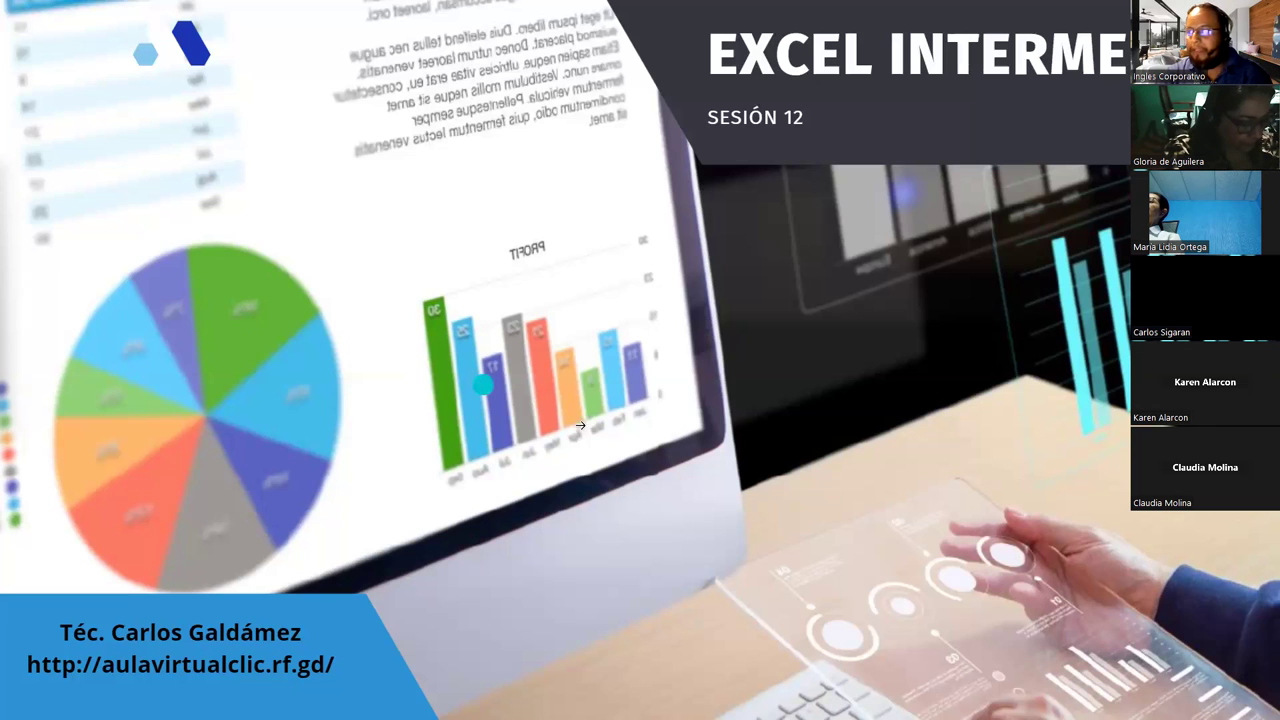
# Play the session 12 title animation and advance to the 'Ruta de aprendizaje de la sesión' slide.
pyautogui.click(963, 414)
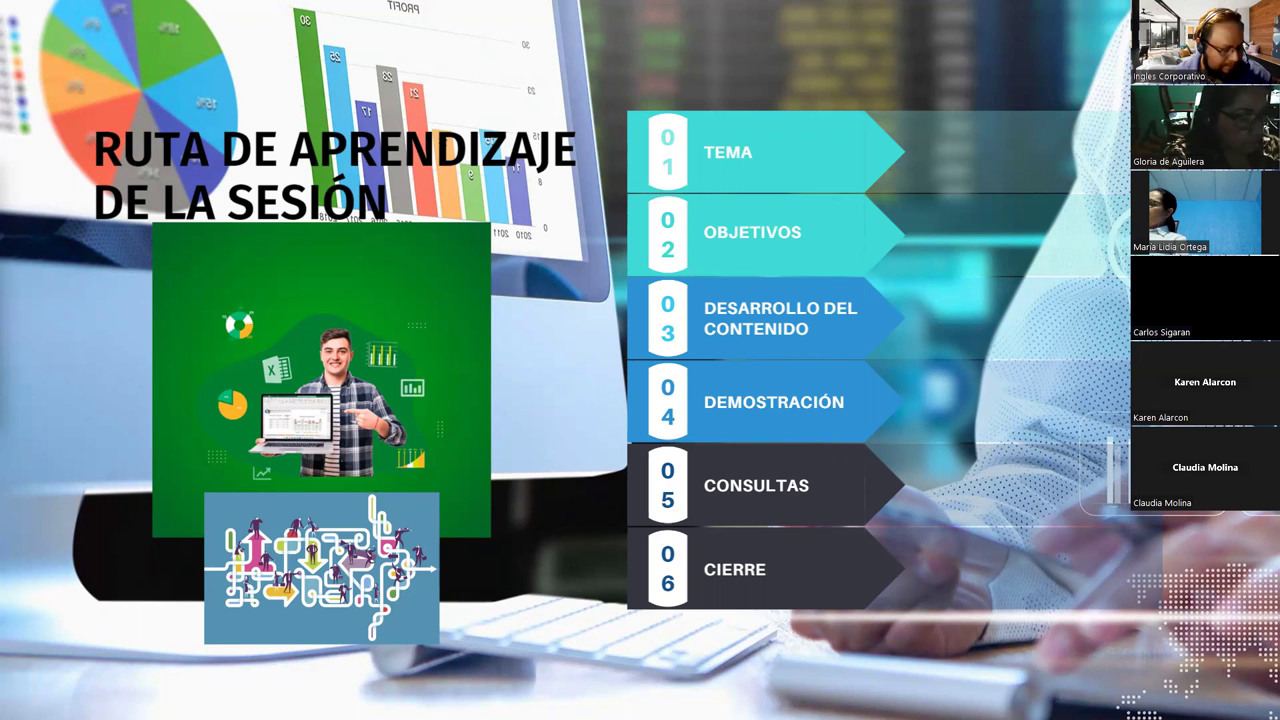
# Advance past the learning-path and TEMA slides to 'Objetivo de la sesión 12'.
pyautogui.click(1000, 357)
pyautogui.click(1000, 357)
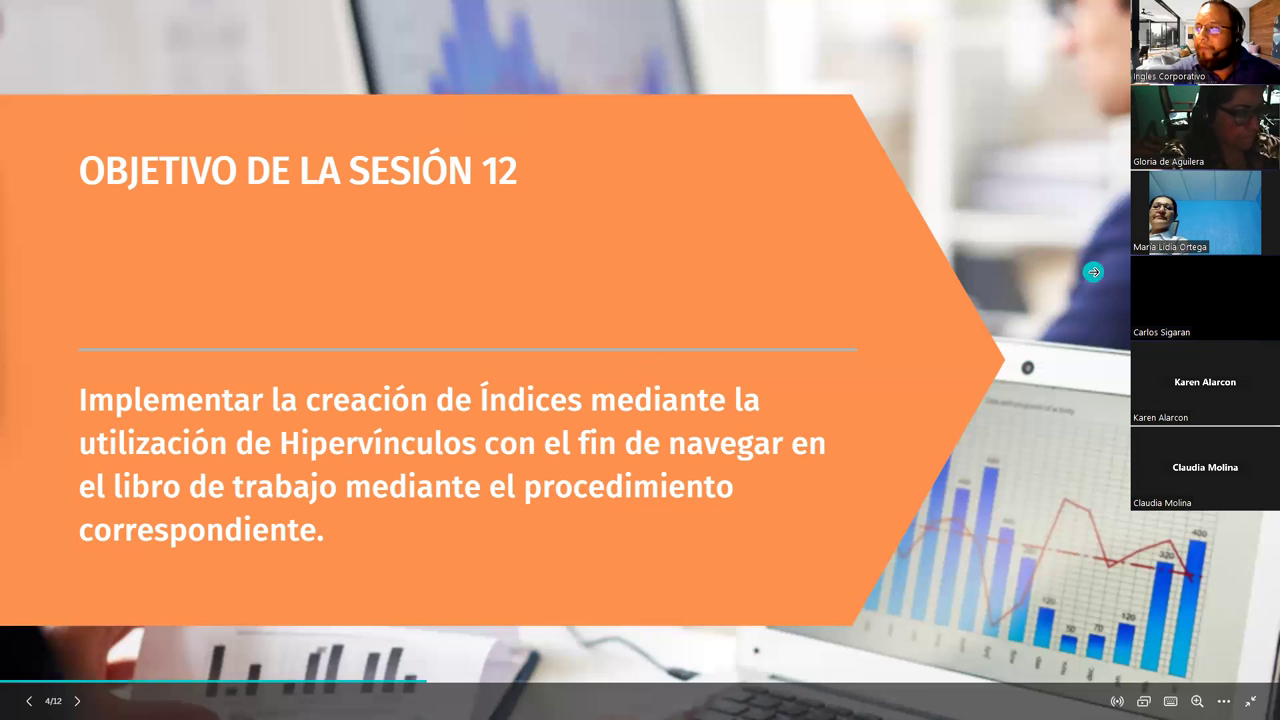
# Advance from the objective slide to 'Cómo crear un índice de hojas en Excel'.
pyautogui.click(1096, 270)
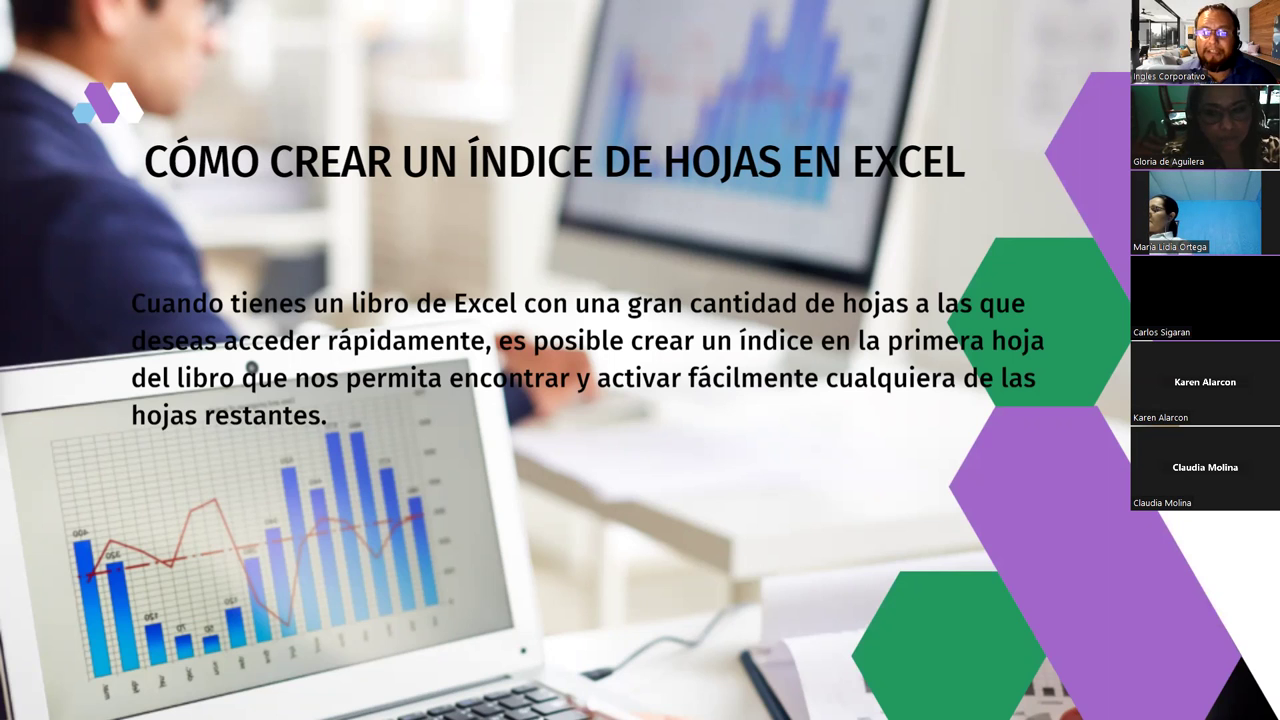
# Move forward to the 'Crear índice de hojas manualmente' slide.
pyautogui.press('Right')
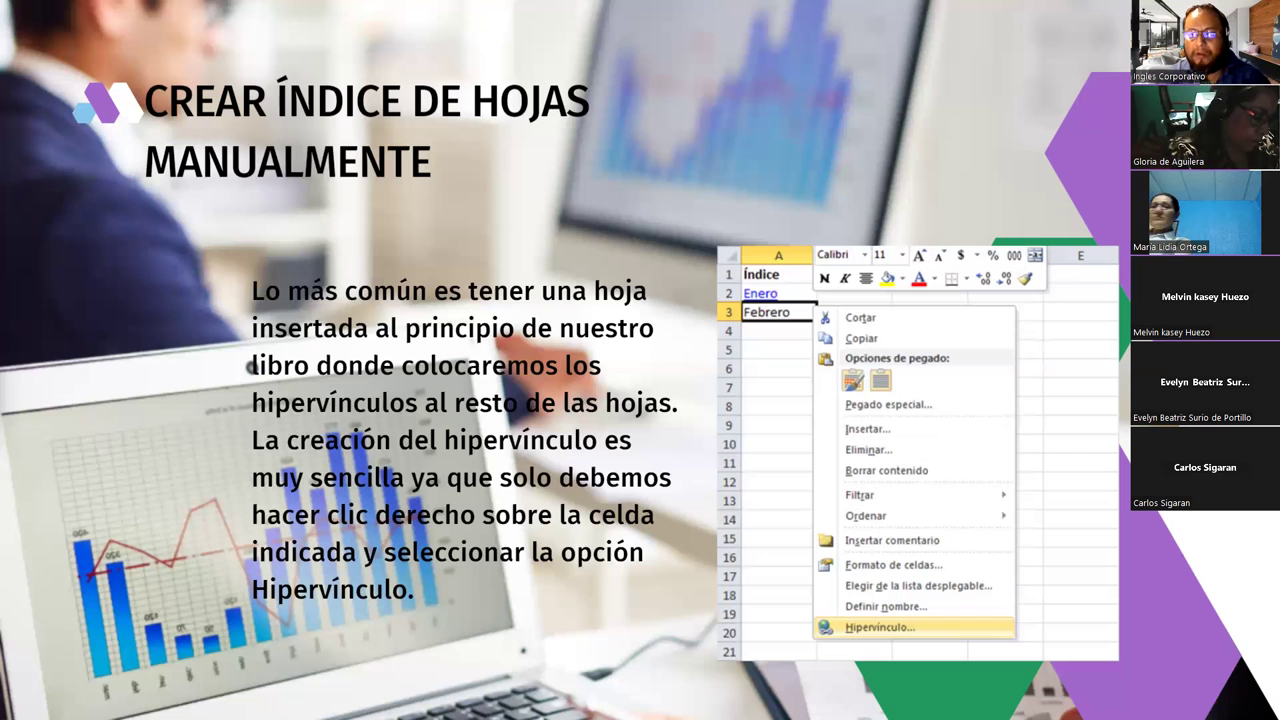
# Advance to the slide picturing the Insertar hipervínculo dialog with Febrero targeted.
pyautogui.click(250, 367)
pyautogui.click(252, 368)
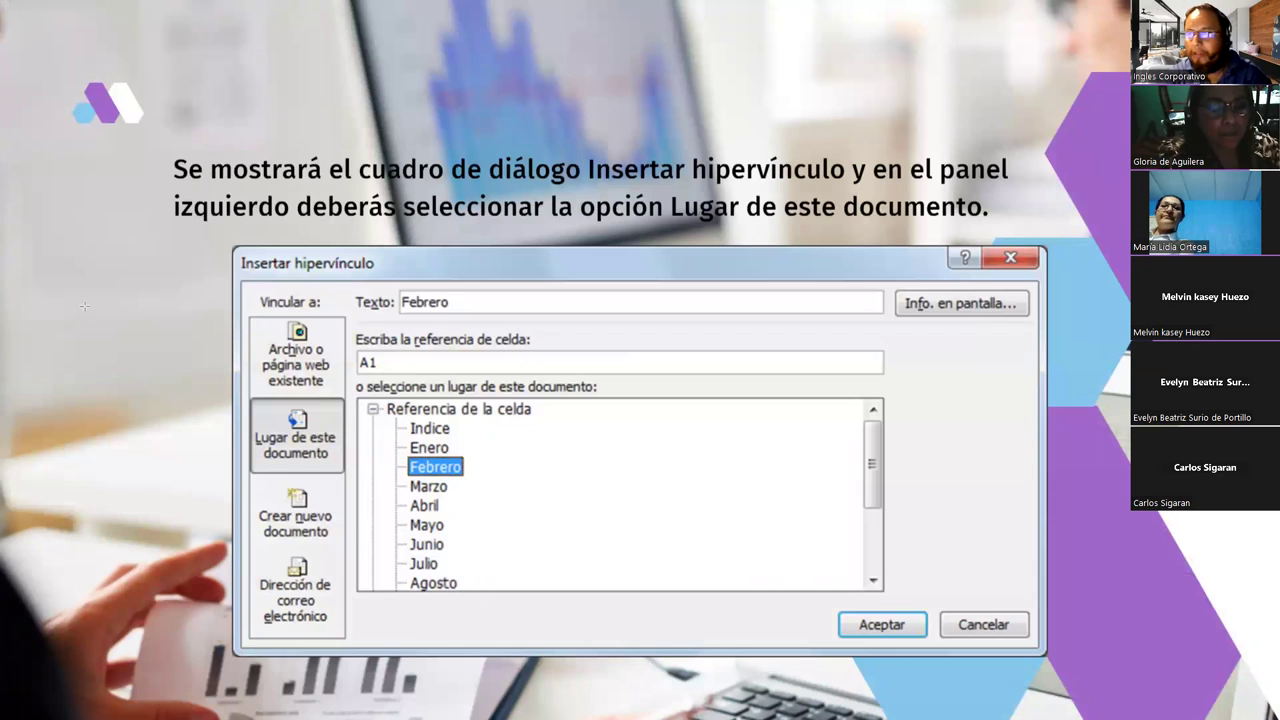
# Ink arrows at Archivo o página web existente, Lugar de este documento and the sheet list.
pyautogui.moveTo(80, 343); pyautogui.dragTo(250, 354)
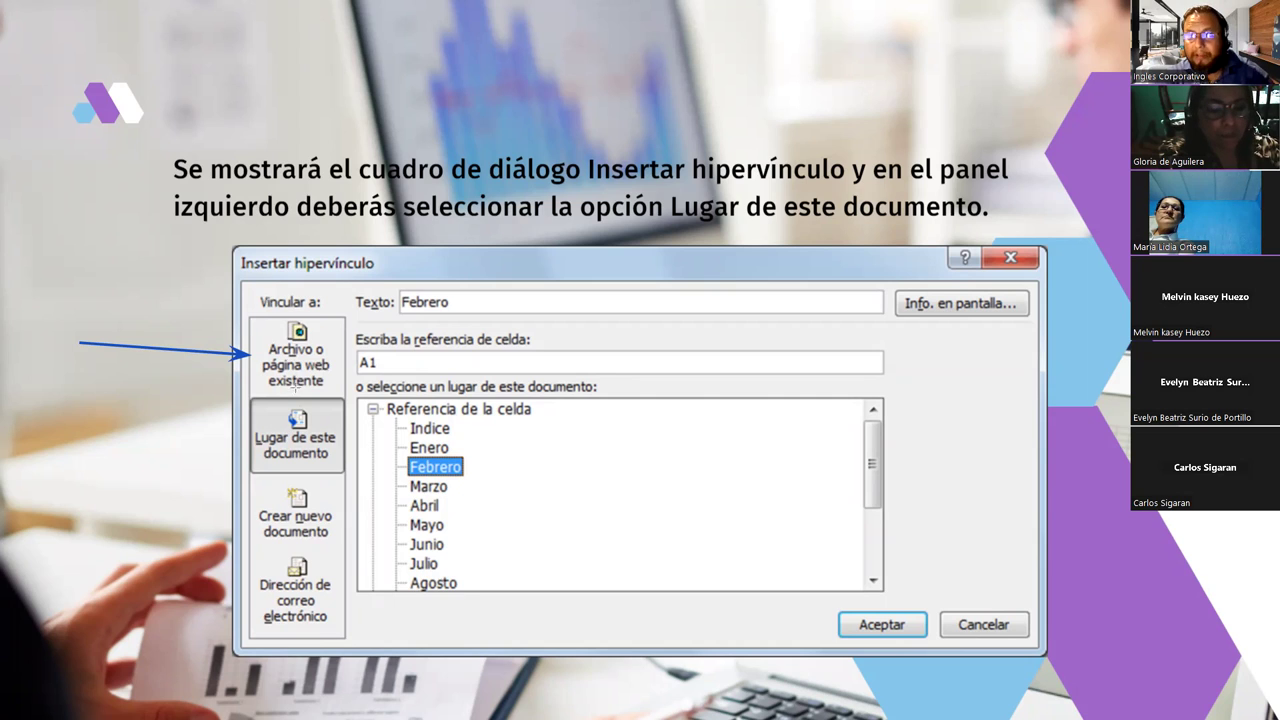
pyautogui.moveTo(366, 349); pyautogui.dragTo(331, 371)
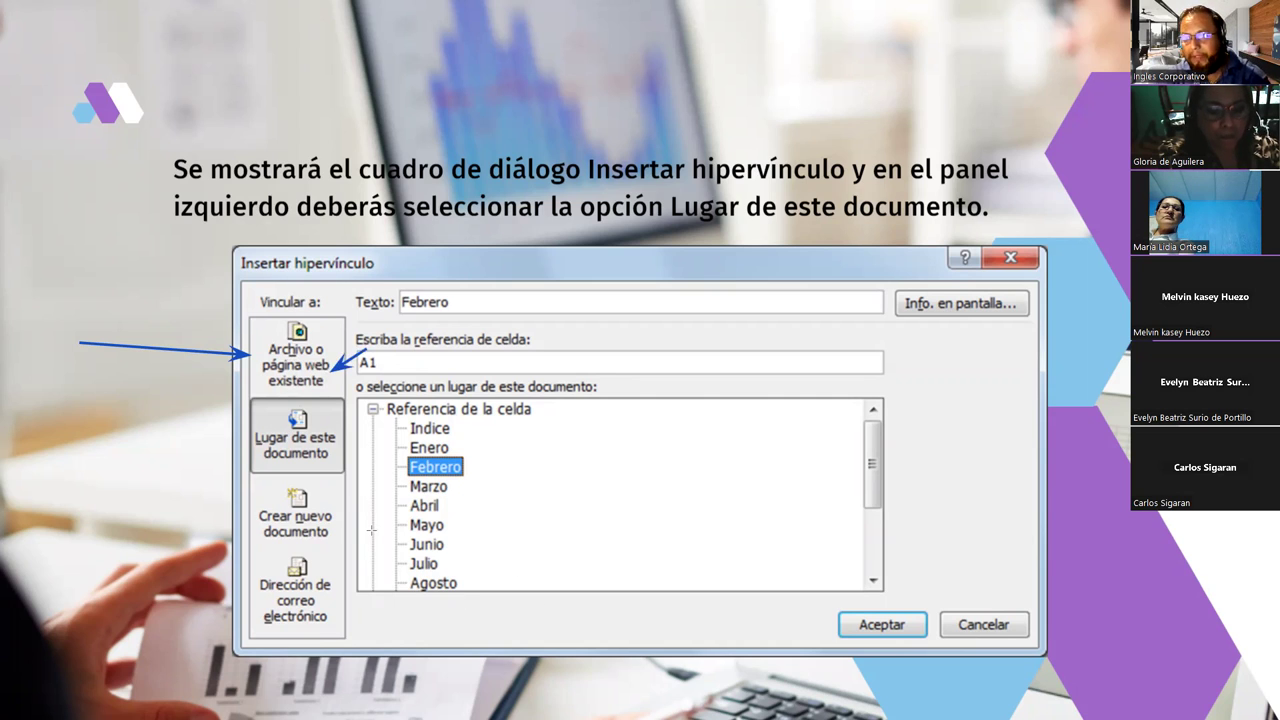
pyautogui.moveTo(98, 437); pyautogui.dragTo(240, 437)
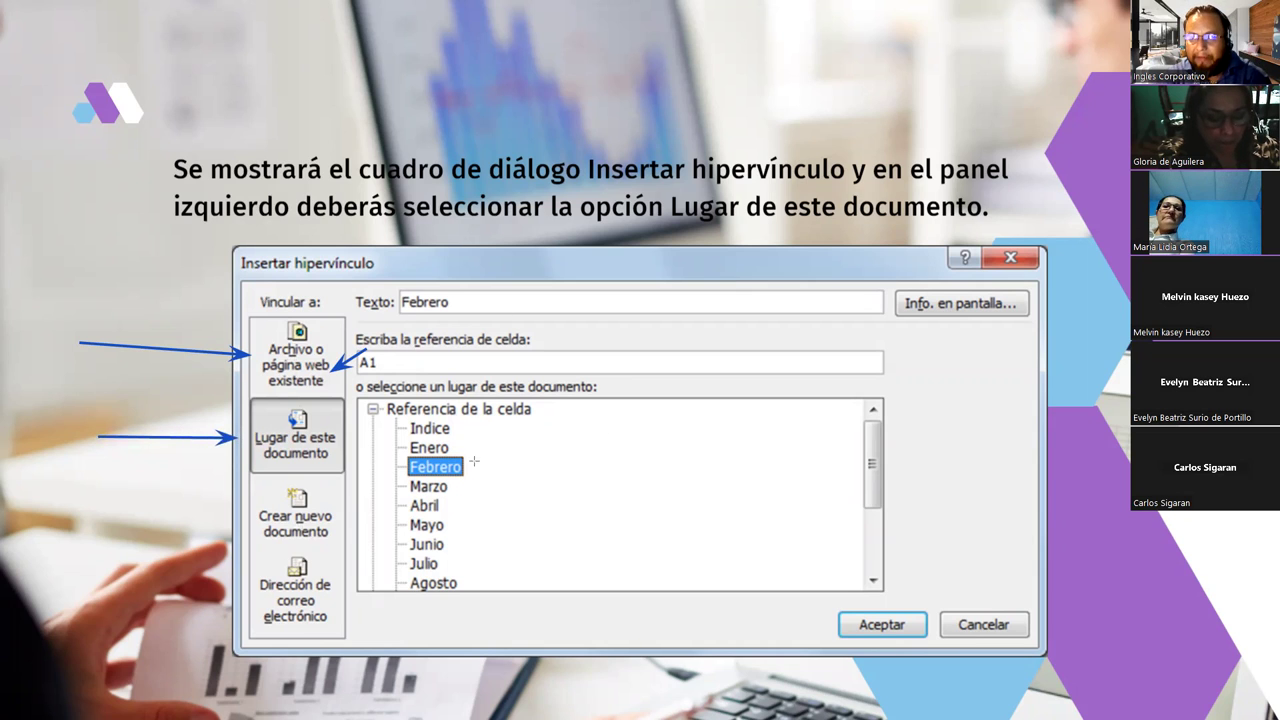
pyautogui.moveTo(478, 424)
pyautogui.mouseDown()
pyautogui.moveTo(456, 431)
pyautogui.moveTo(450, 449)
pyautogui.moveTo(471, 466)
pyautogui.moveTo(440, 524)
pyautogui.moveTo(465, 544)
pyautogui.moveTo(466, 587)
pyautogui.mouseUp()
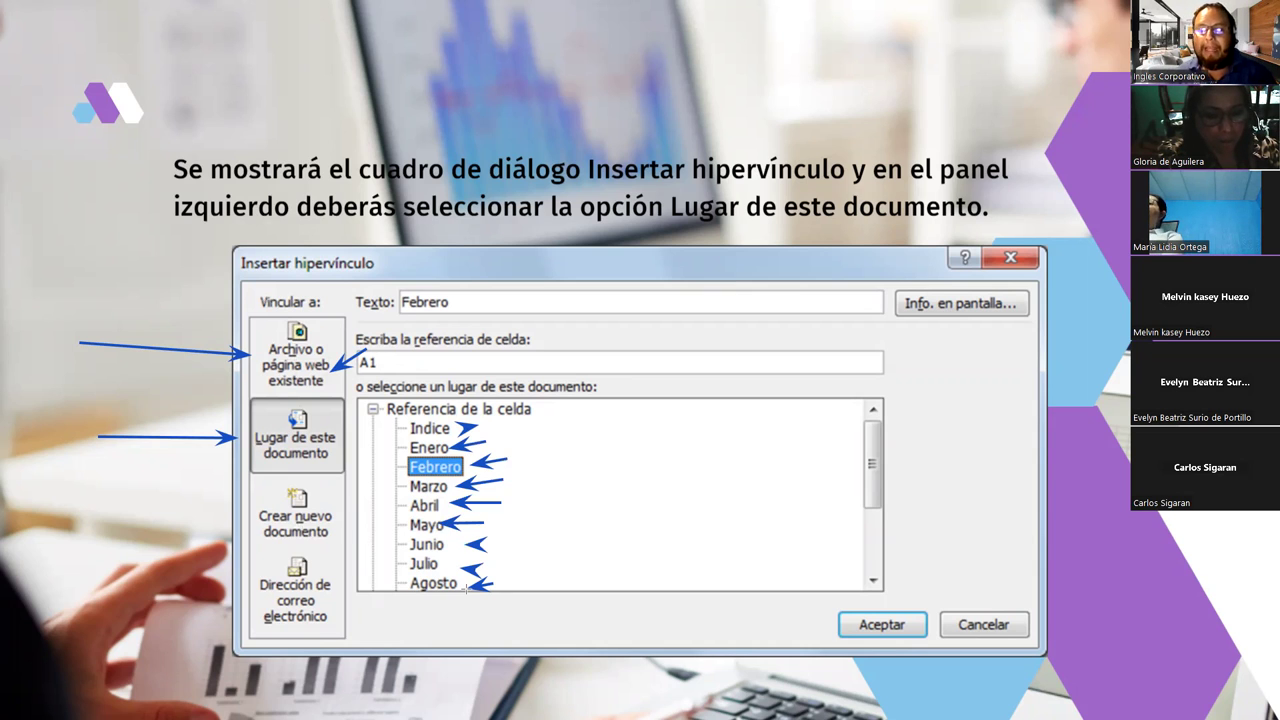
# Ink arrows at Texto, Crear nuevo documento and Dirección de correo electrónico, then erase all ink.
pyautogui.moveTo(449, 266); pyautogui.dragTo(443, 291)
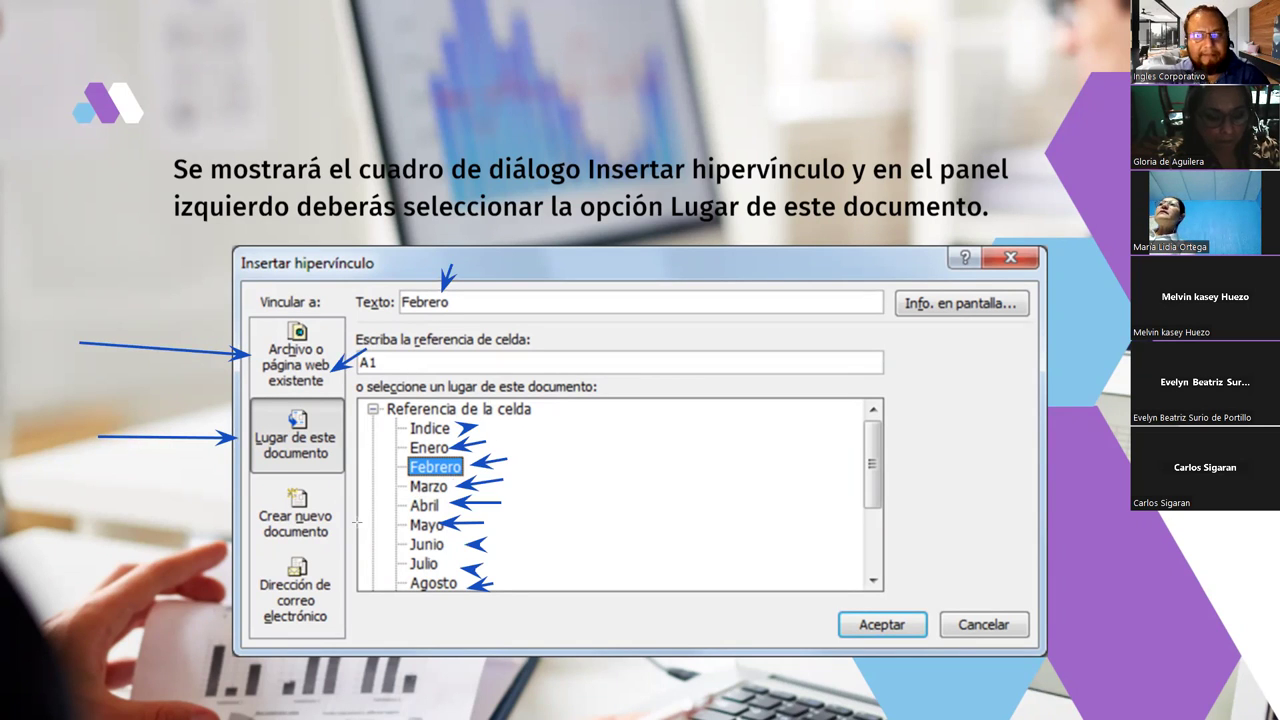
pyautogui.moveTo(108, 511); pyautogui.dragTo(250, 506)
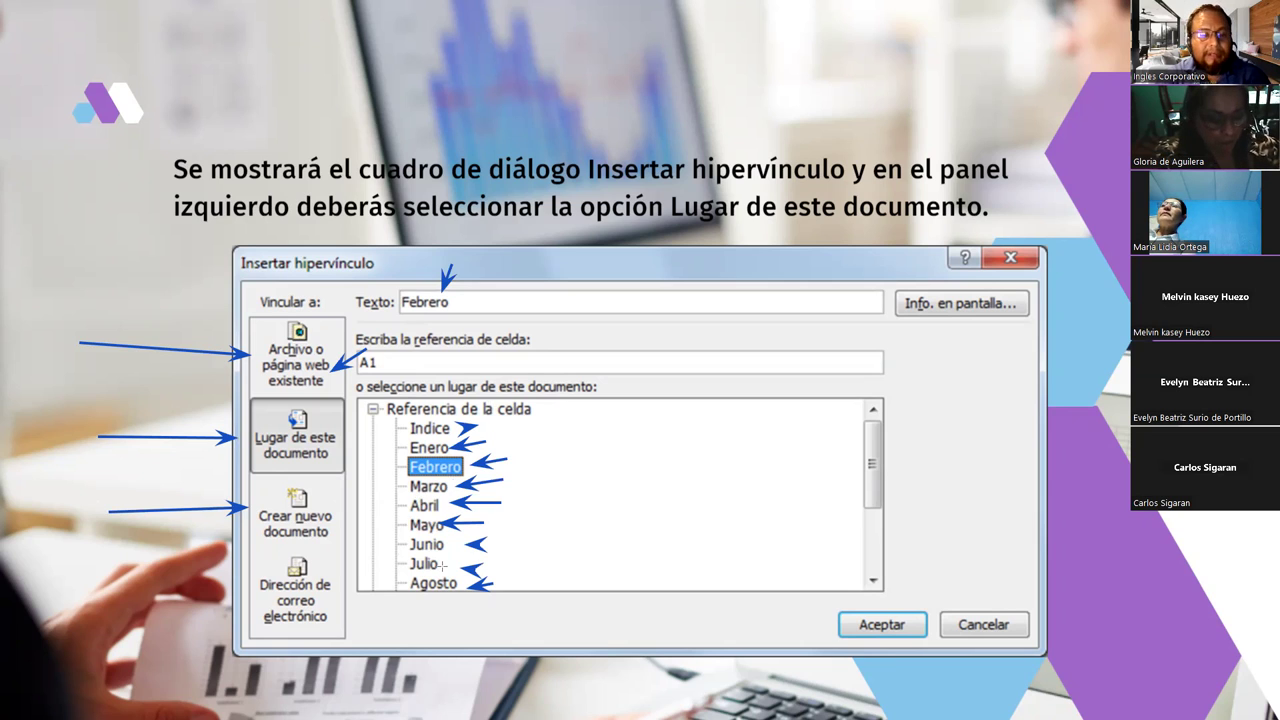
pyautogui.moveTo(112, 596); pyautogui.dragTo(264, 568)
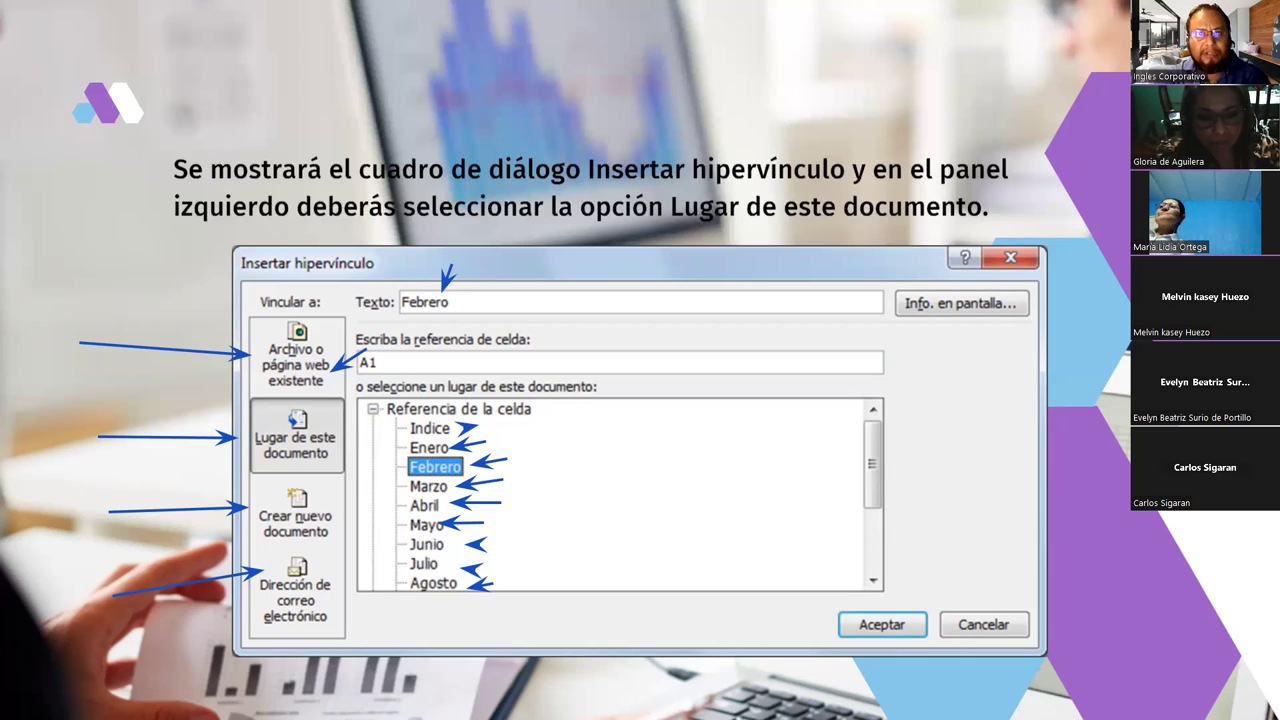
pyautogui.press('Right')
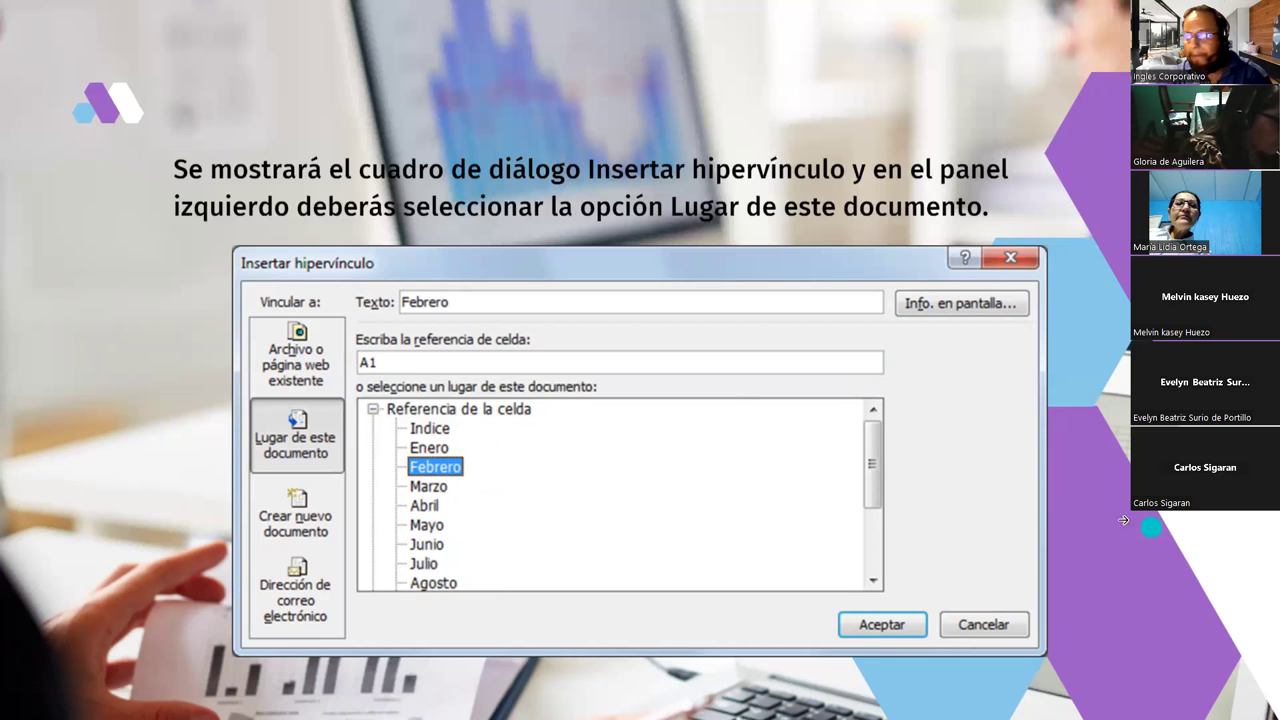
# Finish the hyperlink instruction slides and return to Excel's INICIO MENU DE OPCIONES sheet.
pyautogui.click(1084, 447)
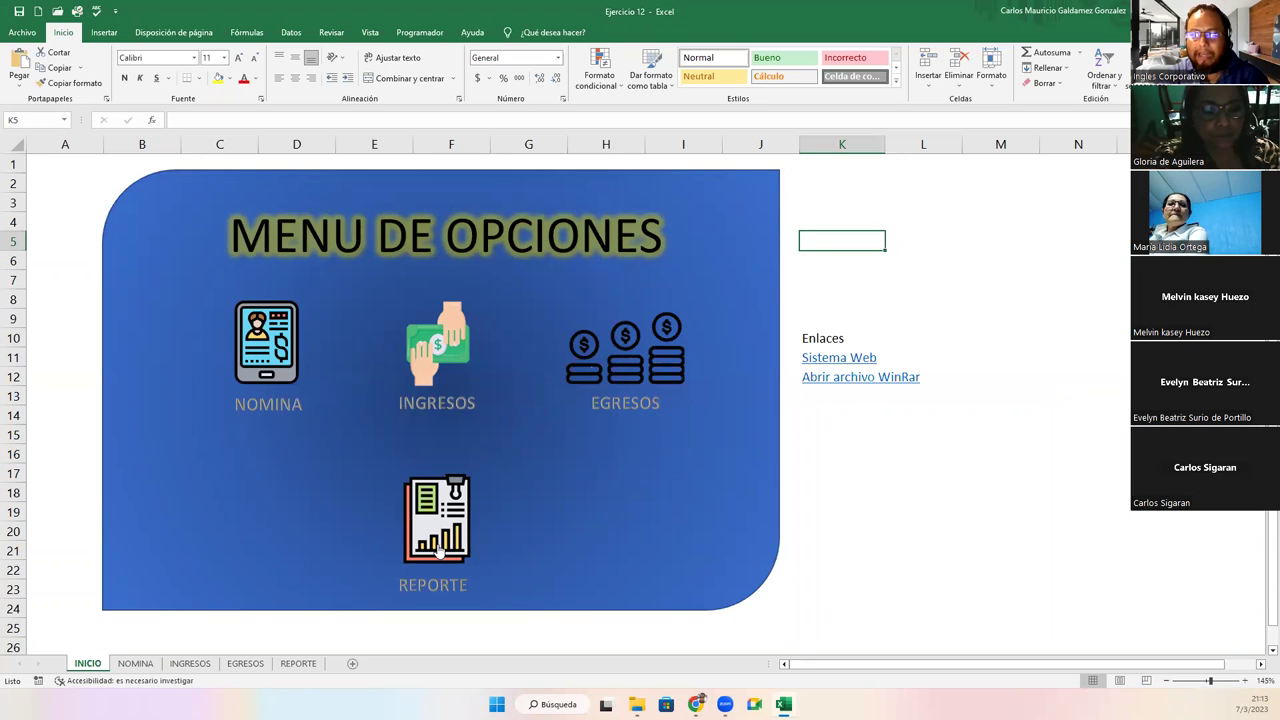
# Select cell K10 and hide the INICIO sheet.
pyautogui.click(808, 338)
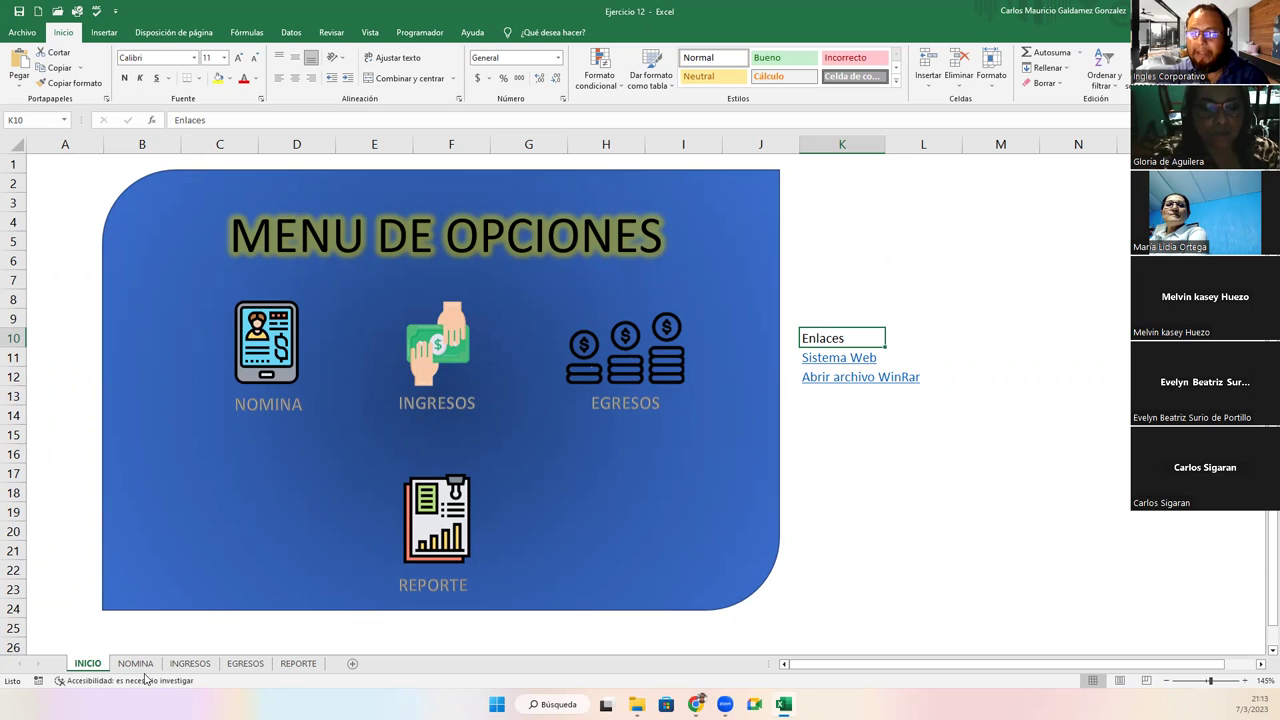
pyautogui.rightClick(86, 668)
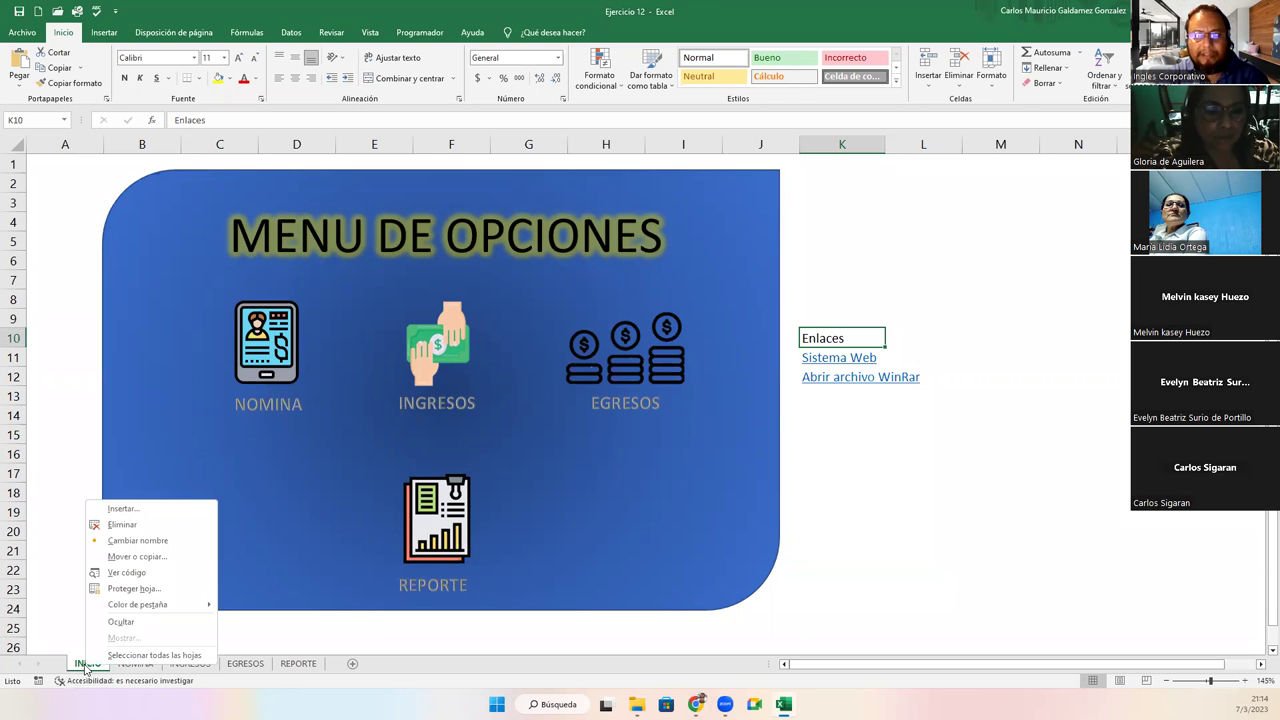
pyautogui.click(136, 626)
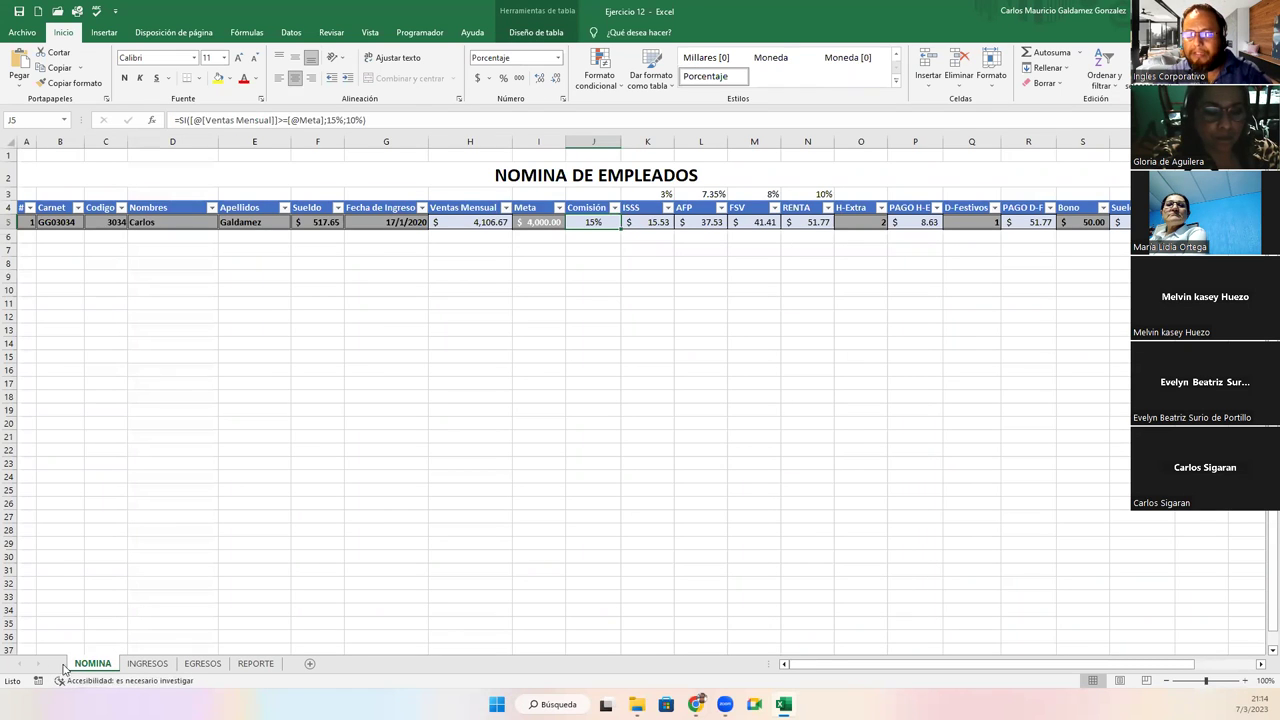
# Unhide INICIO from the hidden-sheets list, then view the REPORTE tab's Color de pestaña options.
pyautogui.rightClick(88, 668)
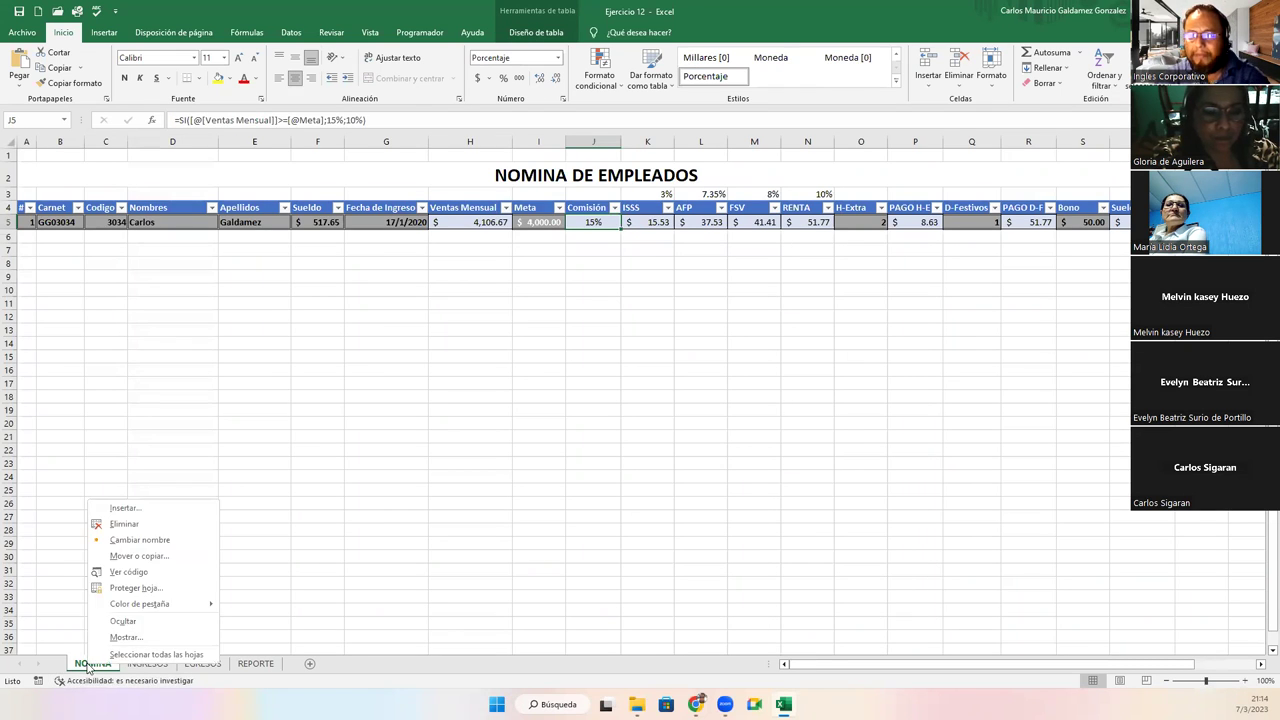
pyautogui.click(140, 641)
pyautogui.click(150, 664)
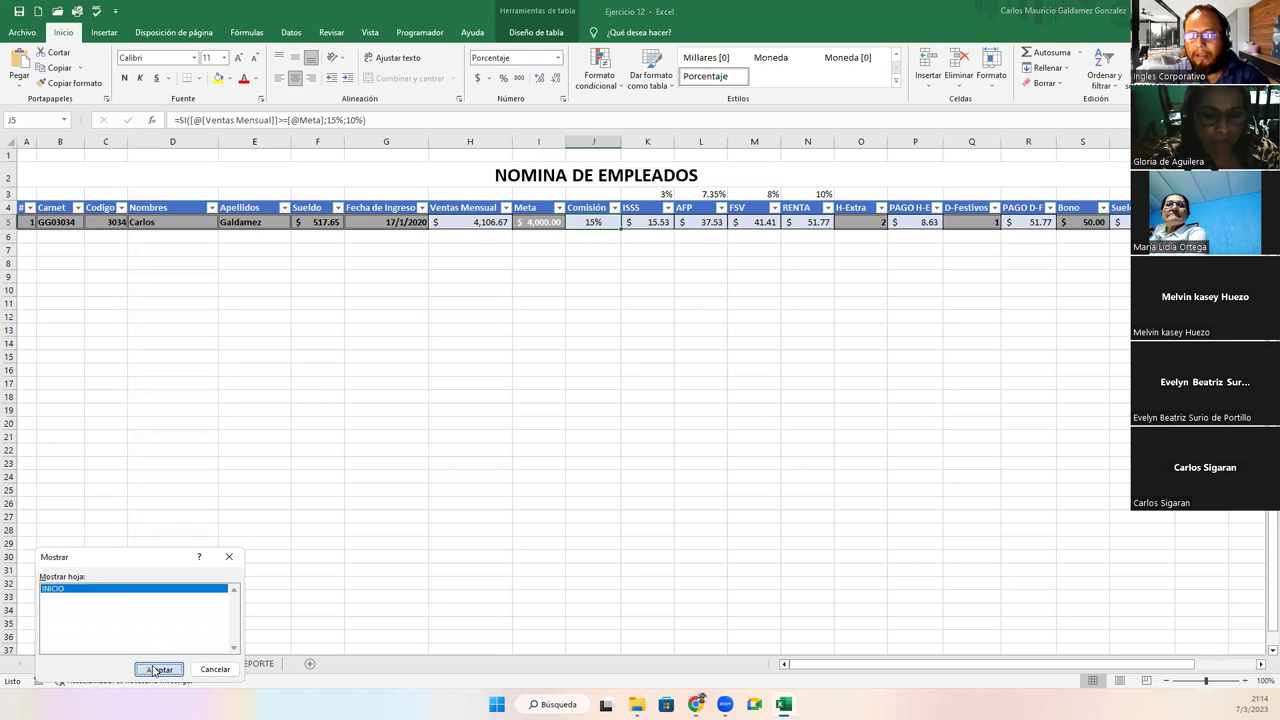
pyautogui.rightClick(298, 667)
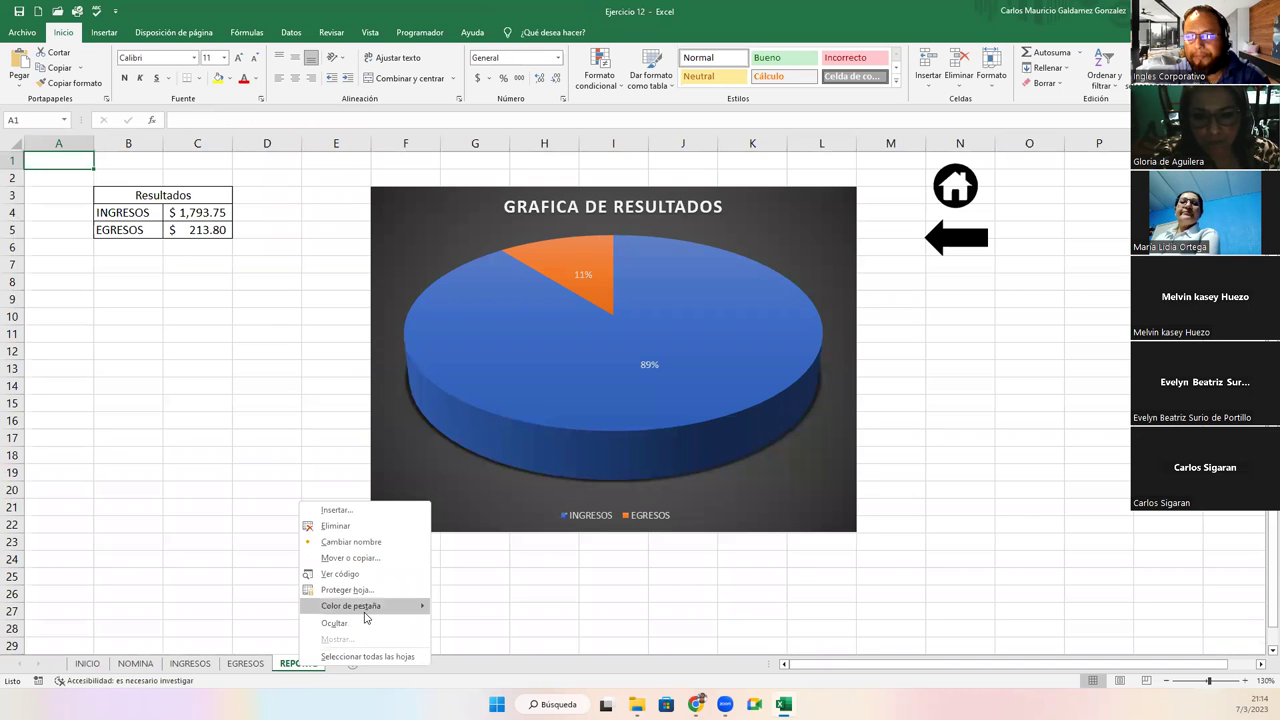
pyautogui.moveTo(366, 612)
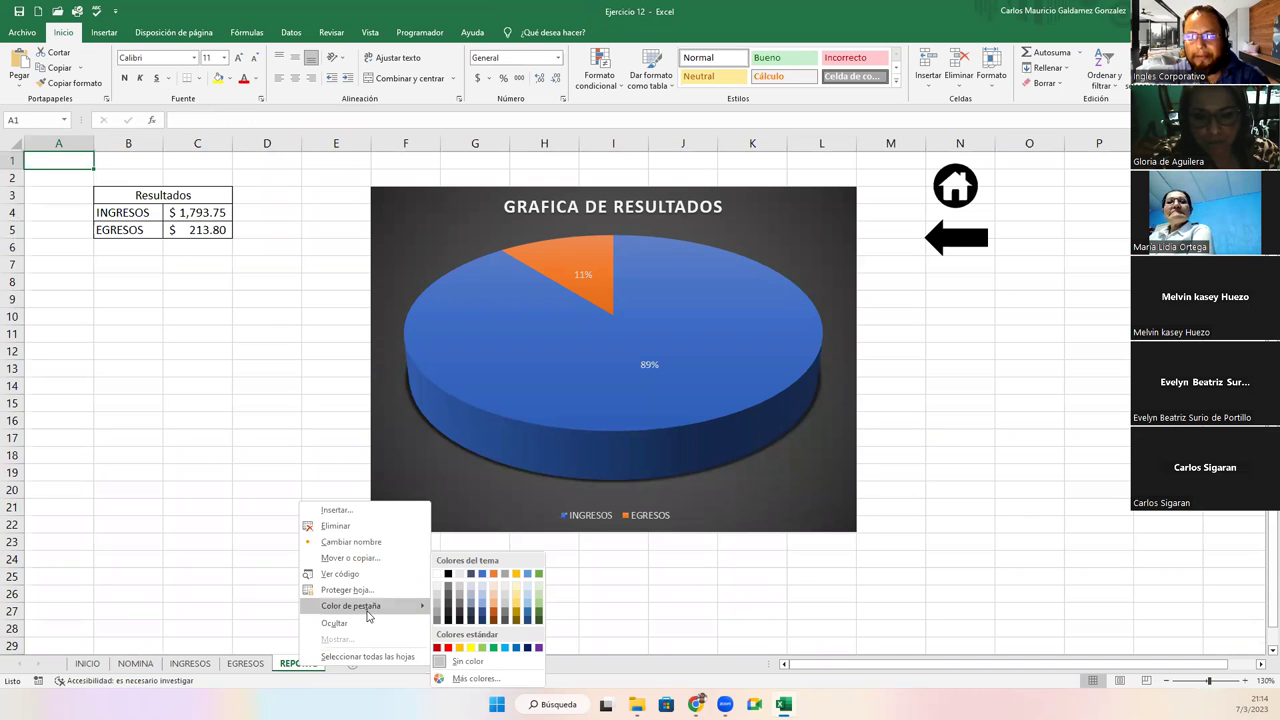
# Close the tab menu and browse the INICIO, NOMINA, INGRESOS, EGRESOS and REPORTE sheets.
pyautogui.click(58, 670)
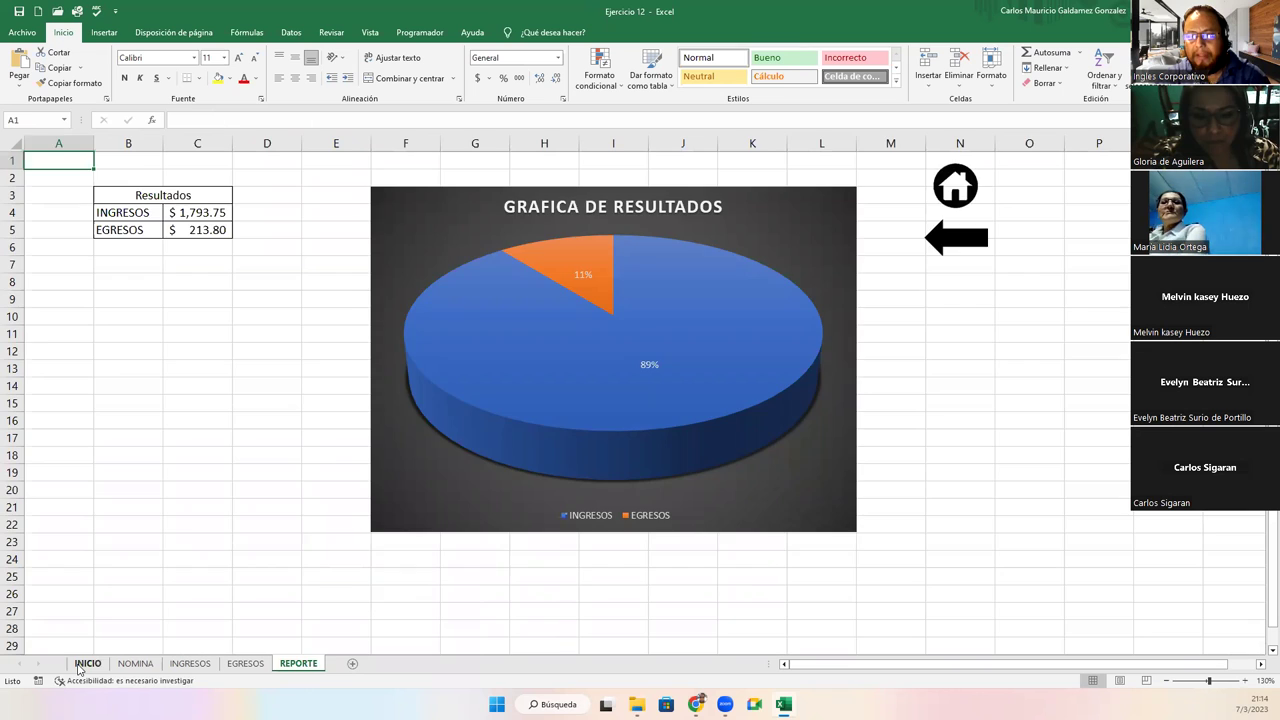
pyautogui.click(85, 664)
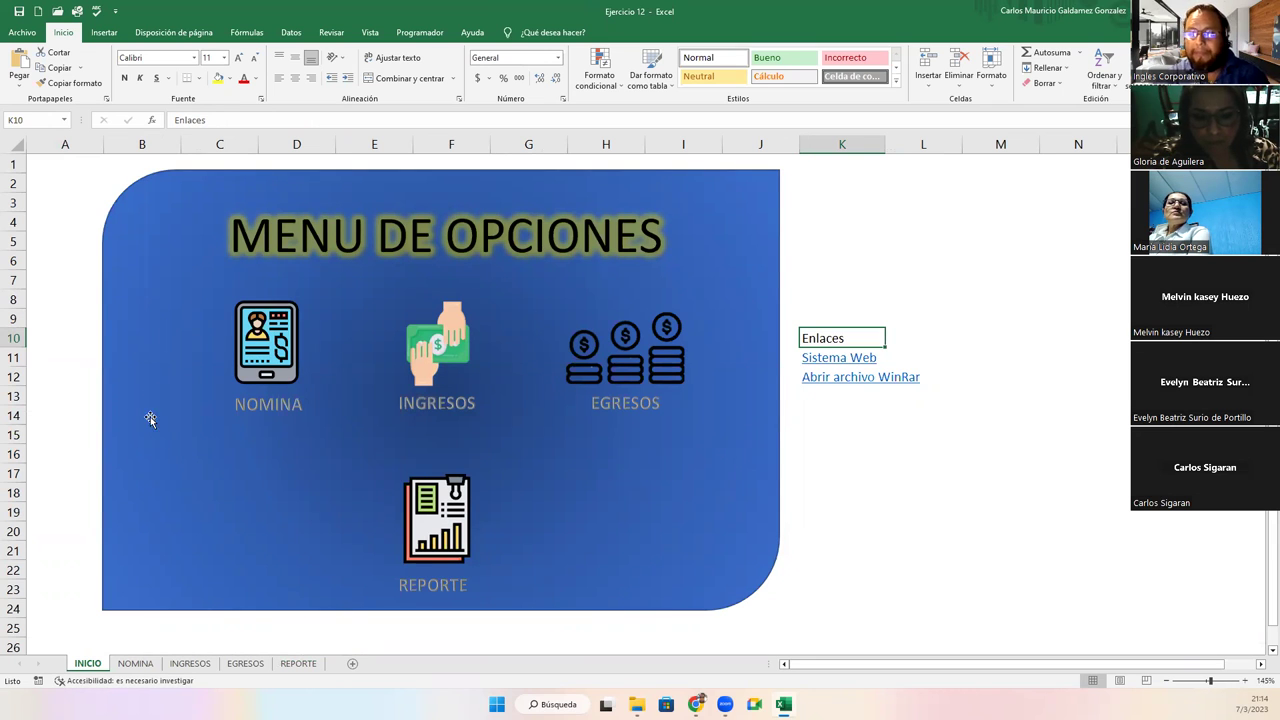
pyautogui.click(131, 664)
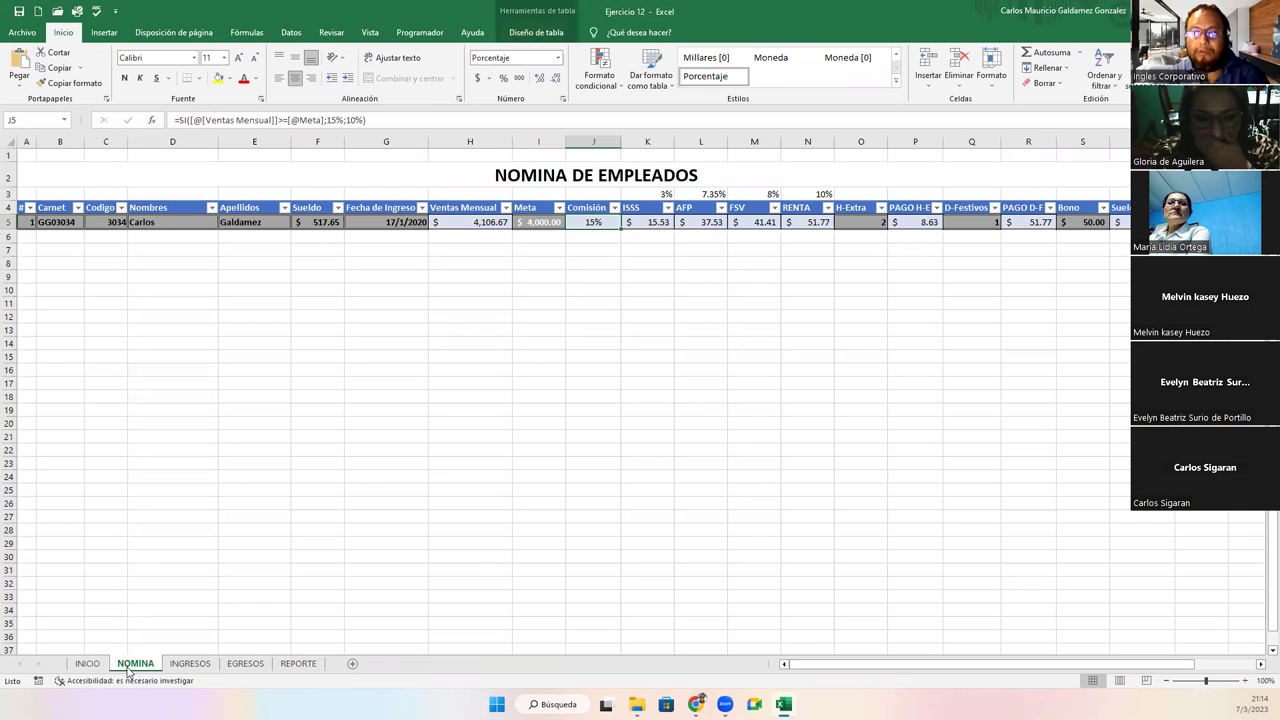
pyautogui.click(186, 664)
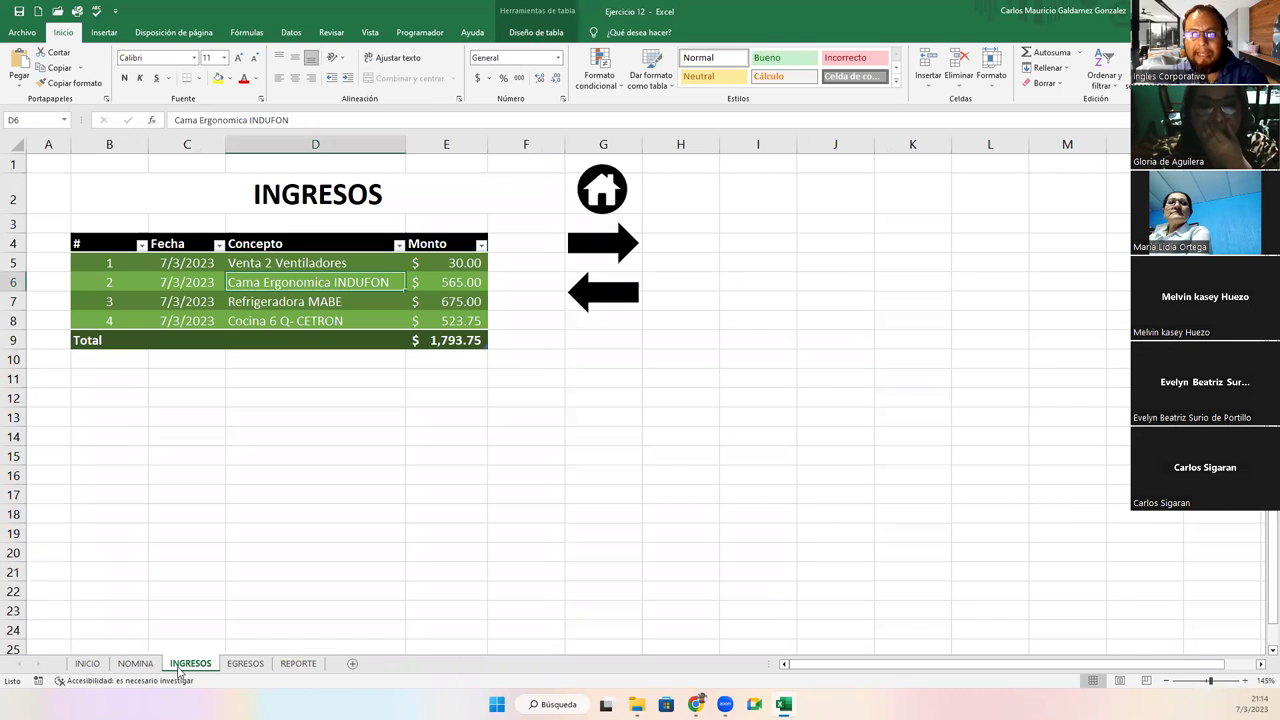
pyautogui.click(244, 665)
pyautogui.click(286, 665)
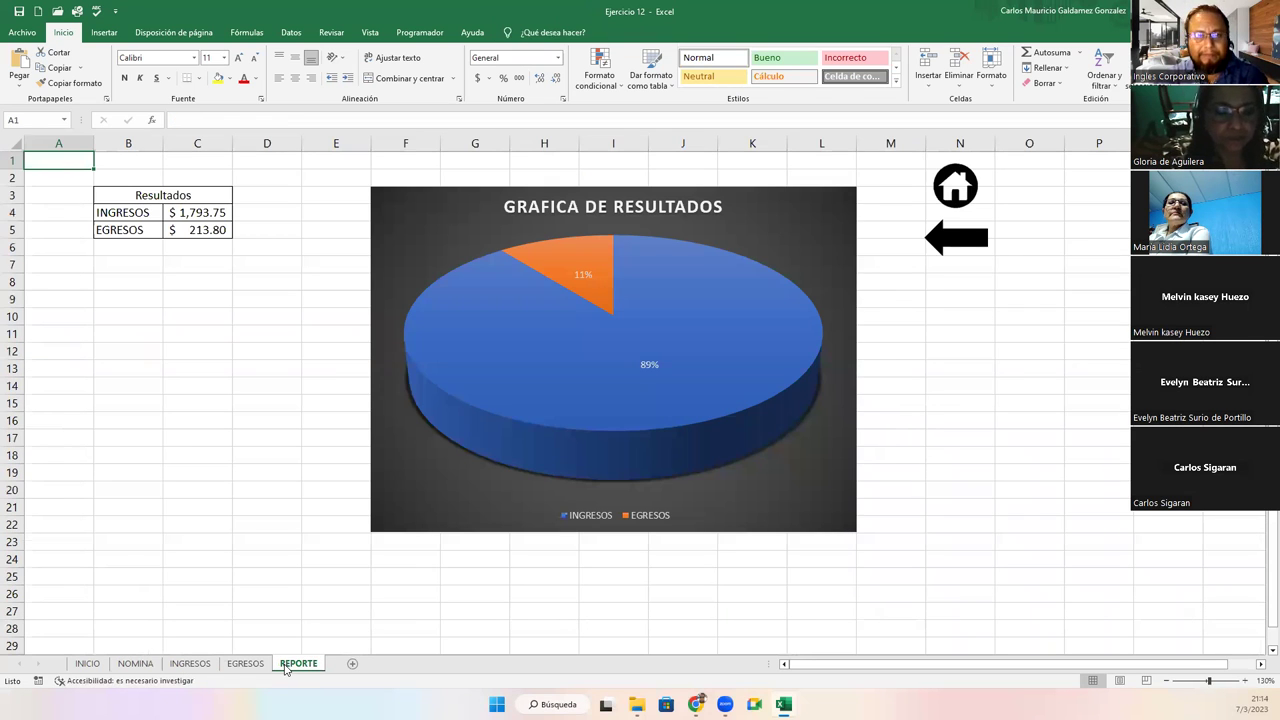
# Return to INICIO, select the MENU DE OPCIONES panel, then deselect it at cell M12.
pyautogui.click(87, 664)
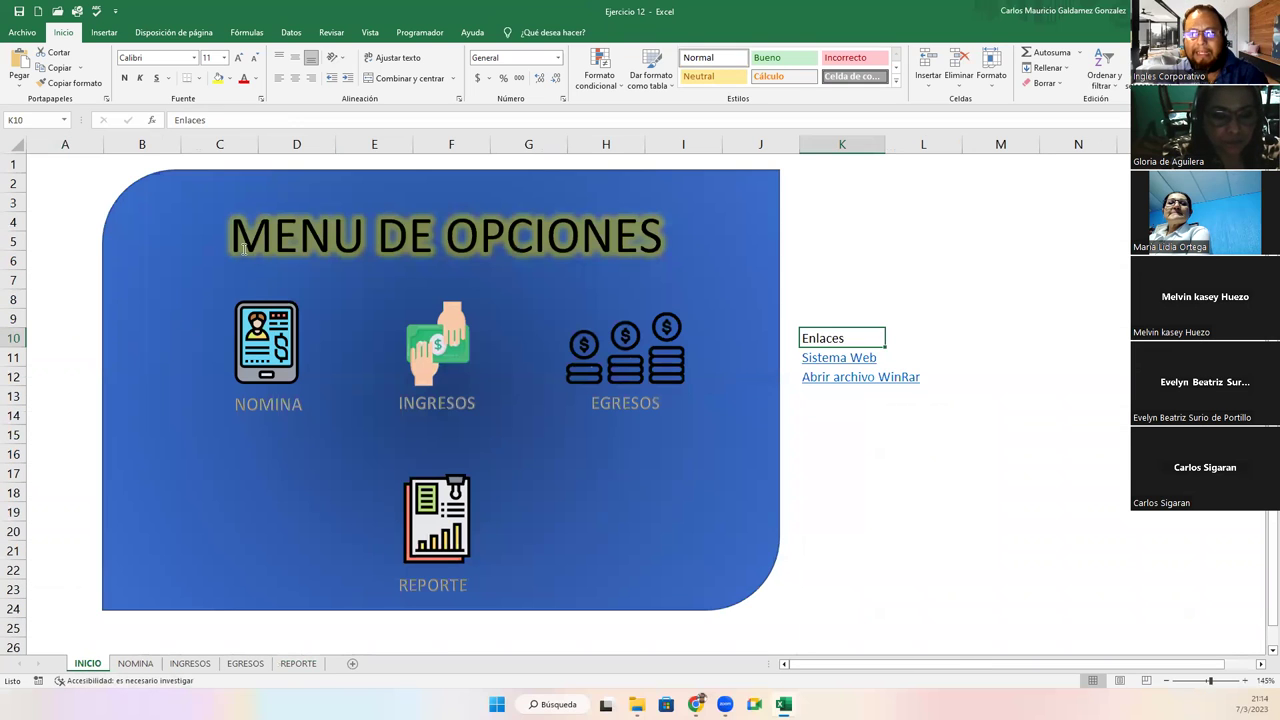
pyautogui.click(563, 197)
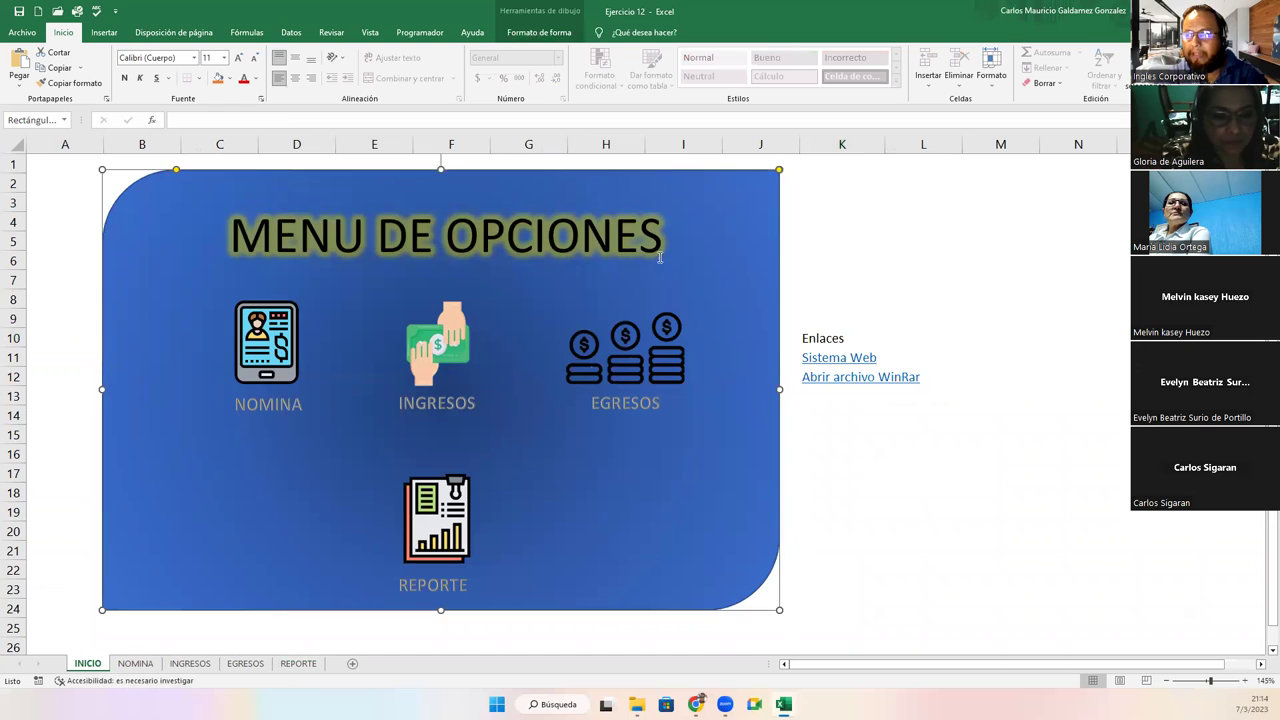
pyautogui.click(1037, 320)
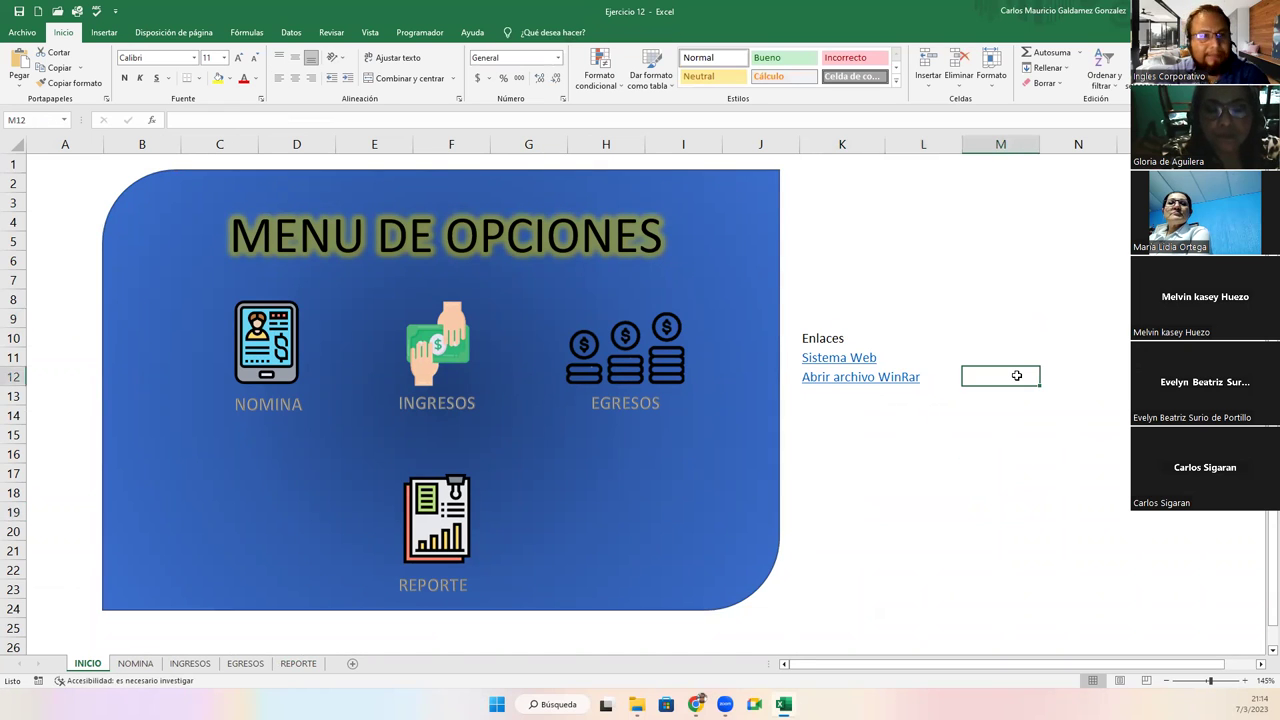
# Clear K10:K12, deleting the Enlaces heading and its Sistema Web and Abrir archivo WinRar links.
pyautogui.click(803, 198)
pyautogui.press('Left')
pyautogui.press('Left')
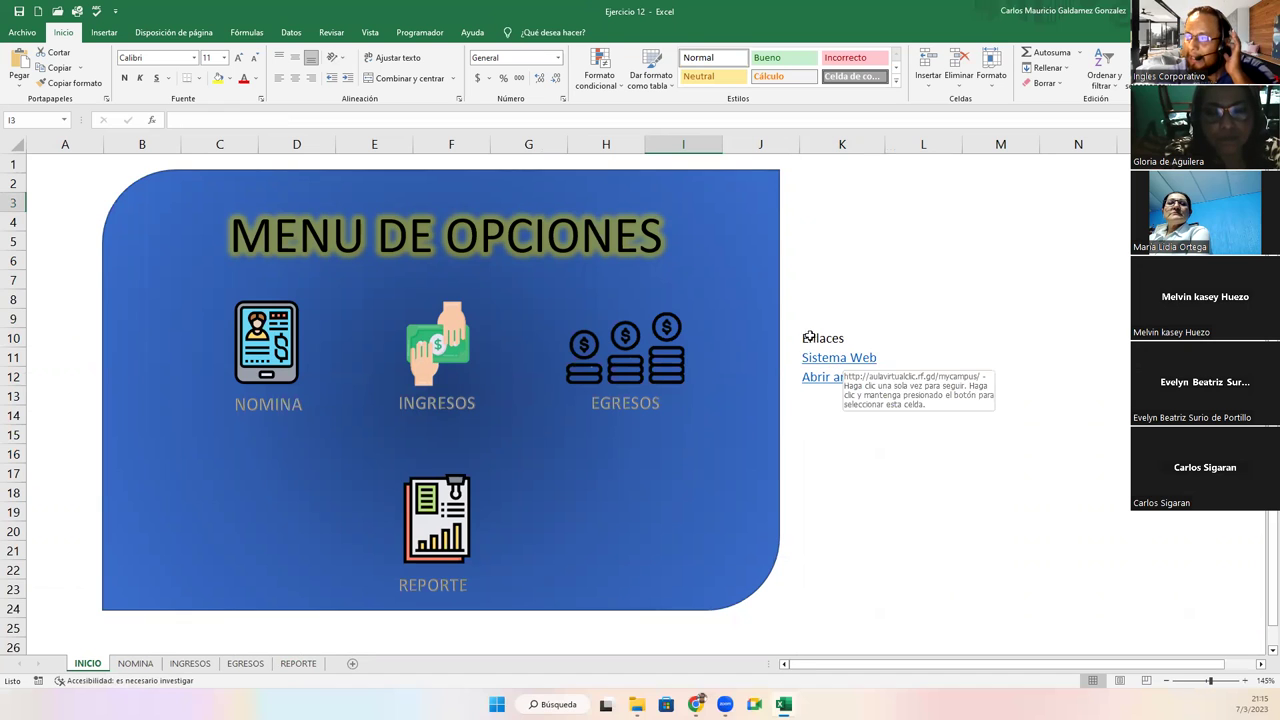
pyautogui.moveTo(806, 342); pyautogui.dragTo(818, 385)
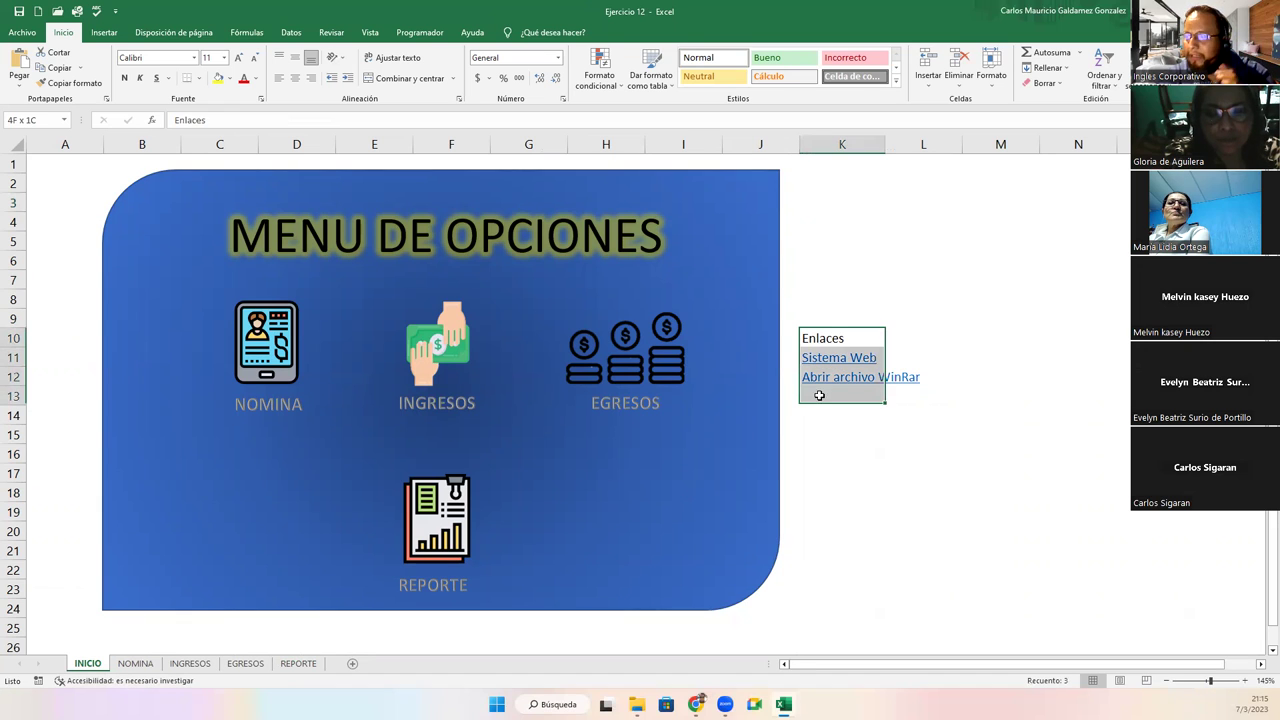
pyautogui.press('Delete')
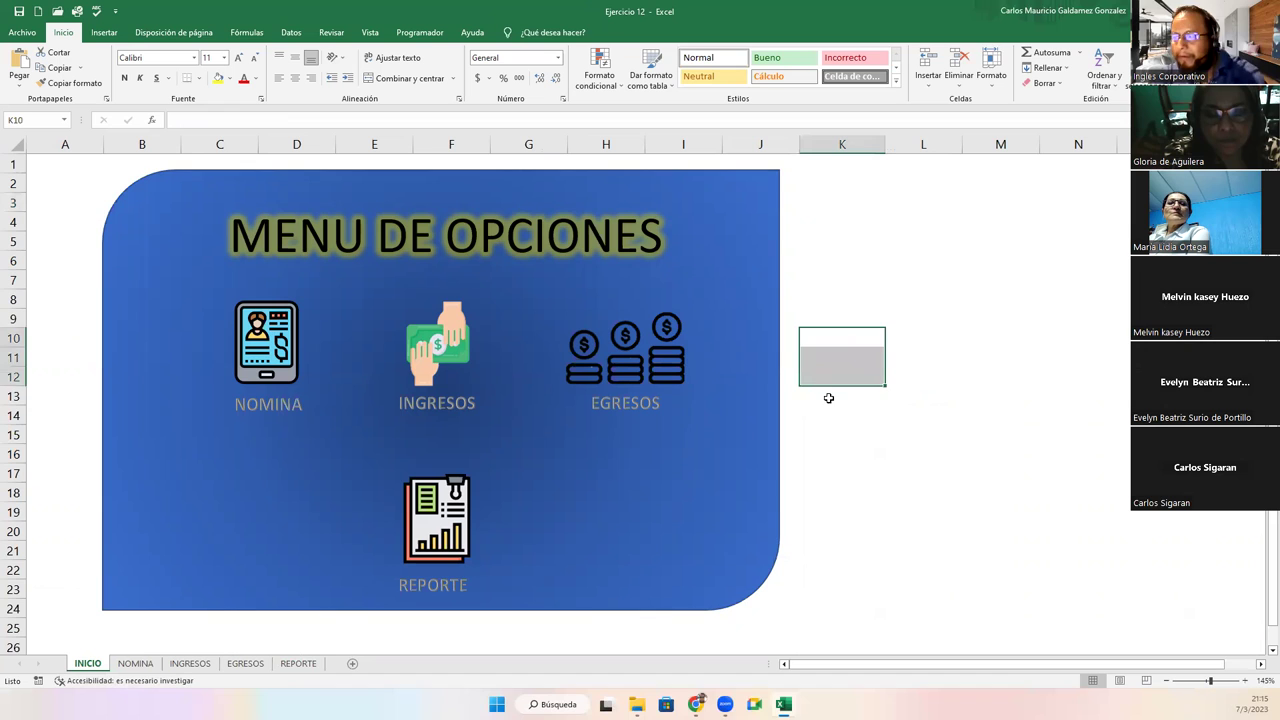
pyautogui.click(828, 398)
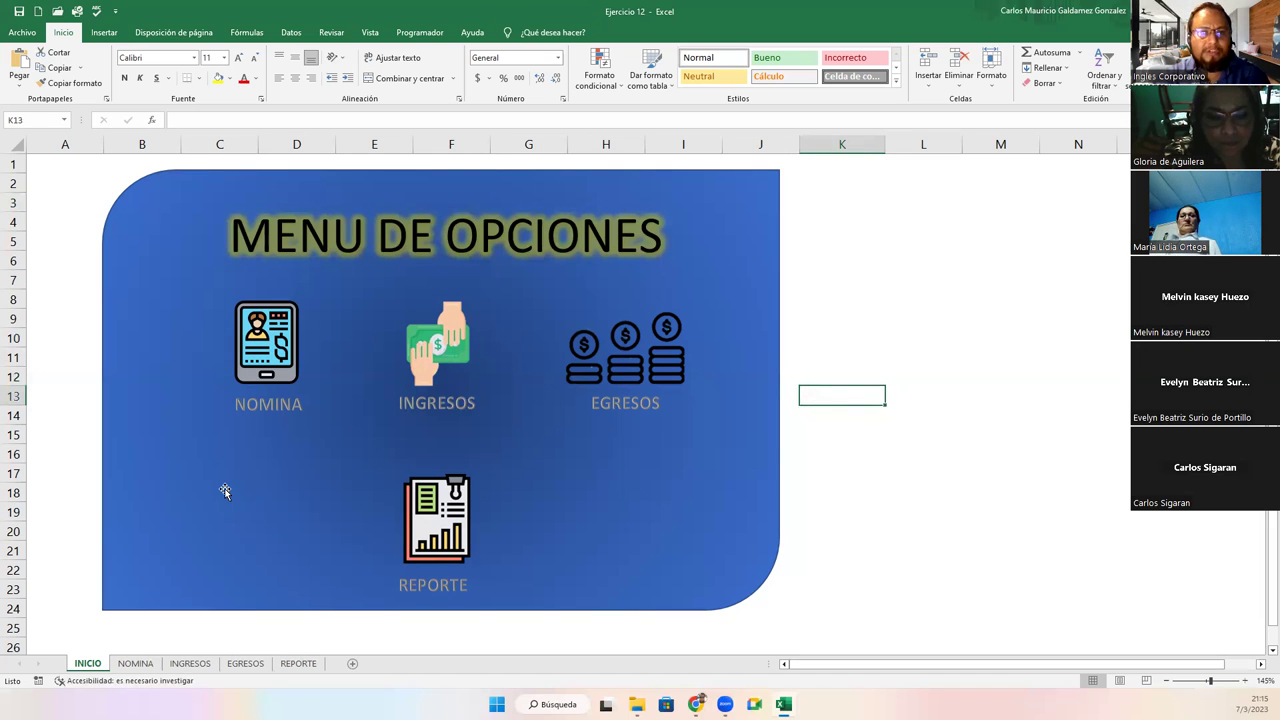
pyautogui.click(263, 357)
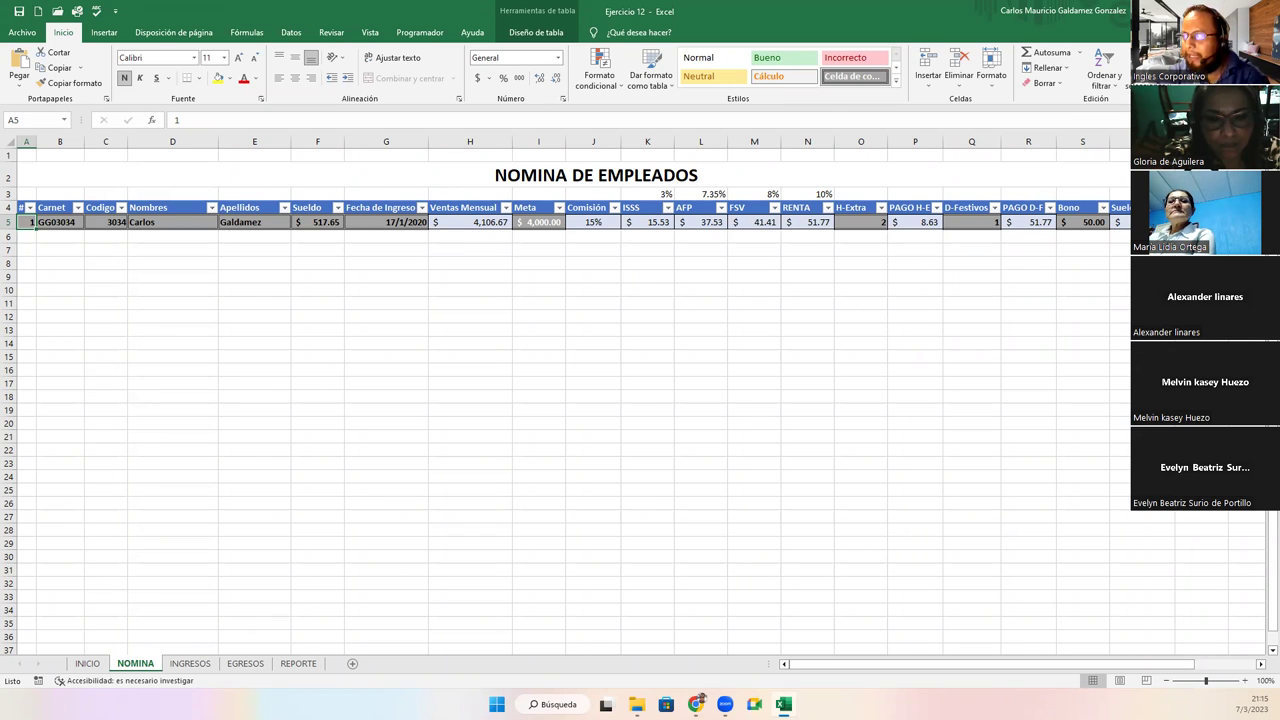
pyautogui.hotkey('ctrl', 'pagedown')
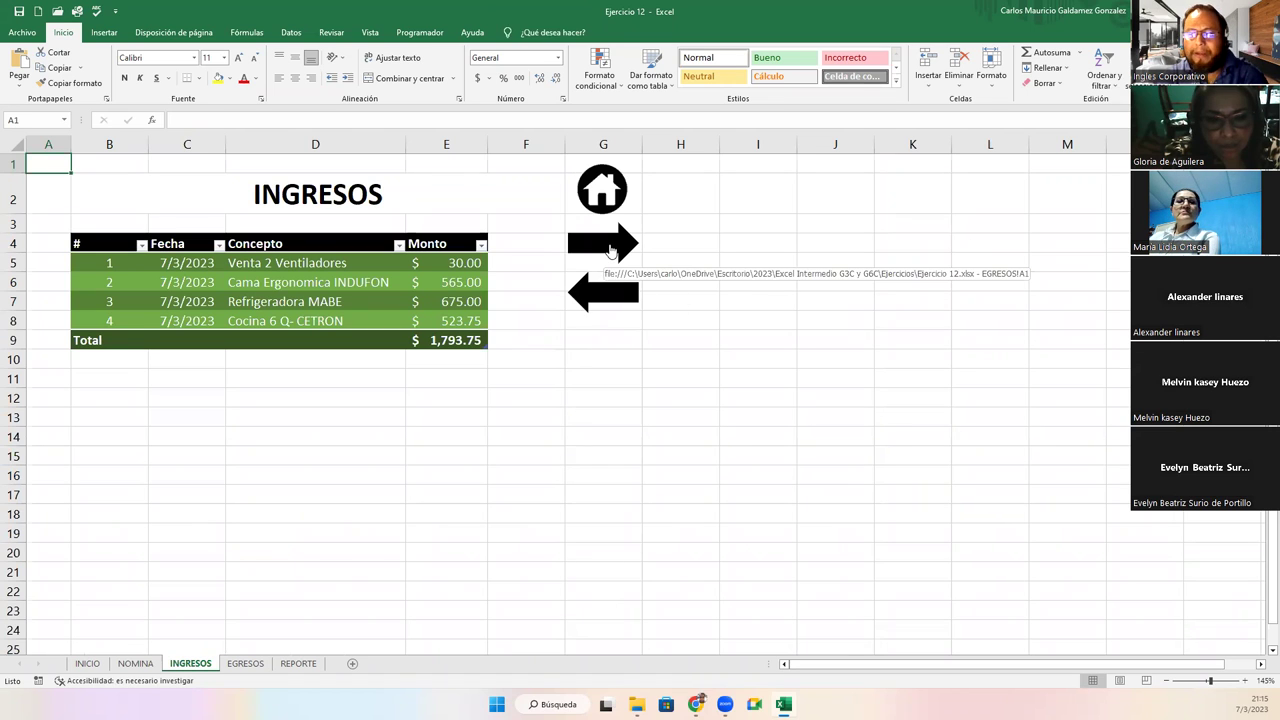
pyautogui.click(611, 250)
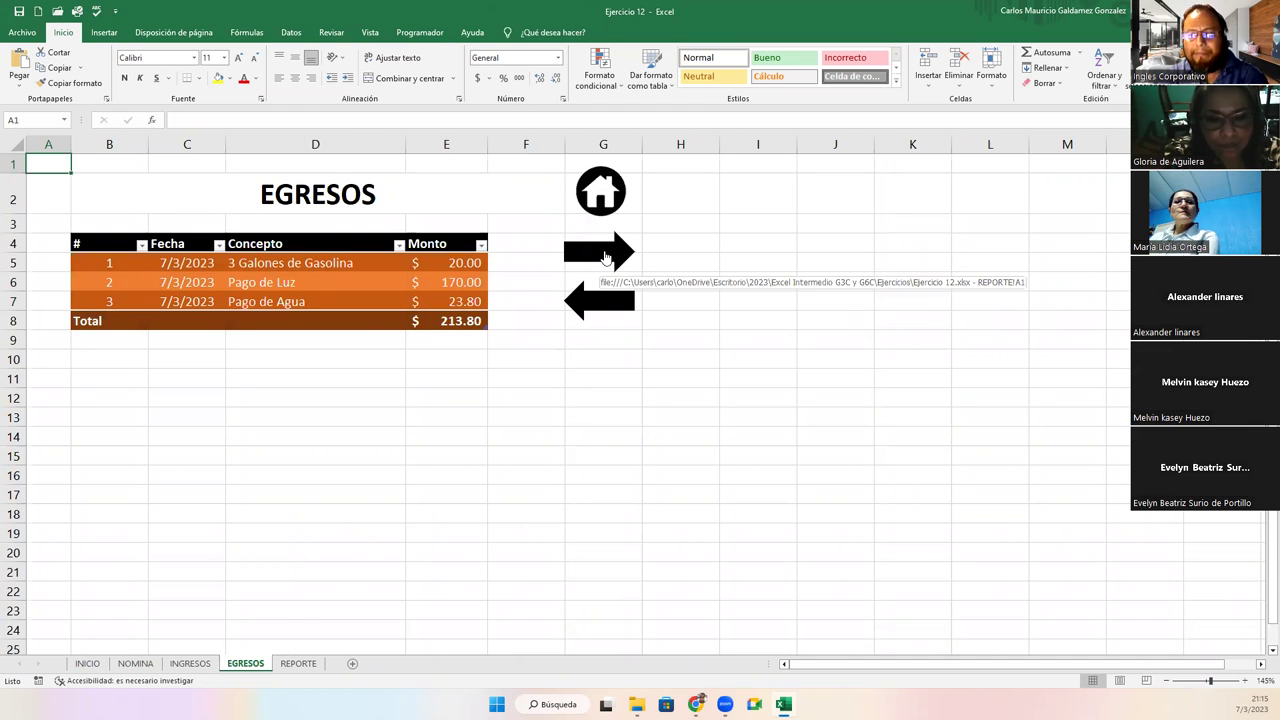
pyautogui.click(605, 258)
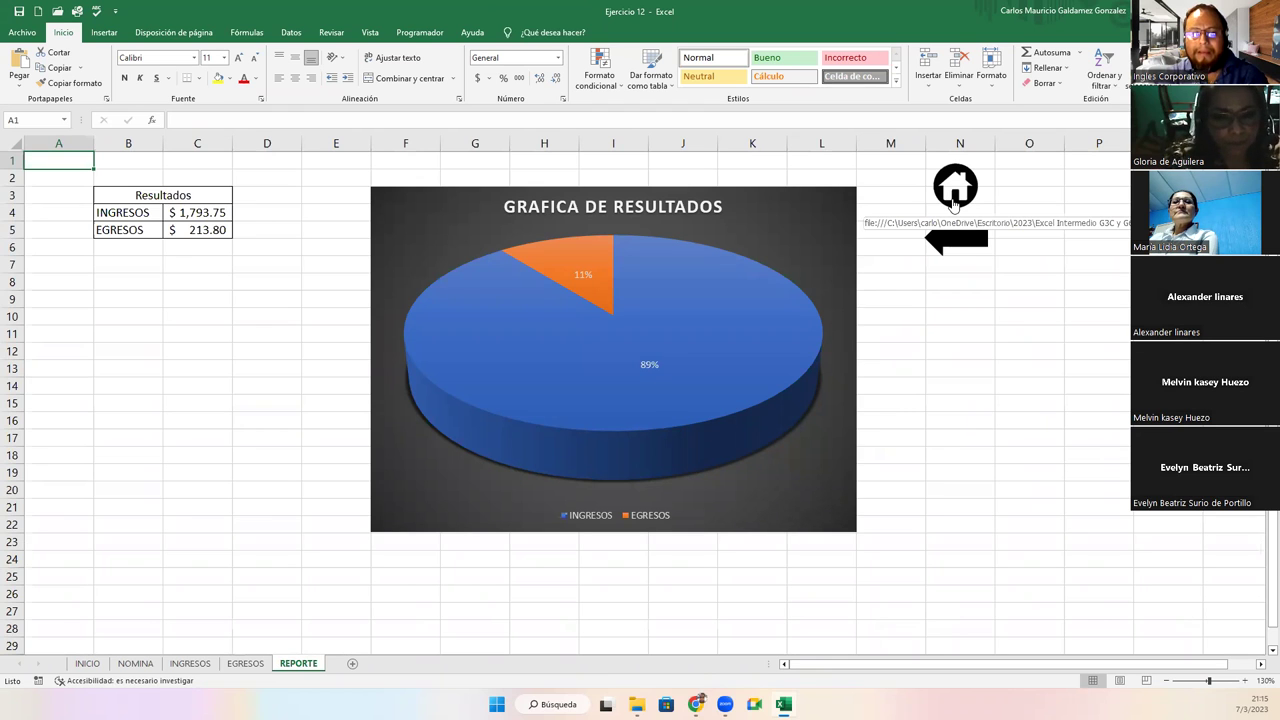
pyautogui.click(955, 195)
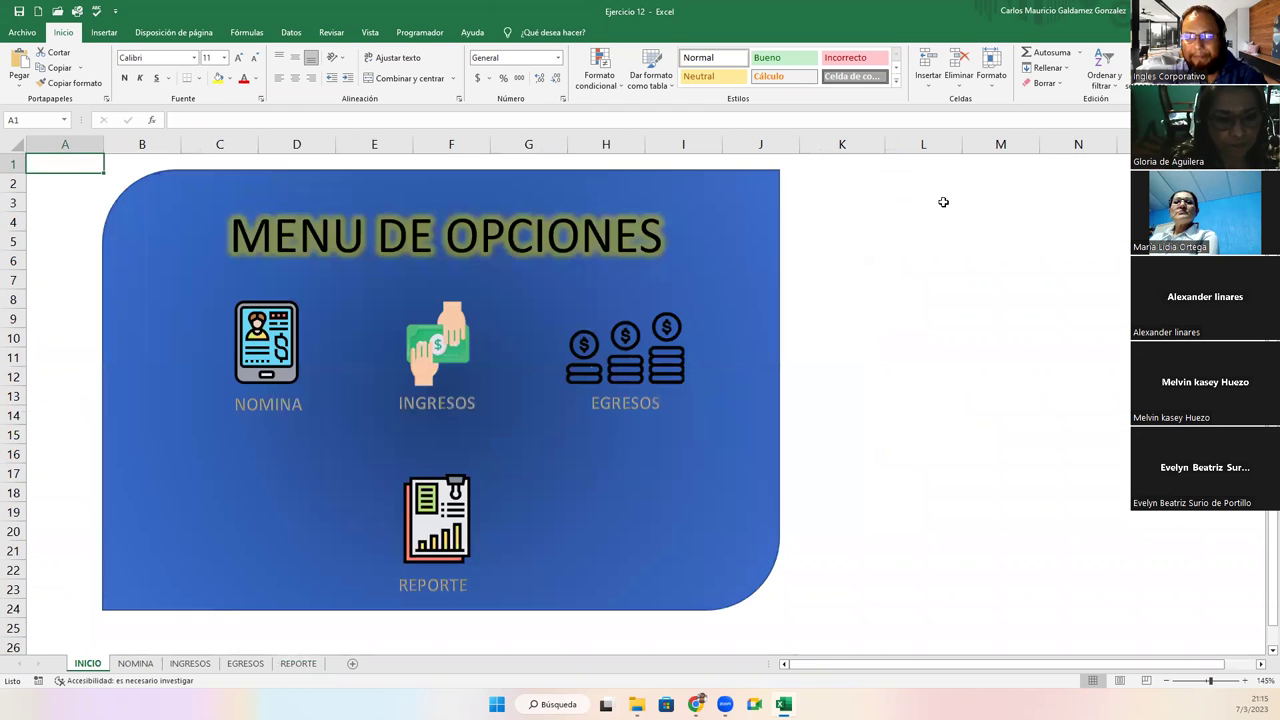
pyautogui.click(436, 544)
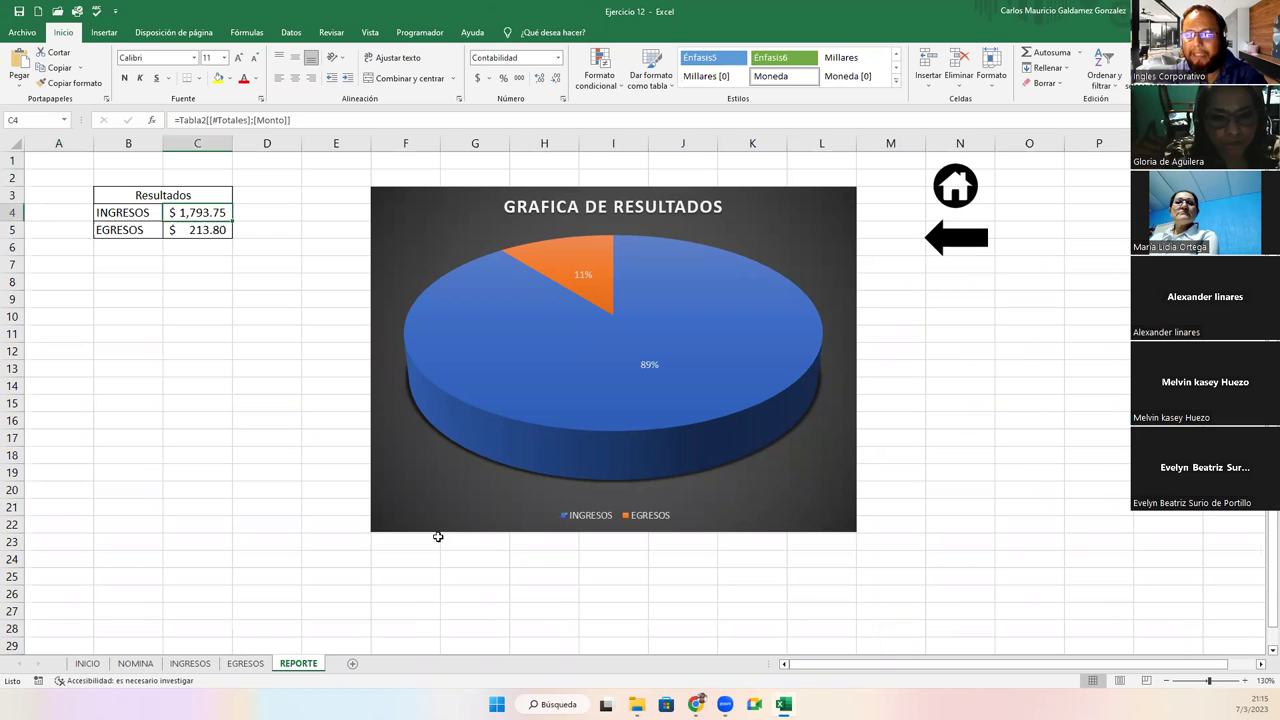
pyautogui.click(956, 243)
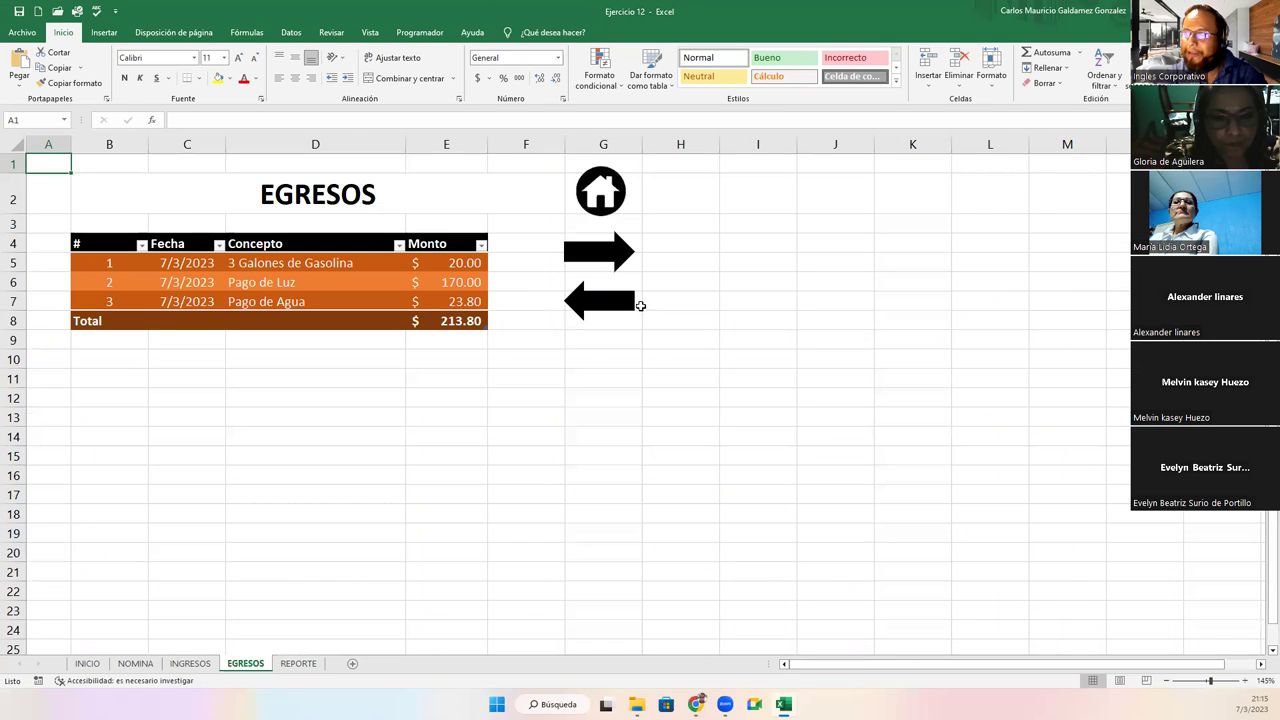
pyautogui.click(601, 310)
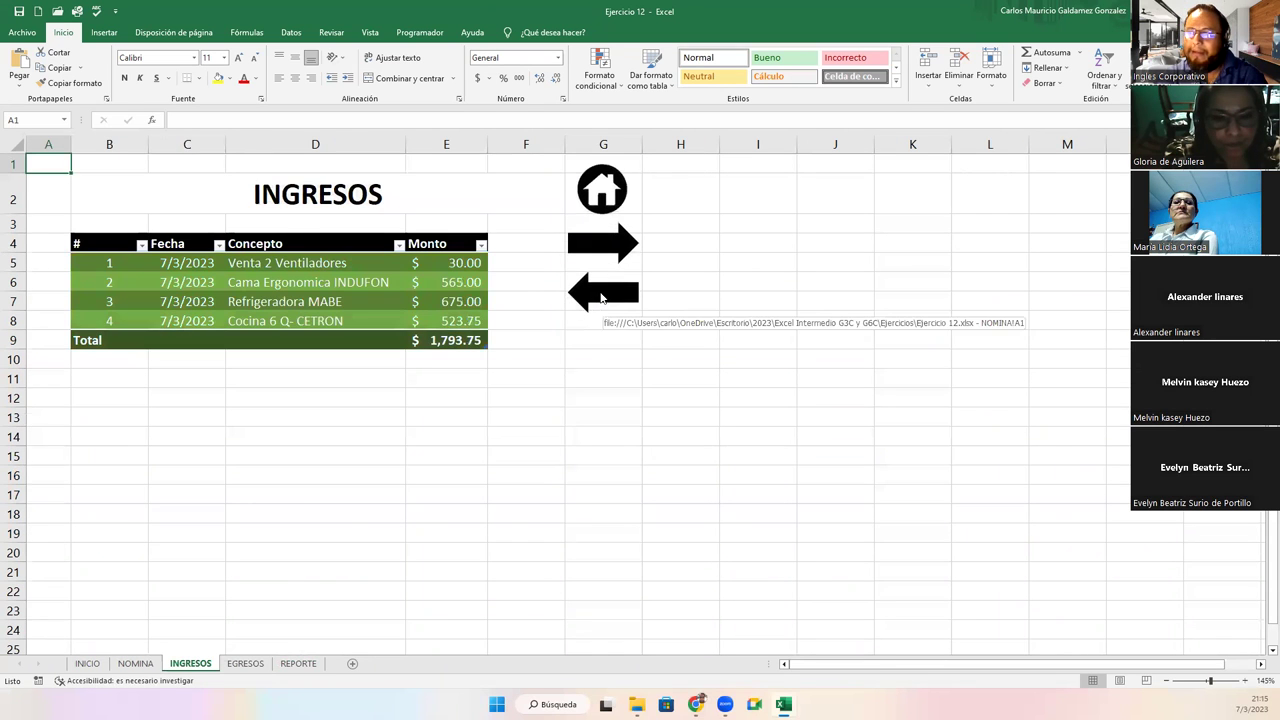
pyautogui.click(601, 298)
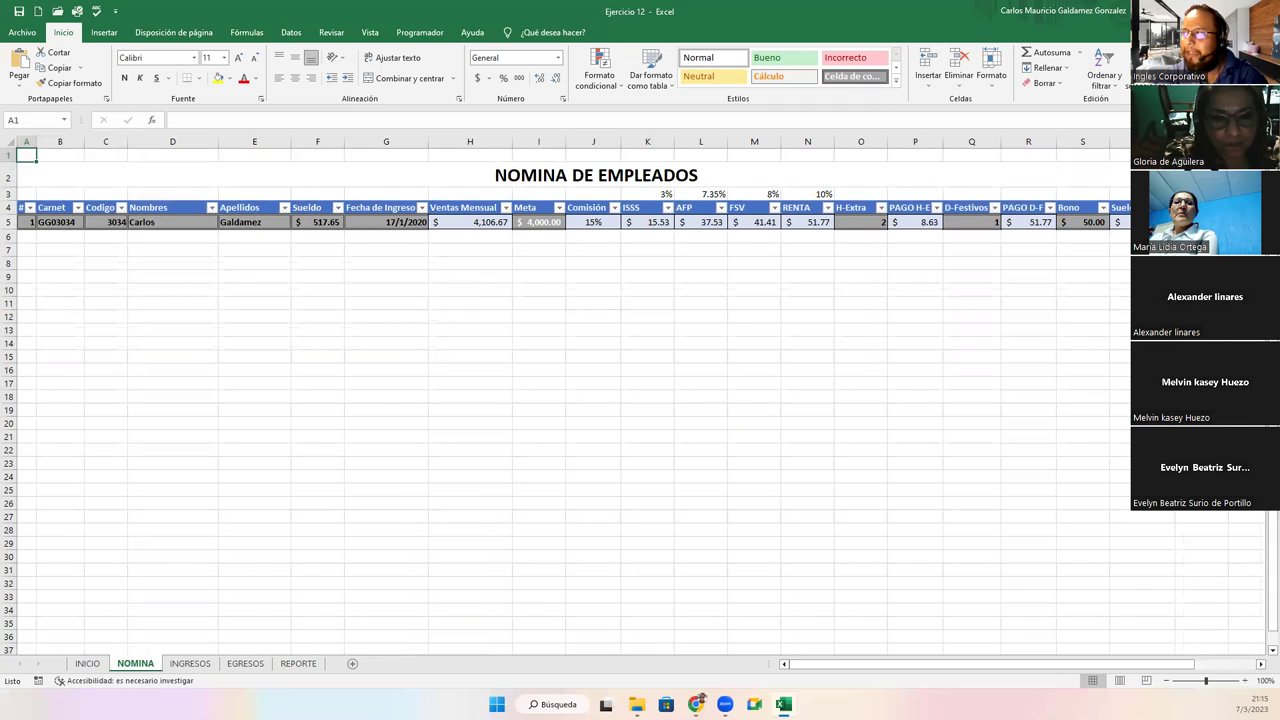
pyautogui.hotkey('ctrl', 'pageup')
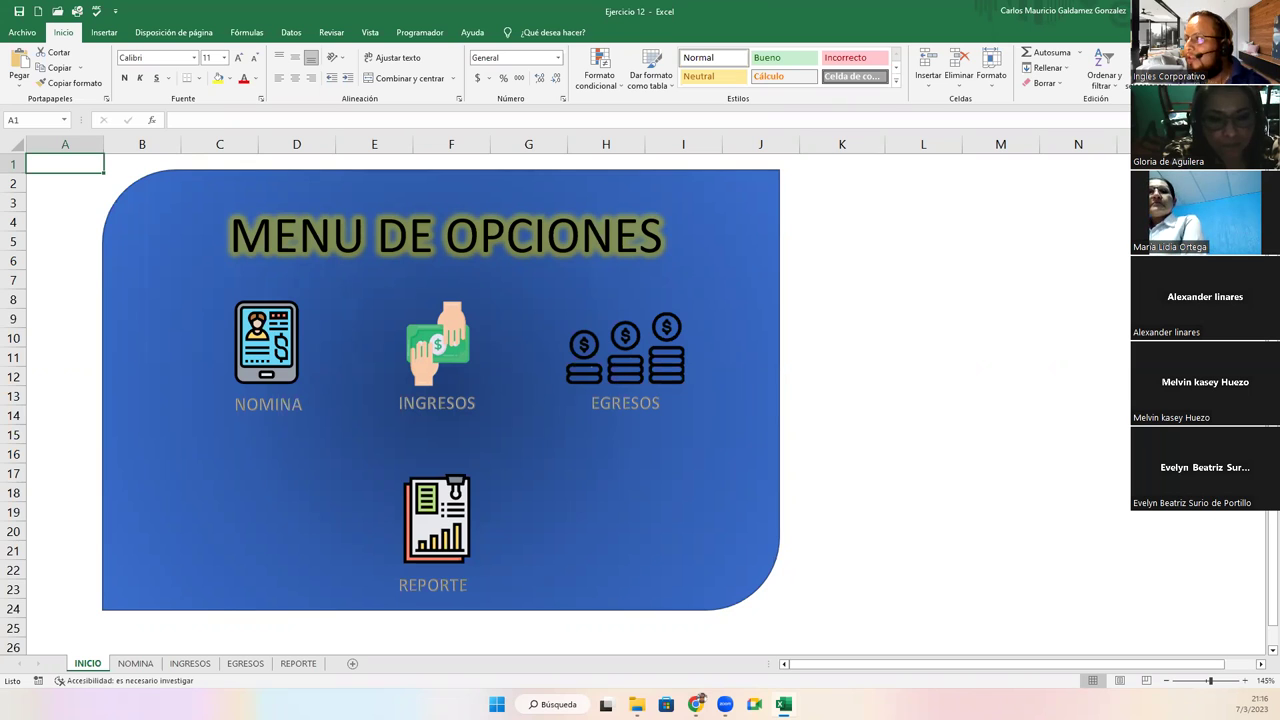
# Collapse the ribbon to tab names only with Ctrl+F1, briefly previewing the Vista tab.
pyautogui.hotkey('ctrl', 'F1')
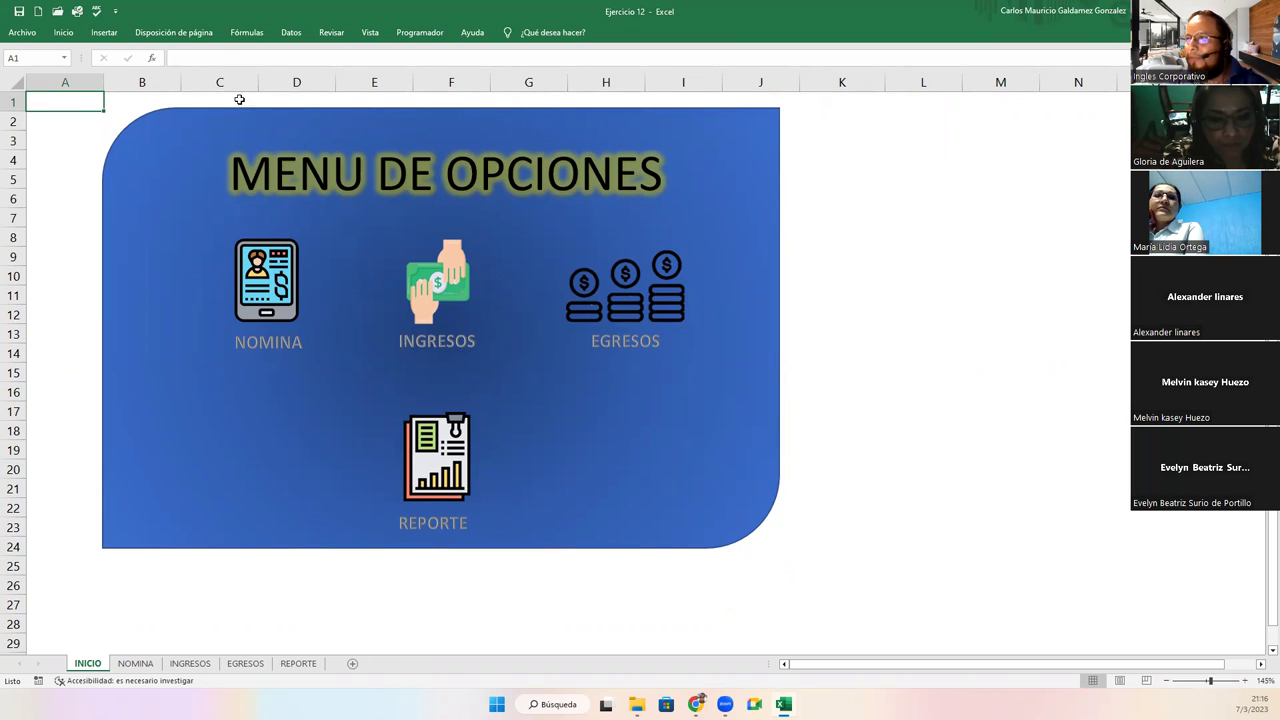
pyautogui.click(372, 32)
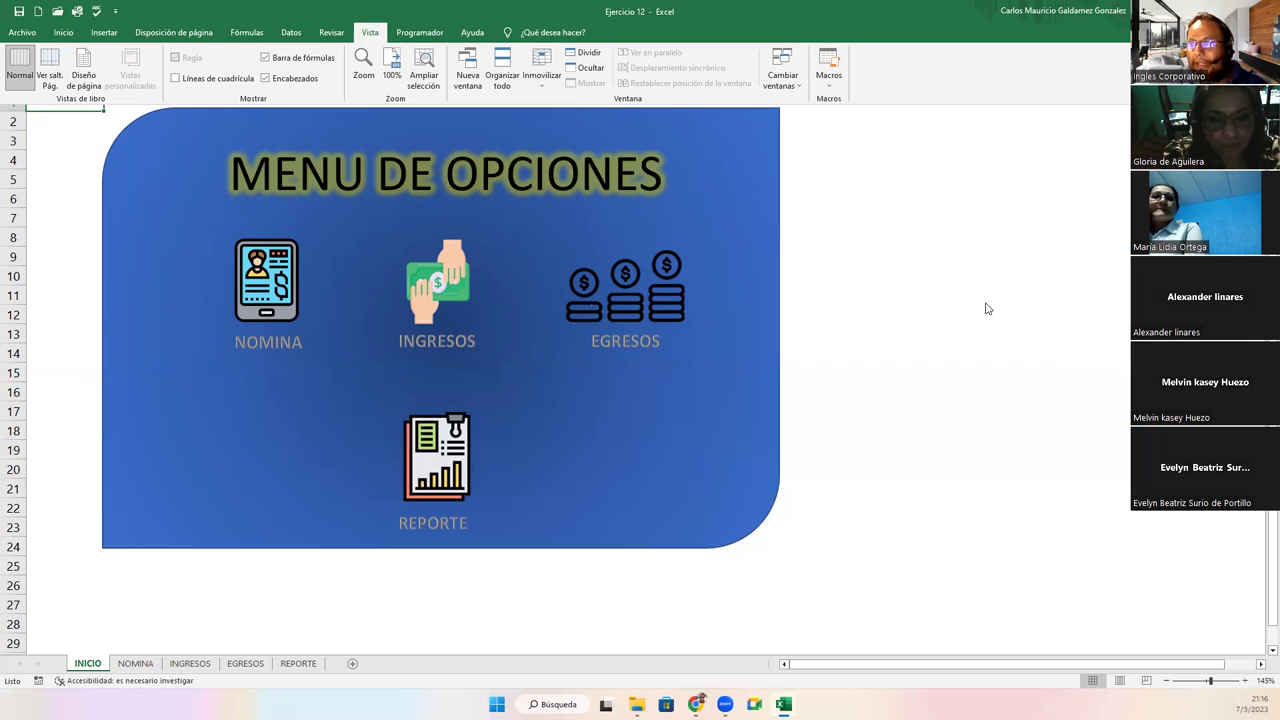
pyautogui.click(1000, 179)
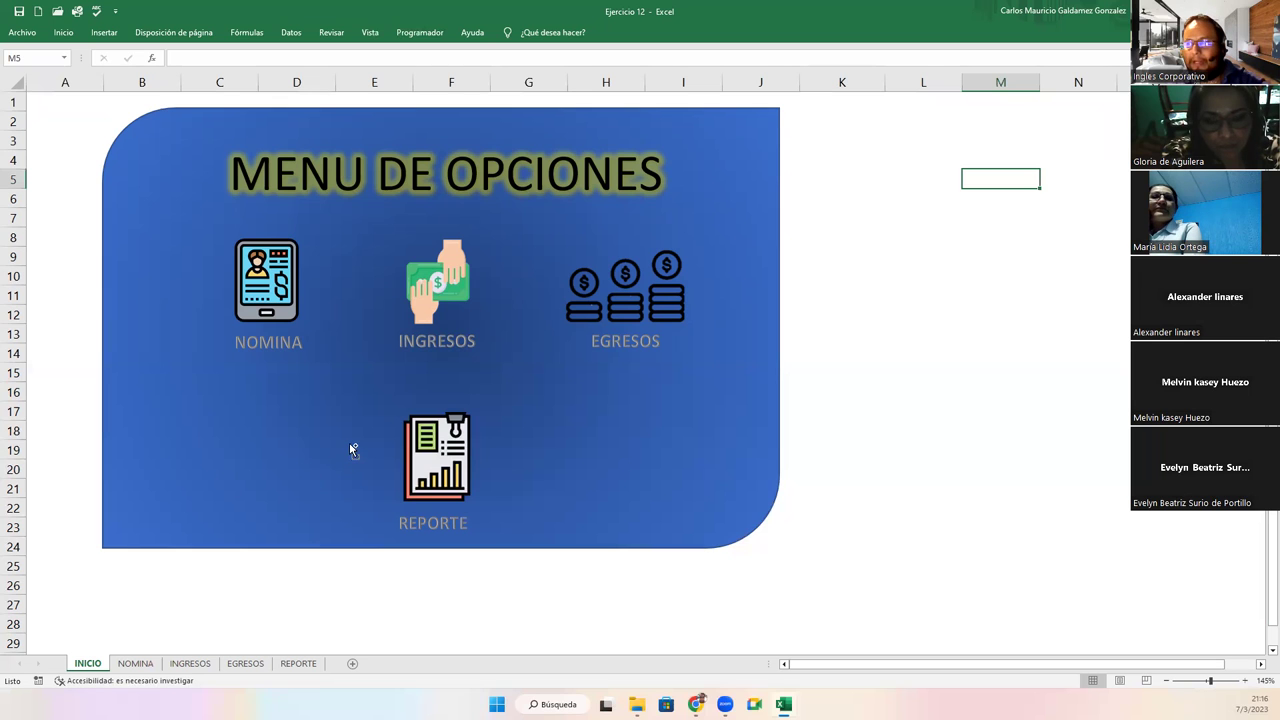
pyautogui.keyDown('ctrl'); pyautogui.scroll(1, 351, 449); pyautogui.keyUp('ctrl')
pyautogui.keyDown('ctrl'); pyautogui.scroll(-2, 349, 442); pyautogui.keyUp('ctrl')
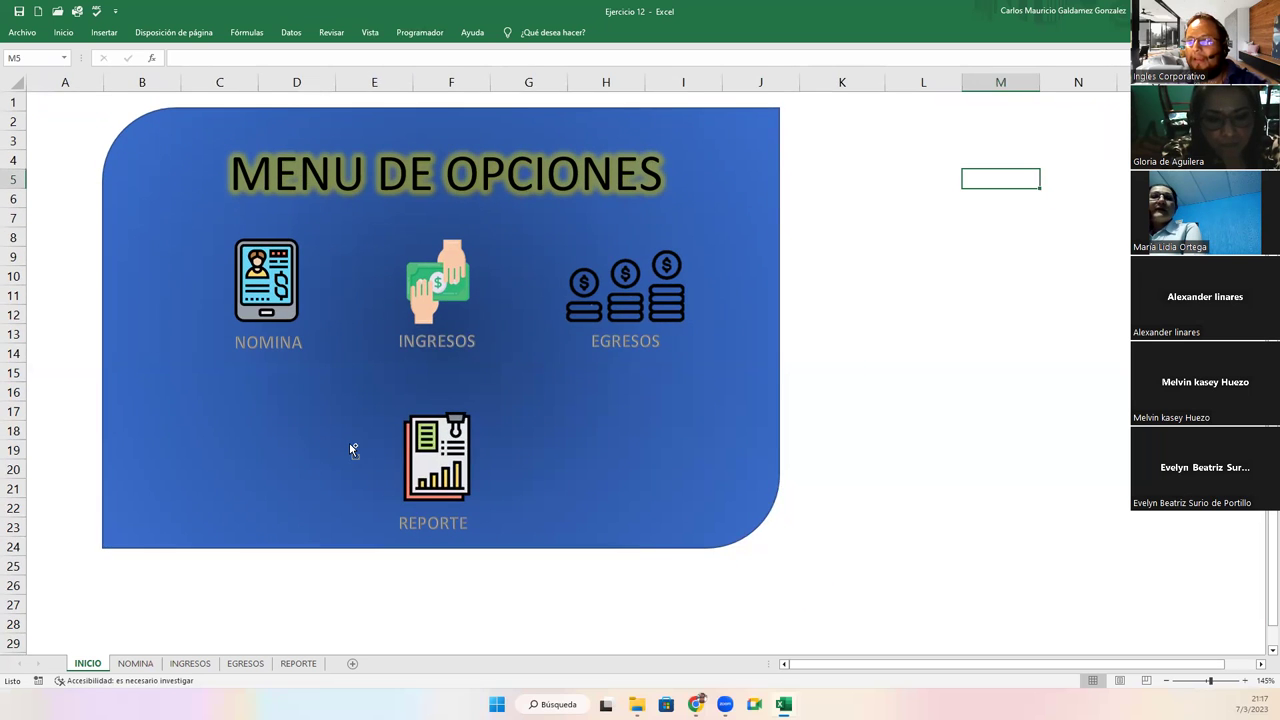
pyautogui.click(314, 537)
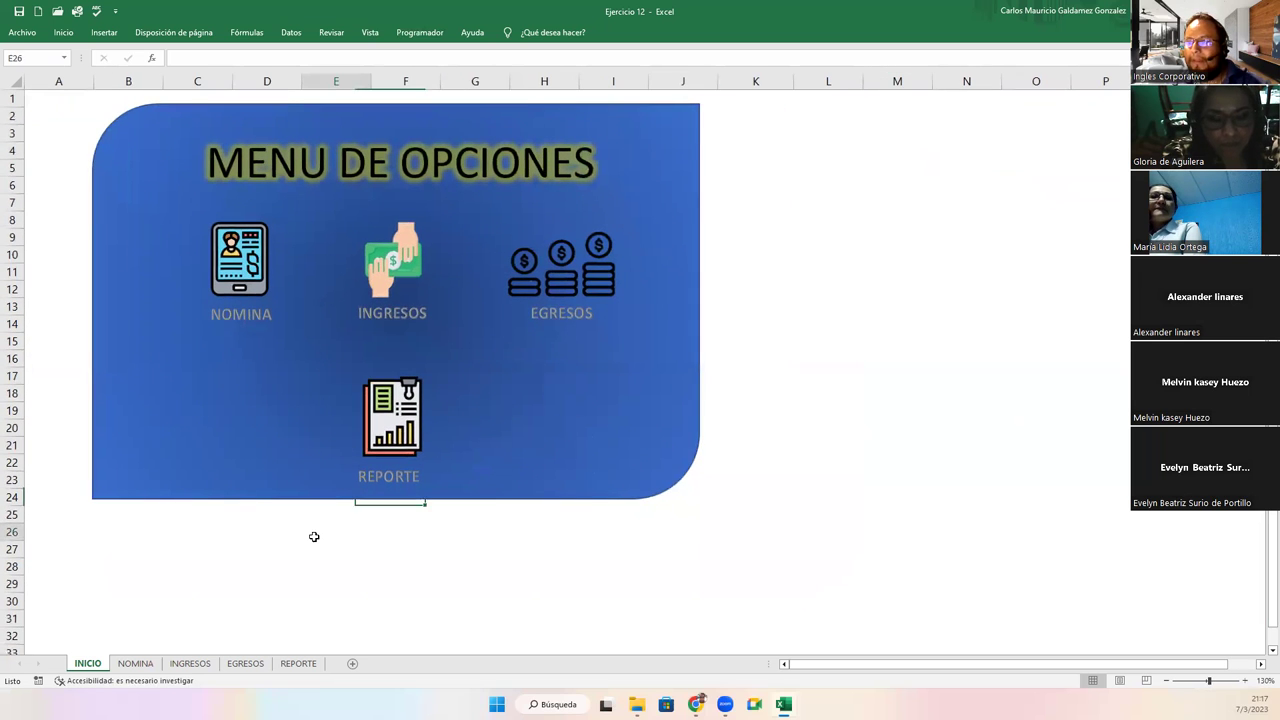
# Preview the Inicio commands, then save the Ejercicio 12 workbook.
pyautogui.click(64, 33)
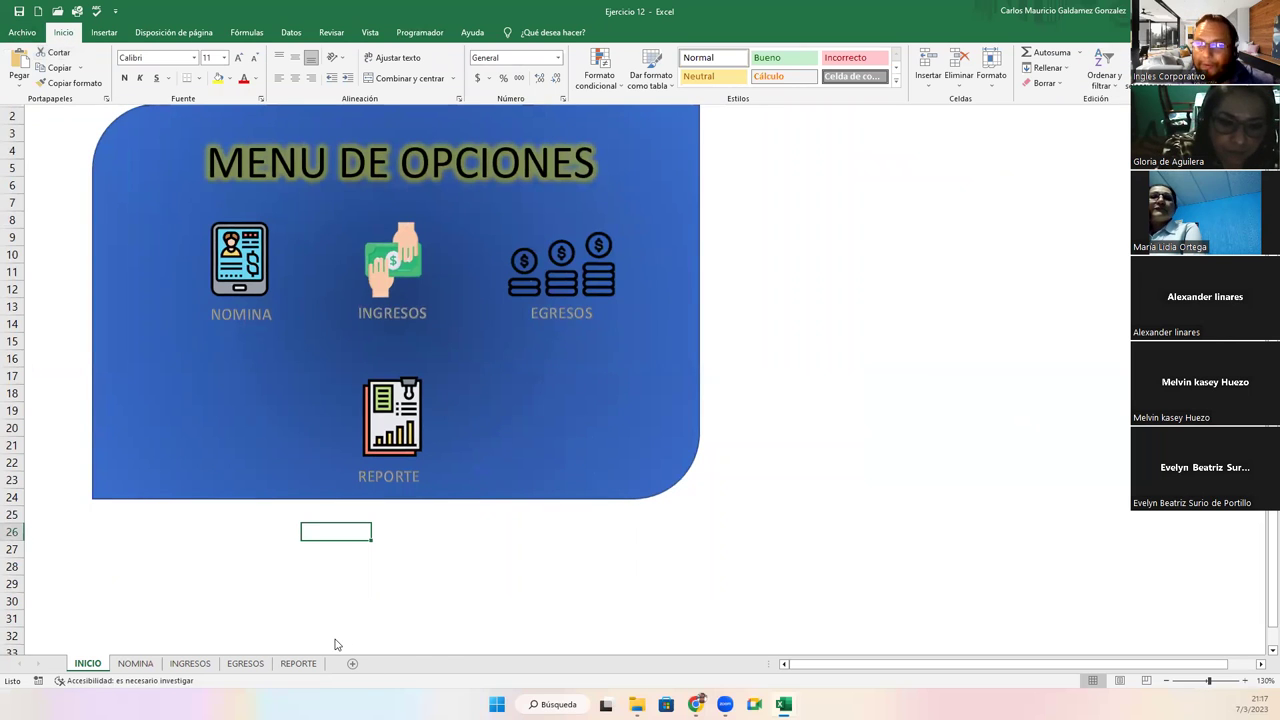
pyautogui.click(275, 584)
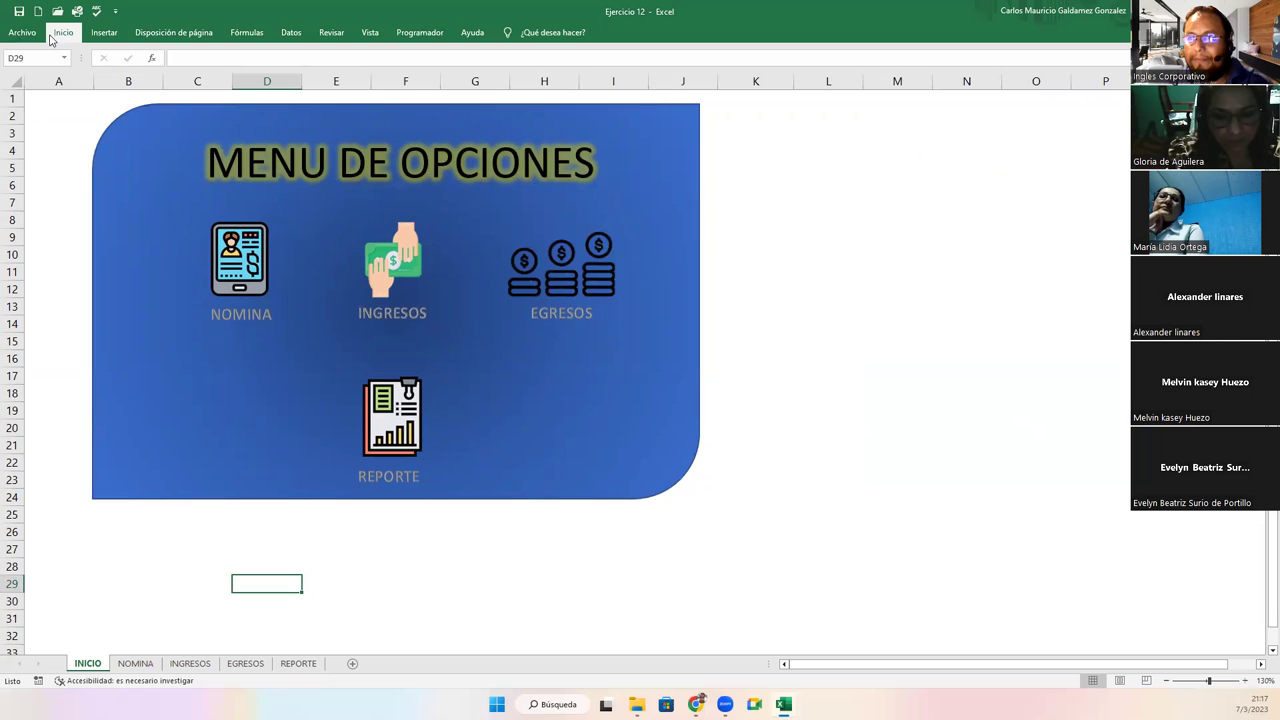
pyautogui.click(63, 32)
pyautogui.click(17, 12)
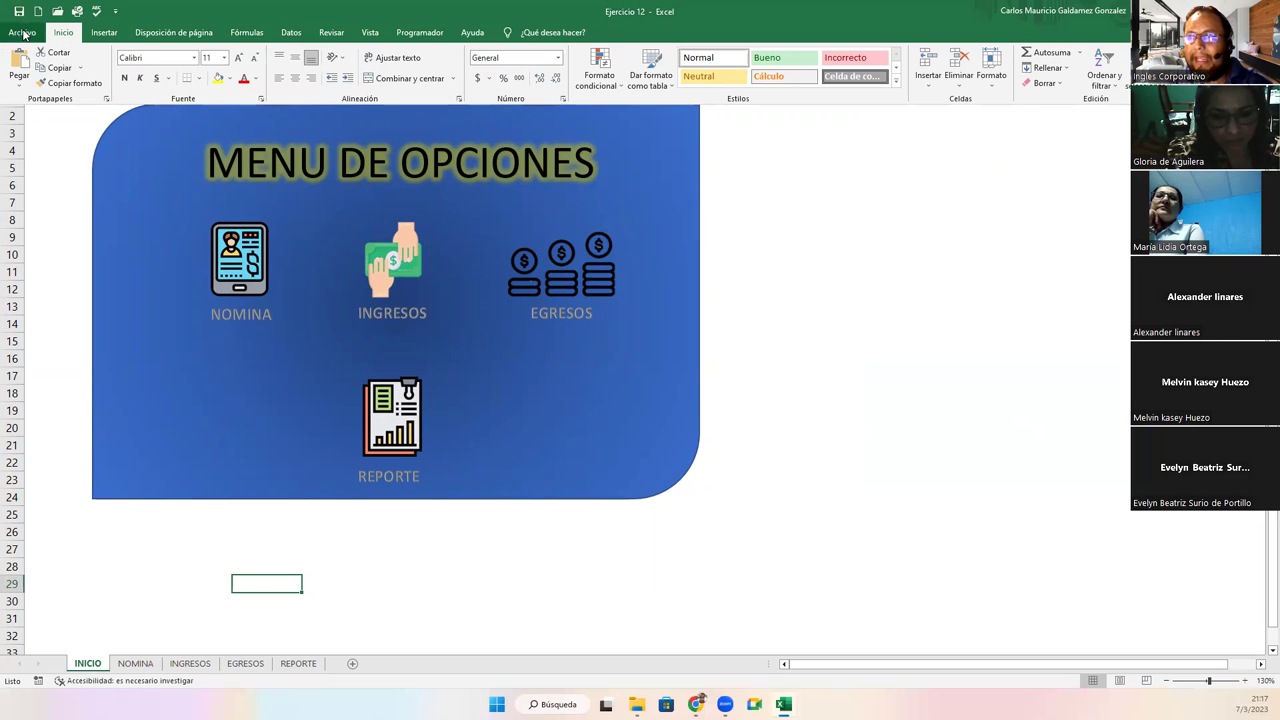
# Create the blank workbook Libro1 and close the Ejercicio 12 window from the taskbar.
pyautogui.click(22, 33)
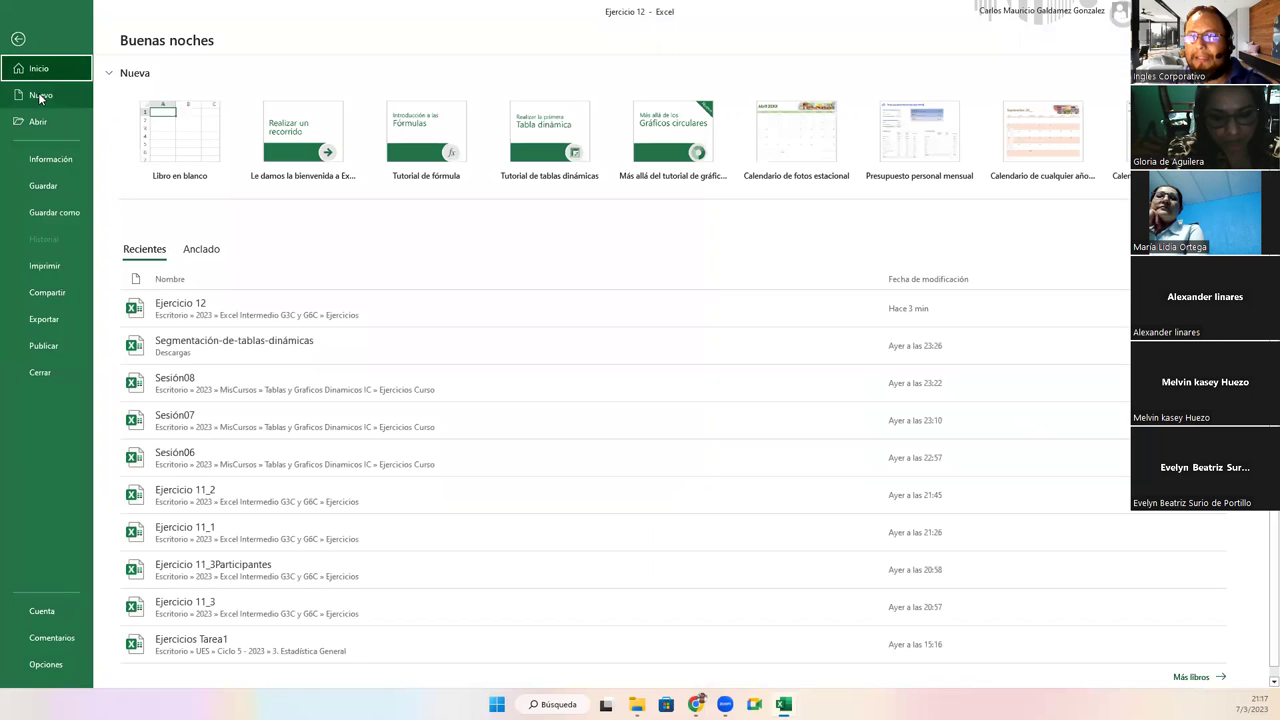
pyautogui.click(40, 95)
pyautogui.click(165, 152)
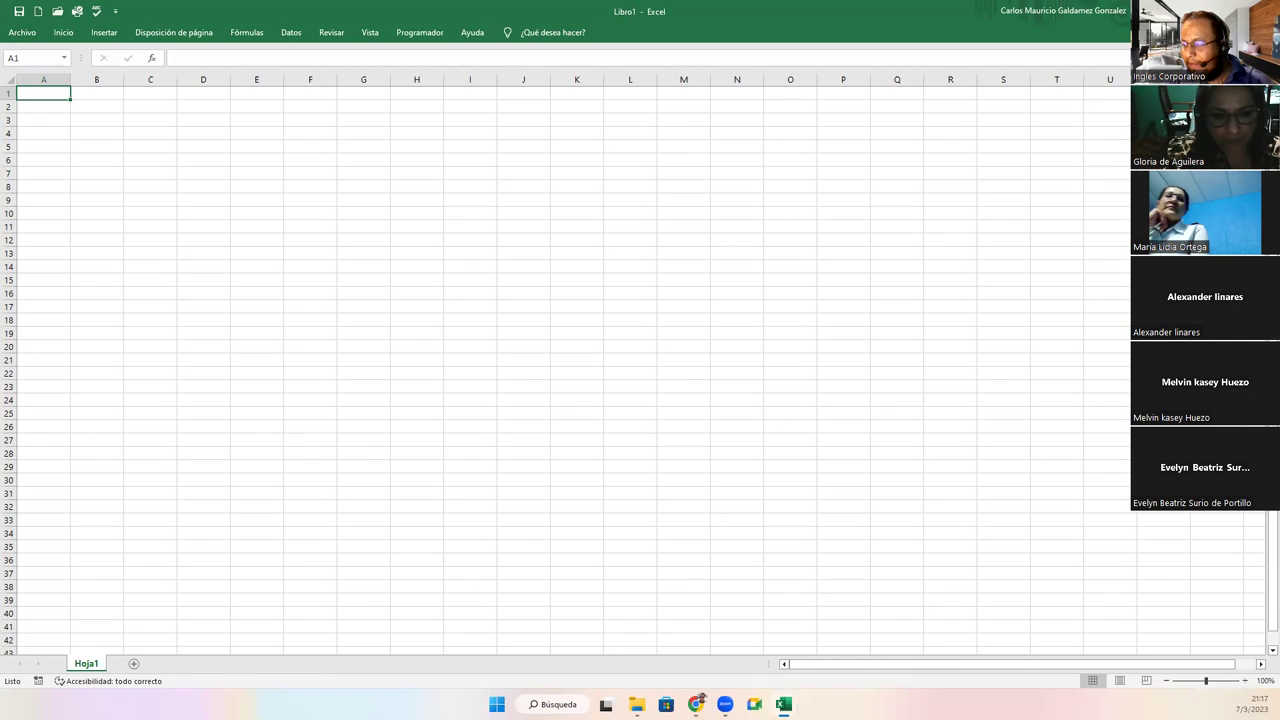
pyautogui.moveTo(783, 704)
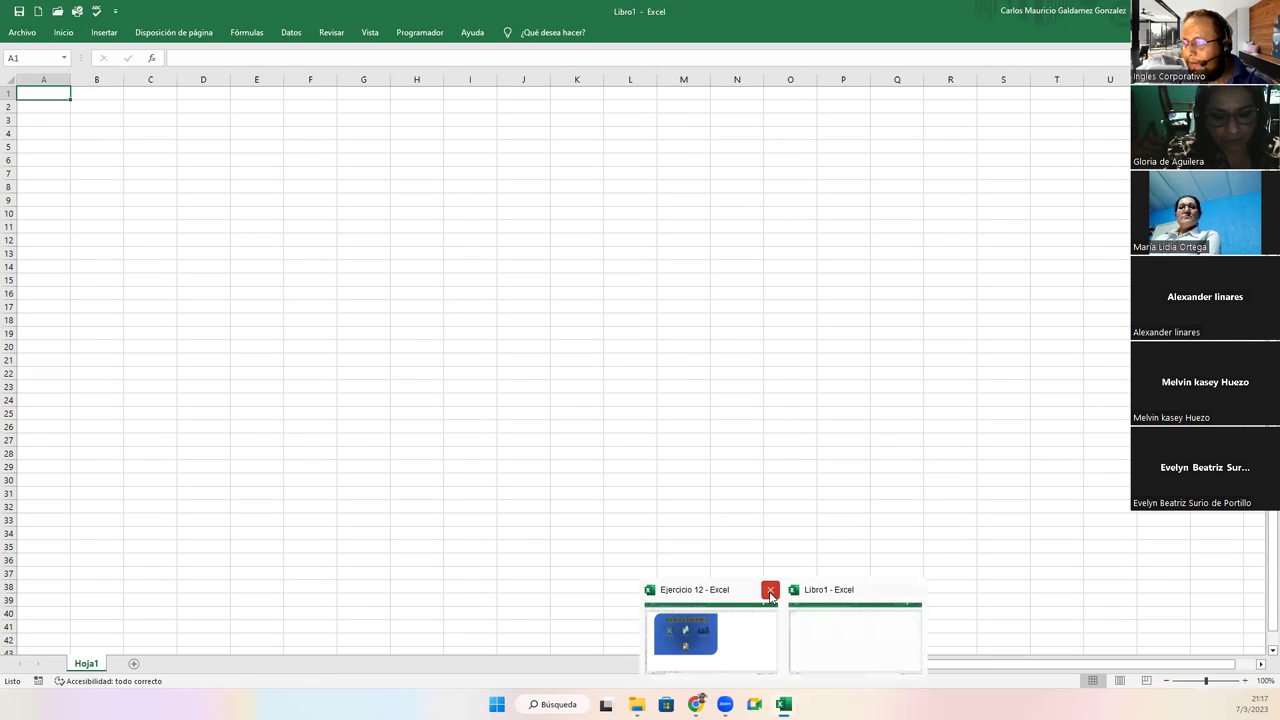
pyautogui.click(770, 591)
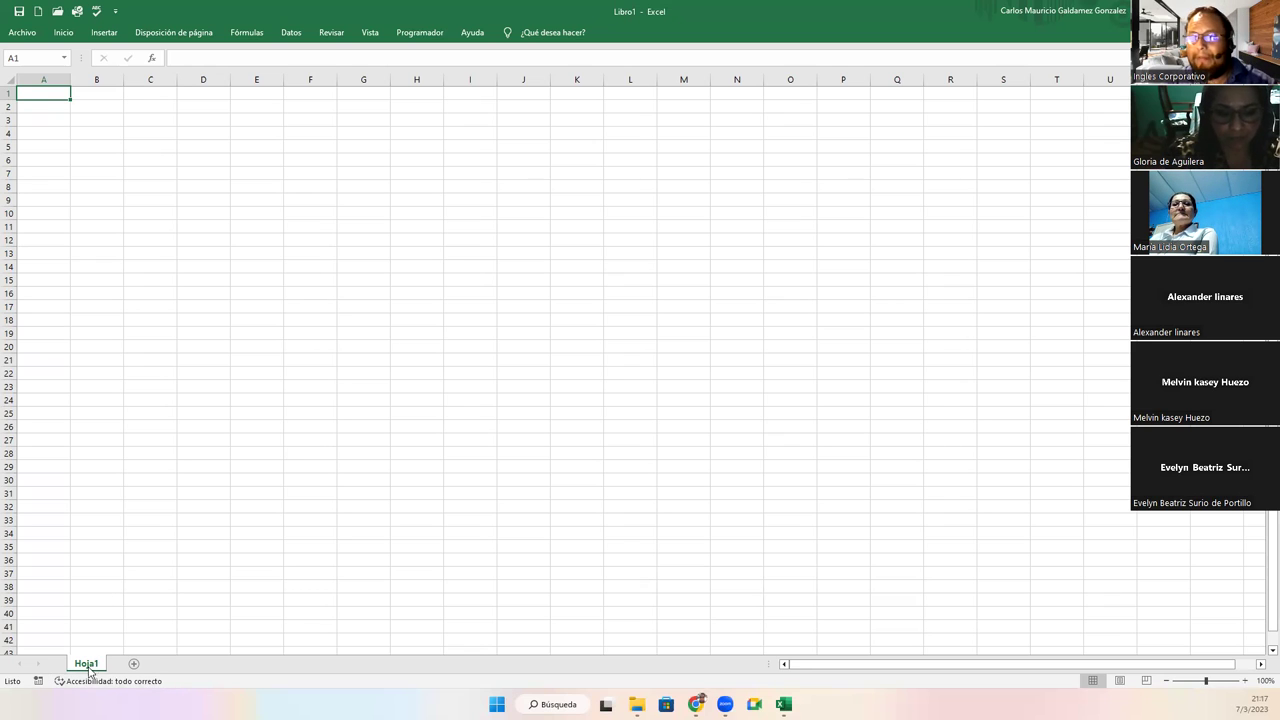
# Add four more sheets and rename the first two INICIO and NOMINA.
pyautogui.click(135, 665)
pyautogui.click(174, 665)
pyautogui.click(214, 664)
pyautogui.click(255, 665)
pyautogui.doubleClick(92, 664)
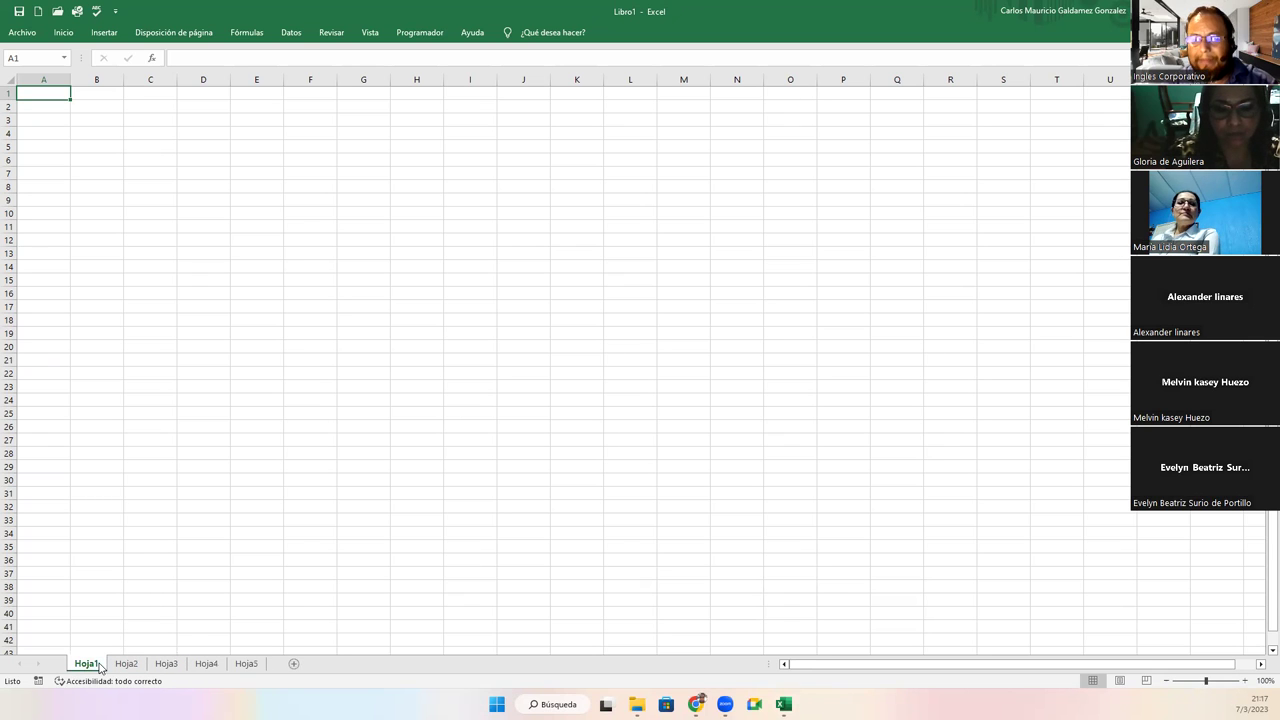
pyautogui.write('INICIO')
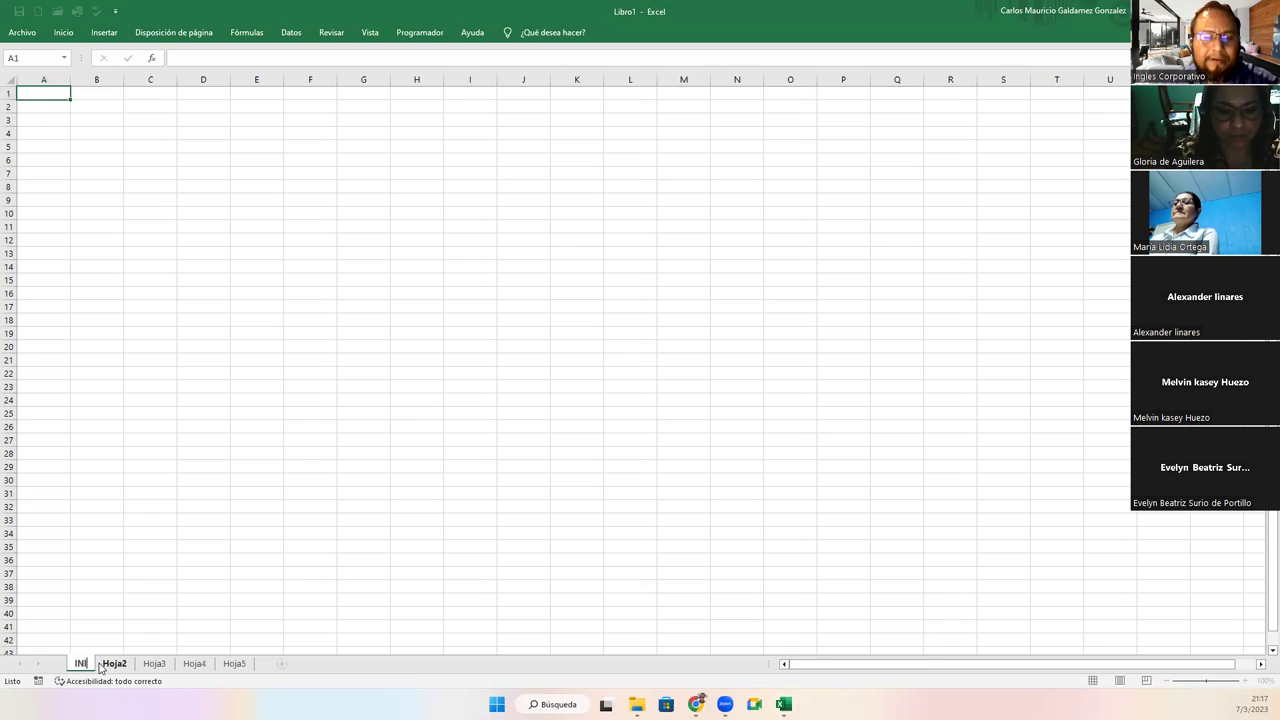
pyautogui.press('Return')
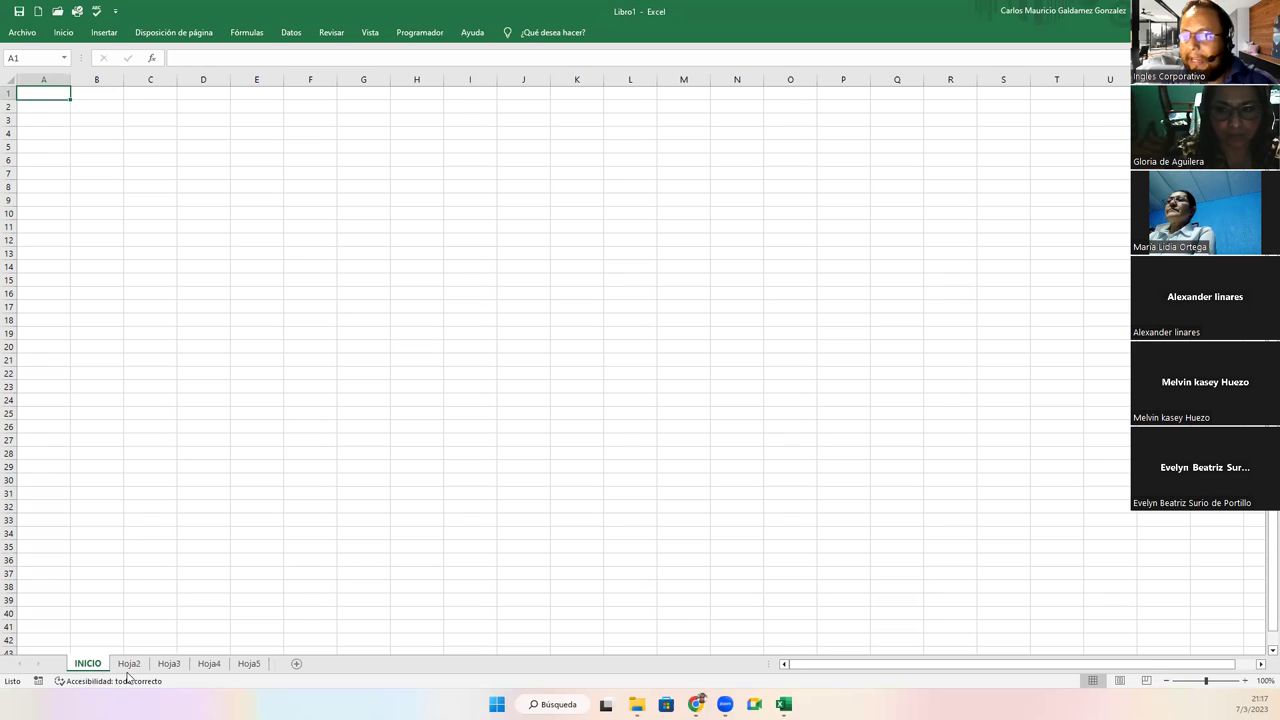
pyautogui.doubleClick(130, 664)
pyautogui.write('NOMINA')
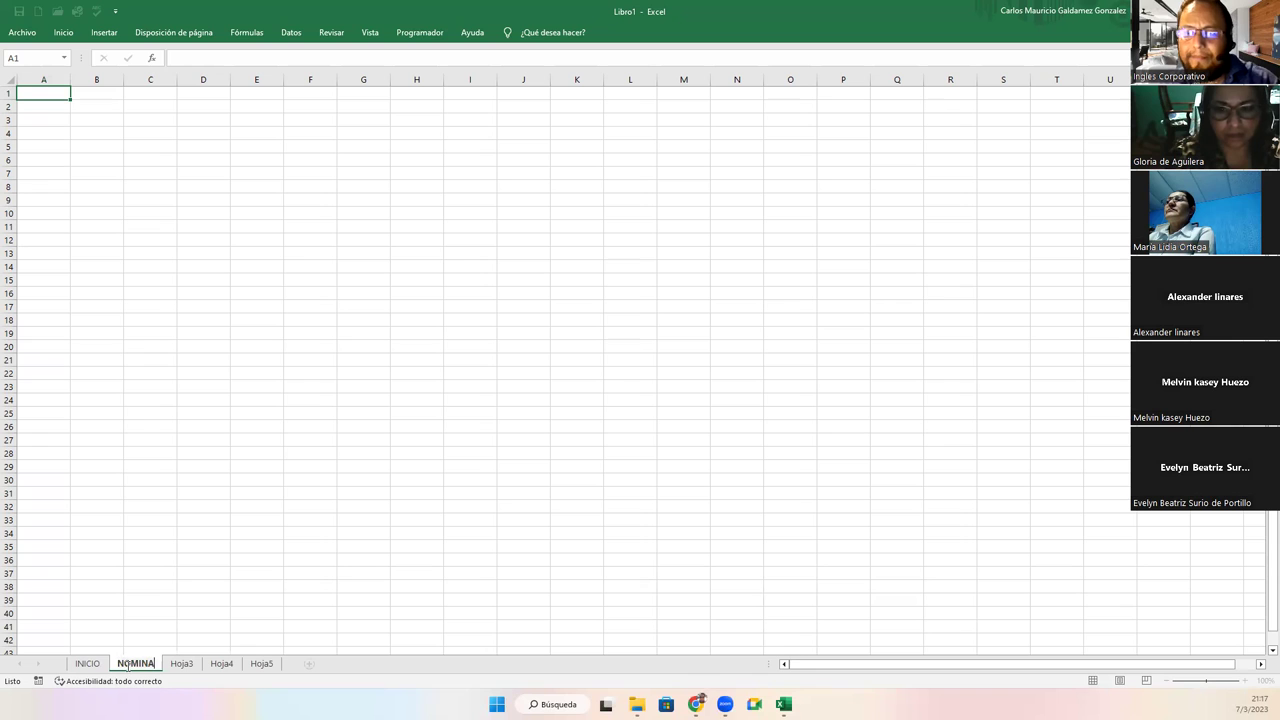
pyautogui.press('Return')
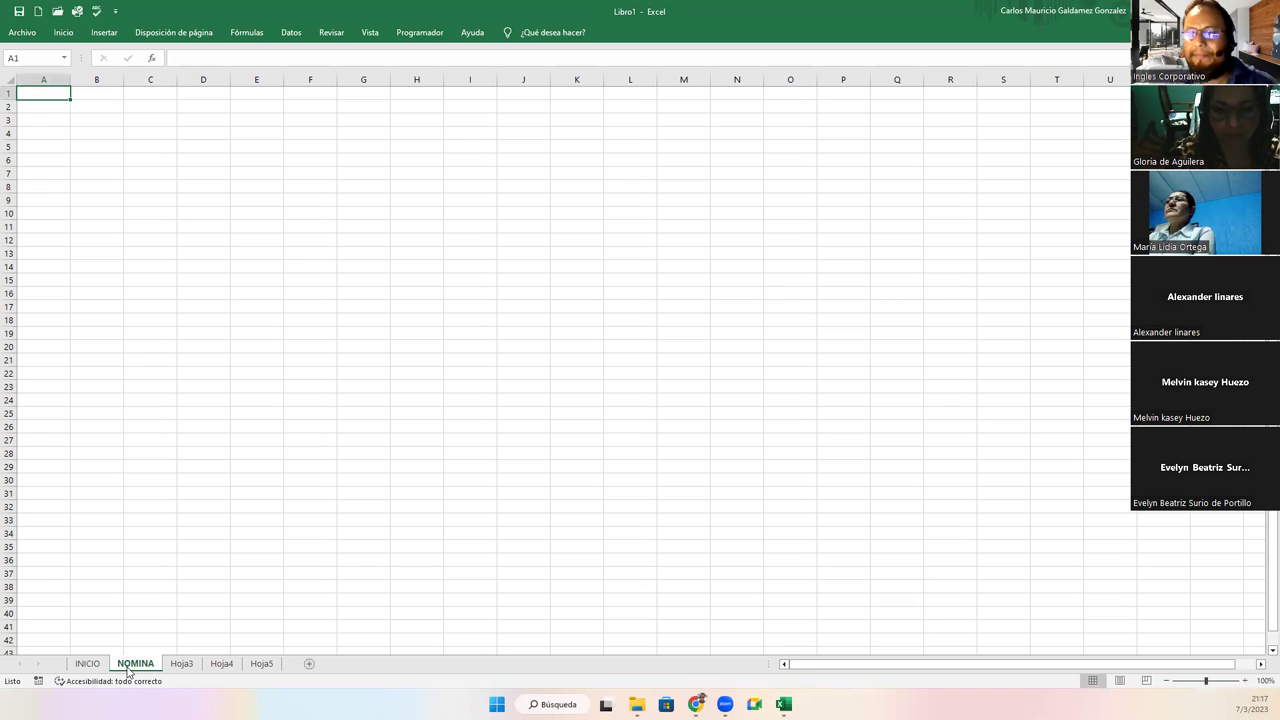
# Rename Hoja3 and Hoja4 to PRIMERTRI and SEGUNDOTRI.
pyautogui.click(182, 665)
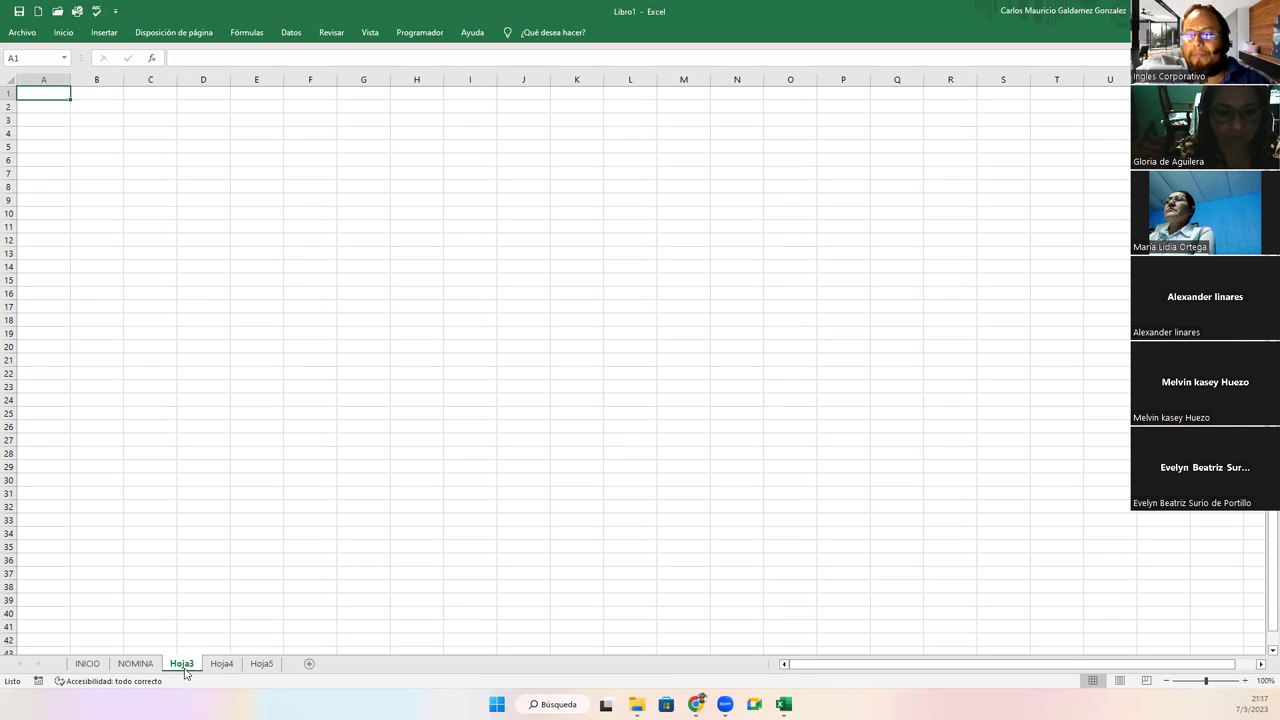
pyautogui.doubleClick(181, 665)
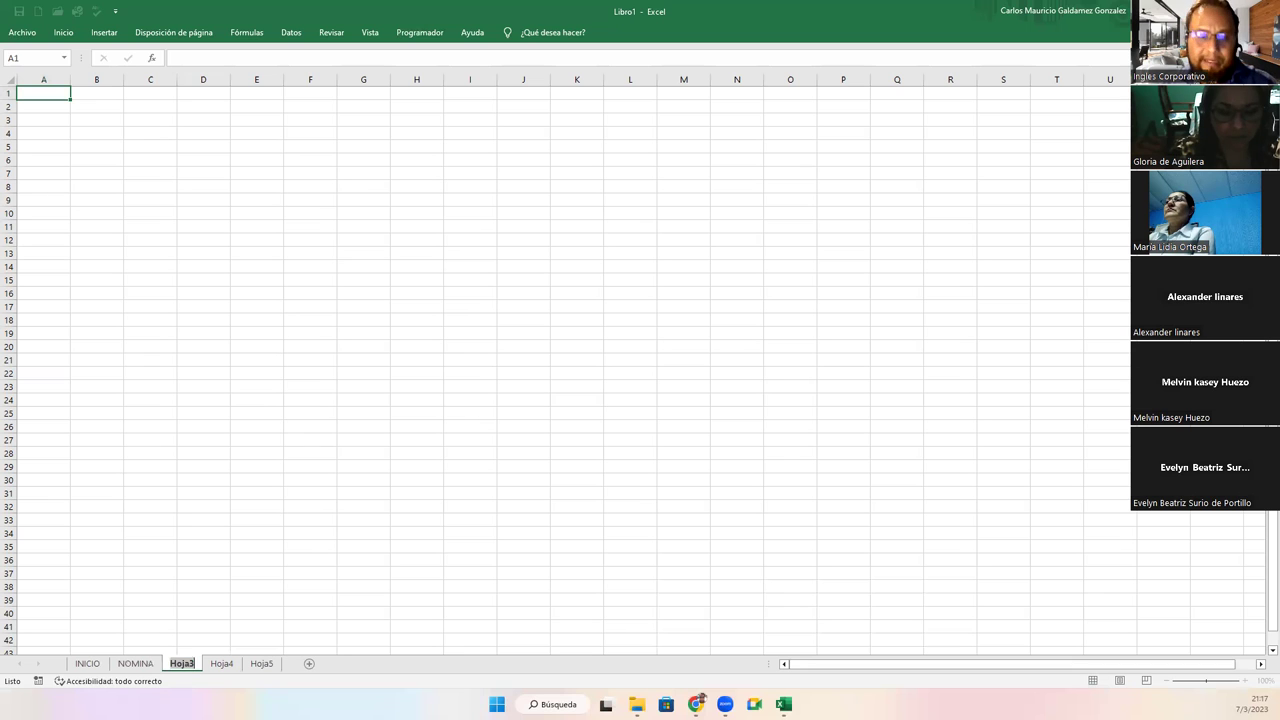
pyautogui.write('PRIMERTRI')
pyautogui.press('Return')
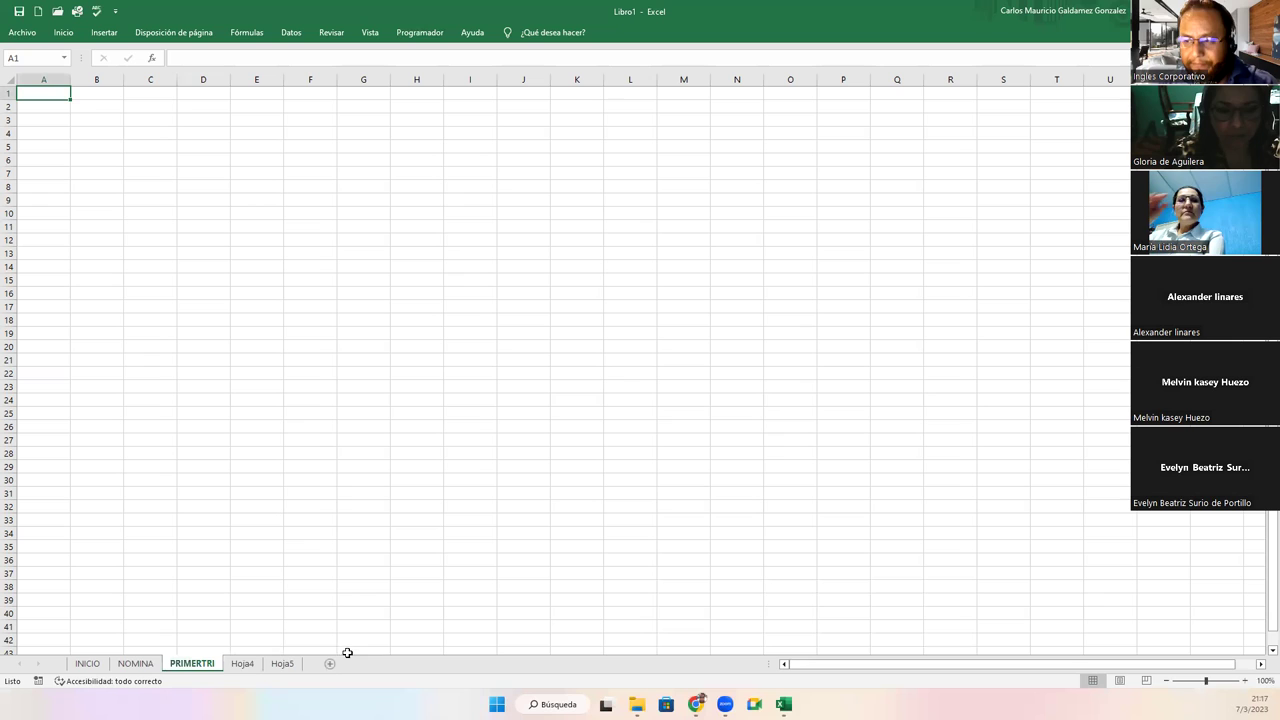
pyautogui.click(244, 664)
pyautogui.doubleClick(245, 664)
pyautogui.write('SEGUNDOTRI')
pyautogui.press('Return')
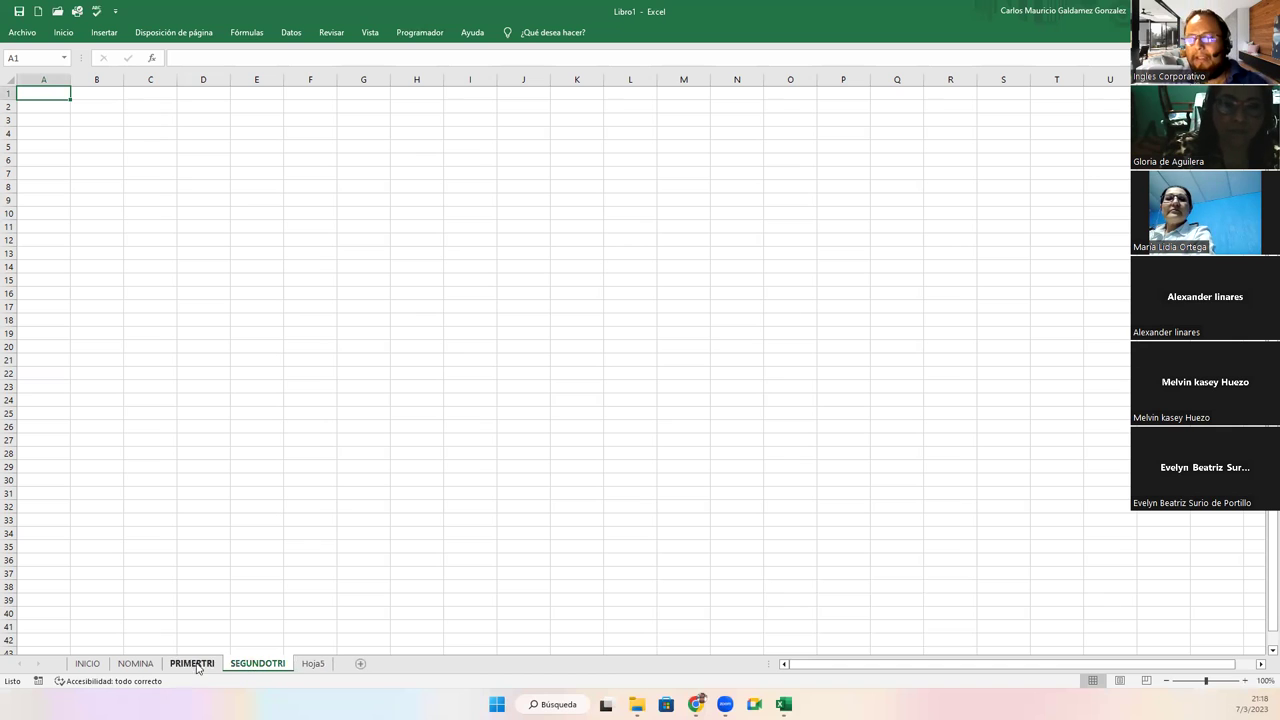
# Rename those sheets PRIMERSEMES and SEGUNDOSEMES, and name Hoja5 REPORTE.
pyautogui.doubleClick(194, 665)
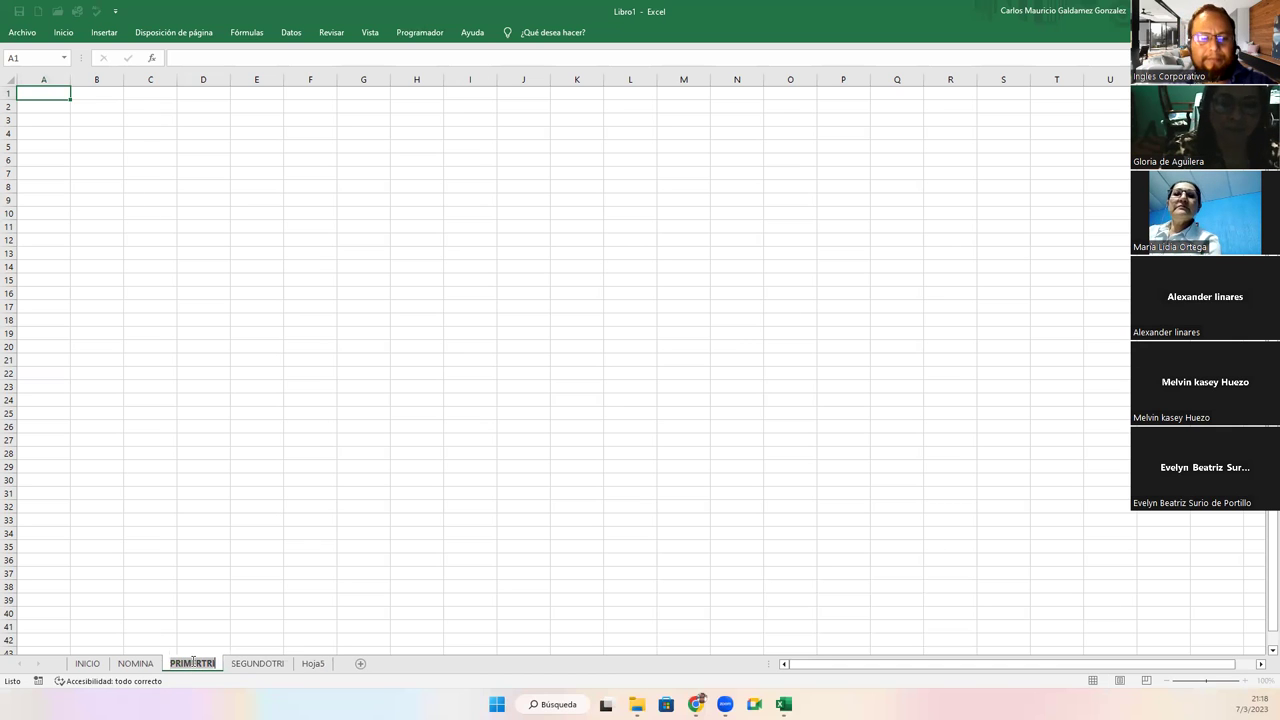
pyautogui.write('PRIMER')
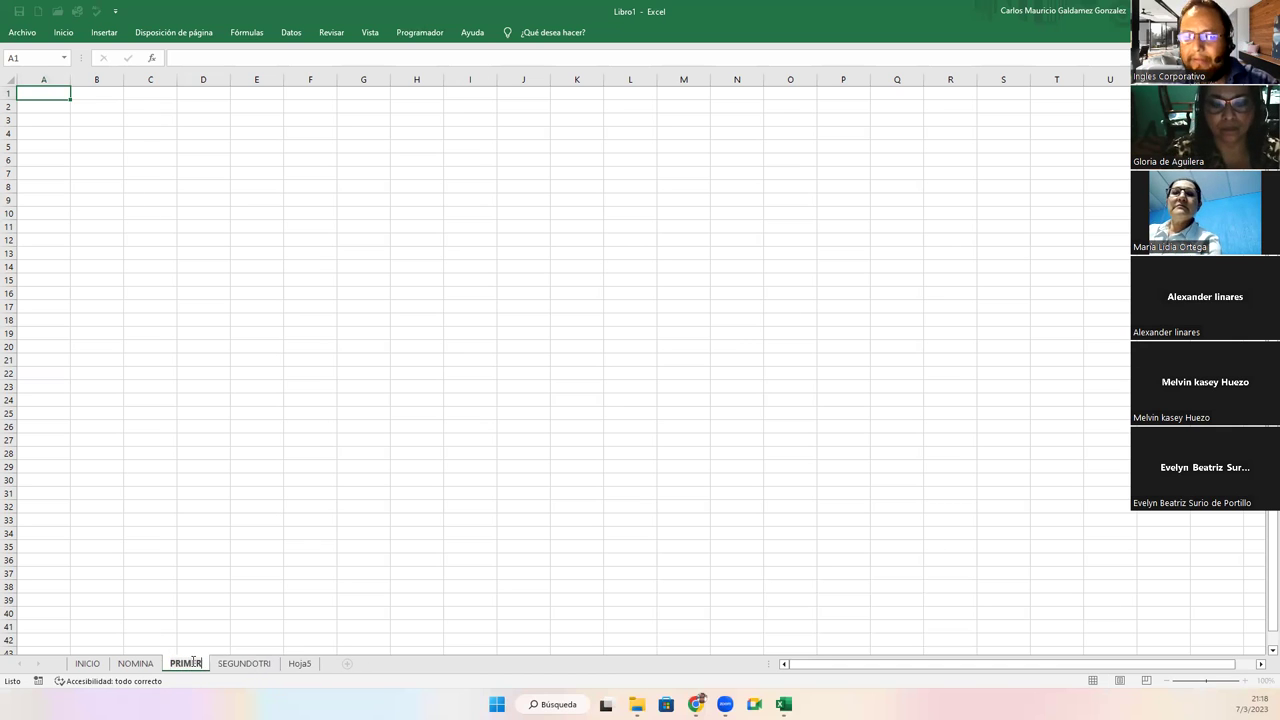
pyautogui.write('SEMES')
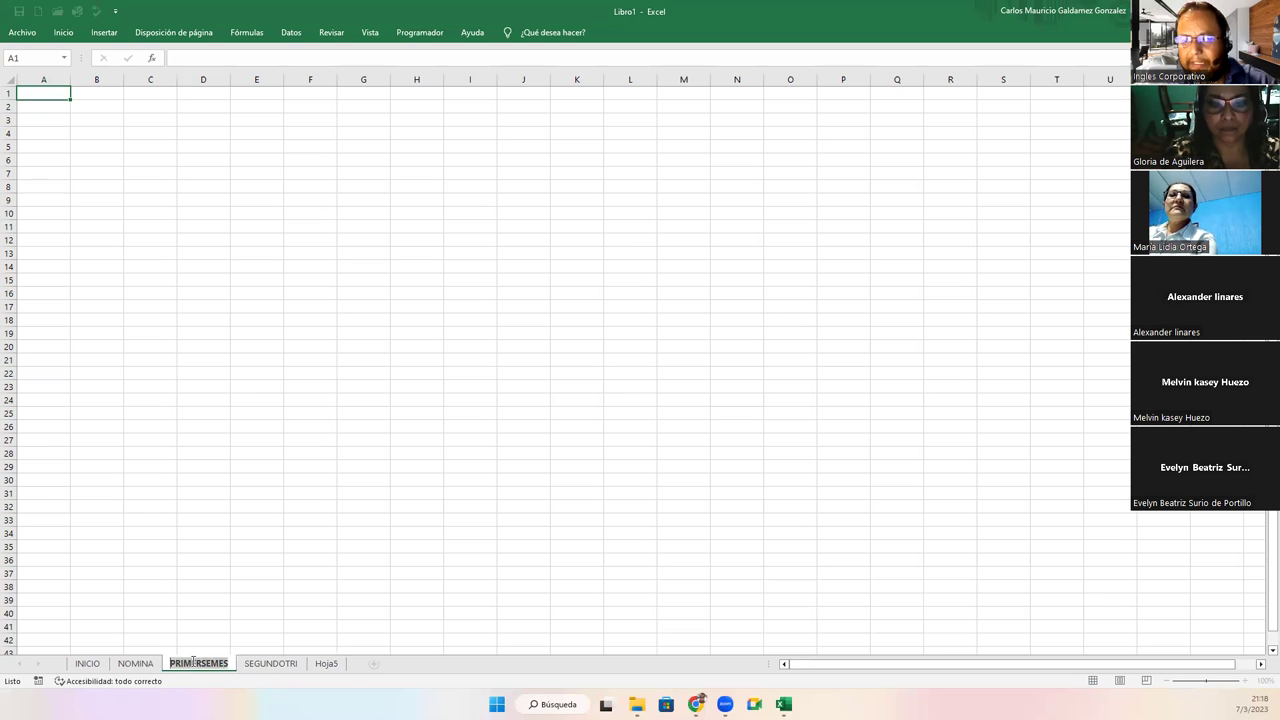
pyautogui.press('Return')
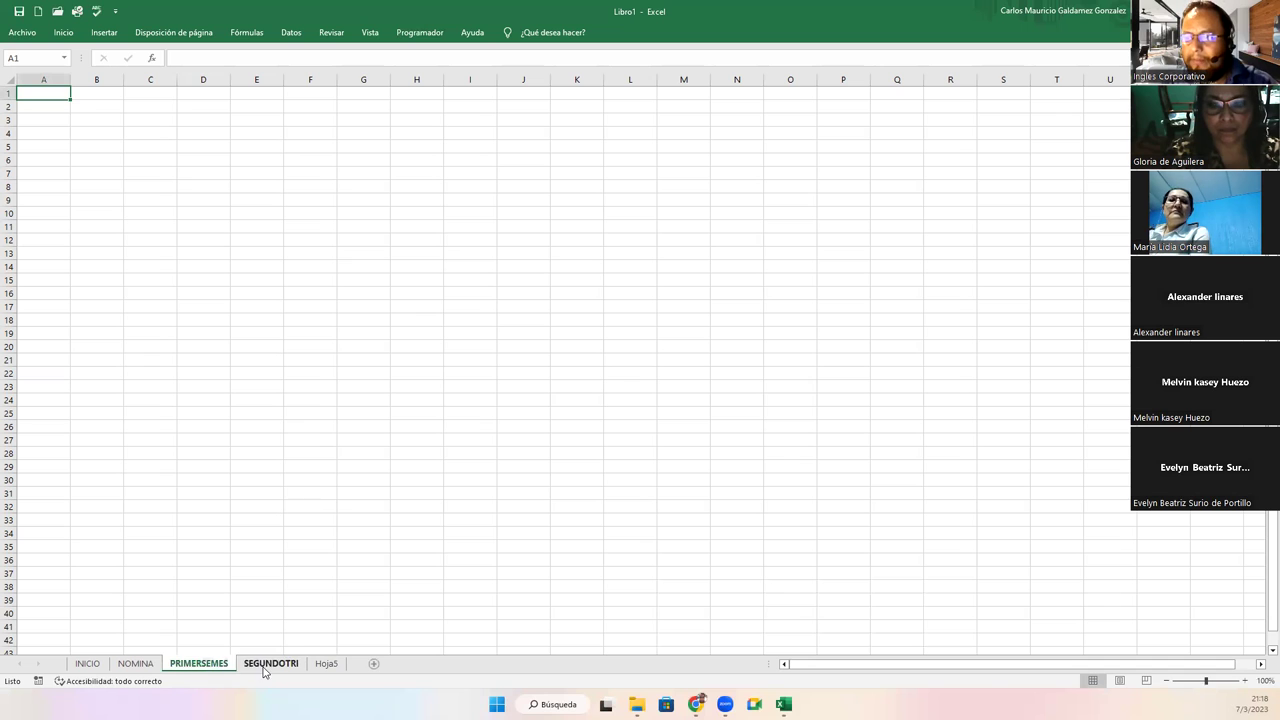
pyautogui.doubleClick(264, 664)
pyautogui.write('PRIMERSEMES')
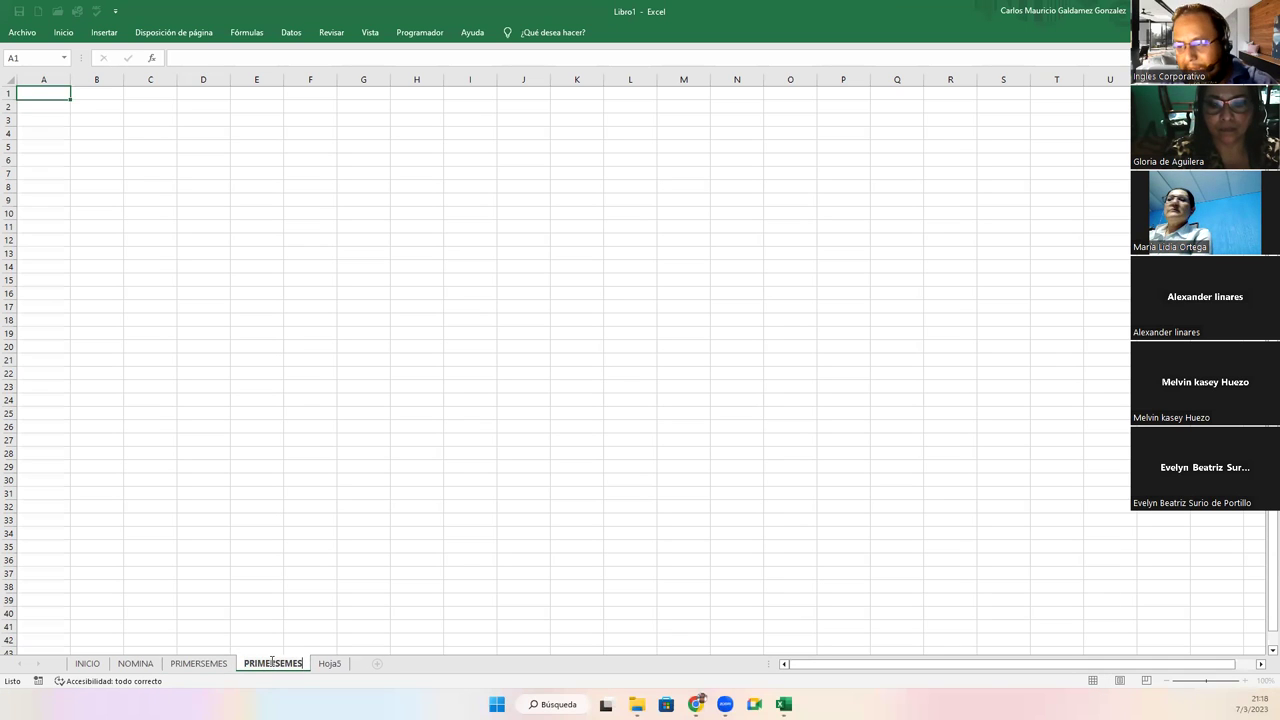
pyautogui.moveTo(276, 663); pyautogui.dragTo(153, 665)
pyautogui.write('SEGUN')
pyautogui.write('DO')
pyautogui.press('Return')
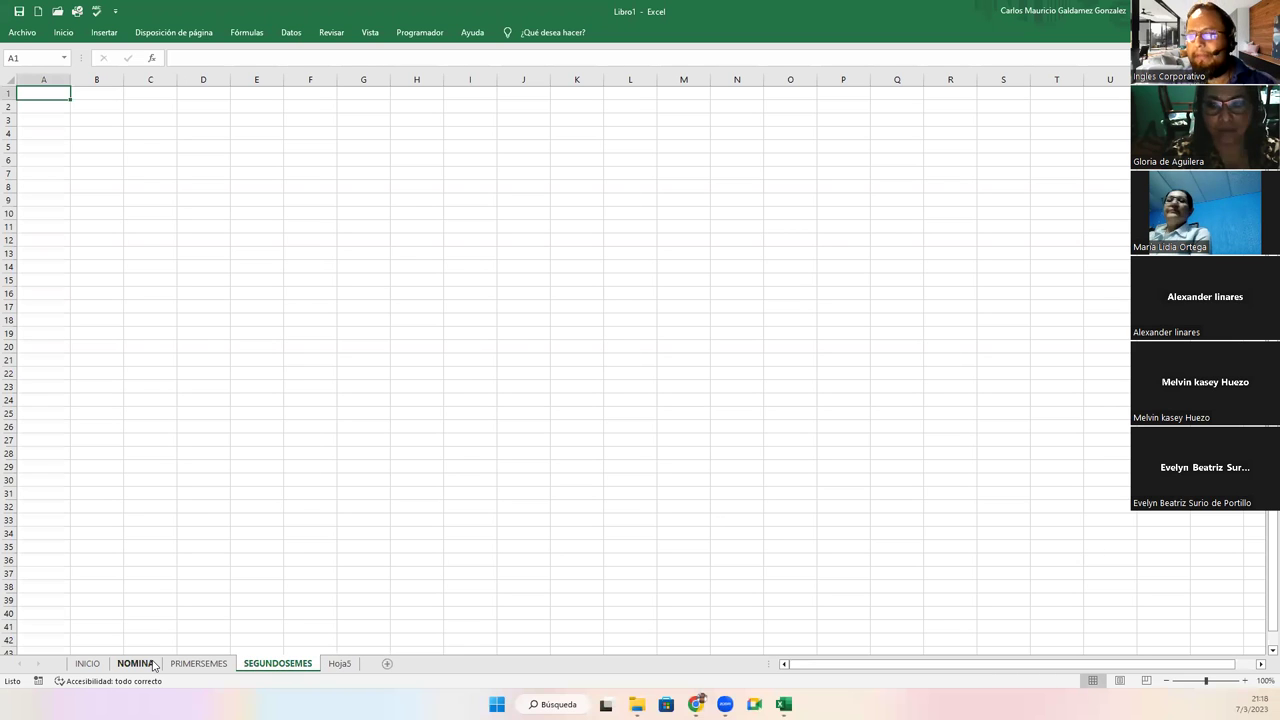
pyautogui.doubleClick(340, 666)
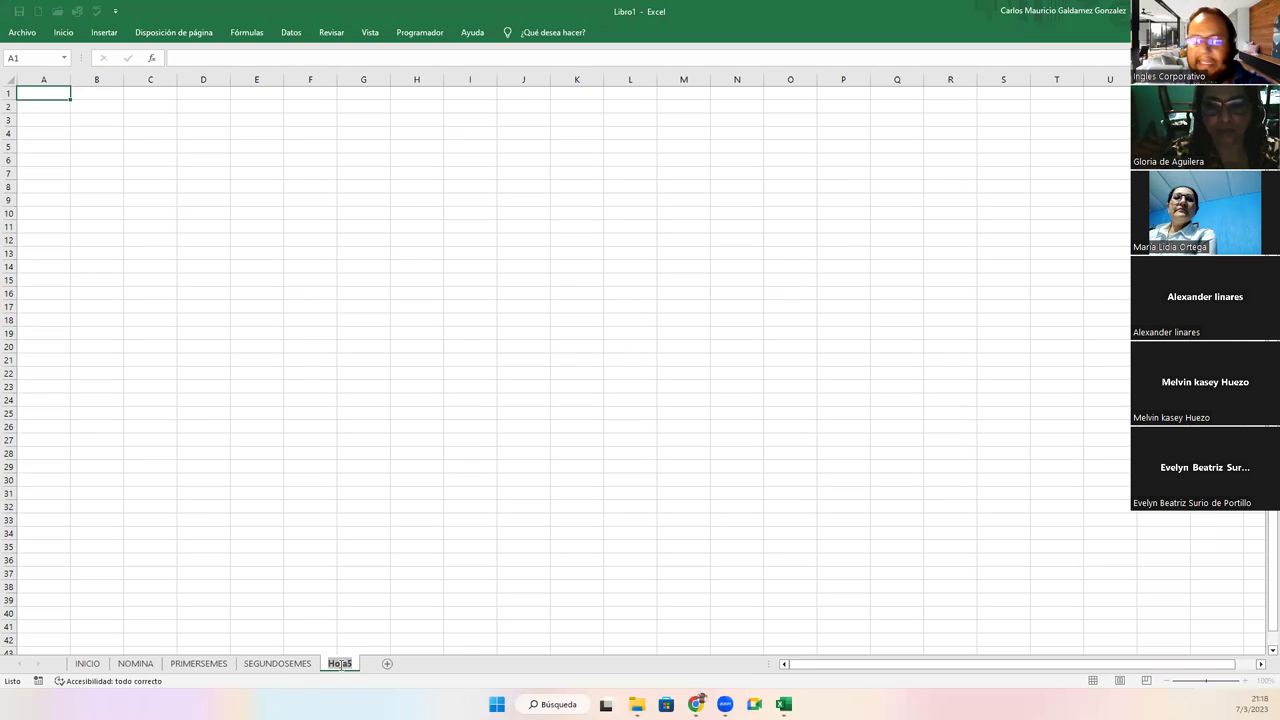
pyautogui.write('RE')
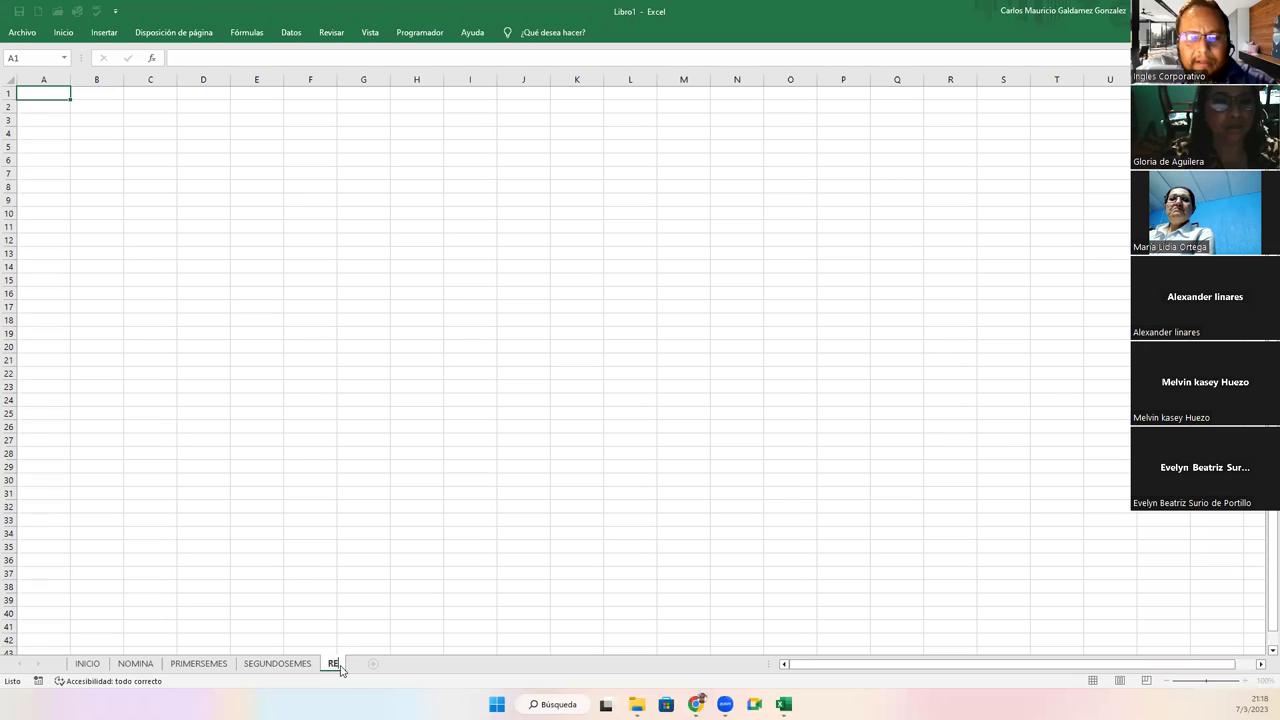
pyautogui.write('PORTE')
pyautogui.press('Return')
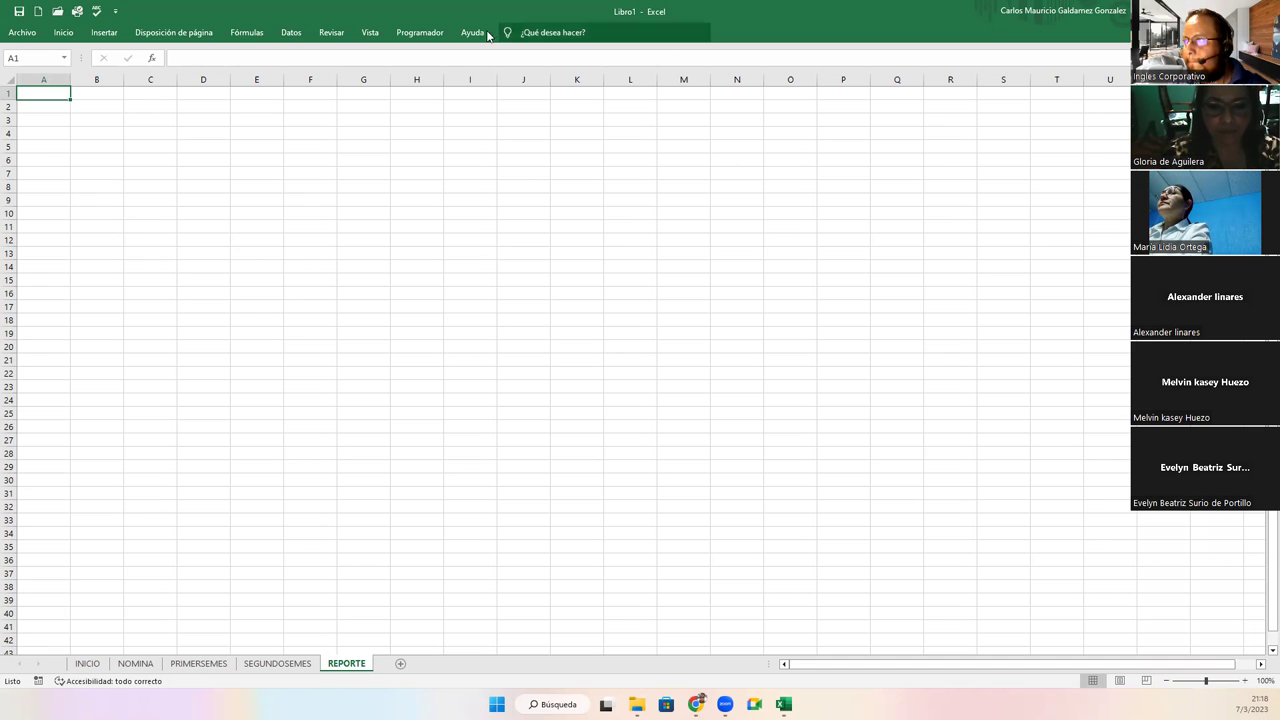
# Restore the full Home ribbon by switching through the Ayuda and Inicio tabs.
pyautogui.click(456, 35)
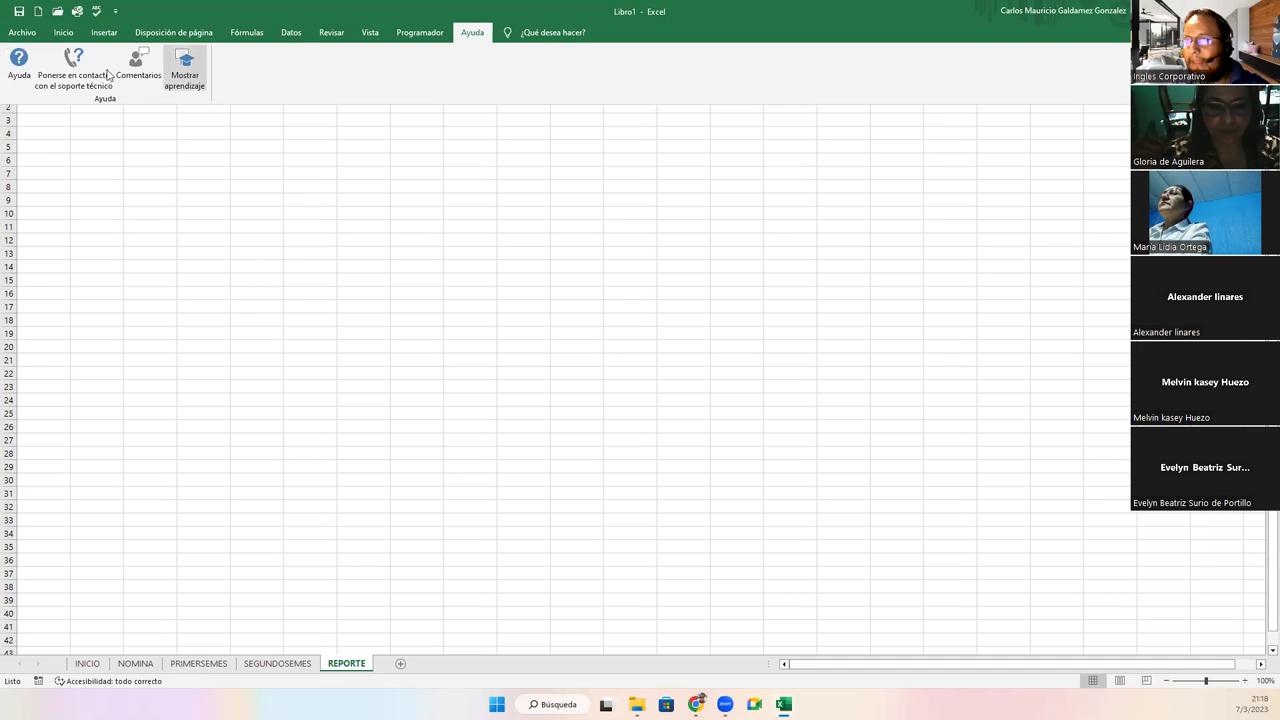
pyautogui.click(63, 32)
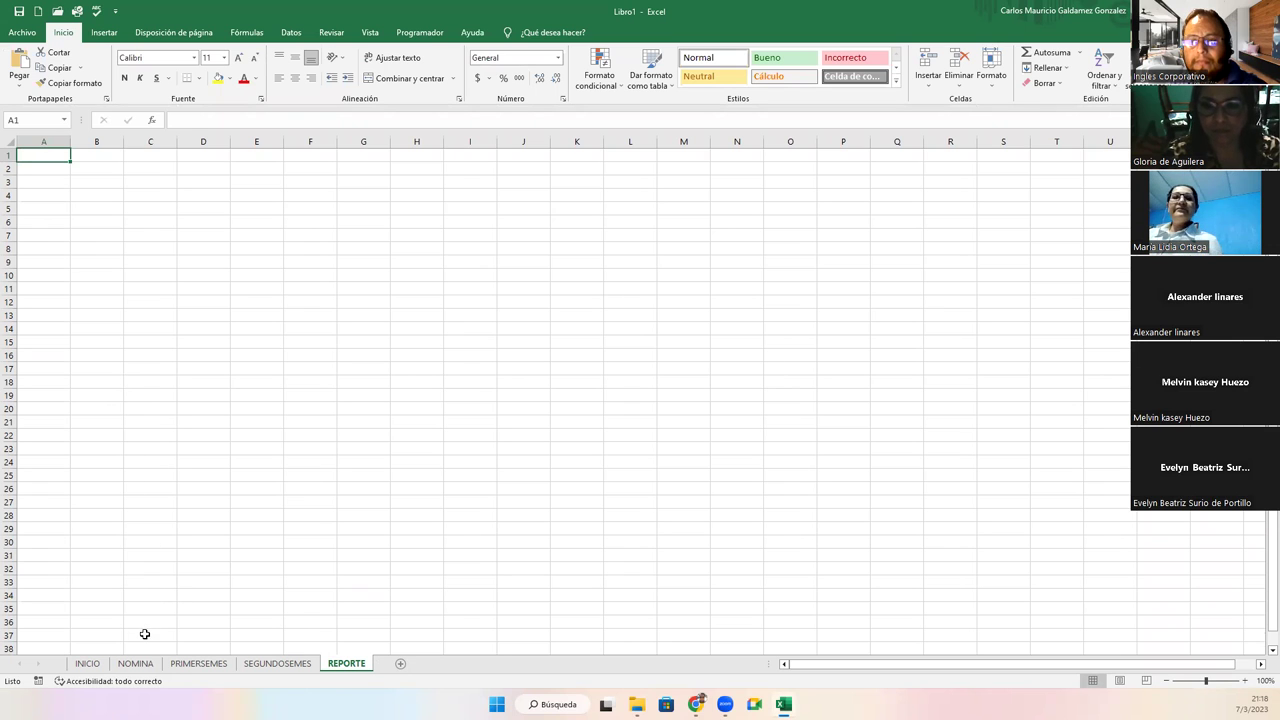
pyautogui.rightClick(99, 664)
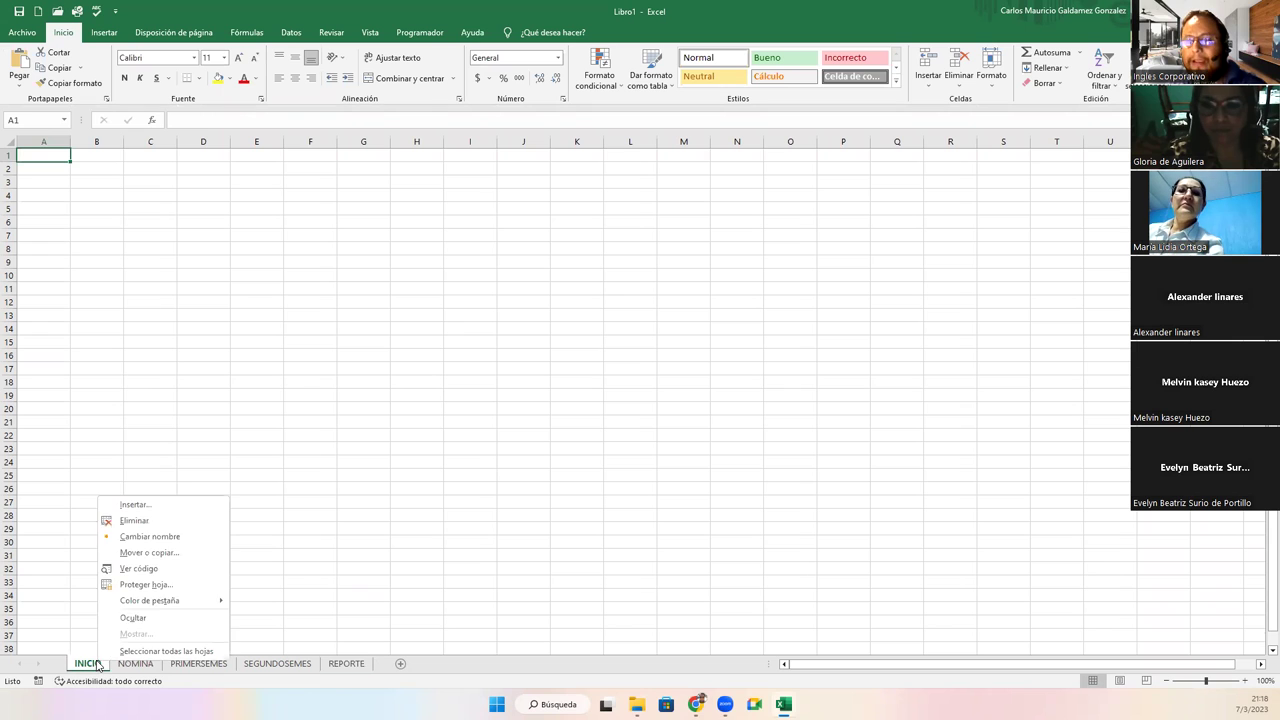
pyautogui.click(133, 619)
pyautogui.rightClick(109, 664)
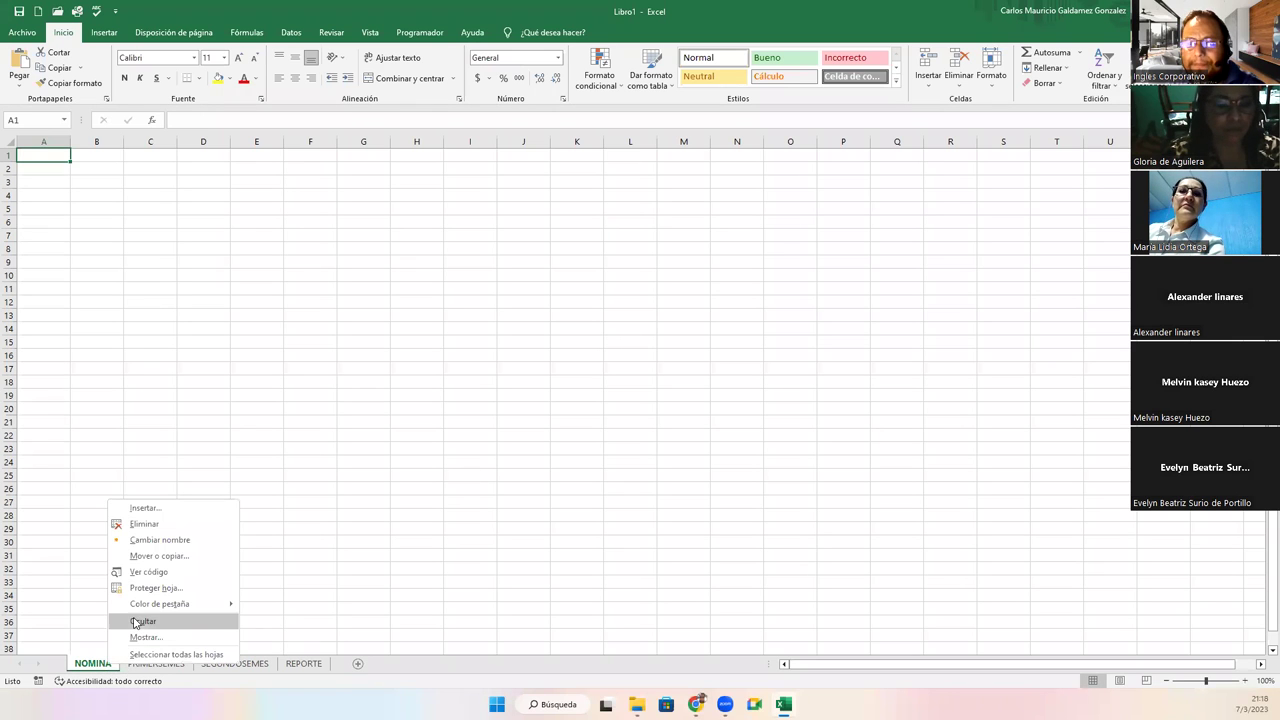
pyautogui.click(139, 626)
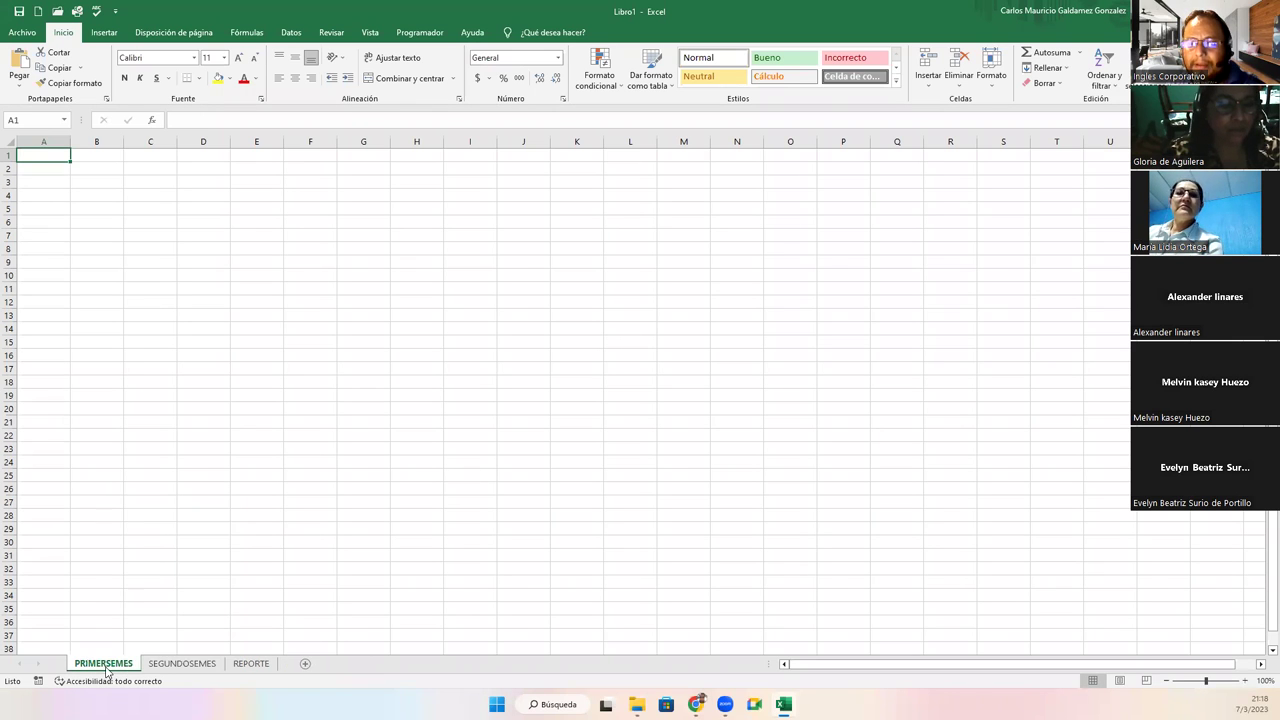
pyautogui.rightClick(108, 667)
pyautogui.click(141, 626)
pyautogui.rightClick(112, 665)
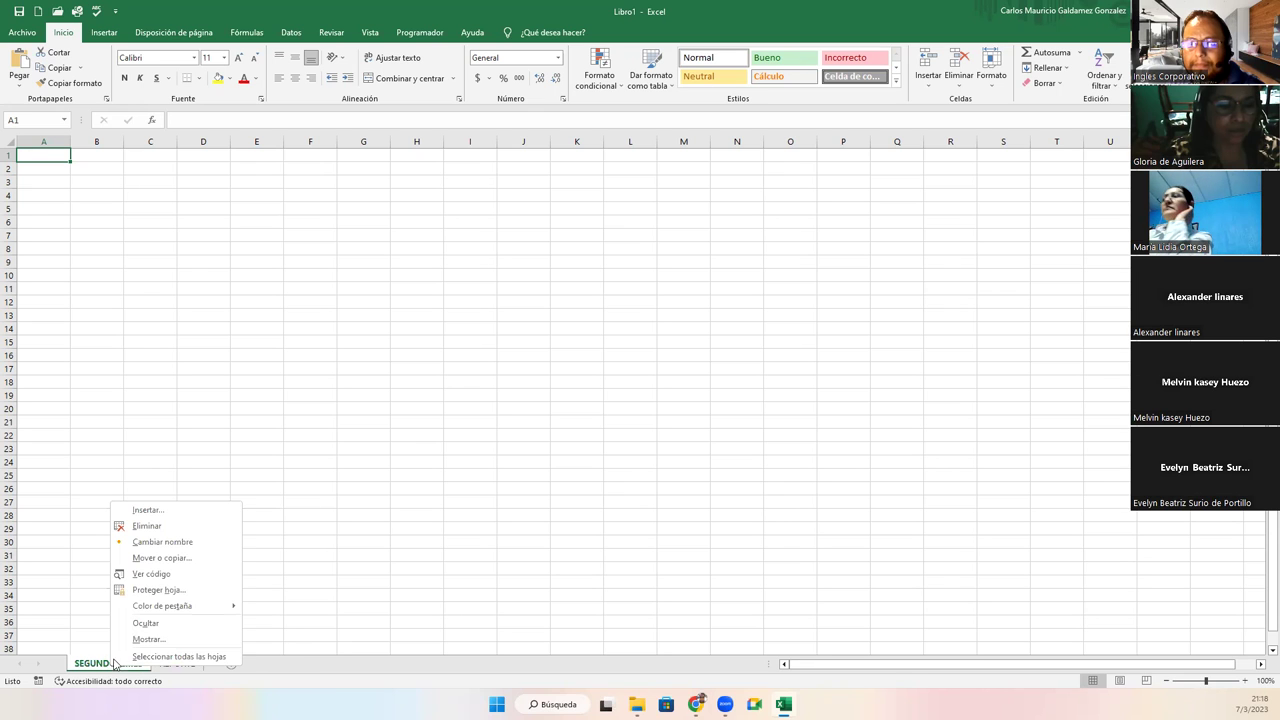
pyautogui.click(145, 624)
pyautogui.rightClick(108, 665)
pyautogui.click(139, 638)
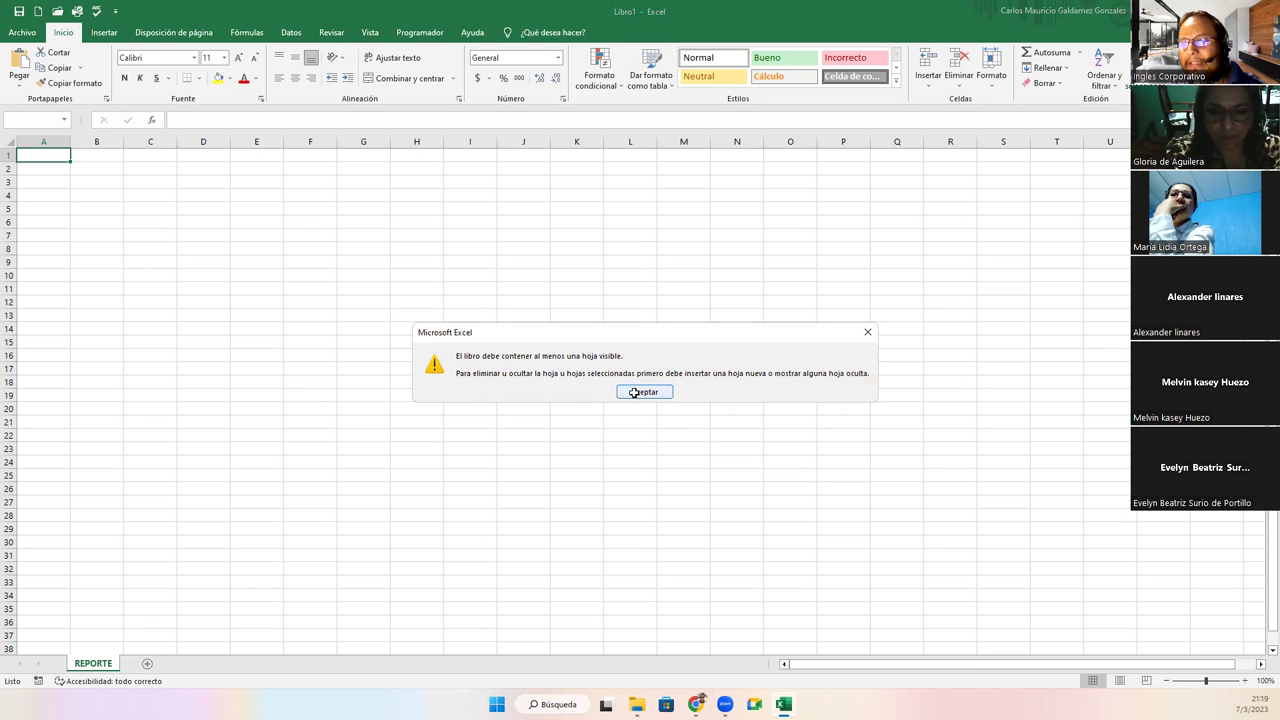
pyautogui.click(619, 393)
pyautogui.rightClick(85, 667)
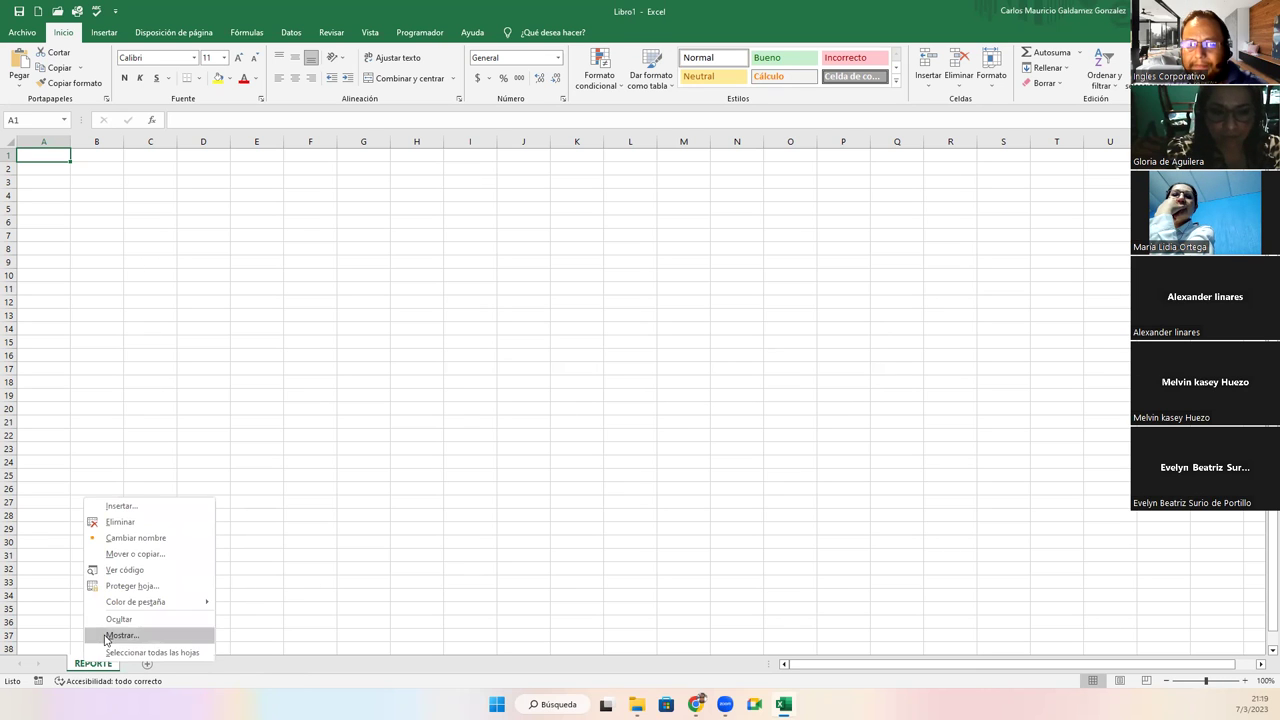
pyautogui.click(105, 638)
pyautogui.click(49, 617)
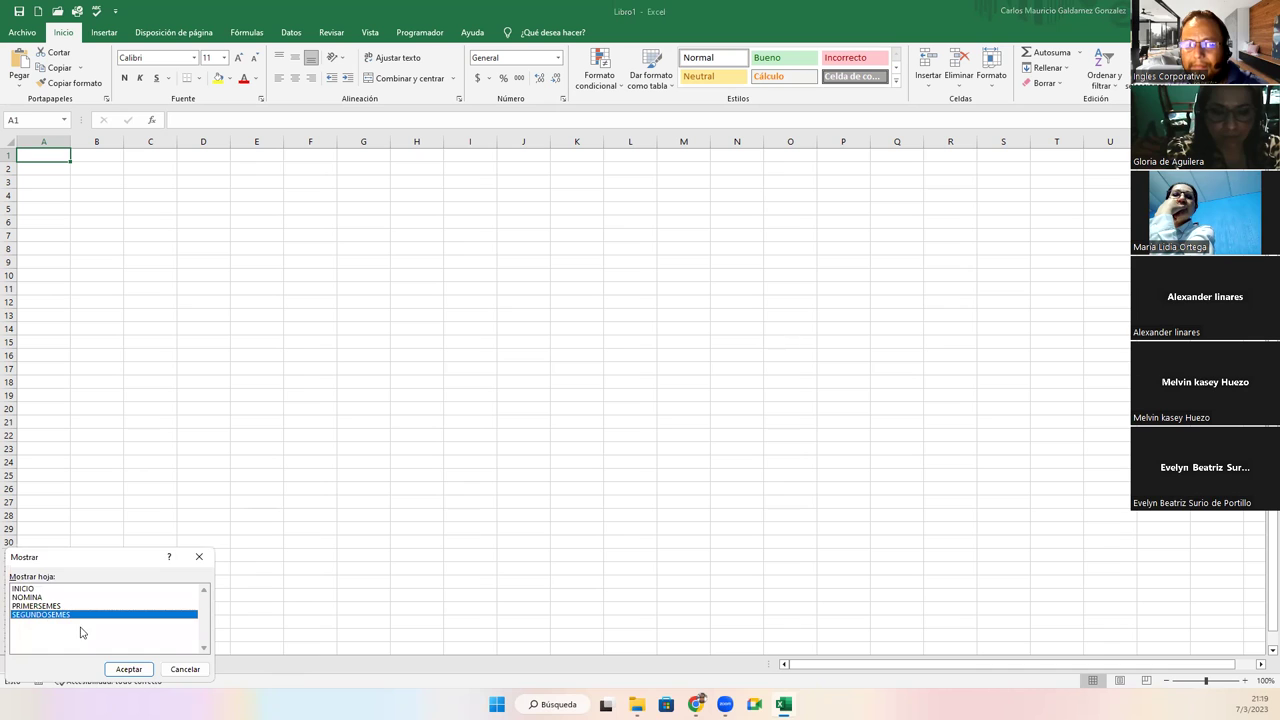
pyautogui.click(129, 669)
pyautogui.rightClick(104, 668)
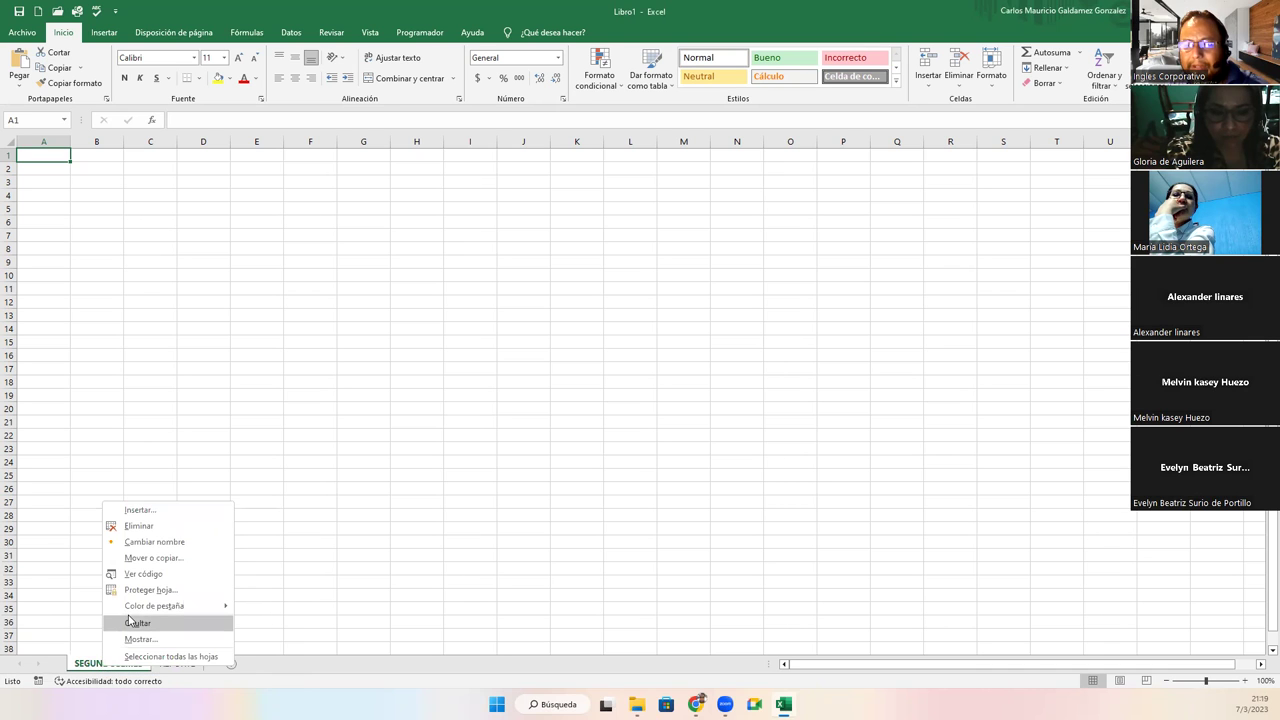
pyautogui.click(138, 638)
pyautogui.click(155, 668)
pyautogui.rightClick(92, 667)
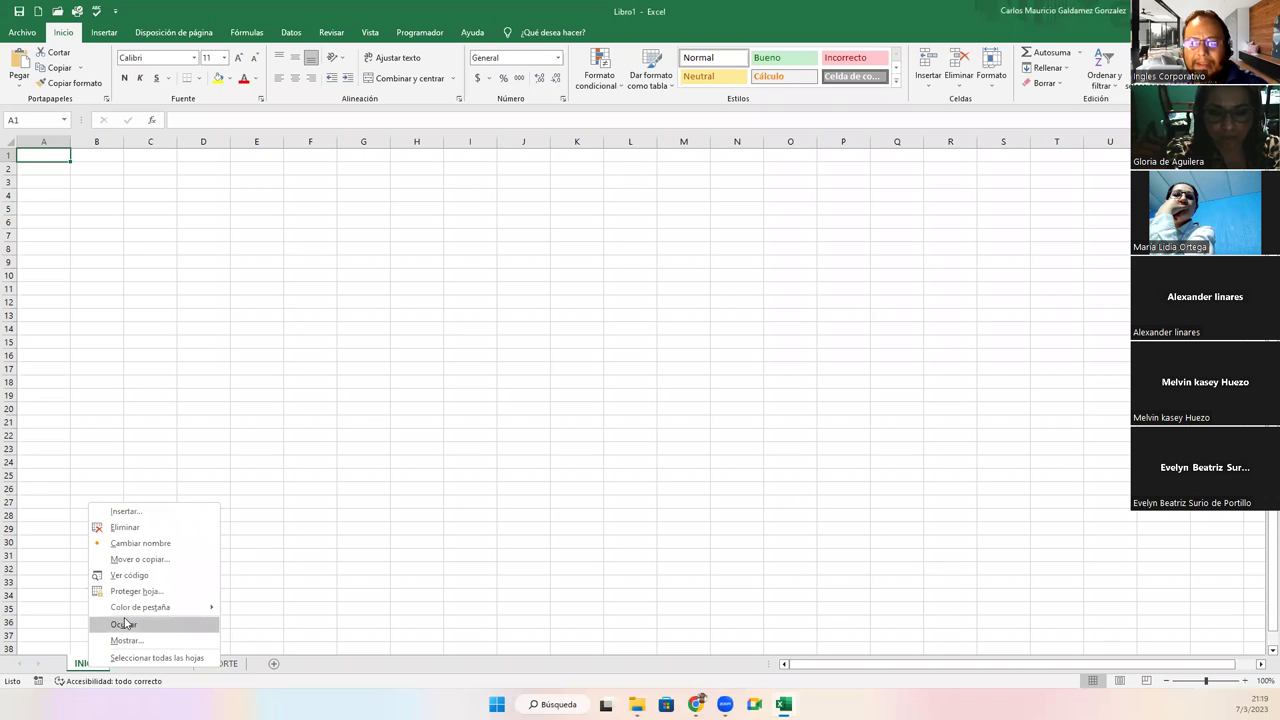
pyautogui.click(126, 640)
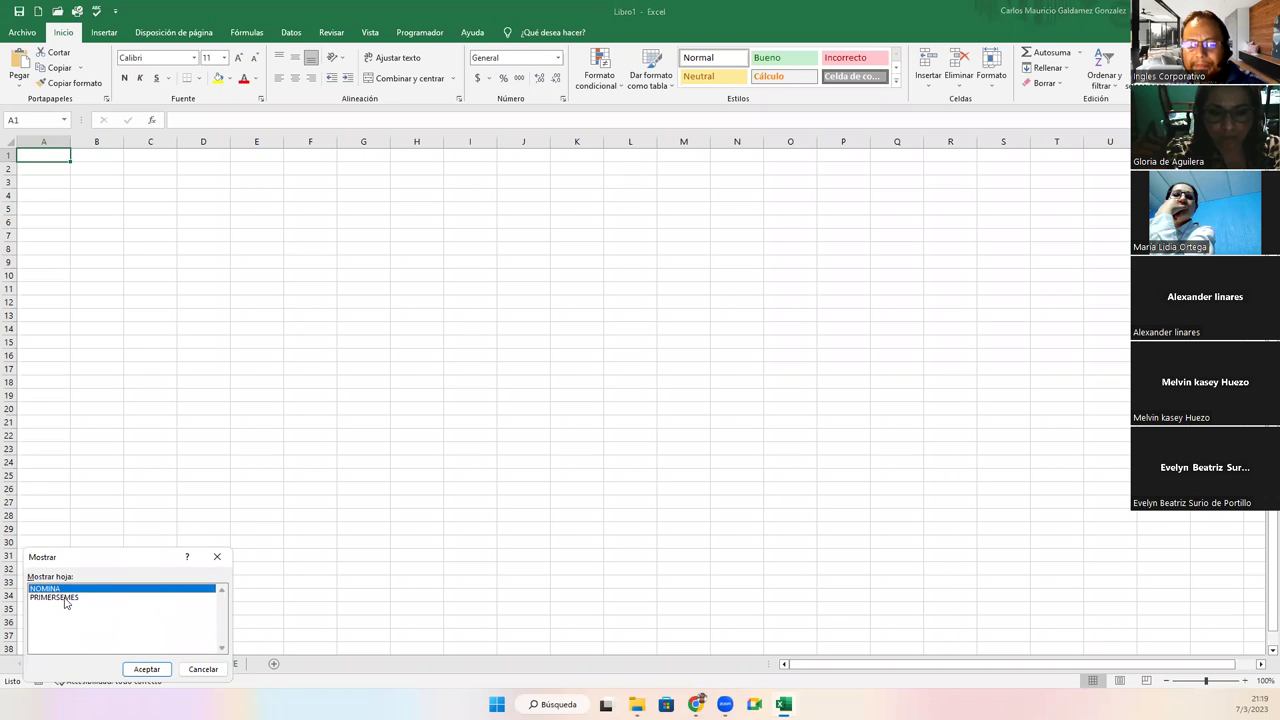
pyautogui.click(147, 668)
pyautogui.rightClick(104, 664)
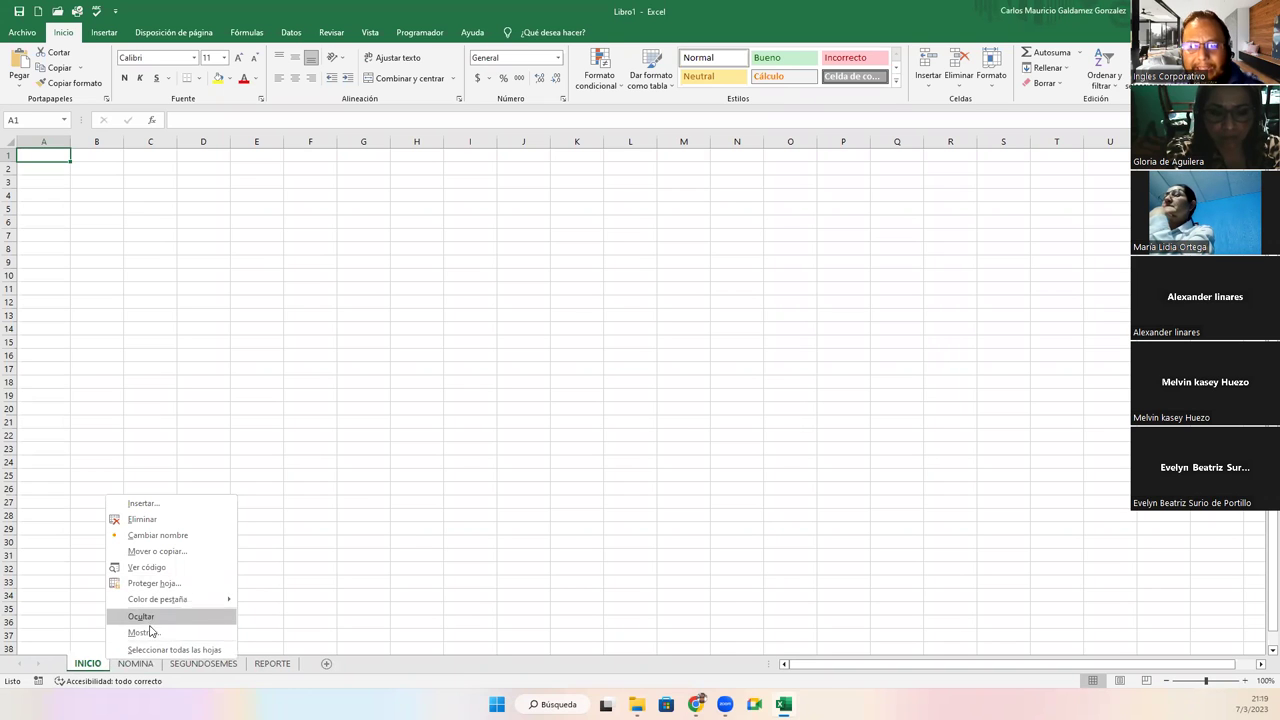
pyautogui.click(146, 632)
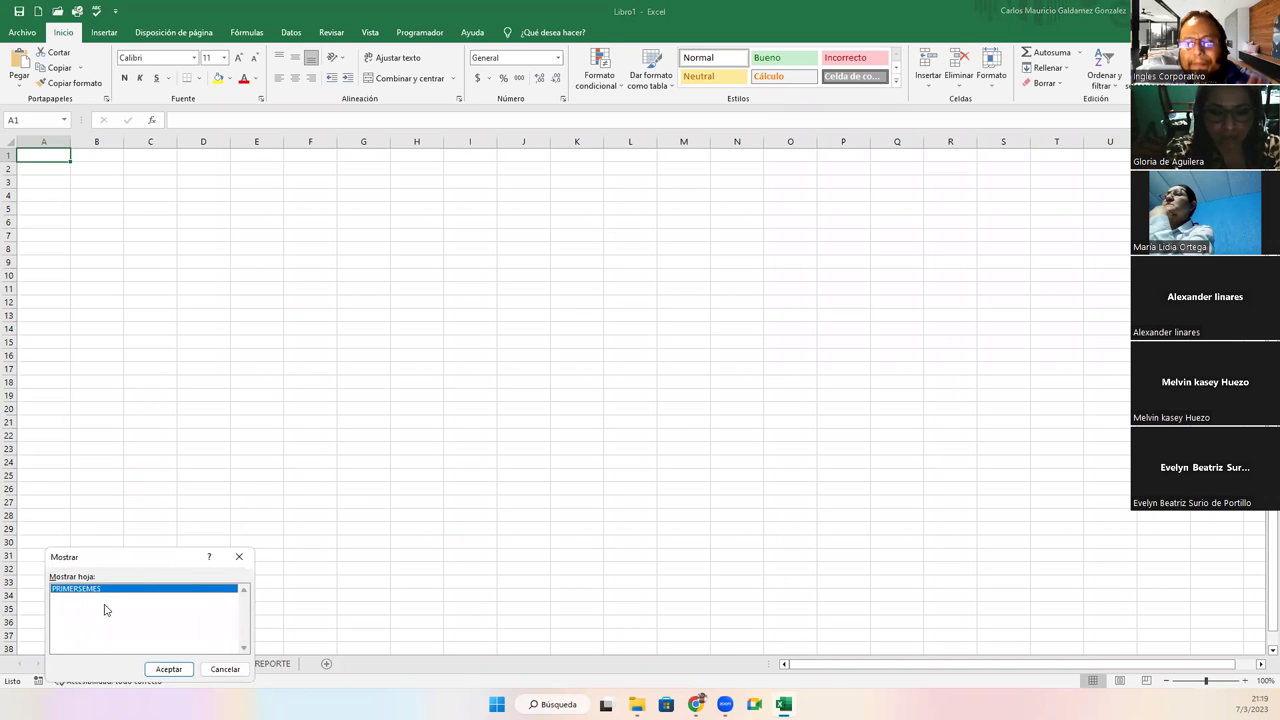
pyautogui.click(169, 669)
pyautogui.click(165, 435)
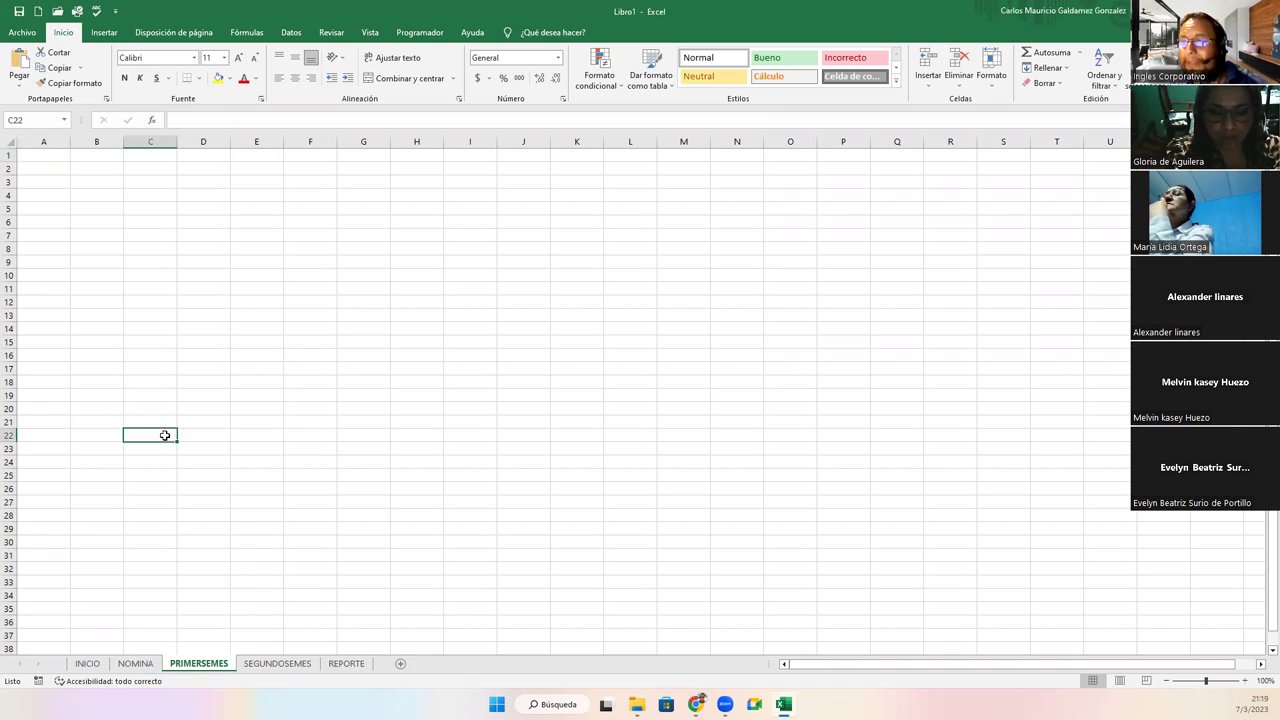
pyautogui.click(86, 665)
pyautogui.click(138, 665)
pyautogui.click(190, 667)
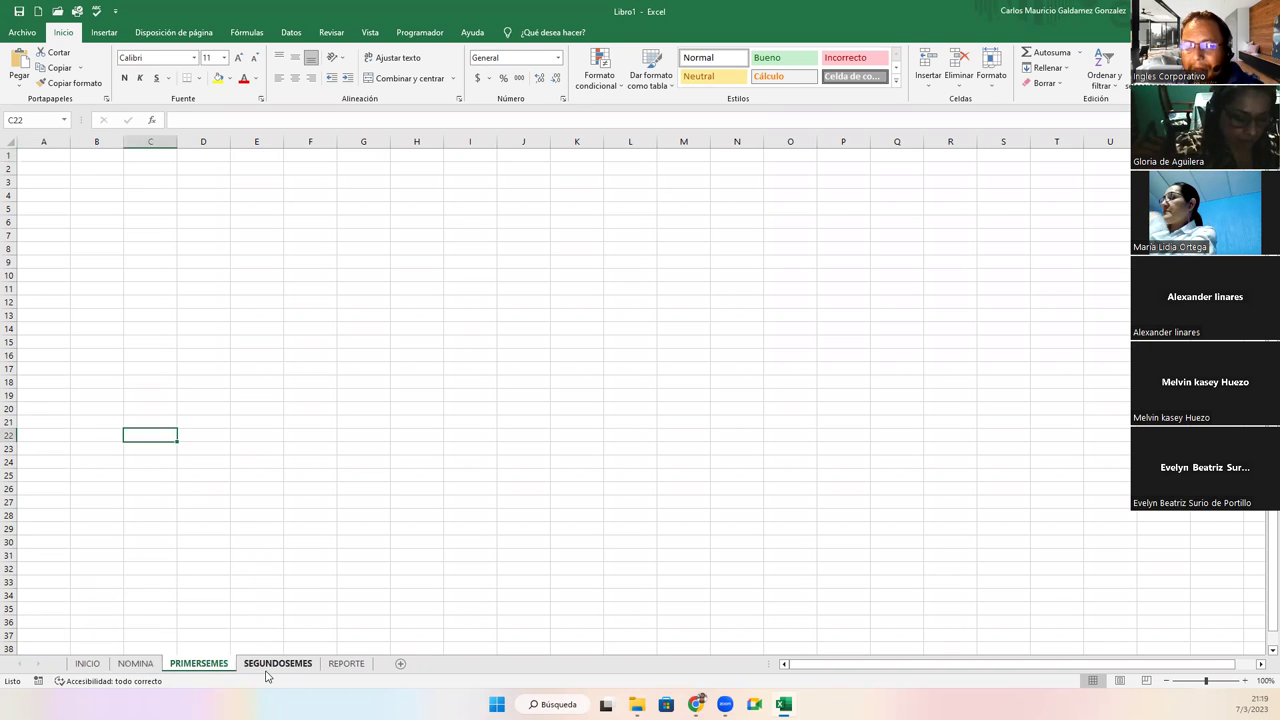
pyautogui.click(277, 667)
pyautogui.click(87, 665)
pyautogui.click(346, 665)
pyautogui.click(87, 665)
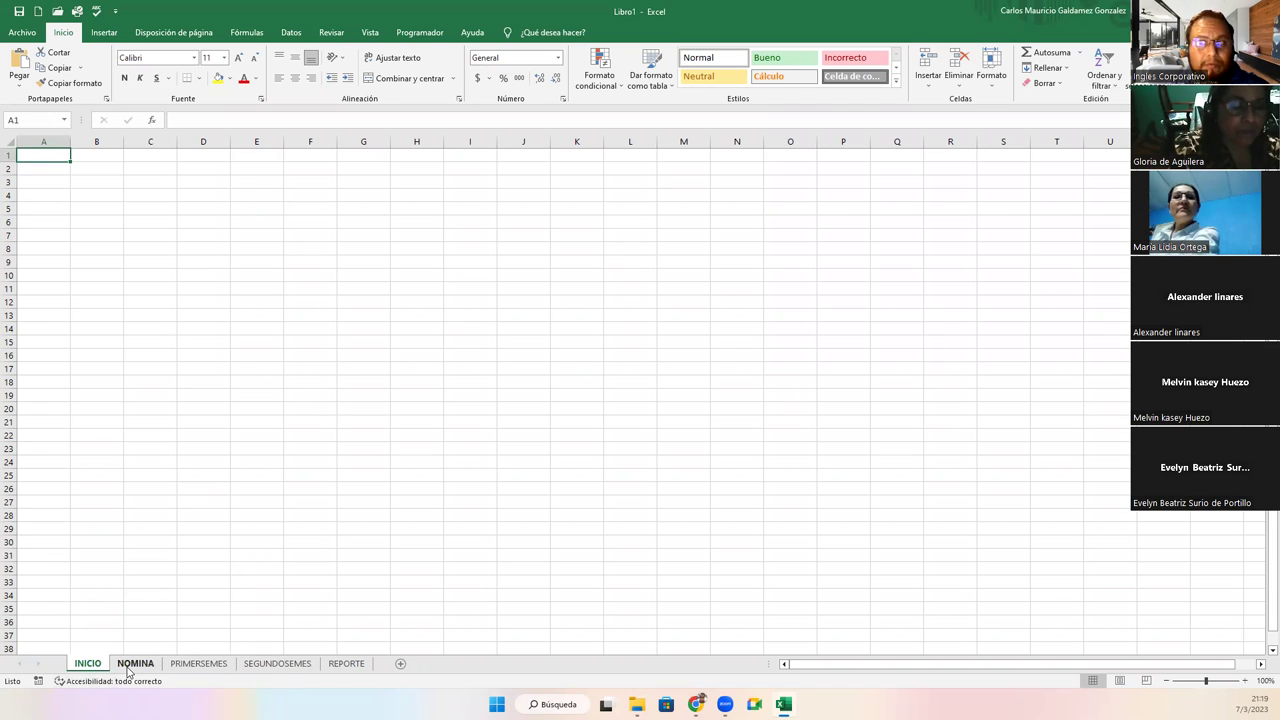
# On the NOMINA sheet, enter the headers #, NIE and Grado in A3:C3.
pyautogui.click(131, 666)
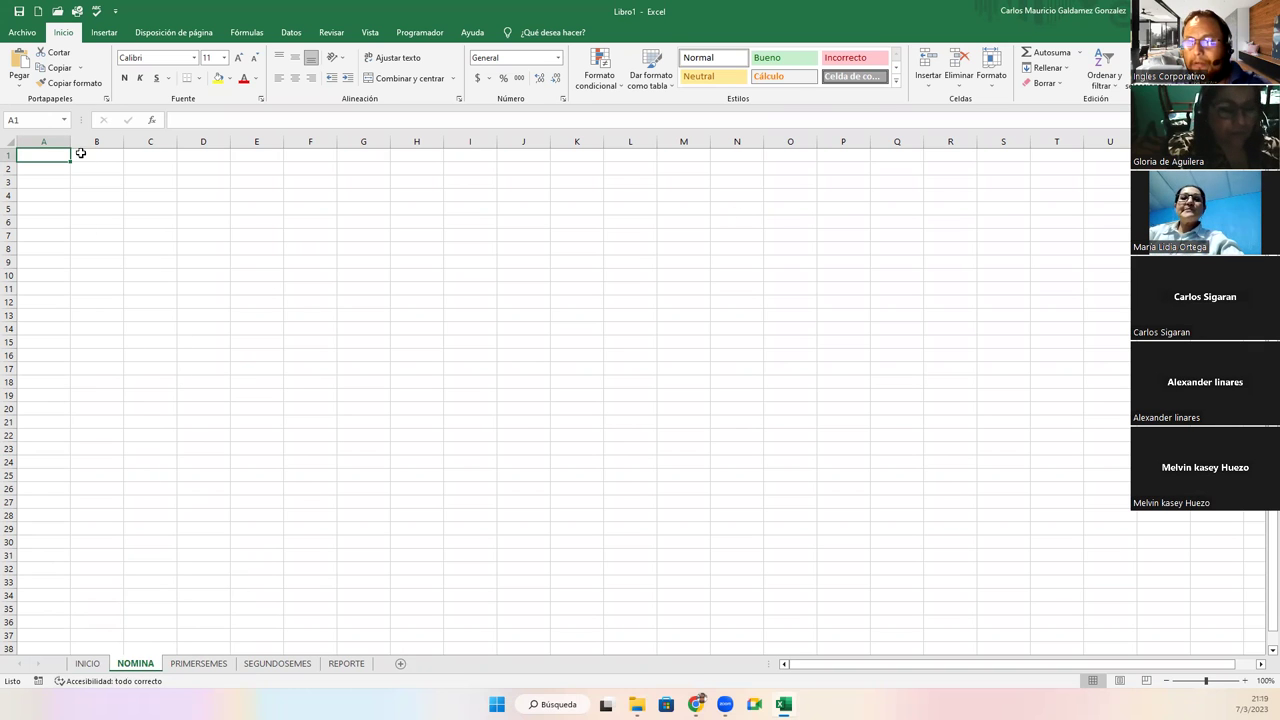
pyautogui.click(56, 188)
pyautogui.write('#')
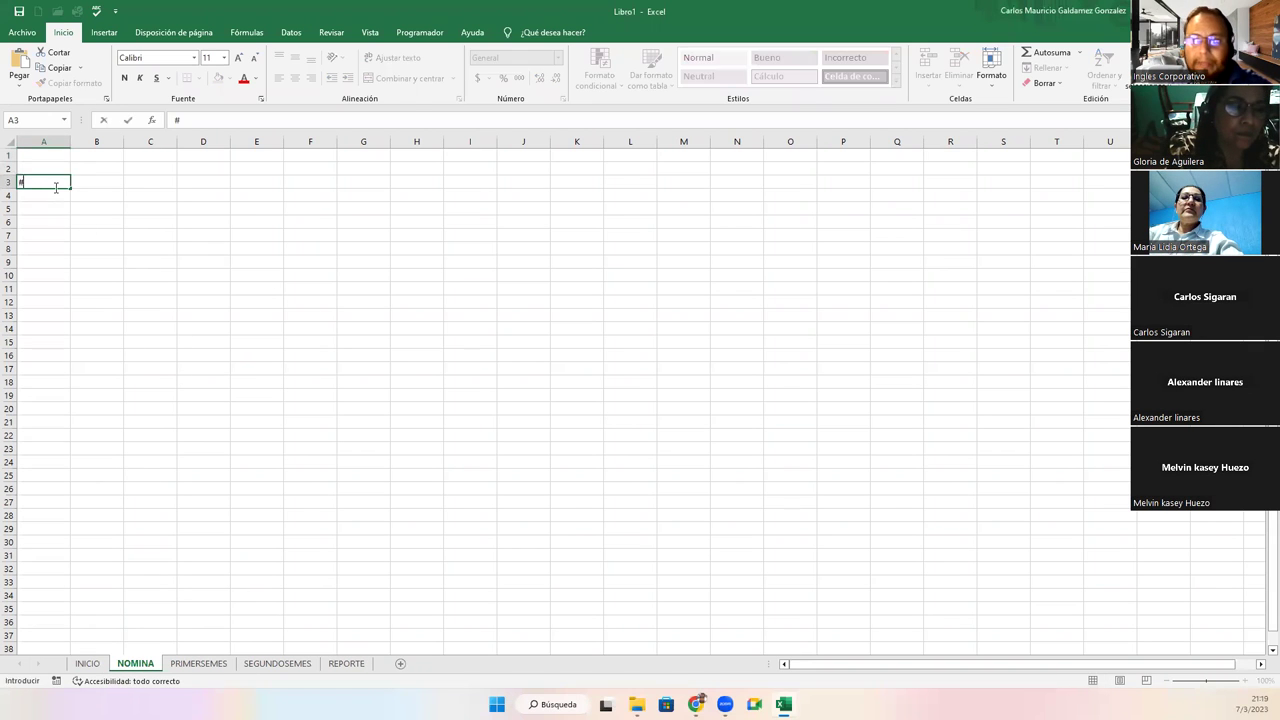
pyautogui.press('Tab')
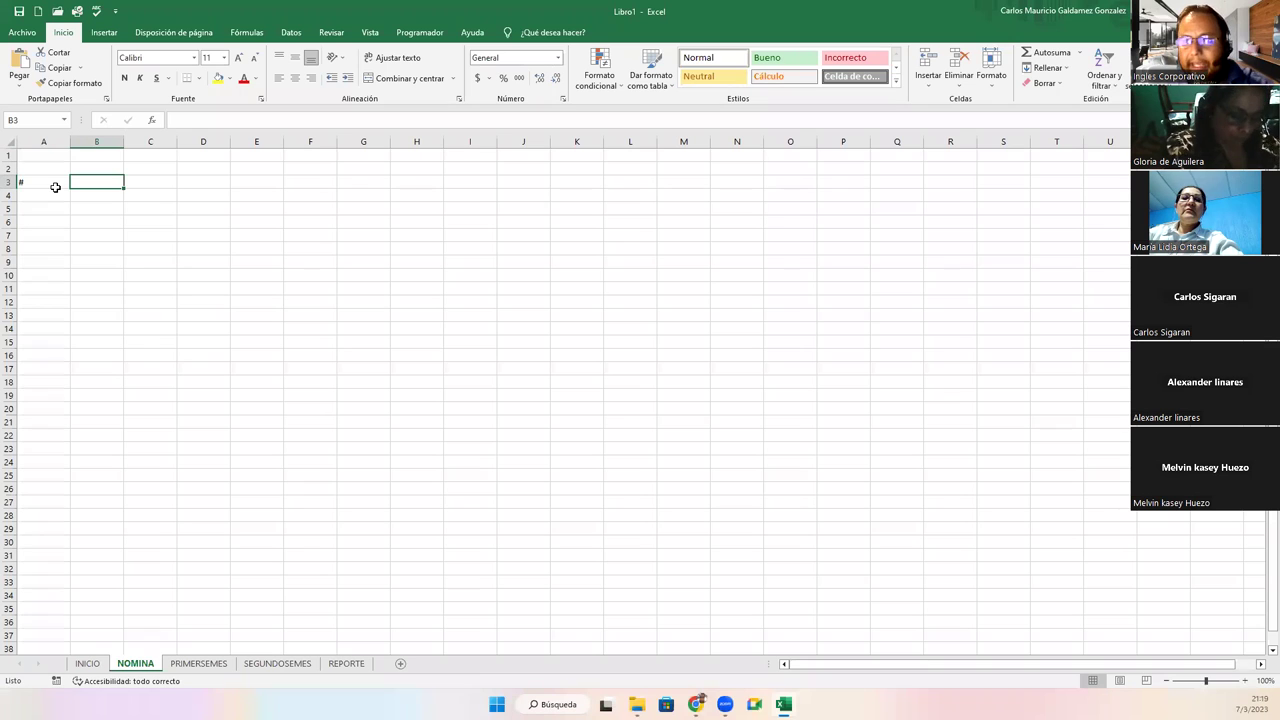
pyautogui.write('nie')
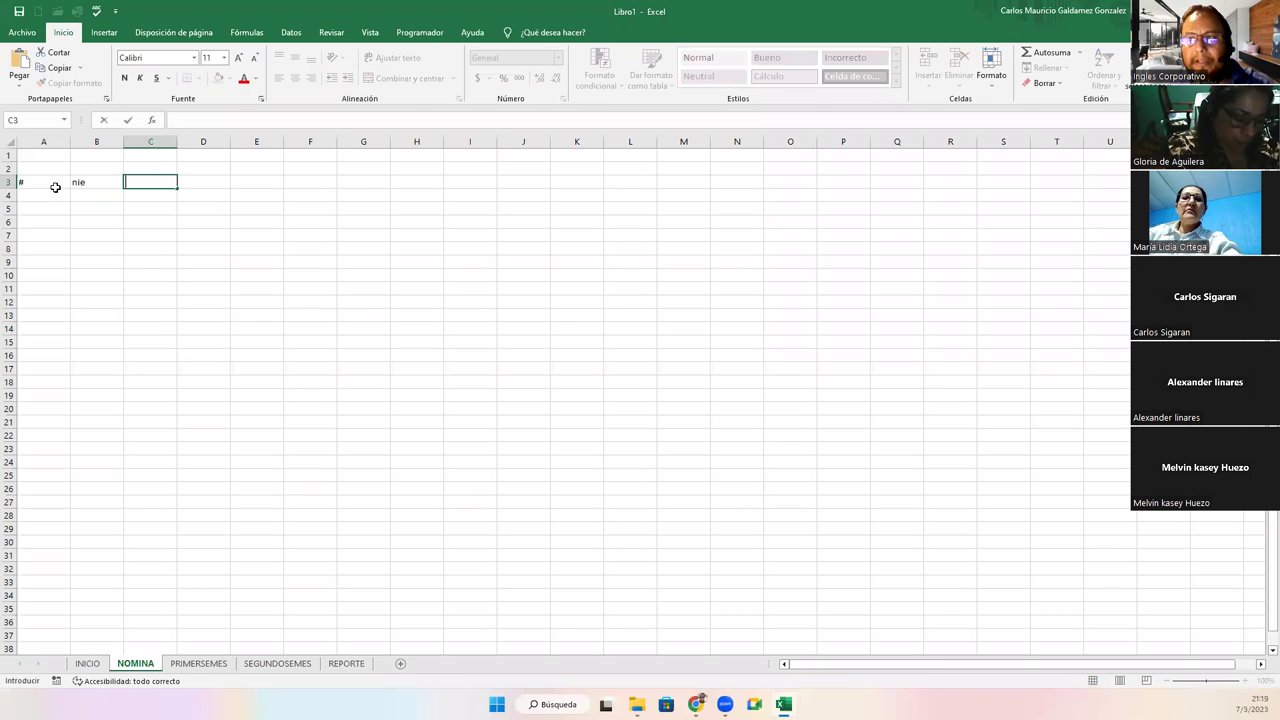
pyautogui.press('Tab')
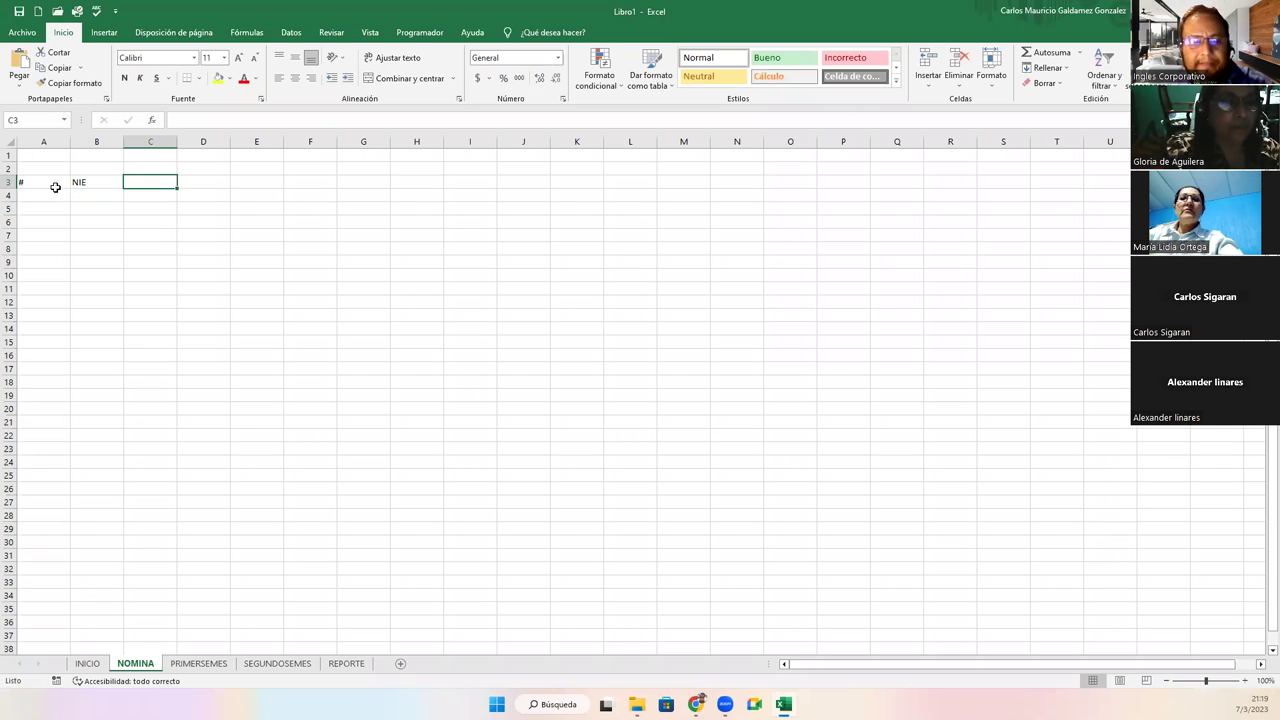
pyautogui.write('gRA')
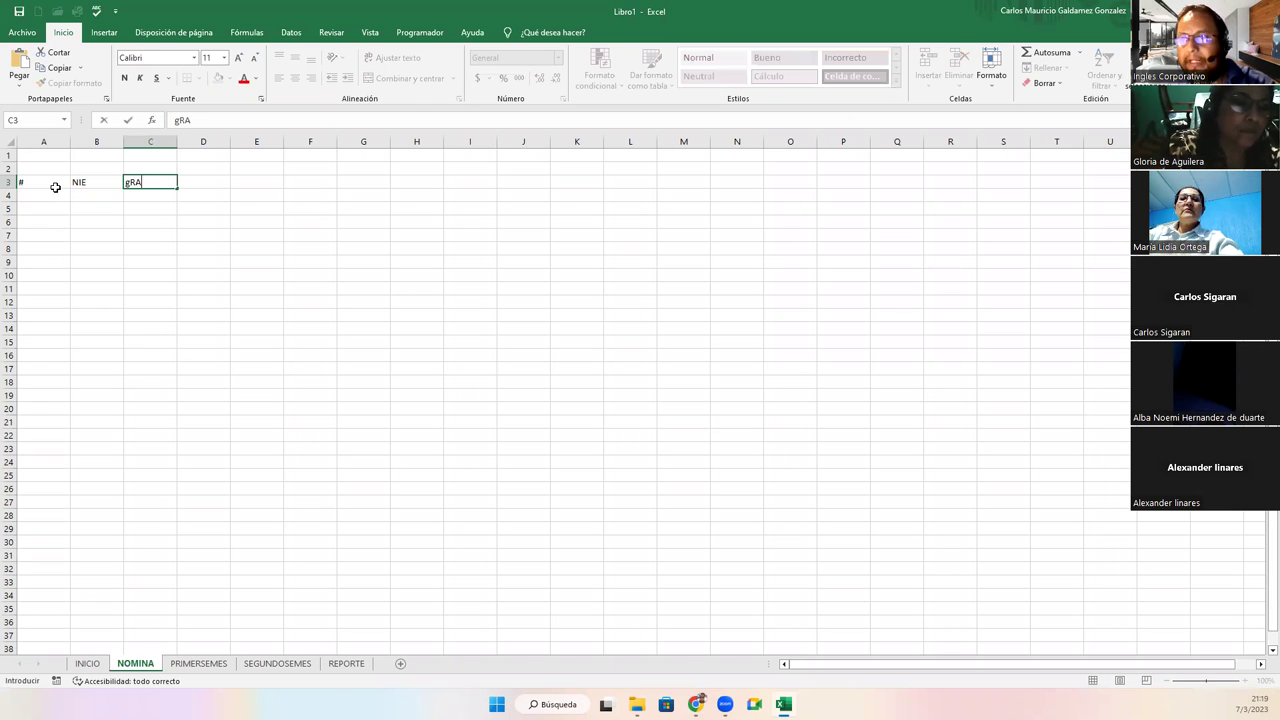
pyautogui.press('BackSpace')
pyautogui.press('BackSpace')
pyautogui.press('BackSpace')
pyautogui.write('AD')
pyautogui.hotkey('ctrl', 'Return')
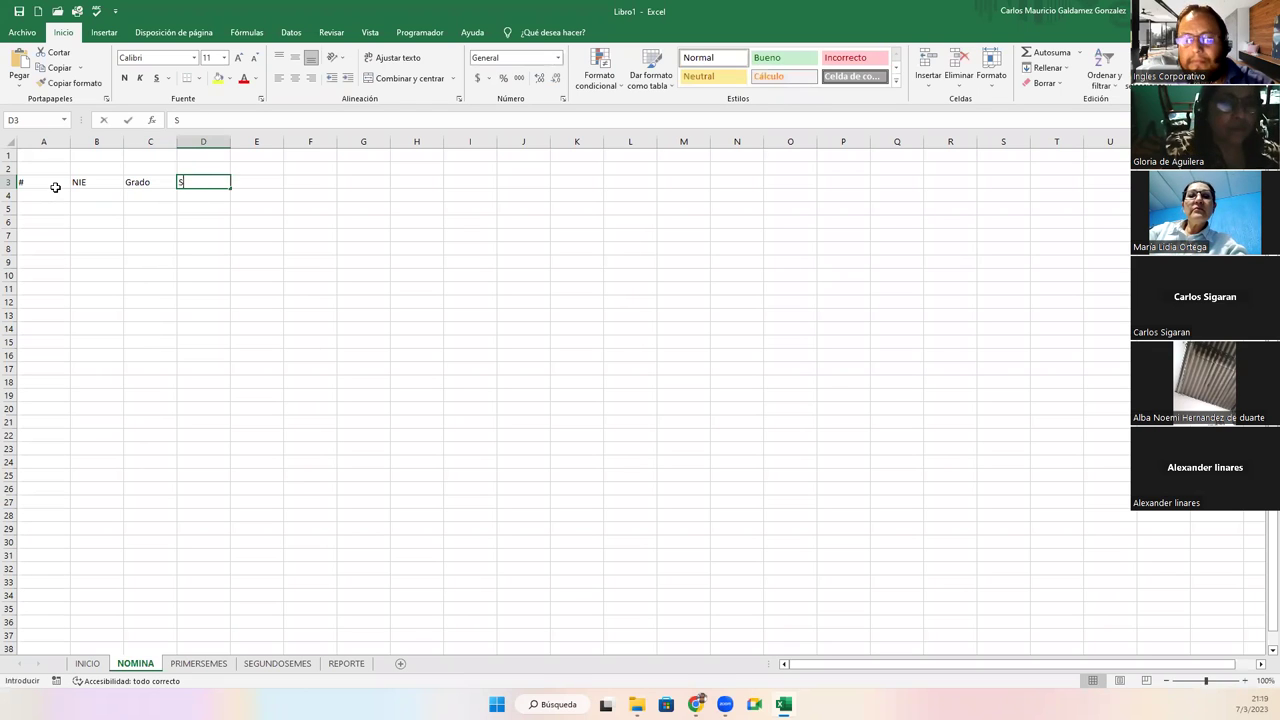
pyautogui.press('Left')
pyautogui.press('Down')
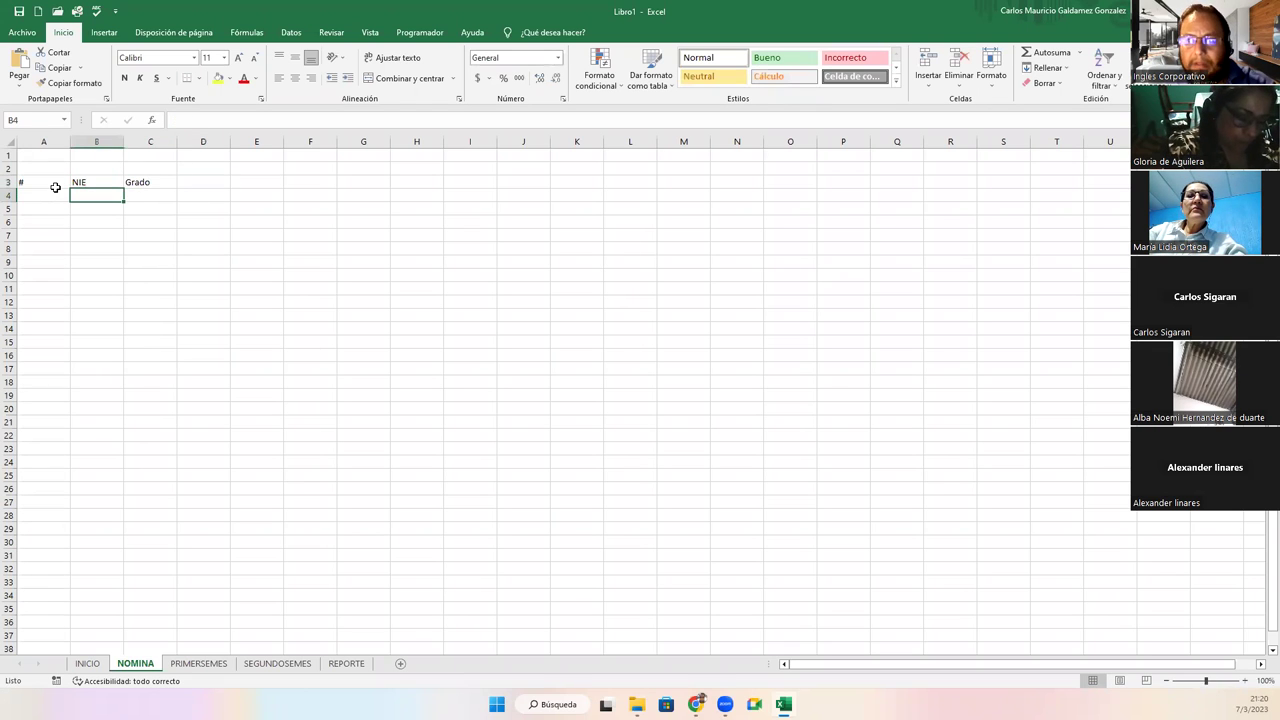
pyautogui.press('Right')
pyautogui.press('Up')
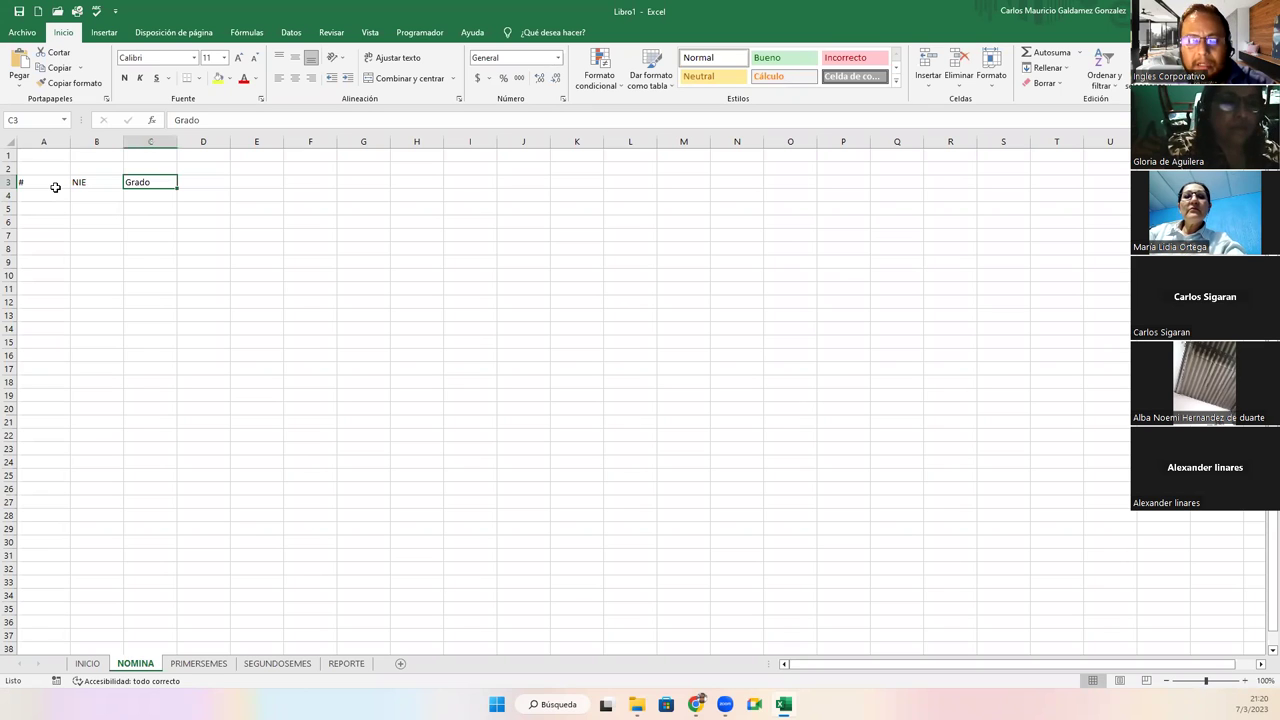
pyautogui.write('S')
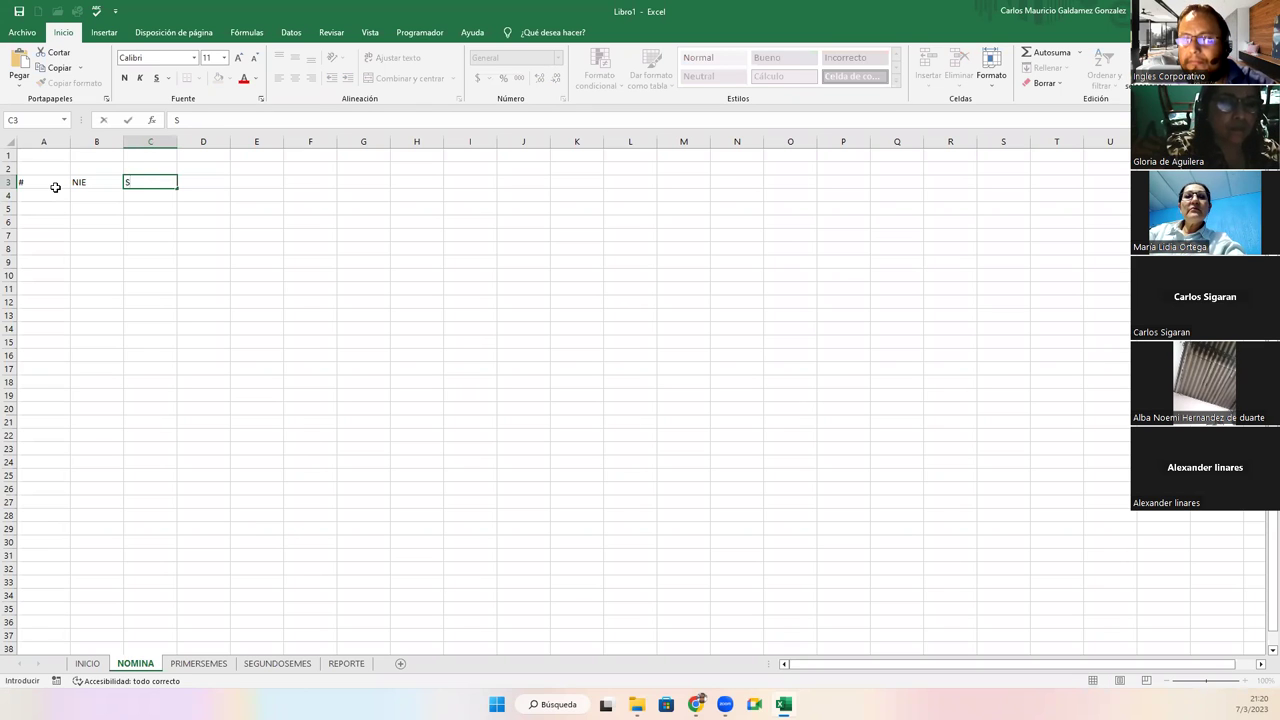
pyautogui.press('Escape')
# Enter the headers Sección, Nombres, Apellidos, Edad and Genero in D3:H3.
pyautogui.press('Right')
pyautogui.write('Sección')
pyautogui.press('Tab')
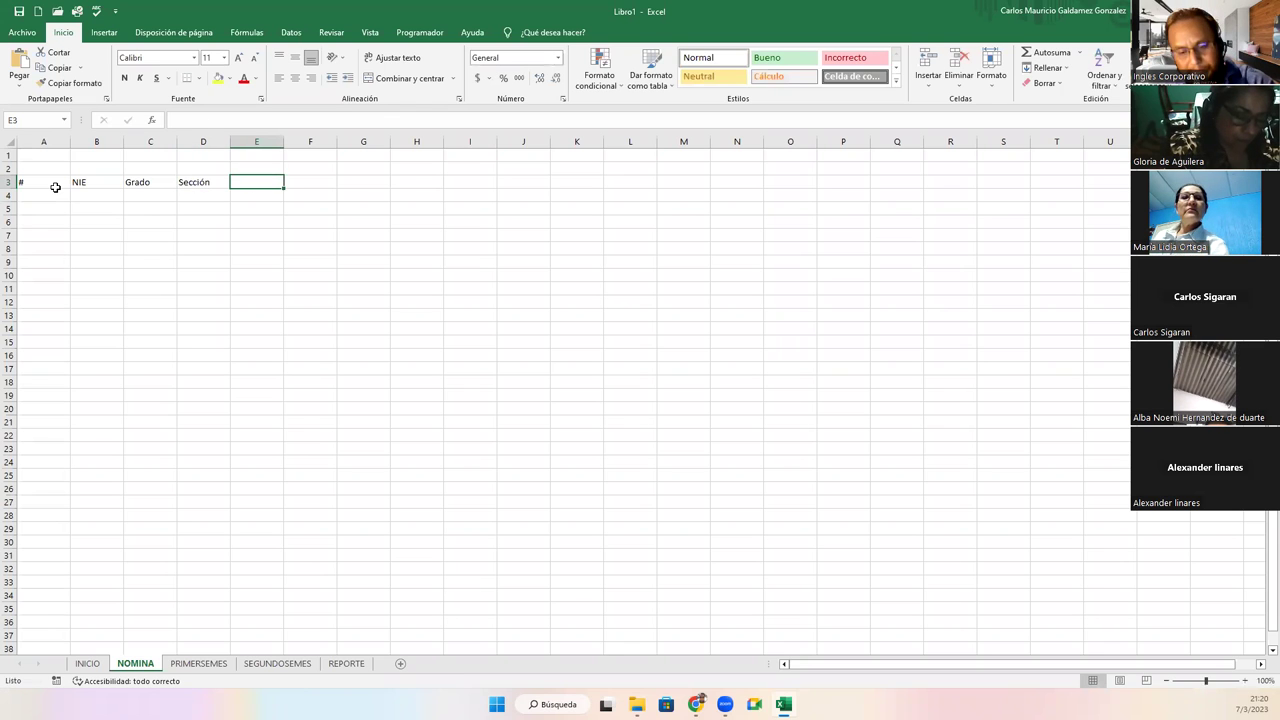
pyautogui.write('Nombres')
pyautogui.press('Tab')
pyautogui.write('Apellidos')
pyautogui.press('Tab')
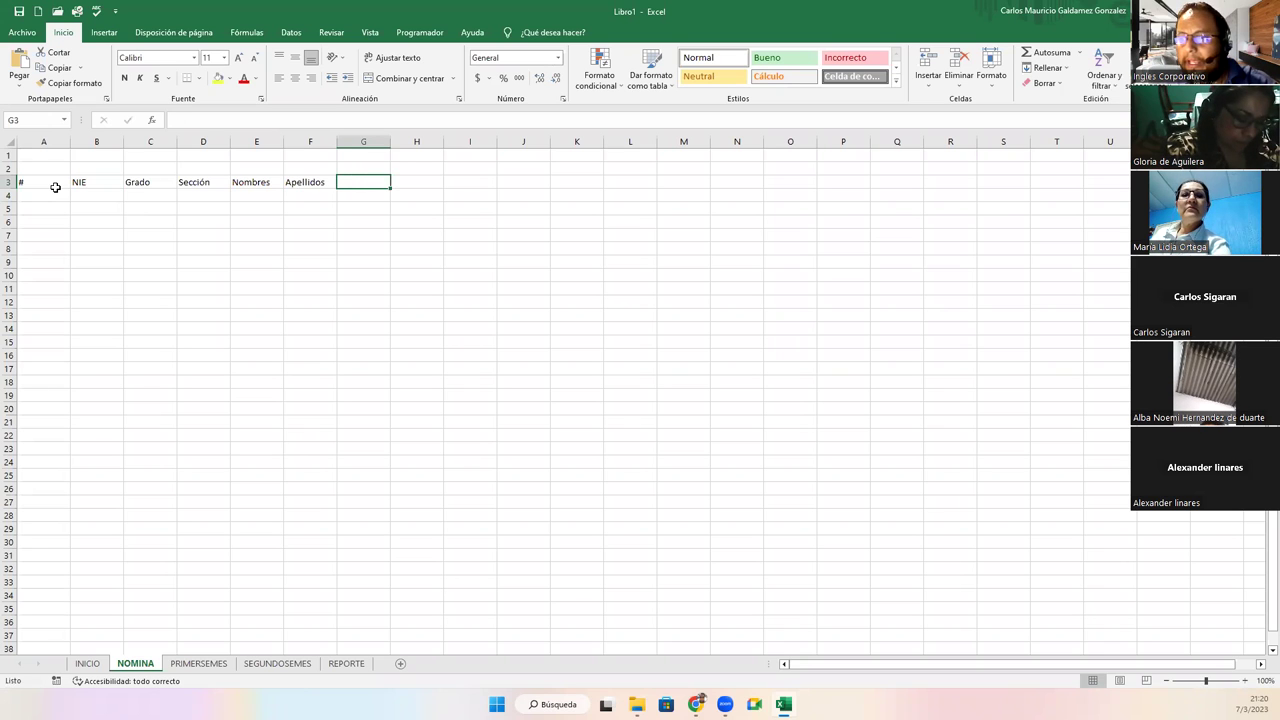
pyautogui.write('Edad')
pyautogui.press('Tab')
pyautogui.write('Genero')
pyautogui.press('Tab')
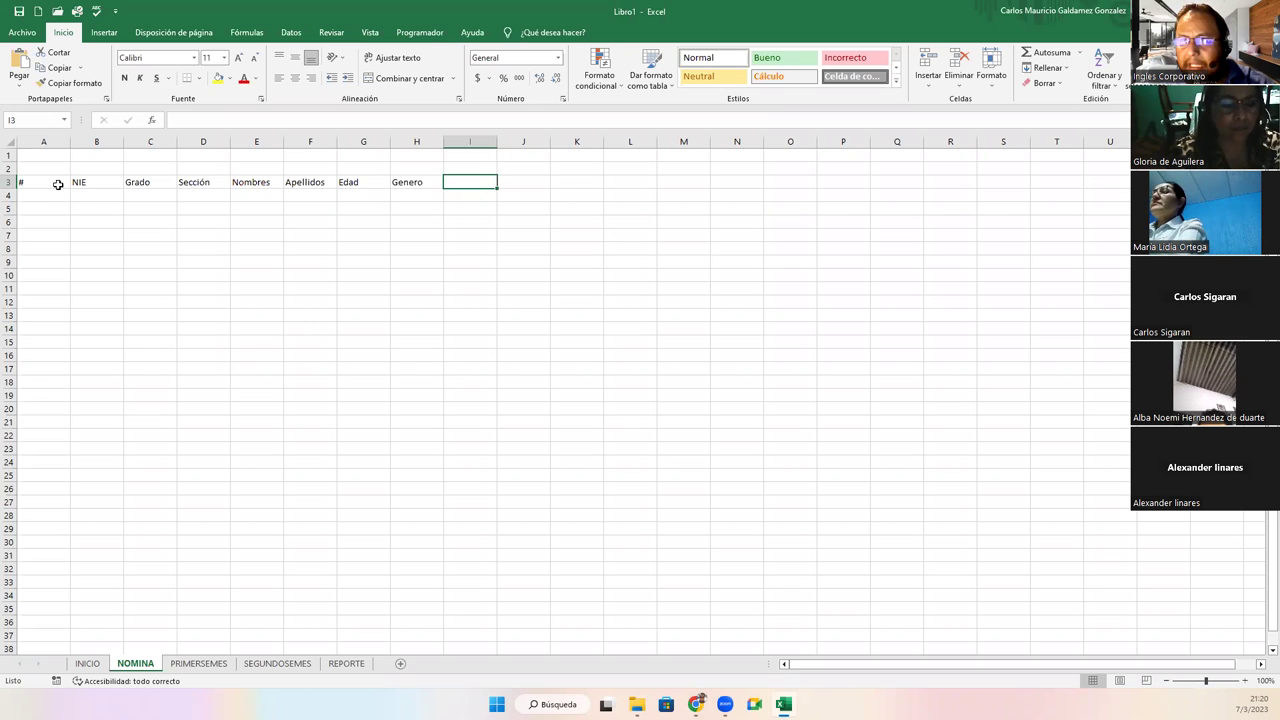
pyautogui.write('Ambos')
pyautogui.press('BackSpace')
pyautogui.press('BackSpace')
pyautogui.press('BackSpace')
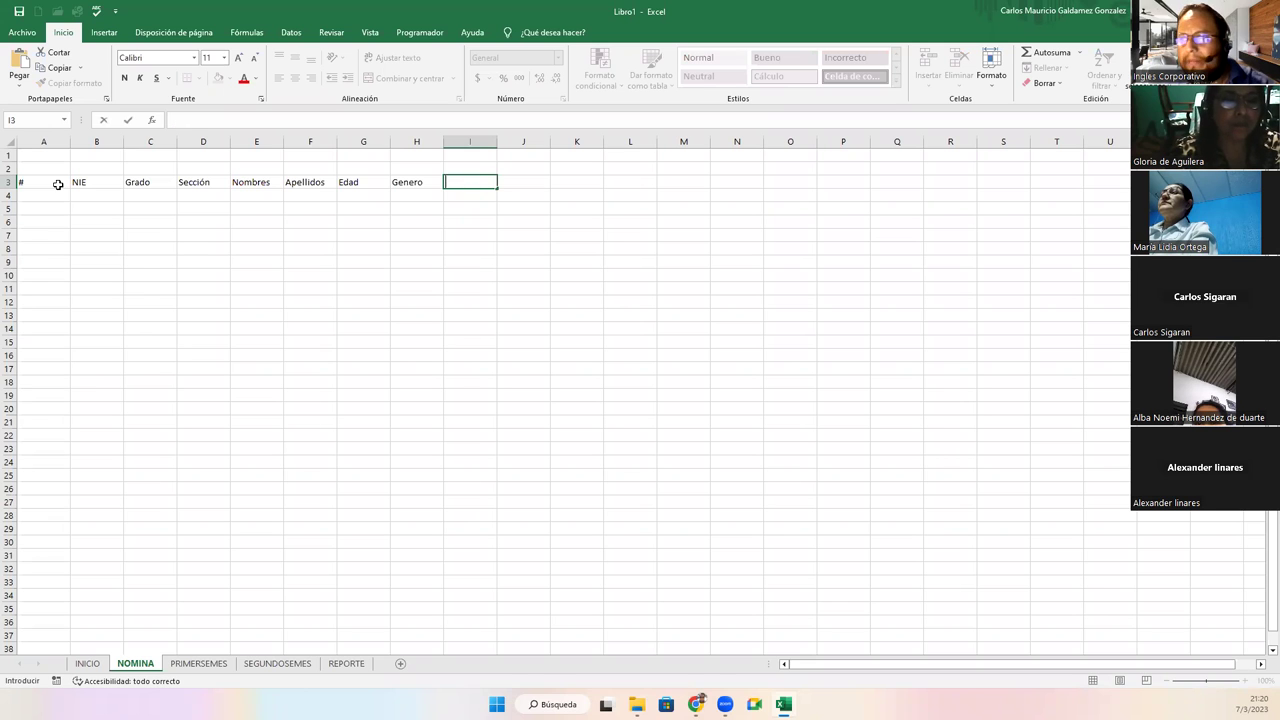
# Narrow column A and insert a blank row 2 above the headers.
pyautogui.click(58, 184)
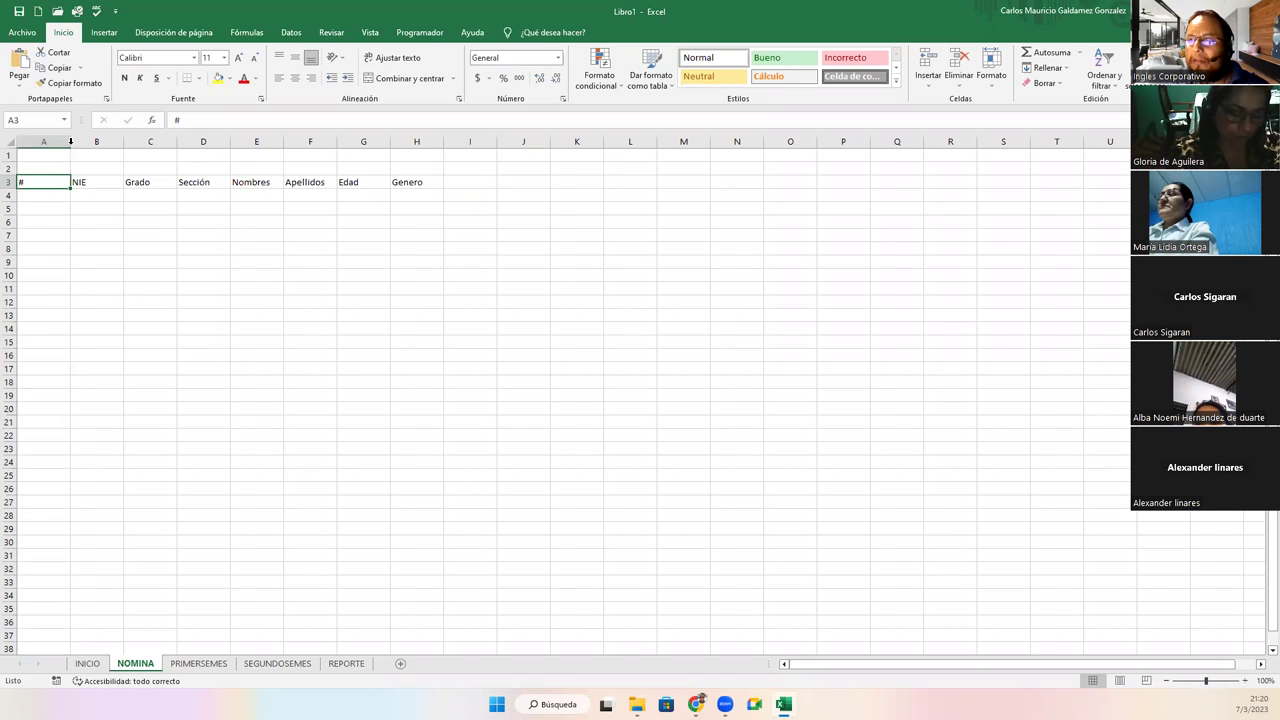
pyautogui.moveTo(70, 142); pyautogui.dragTo(25, 142)
pyautogui.click(33, 177)
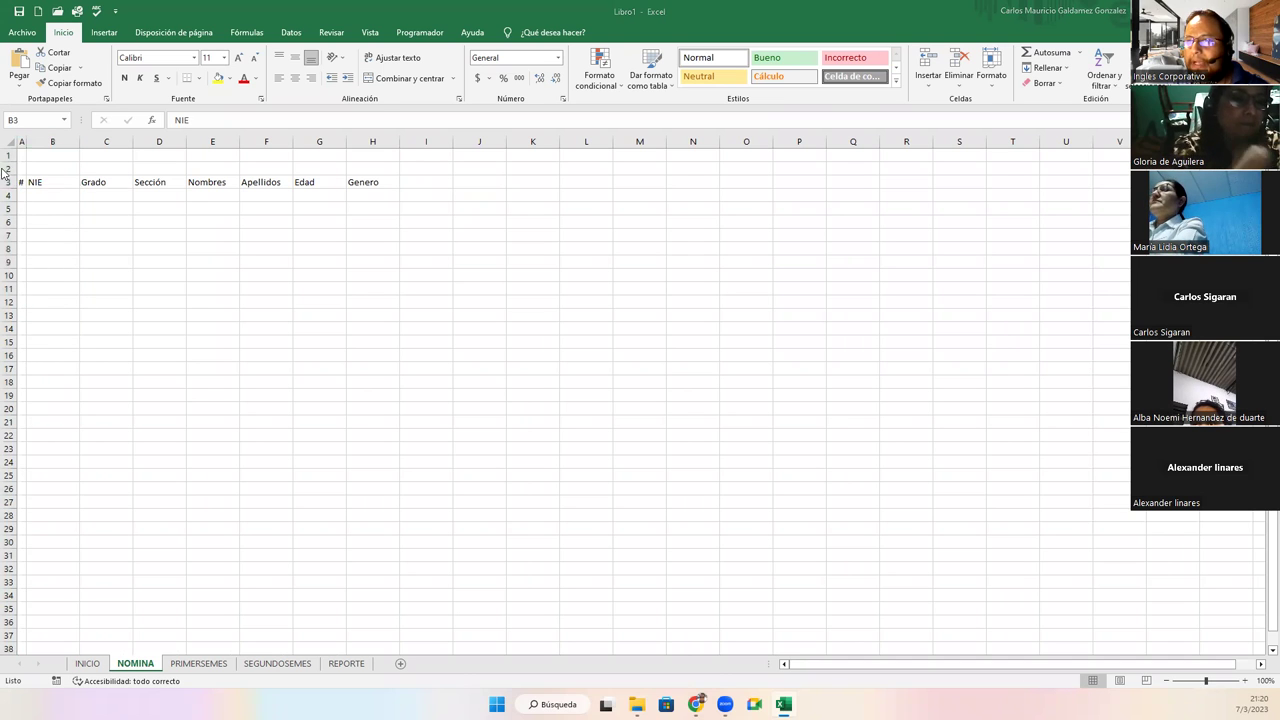
pyautogui.rightClick(5, 170)
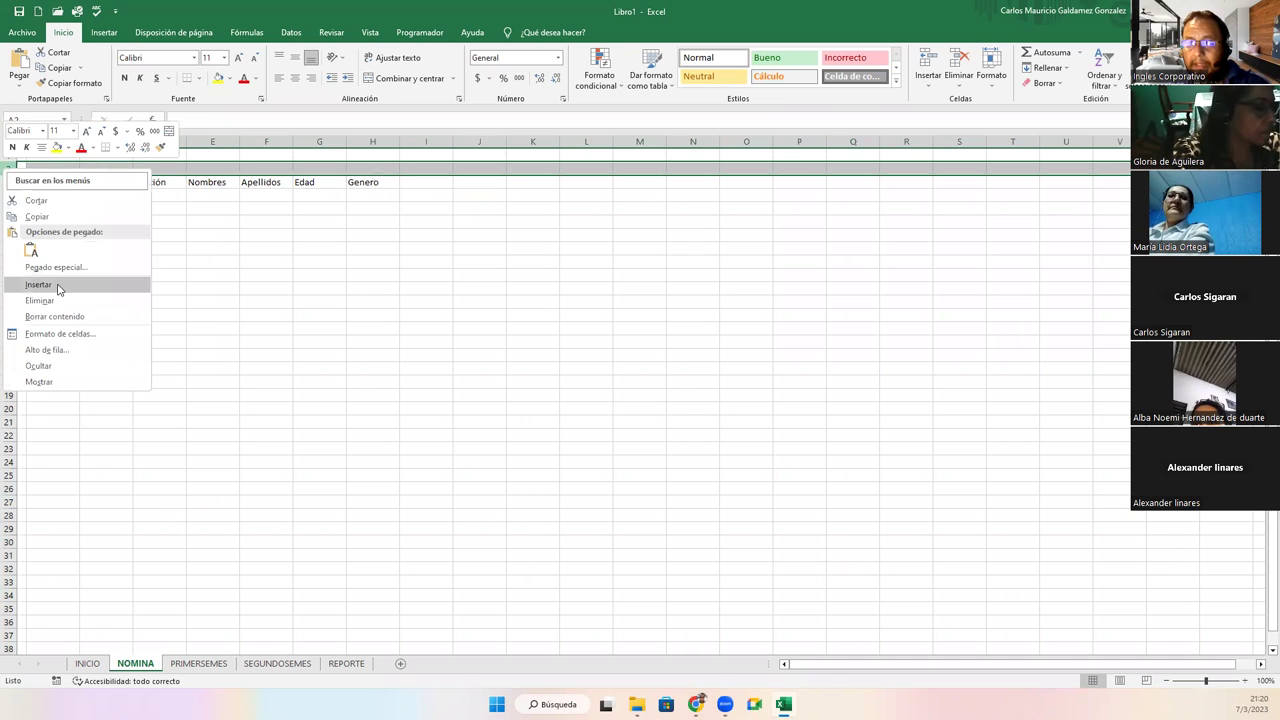
pyautogui.click(57, 289)
pyautogui.click(55, 288)
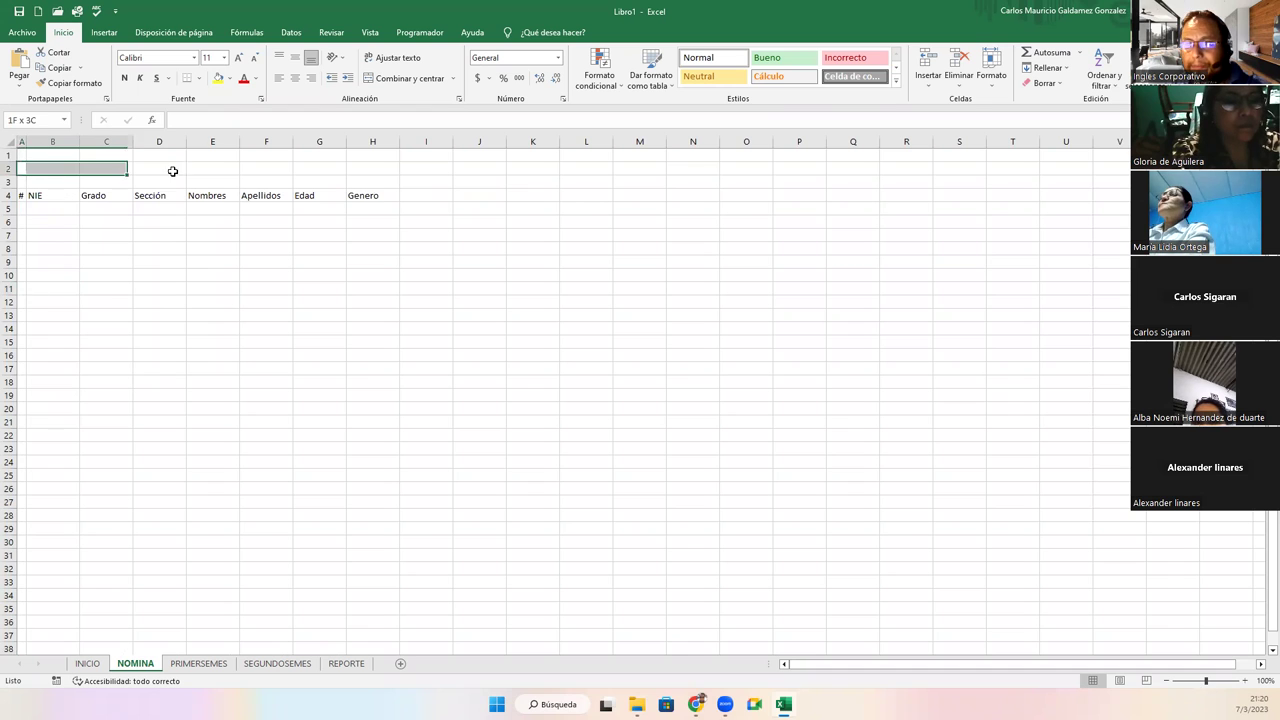
# Merge A2:H2 with the title NOMINA DE ESTUDIANTES in bold, size 22.
pyautogui.moveTo(20, 165); pyautogui.dragTo(352, 170)
pyautogui.click(407, 84)
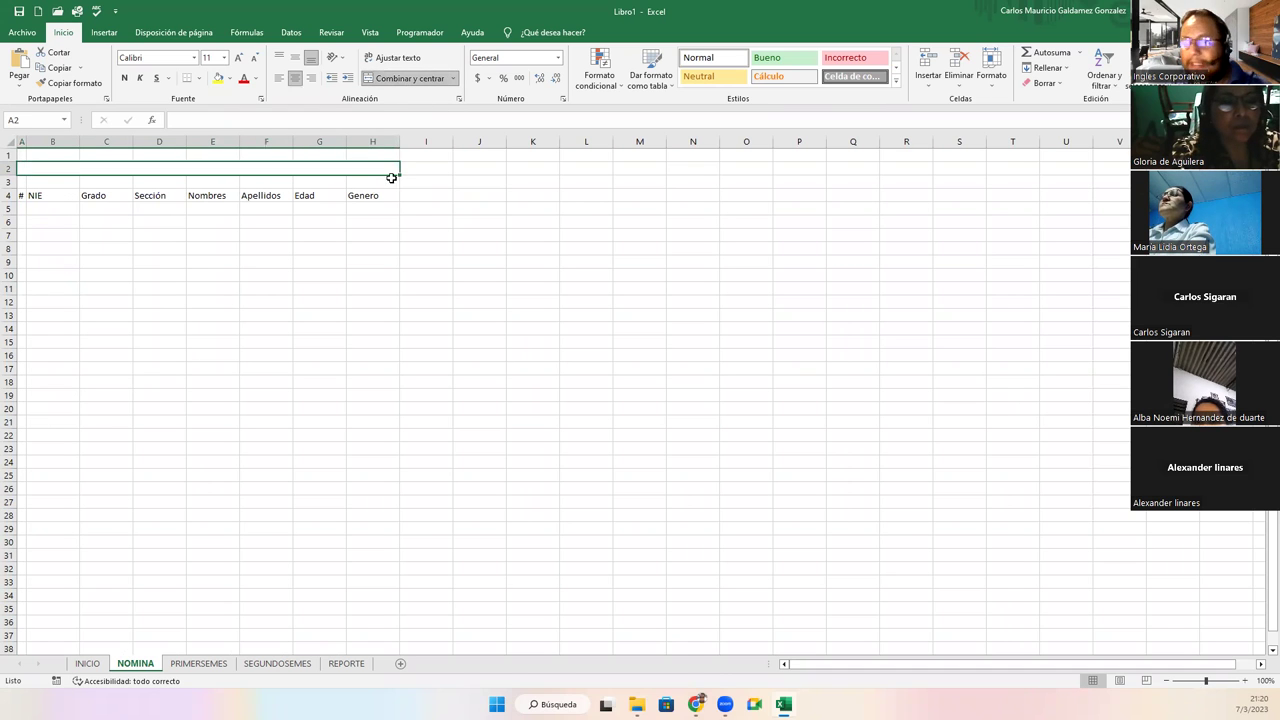
pyautogui.write('NOMINA DE')
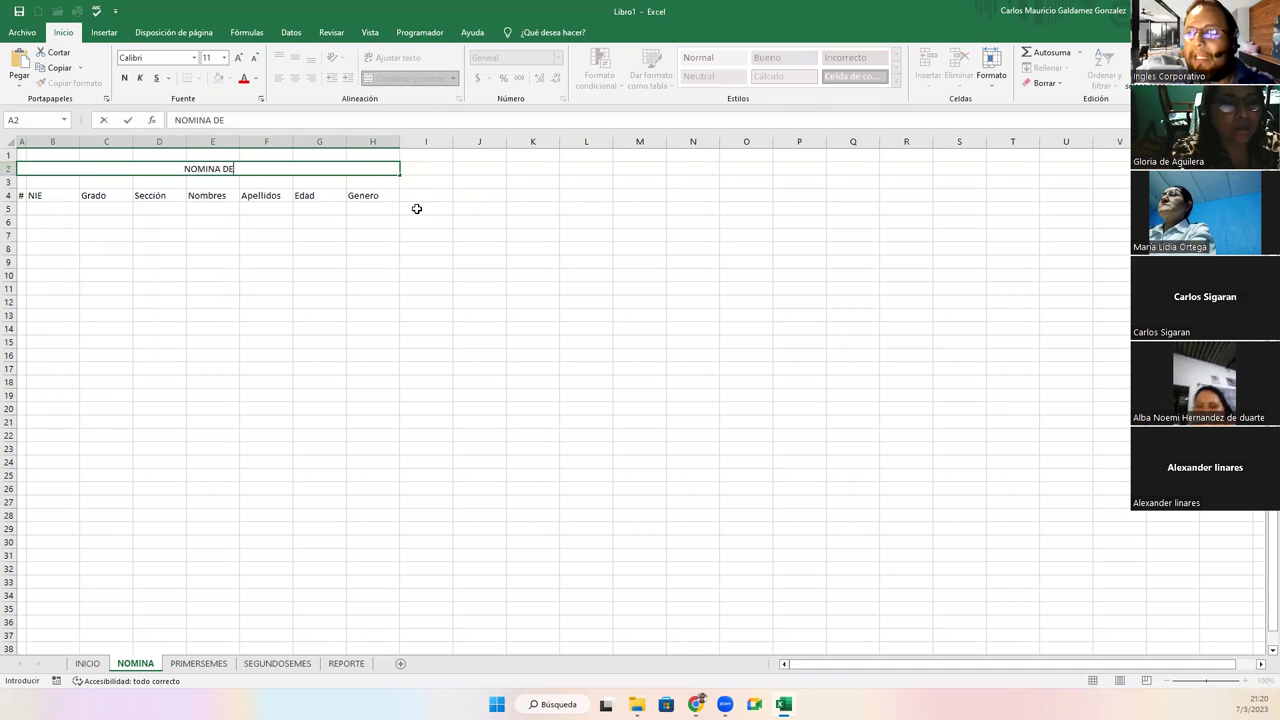
pyautogui.write(' ESTUDIANTES')
pyautogui.press('Return')
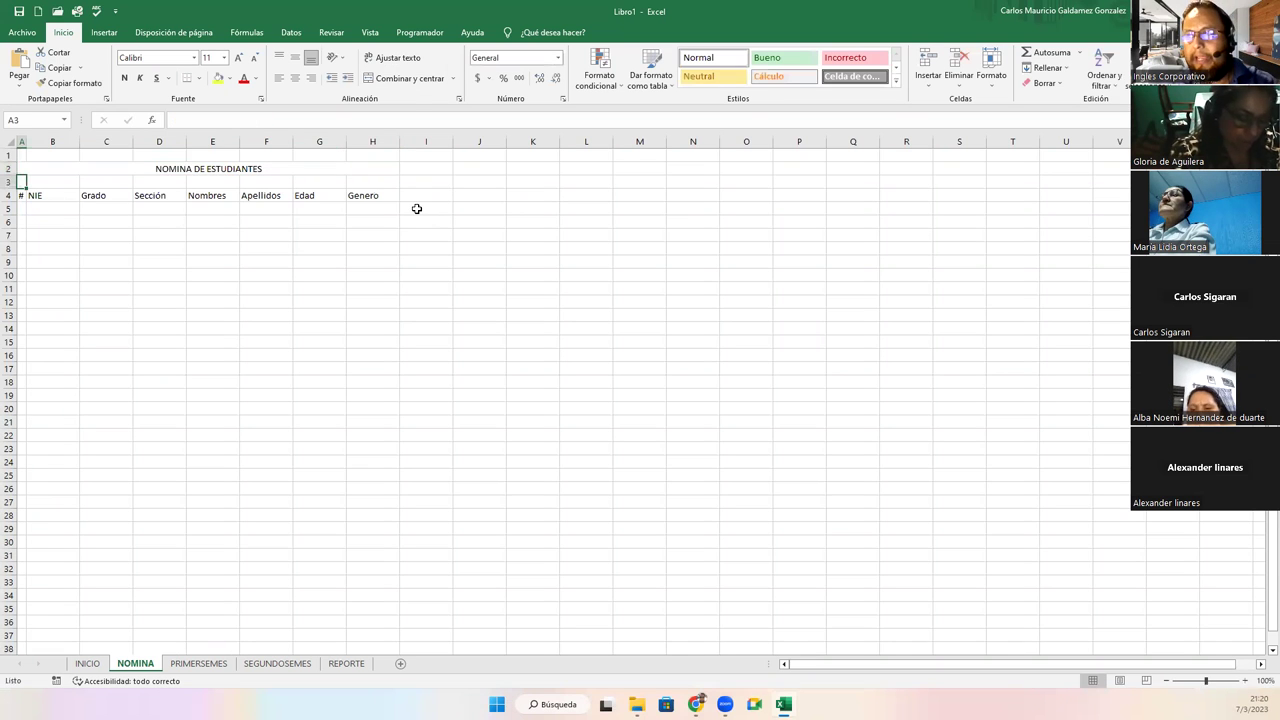
pyautogui.click(222, 172)
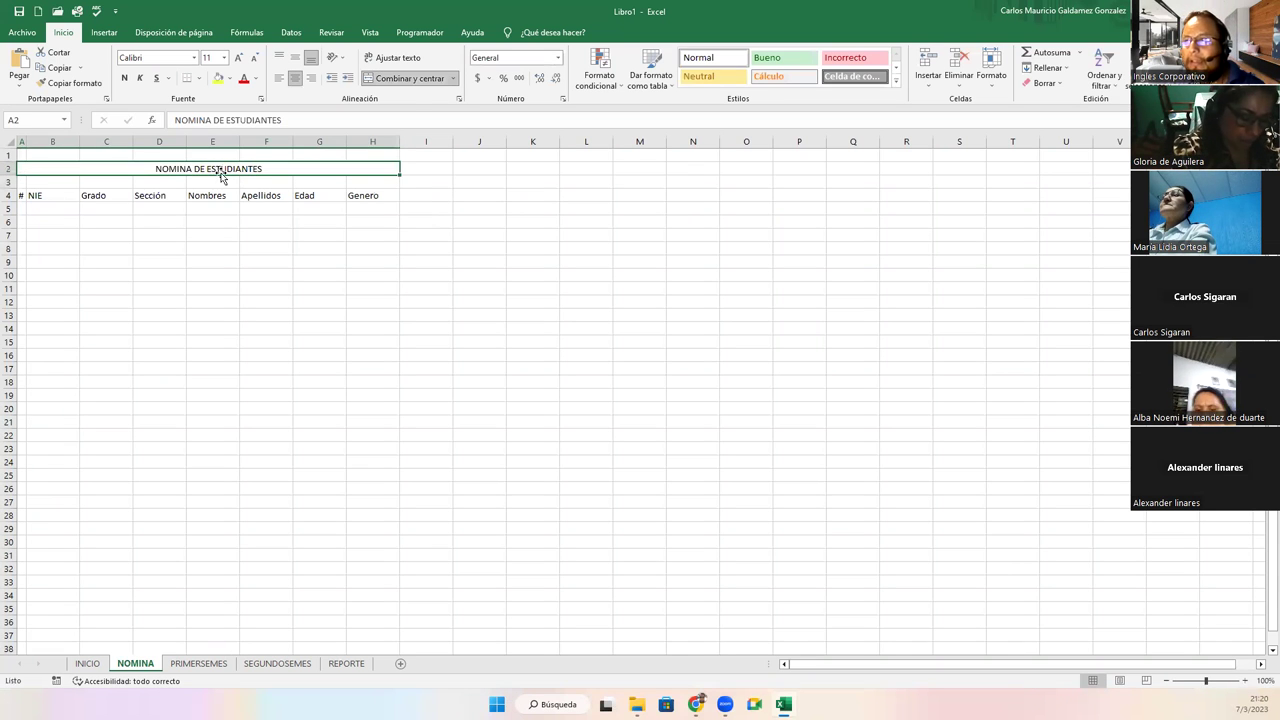
pyautogui.click(124, 78)
pyautogui.click(238, 58)
pyautogui.click(238, 58)
pyautogui.click(238, 58)
pyautogui.click(238, 58)
pyautogui.click(238, 58)
pyautogui.click(238, 58)
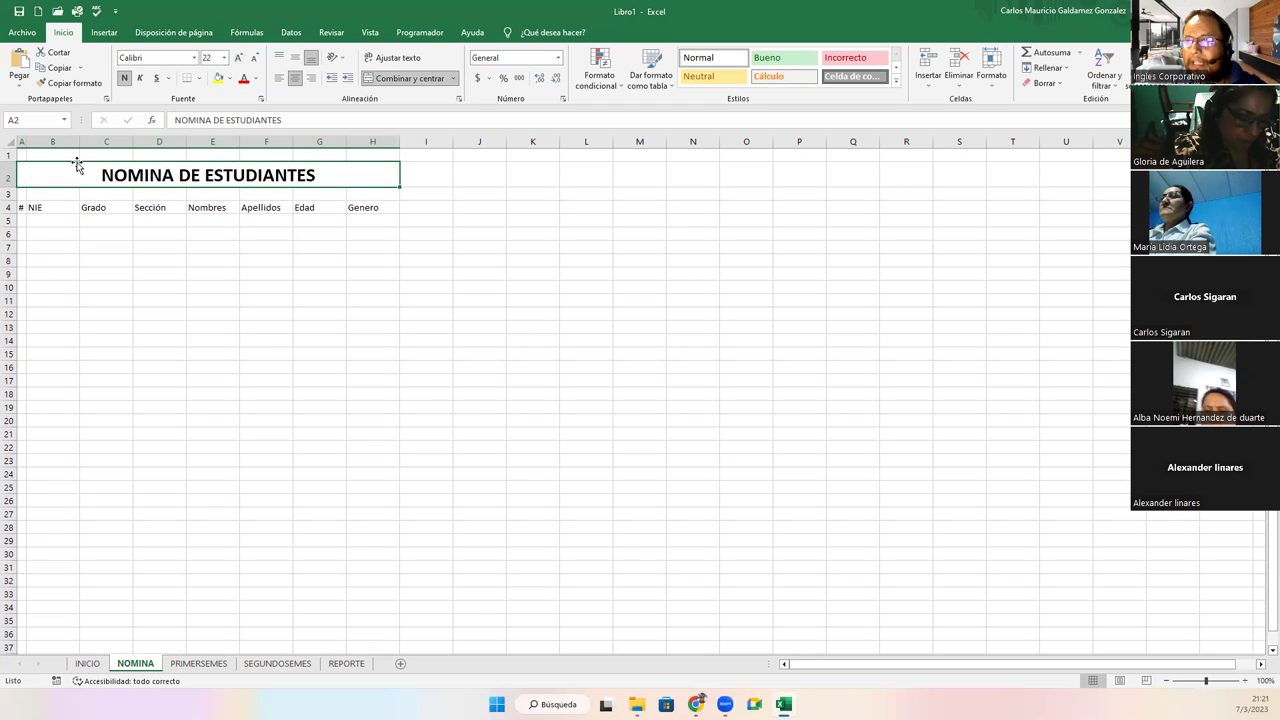
# Narrow the Sección column and widen the Nombres column.
pyautogui.moveTo(186, 142); pyautogui.dragTo(111, 142)
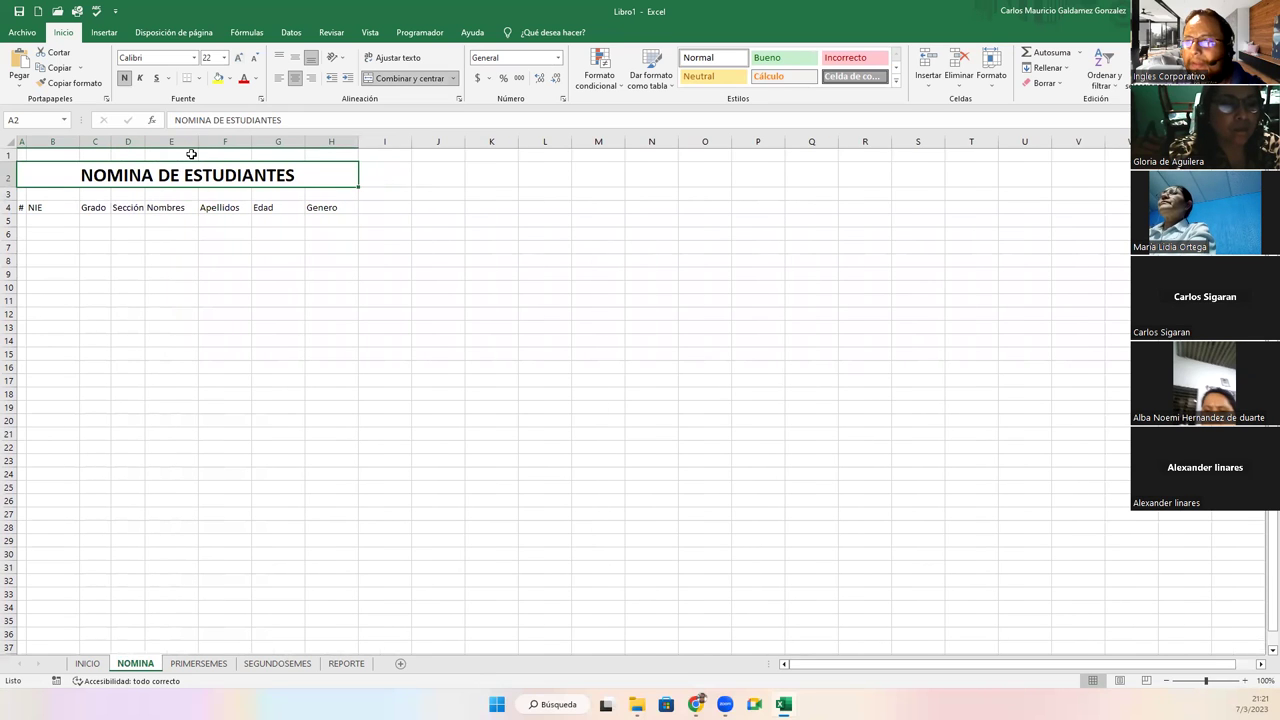
pyautogui.moveTo(198, 147); pyautogui.dragTo(489, 144)
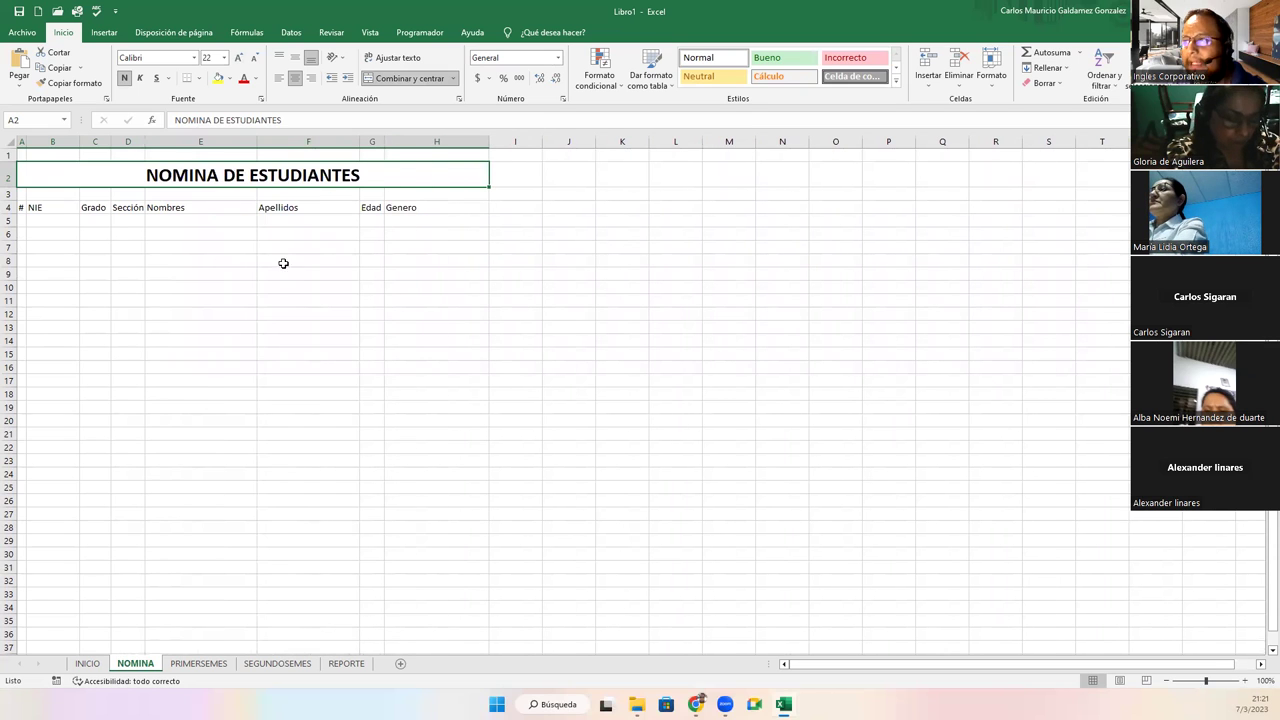
pyautogui.click(96, 218)
# Number A5:A29 from 1 to 25 and autofit column A.
pyautogui.click(22, 221)
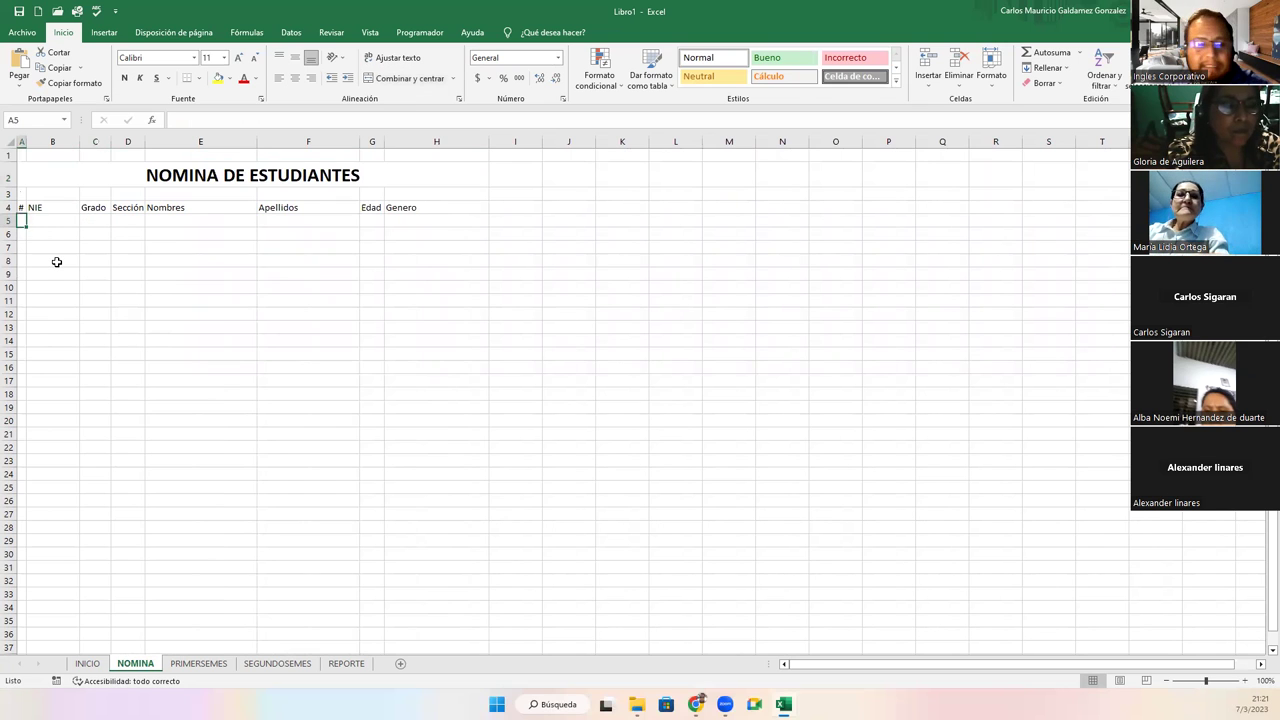
pyautogui.write('1')
pyautogui.press('Return')
pyautogui.write('2')
pyautogui.moveTo(22, 221); pyautogui.dragTo(21, 547)
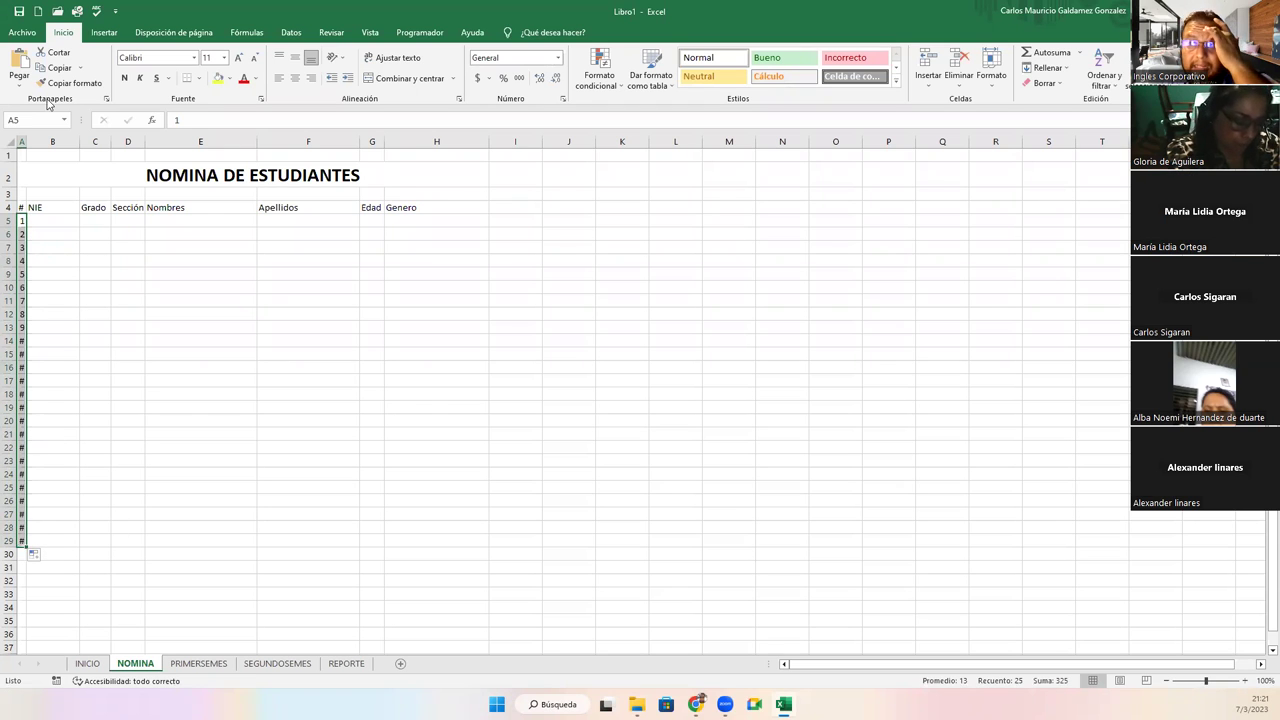
pyautogui.doubleClick(28, 141)
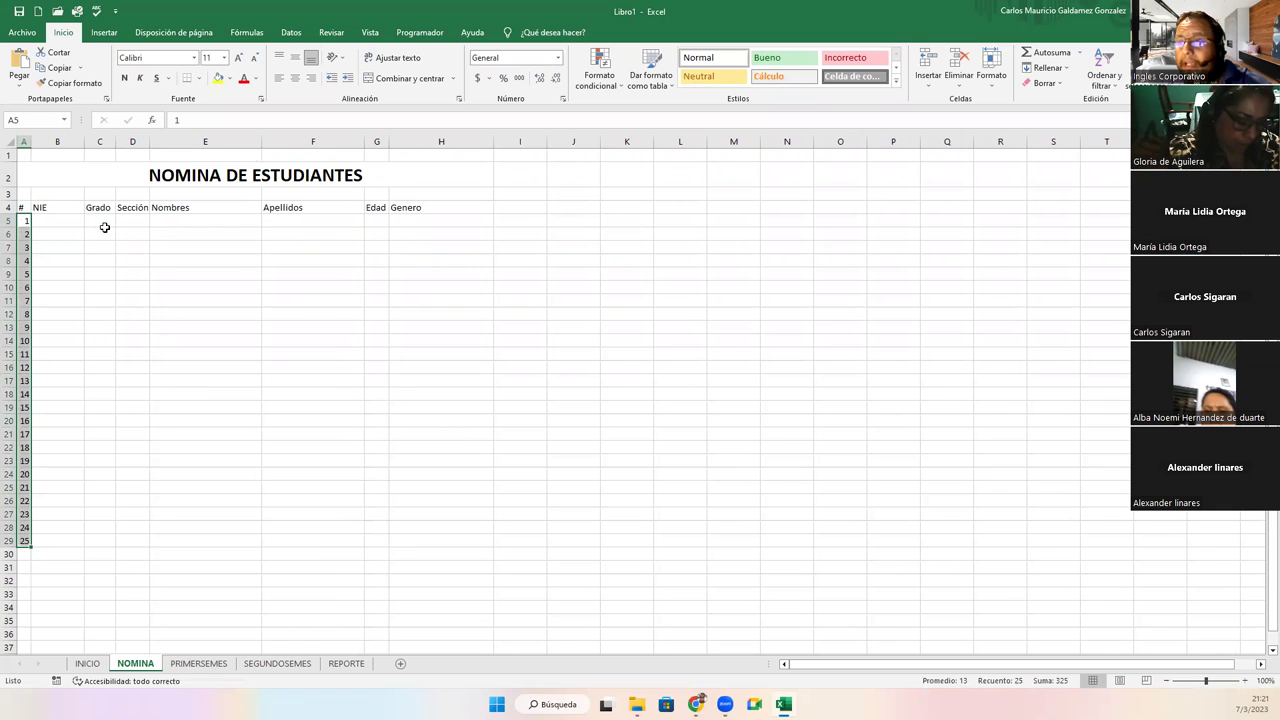
pyautogui.moveTo(102, 221); pyautogui.dragTo(113, 530)
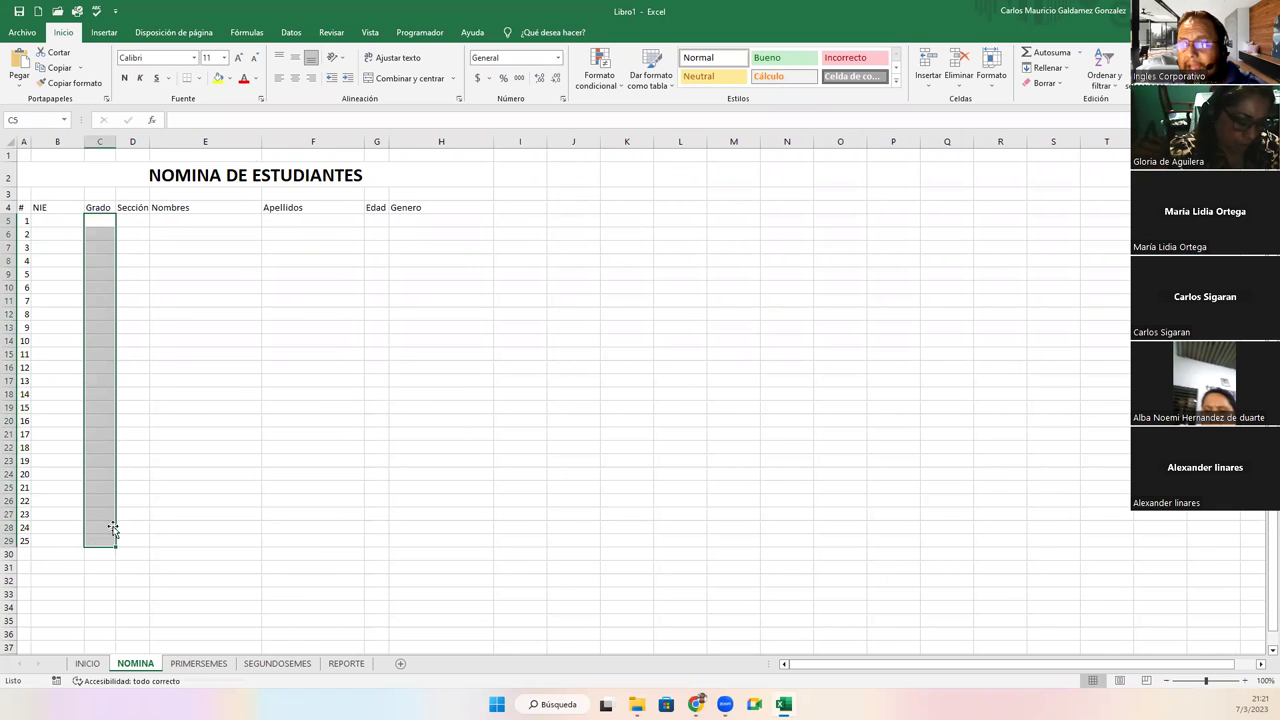
# Add list validation to the Grado cells C5:C29 with source 1º;2º;3º;4º;5º;6º.
pyautogui.click(293, 35)
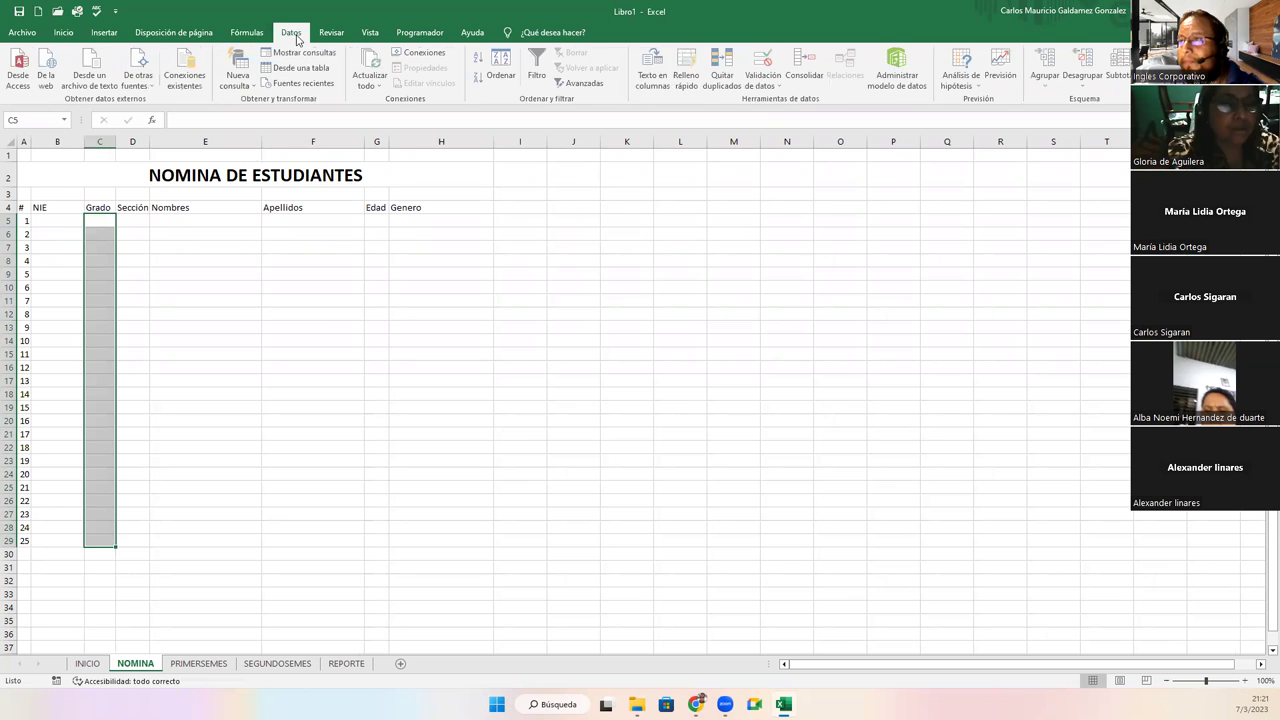
pyautogui.click(764, 62)
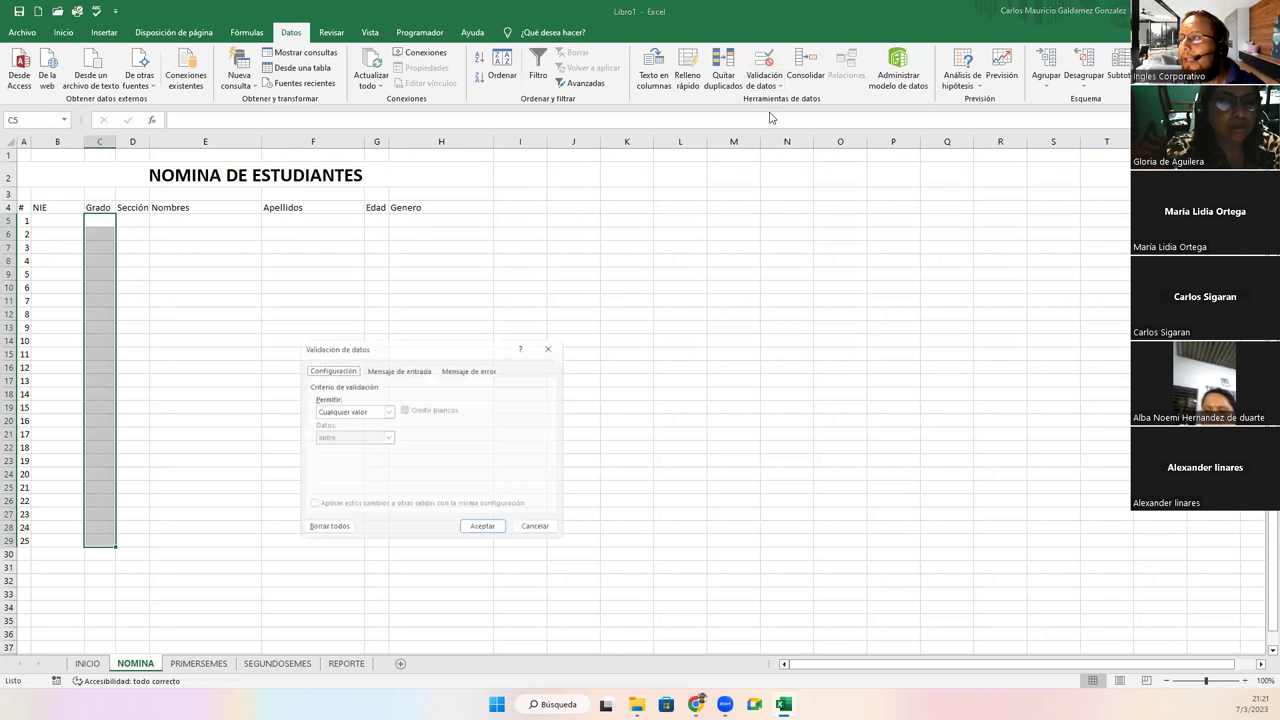
pyautogui.click(385, 410)
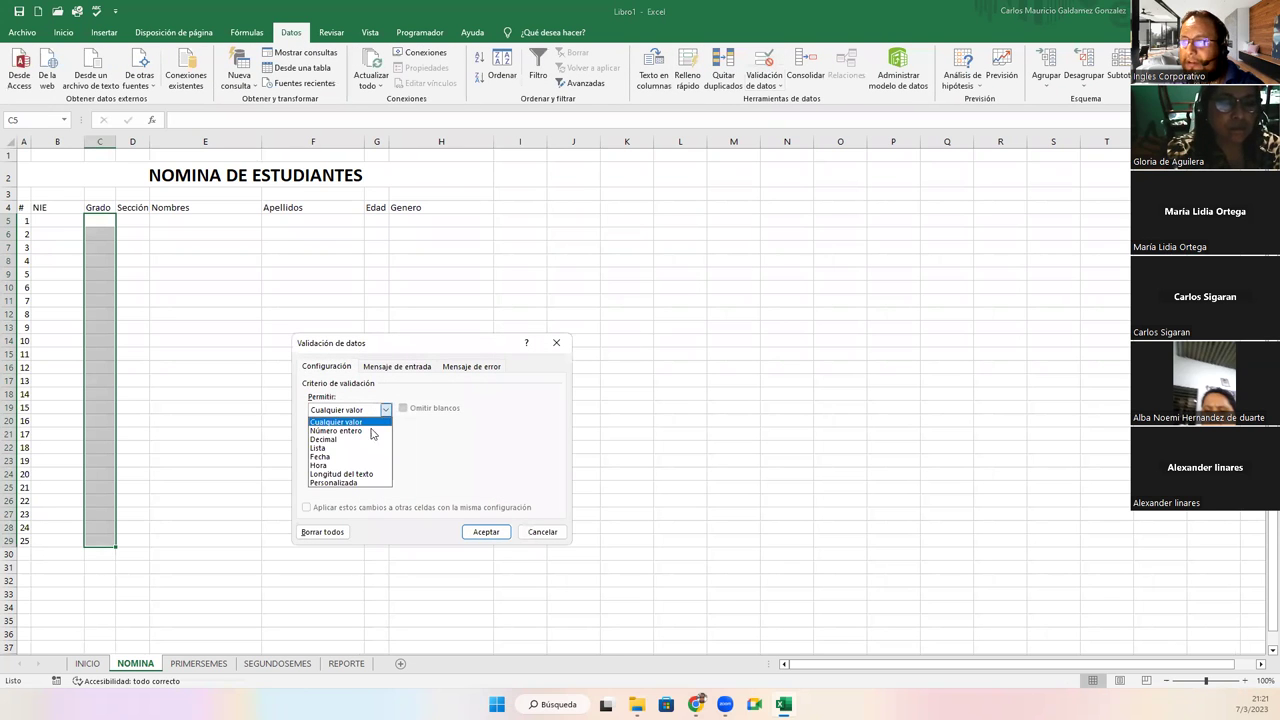
pyautogui.click(355, 453)
pyautogui.click(492, 531)
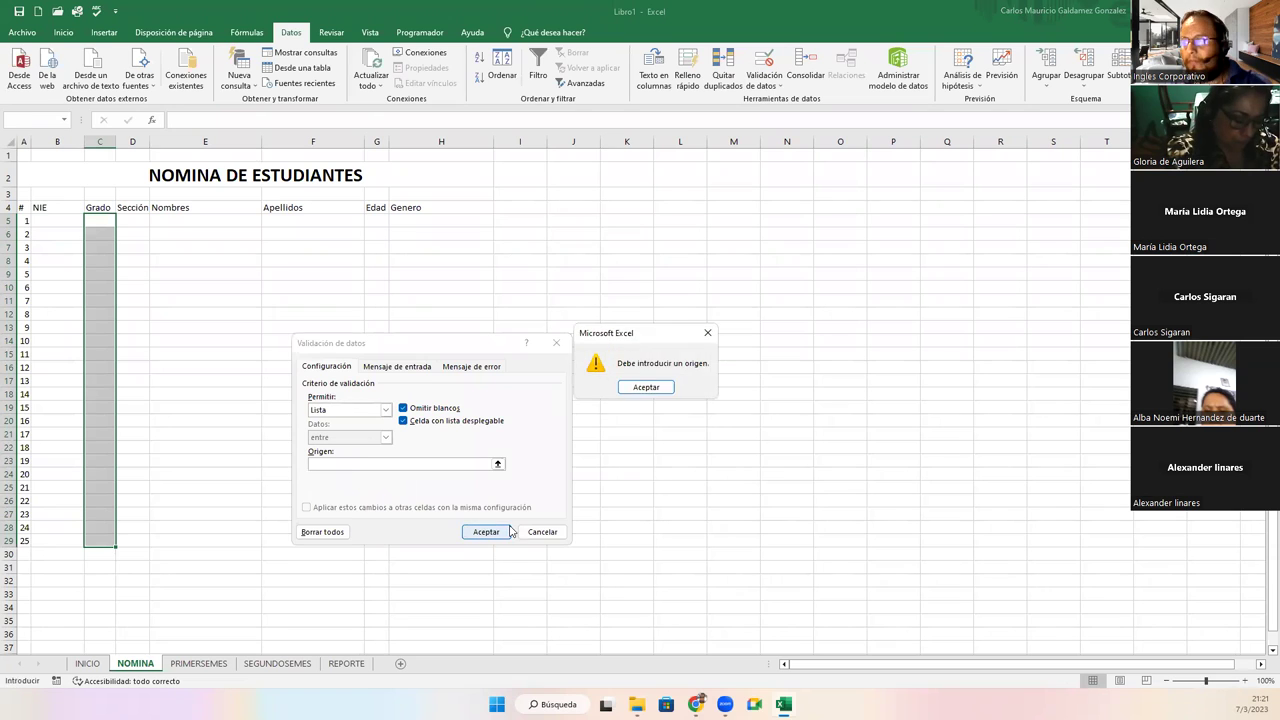
pyautogui.press('Return')
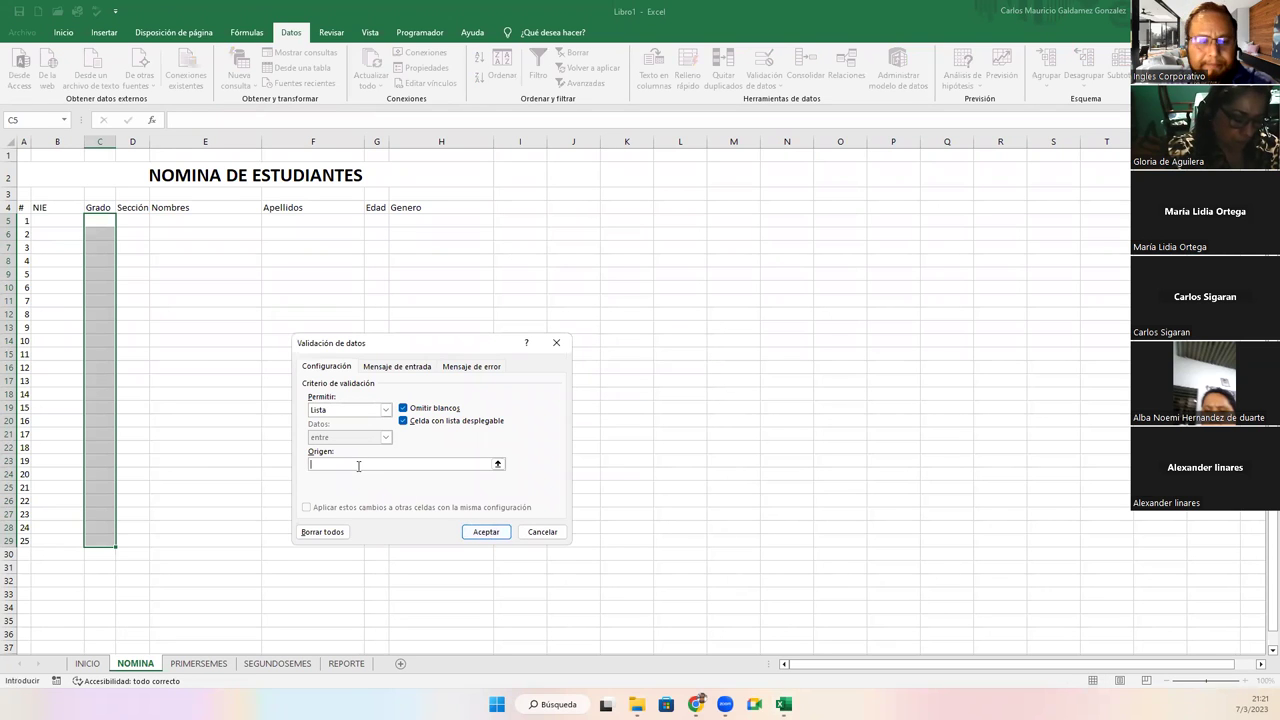
pyautogui.write('1º;2º;3º;4º;5')
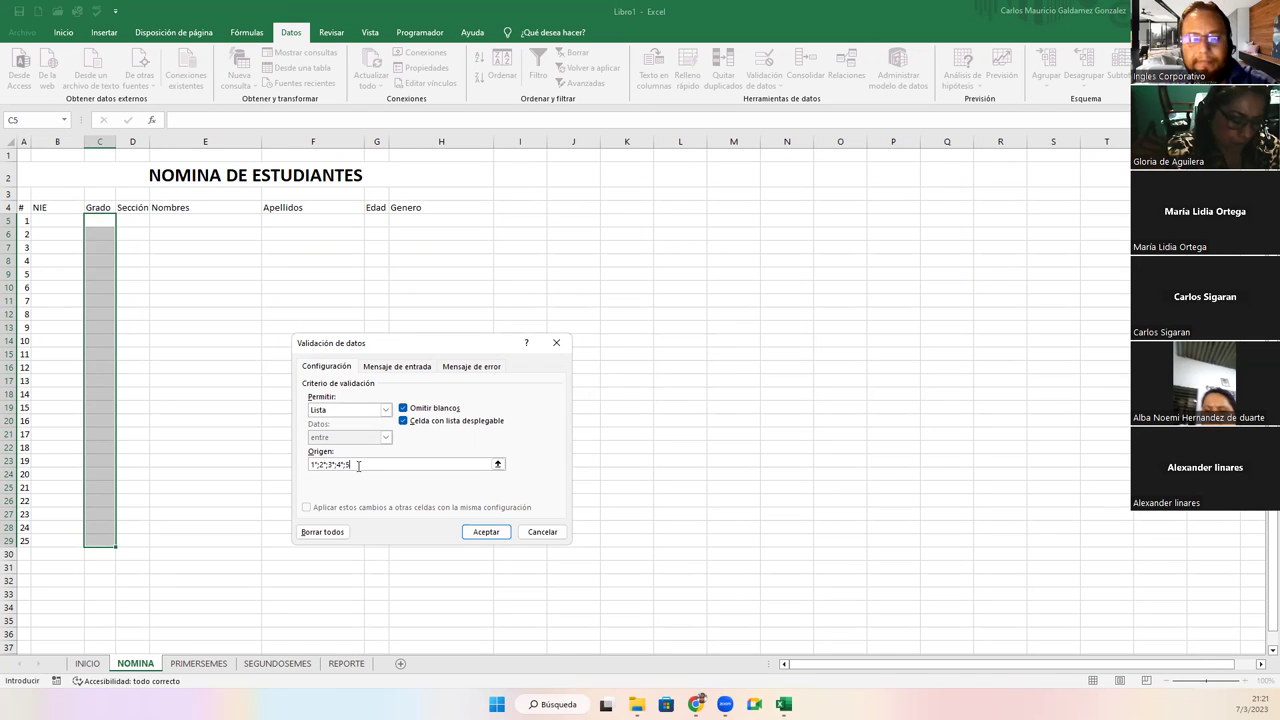
pyautogui.write('"6')
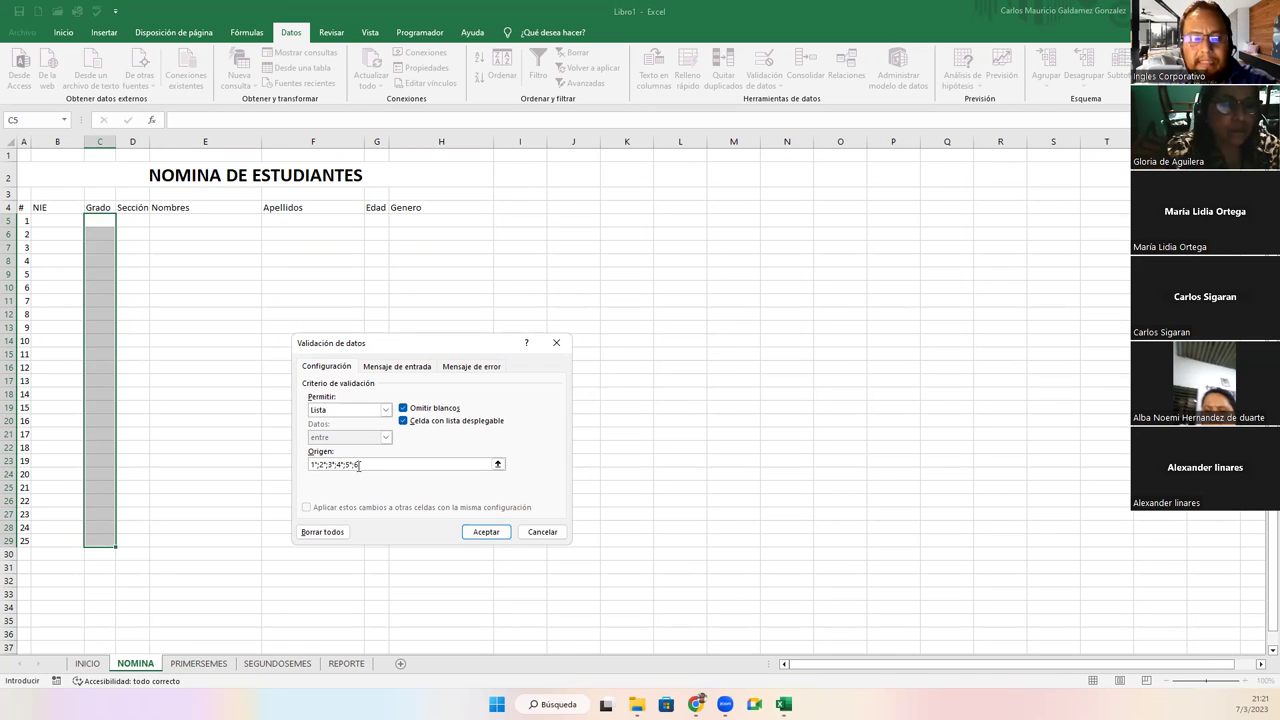
pyautogui.write('"')
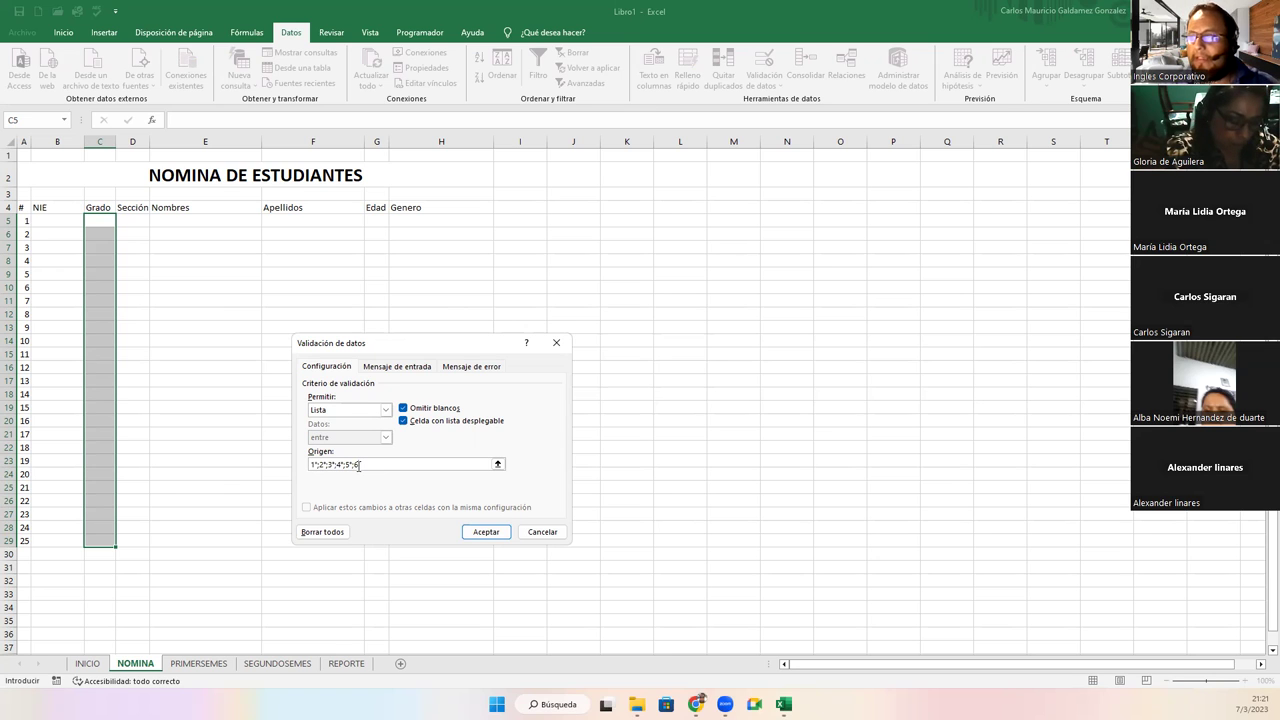
pyautogui.click(488, 531)
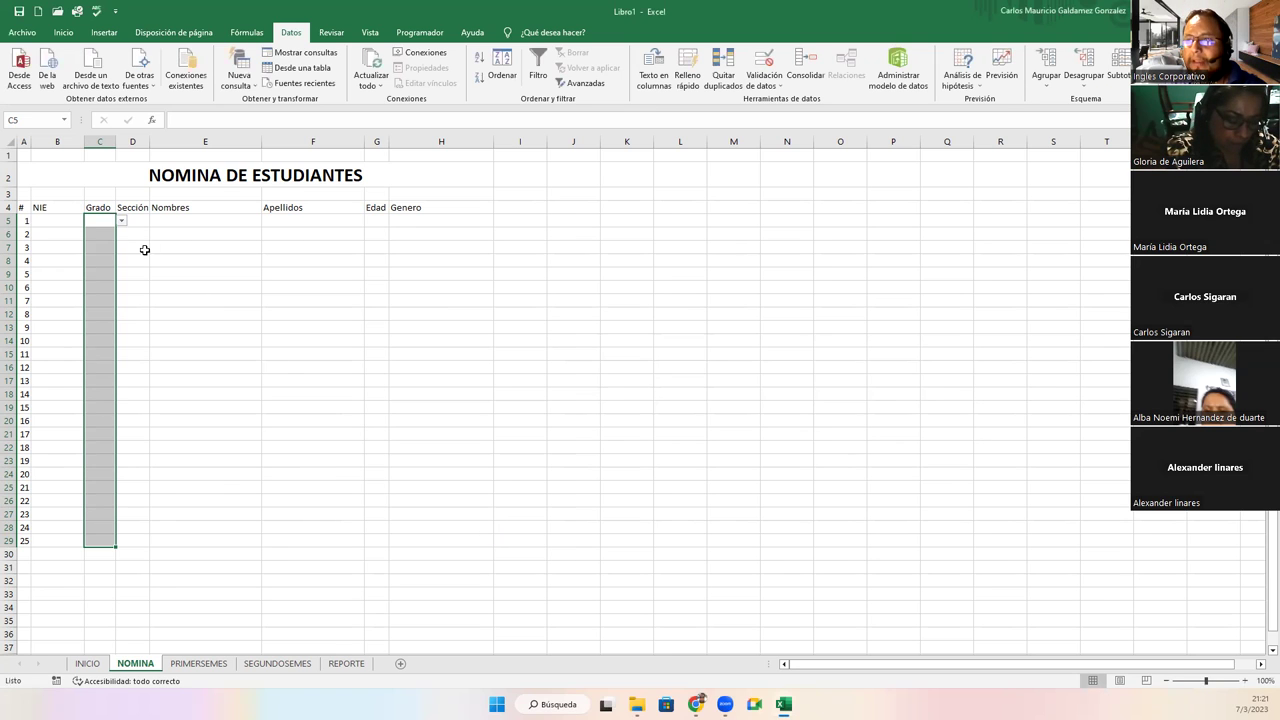
# Add list validation A;B;C to the Sección cells D5:D29.
pyautogui.moveTo(133, 221); pyautogui.dragTo(135, 543)
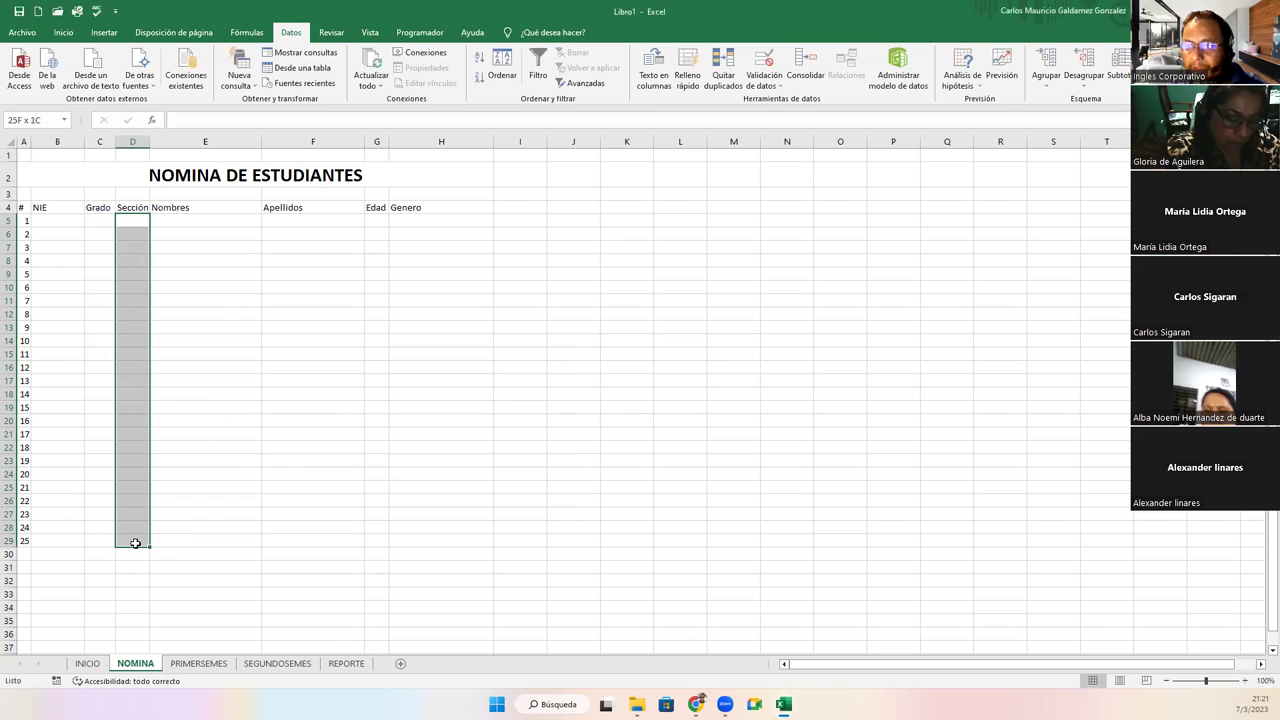
pyautogui.click(764, 62)
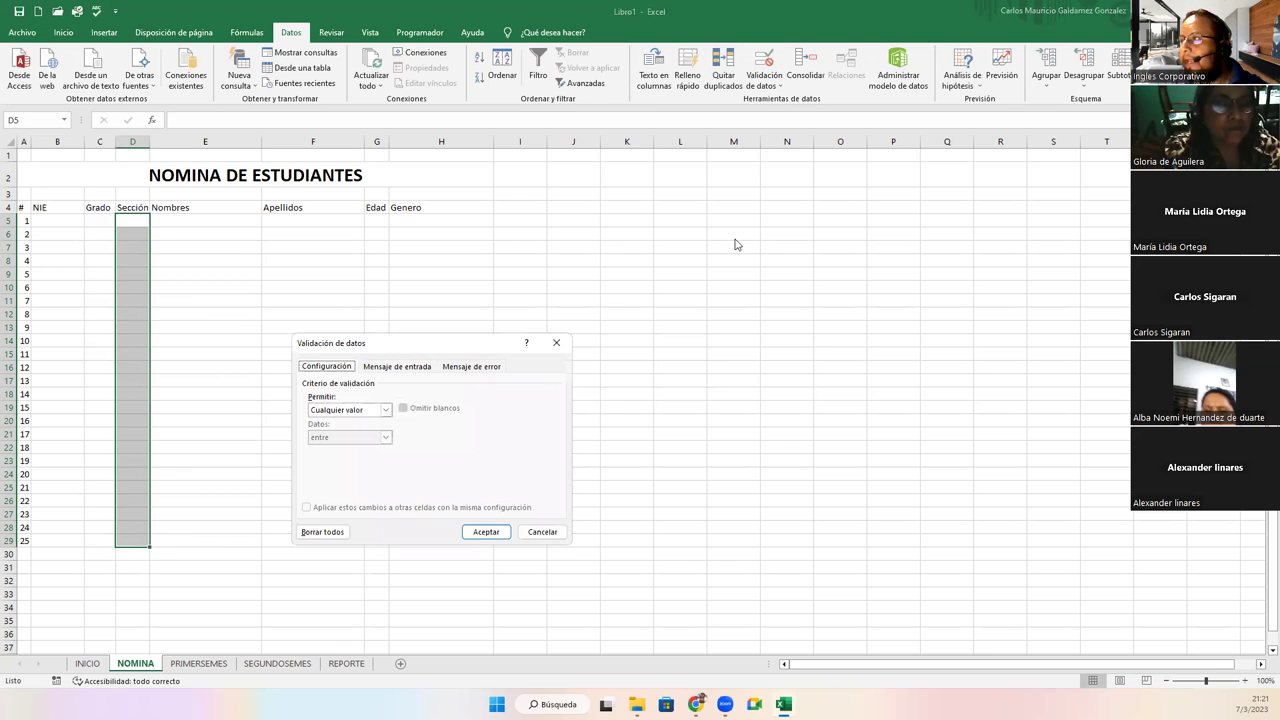
pyautogui.click(386, 410)
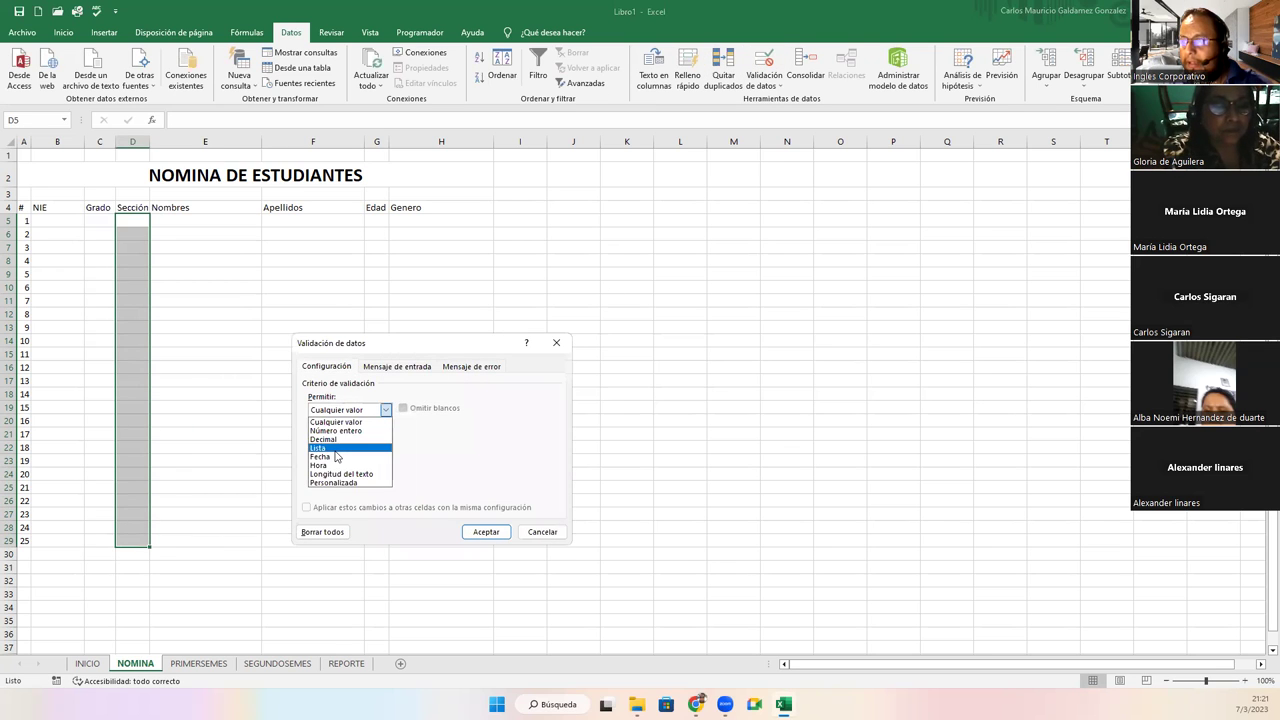
pyautogui.click(340, 447)
pyautogui.click(363, 464)
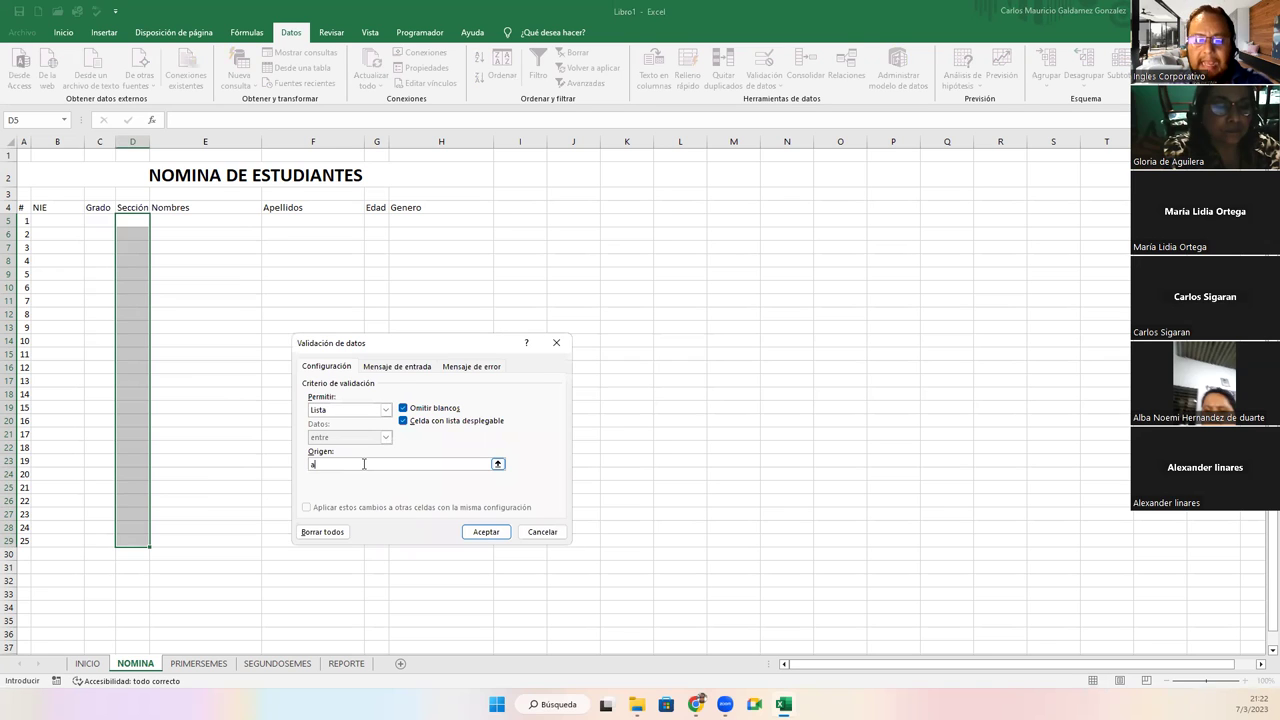
pyautogui.write('A;B')
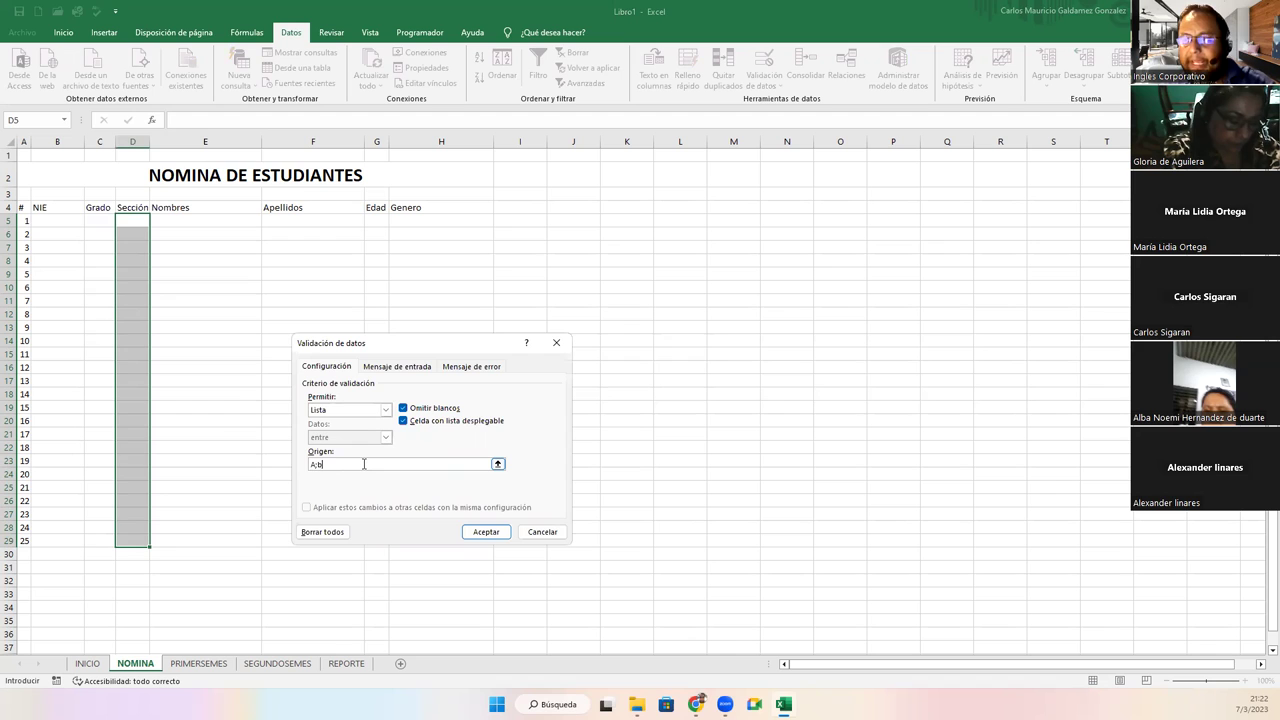
pyautogui.write(';C')
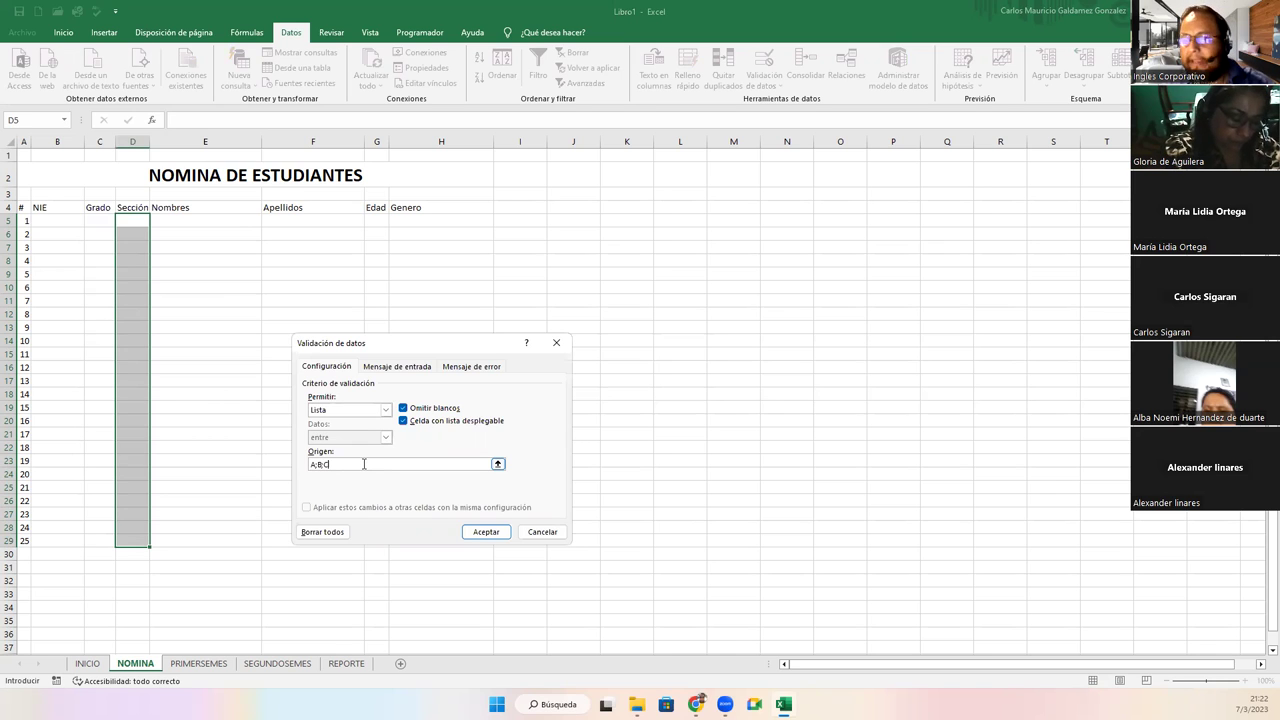
pyautogui.press('Return')
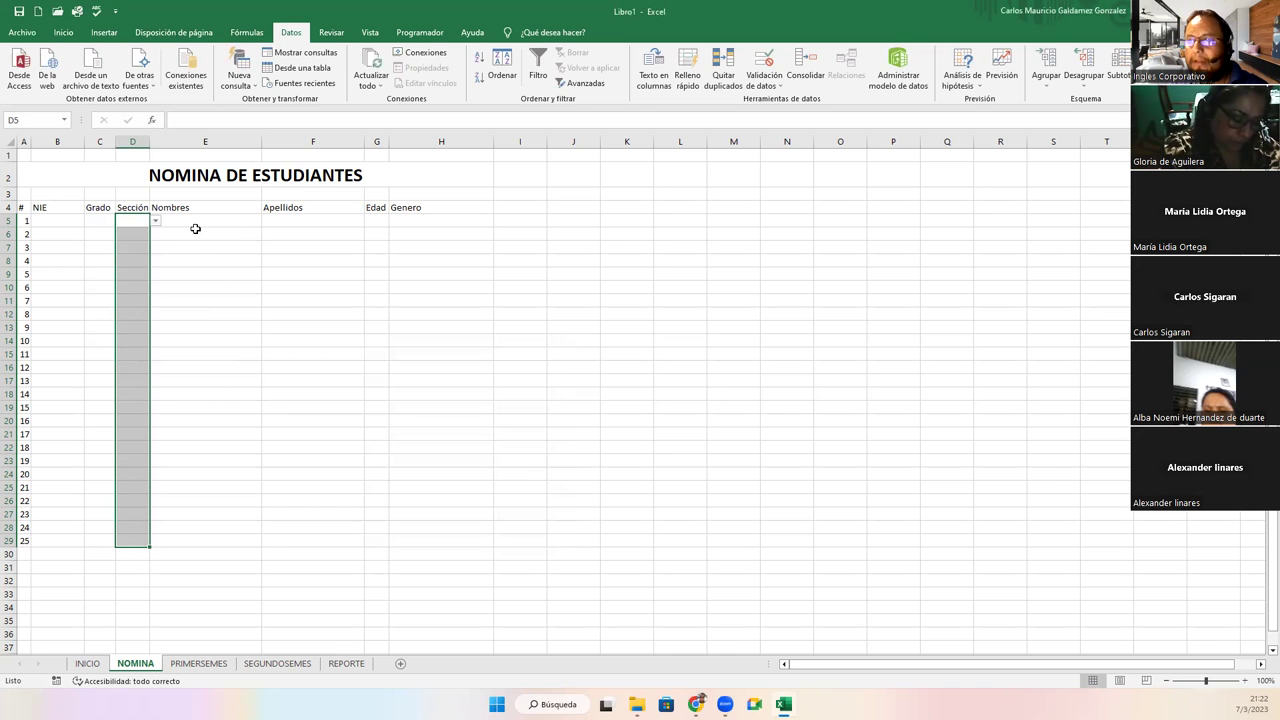
# Add a Masculino;Femenino list validation to the Genero cells H5:H29.
pyautogui.moveTo(395, 221); pyautogui.dragTo(420, 545)
pyautogui.click(766, 64)
pyautogui.click(352, 411)
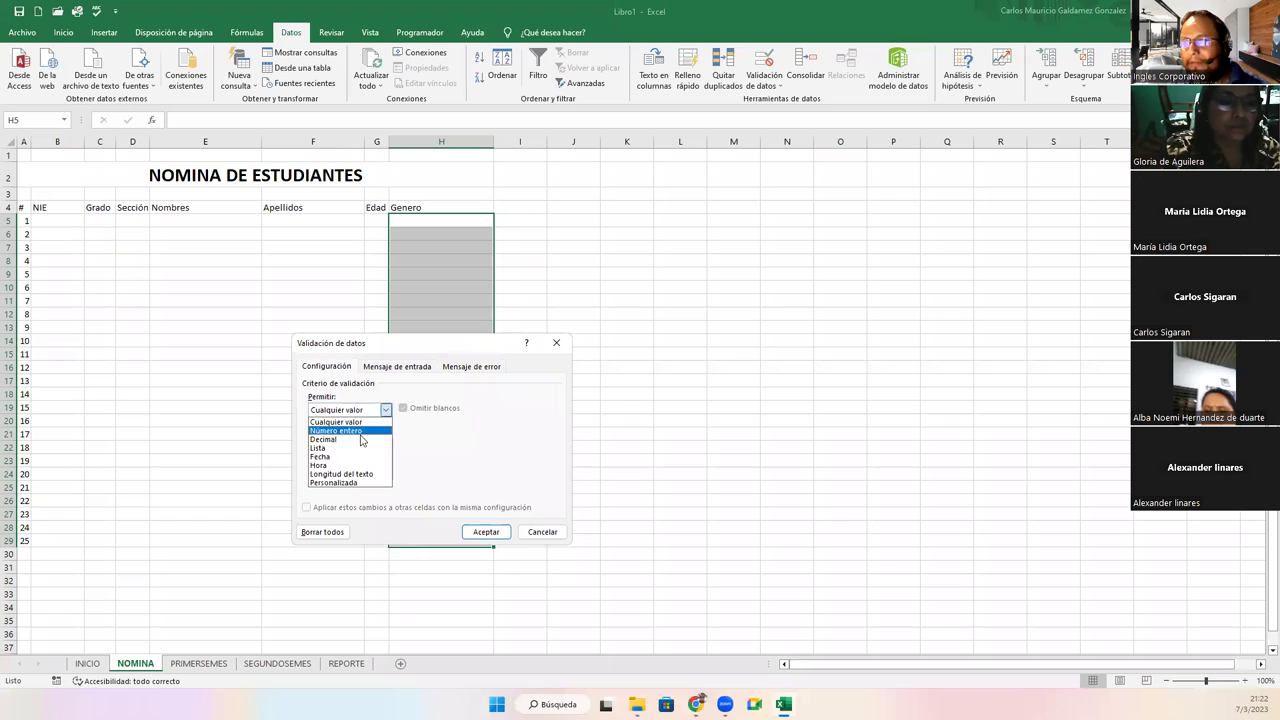
pyautogui.click(361, 456)
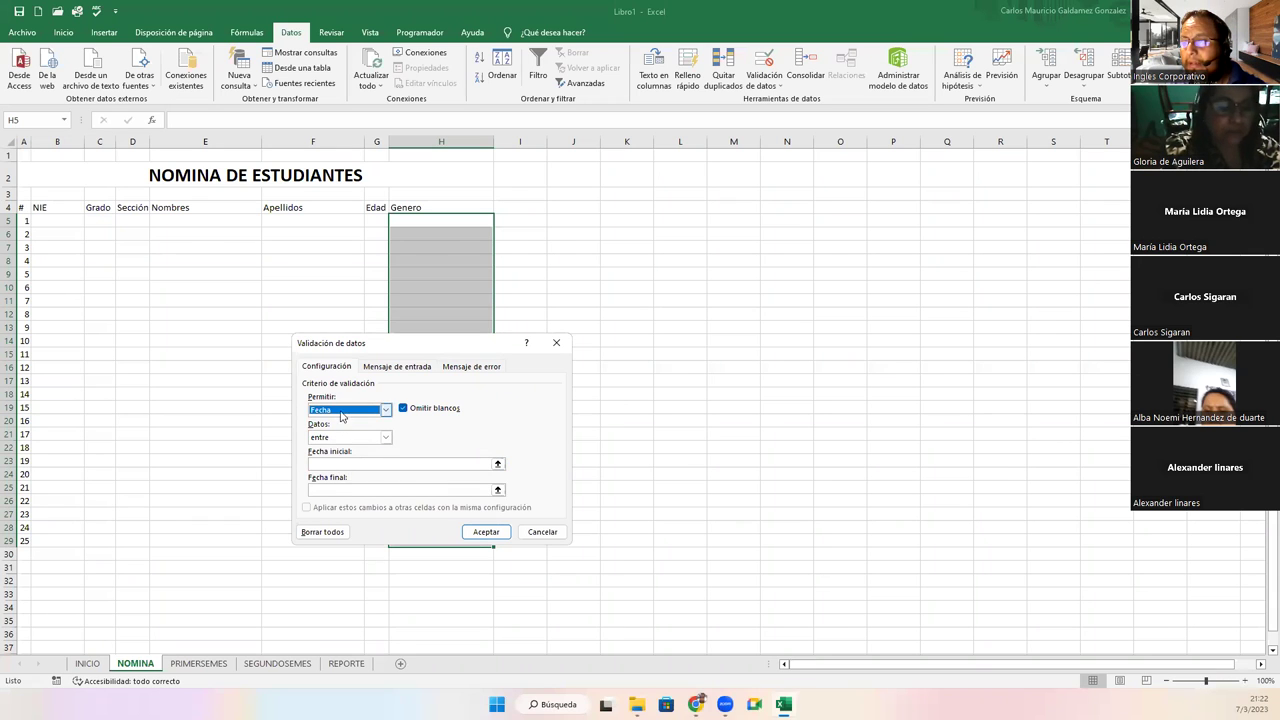
pyautogui.click(341, 411)
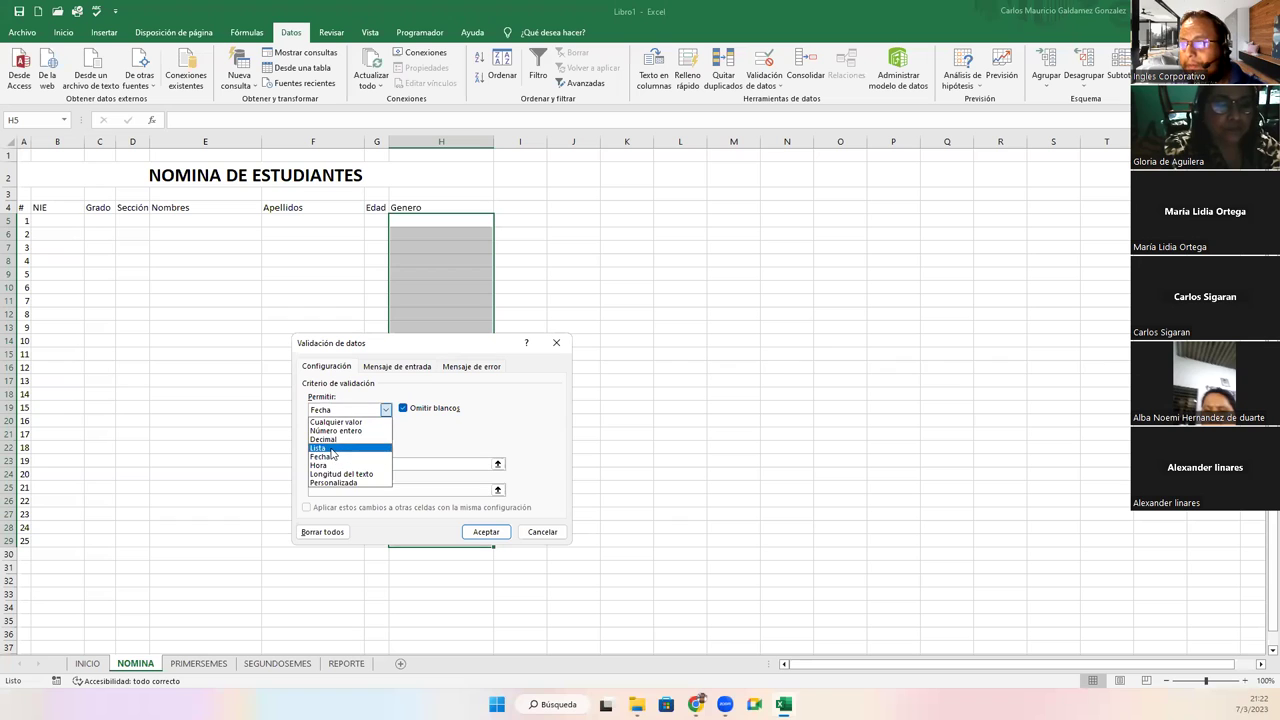
pyautogui.click(331, 449)
pyautogui.click(354, 465)
pyautogui.write('Masculino;Femenin')
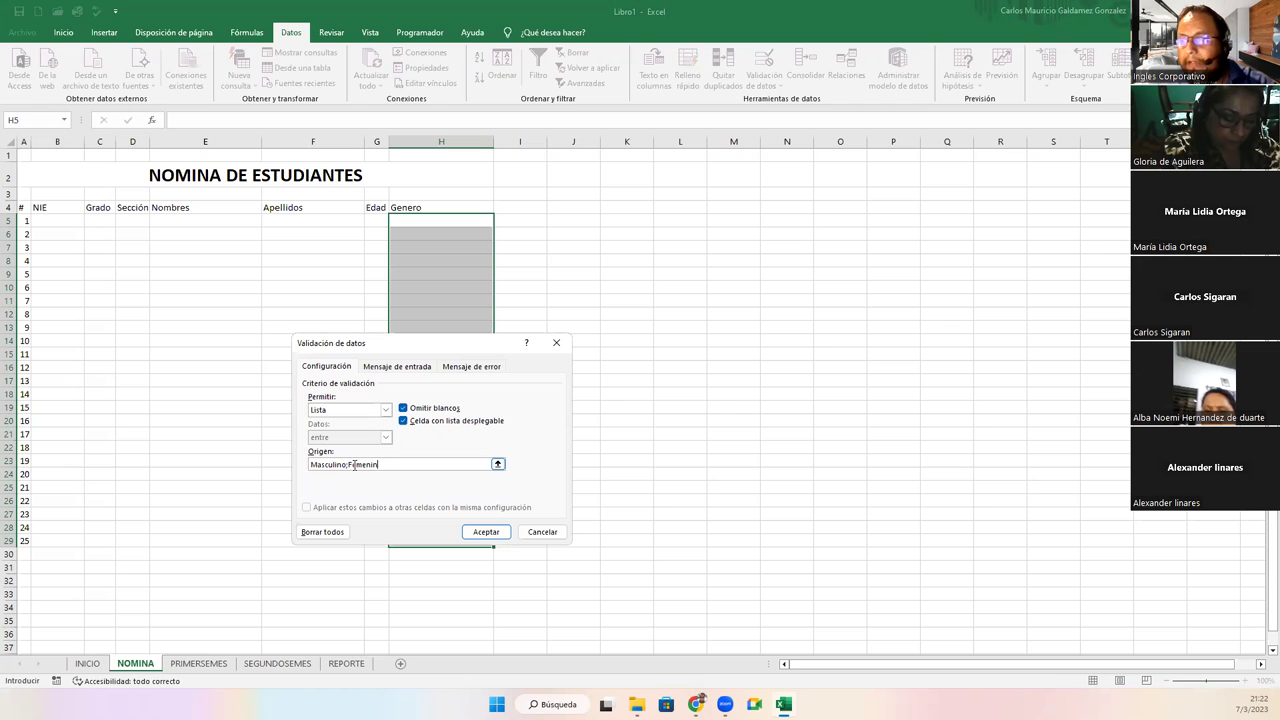
pyautogui.write('o')
pyautogui.press('Return')
pyautogui.click(144, 298)
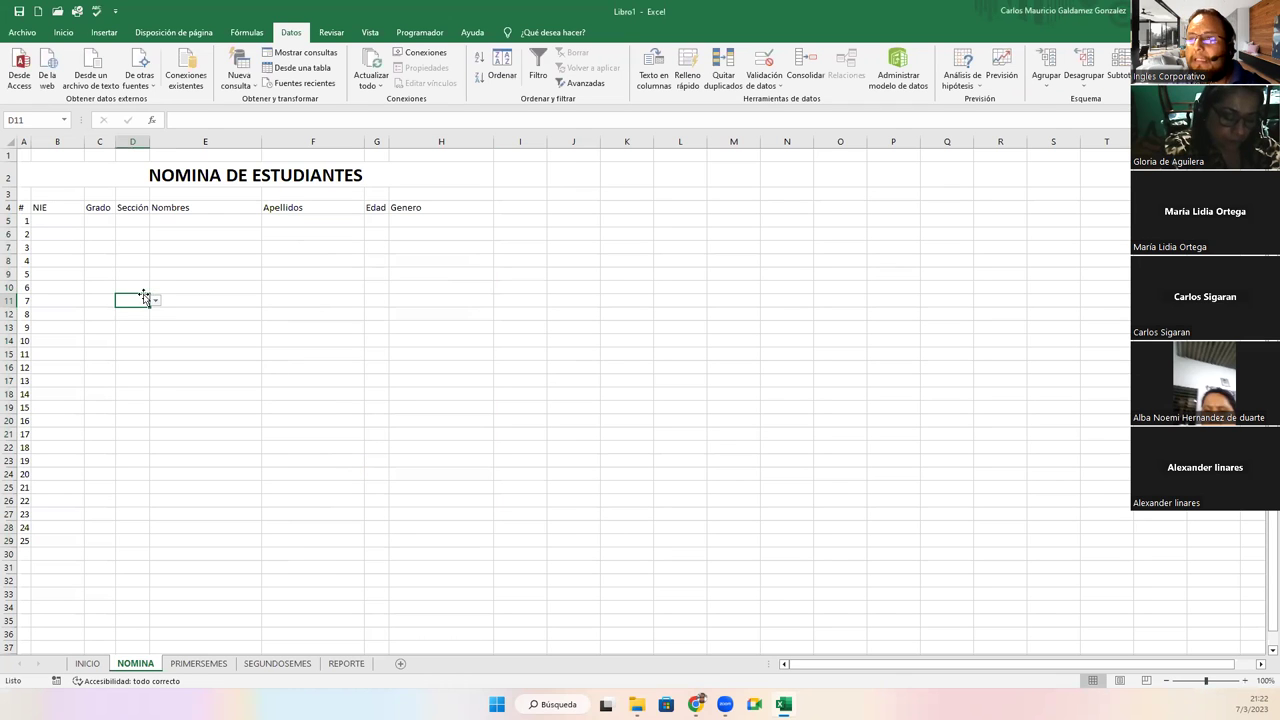
pyautogui.moveTo(24, 205); pyautogui.dragTo(417, 540)
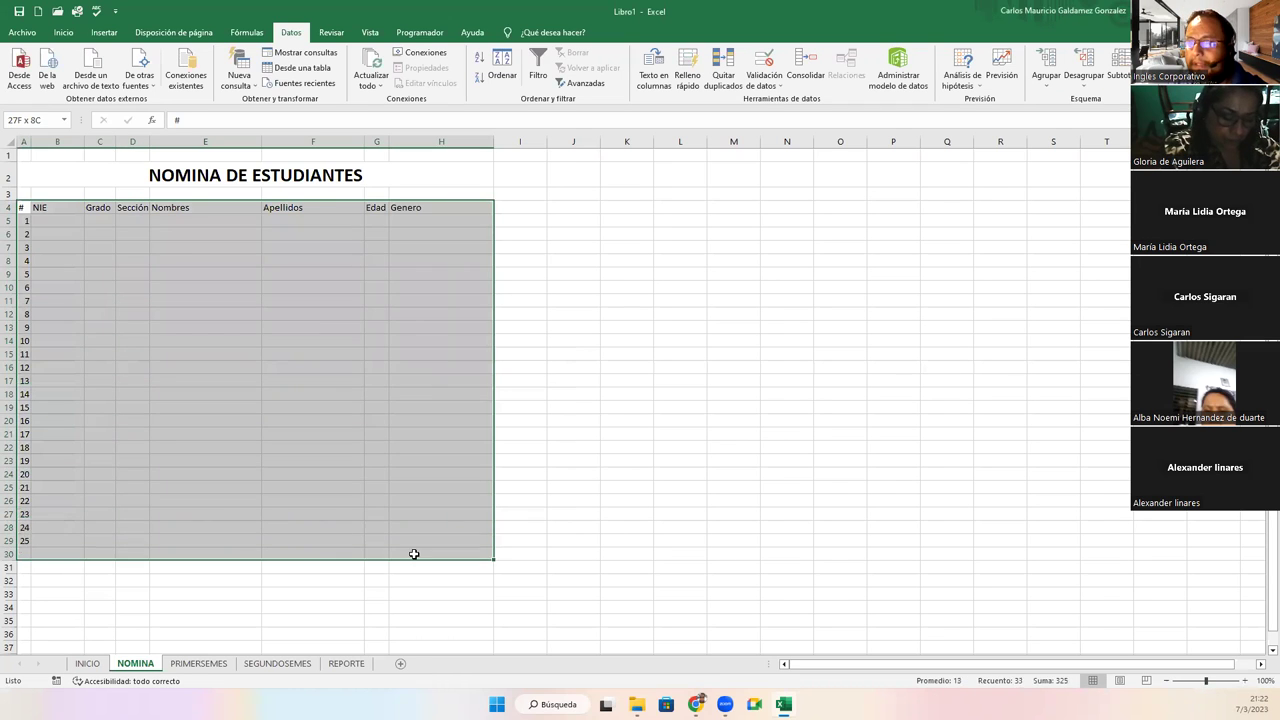
# Convert the roster A4:H29 into a table with a header row, Tabla1.
pyautogui.click(62, 33)
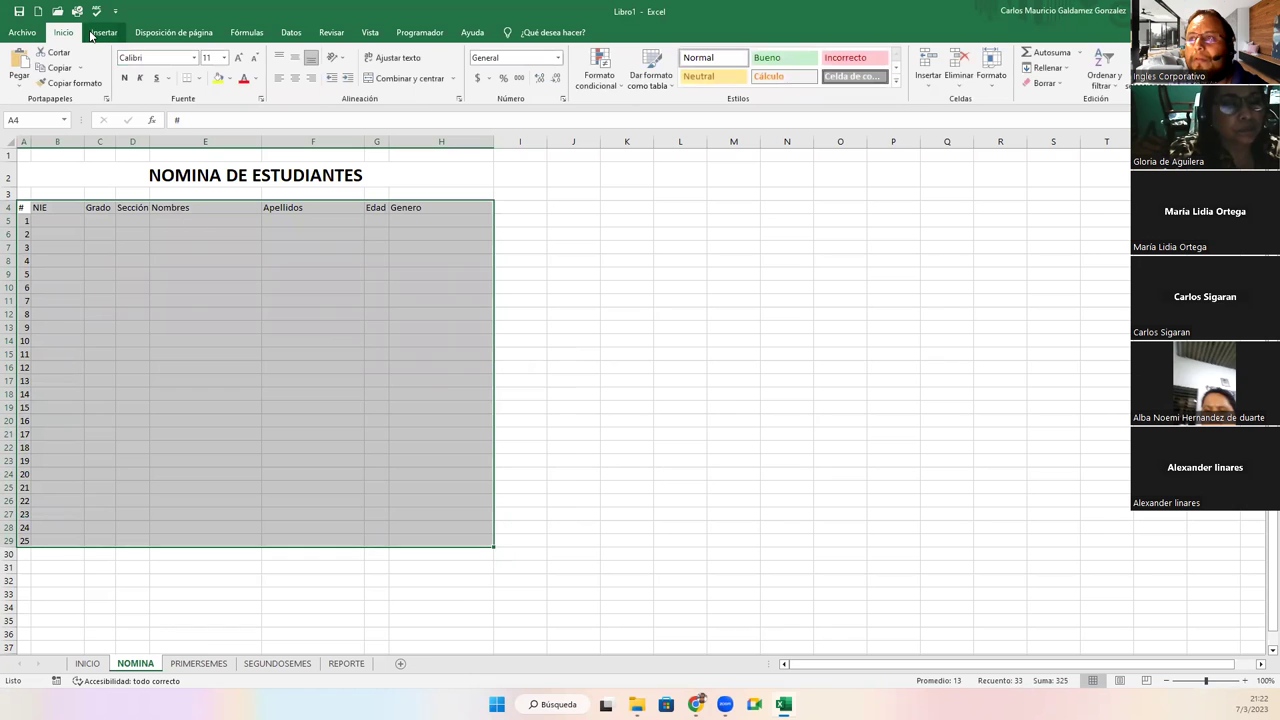
pyautogui.click(92, 35)
pyautogui.click(125, 70)
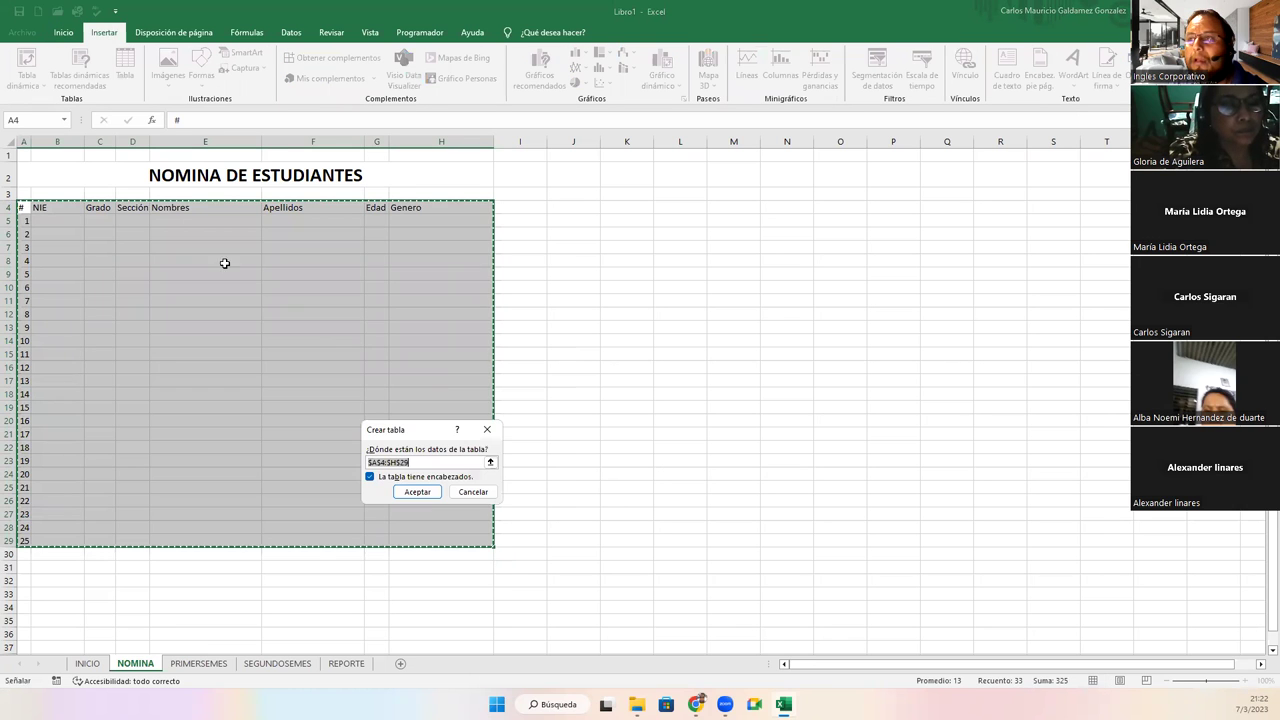
pyautogui.click(417, 492)
pyautogui.click(243, 389)
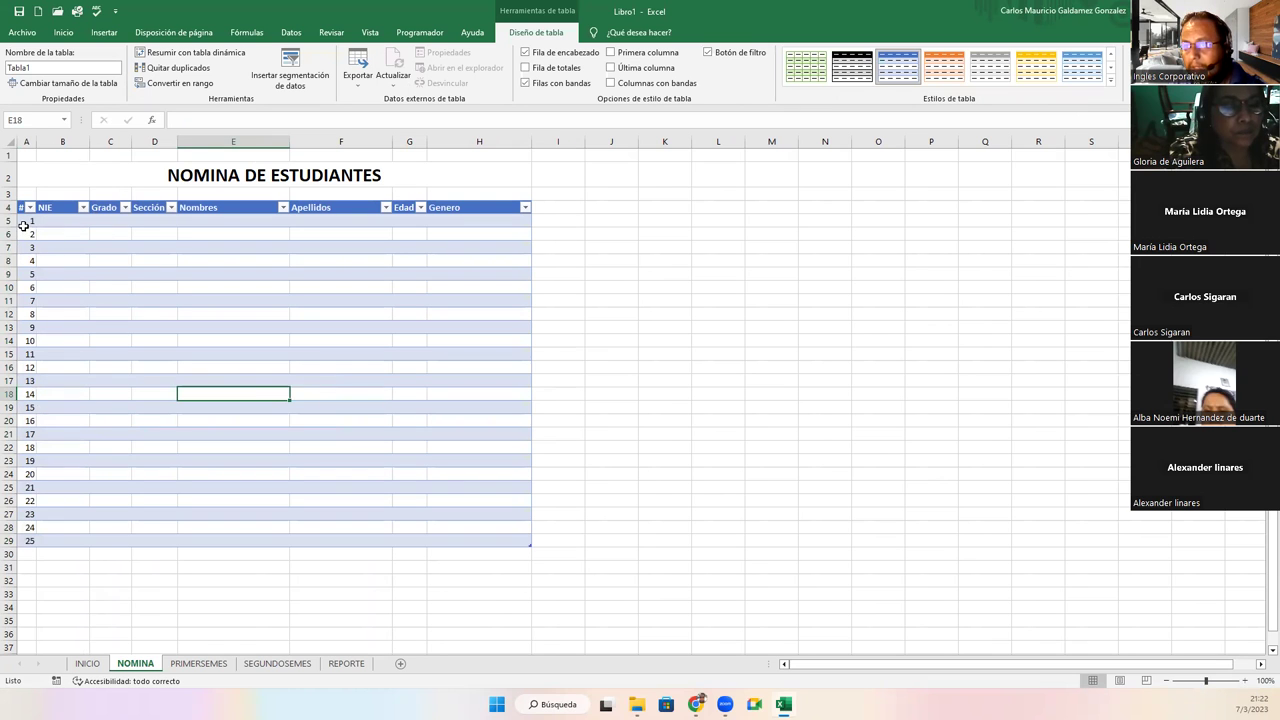
pyautogui.click(23, 224)
# Step through the NOMINA table's records in a data-entry form, then close it.
pyautogui.click(63, 32)
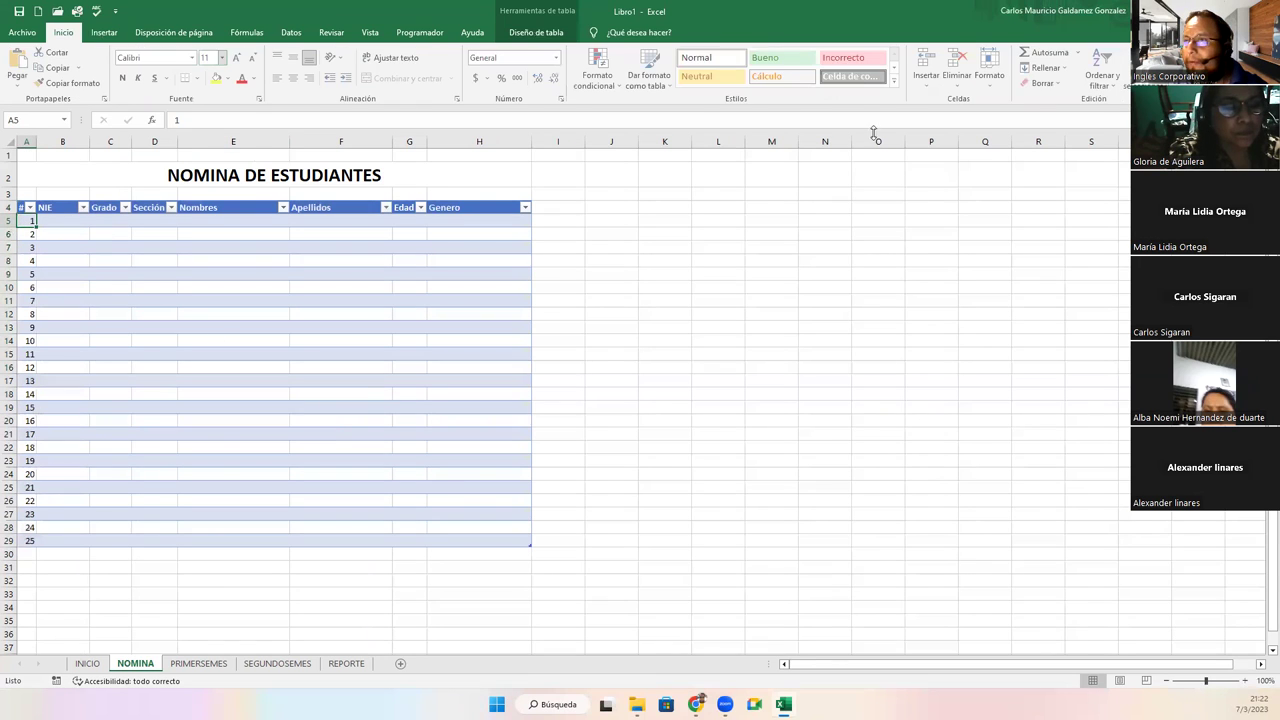
pyautogui.hotkey('alt', '4')
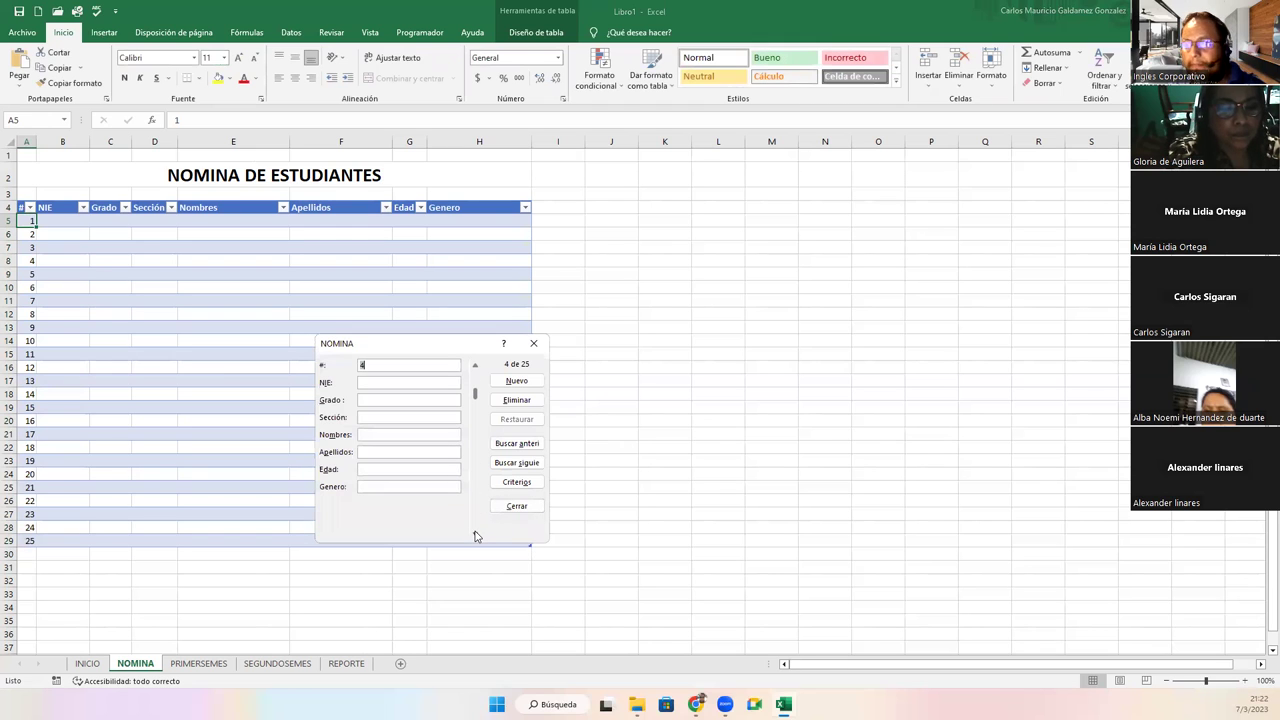
pyautogui.click(476, 536)
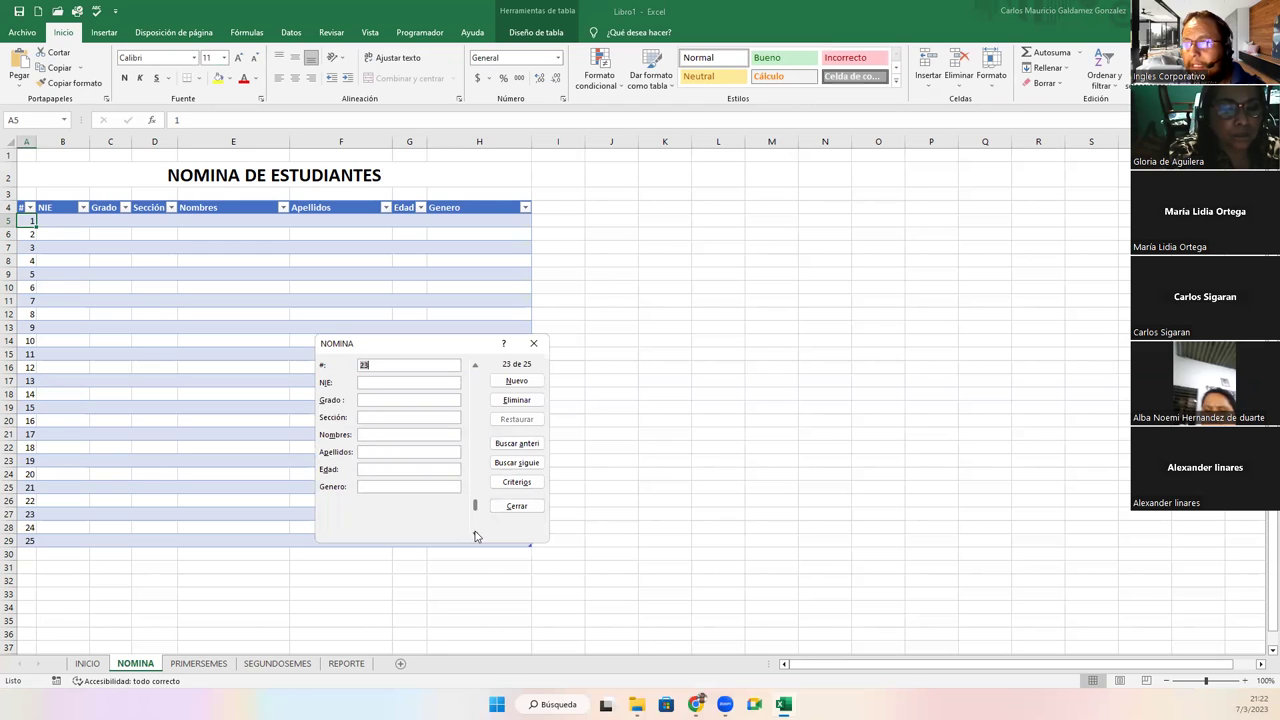
pyautogui.click(476, 536)
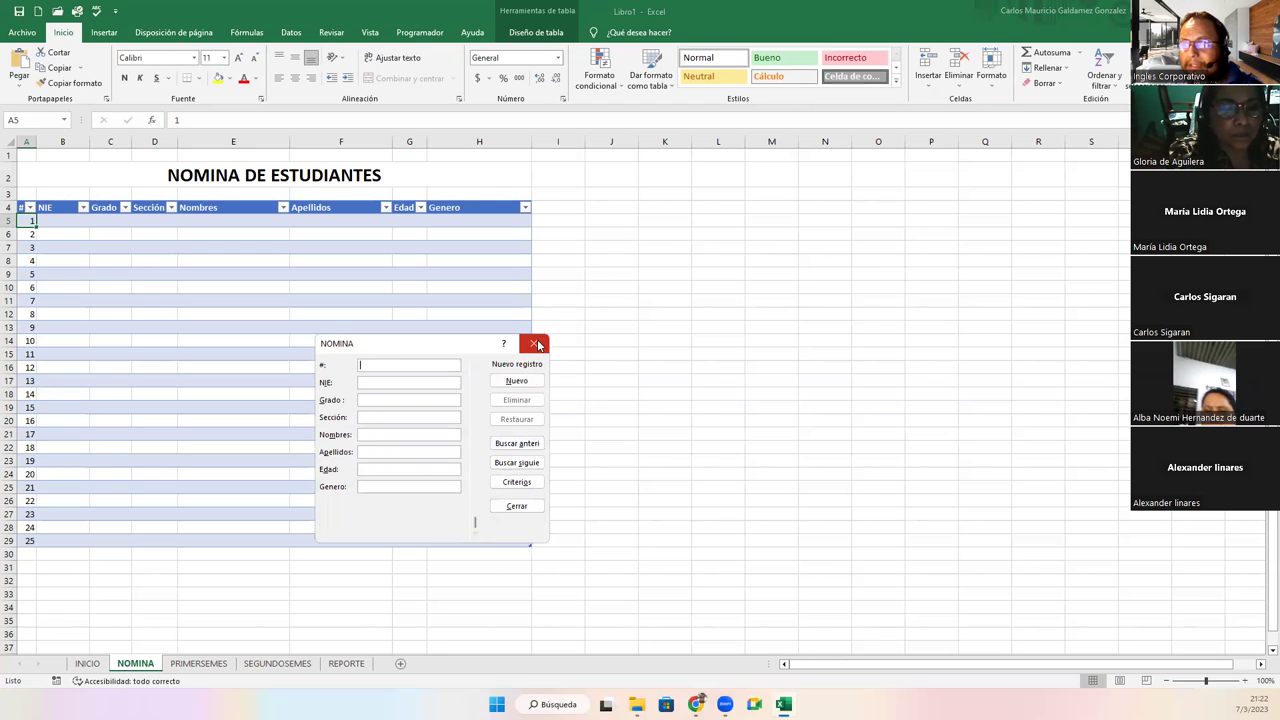
pyautogui.click(533, 345)
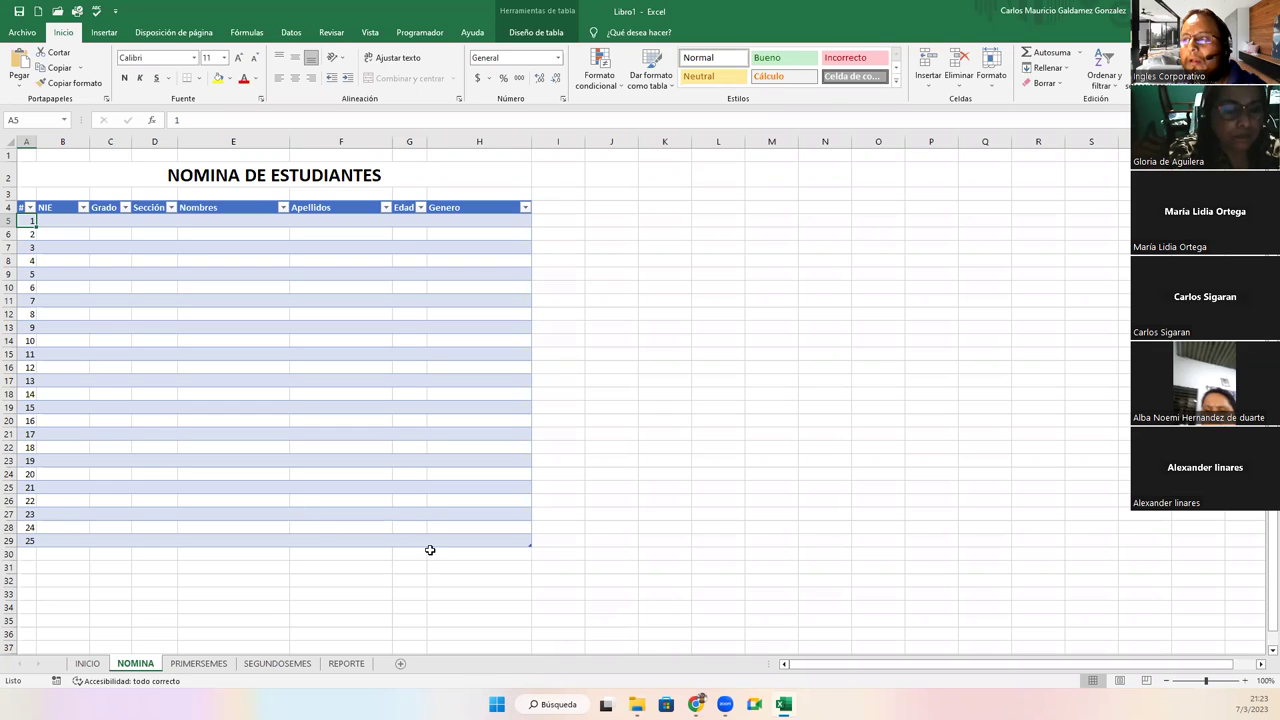
# Check the Edad and NIE columns (NIE 1 to 25) and select the Genero cells.
pyautogui.moveTo(403, 220); pyautogui.dragTo(420, 538)
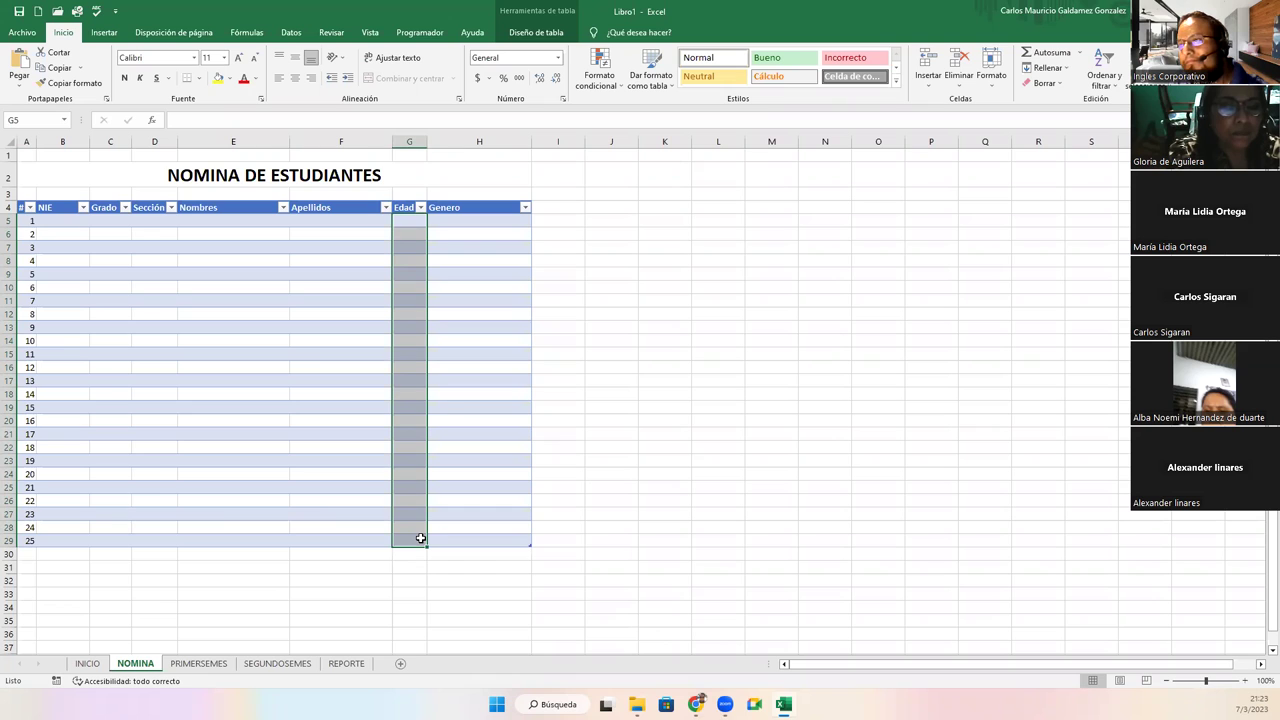
pyautogui.moveTo(29, 220); pyautogui.dragTo(29, 540)
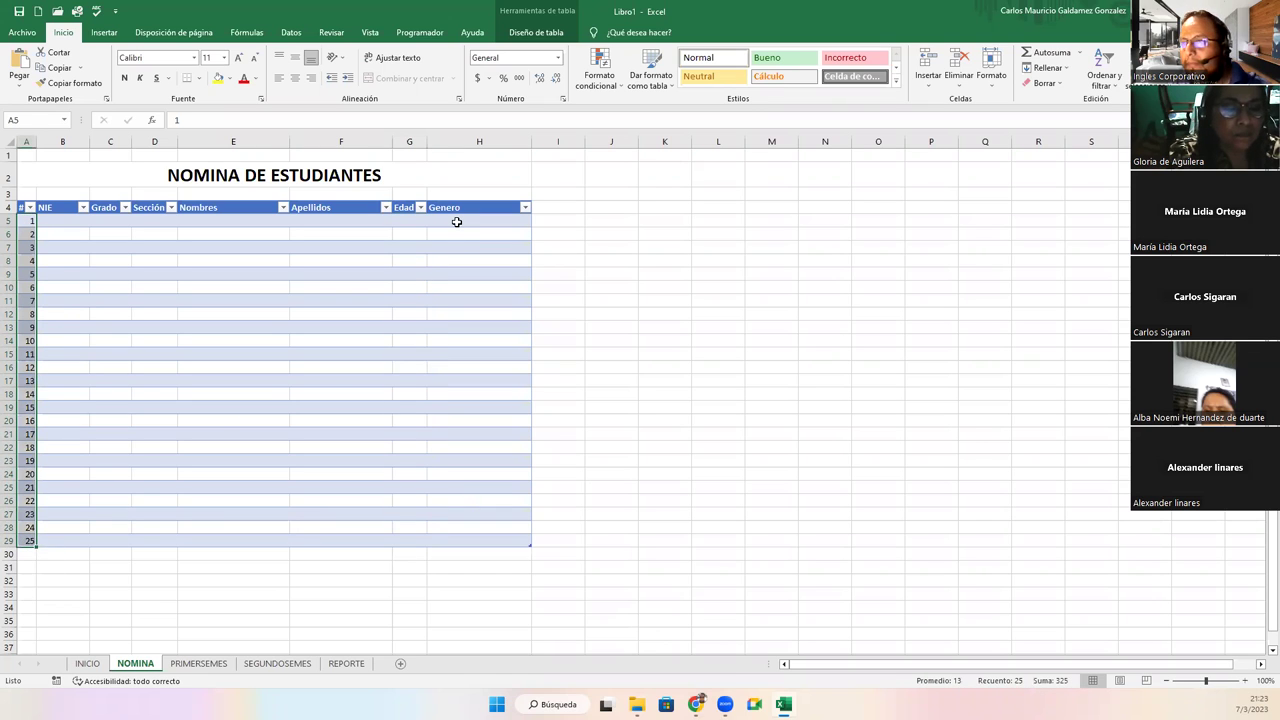
pyautogui.hotkey('ctrl', 'q')
pyautogui.moveTo(456, 221)
pyautogui.mouseDown()
pyautogui.moveTo(456, 521)
pyautogui.moveTo(470, 540)
pyautogui.mouseUp()
# Pick Masculino for the first student and Femenino for the second from the Genero dropdowns.
pyautogui.click(537, 222)
pyautogui.click(458, 234)
pyautogui.click(477, 236)
pyautogui.click(537, 234)
pyautogui.click(494, 254)
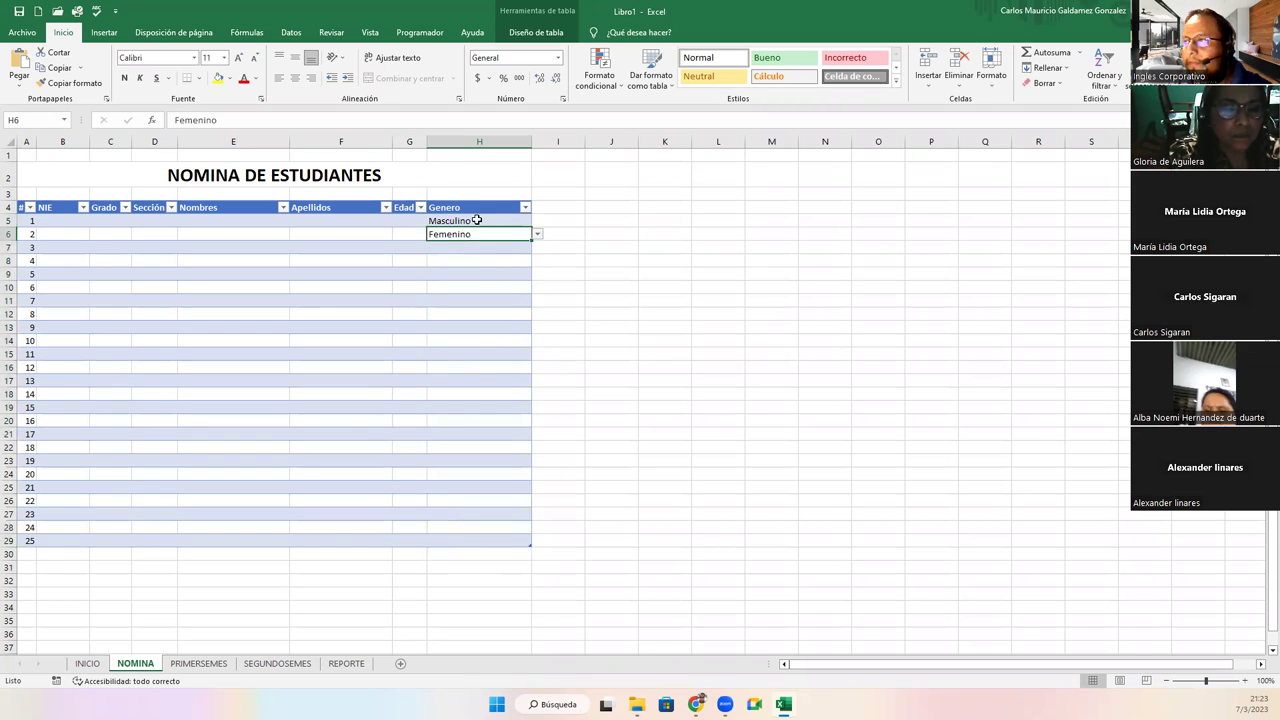
# Clear the test Genero entries and copy the whole student table A4:H29.
pyautogui.moveTo(477, 220); pyautogui.dragTo(478, 527)
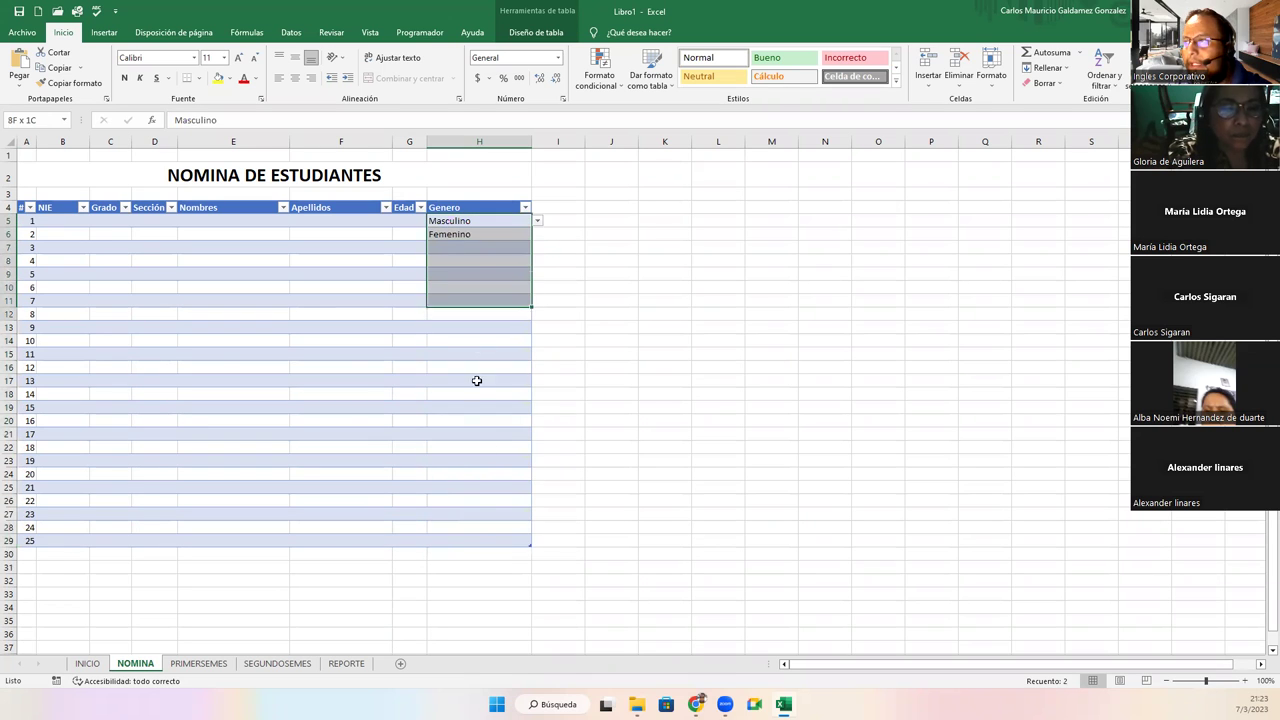
pyautogui.click(470, 314)
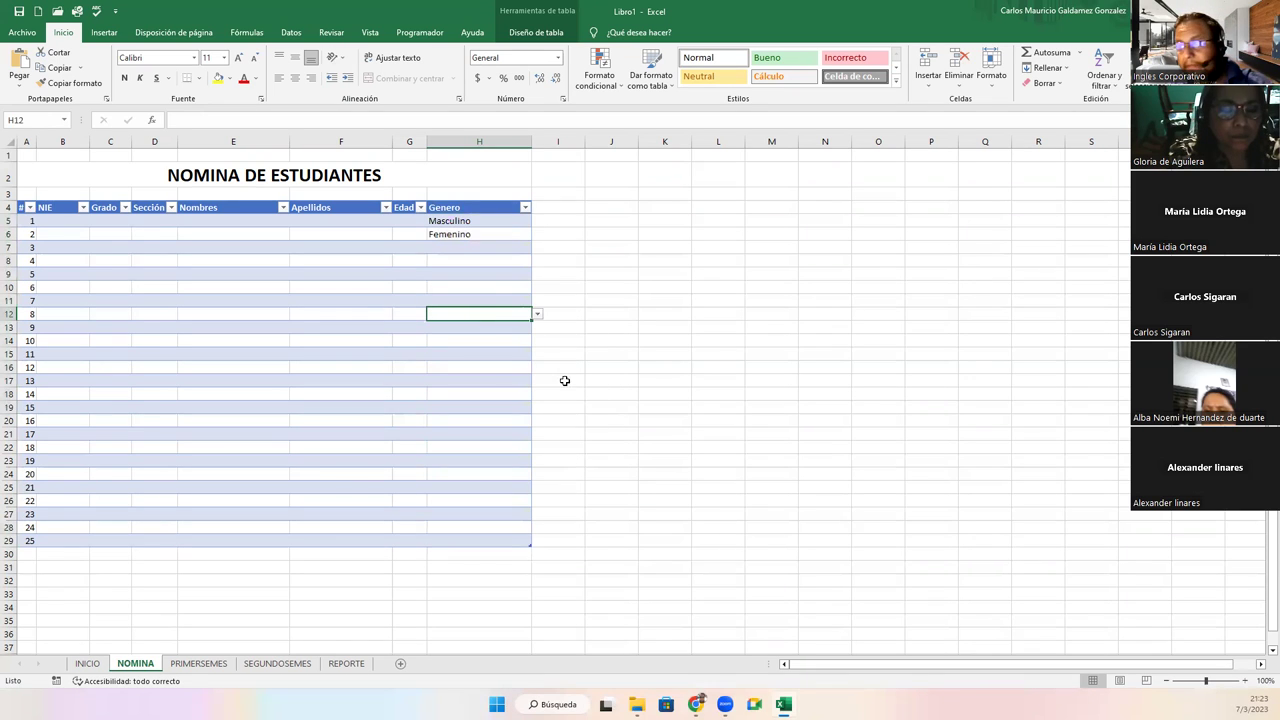
pyautogui.click(459, 235)
pyautogui.hotkey('ctrl', 'space')
pyautogui.press('Delete')
pyautogui.click(456, 262)
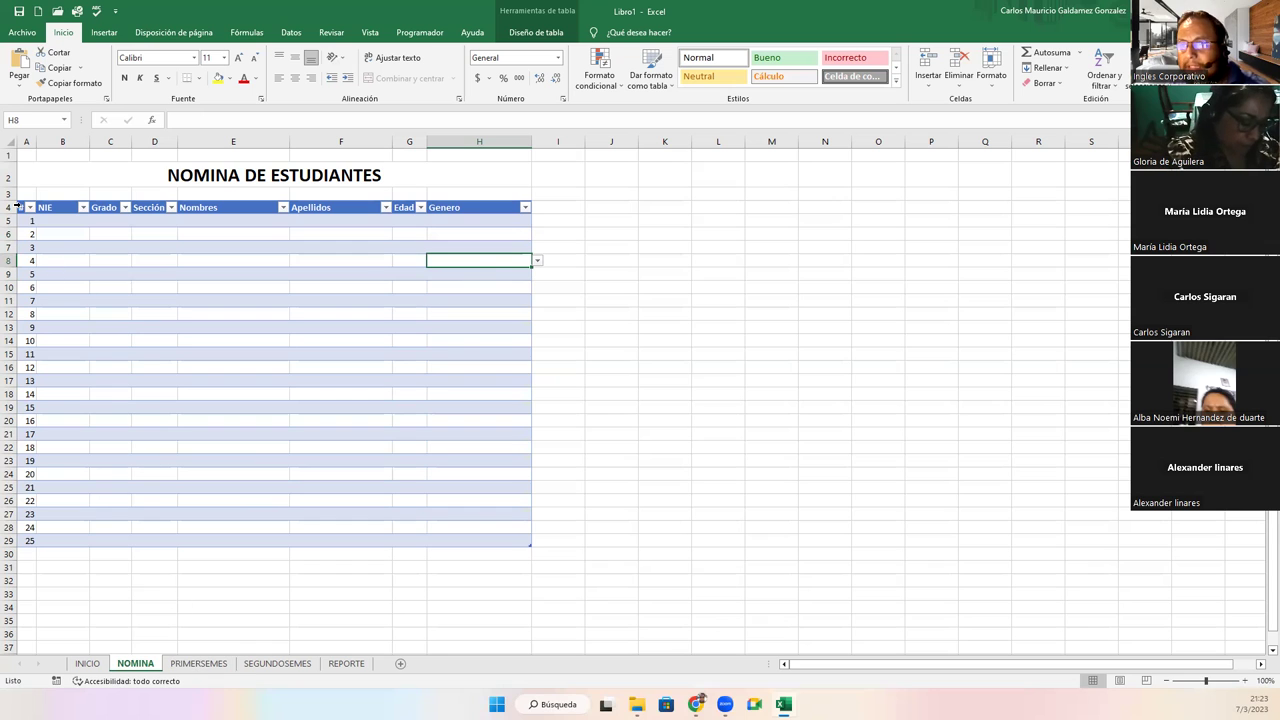
pyautogui.moveTo(24, 207)
pyautogui.mouseDown()
pyautogui.moveTo(191, 487)
pyautogui.moveTo(466, 546)
pyautogui.mouseUp()
pyautogui.hotkey('ctrl', 'c')
# Place the copied student table on the PRIMERSEMES sheet.
pyautogui.click(199, 664)
pyautogui.click(31, 207)
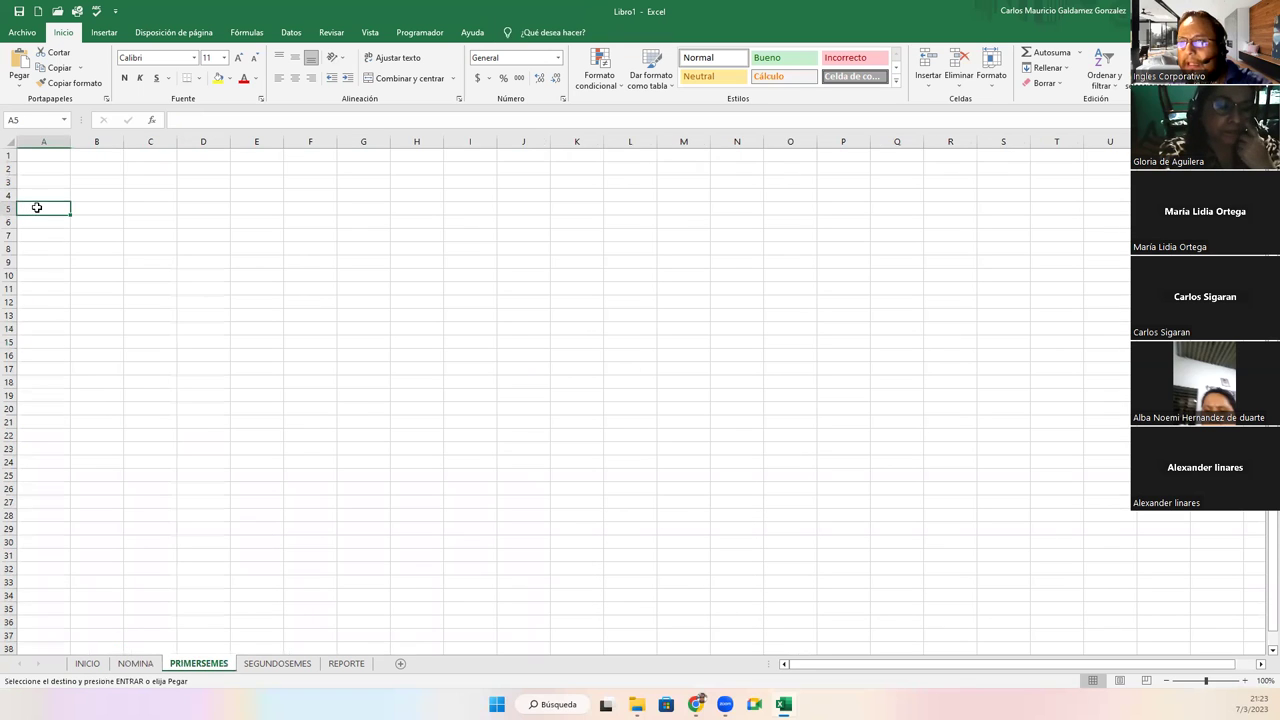
pyautogui.click(135, 664)
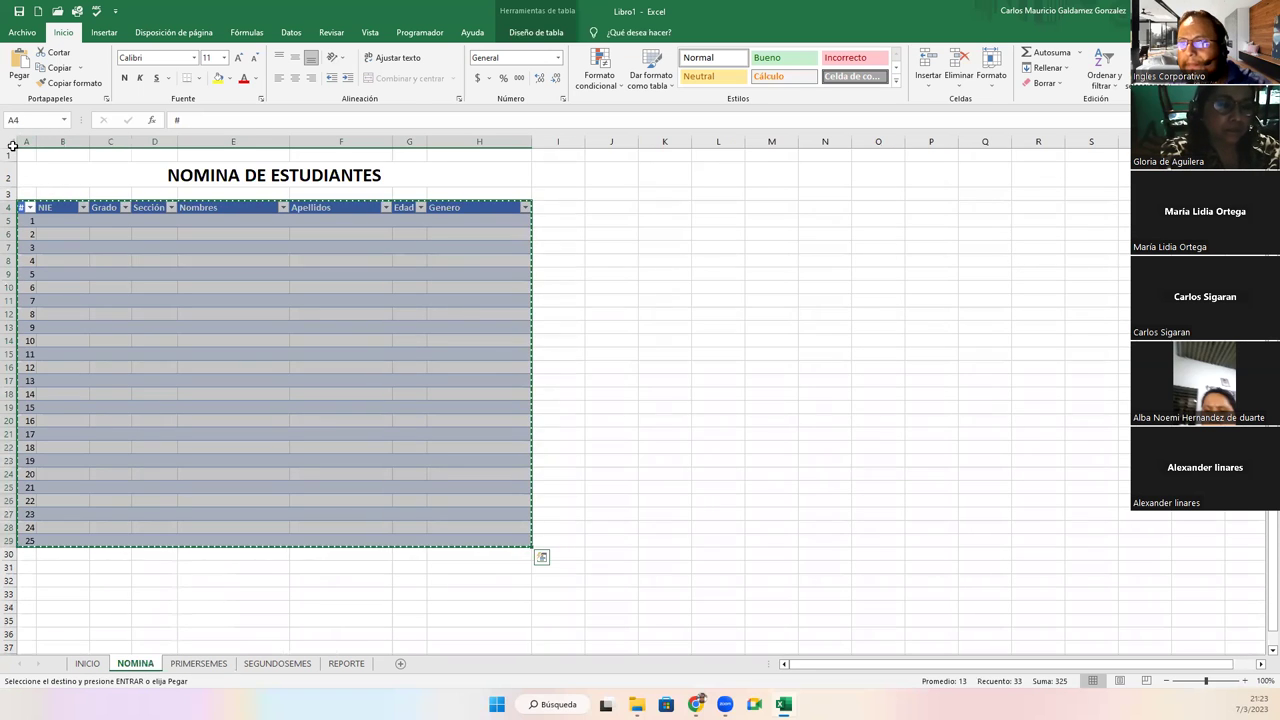
pyautogui.click(10, 145)
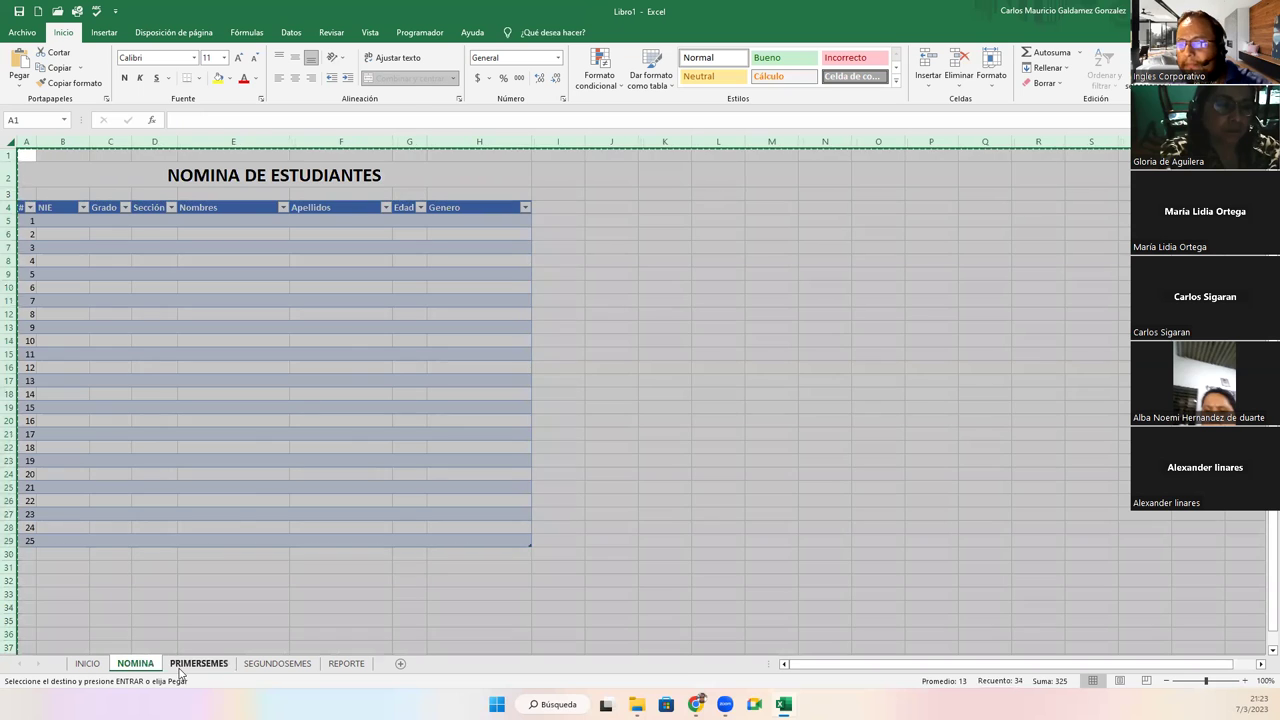
pyautogui.click(199, 664)
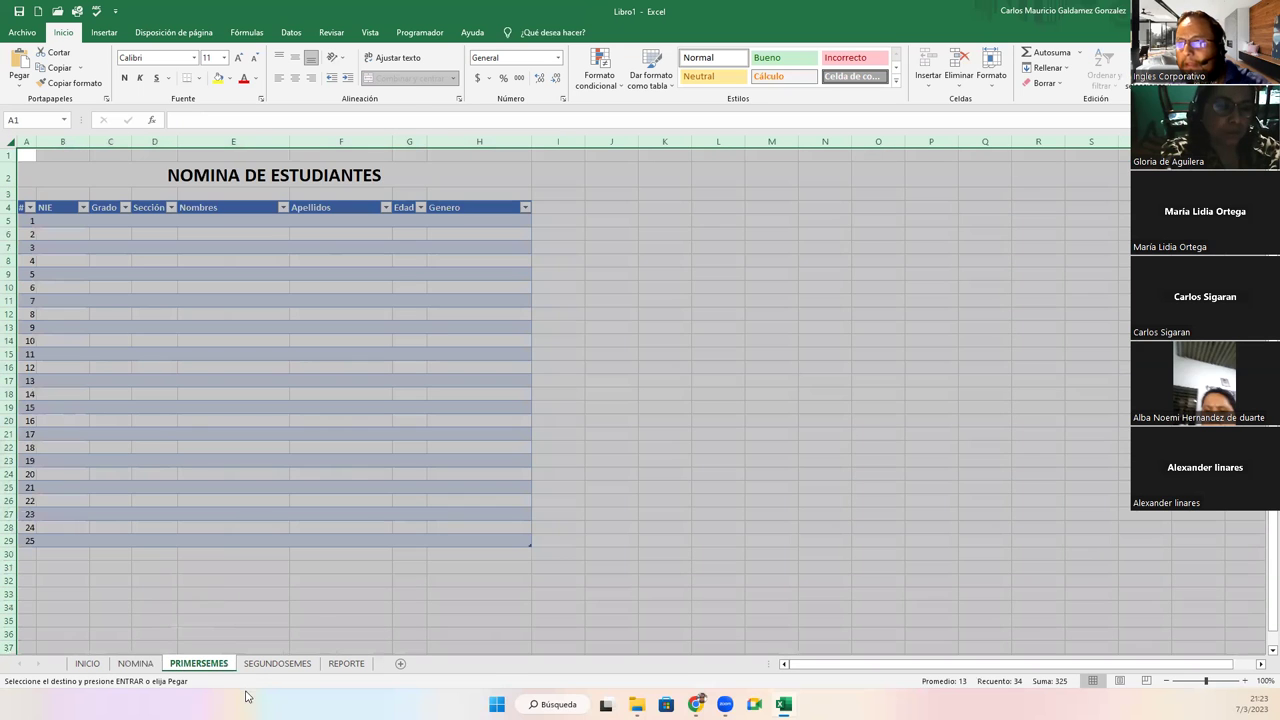
# Paste the student table into the SEGUNDOSEMES sheet.
pyautogui.click(277, 663)
pyautogui.click(11, 145)
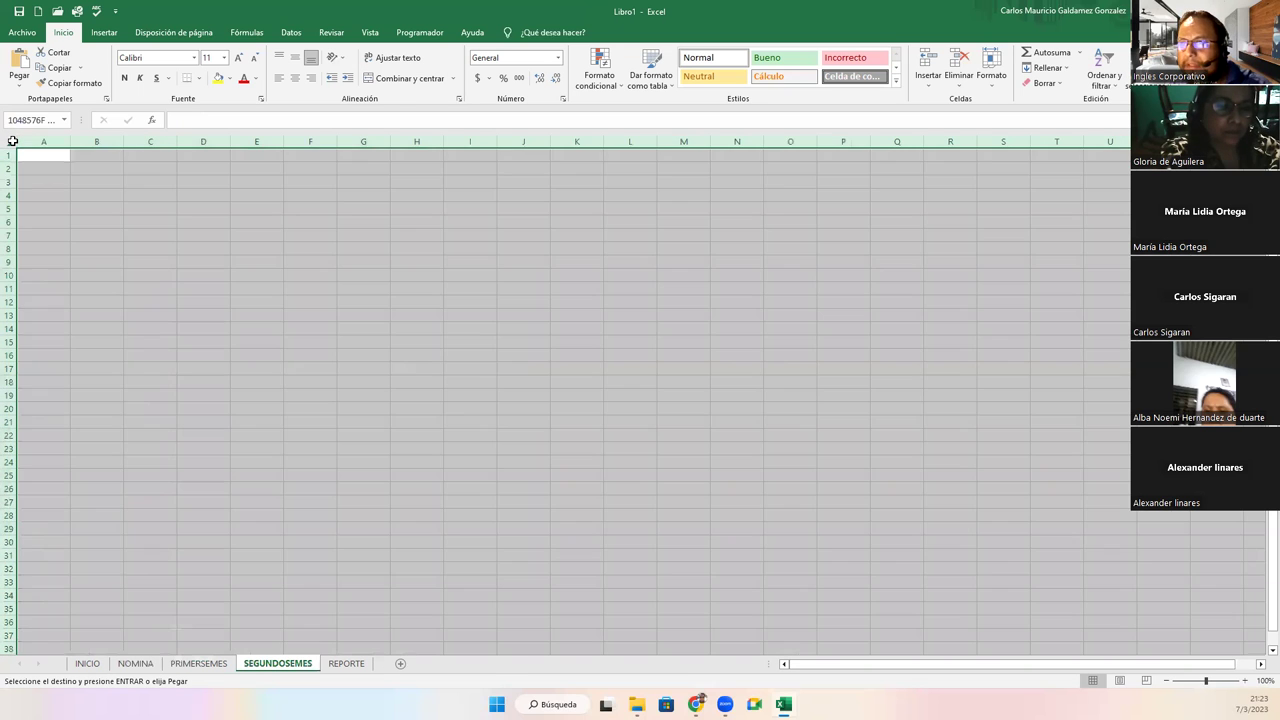
pyautogui.hotkey('ctrl', 'v')
pyautogui.click(207, 666)
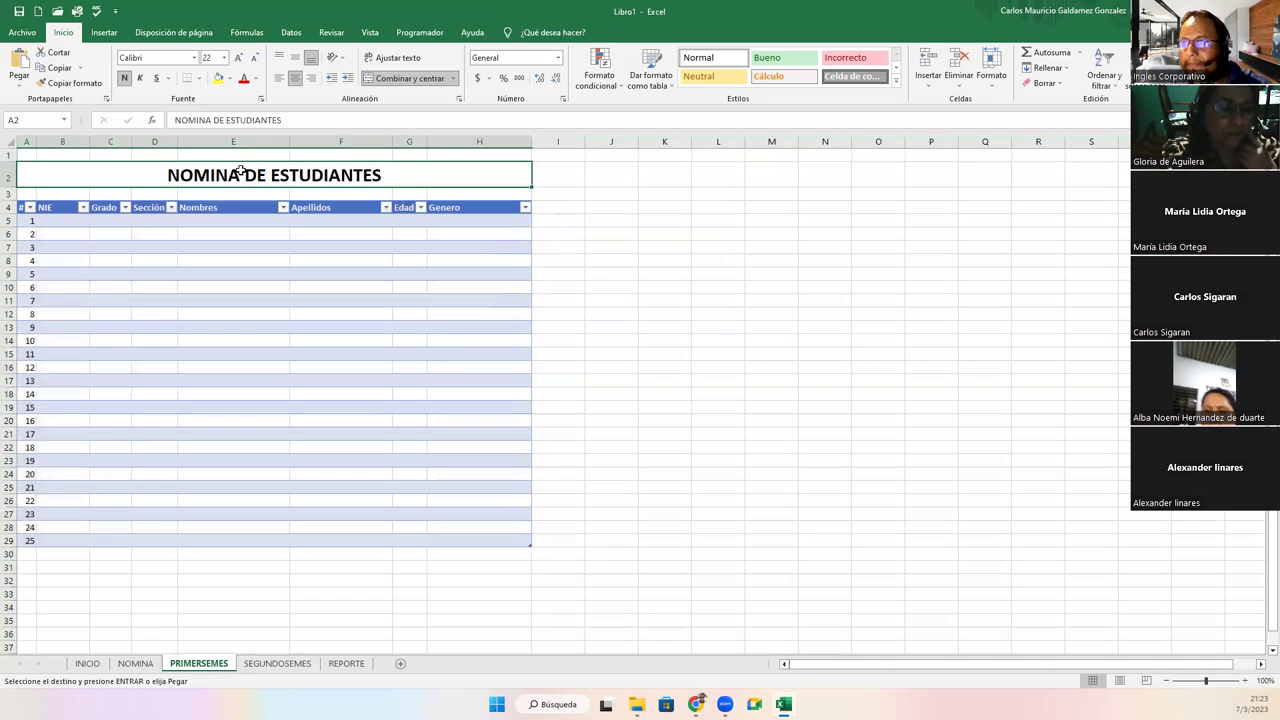
# Replace the NOMINA DE ESTUDIANTES title with PRIMER TRIMESTR.
pyautogui.click(245, 177)
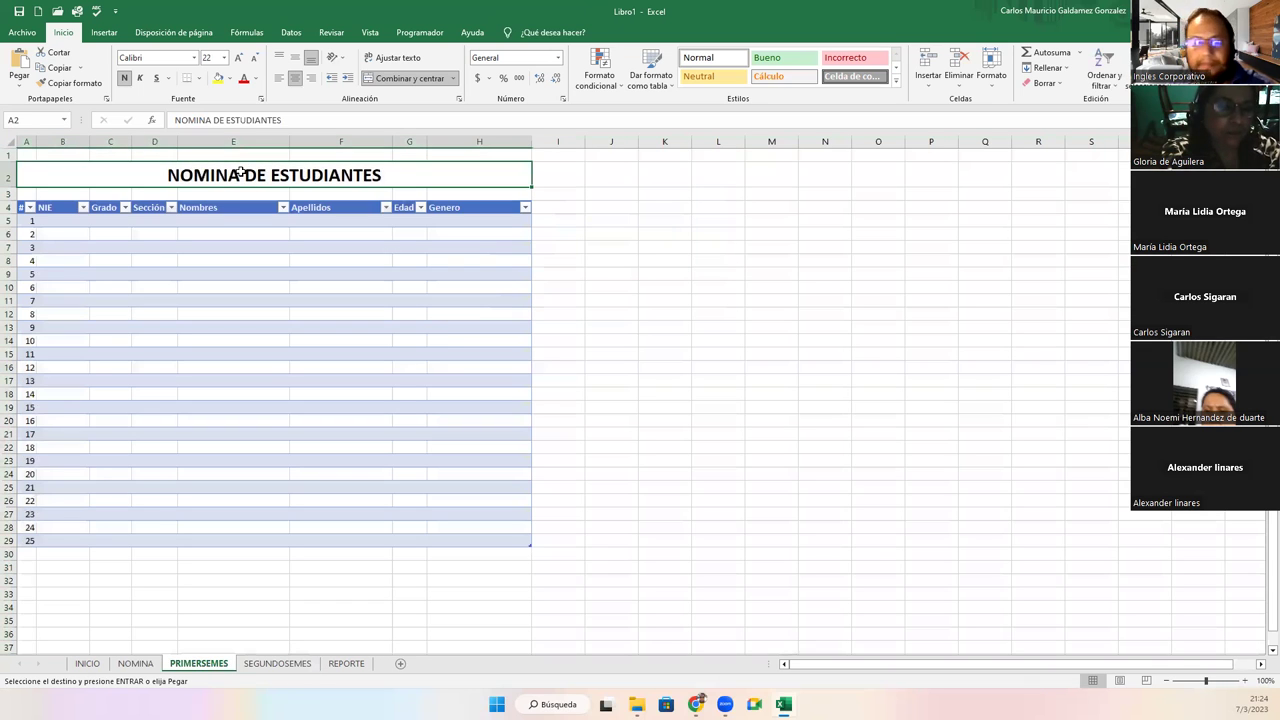
pyautogui.write('prim')
pyautogui.press('BackSpace')
pyautogui.press('BackSpace')
pyautogui.press('BackSpace')
pyautogui.press('BackSpace')
pyautogui.write('PRIMER TRIMESTR')
pyautogui.hotkey('ctrl', 'Return')
pyautogui.press('Return')
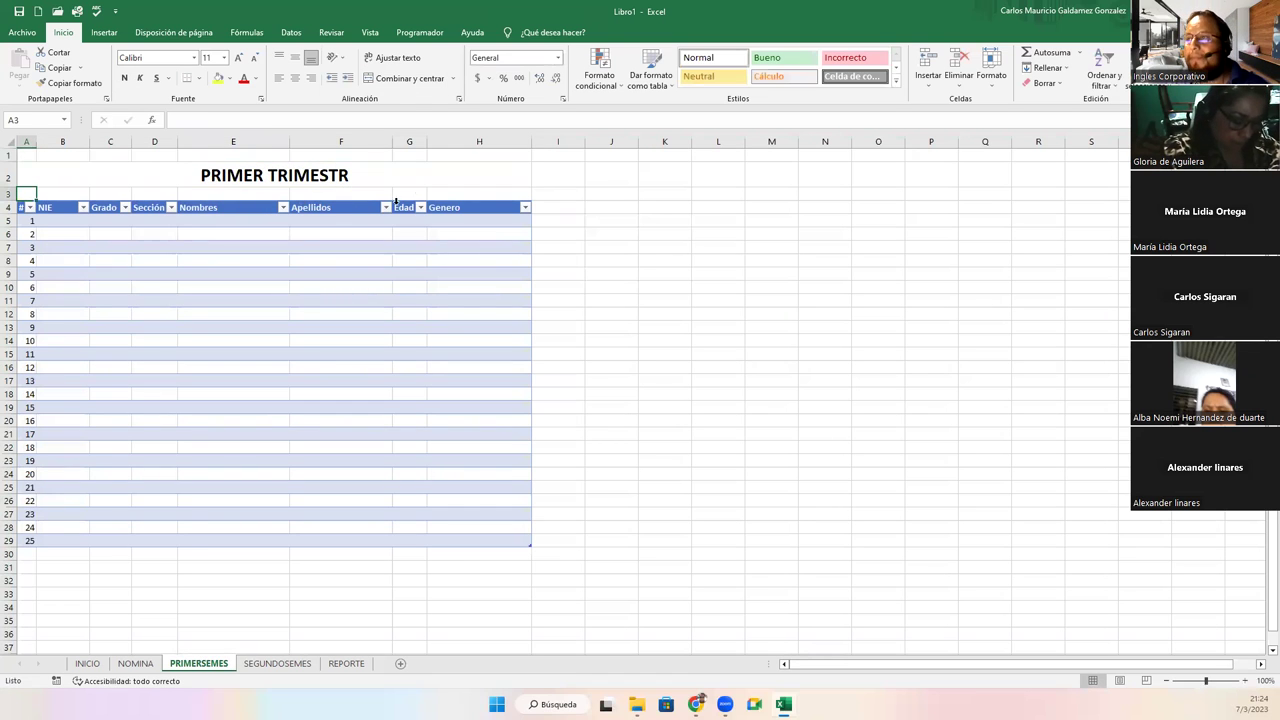
# Delete the Edad and Genero columns from the PRIMERSEMES table.
pyautogui.rightClick(409, 141)
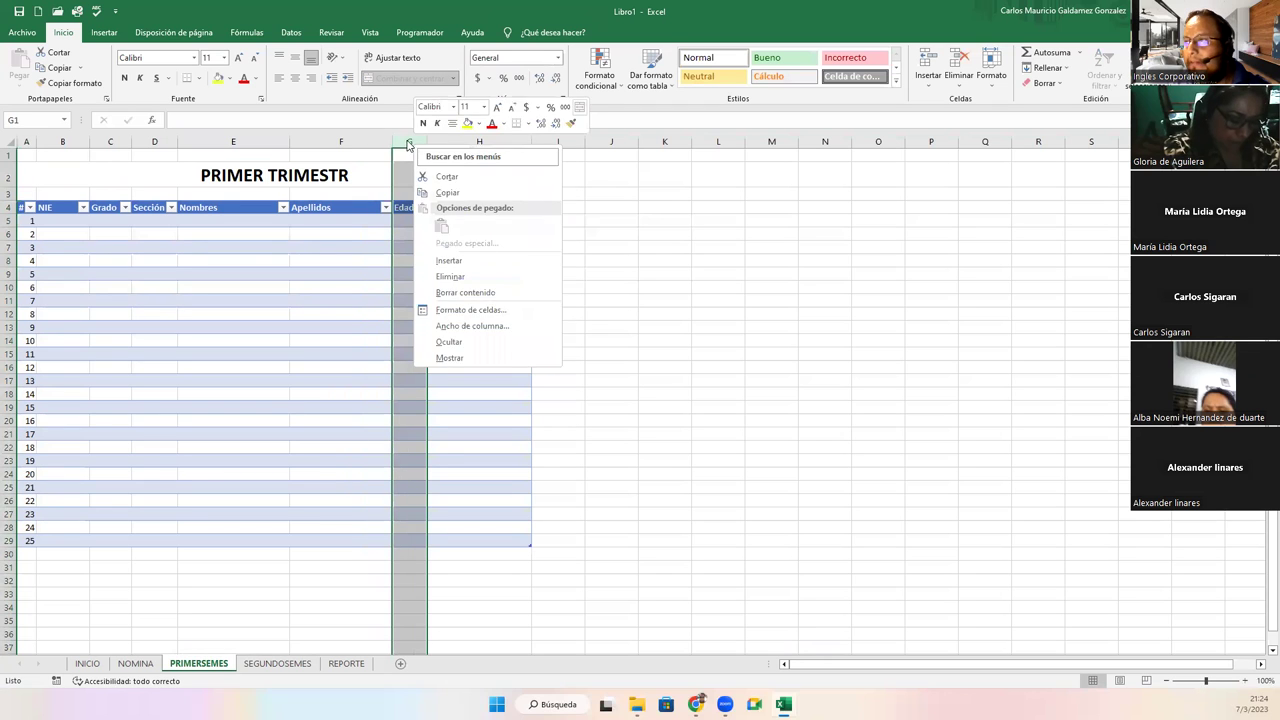
pyautogui.press('Escape')
pyautogui.moveTo(453, 141); pyautogui.dragTo(412, 141)
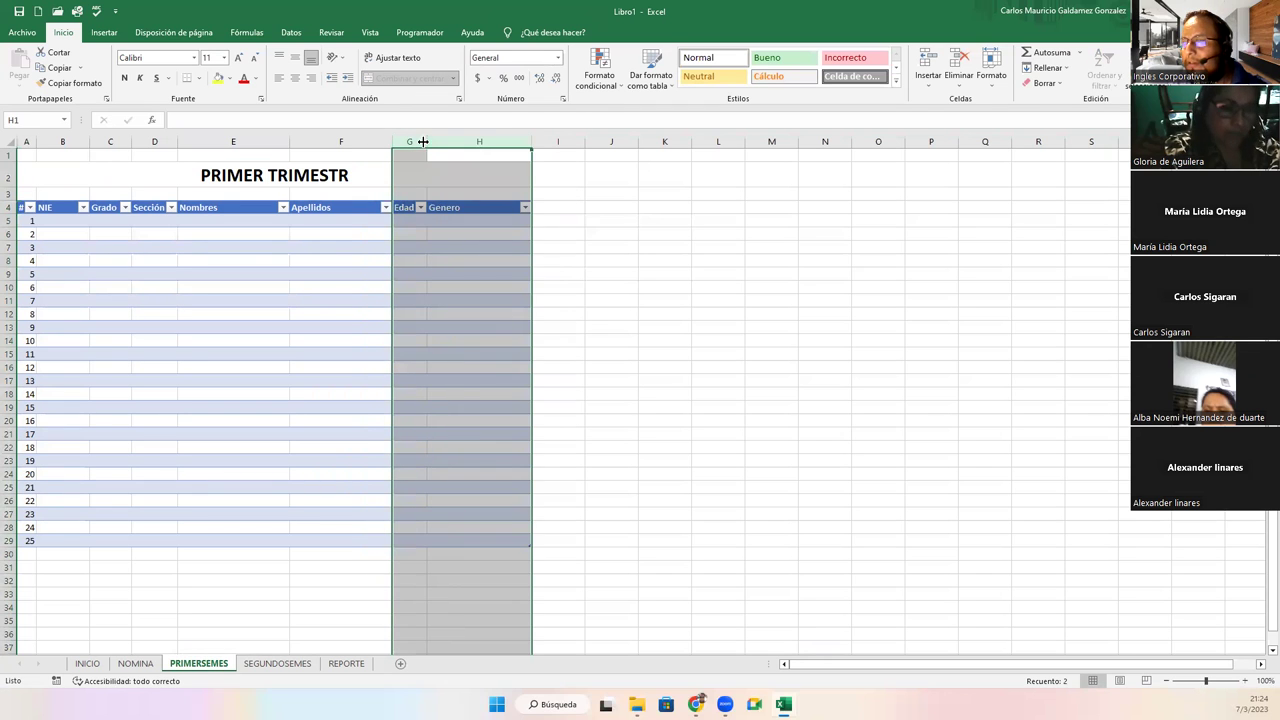
pyautogui.rightClick(428, 145)
pyautogui.click(474, 279)
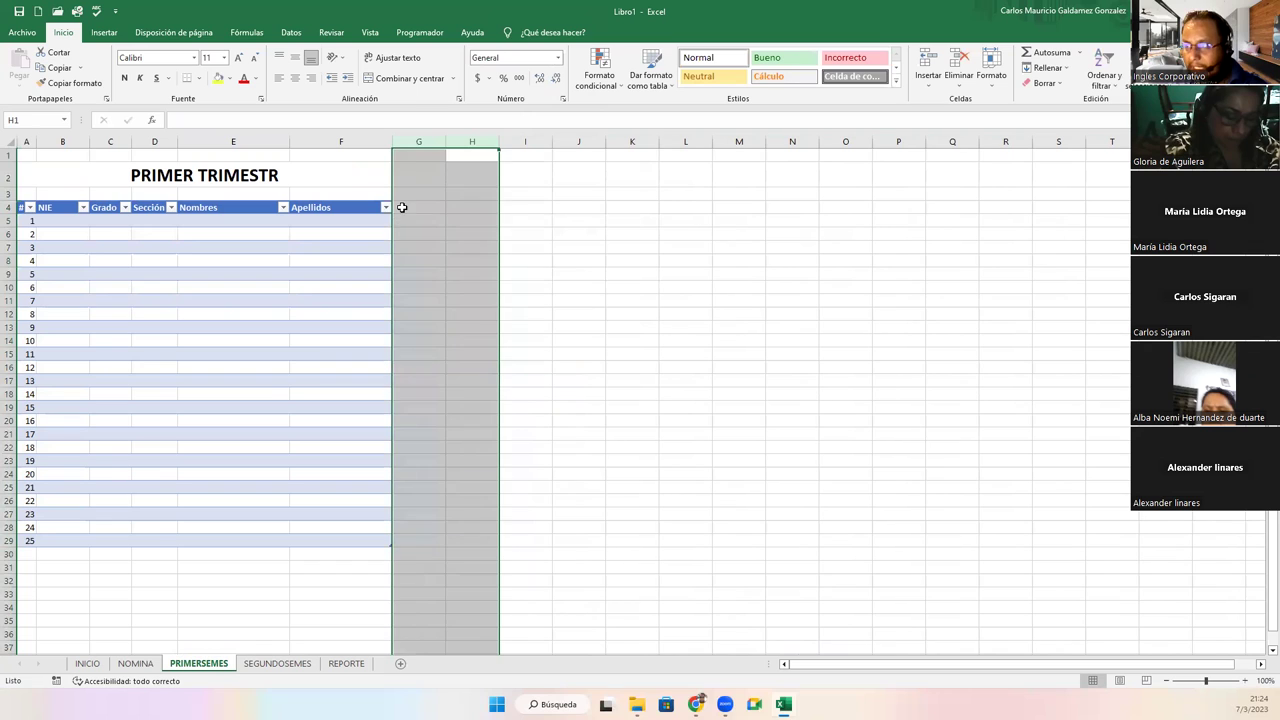
pyautogui.click(400, 207)
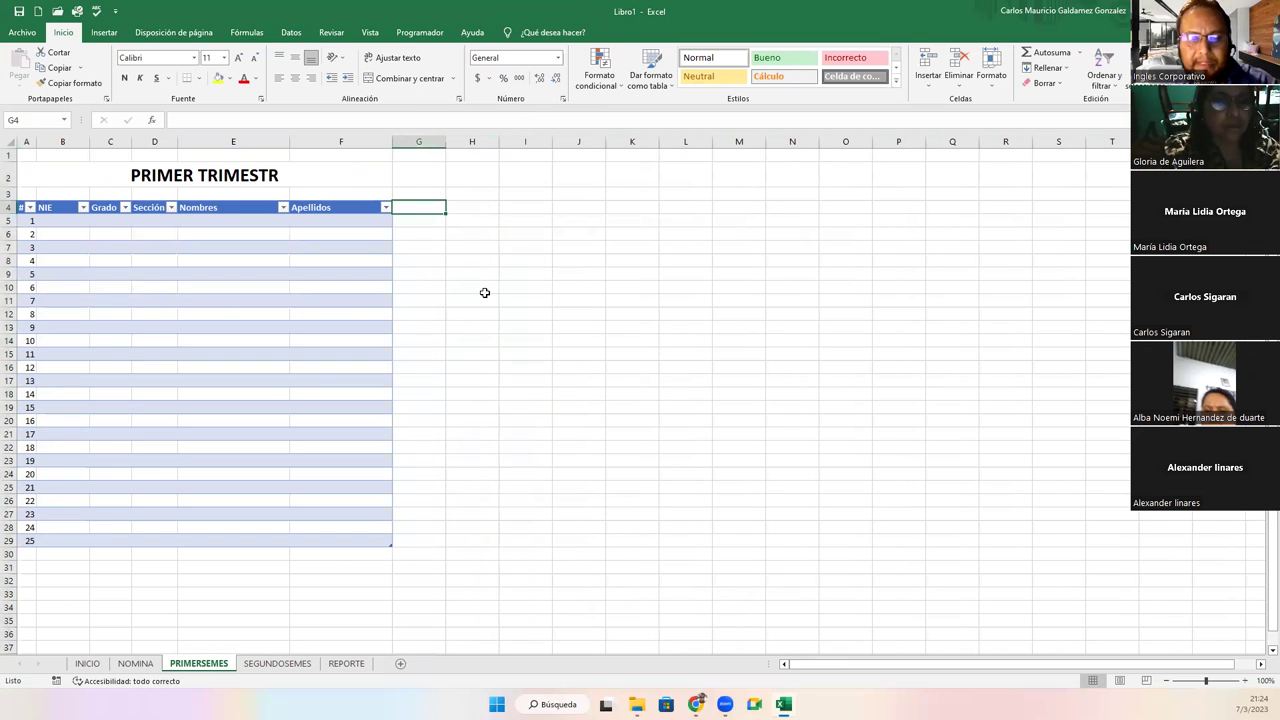
# Add headers ACT1_1, ACT2_1 and PO_1 after Apellidos.
pyautogui.write('ACT1_1')
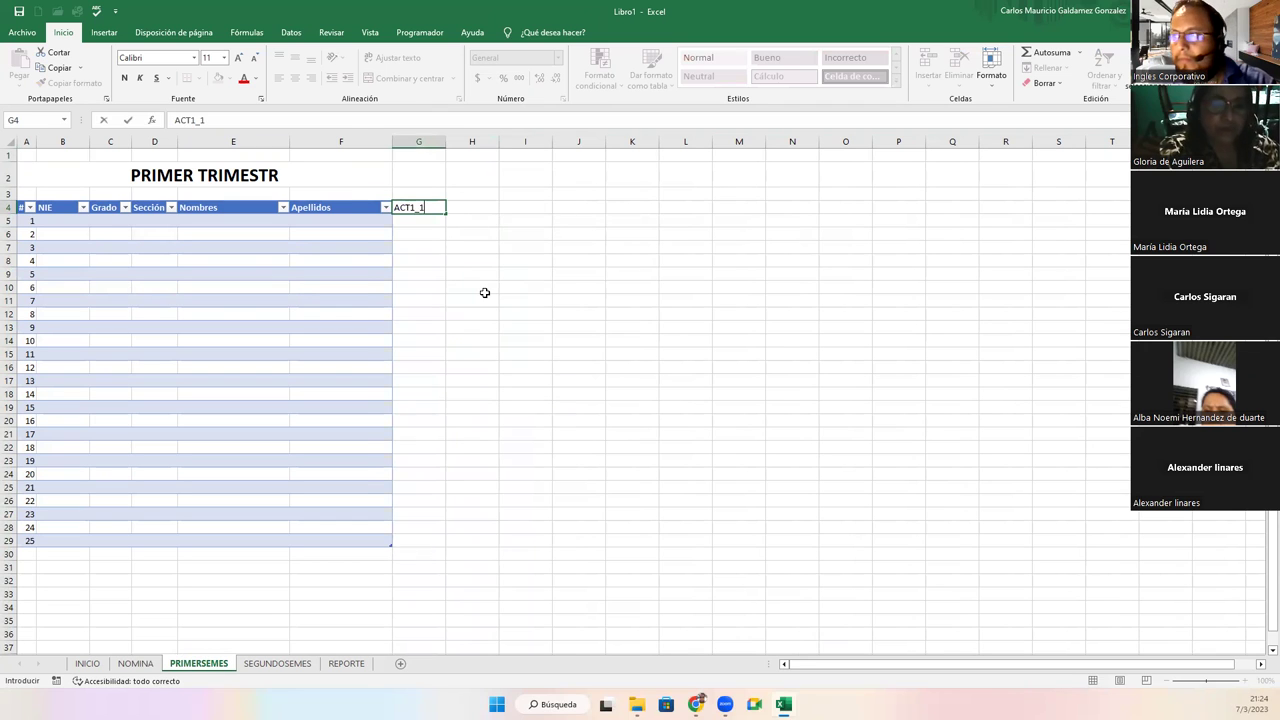
pyautogui.press('Tab')
pyautogui.write('ACT')
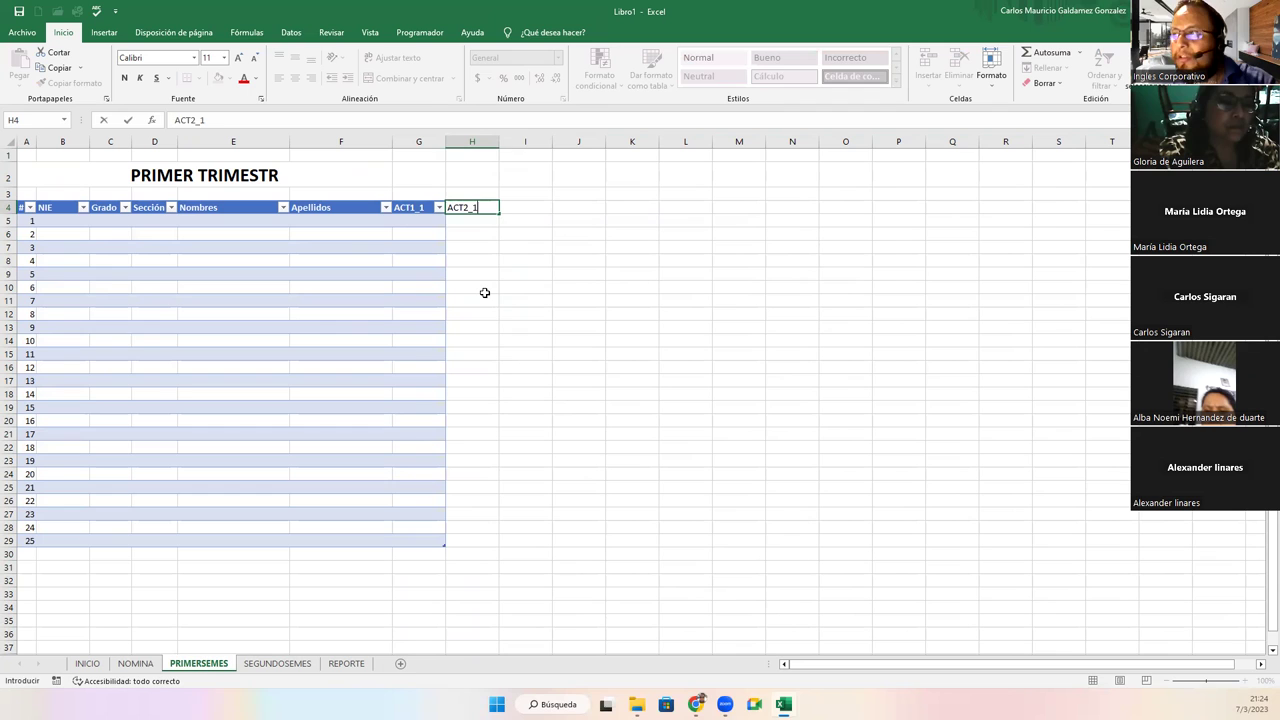
pyautogui.press('Tab')
pyautogui.write('P')
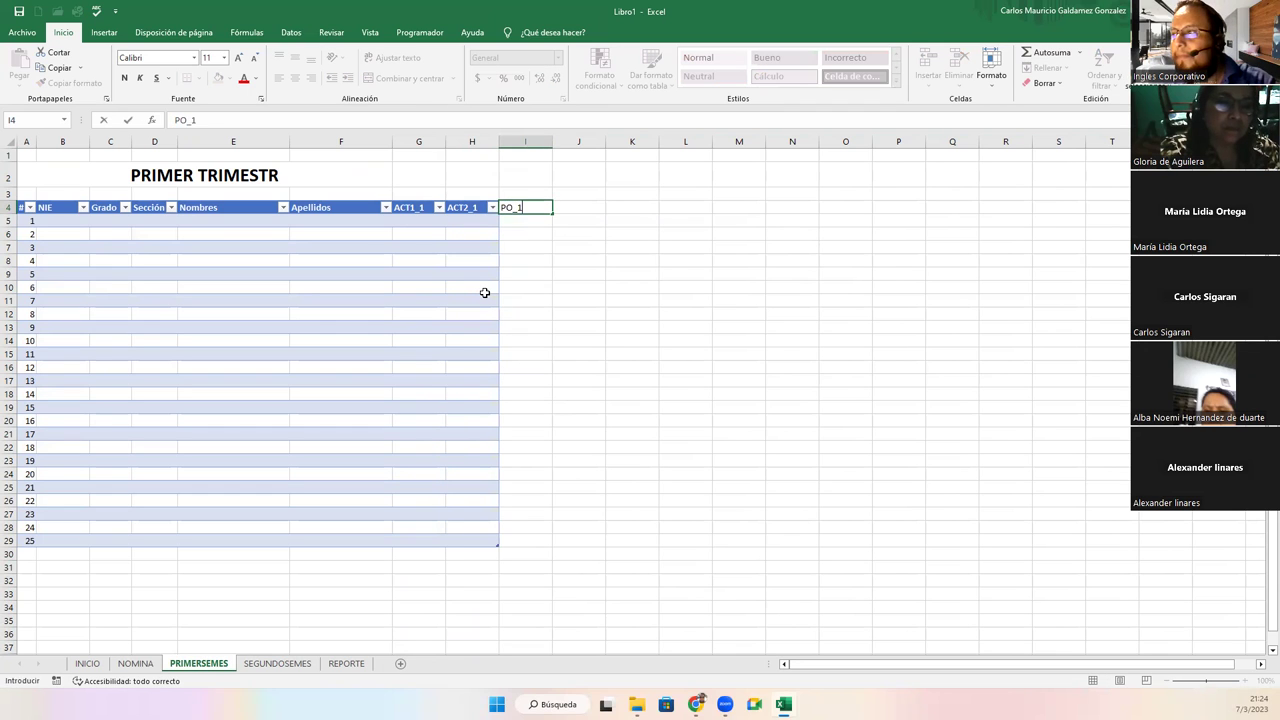
pyautogui.press('Tab')
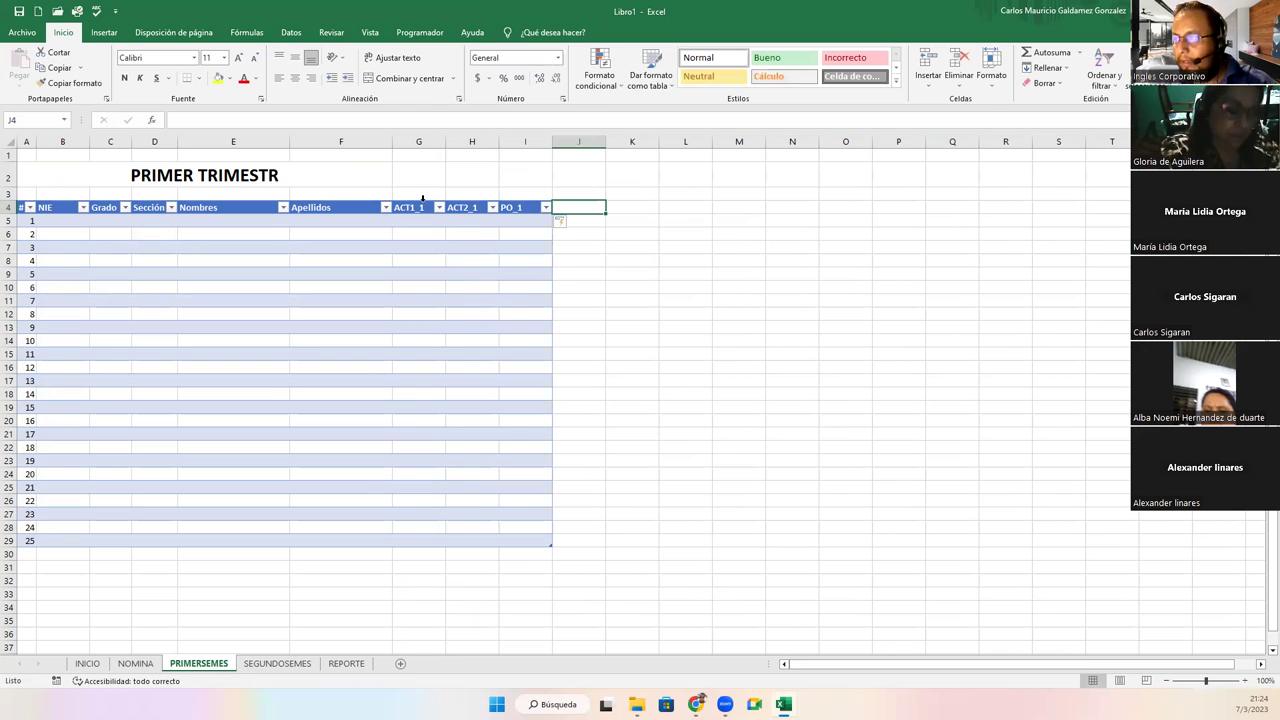
# Copy the three activity headers and paste two more sets to the right.
pyautogui.moveTo(420, 207); pyautogui.dragTo(530, 207)
pyautogui.hotkey('ctrl', 'c')
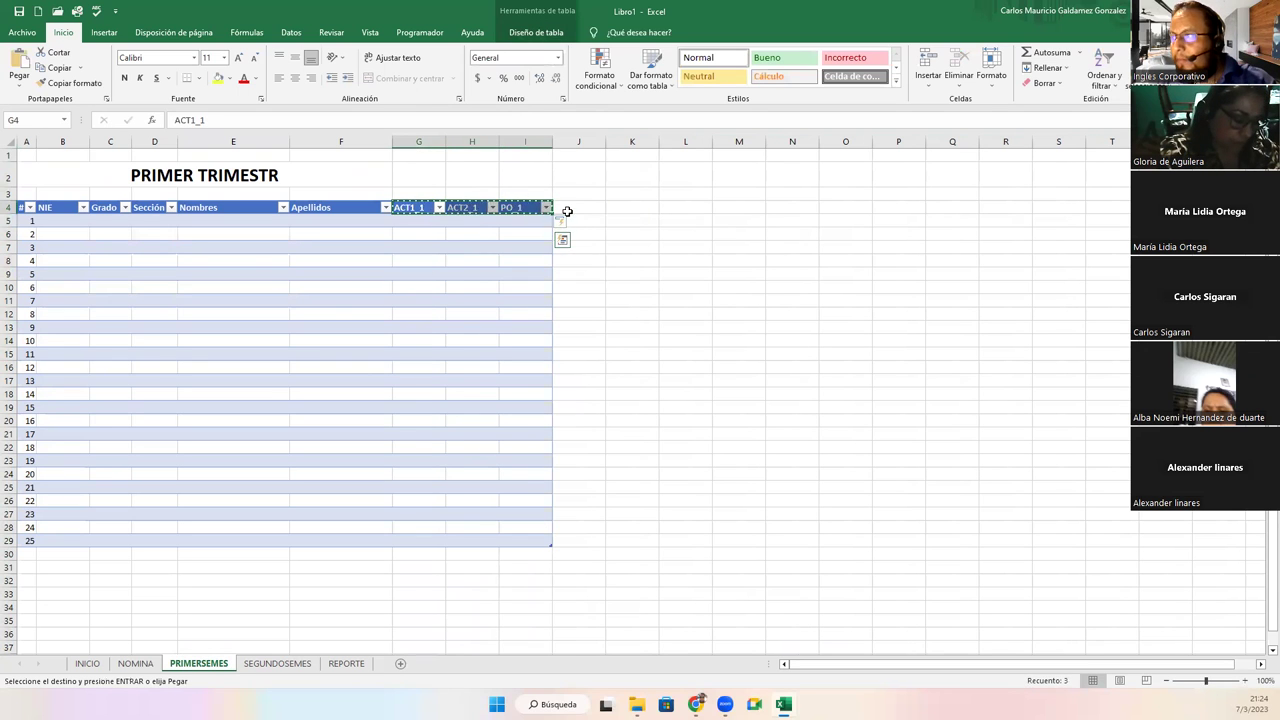
pyautogui.click(570, 210)
pyautogui.hotkey('ctrl', 'v')
pyautogui.click(725, 207)
pyautogui.hotkey('ctrl', 'v')
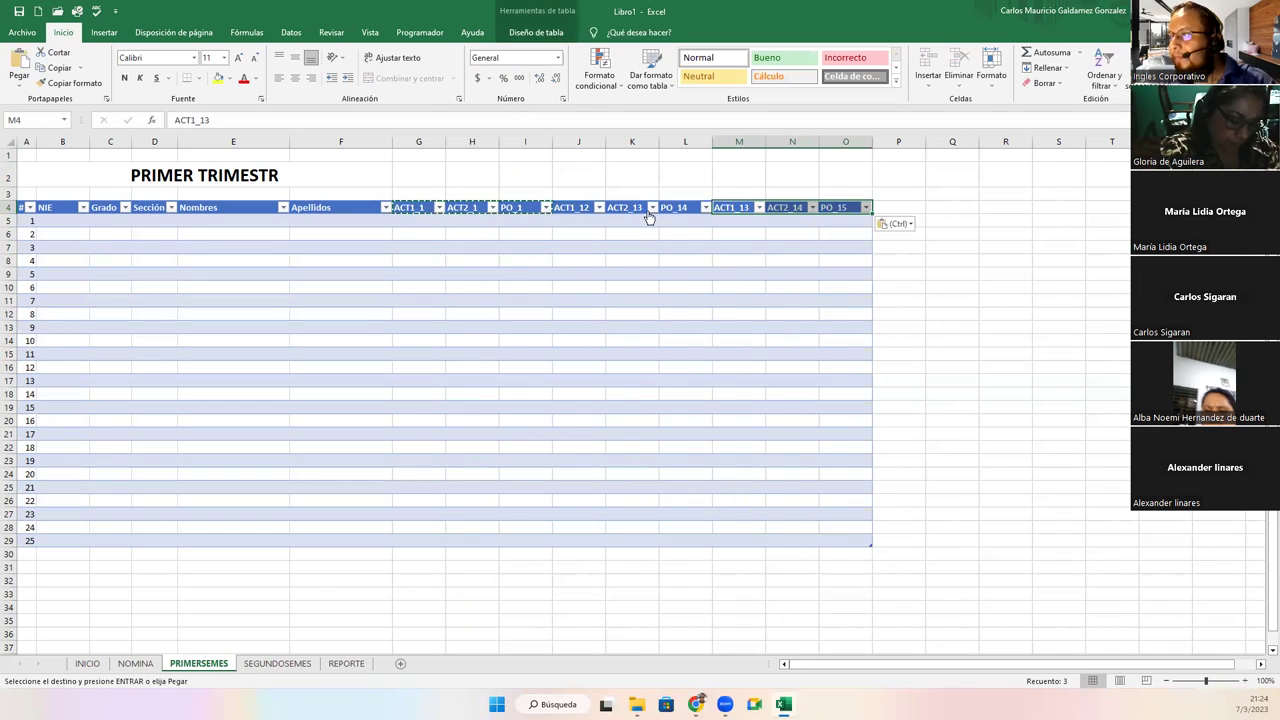
# Renumber the second header set to ACT1_2, ACT2_2 and PO_2.
pyautogui.click(570, 207)
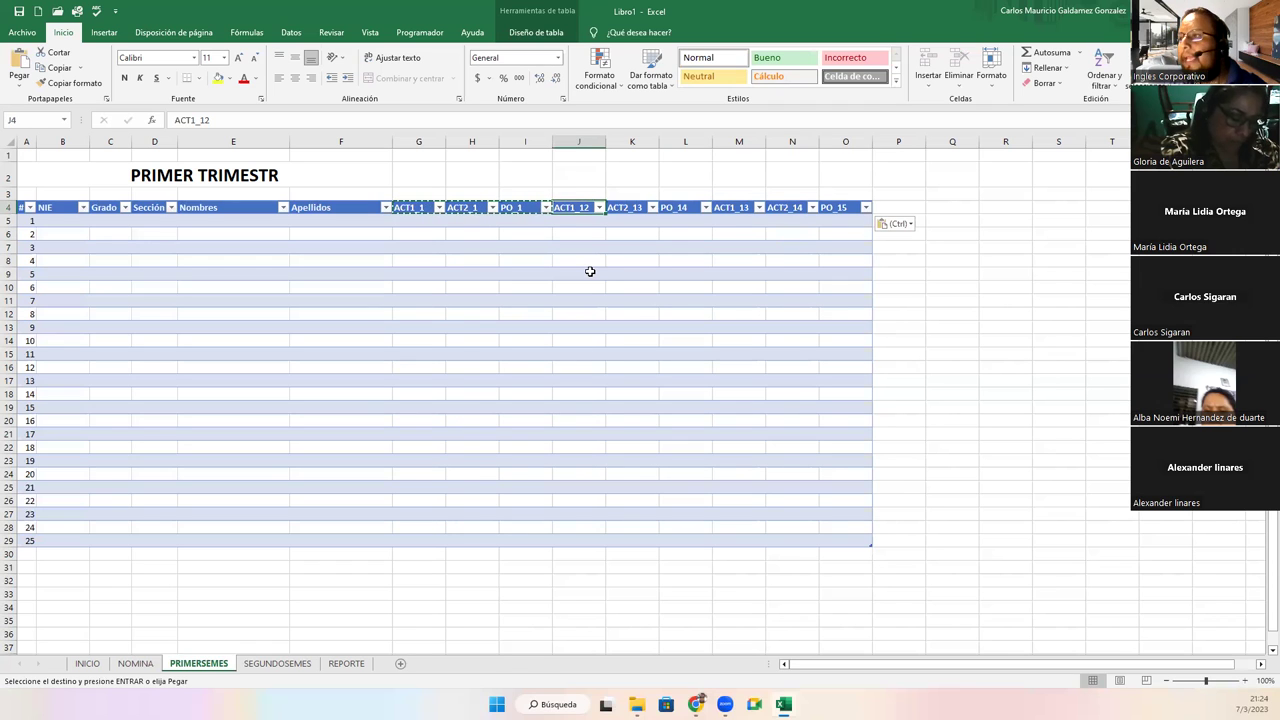
pyautogui.doubleClick(585, 209)
pyautogui.press('BackSpace')
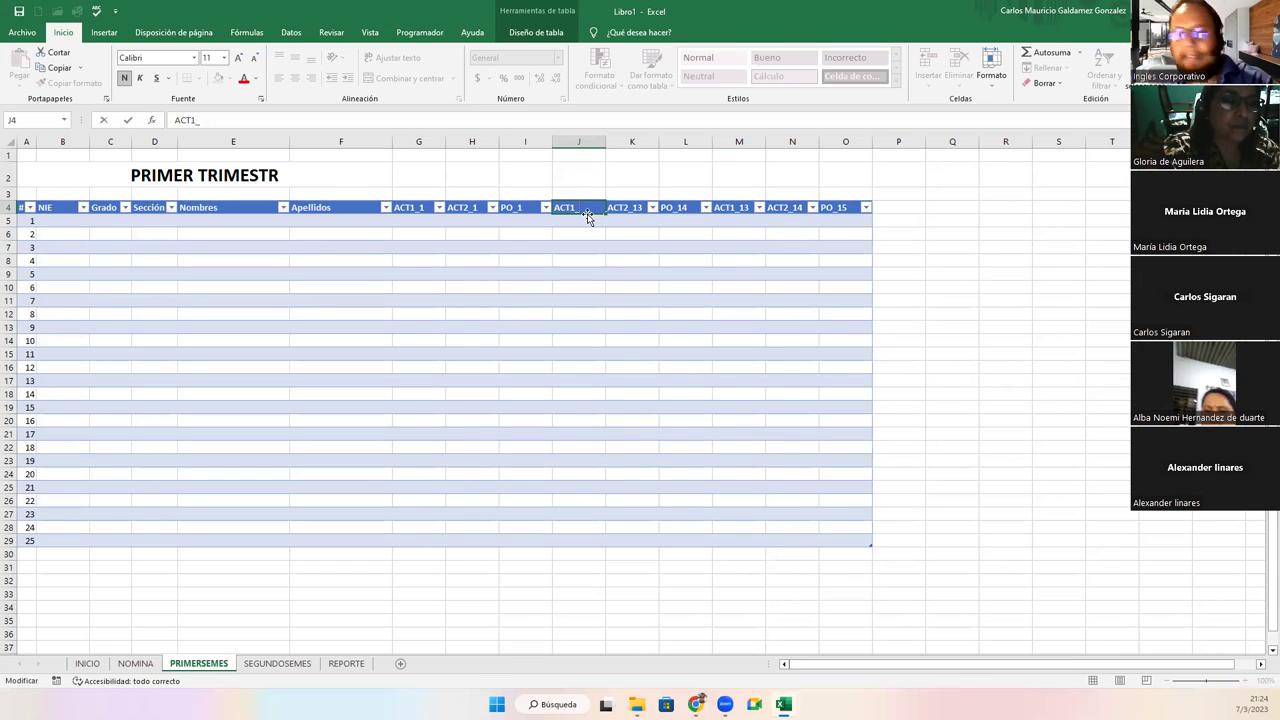
pyautogui.write('2')
pyautogui.press('Tab')
pyautogui.press('F2')
pyautogui.press('BackSpace')
pyautogui.press('BackSpace')
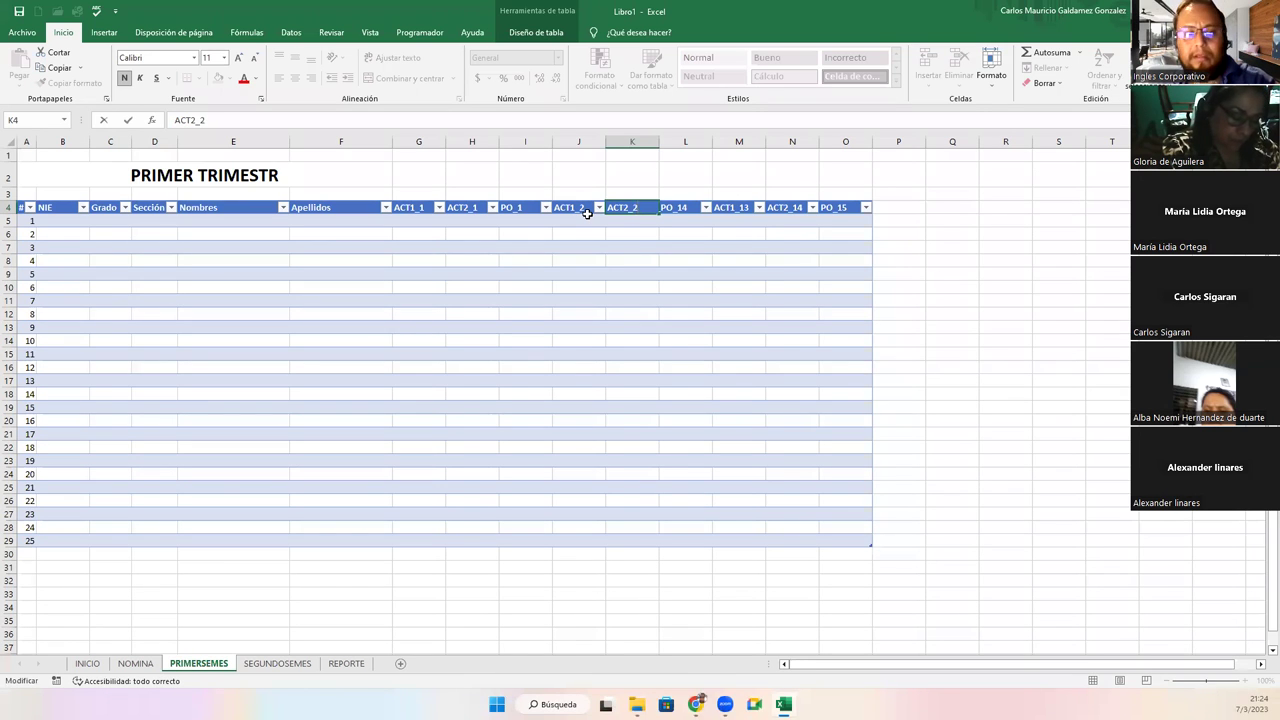
pyautogui.press('Tab')
pyautogui.press('F2')
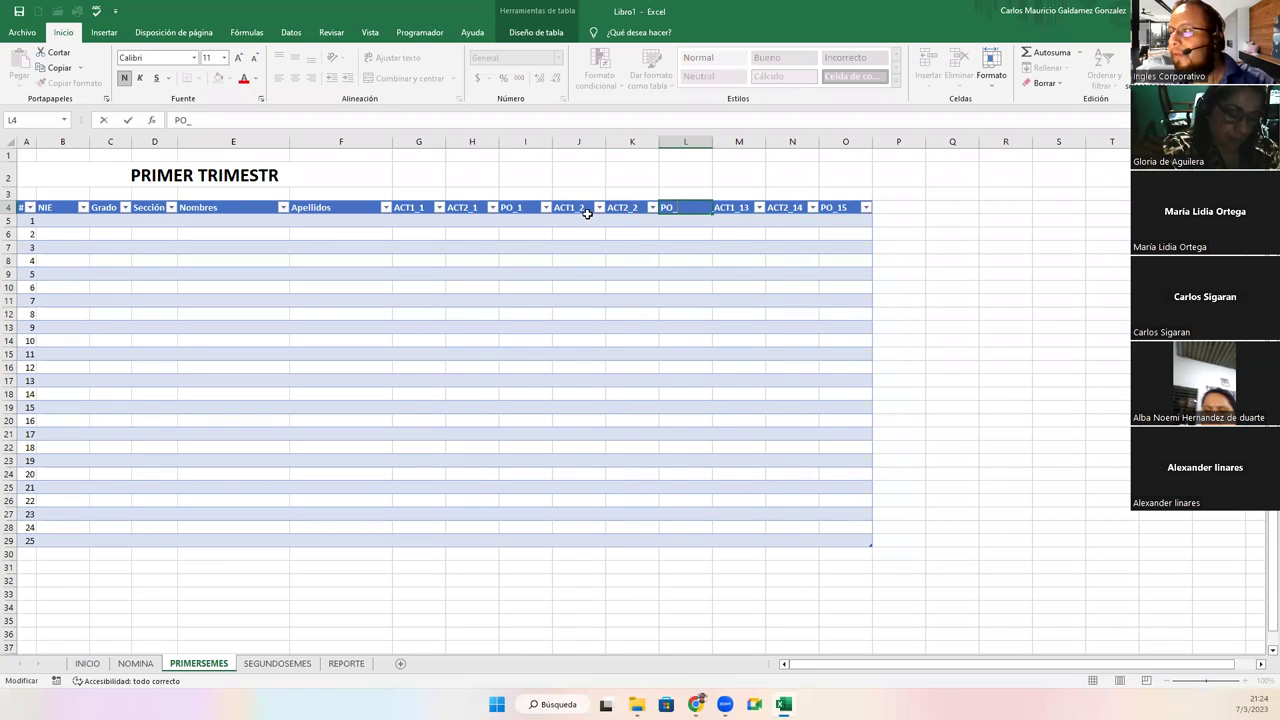
pyautogui.write('2')
pyautogui.press('Tab')
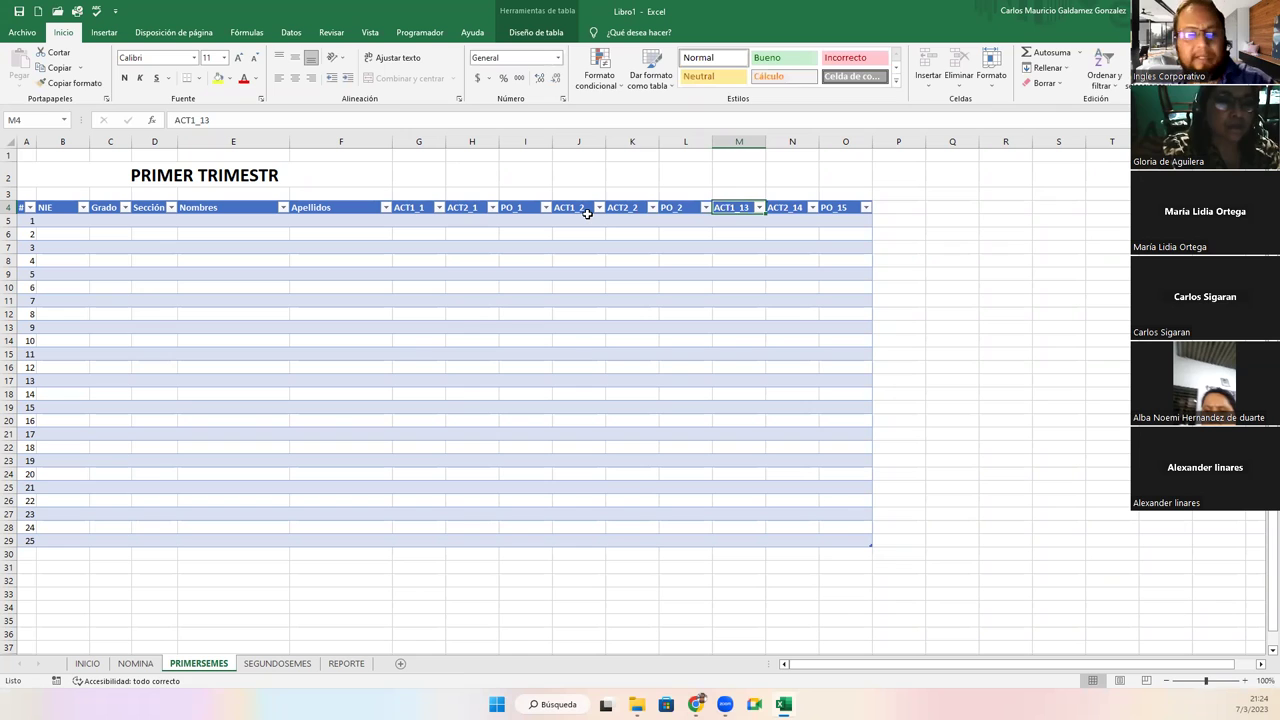
# Renumber the third header set to ACT1_3, ACT2_3 and PO_3.
pyautogui.press('F2')
pyautogui.press('BackSpace')
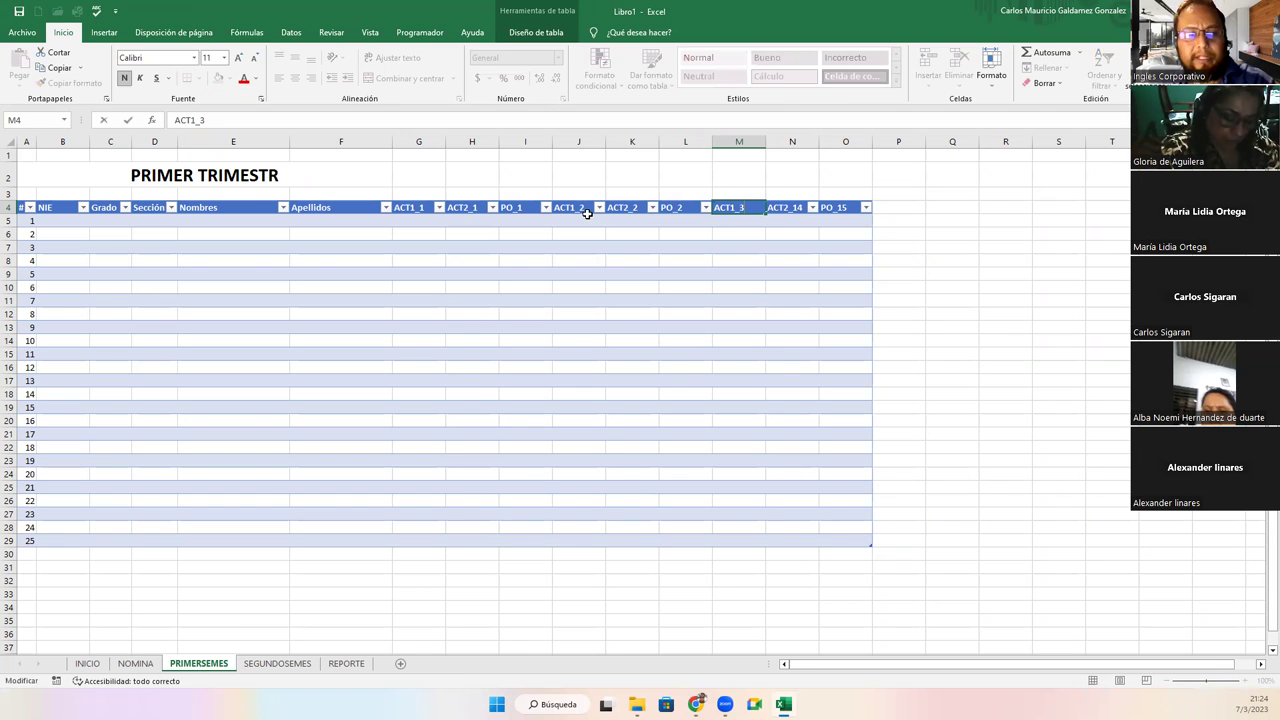
pyautogui.press('Tab')
pyautogui.press('F2')
pyautogui.press('BackSpace')
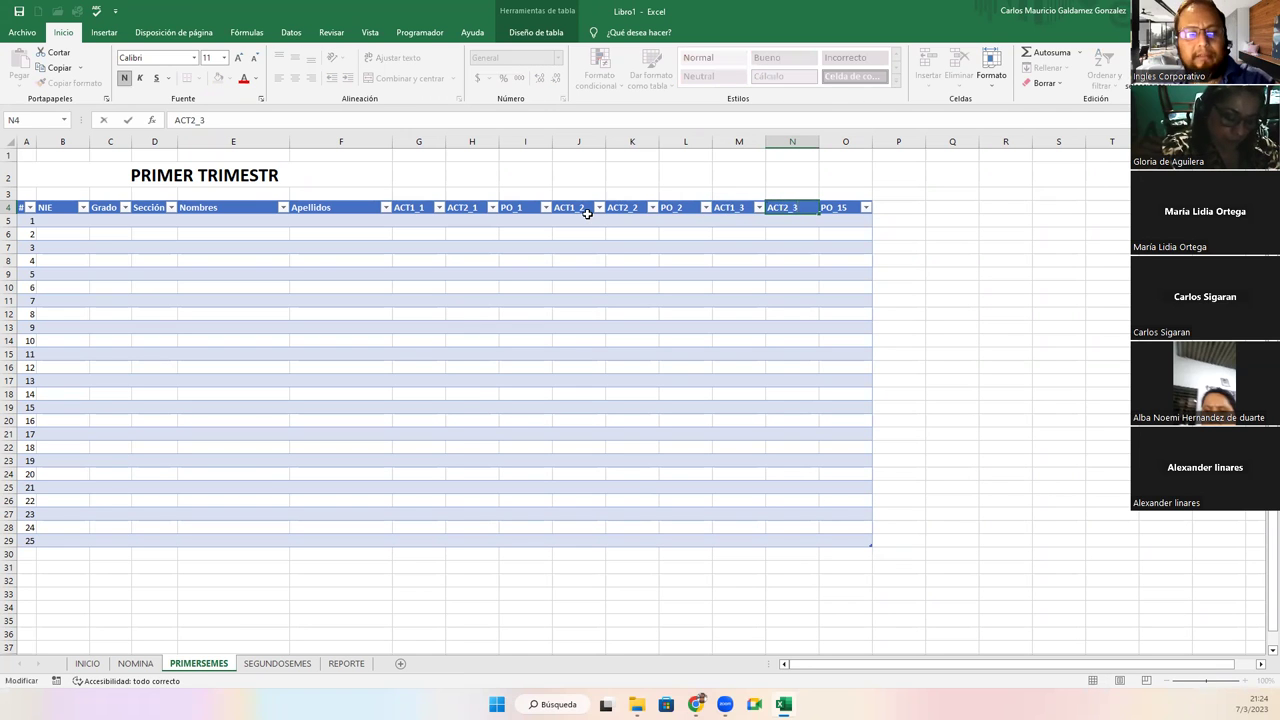
pyautogui.press('Tab')
pyautogui.press('F2')
pyautogui.press('BackSpace')
pyautogui.press('BackSpace')
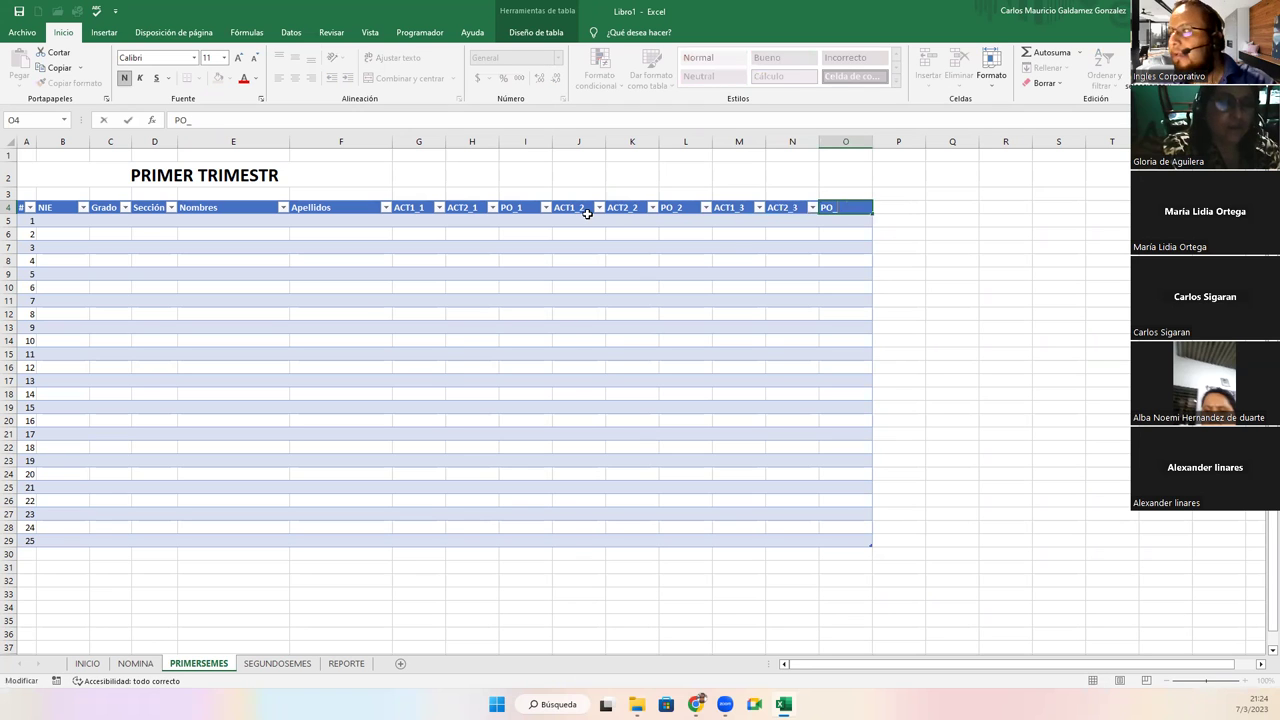
pyautogui.write('3')
pyautogui.click(589, 218)
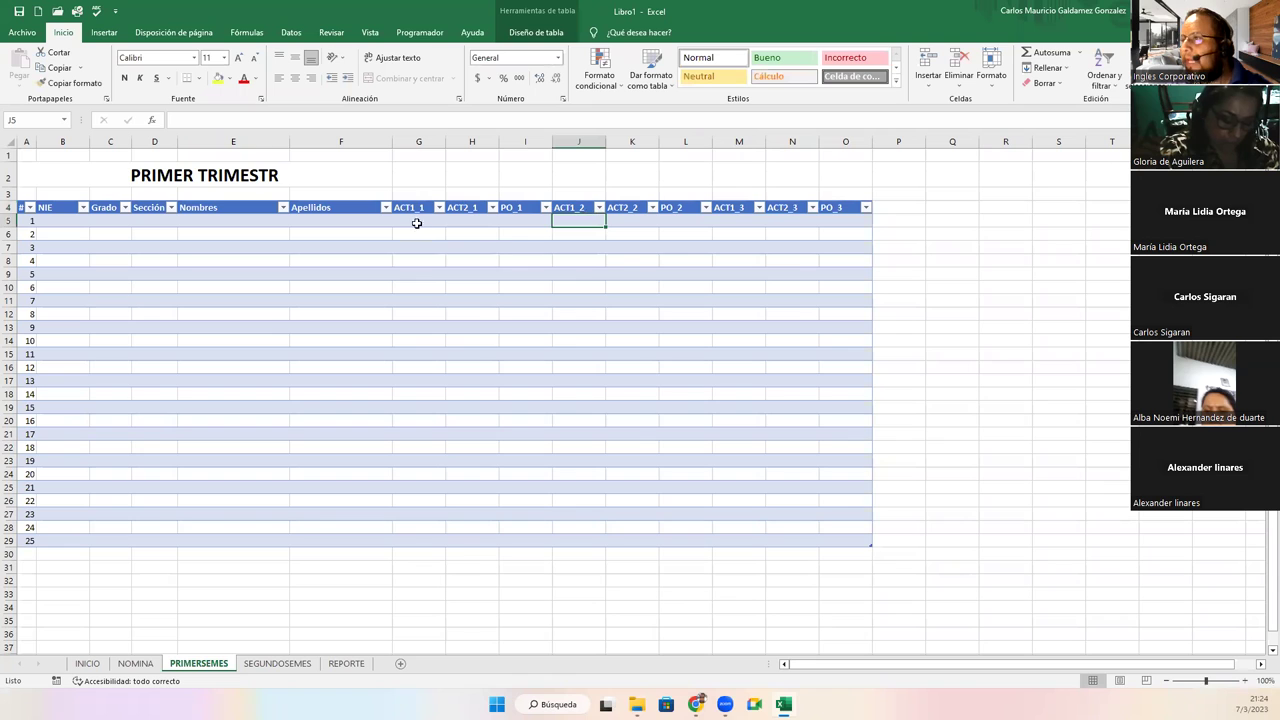
# Narrow columns G and H and review the row 4 headers through ACT1_4.
pyautogui.moveTo(445, 141); pyautogui.dragTo(774, 147)
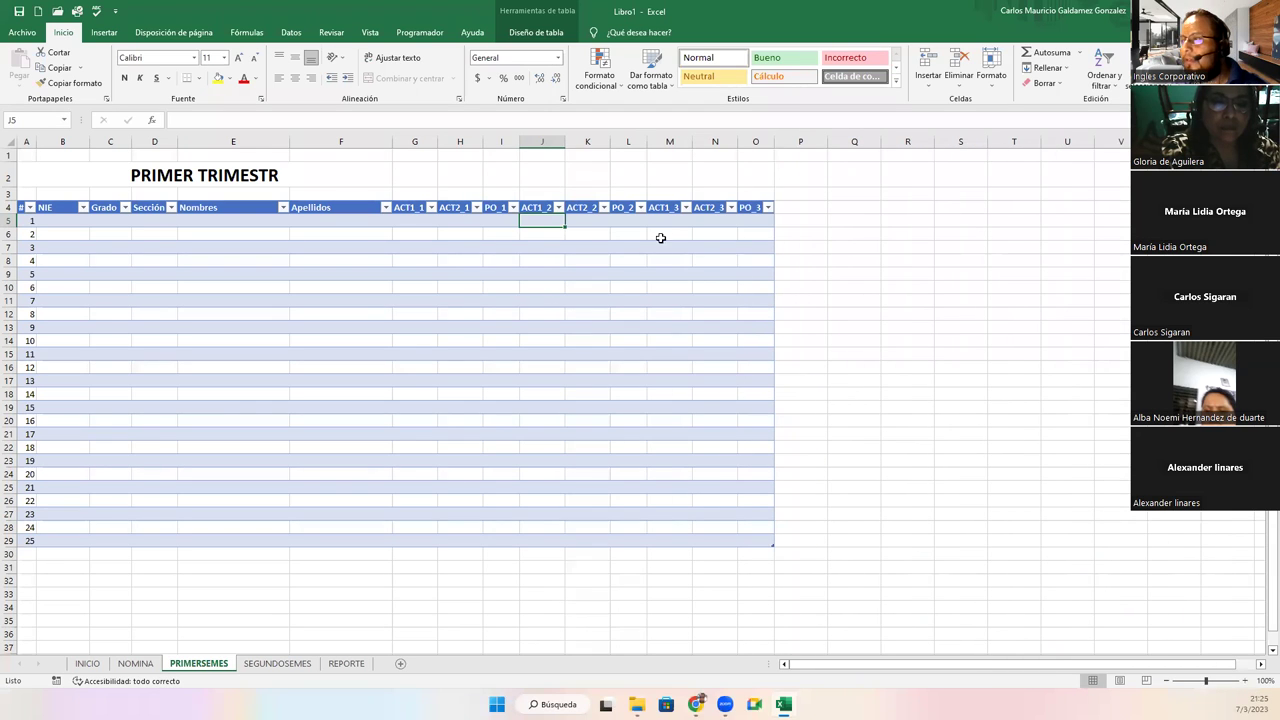
pyautogui.moveTo(672, 208); pyautogui.dragTo(1240, 212)
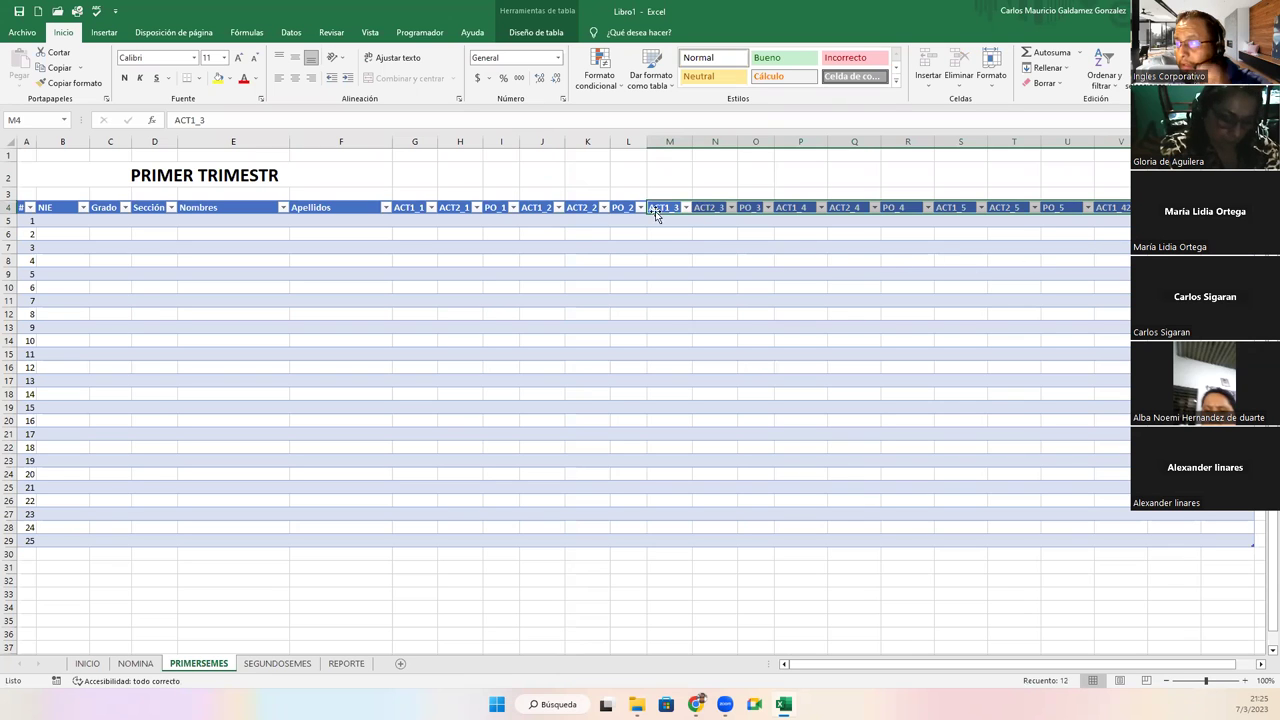
pyautogui.click(415, 207)
pyautogui.click(459, 207)
pyautogui.click(500, 207)
pyautogui.click(541, 207)
pyautogui.click(585, 207)
pyautogui.click(619, 208)
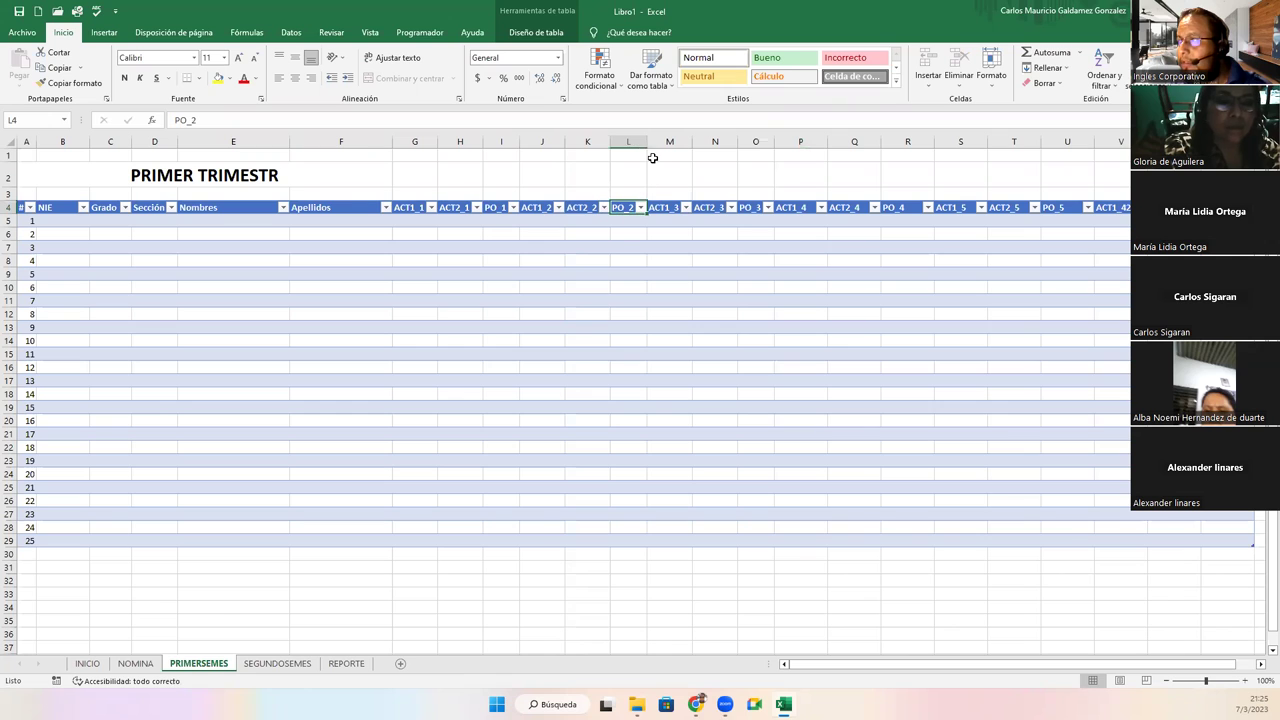
pyautogui.click(672, 210)
pyautogui.click(702, 211)
pyautogui.click(746, 208)
pyautogui.click(793, 208)
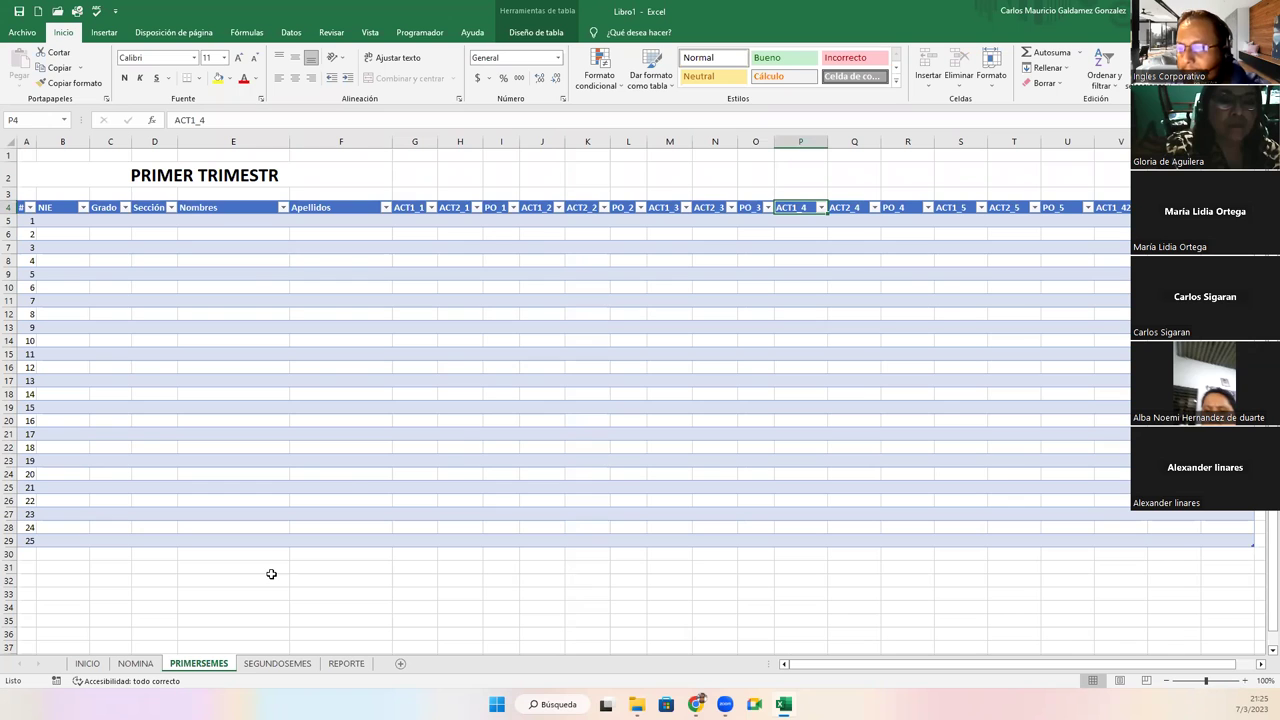
# Change the A2 title from PRIMER TRIMESTR to PRIMER SEMESTRE.
pyautogui.doubleClick(226, 175)
pyautogui.moveTo(199, 175); pyautogui.dragTo(322, 176)
pyautogui.write('SEMES')
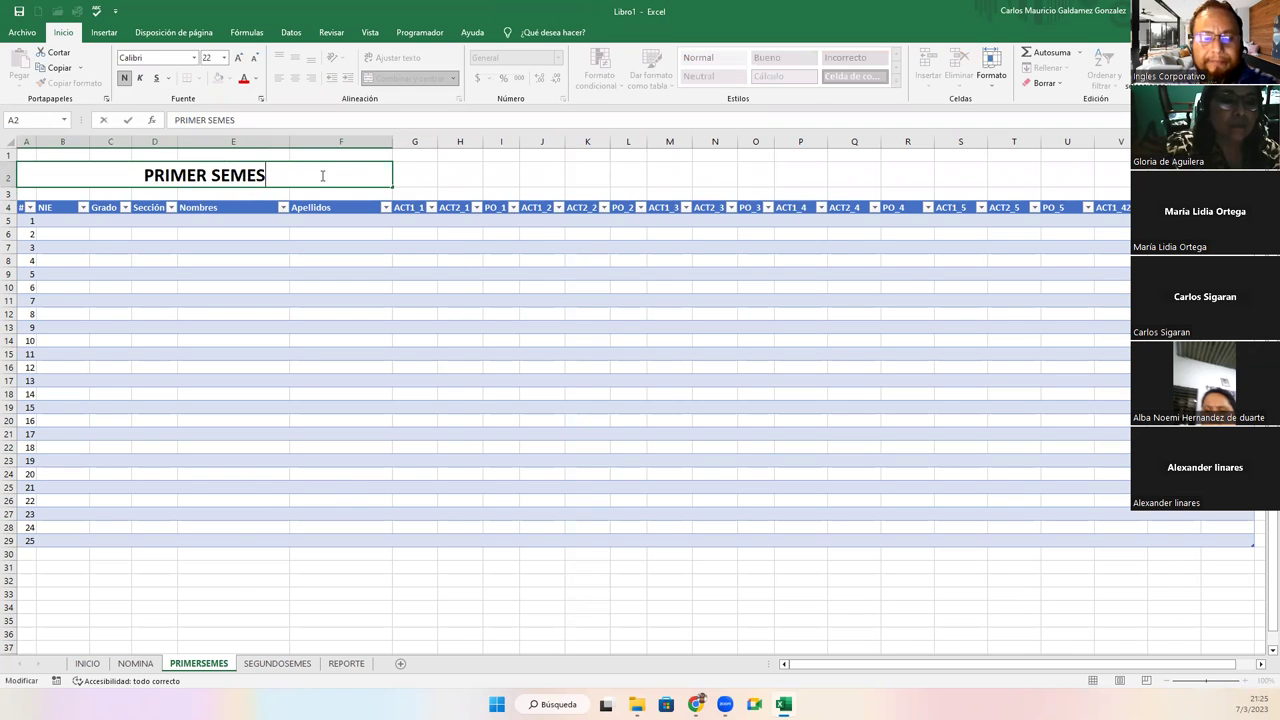
pyautogui.write('TRE')
pyautogui.press('Return')
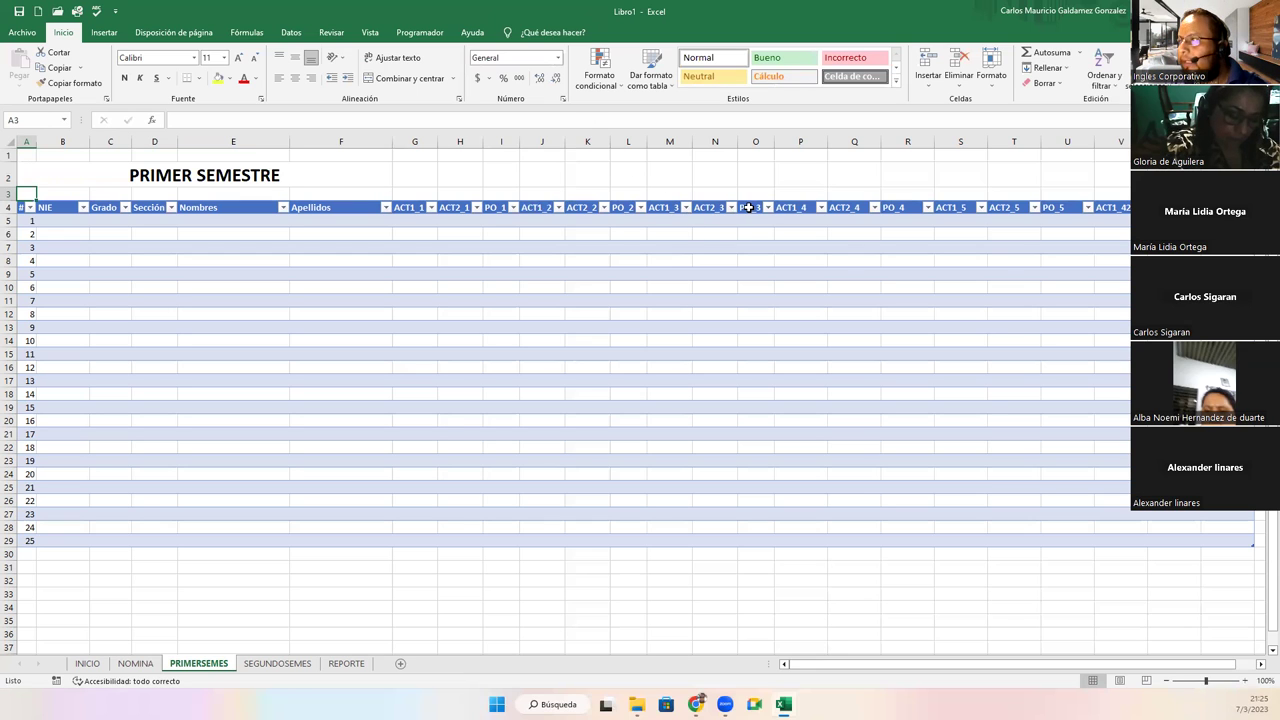
# Check the headers ACT1_4 through PO_5.
pyautogui.click(783, 209)
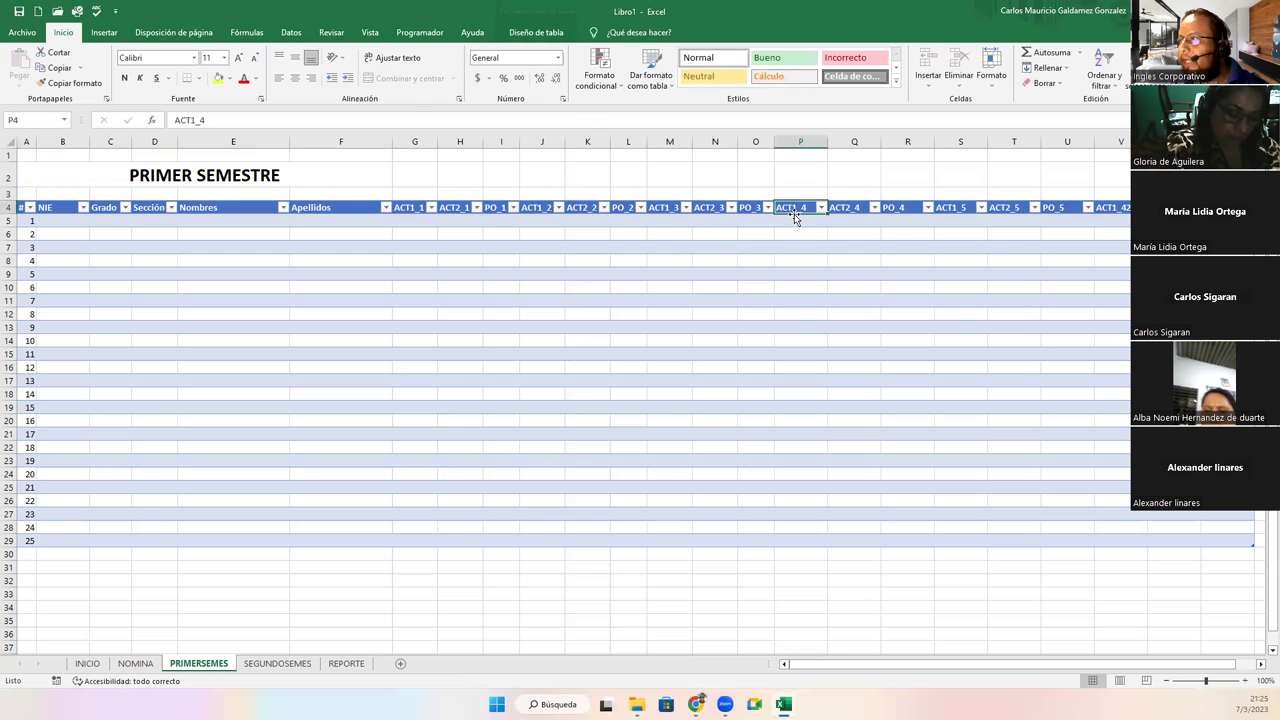
pyautogui.click(848, 209)
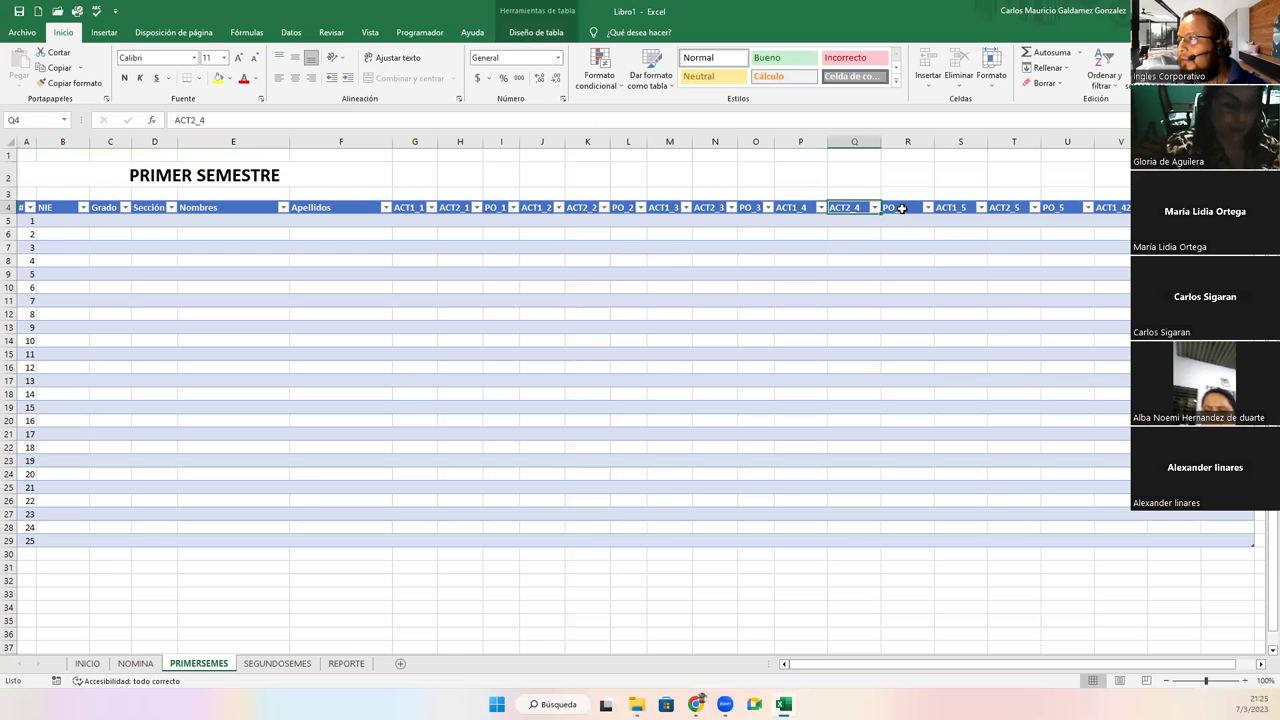
pyautogui.click(902, 208)
pyautogui.click(954, 208)
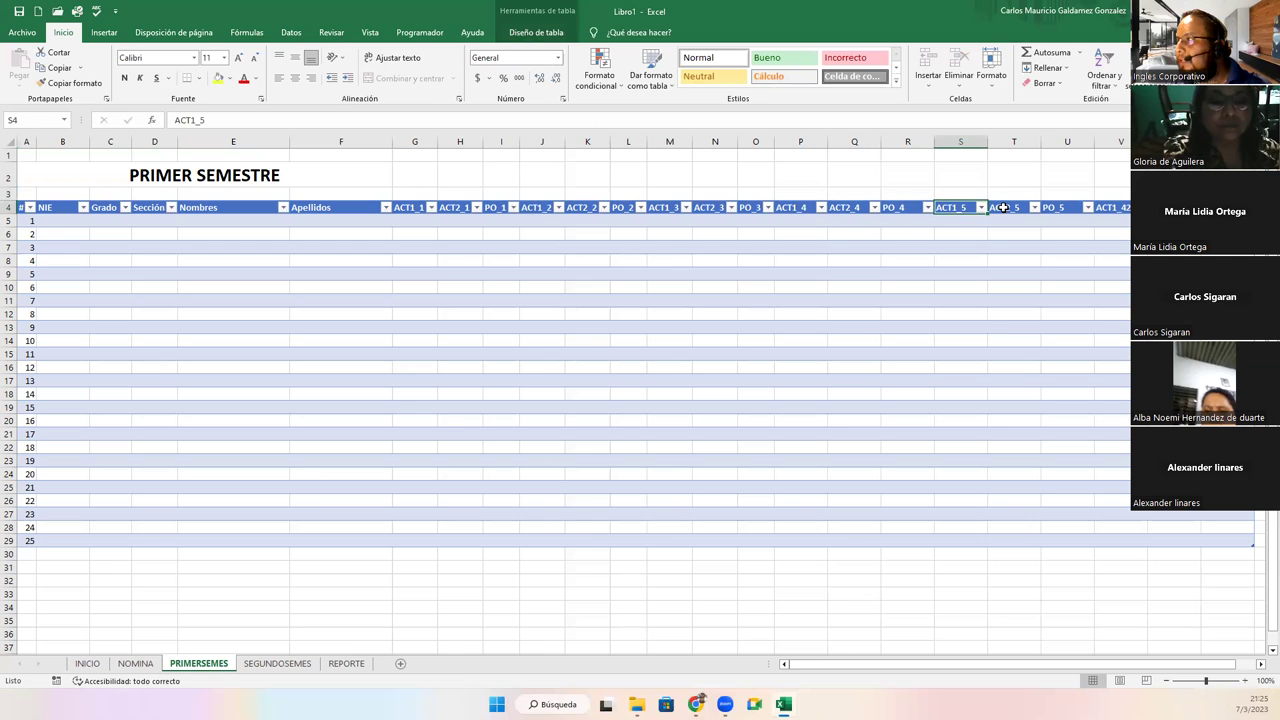
pyautogui.click(1003, 207)
pyautogui.click(1056, 208)
# Fix the sixth header set to ACT1_6 and ACT2_6, then narrow columns T and U.
pyautogui.click(1112, 207)
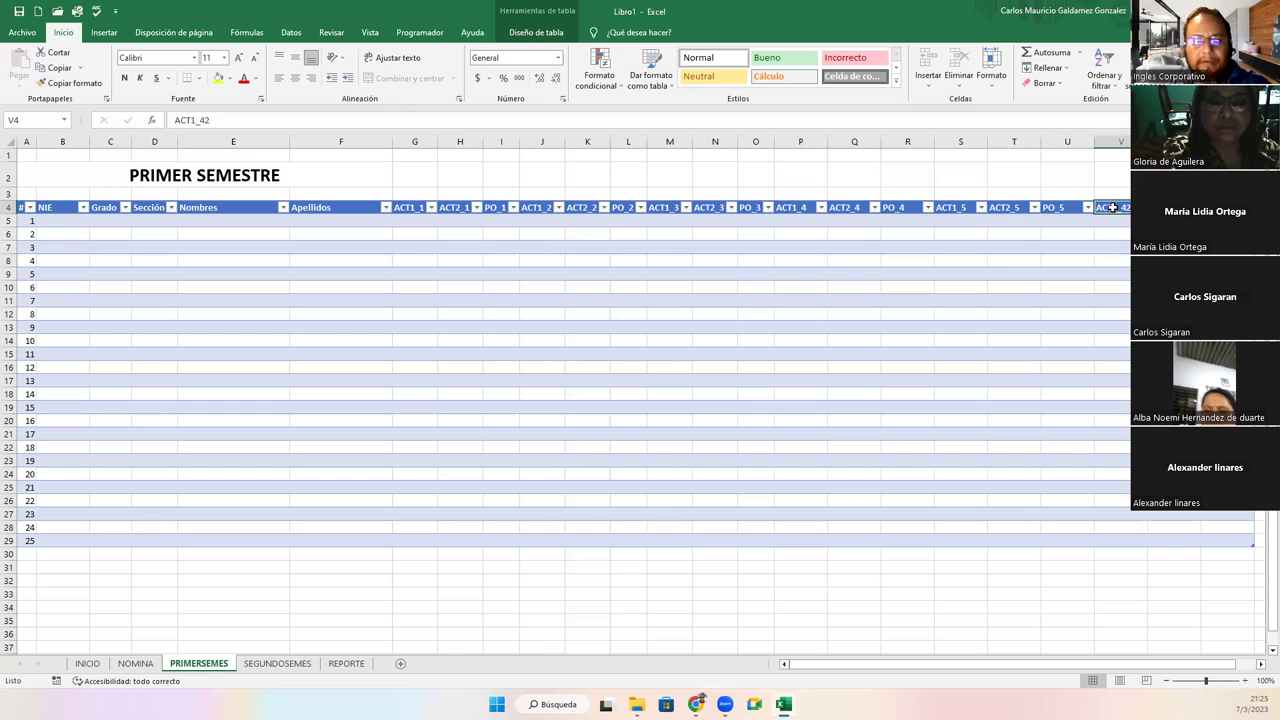
pyautogui.doubleClick(1112, 207)
pyautogui.press('BackSpace')
pyautogui.press('BackSpace')
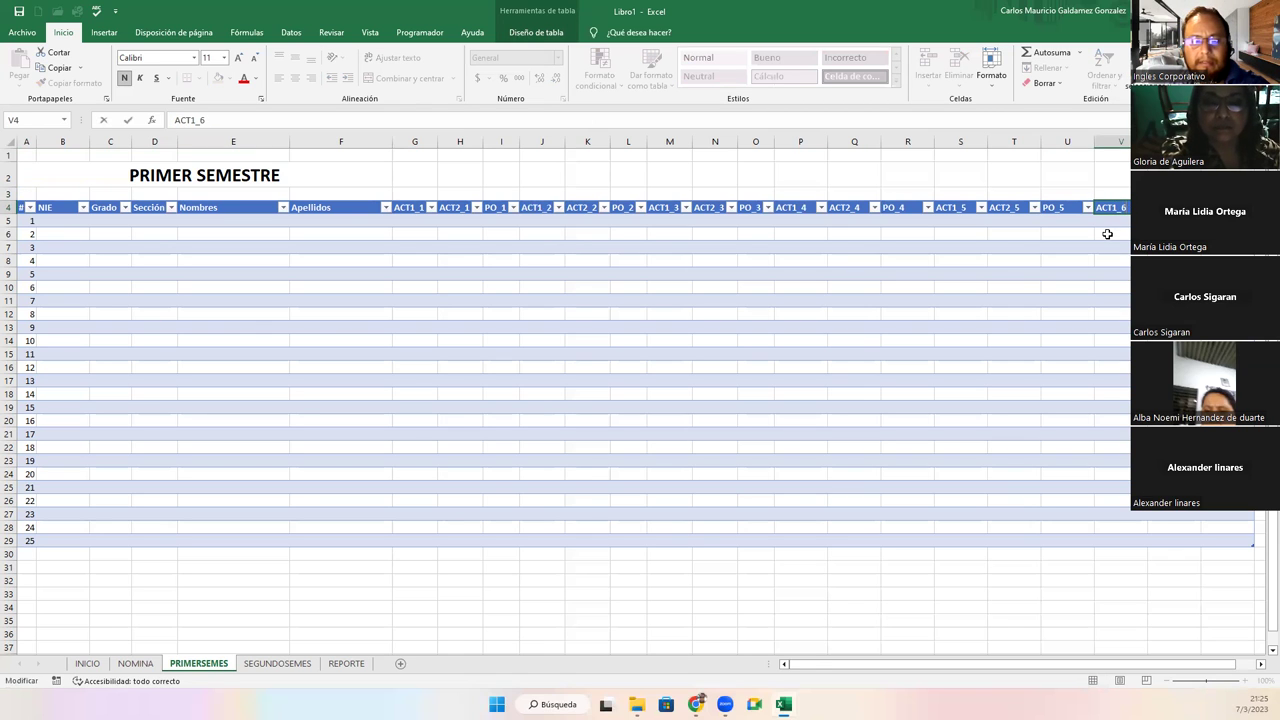
pyautogui.press('Tab')
pyautogui.press('F2')
pyautogui.press('BackSpace')
pyautogui.press('BackSpace')
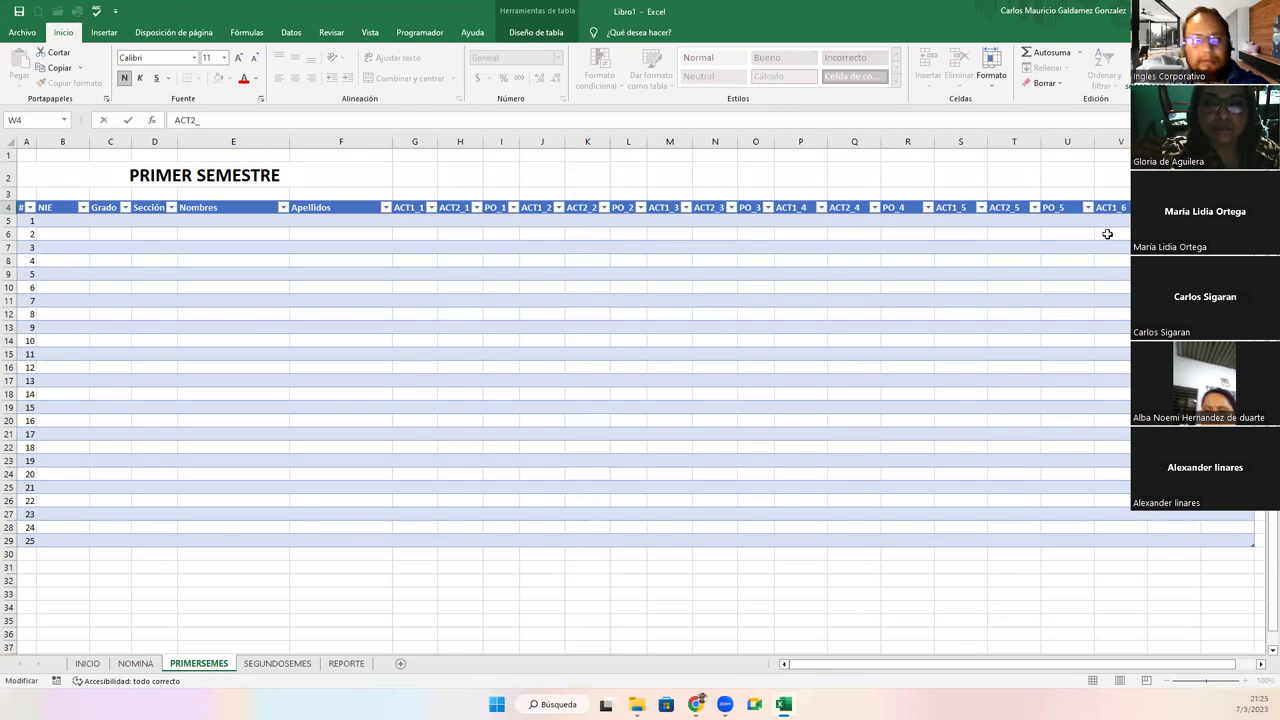
pyautogui.press('Tab')
pyautogui.press('F2')
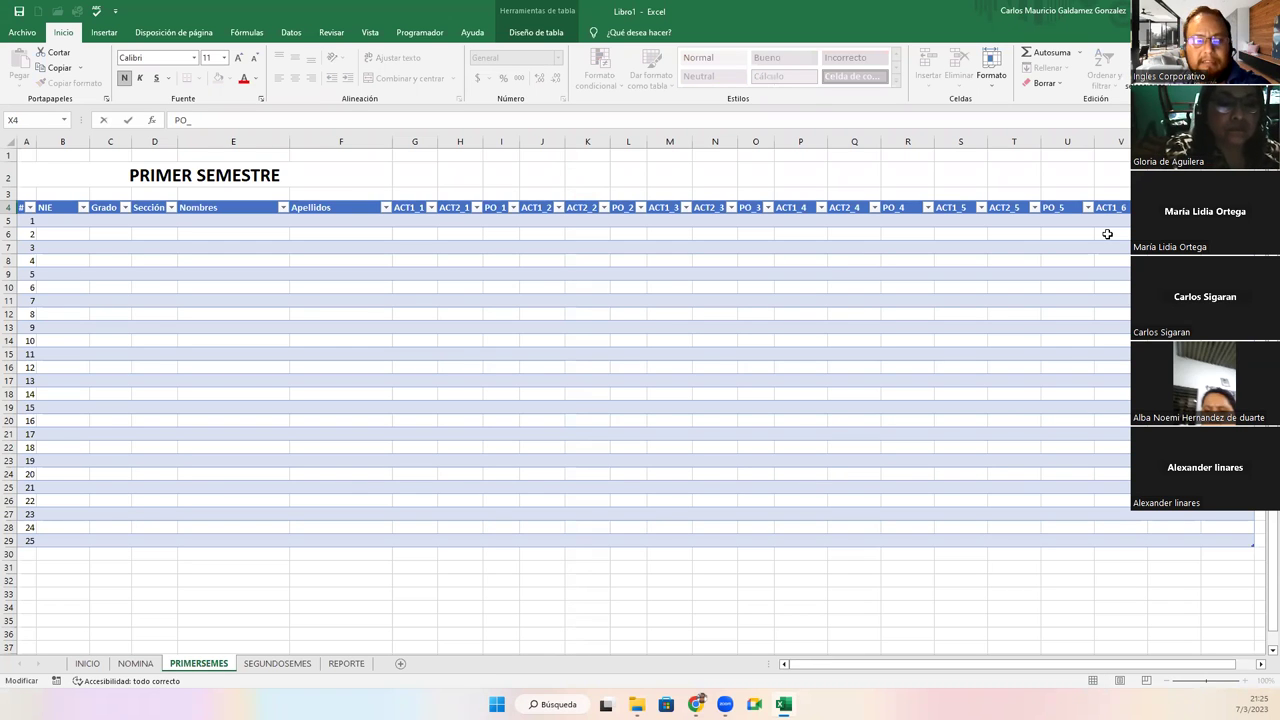
pyautogui.click(1107, 221)
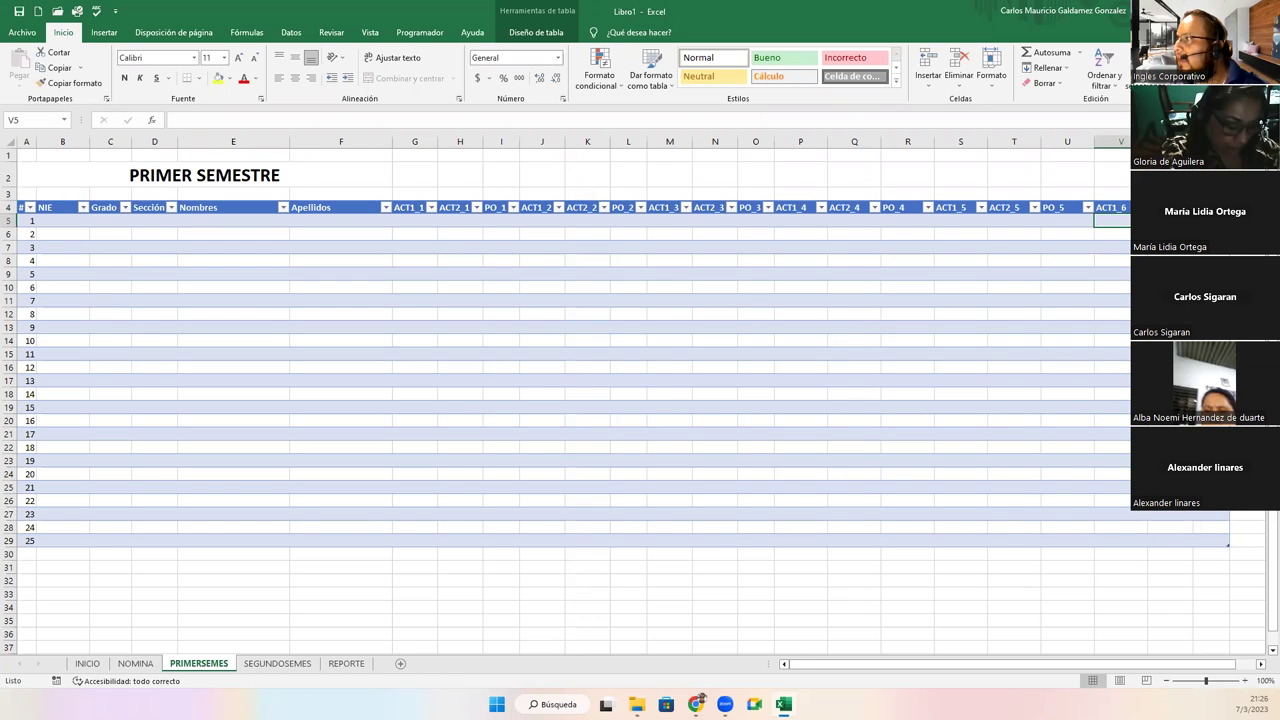
pyautogui.moveTo(1091, 142); pyautogui.dragTo(820, 147)
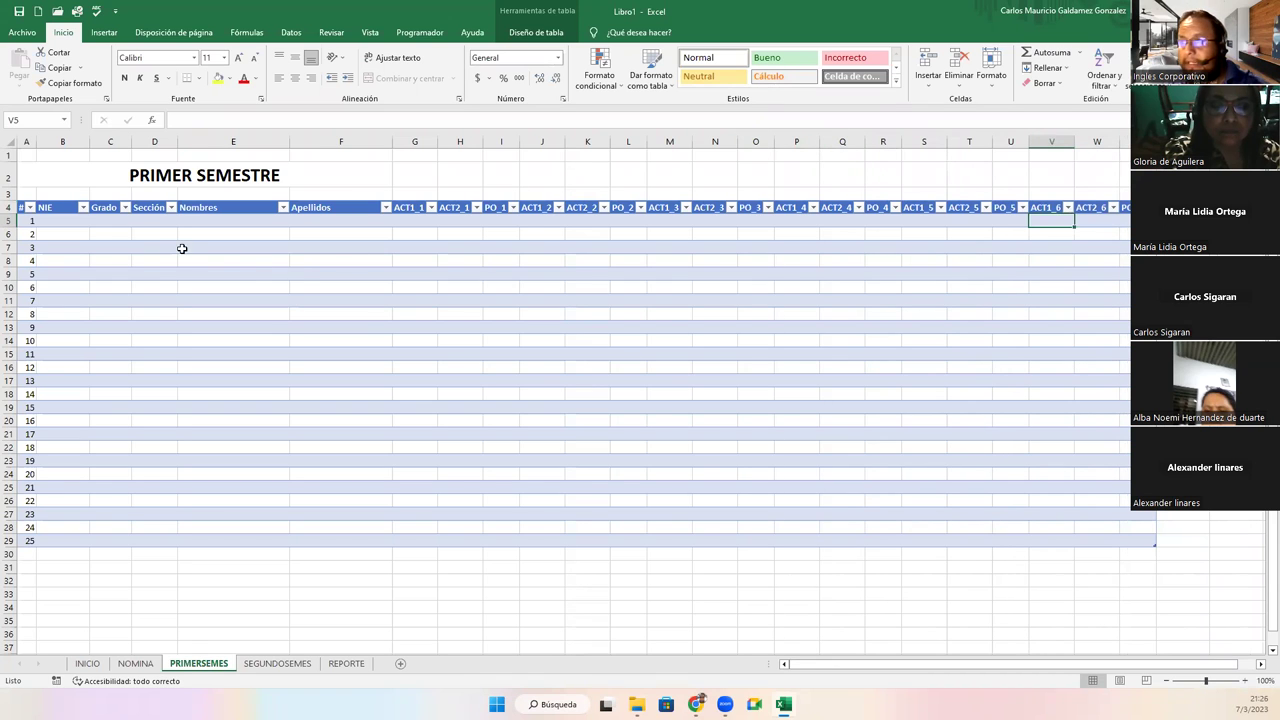
# Copy the entire PRIMERSEMES sheet and paste it into SEGUNDOSEMES.
pyautogui.click(172, 247)
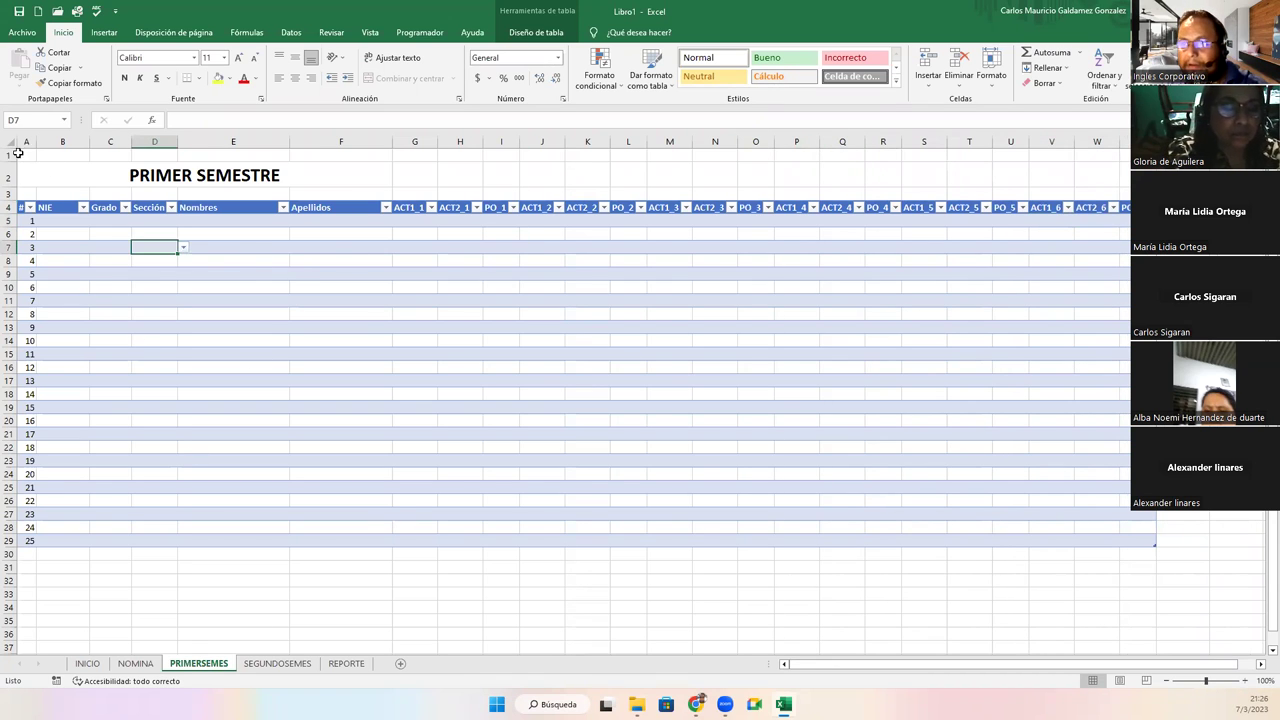
pyautogui.click(10, 142)
pyautogui.hotkey('ctrl', 'c')
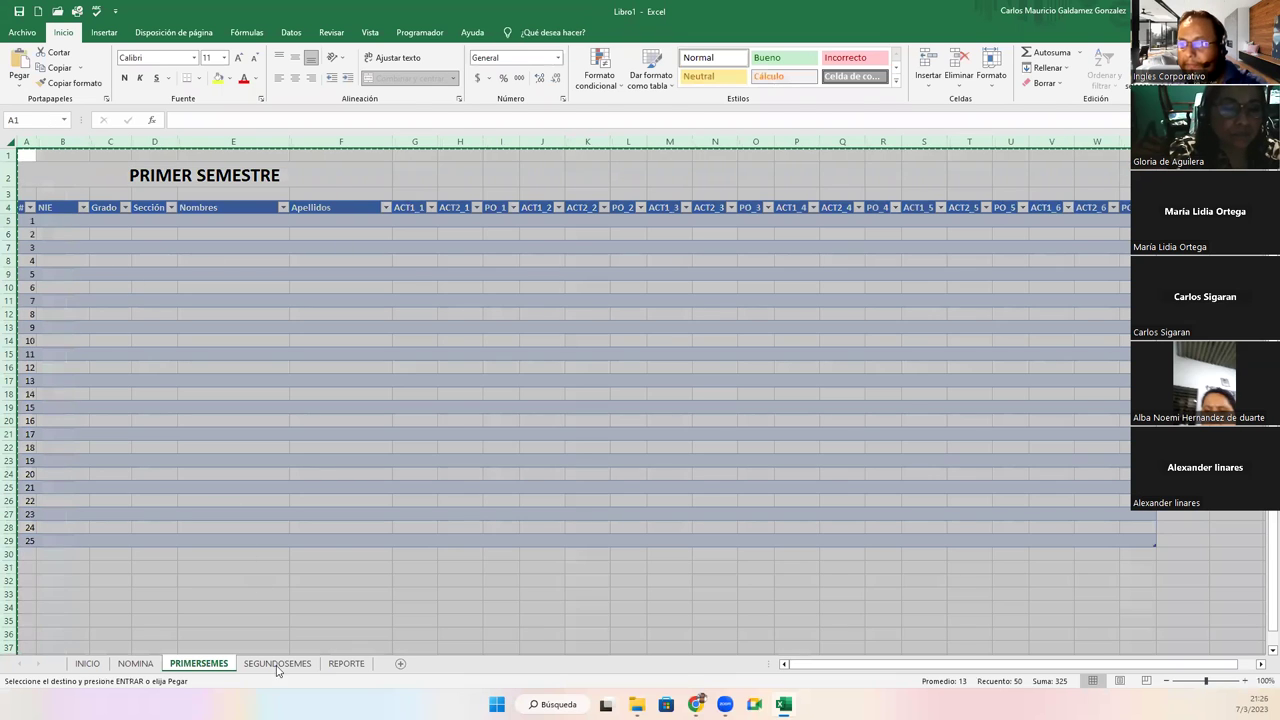
pyautogui.click(277, 664)
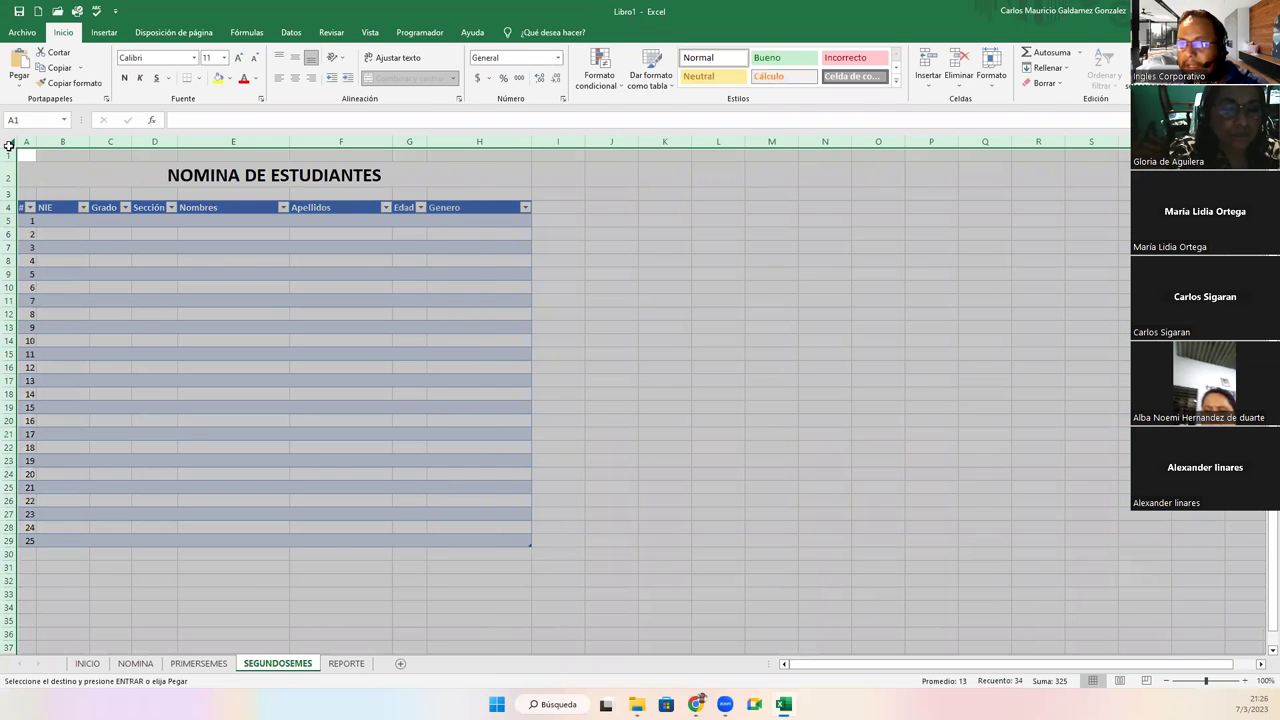
pyautogui.hotkey('ctrl', 'v')
# Change the SEGUNDOSEMES title in A2 to SEGUNDO SEMESTRE.
pyautogui.click(260, 294)
pyautogui.click(180, 175)
pyautogui.doubleClick(180, 175)
pyautogui.moveTo(192, 176); pyautogui.dragTo(156, 178)
pyautogui.write('SEGUNDO')
pyautogui.press('Return')
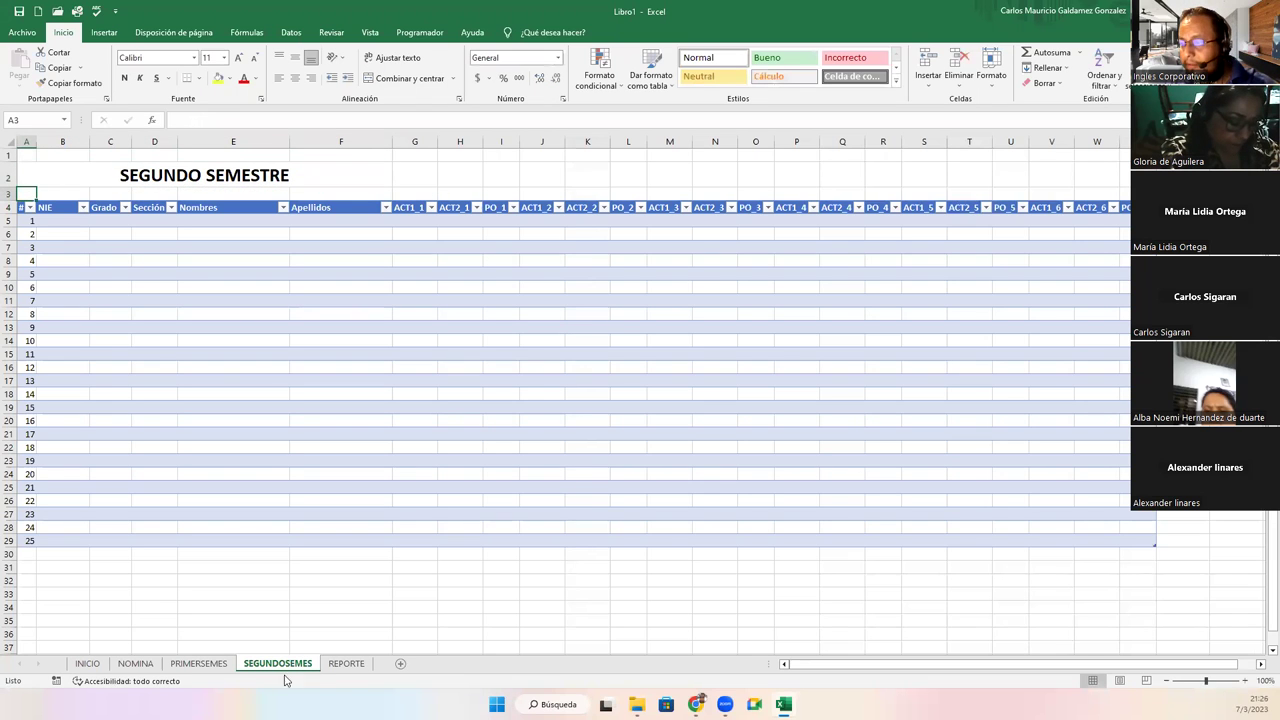
pyautogui.hotkey('ctrl', 'pageup')
# Merge and centre row 3 above each of the six activity groups, starting at G3:I3.
pyautogui.moveTo(418, 192); pyautogui.dragTo(490, 191)
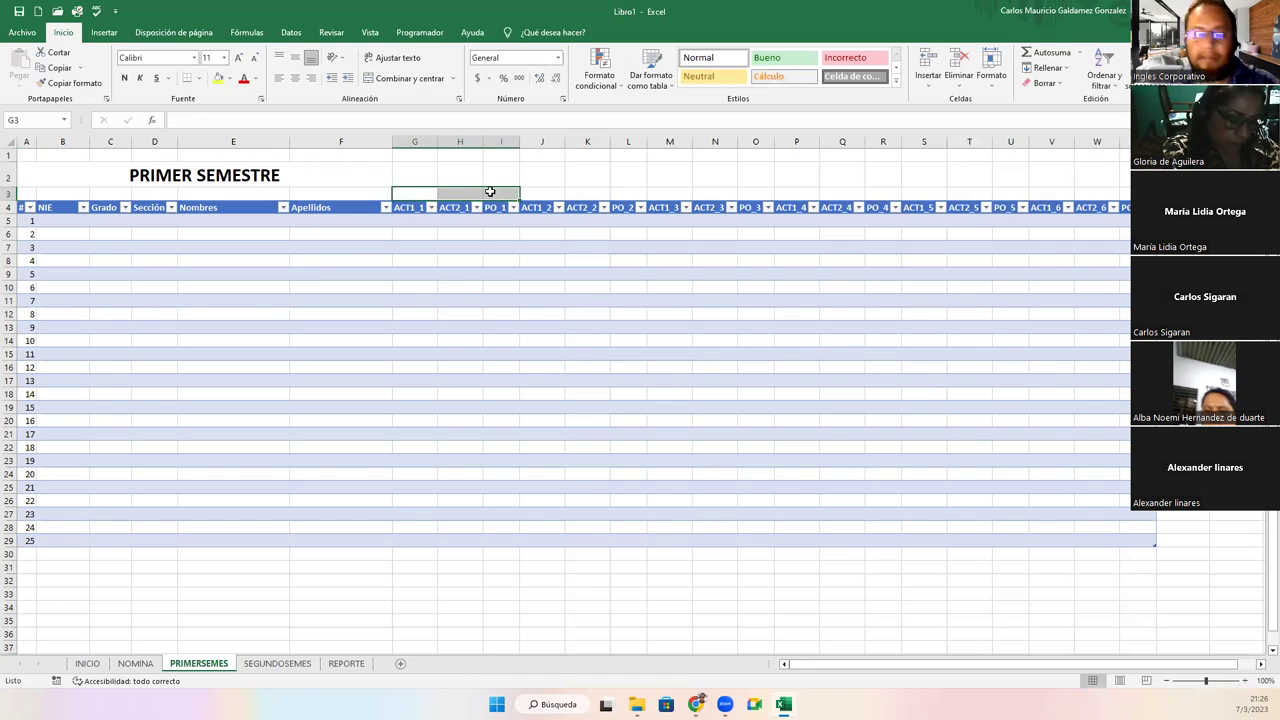
pyautogui.click(405, 78)
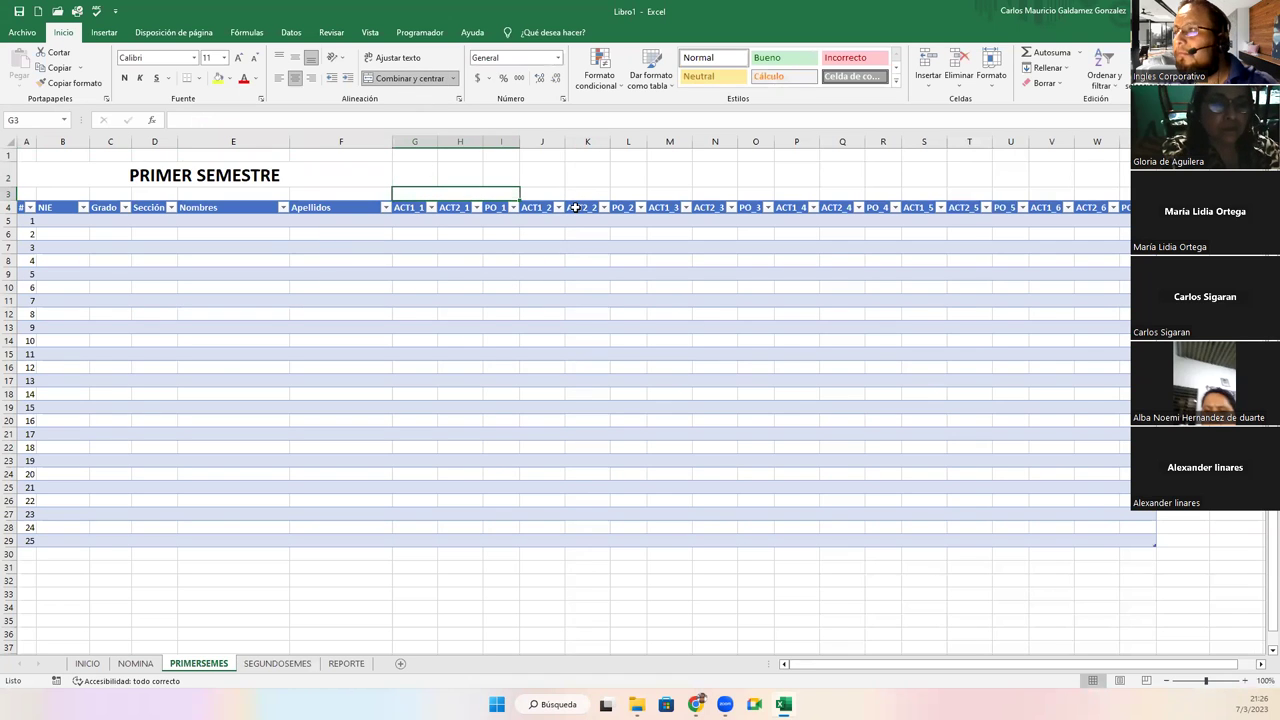
pyautogui.moveTo(540, 192); pyautogui.dragTo(1100, 193)
pyautogui.press('F4')
pyautogui.click(405, 78)
pyautogui.click(405, 78)
pyautogui.press('F4')
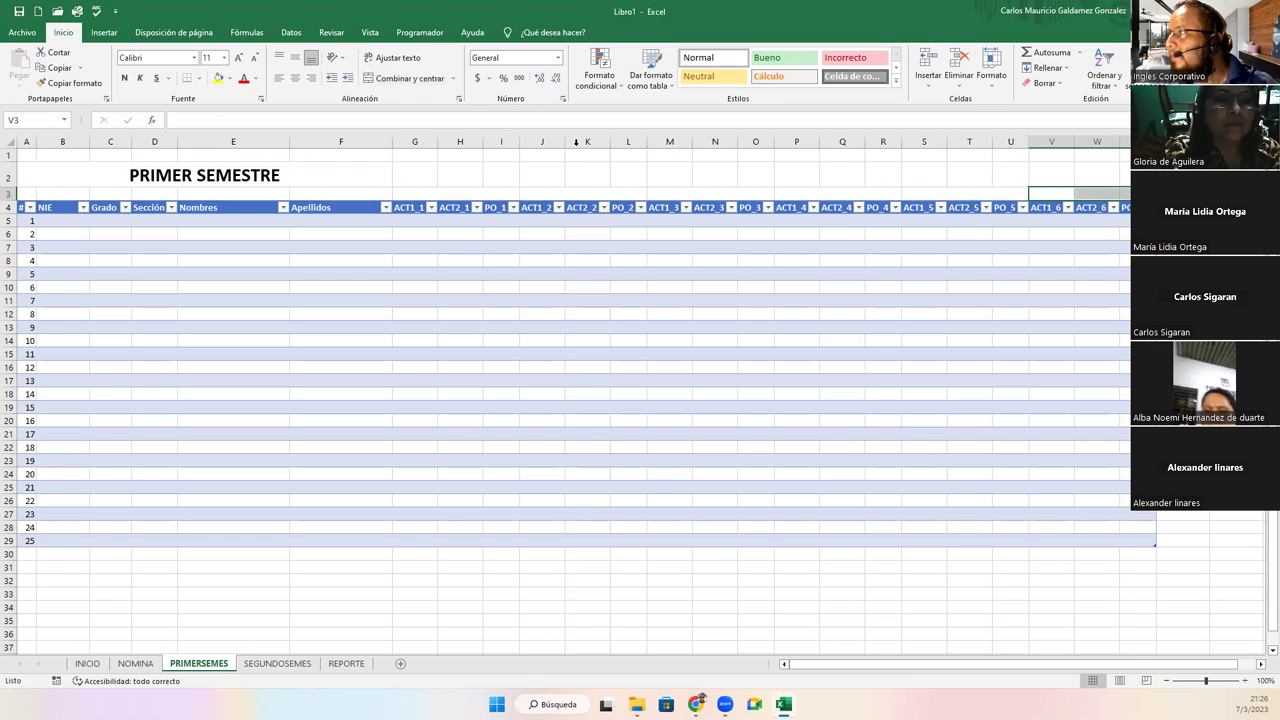
pyautogui.click(405, 78)
# Enter Enero in G3 and fill the month names across to Junio.
pyautogui.click(449, 195)
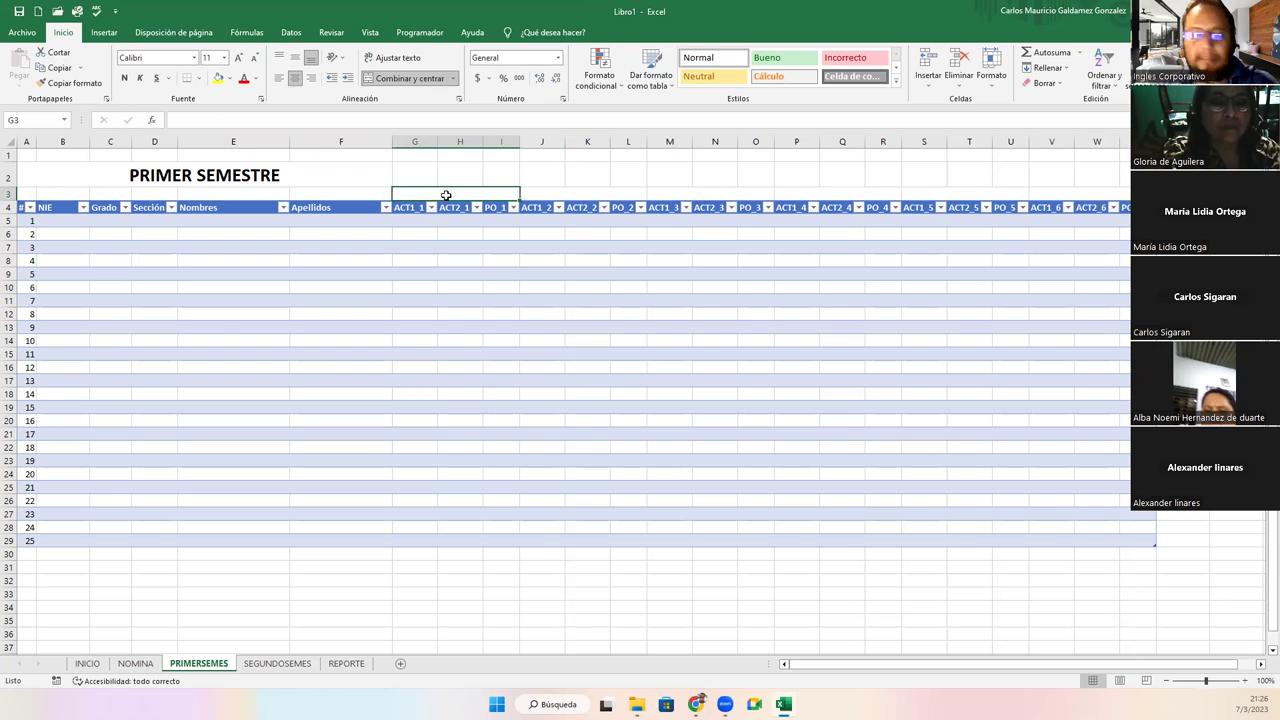
pyautogui.write('Enero')
pyautogui.hotkey('ctrl', 'Return')
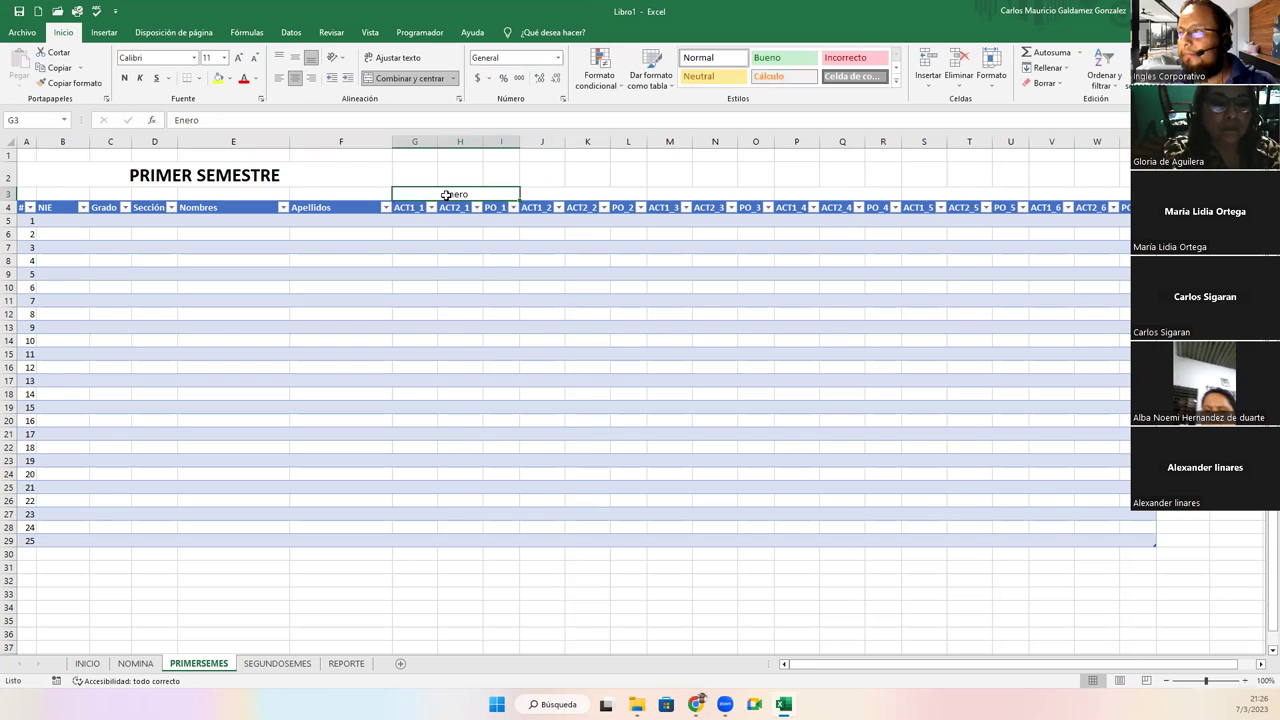
pyautogui.moveTo(518, 201); pyautogui.dragTo(1115, 201)
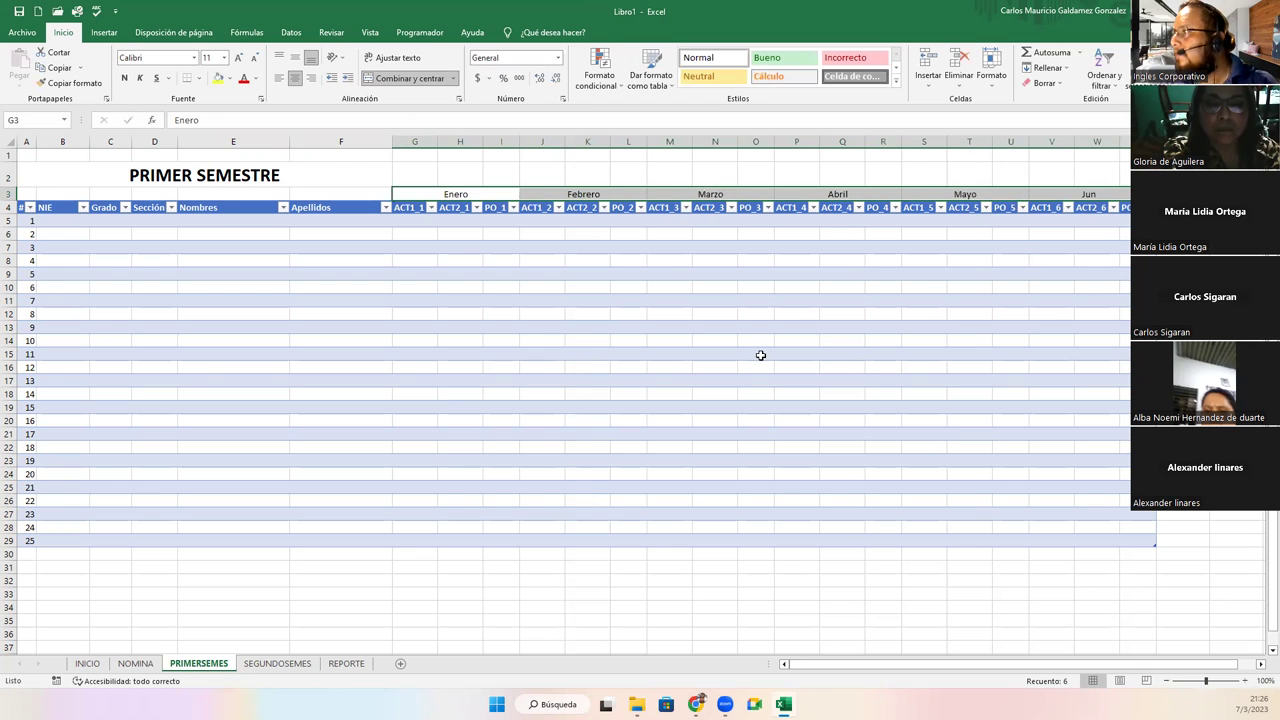
# Copy the row-3 month headings into G3 of the SEGUNDOSEMES sheet.
pyautogui.hotkey('ctrl', 'c')
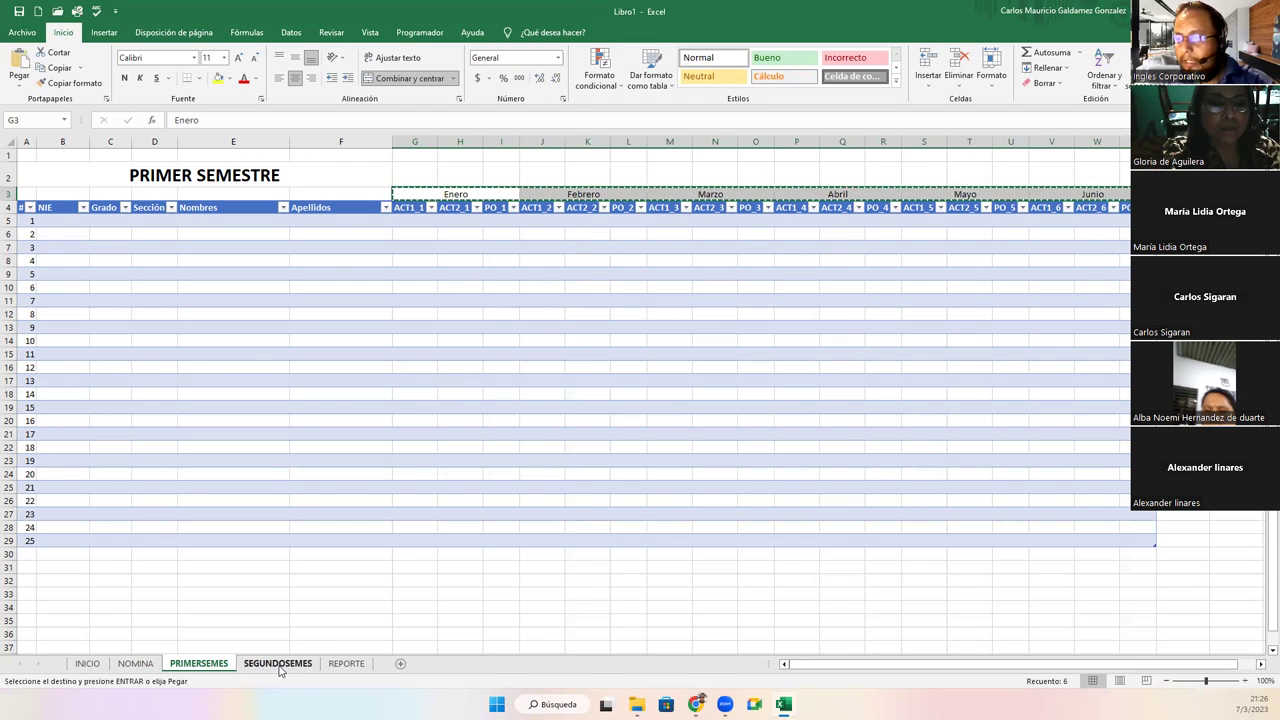
pyautogui.click(277, 663)
pyautogui.click(418, 196)
pyautogui.hotkey('ctrl', 'v')
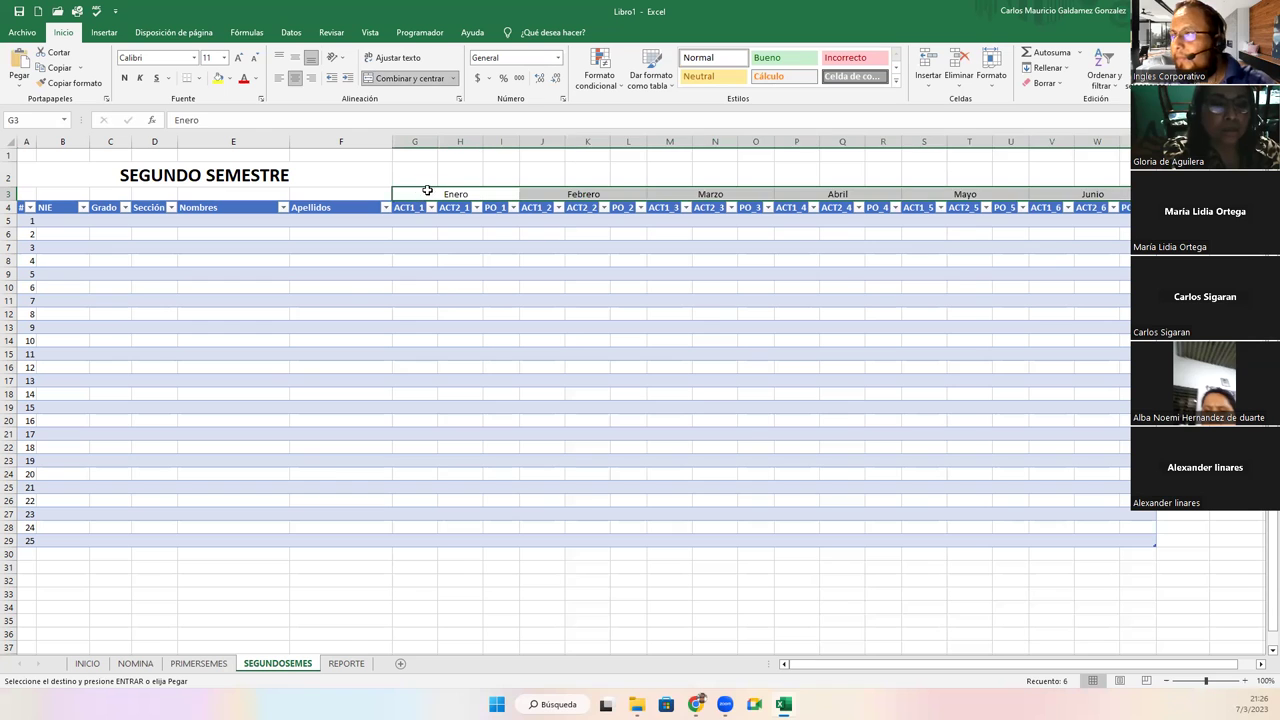
# Retype the first headers as Julio and Agosto and select them to extend the series through Diciembre.
pyautogui.write('Julio')
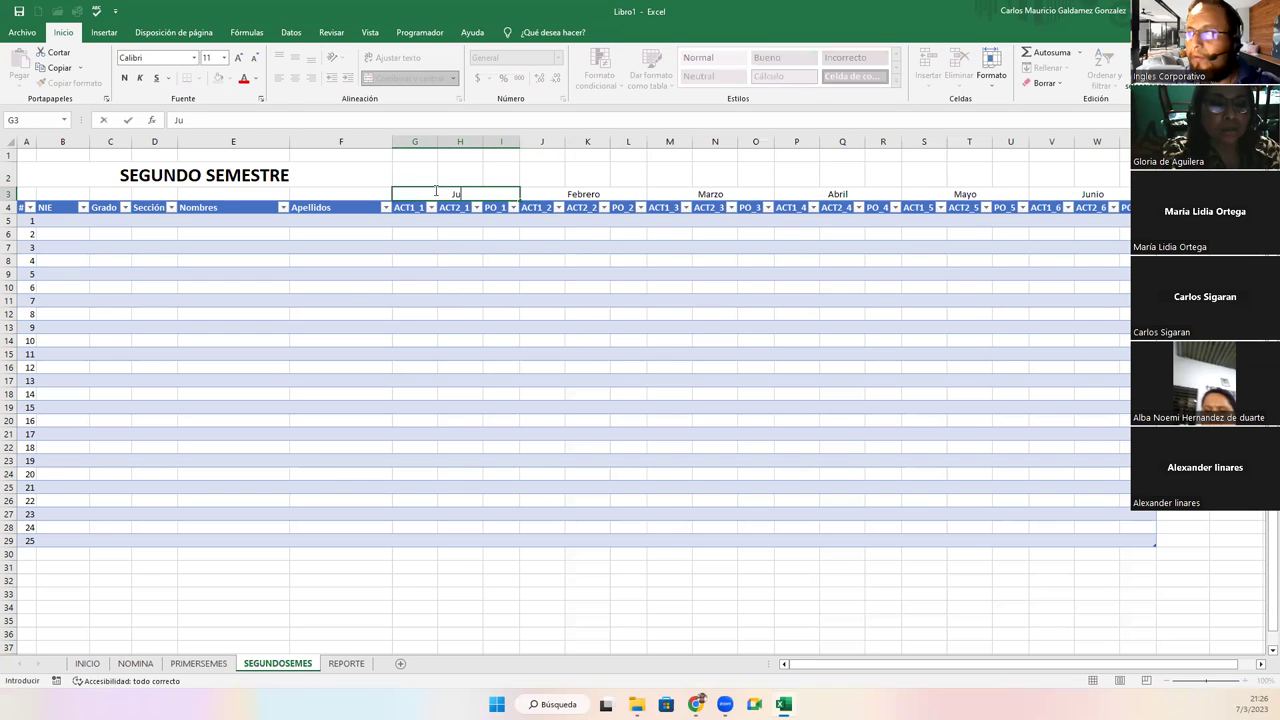
pyautogui.press('Tab')
pyautogui.write('Agosto')
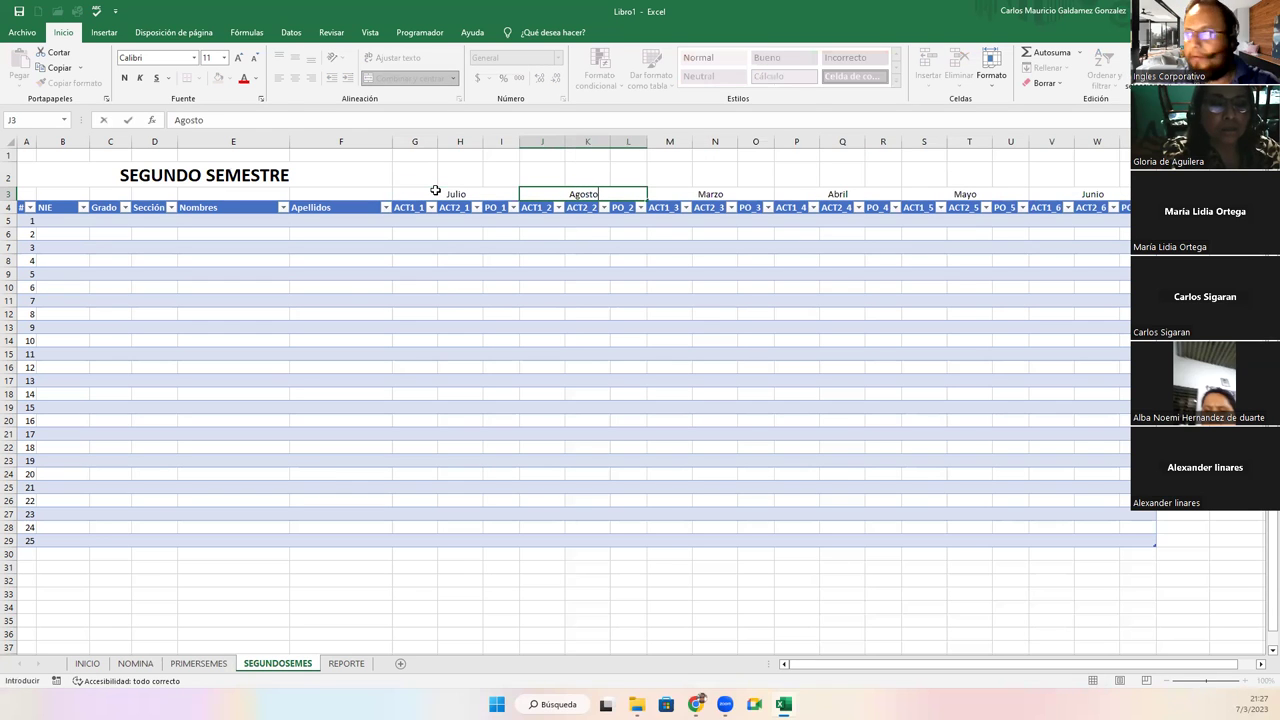
pyautogui.press('Tab')
pyautogui.moveTo(435, 190); pyautogui.dragTo(1070, 196)
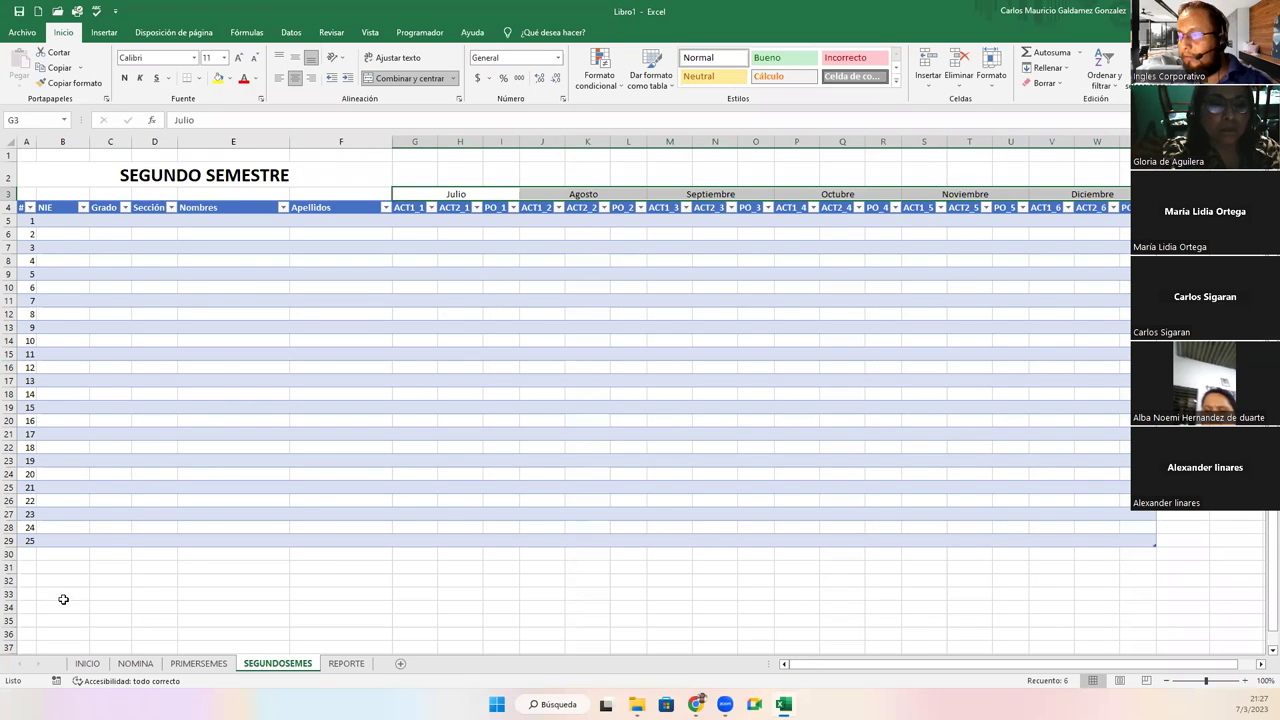
# Look through the NOMINA, PRIMERSEMES, SEGUNDOSEMES and REPORTE sheets.
pyautogui.click(200, 665)
pyautogui.click(136, 665)
pyautogui.click(199, 663)
pyautogui.click(263, 663)
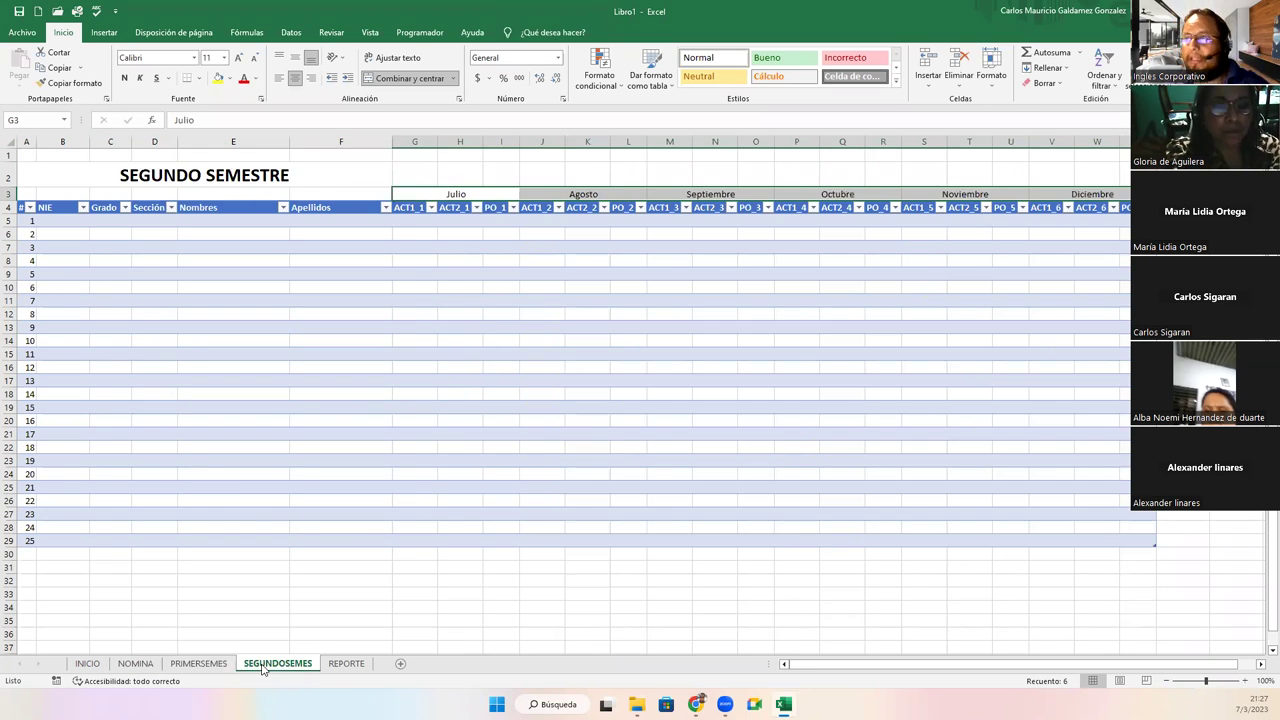
pyautogui.click(340, 663)
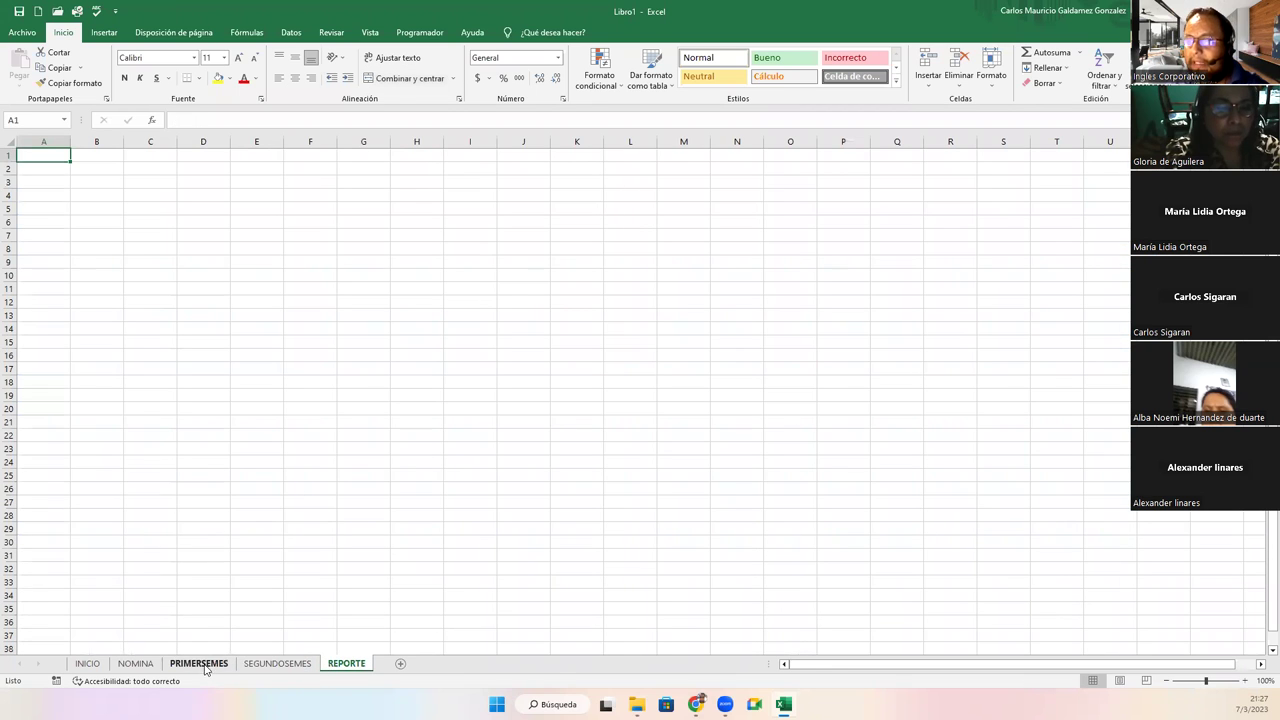
pyautogui.click(262, 665)
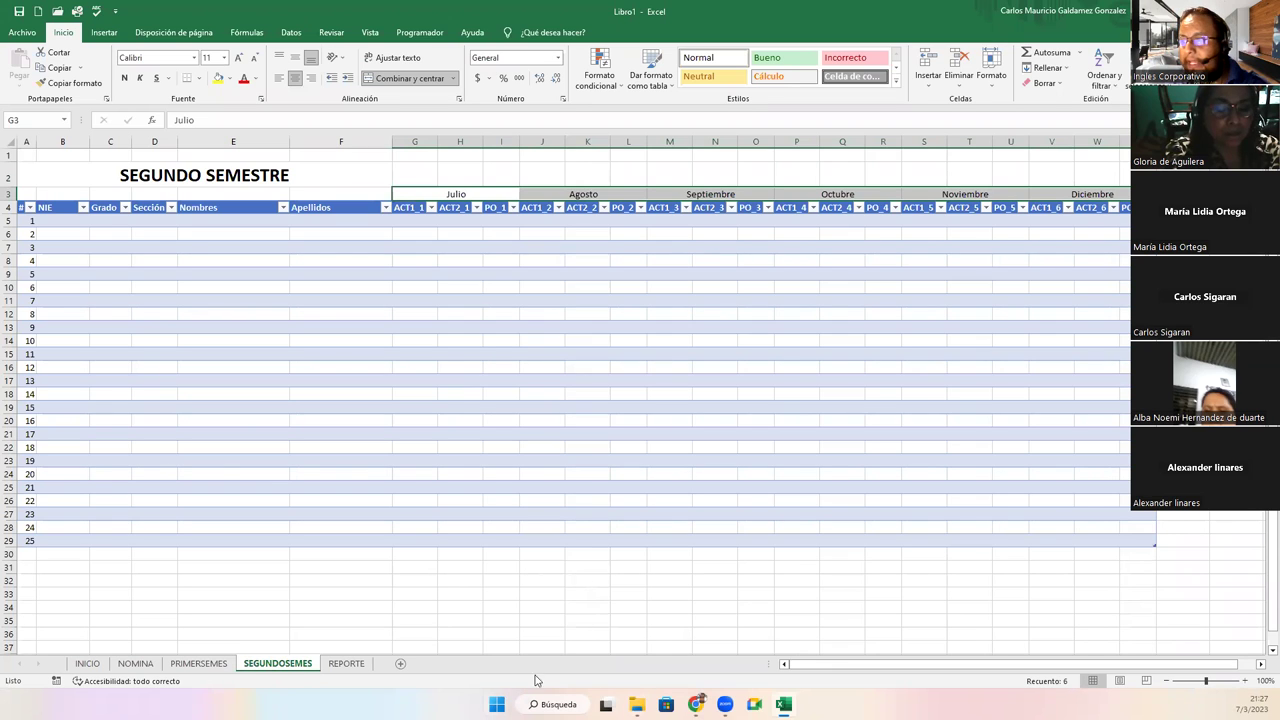
# Add a Nota header in Y4 of the PRIMERSEMES table, extending it one column.
pyautogui.click(198, 666)
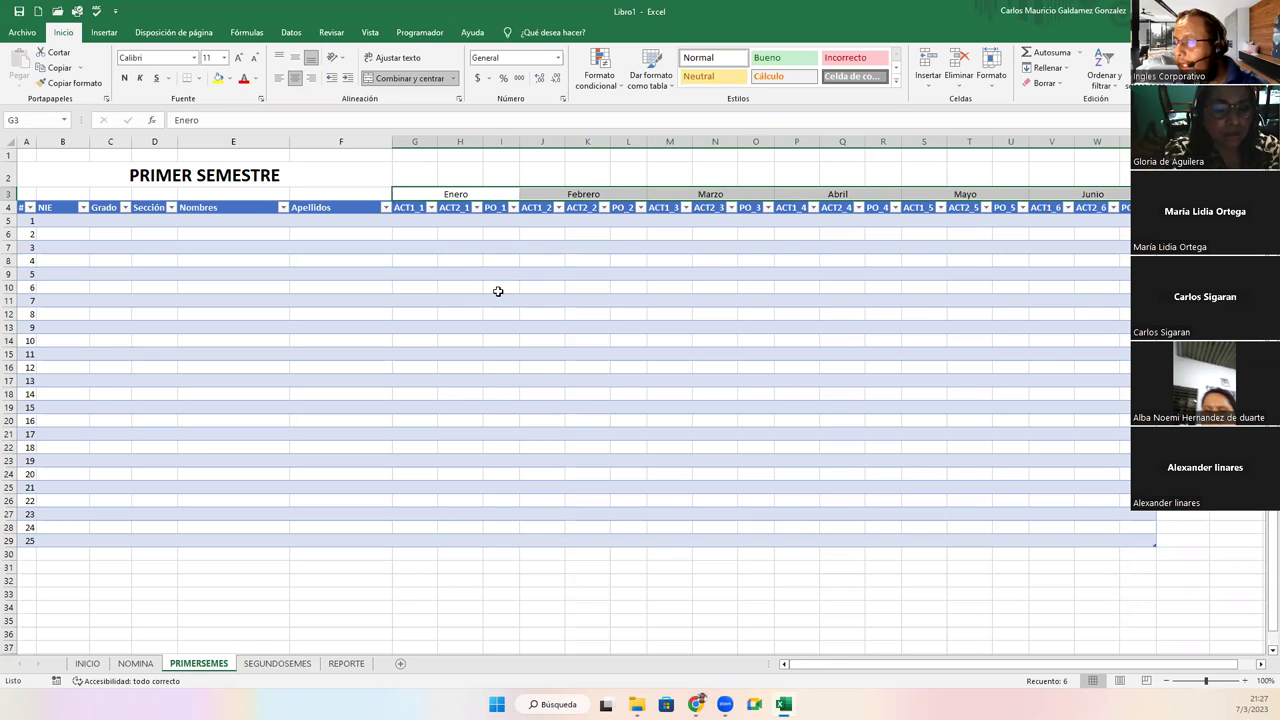
pyautogui.click(1180, 194)
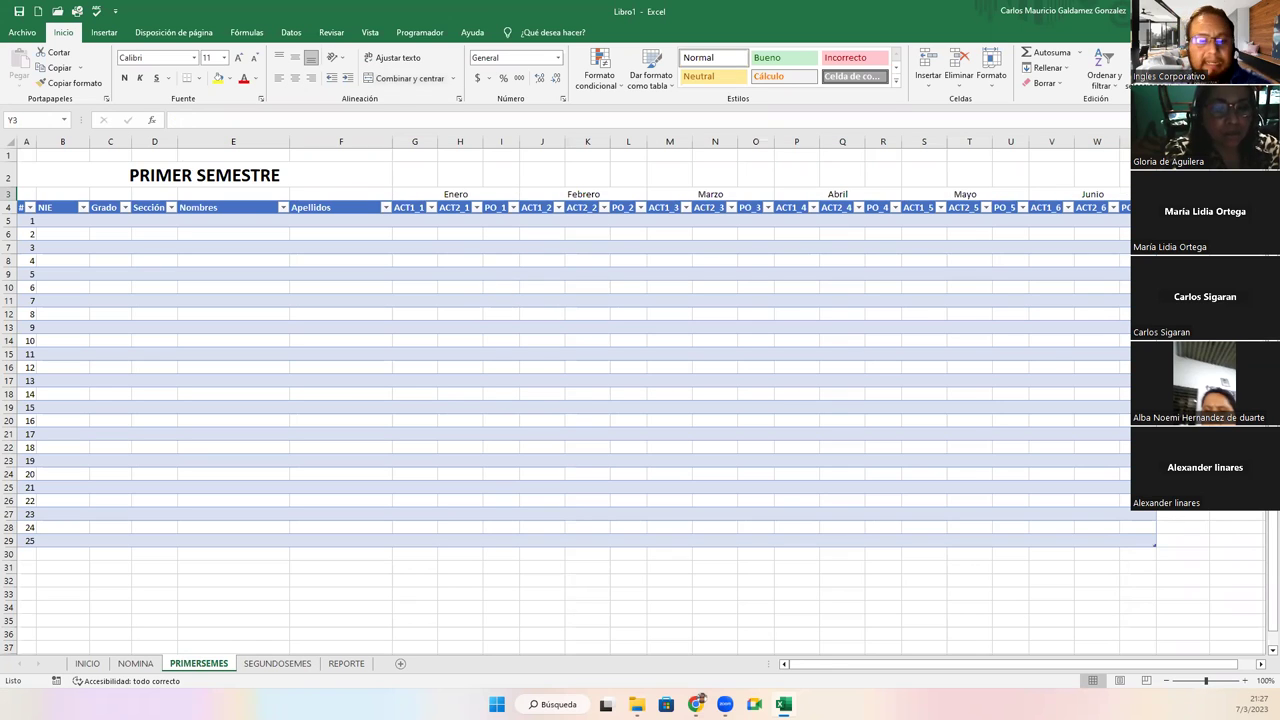
pyautogui.click(1180, 207)
pyautogui.write('Nota Final')
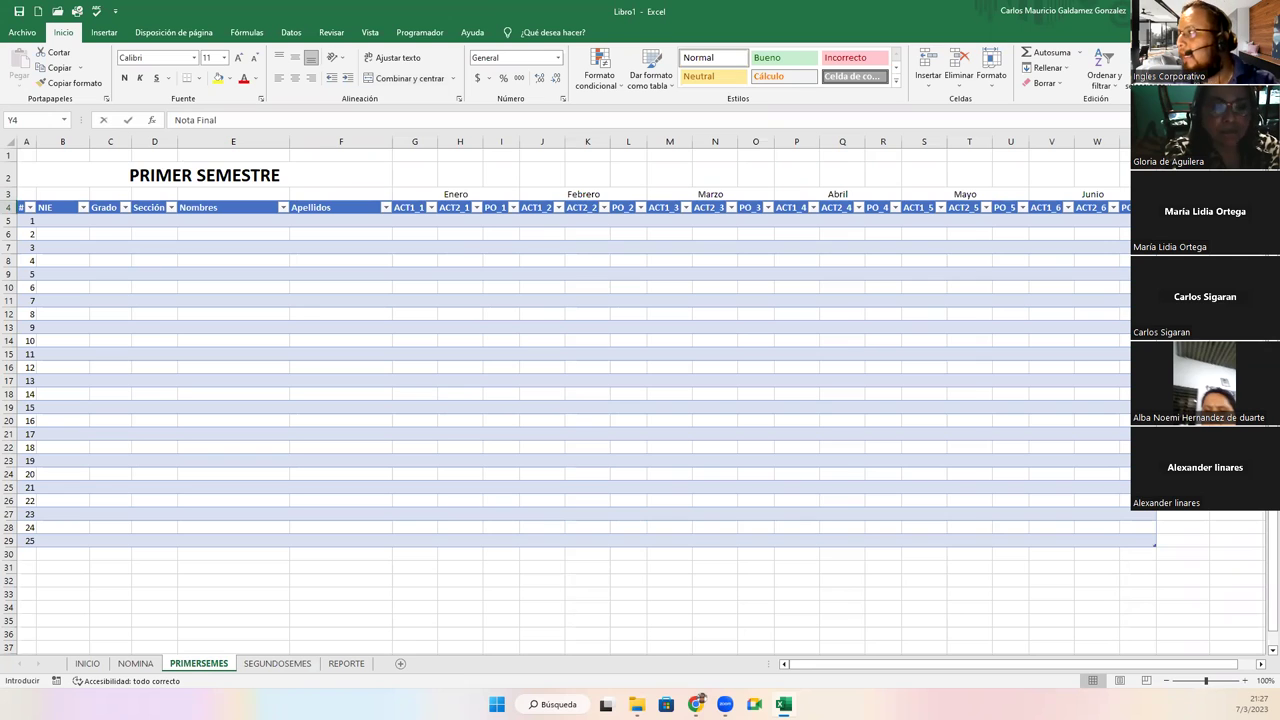
pyautogui.press('Return')
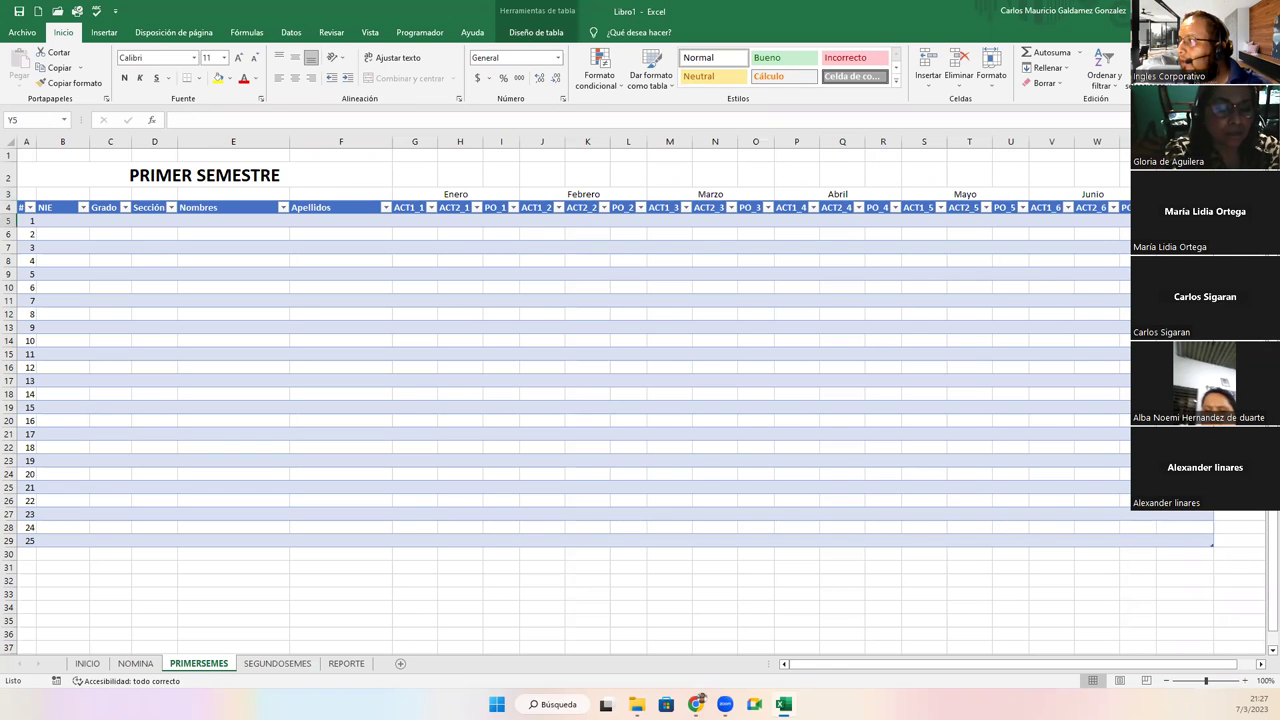
# Add the same Nota header in Y4 of the SEGUNDOSEMES table.
pyautogui.click(262, 665)
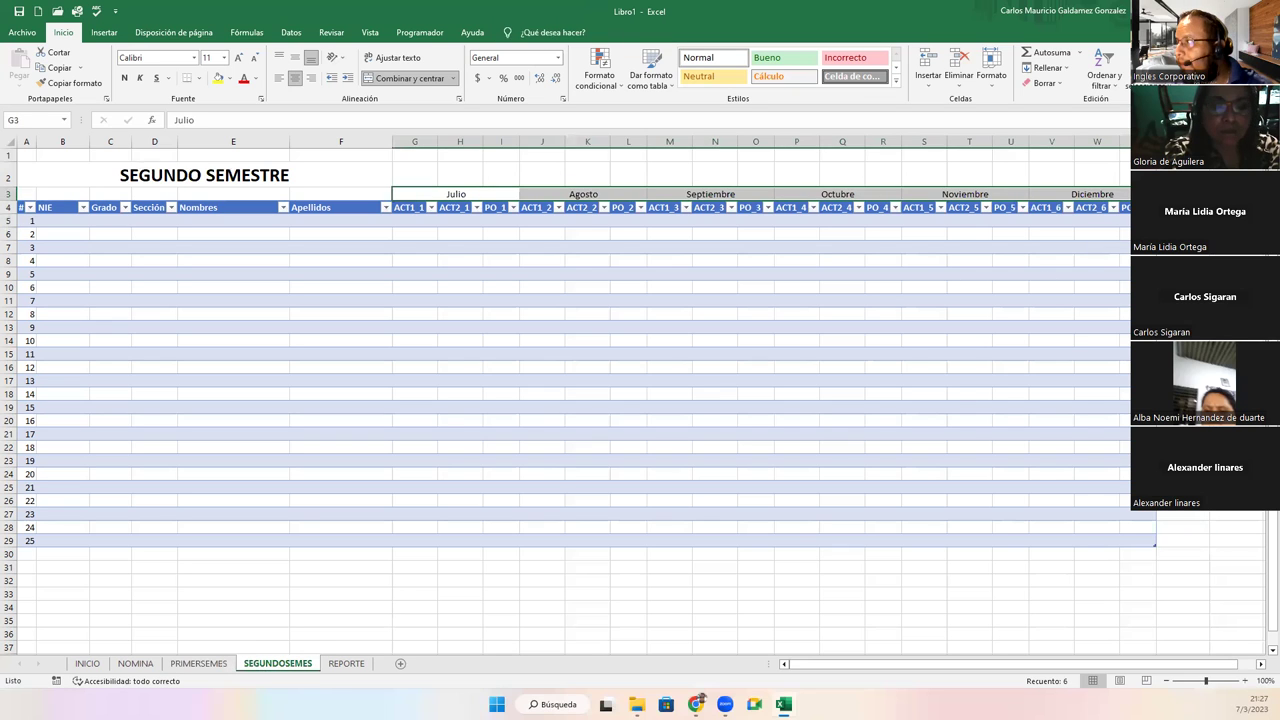
pyautogui.write('Nota Final')
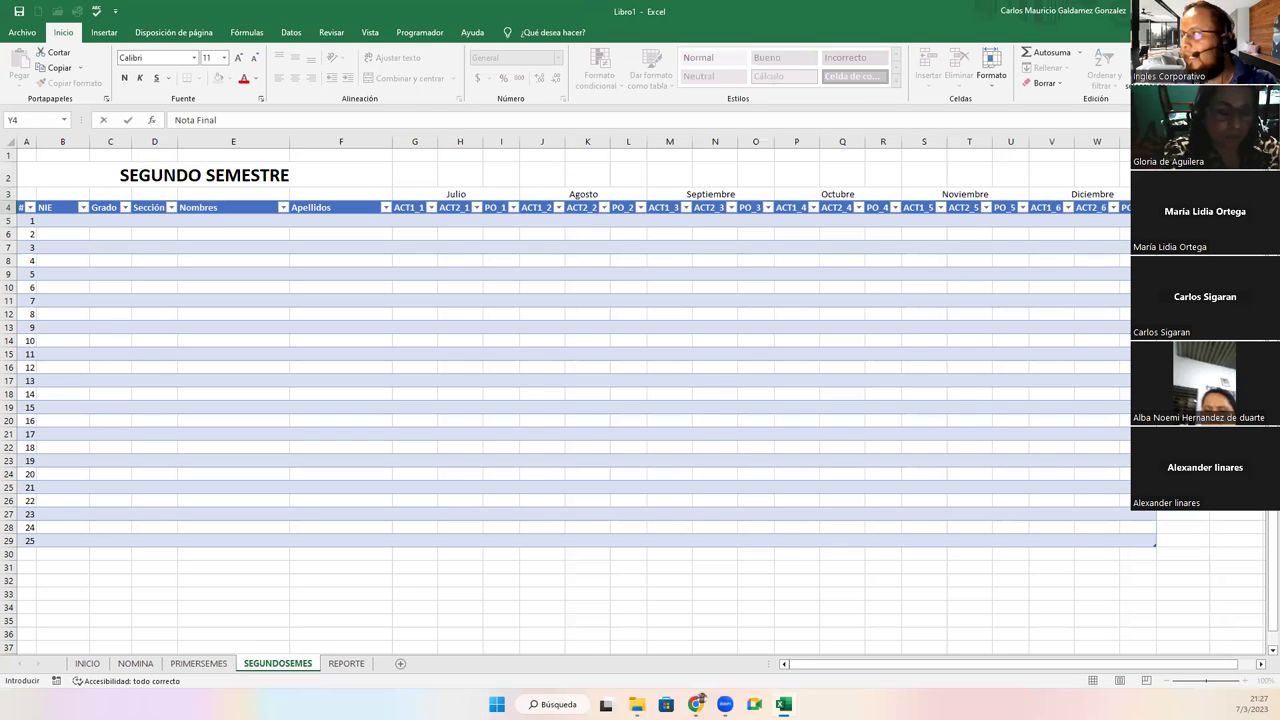
pyautogui.press('Return')
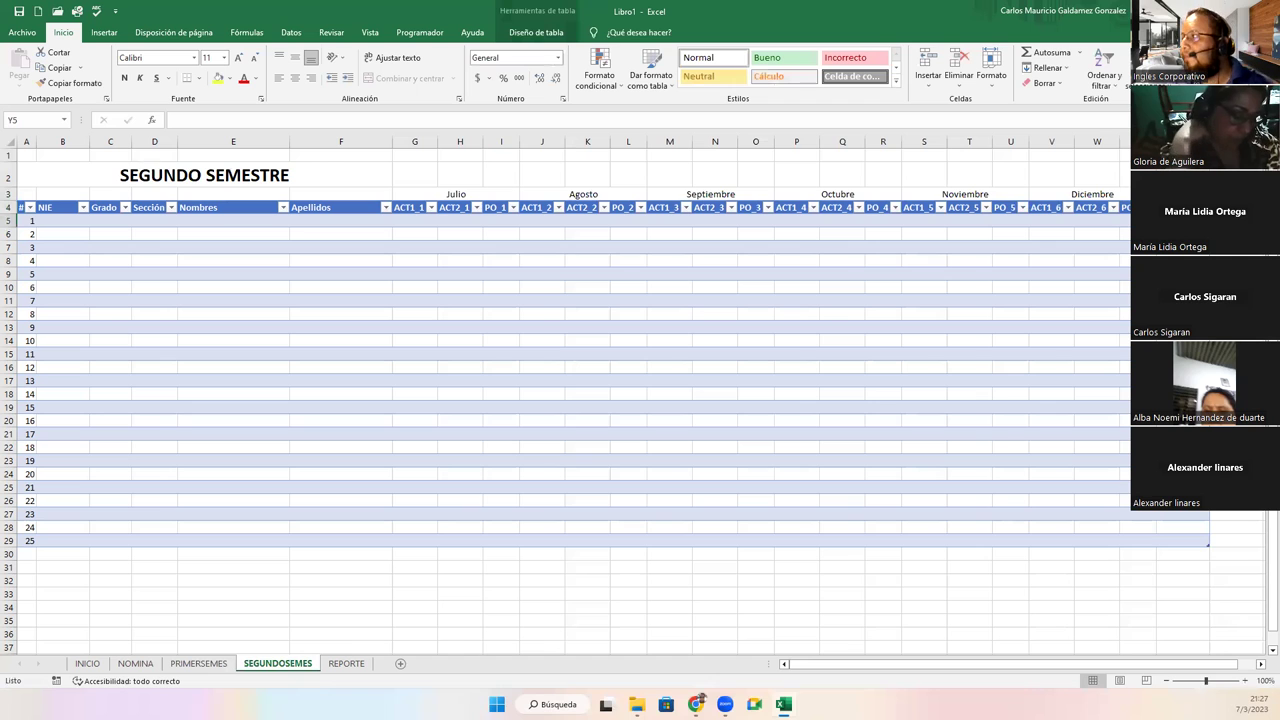
pyautogui.click(200, 665)
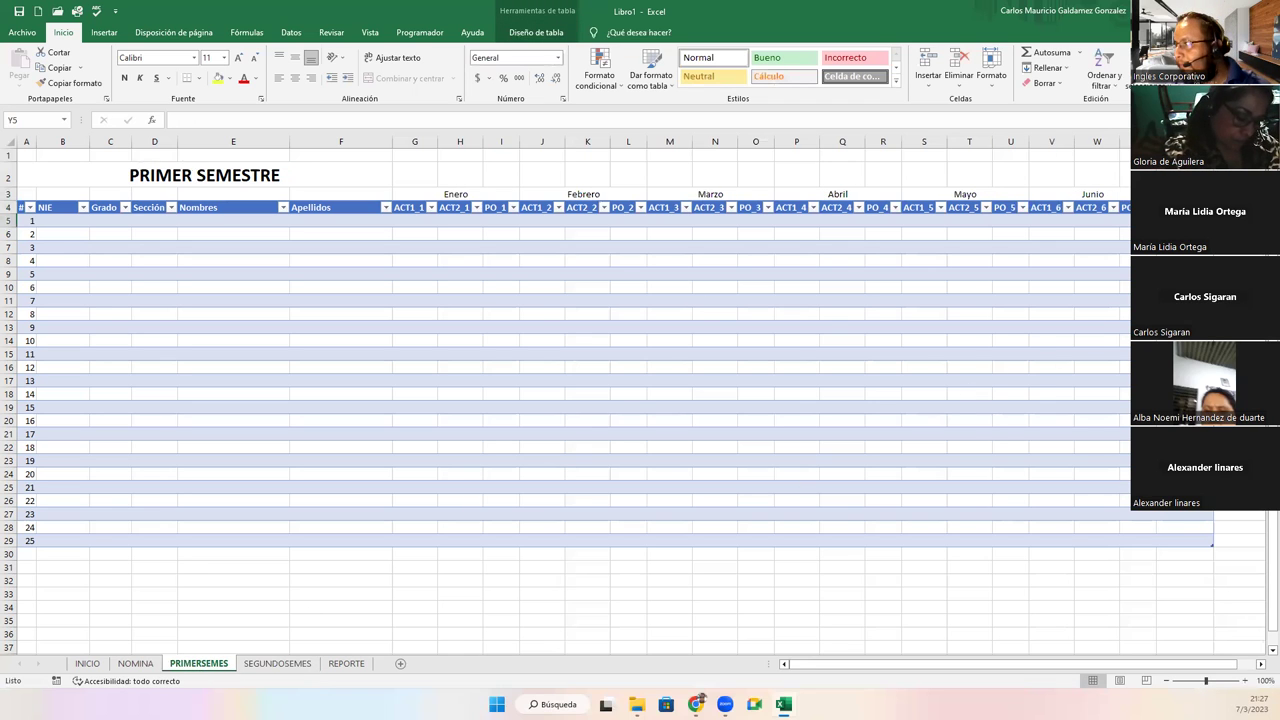
# In PRIMERSEMES Y5, enter =PROMEDIO over the row's ACT1_1 through PO_6 scores.
pyautogui.write('=promedio(')
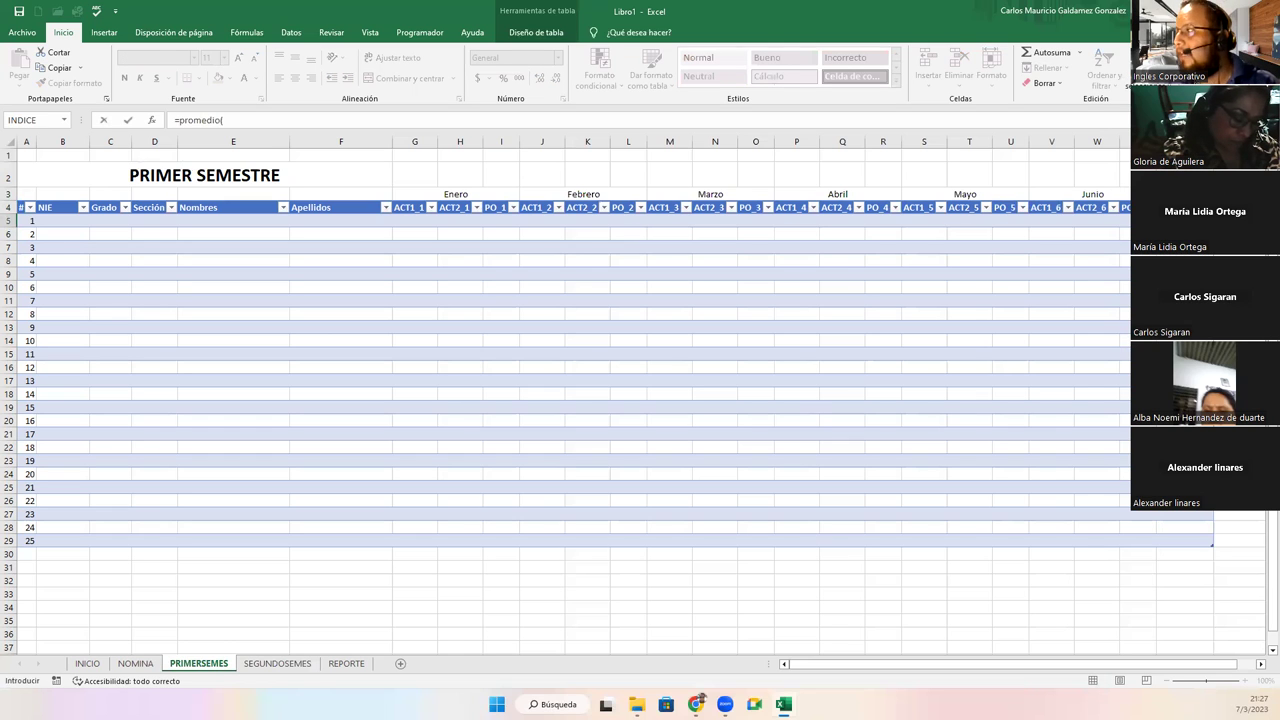
pyautogui.moveTo(411, 225); pyautogui.dragTo(1123, 222)
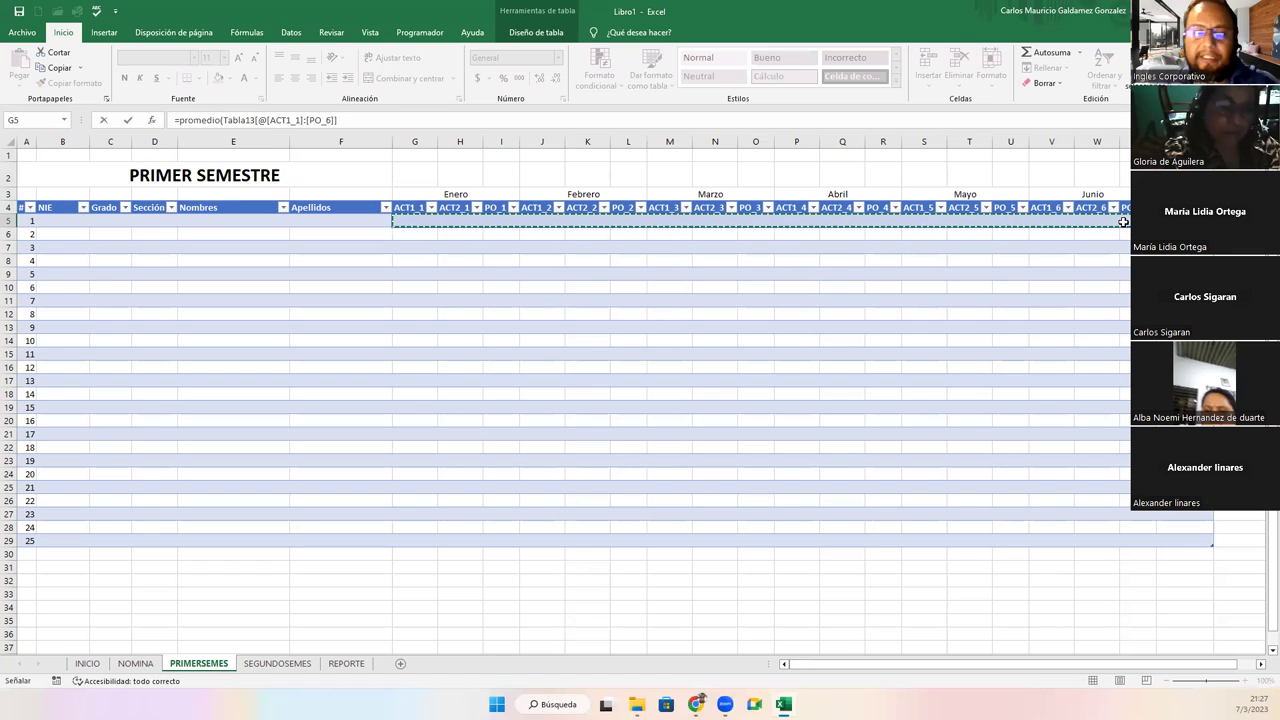
pyautogui.write(')')
pyautogui.press('Return')
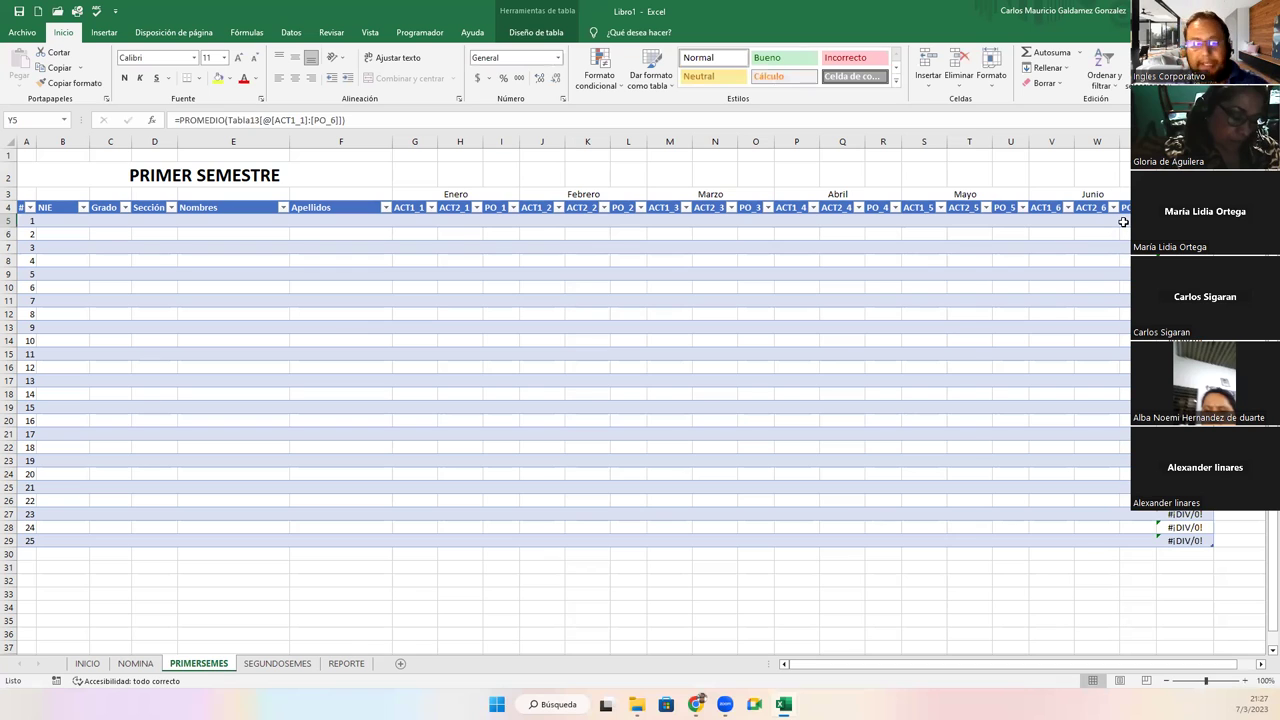
# Copy the average formula into the SEGUNDOSEMES final-grade column and inspect it.
pyautogui.hotkey('ctrl', 'c')
pyautogui.click(280, 663)
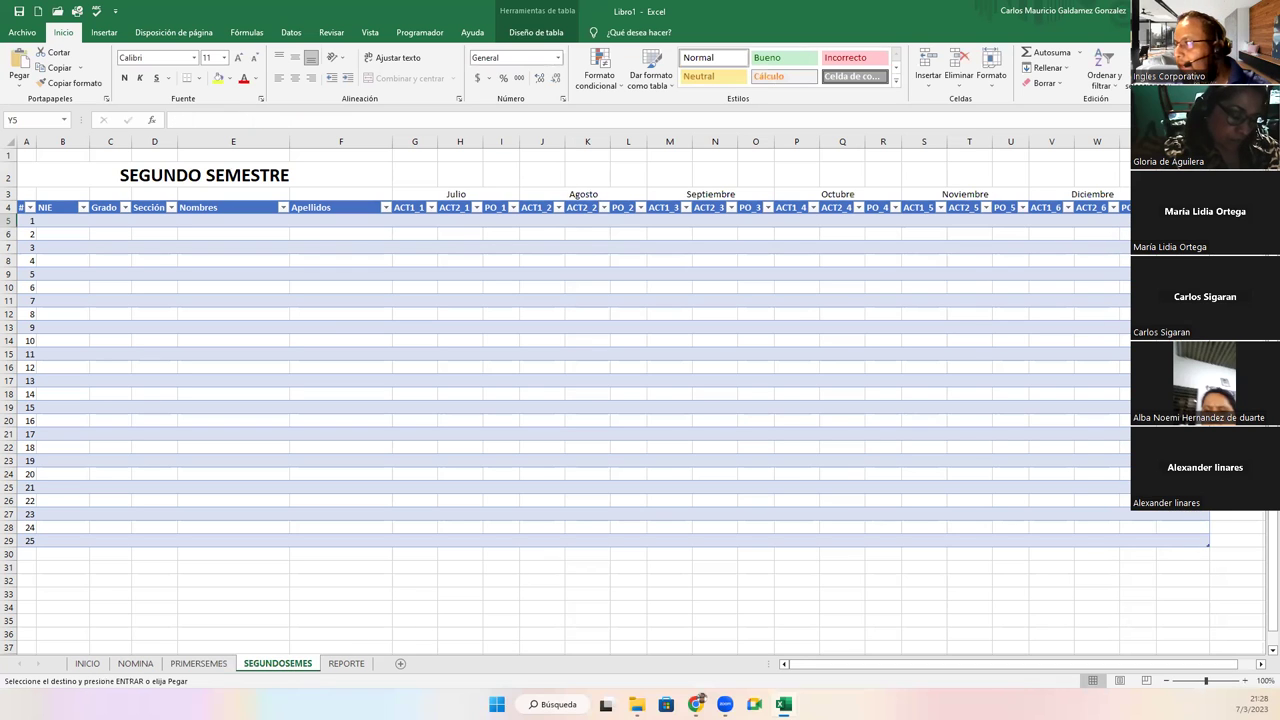
pyautogui.hotkey('ctrl', 'v')
pyautogui.press('F2')
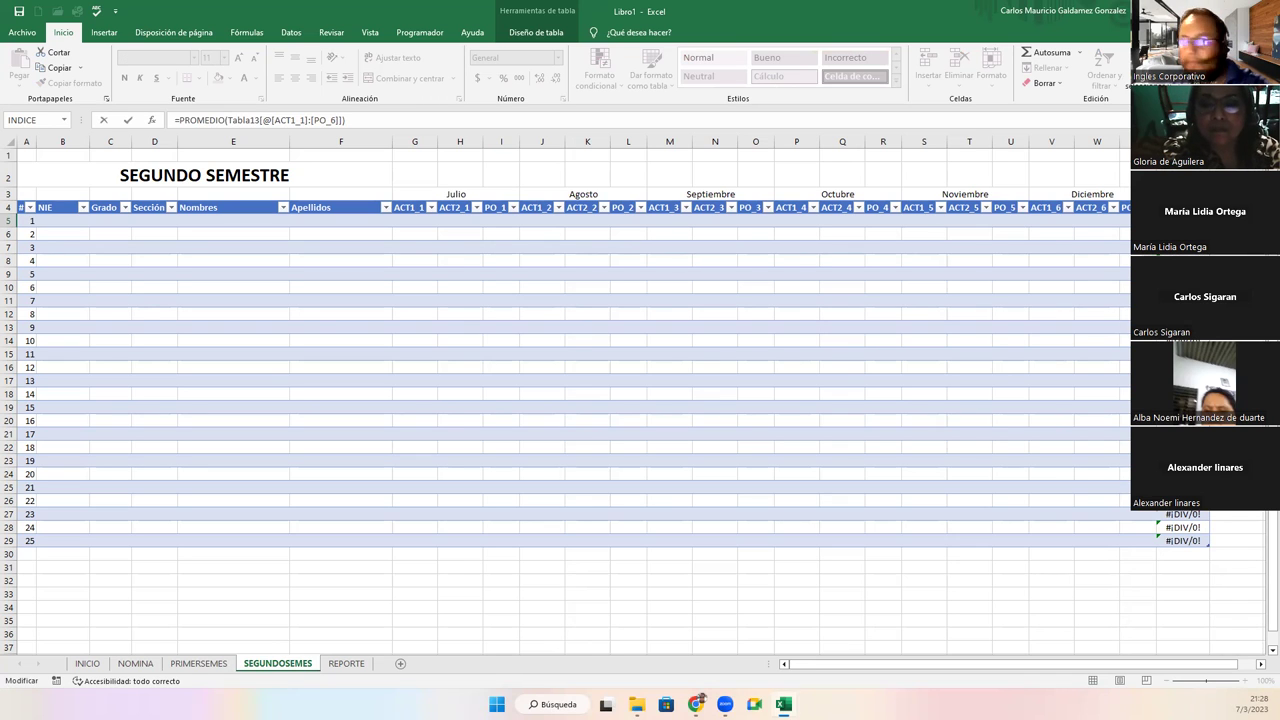
pyautogui.press('Escape')
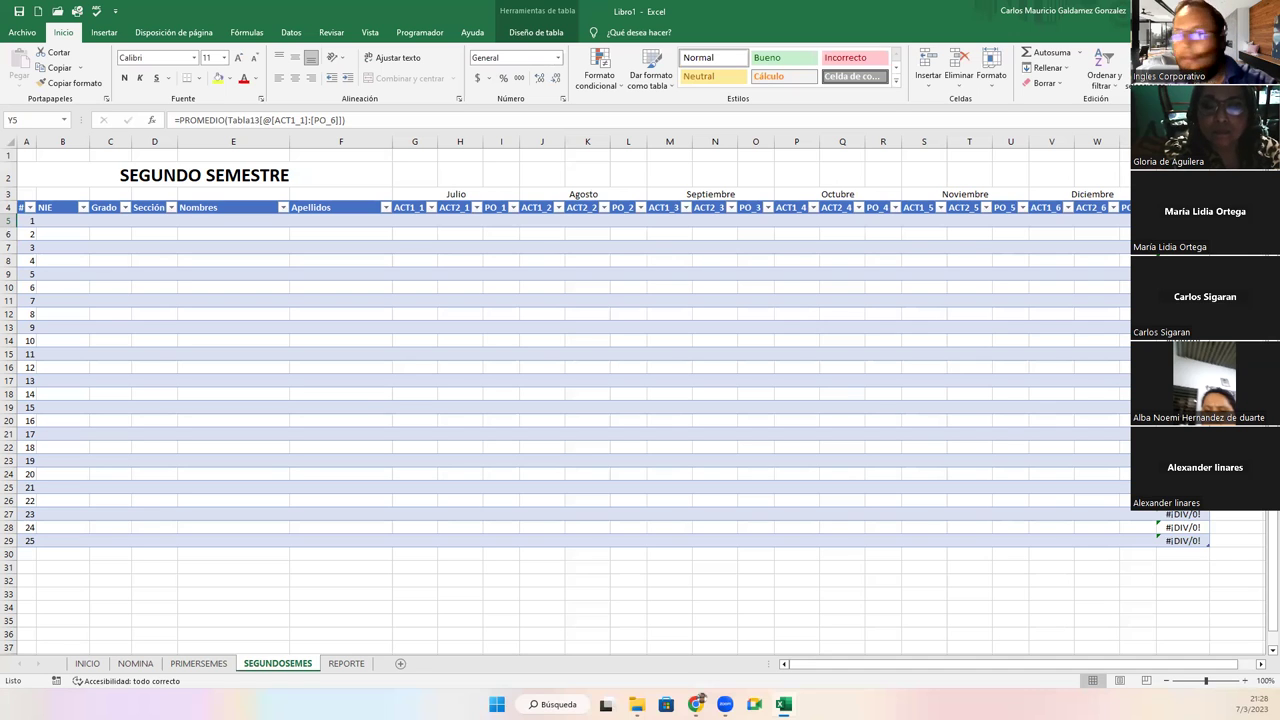
pyautogui.press('F2')
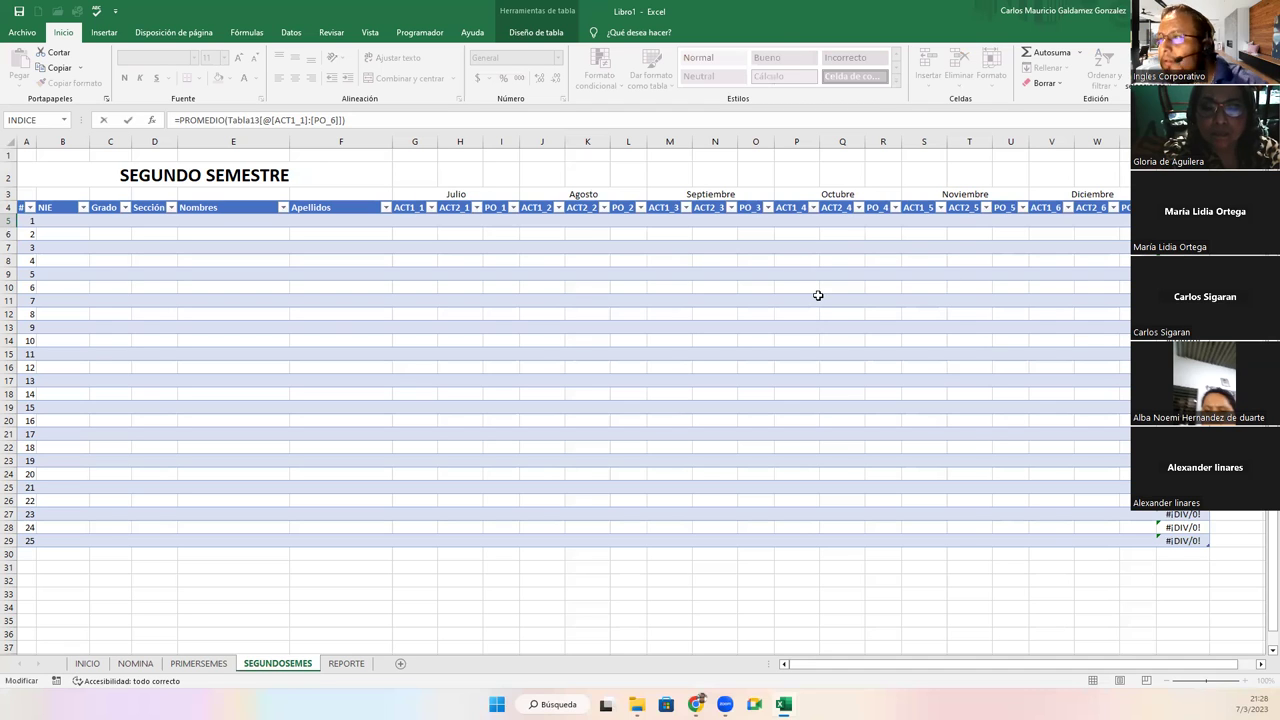
pyautogui.press('Escape')
# Correct the pasted formula's table reference from Tabla13 to Tabla135.
pyautogui.click(700, 338)
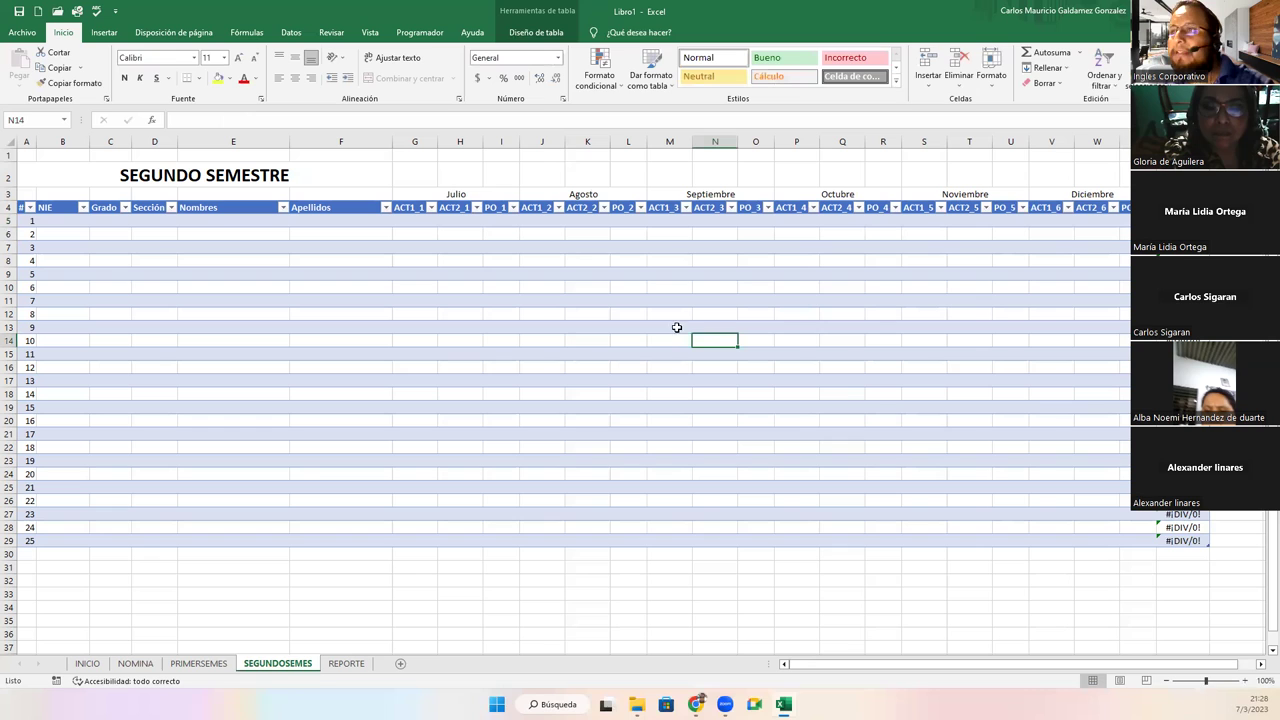
pyautogui.click(540, 32)
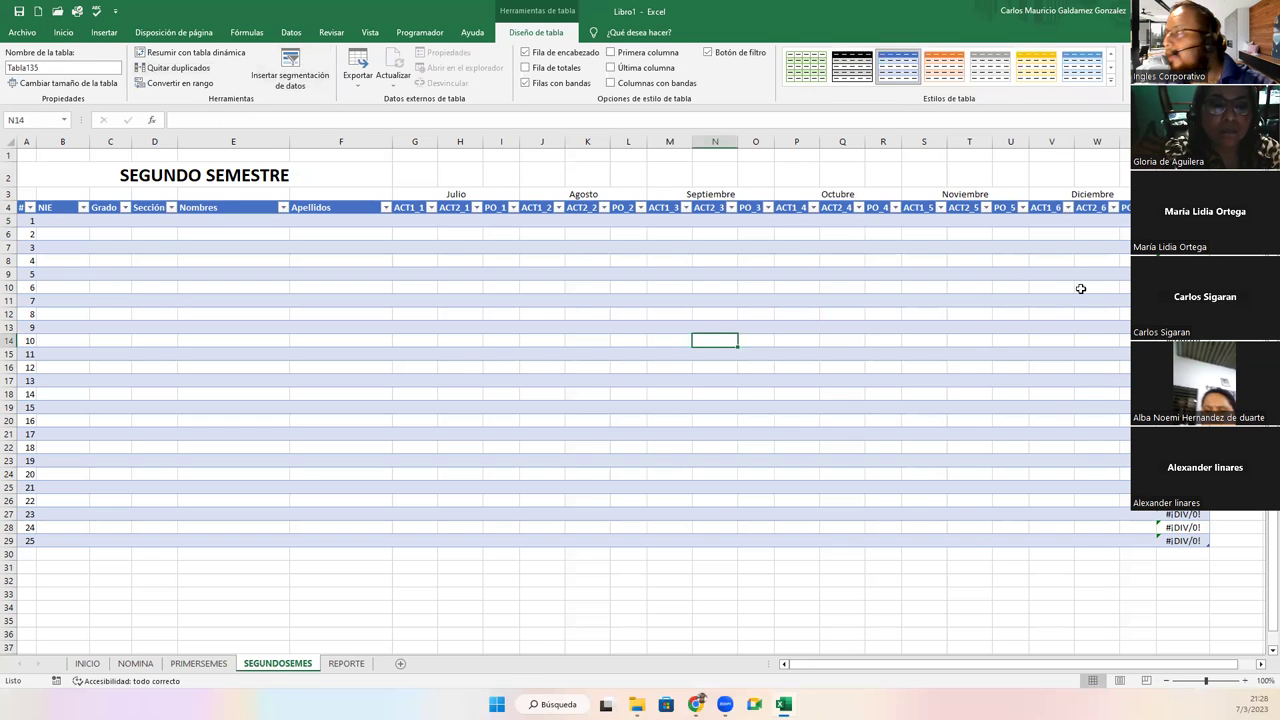
pyautogui.click(1183, 220)
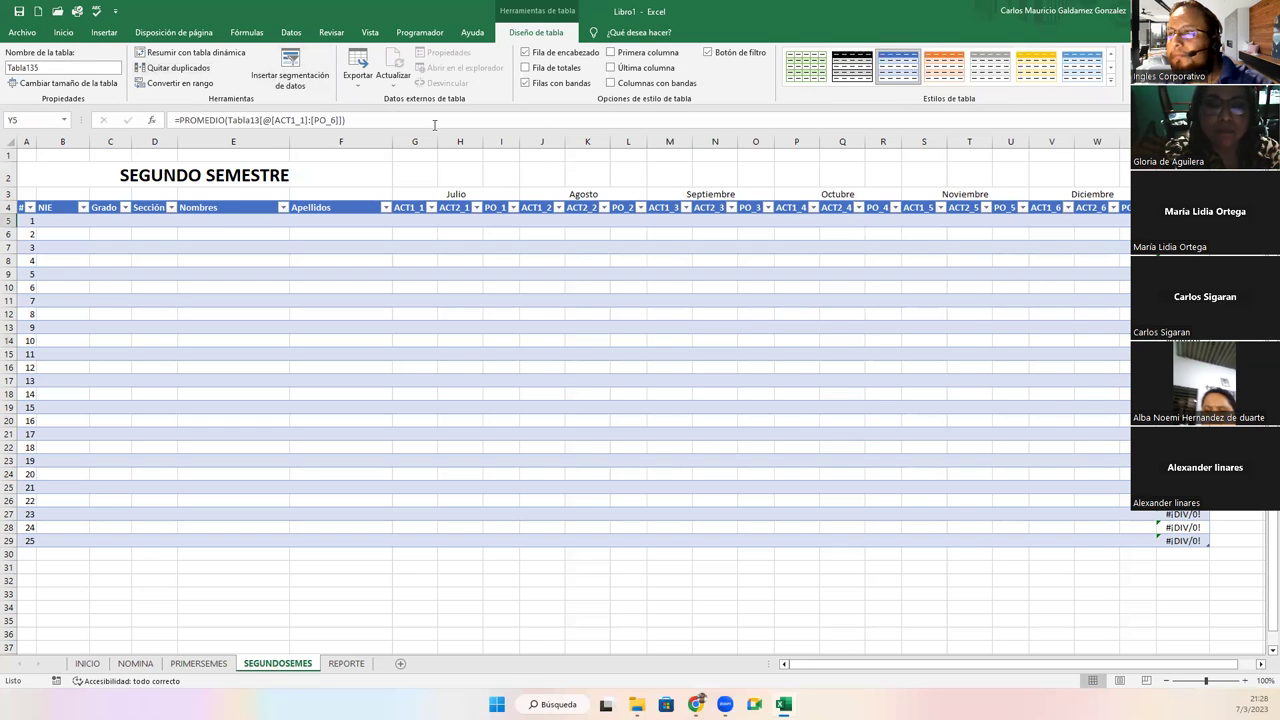
pyautogui.click(253, 119)
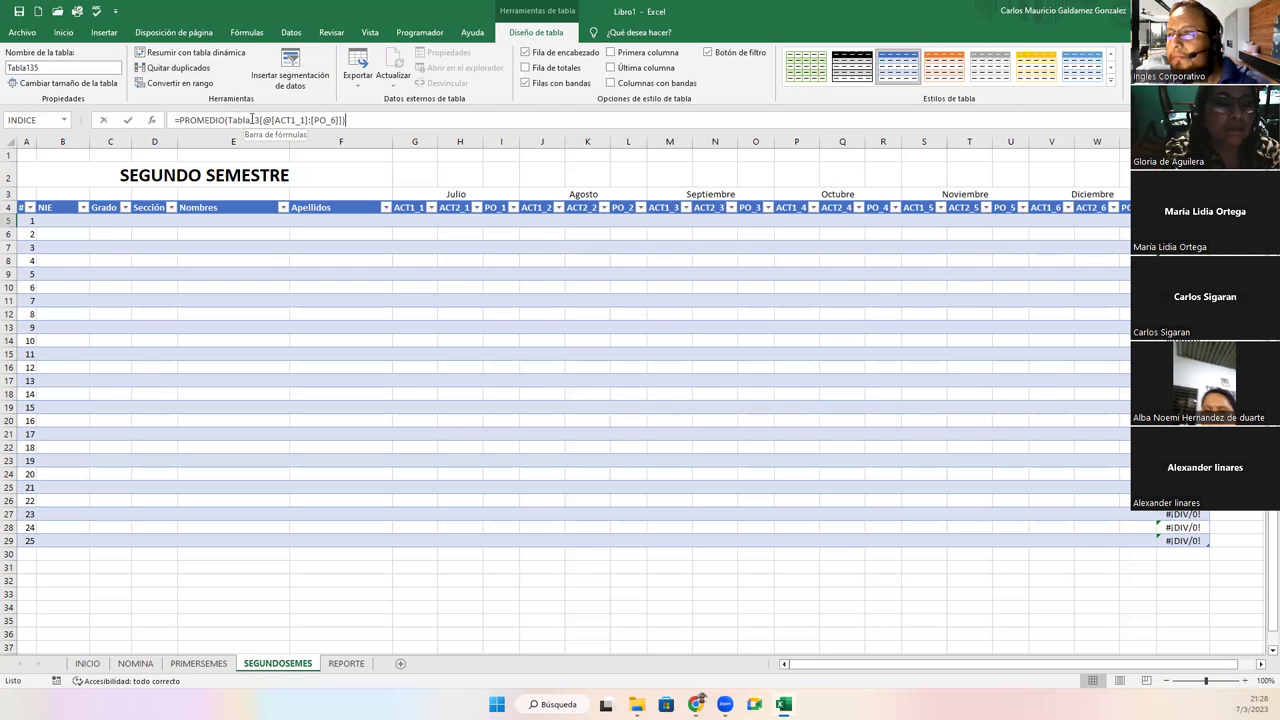
pyautogui.write('5')
pyautogui.press('Return')
pyautogui.press('Up')
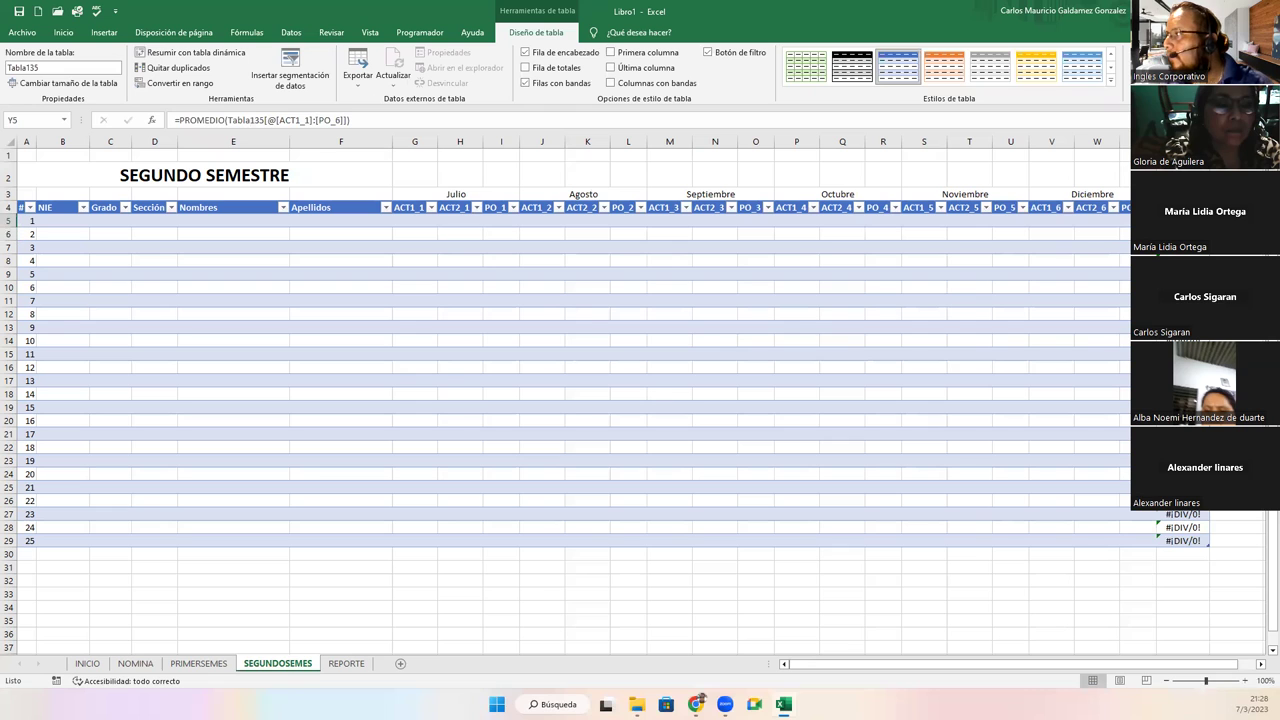
pyautogui.press('F2')
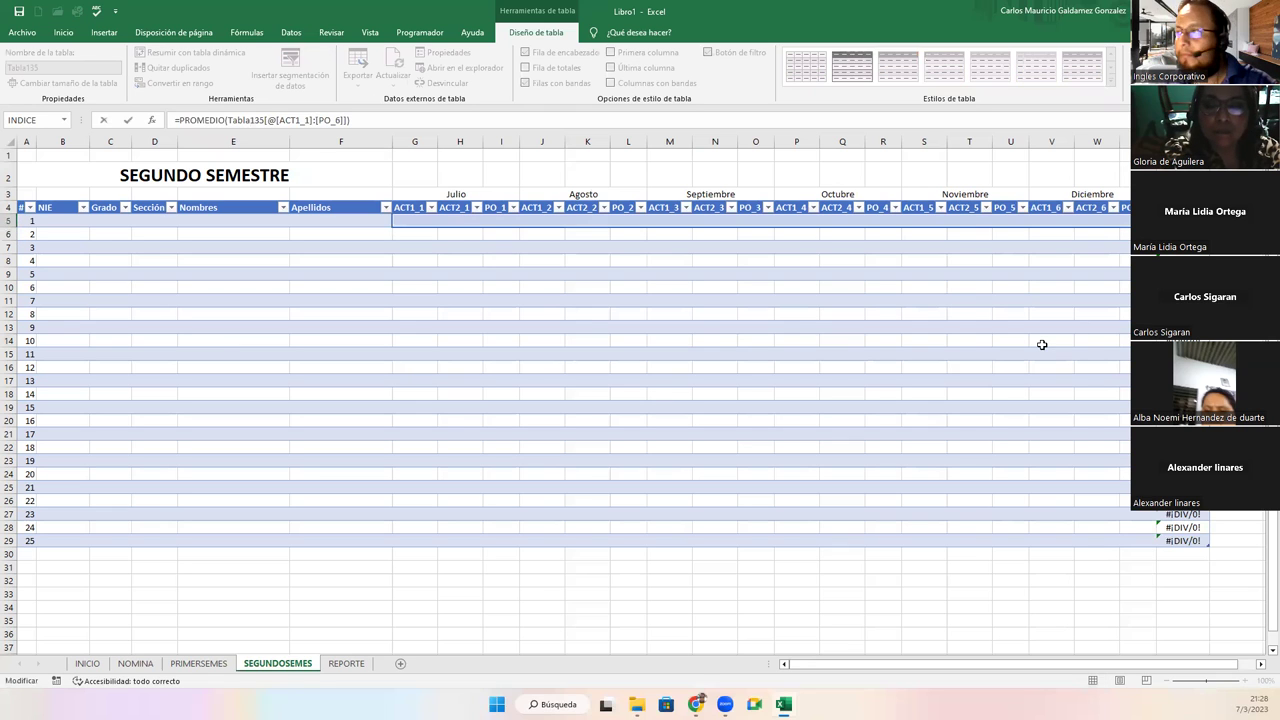
pyautogui.press('Escape')
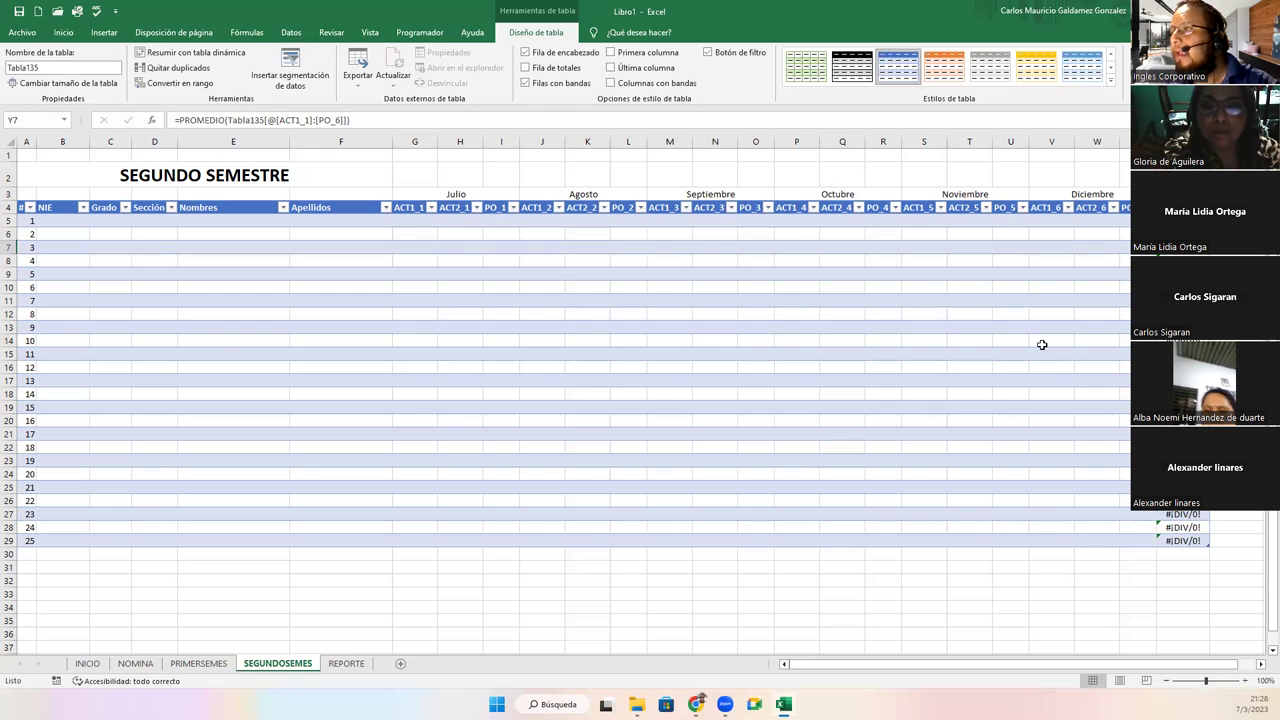
# Enter the first student's row-5 activity grades starting at G5 (10, 9, 8, …).
pyautogui.click(426, 222)
pyautogui.write('10')
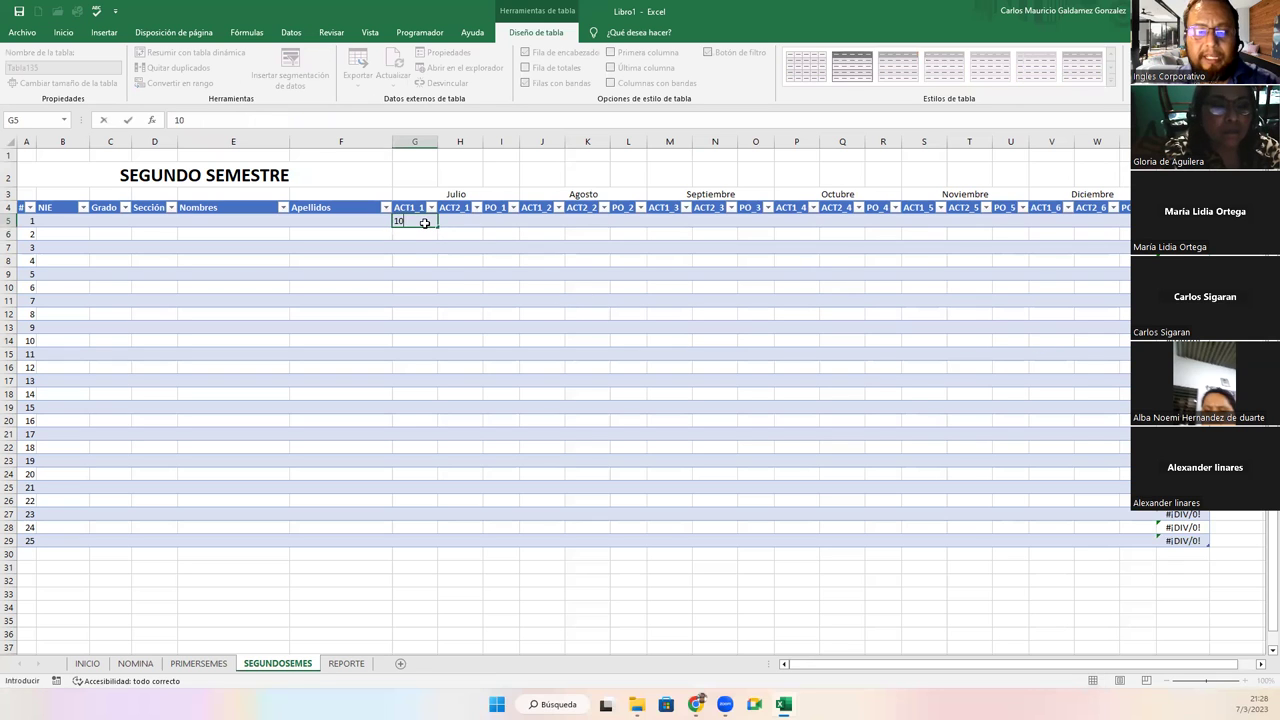
pyautogui.press('Tab')
pyautogui.write('9')
pyautogui.press('Tab')
pyautogui.write('8')
pyautogui.press('Tab')
pyautogui.write('8')
pyautogui.press('Tab')
pyautogui.write('9')
pyautogui.press('Tab')
pyautogui.write('7')
pyautogui.press('Tab')
pyautogui.write('10')
pyautogui.press('Tab')
pyautogui.write('9')
pyautogui.press('Tab')
pyautogui.write('9')
pyautogui.press('Tab')
pyautogui.write('8')
pyautogui.press('Tab')
pyautogui.write('0')
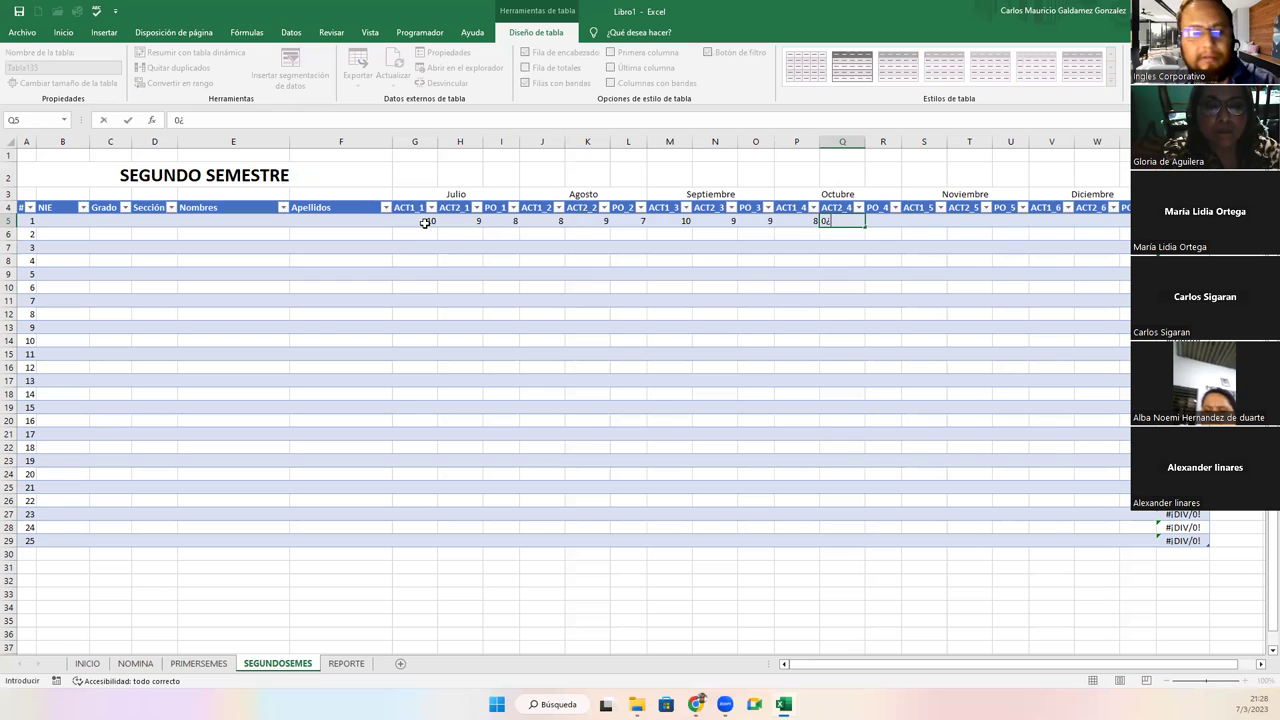
pyautogui.press('Tab')
pyautogui.write('7')
pyautogui.press('Tab')
pyautogui.write('8')
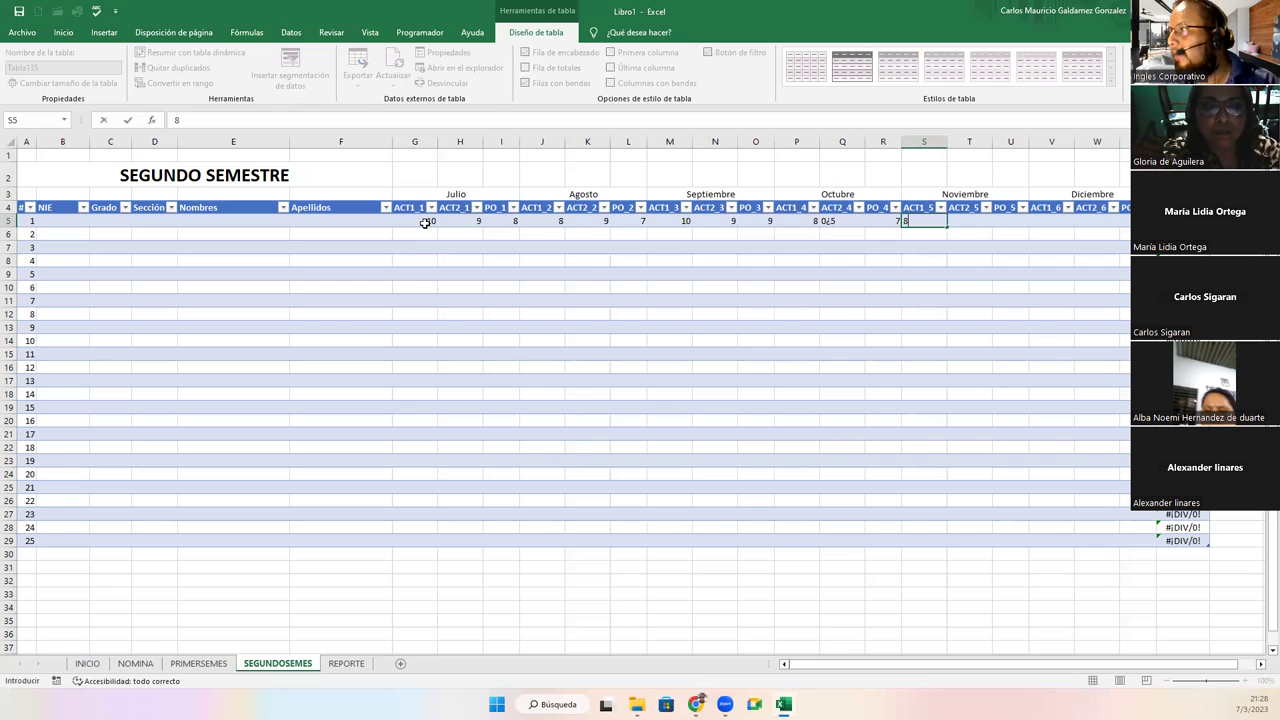
# Correct Q5 to 5 and enter the remaining row-5 grades.
pyautogui.press('Left')
pyautogui.press('Left')
pyautogui.write('5')
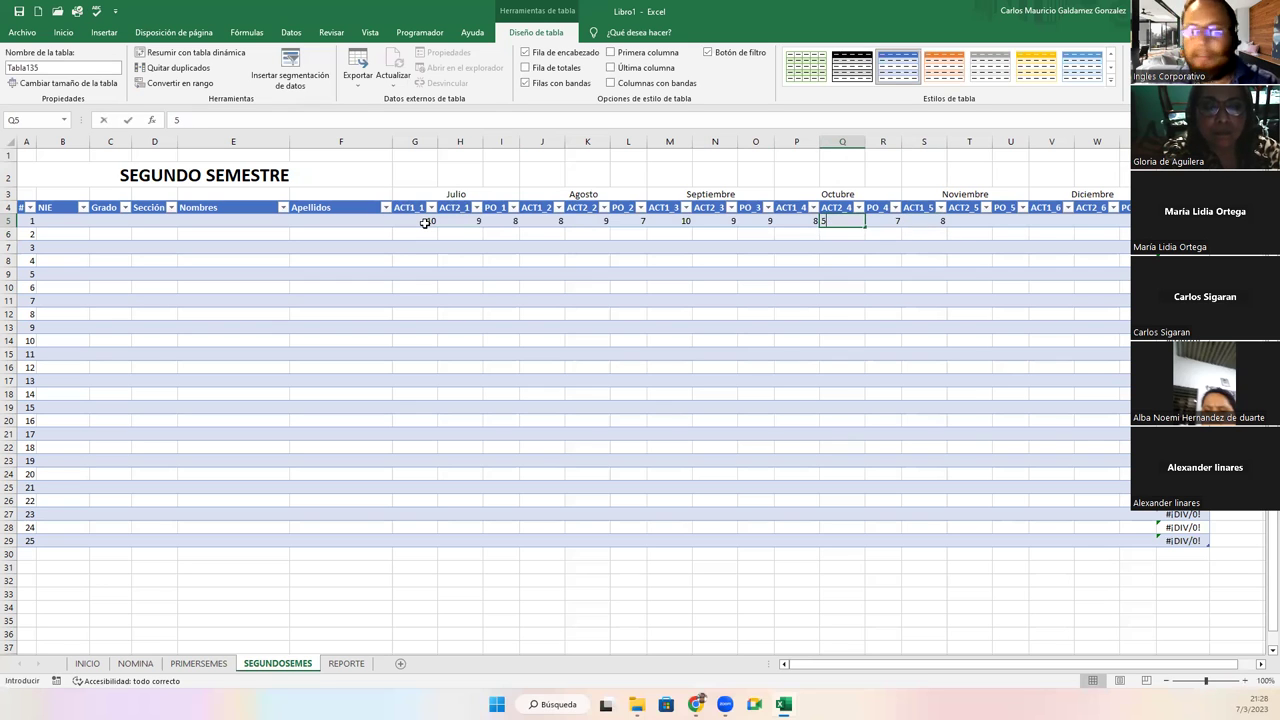
pyautogui.press('Tab')
pyautogui.press('Tab')
pyautogui.press('Tab')
pyautogui.write('8')
pyautogui.press('Tab')
pyautogui.write('9')
pyautogui.press('Tab')
pyautogui.write('8')
pyautogui.press('Tab')
pyautogui.write('9')
pyautogui.press('Tab')
pyautogui.write('8')
pyautogui.press('Return')
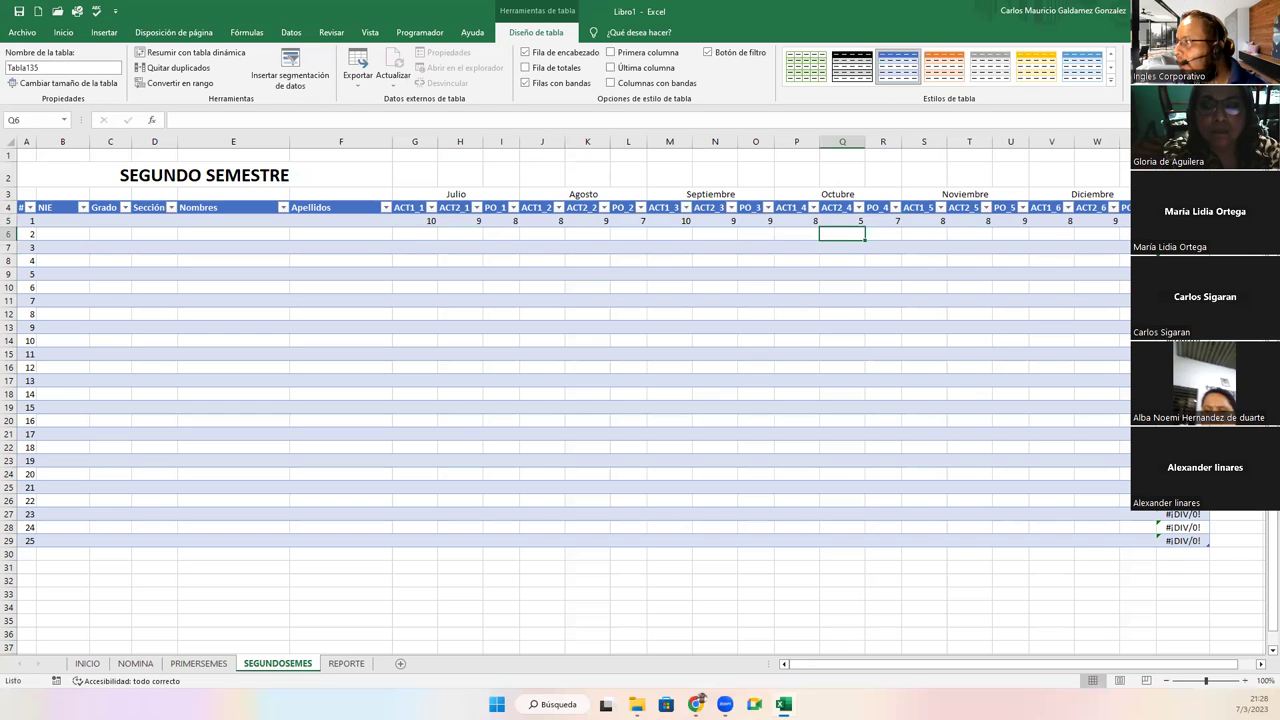
# Format the grade cells G5:Y29 as Number with two decimal places.
pyautogui.moveTo(1182, 220); pyautogui.dragTo(1182, 540)
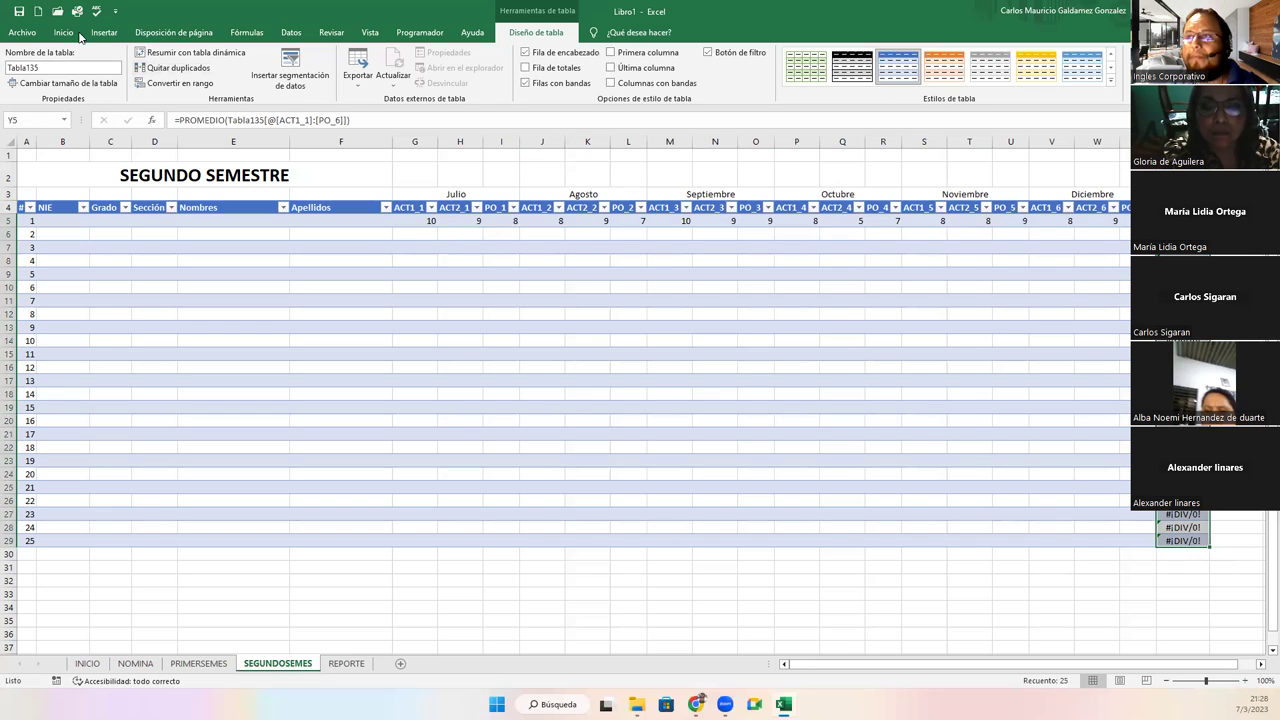
pyautogui.click(81, 35)
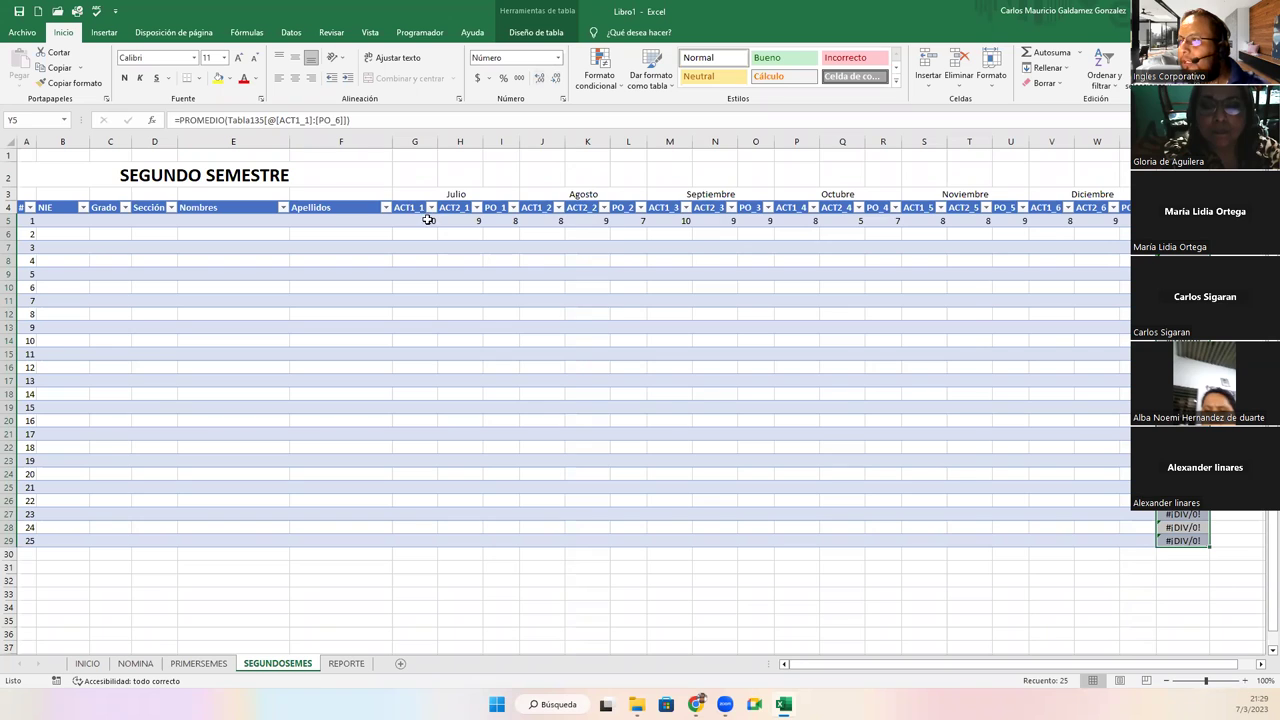
pyautogui.moveTo(428, 219); pyautogui.dragTo(1150, 540)
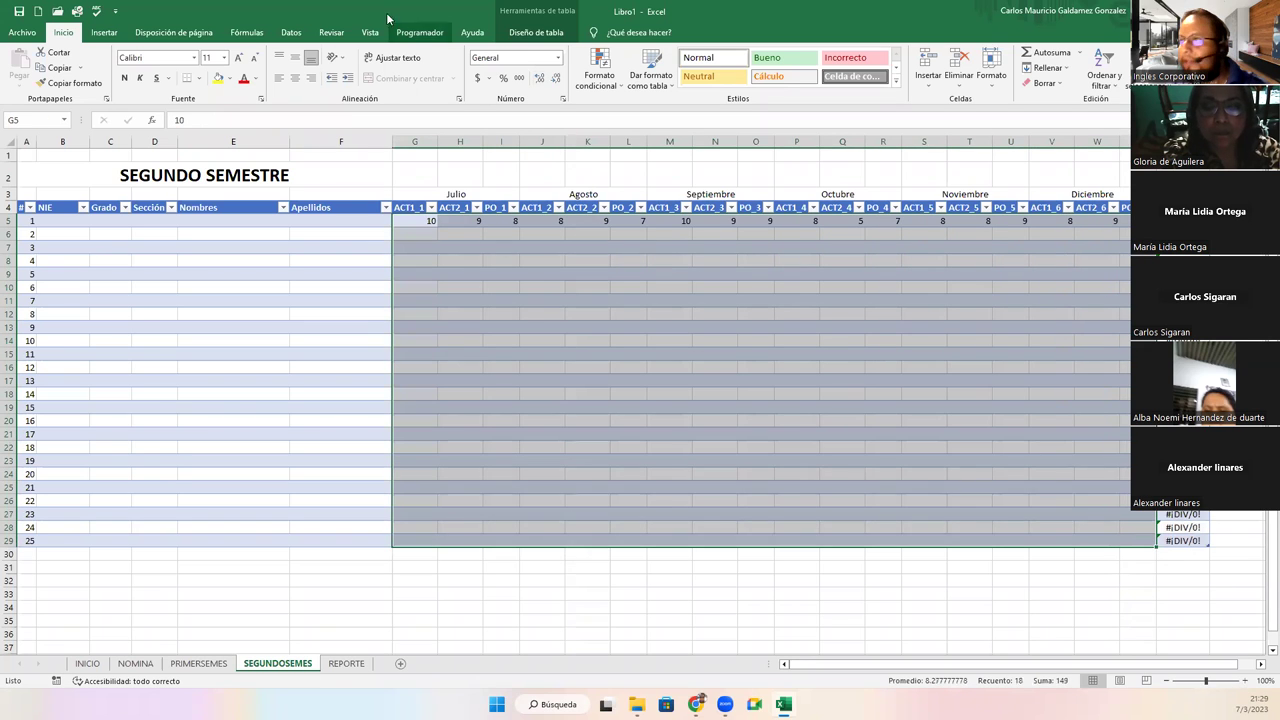
pyautogui.click(538, 79)
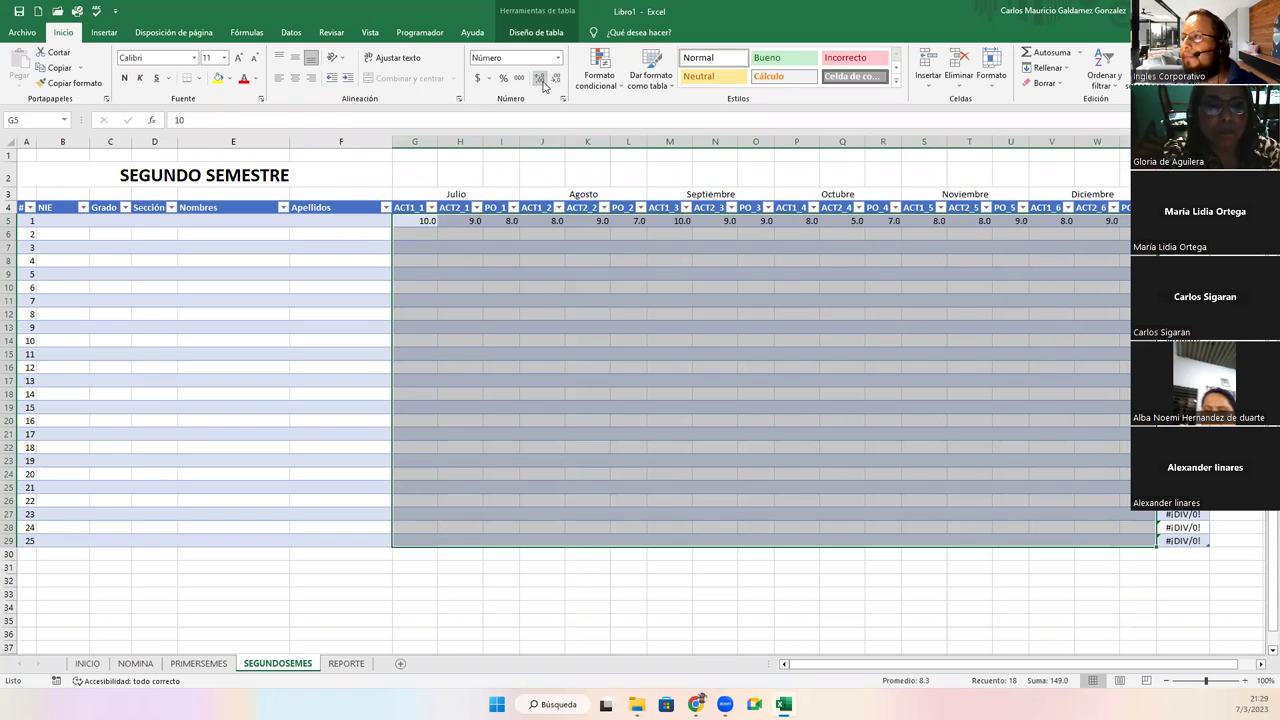
pyautogui.click(540, 80)
pyautogui.click(568, 326)
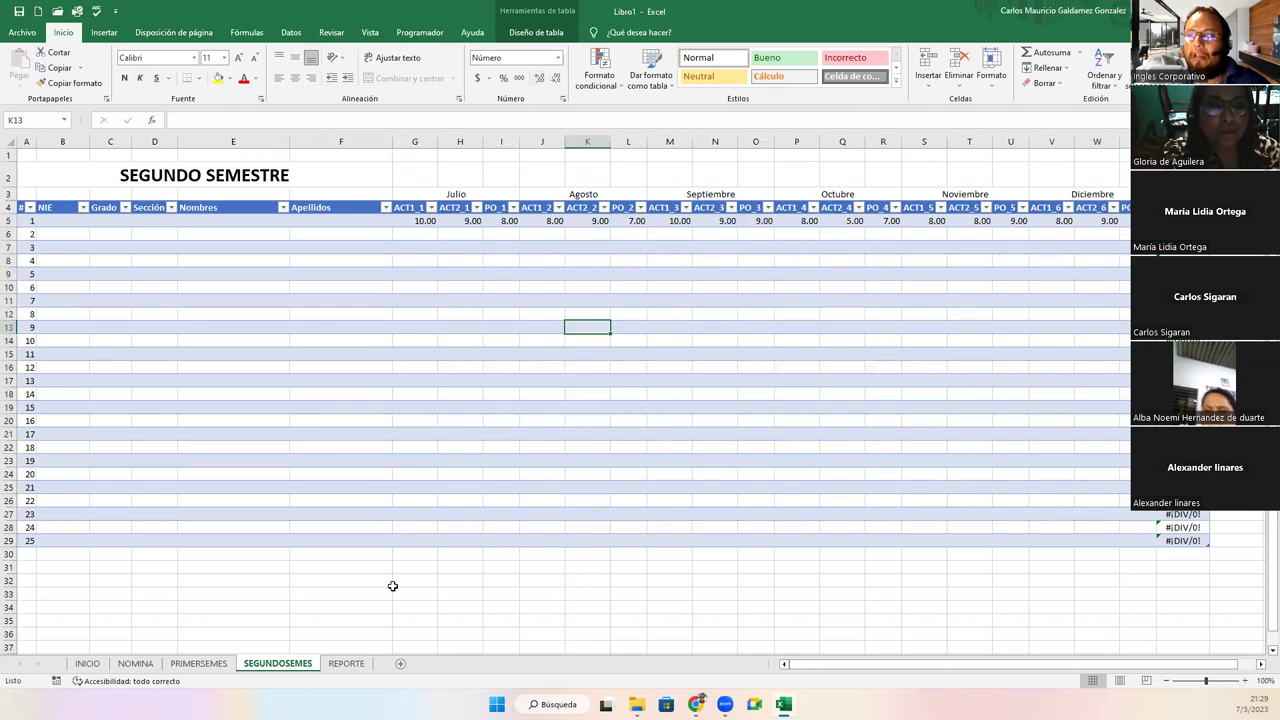
# Turn on the Total Row for both the PRIMERSEMES and SEGUNDOSEMES tables.
pyautogui.click(346, 663)
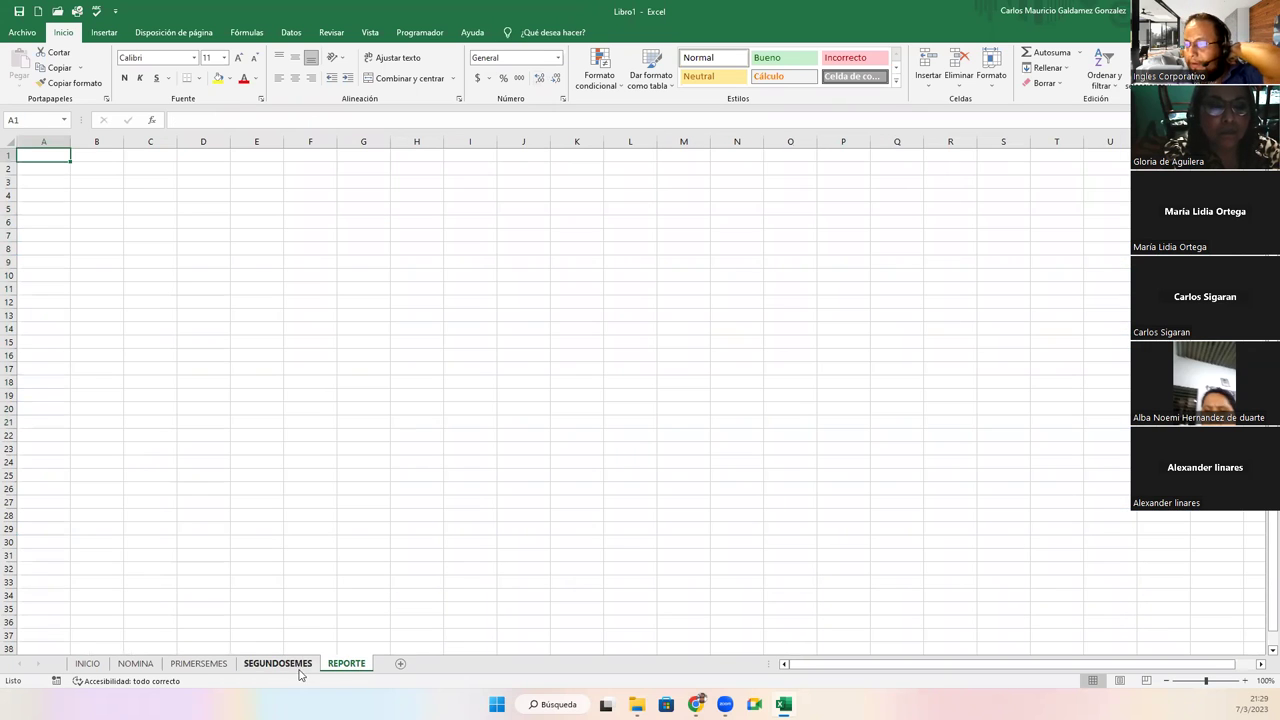
pyautogui.click(280, 663)
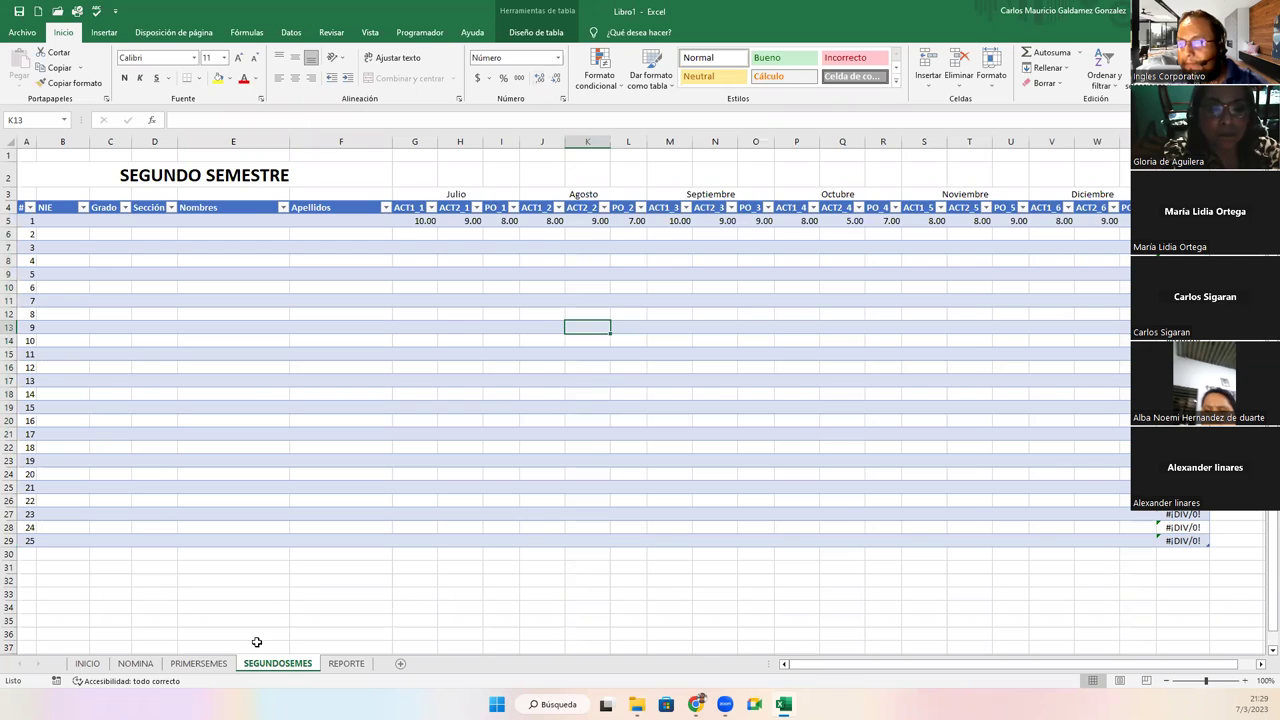
pyautogui.click(198, 663)
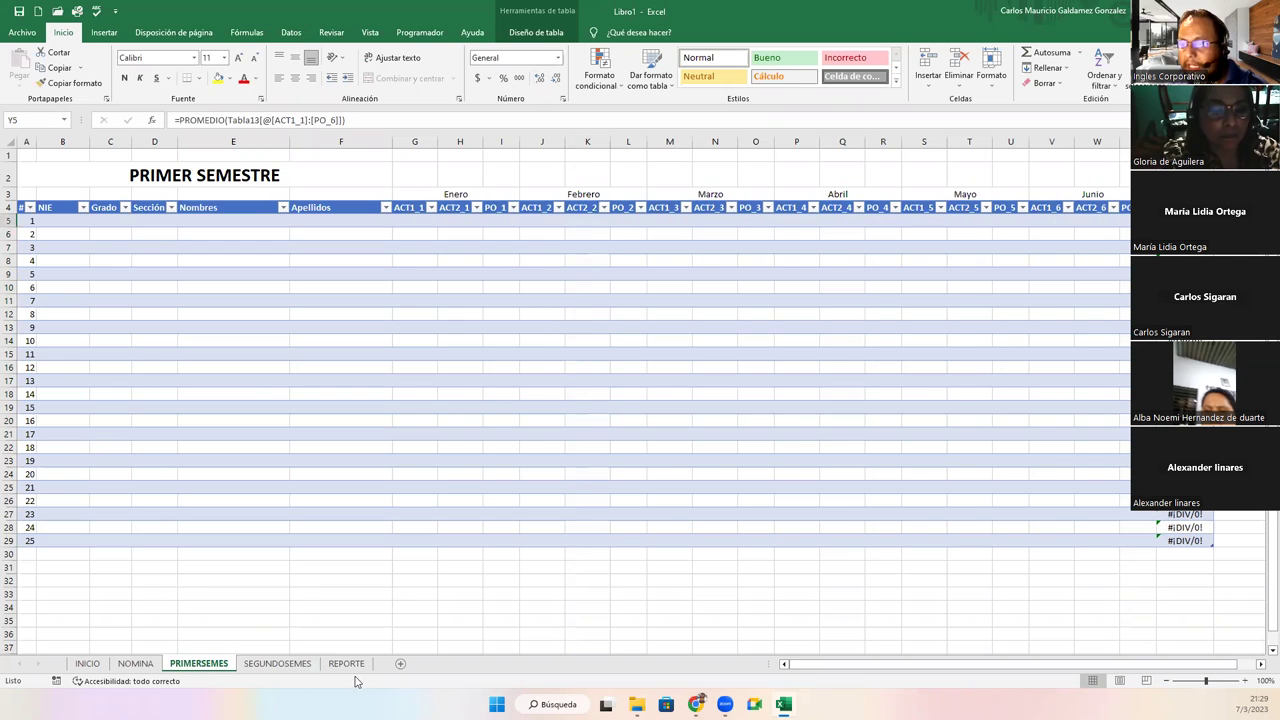
pyautogui.click(1177, 551)
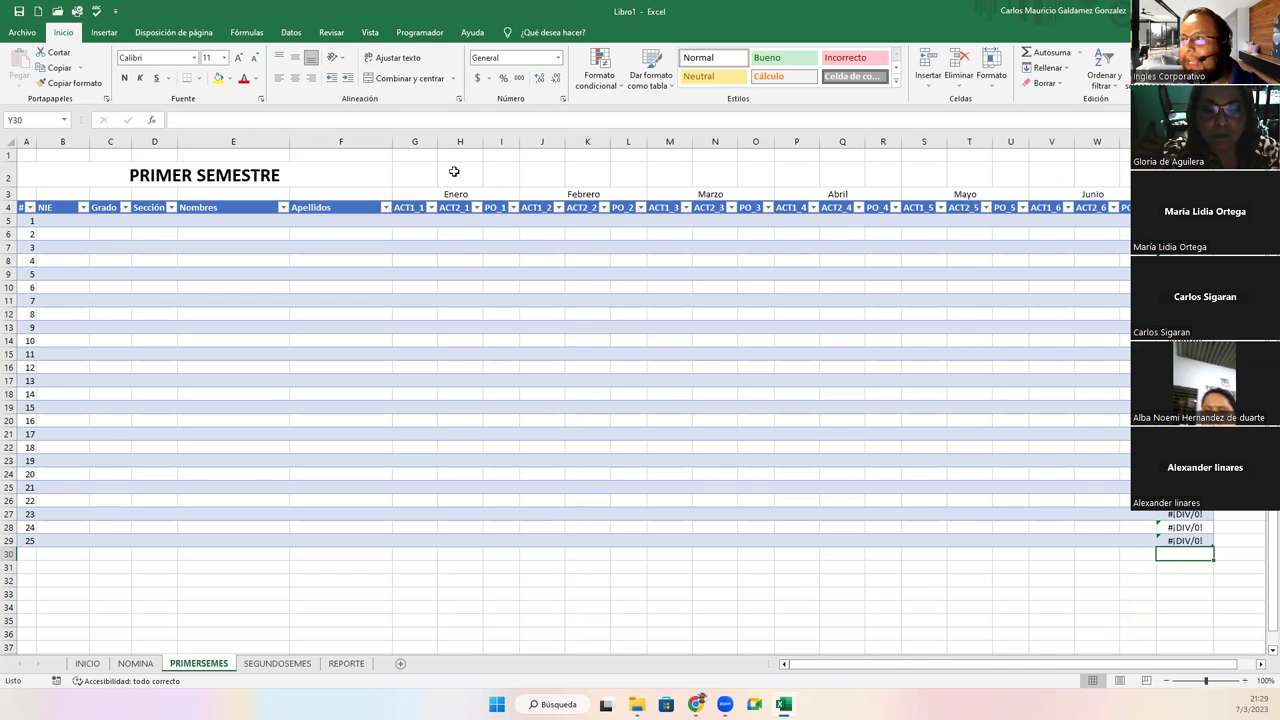
pyautogui.click(462, 348)
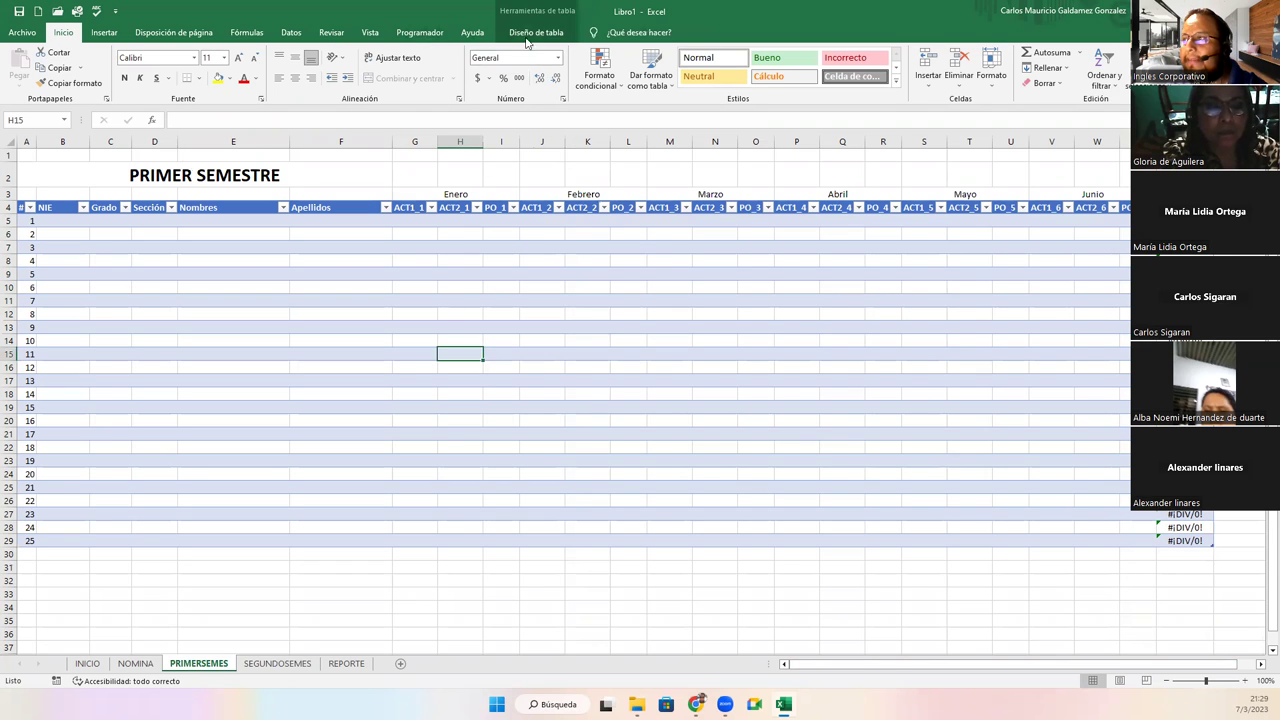
pyautogui.click(536, 32)
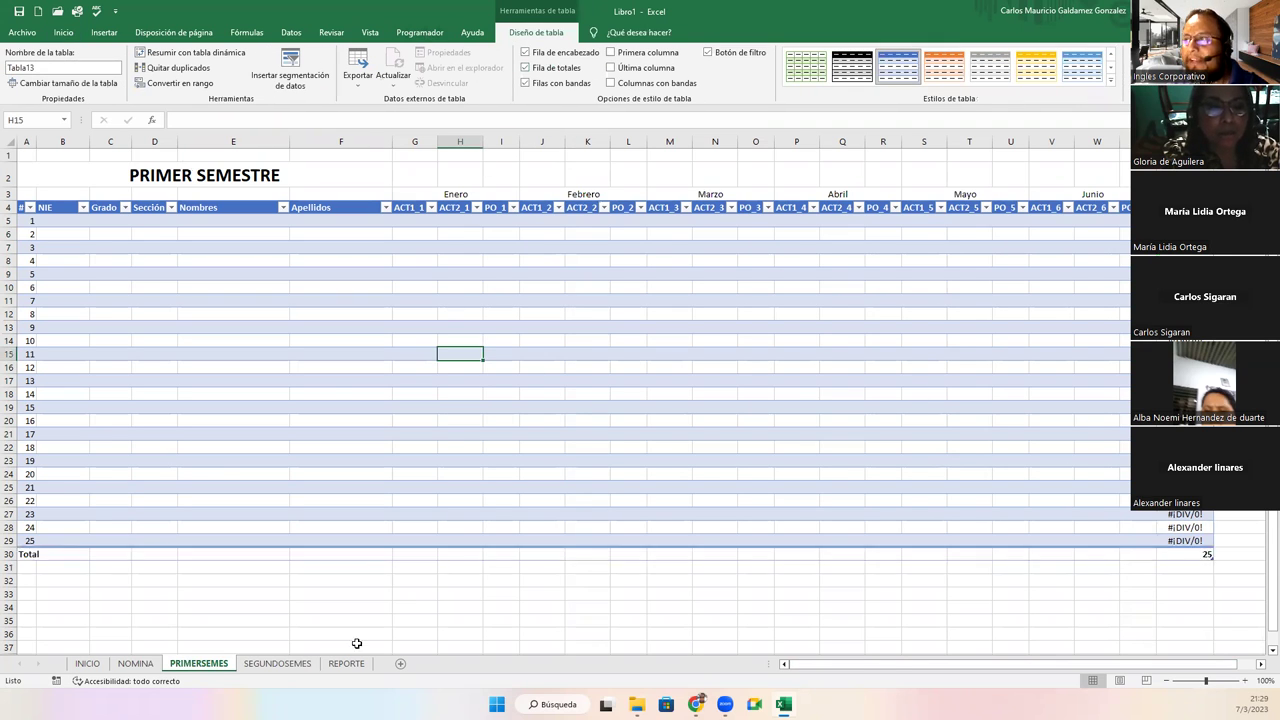
pyautogui.click(277, 663)
pyautogui.click(355, 416)
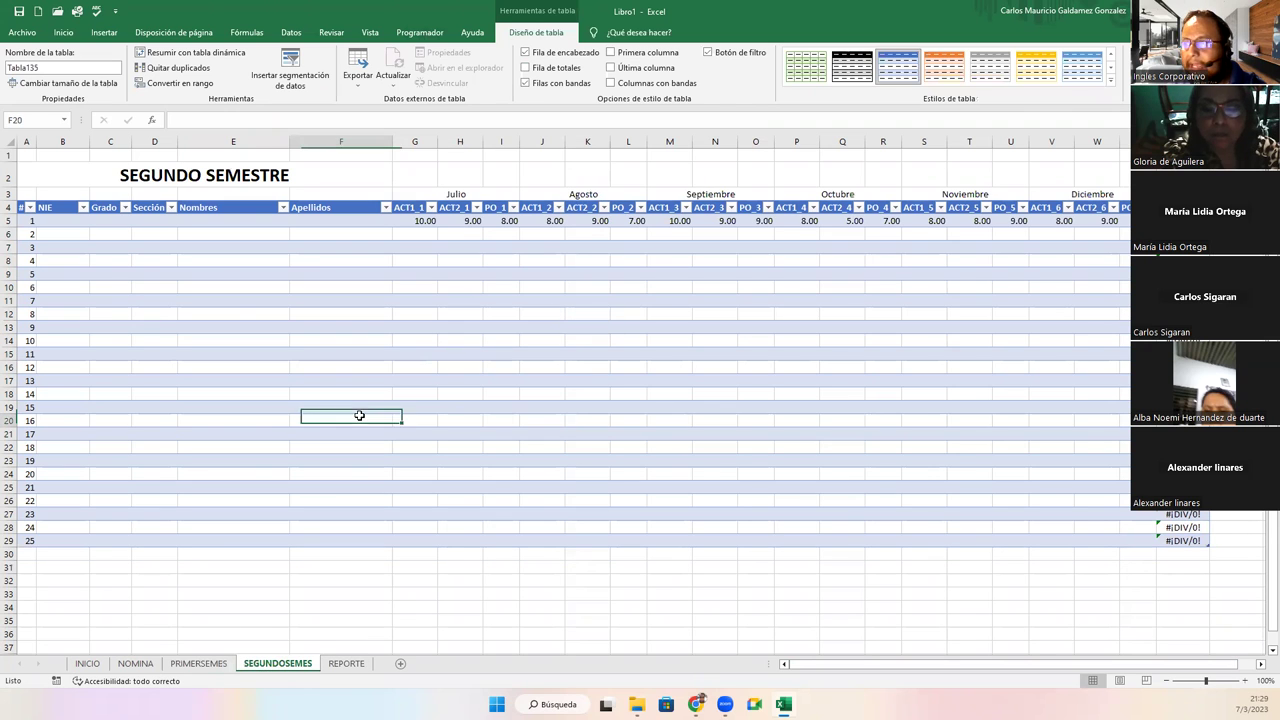
pyautogui.click(553, 68)
# Set the Nota Final total in both tables to Promedio instead of a count.
pyautogui.click(205, 664)
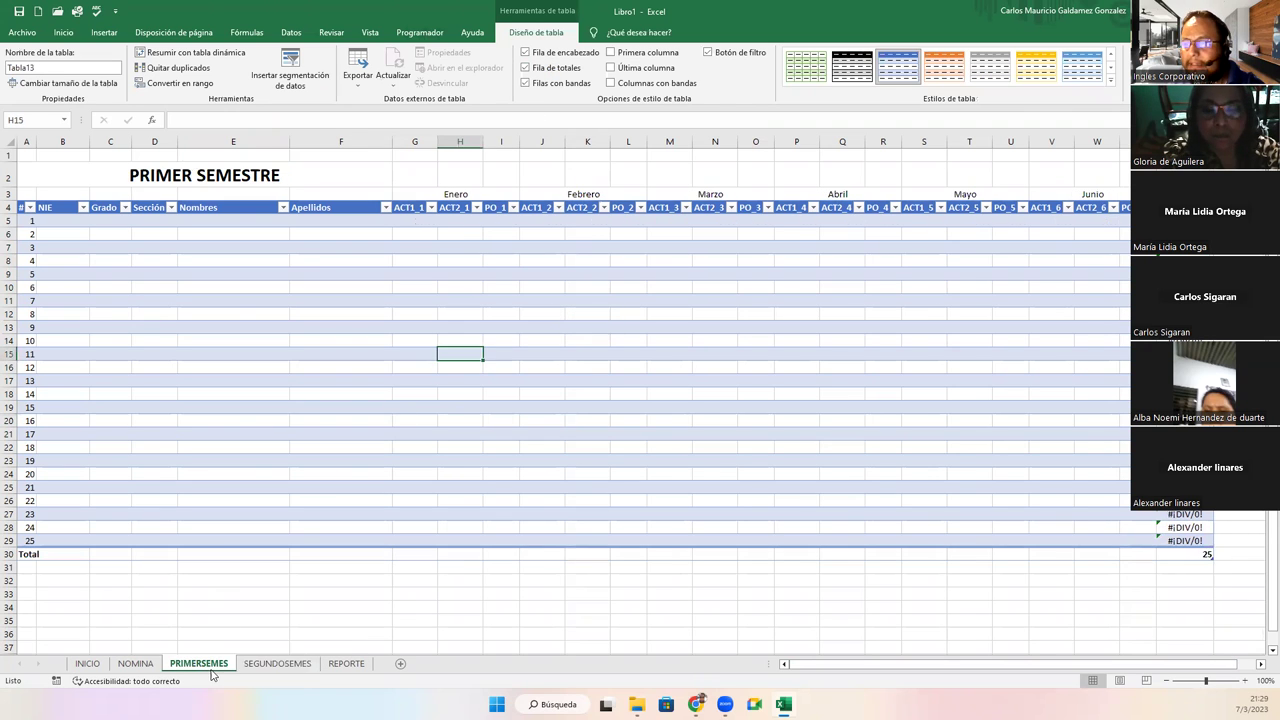
pyautogui.click(1172, 554)
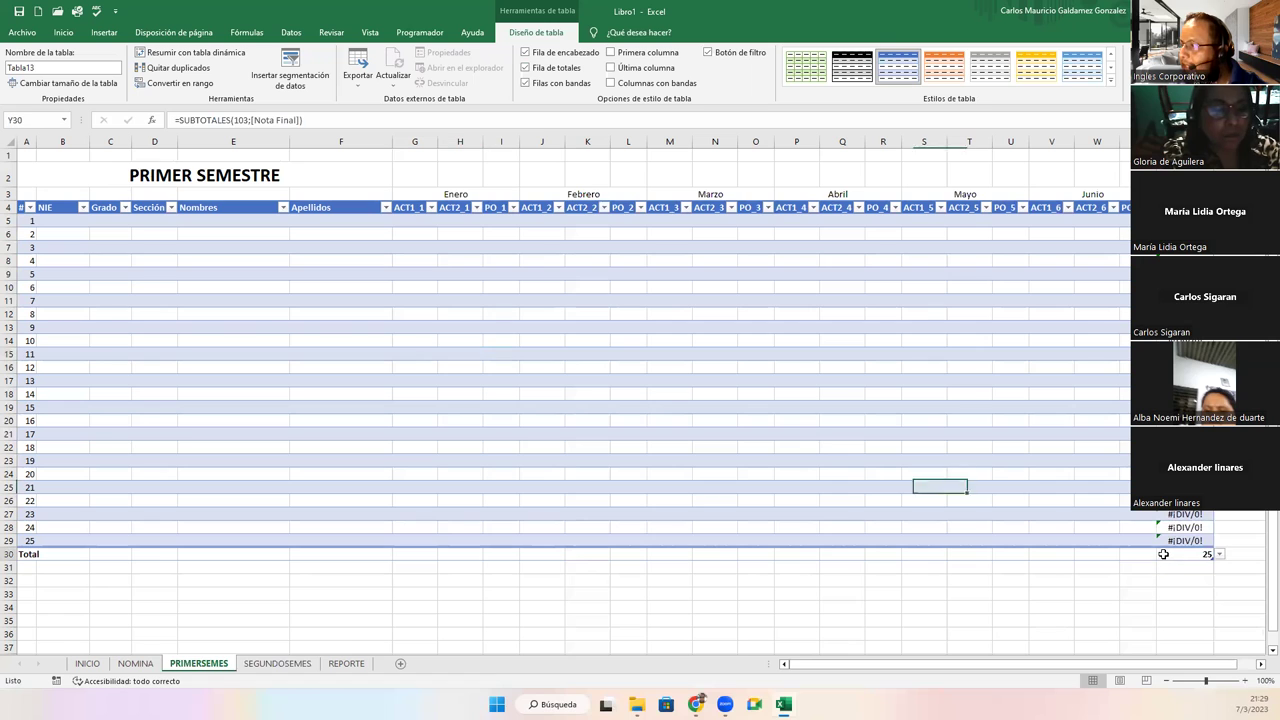
pyautogui.click(1219, 554)
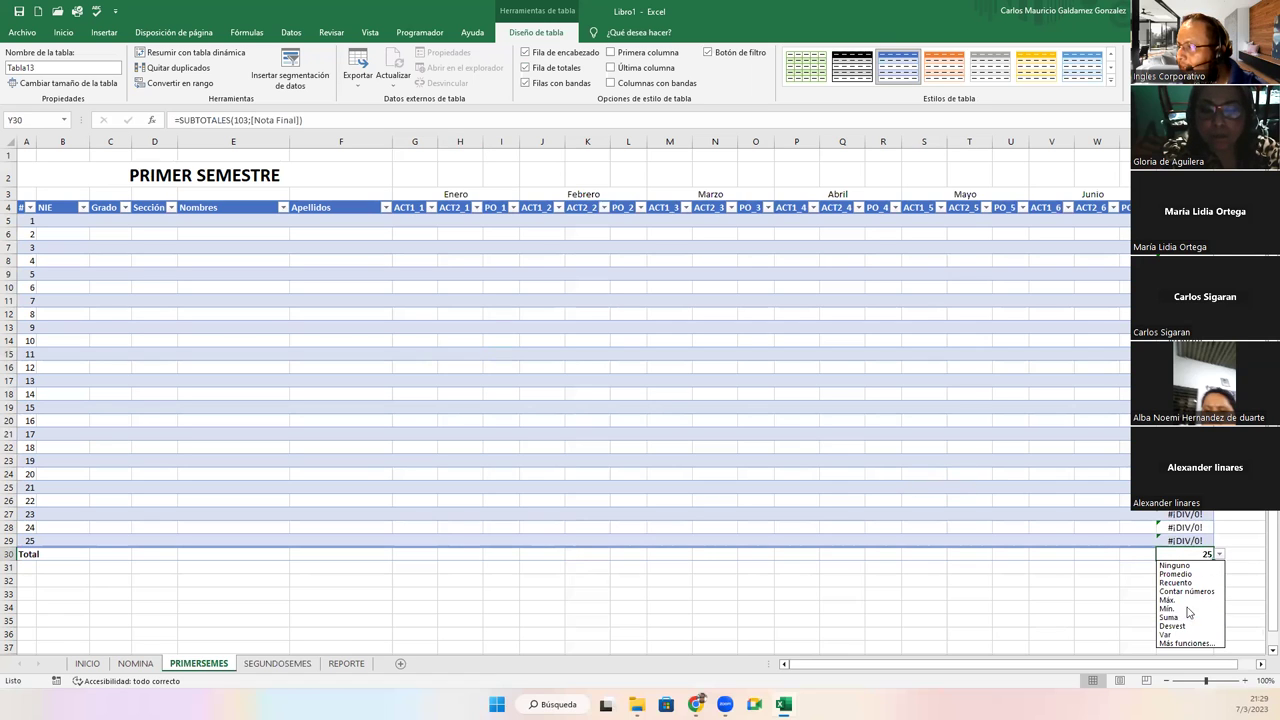
pyautogui.click(1177, 574)
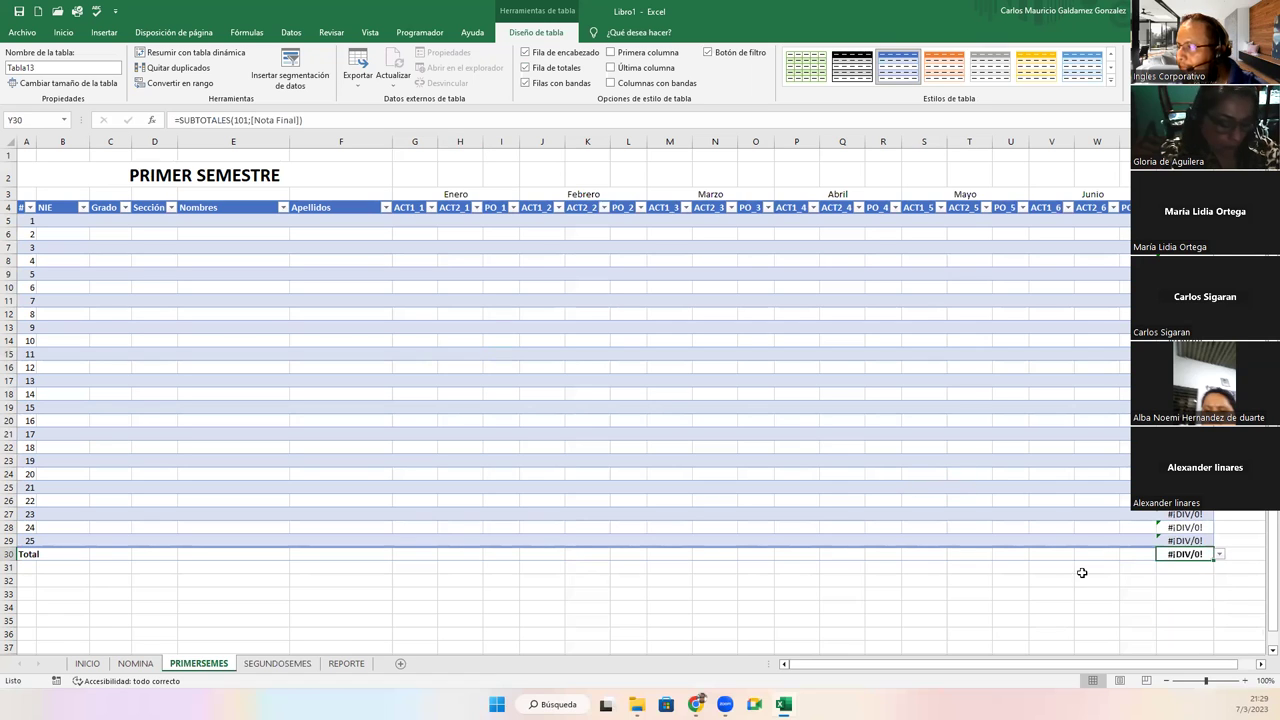
pyautogui.click(279, 663)
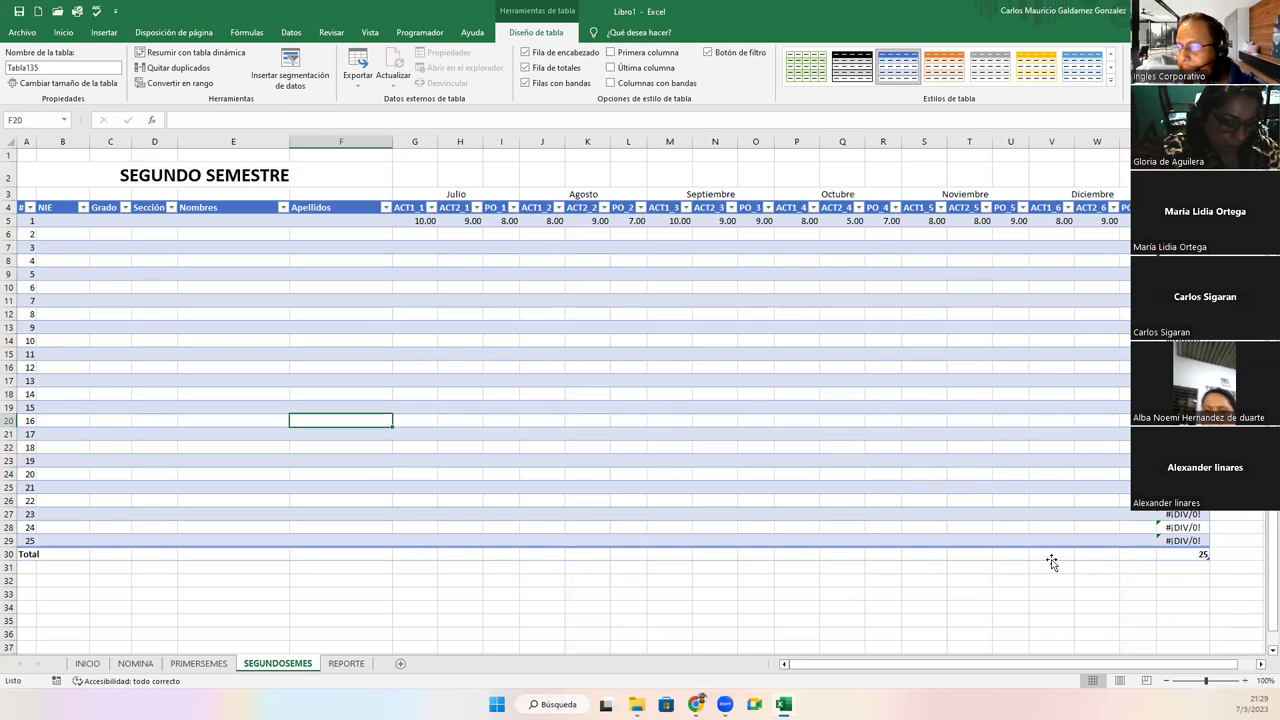
pyautogui.click(1196, 555)
pyautogui.click(1215, 555)
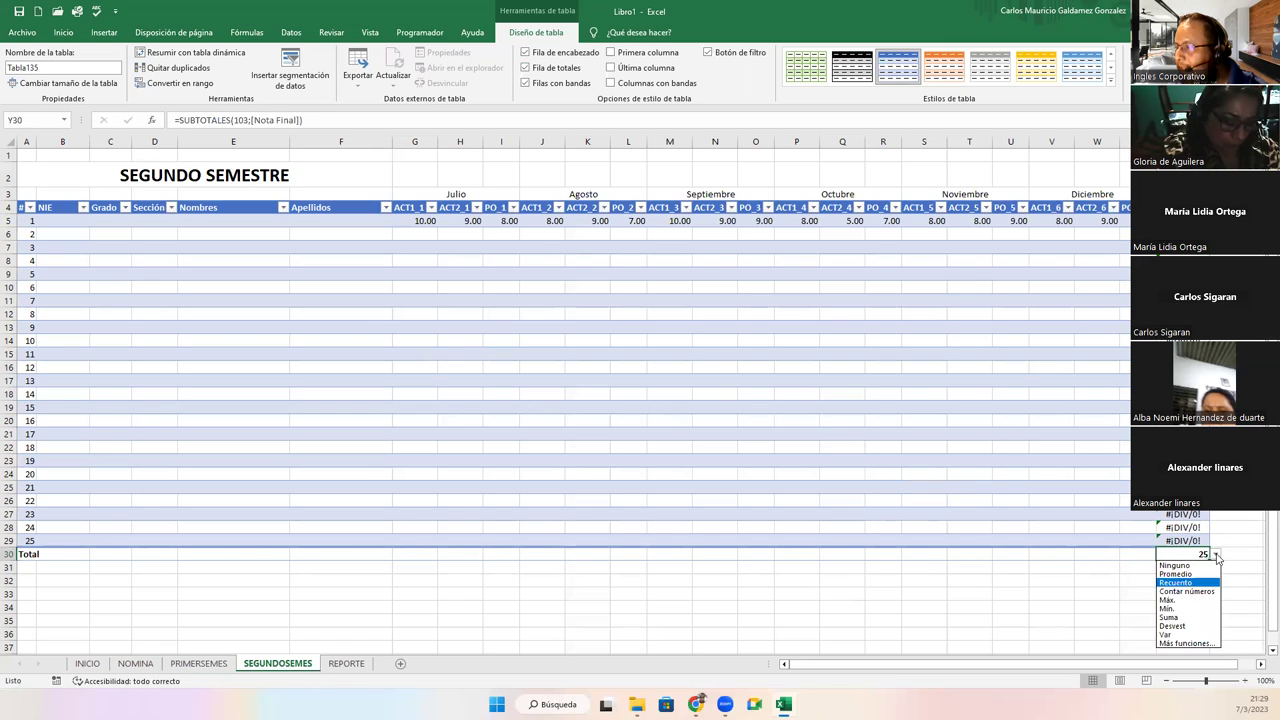
pyautogui.click(1193, 572)
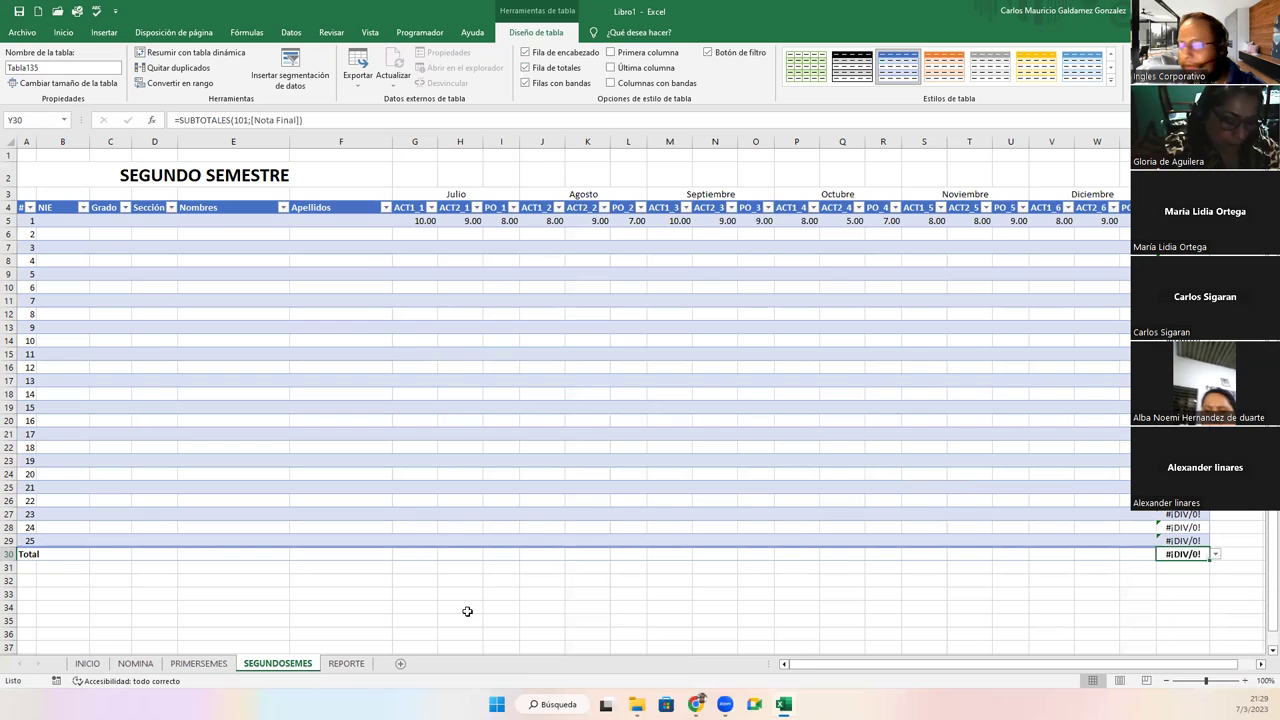
pyautogui.click(346, 663)
# Type 'Promedio Primer Trimestre' in B4 and 'Promedio Segundo Trimestre' in B5 on REPORTE.
pyautogui.click(94, 201)
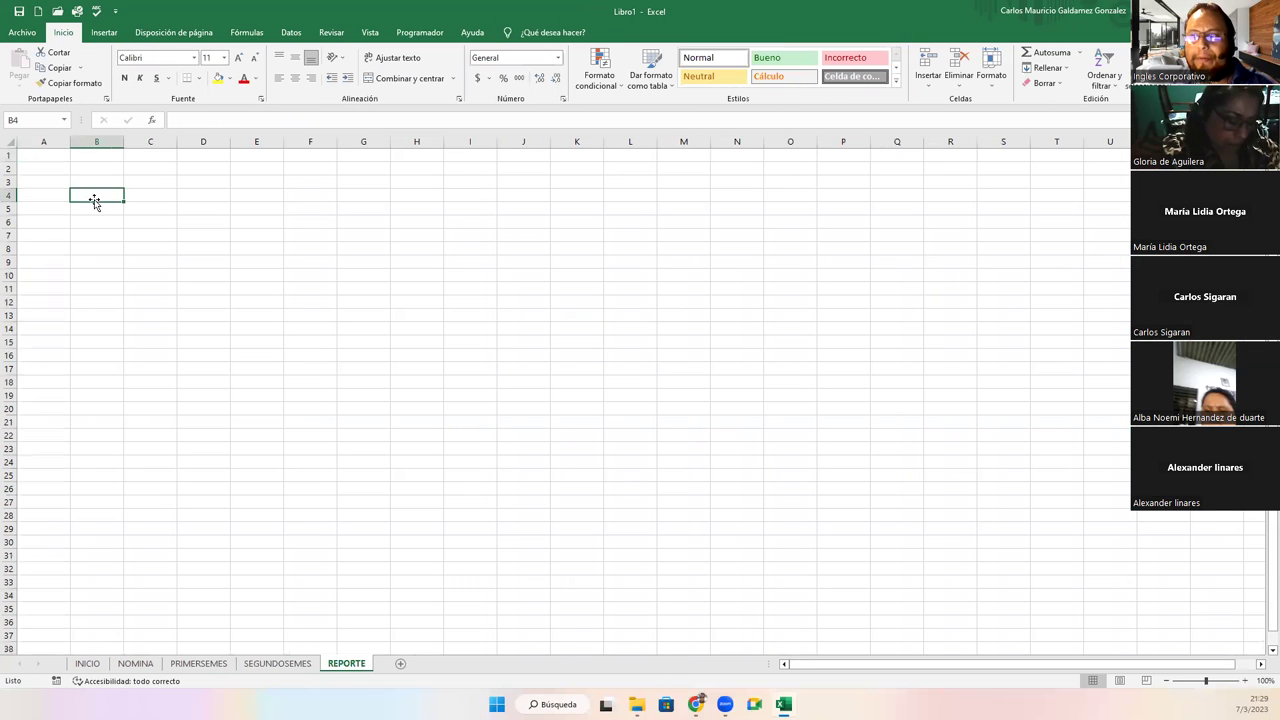
pyautogui.write('Promedio')
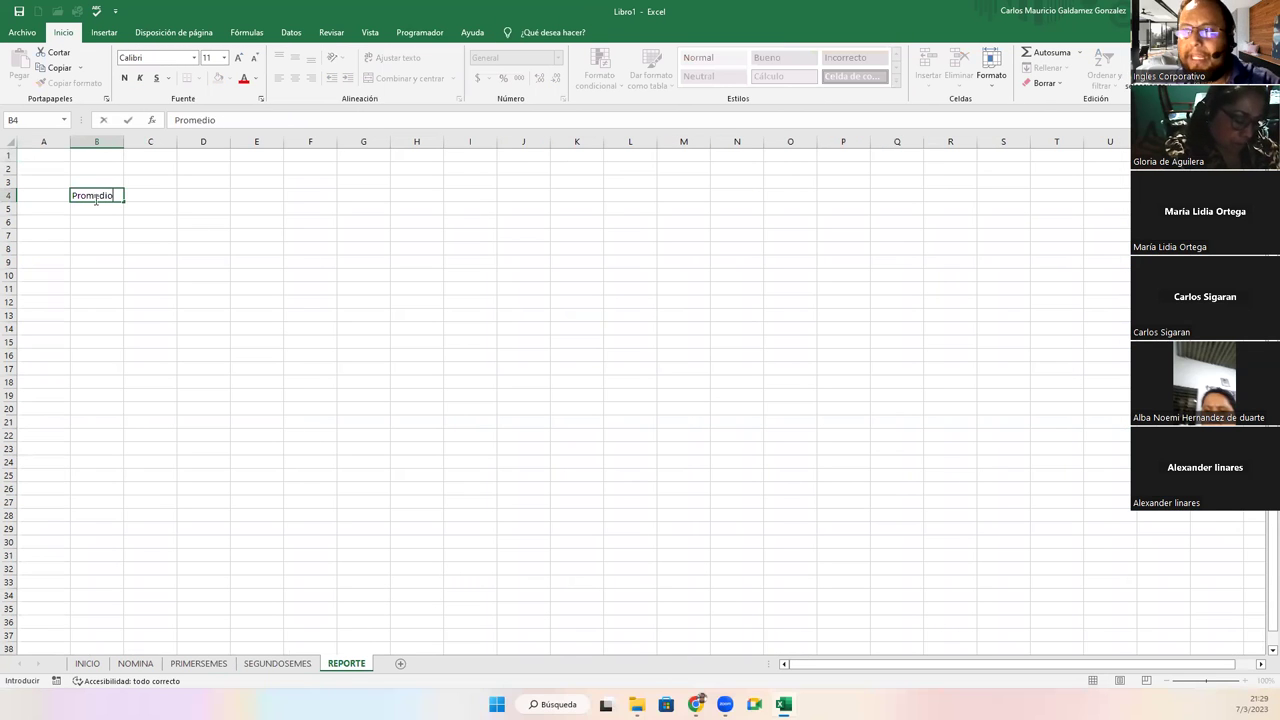
pyautogui.press('Tab')
pyautogui.write('Pri')
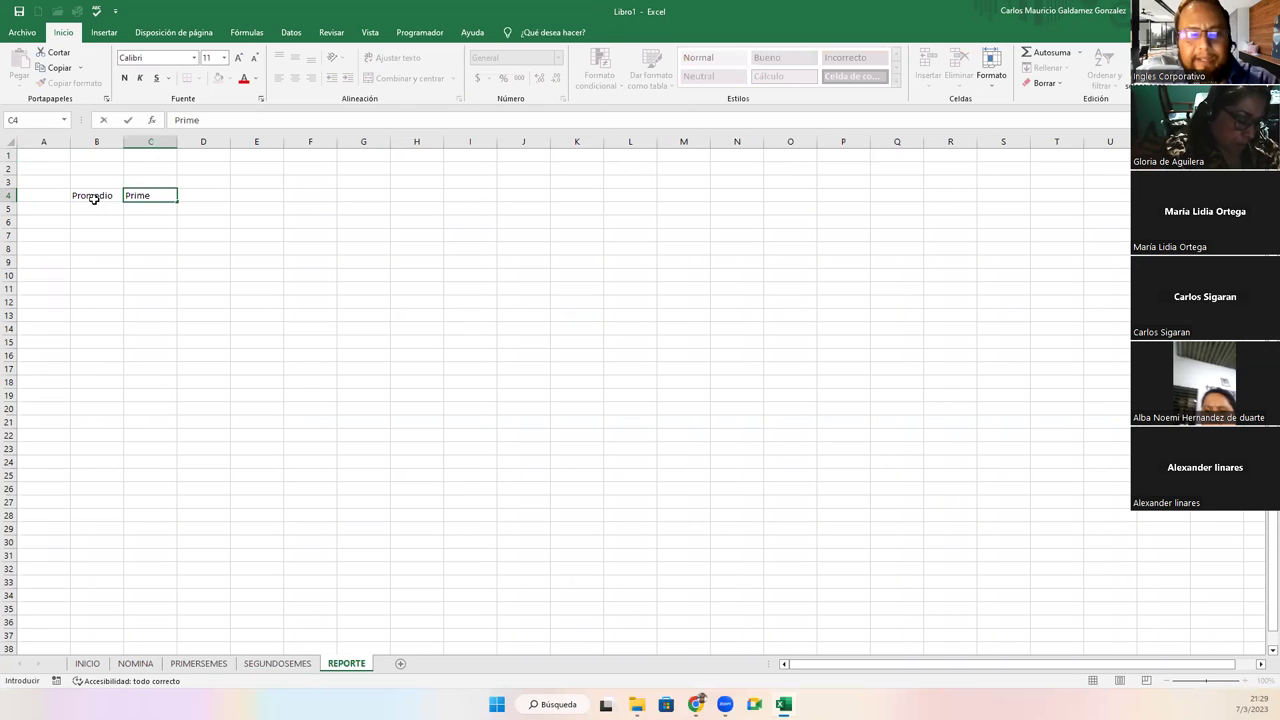
pyautogui.press('Escape')
pyautogui.click(94, 199)
pyautogui.press('F2')
pyautogui.write('Pri')
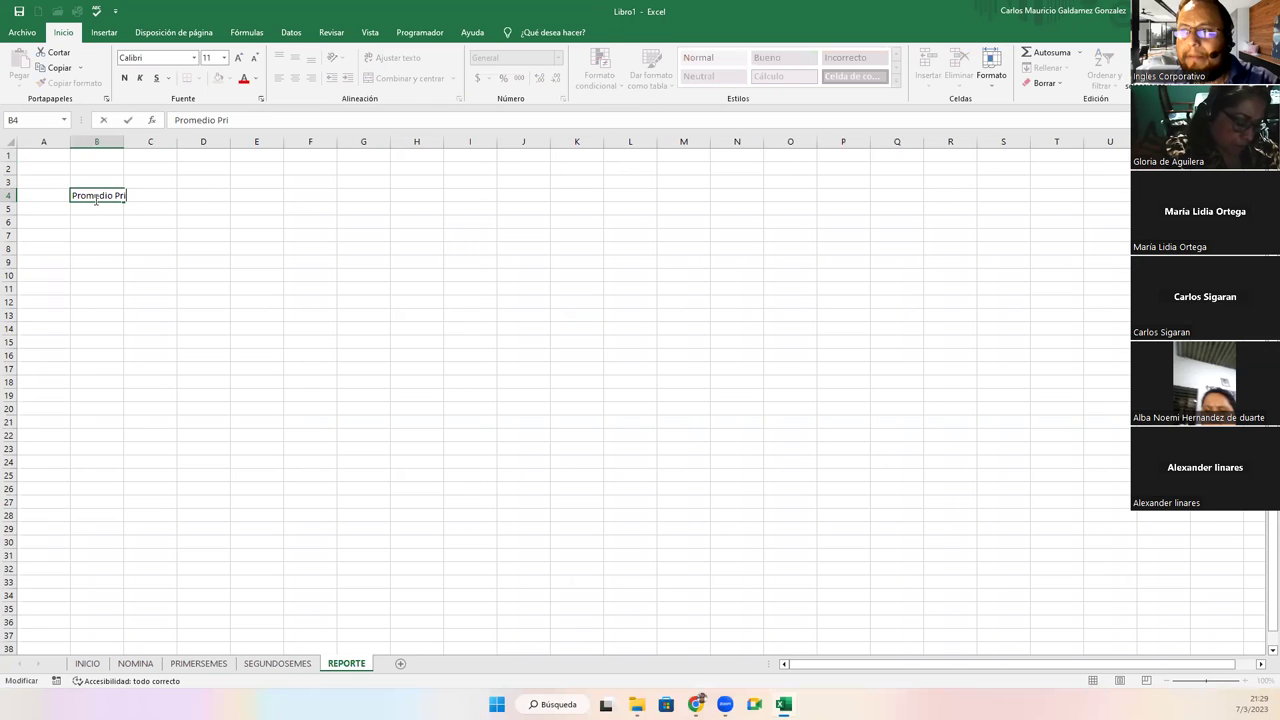
pyautogui.write('mer Trimestre')
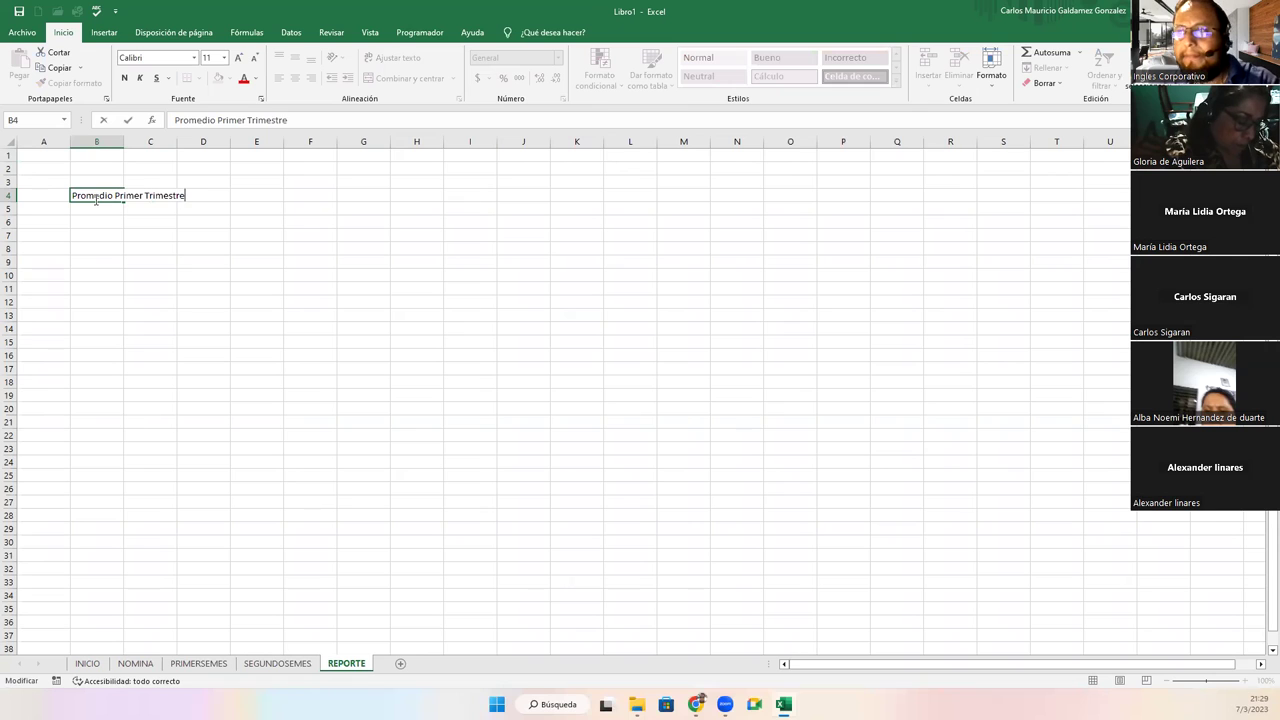
pyautogui.press('Return')
pyautogui.write('Promedio Primer Trimestre')
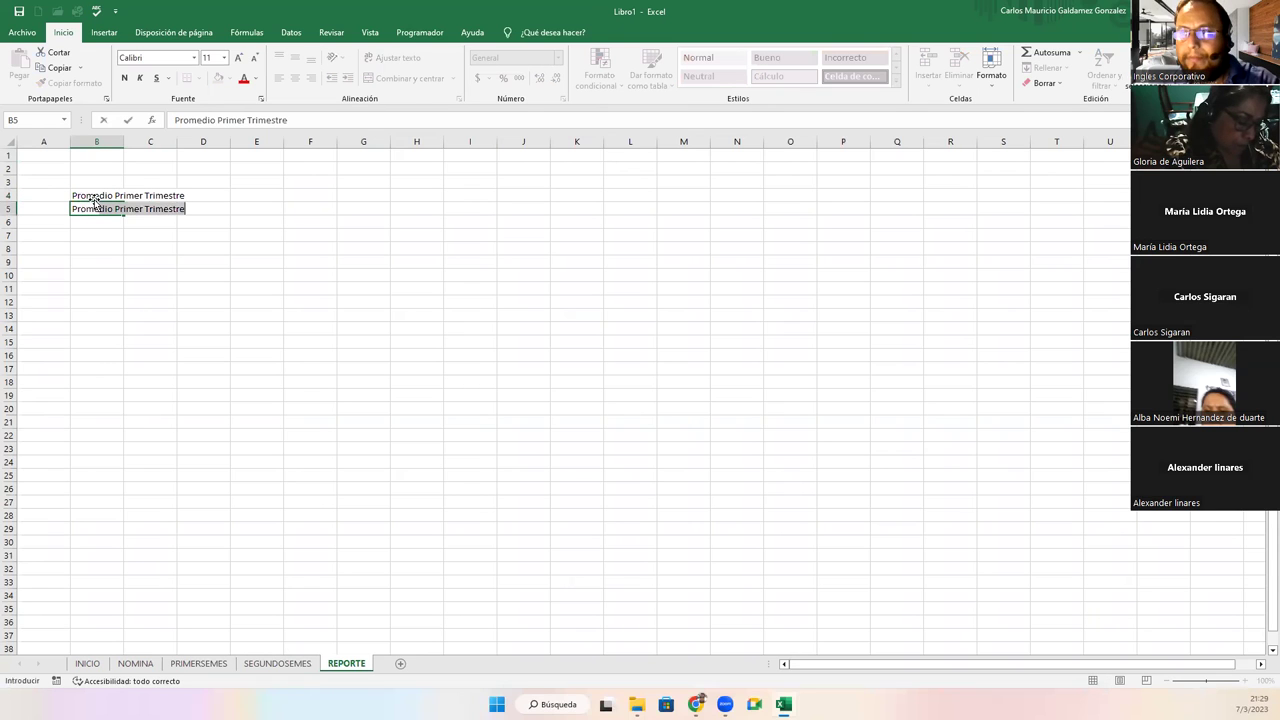
pyautogui.write('Segund')
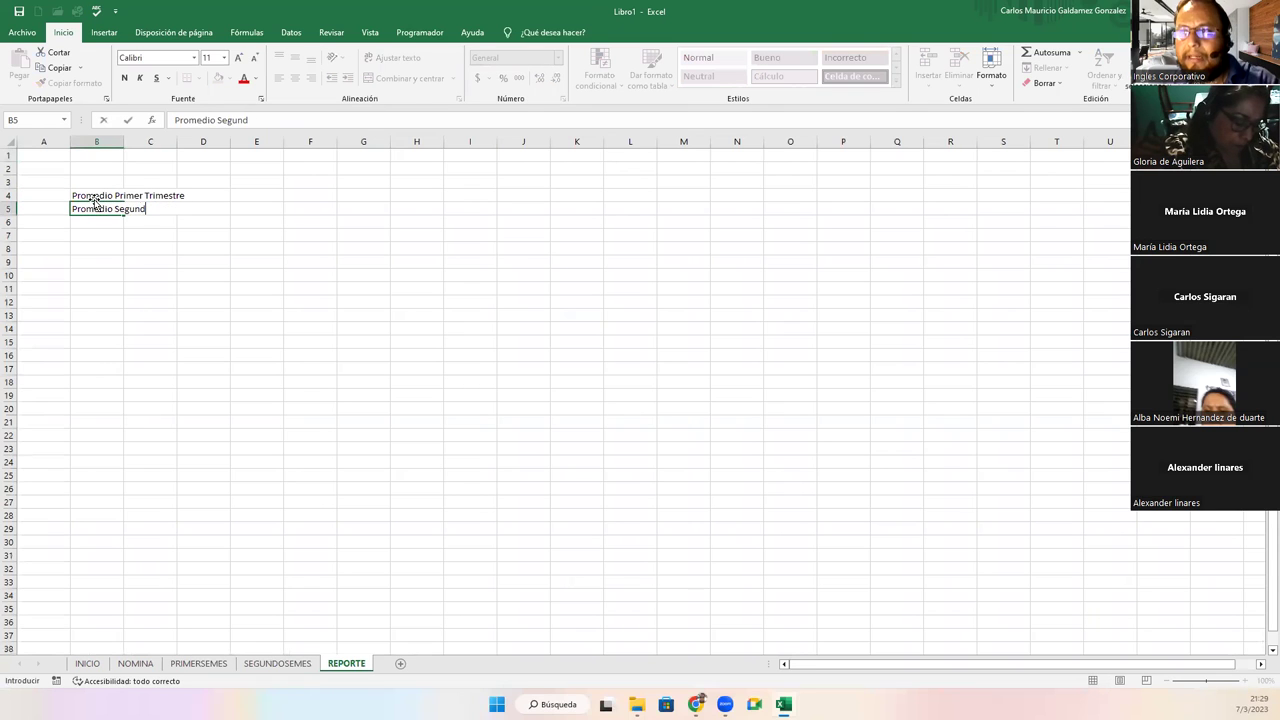
pyautogui.write('rime')
pyautogui.write('re')
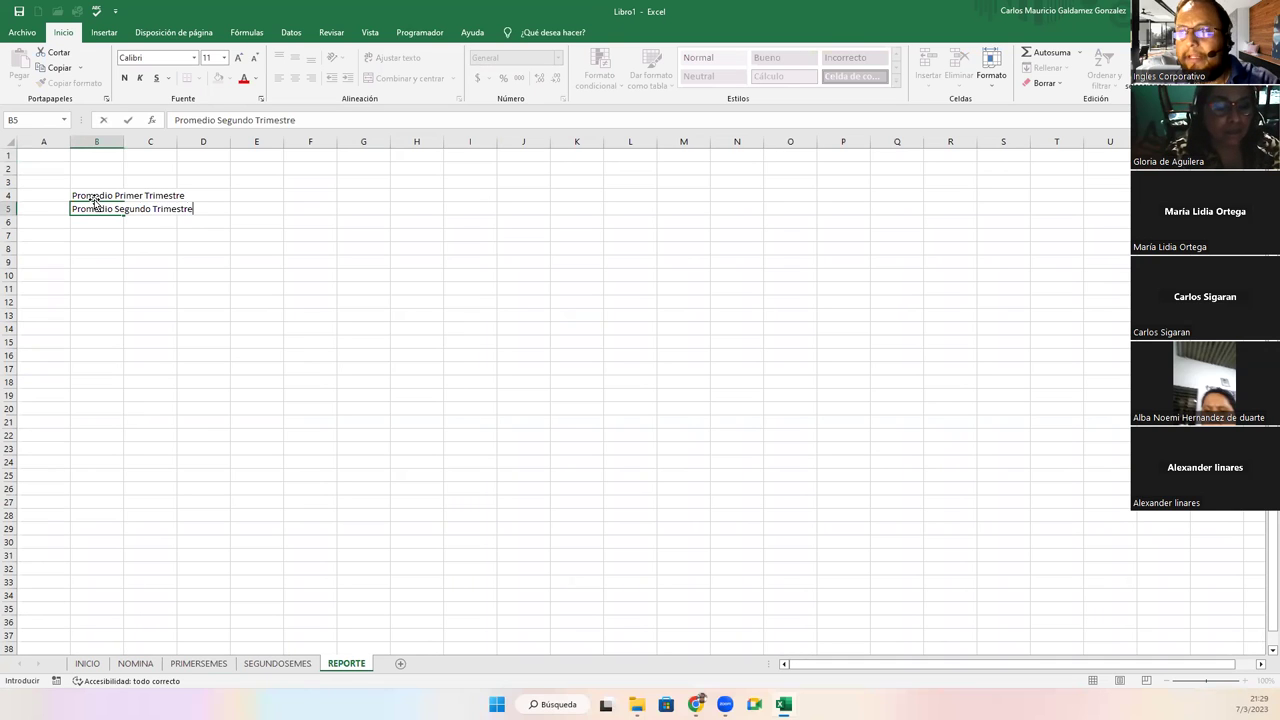
pyautogui.press('Return')
# Autofit column B and link C4 to the PRIMERSEMES Nota Final total.
pyautogui.doubleClick(123, 140)
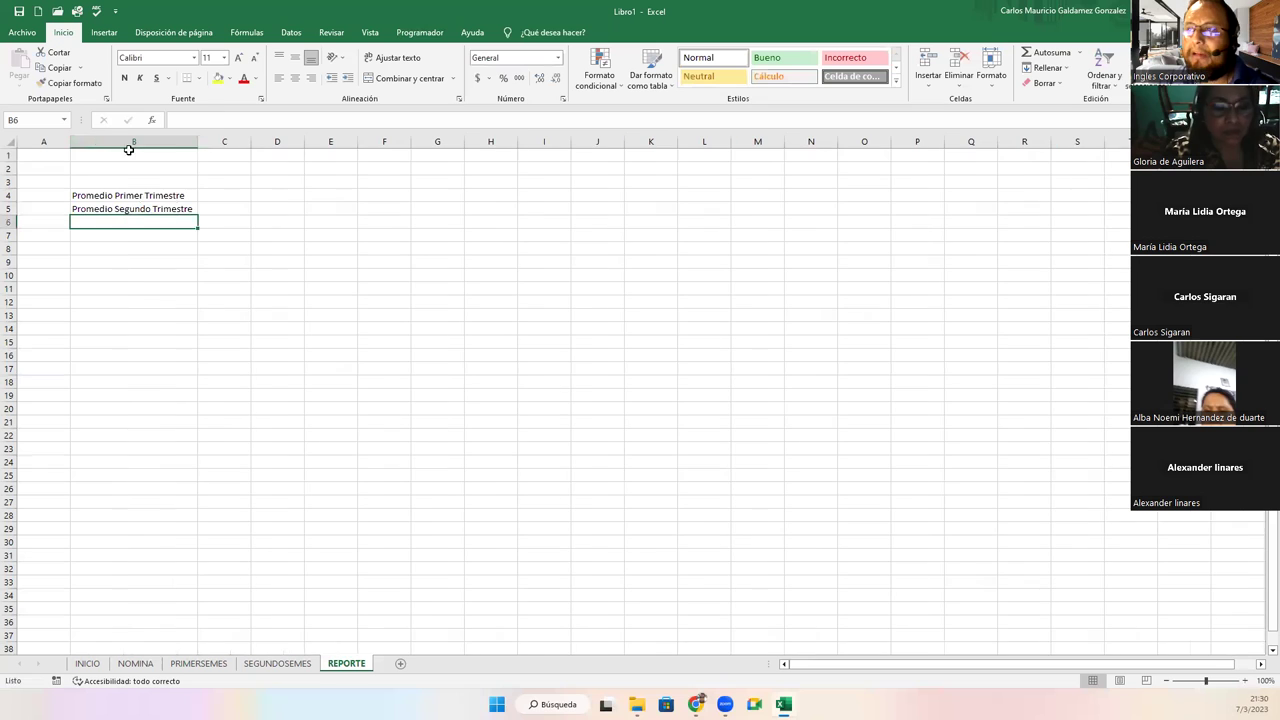
pyautogui.click(211, 193)
pyautogui.write('=')
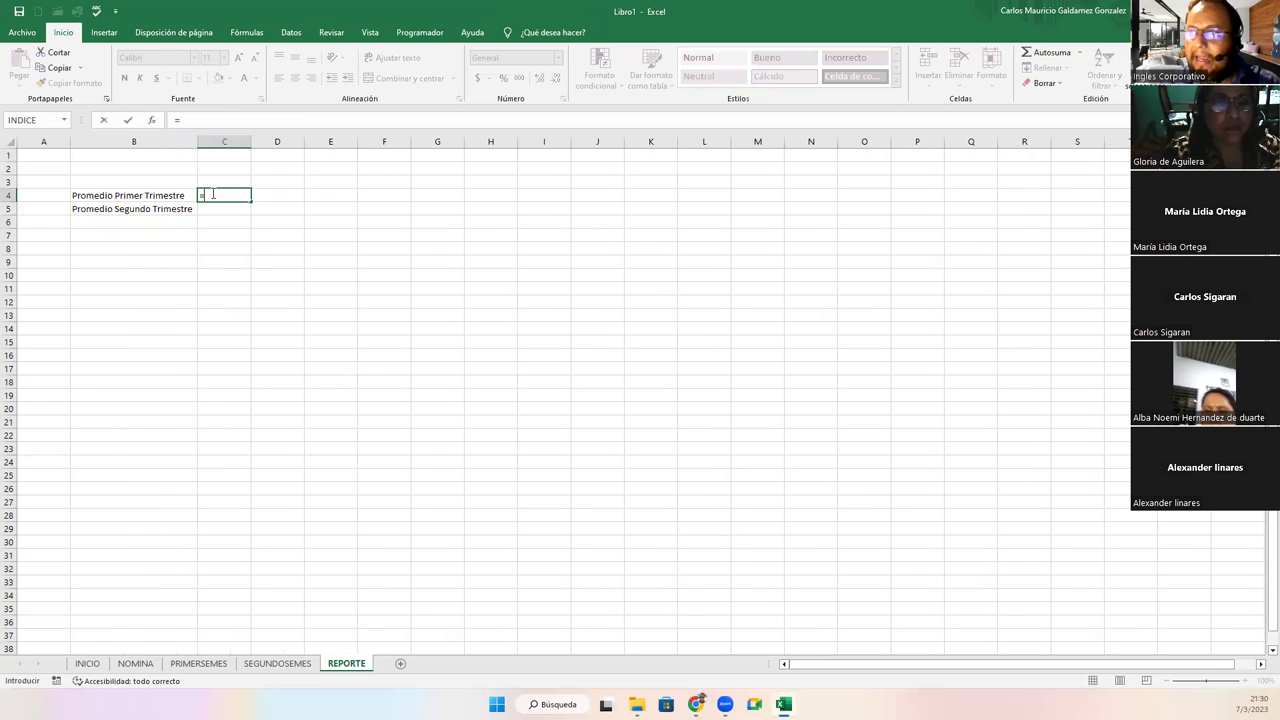
pyautogui.click(199, 663)
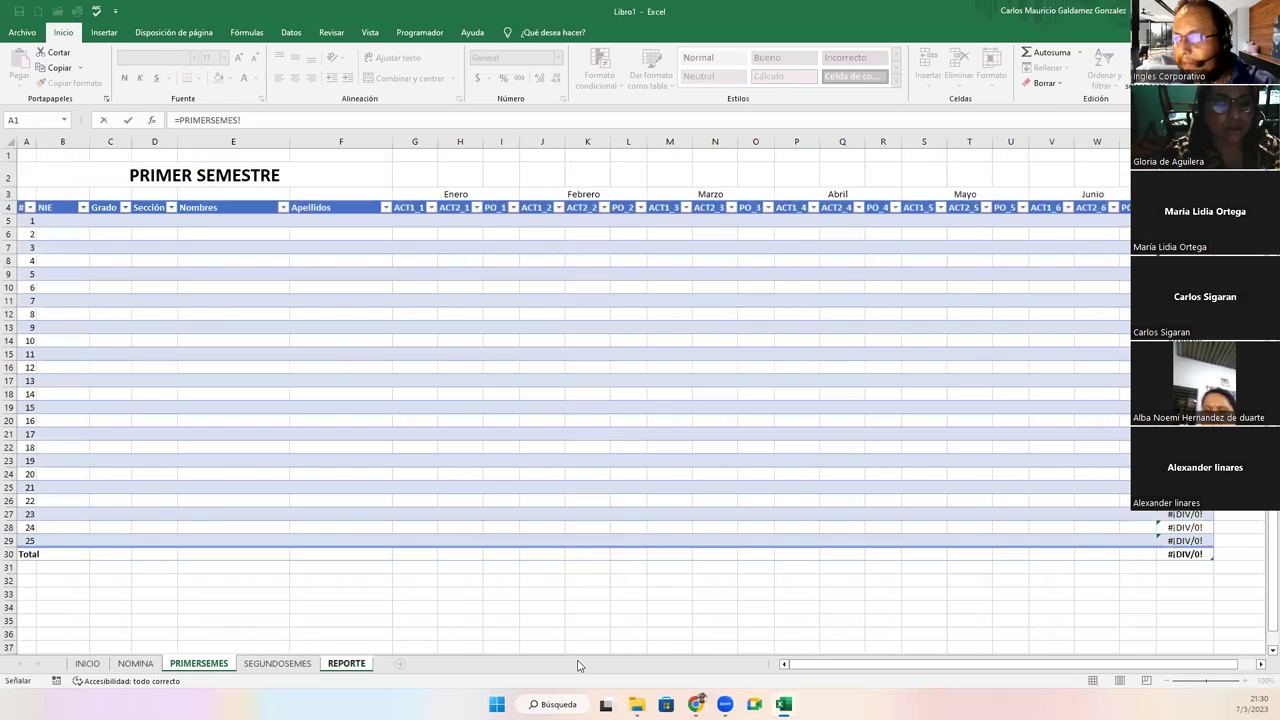
pyautogui.click(1178, 555)
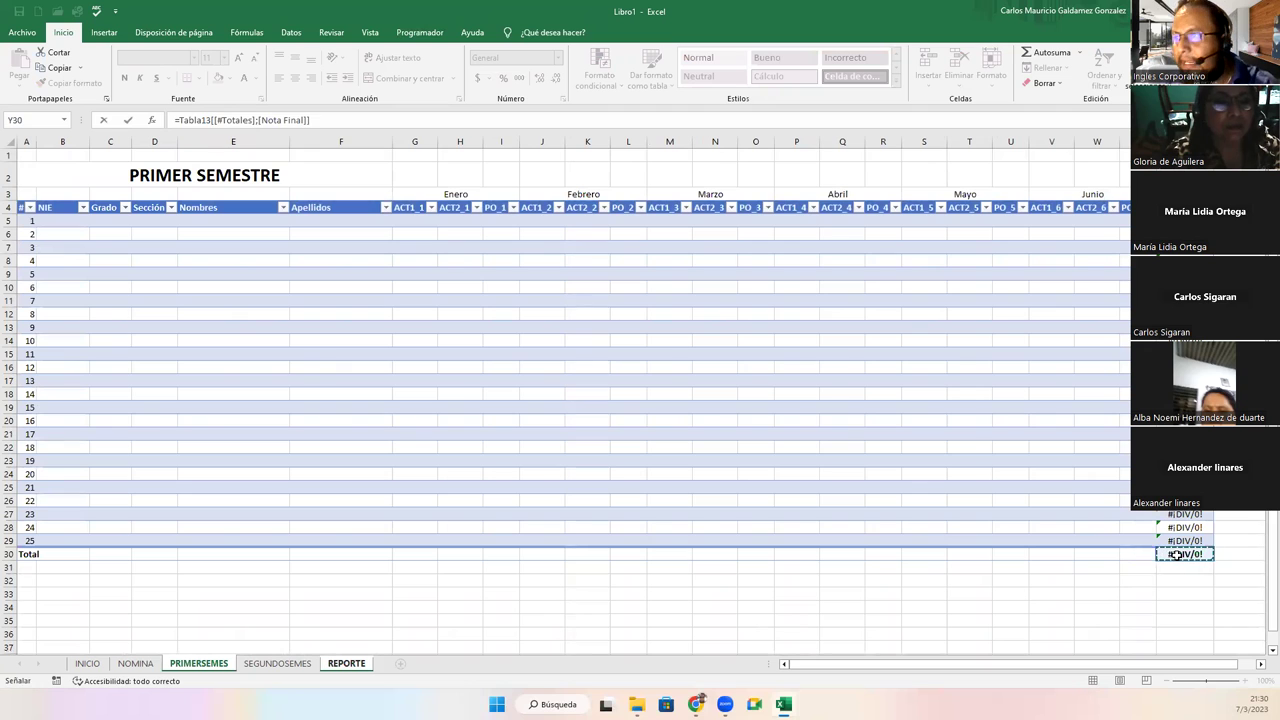
pyautogui.press('Return')
# Link C5 to the SEGUNDOSEMES Nota Final total.
pyautogui.write('=')
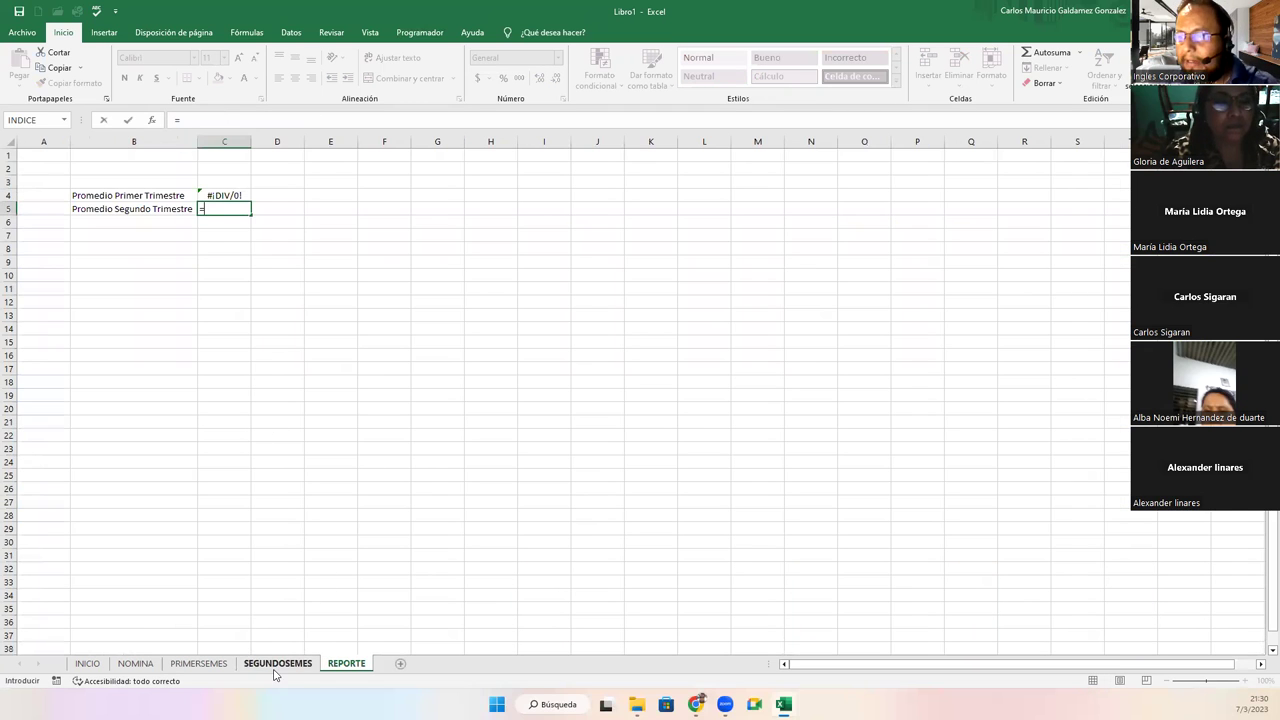
pyautogui.click(277, 663)
pyautogui.click(1189, 557)
pyautogui.press('Return')
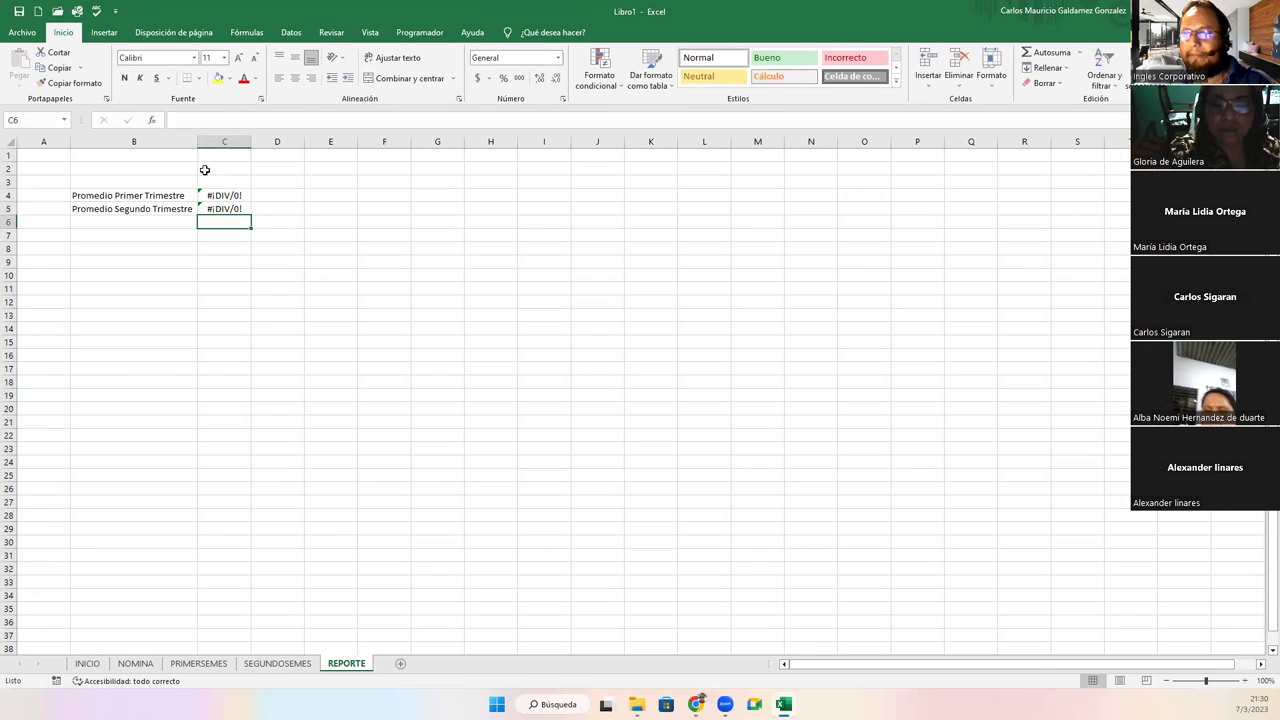
pyautogui.moveTo(210, 197); pyautogui.dragTo(208, 208)
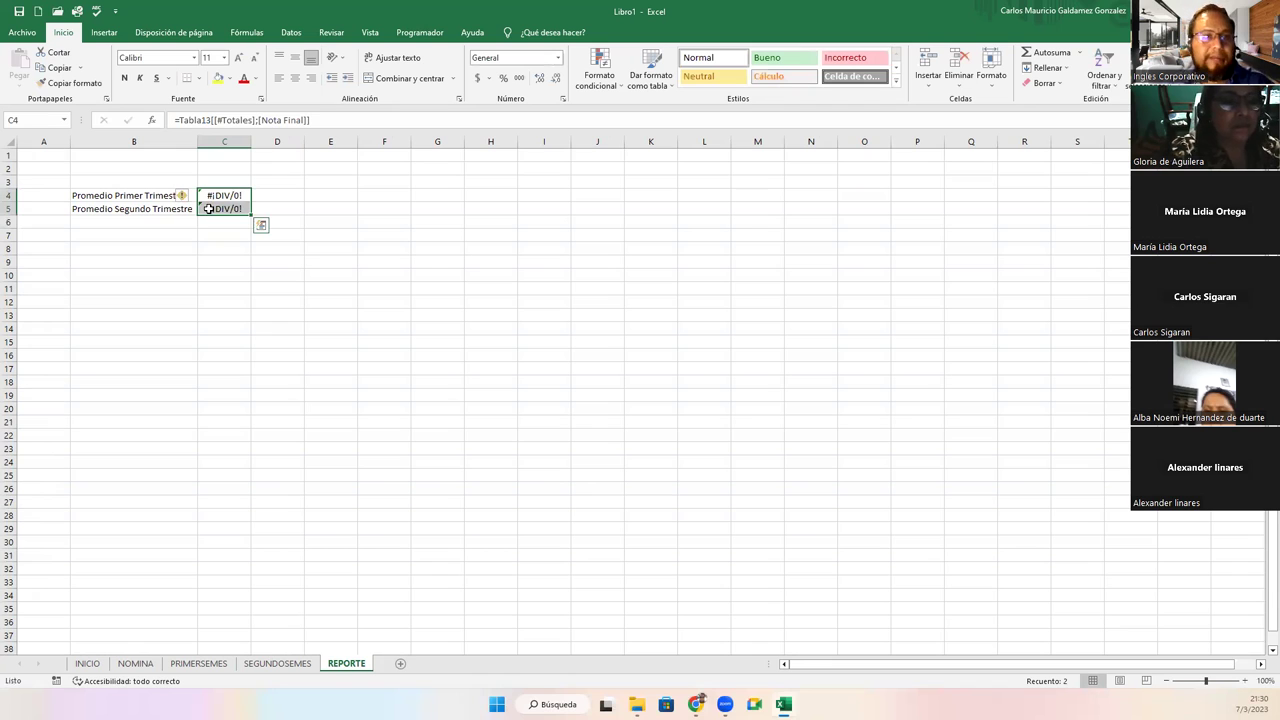
pyautogui.click(289, 288)
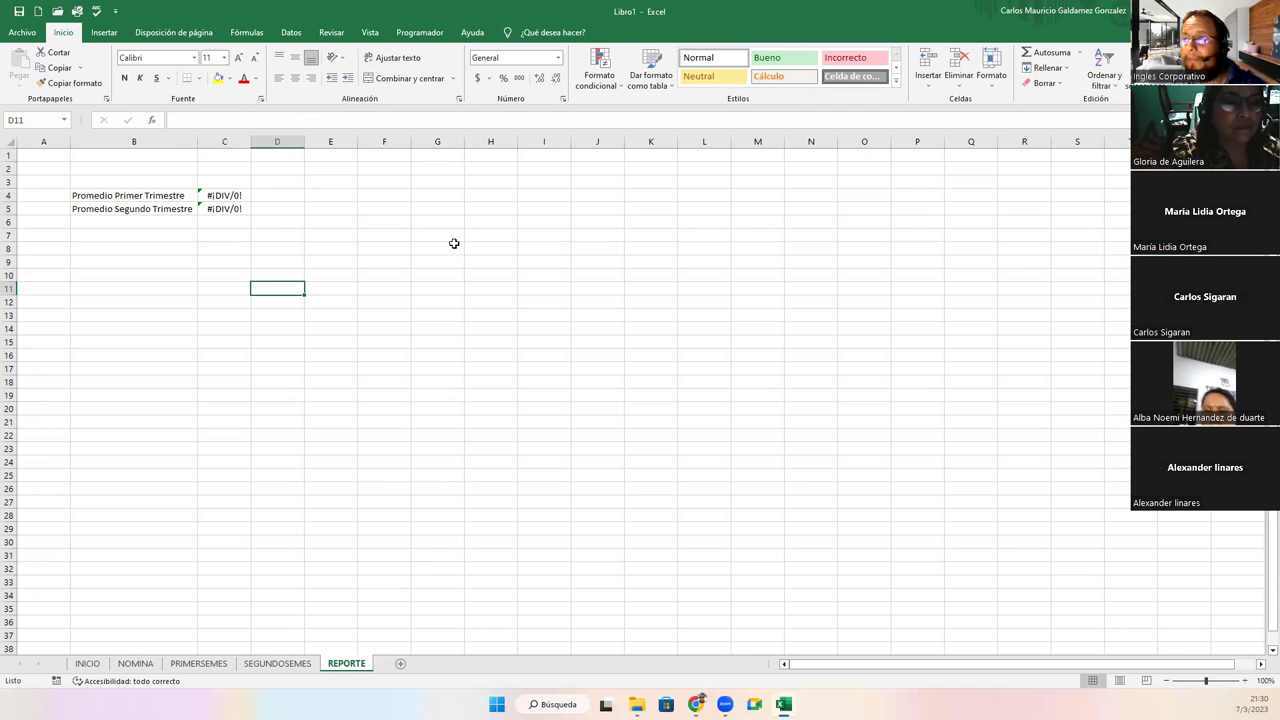
# Insert a doughnut chart of B4:C5 and move it beside the averages.
pyautogui.moveTo(138, 195); pyautogui.dragTo(210, 208)
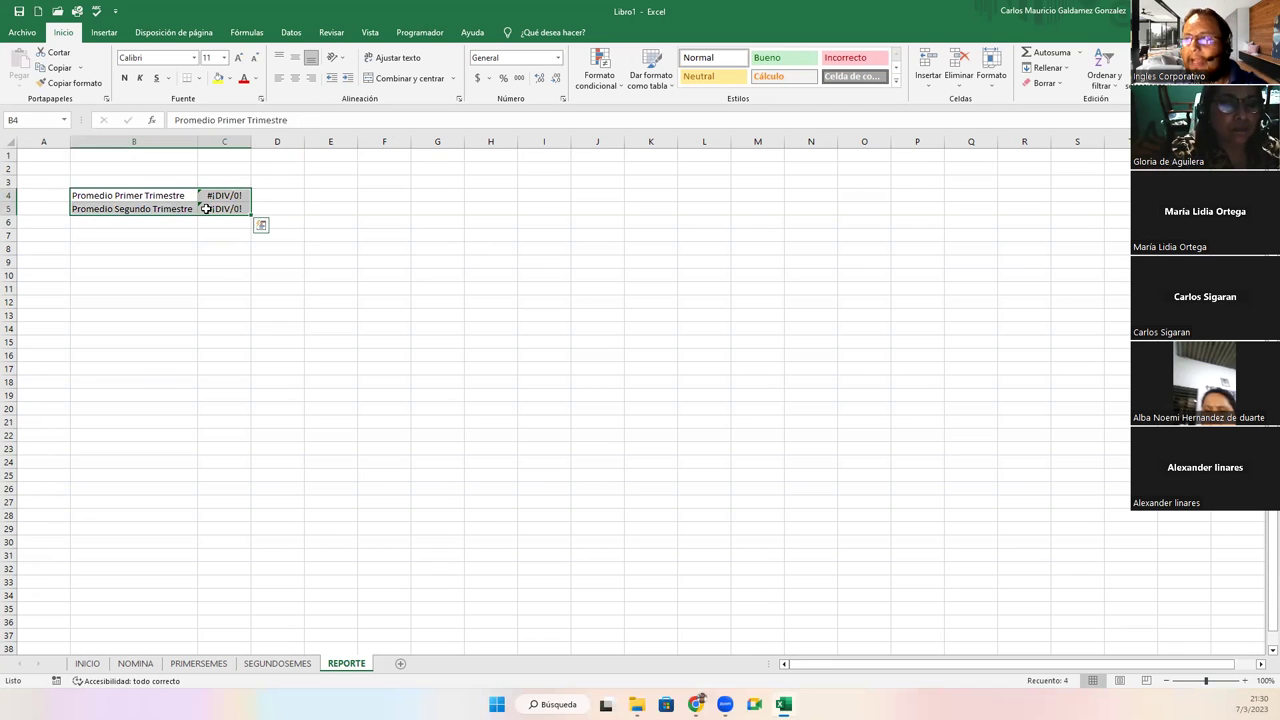
pyautogui.click(104, 32)
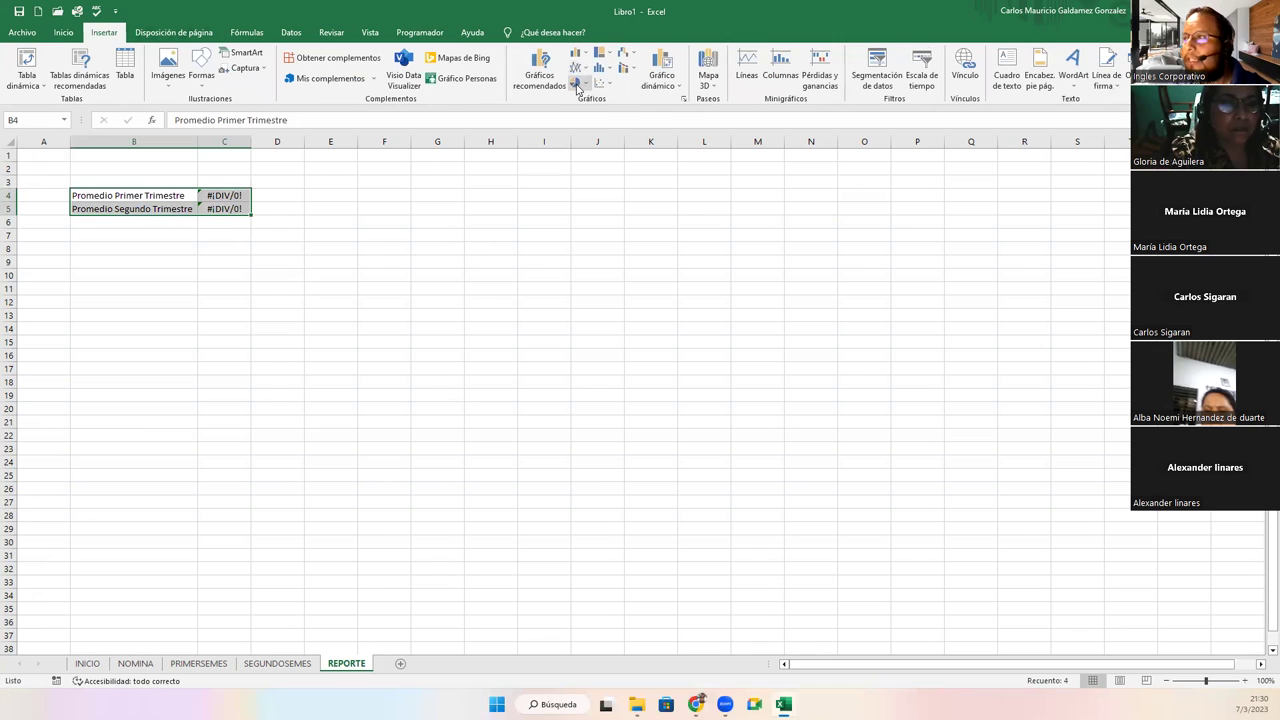
pyautogui.click(579, 84)
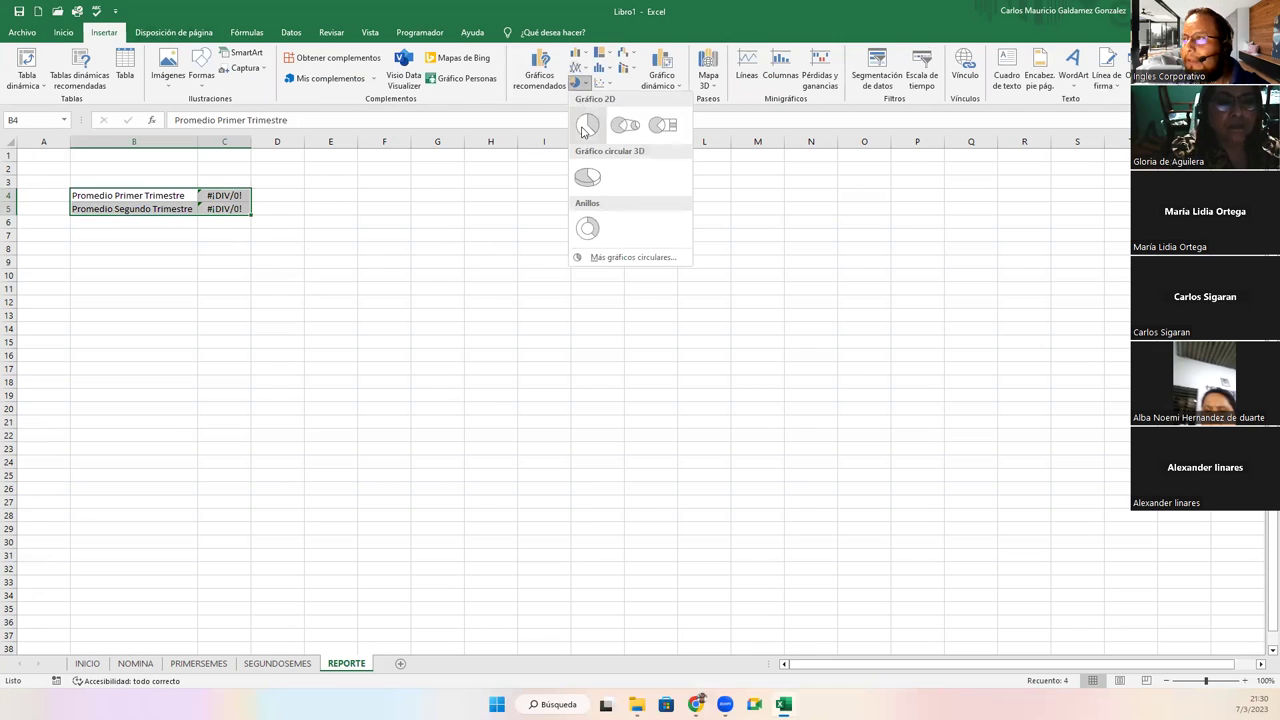
pyautogui.click(589, 231)
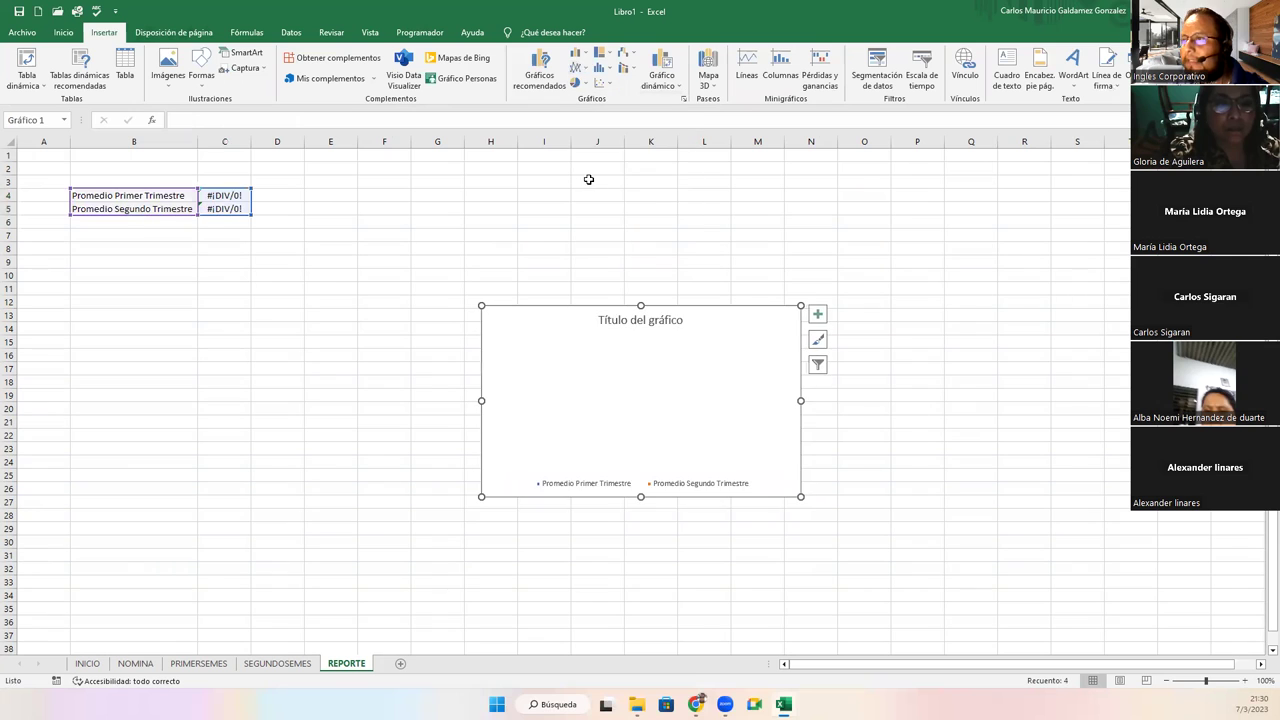
pyautogui.click(531, 337)
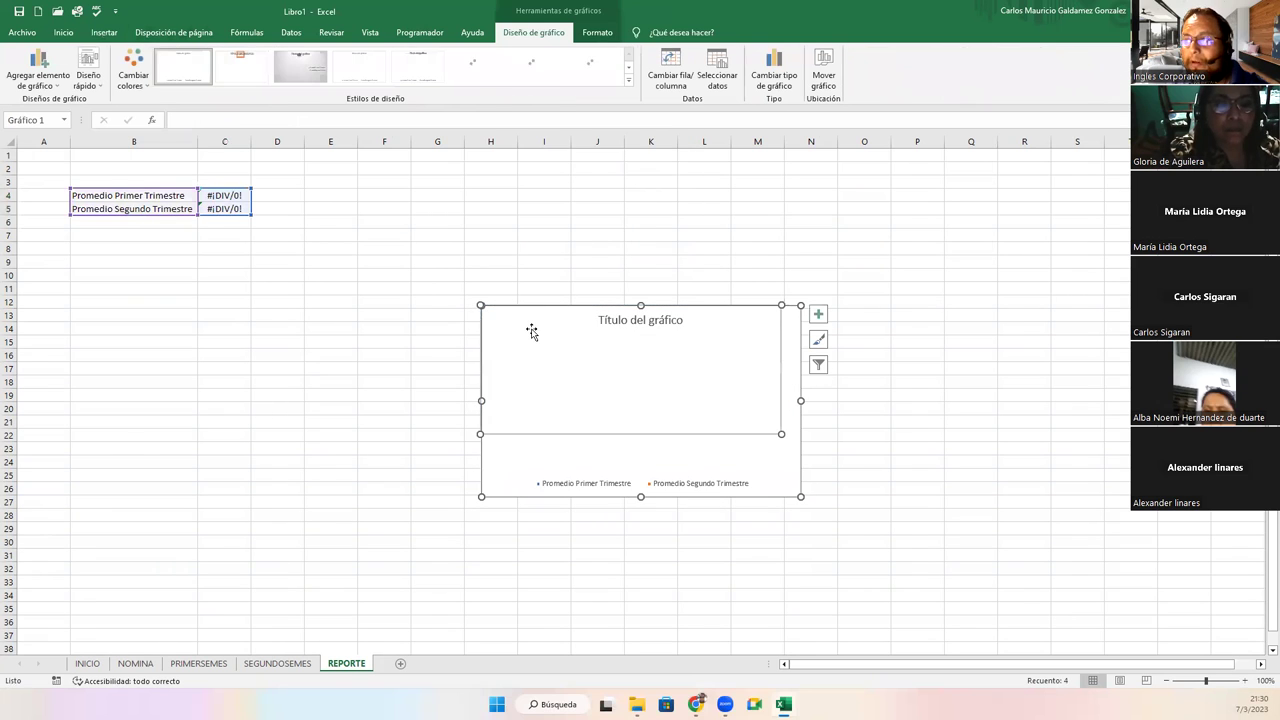
pyautogui.moveTo(531, 333); pyautogui.dragTo(414, 207)
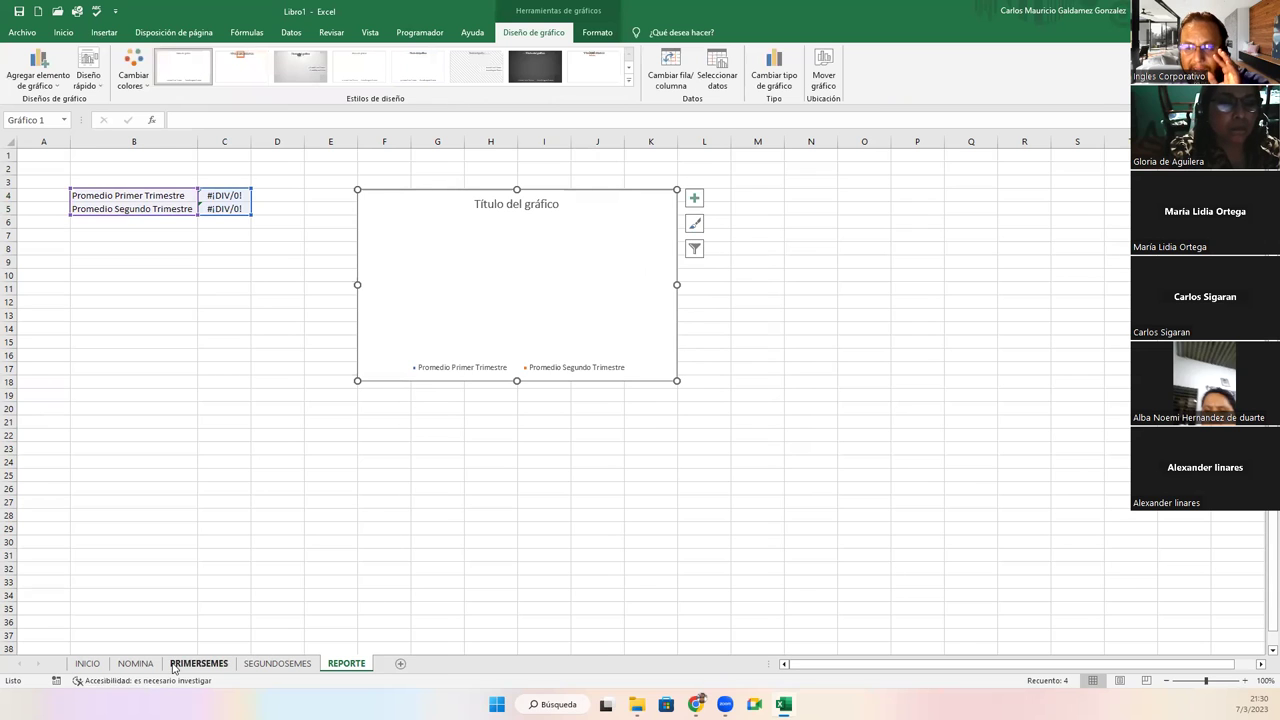
# Review the other sheets, then select B2:J2 on REPORTE for a title.
pyautogui.click(136, 664)
pyautogui.click(218, 666)
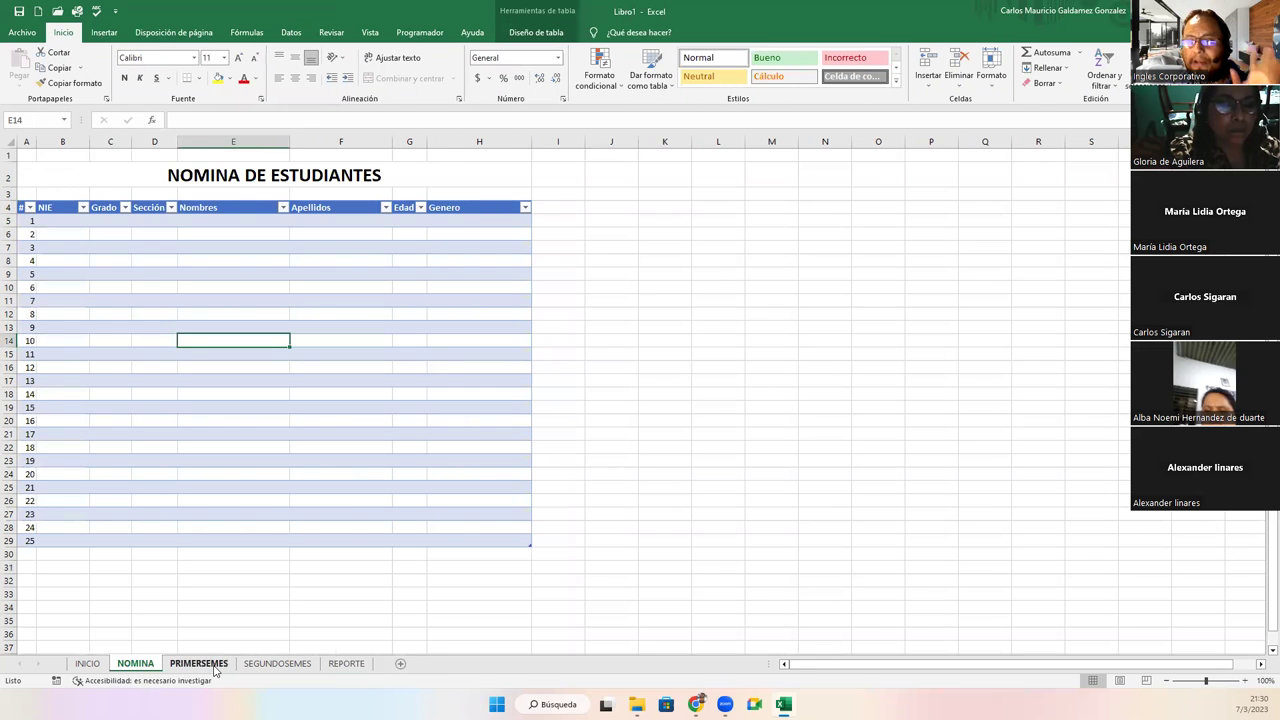
pyautogui.click(267, 666)
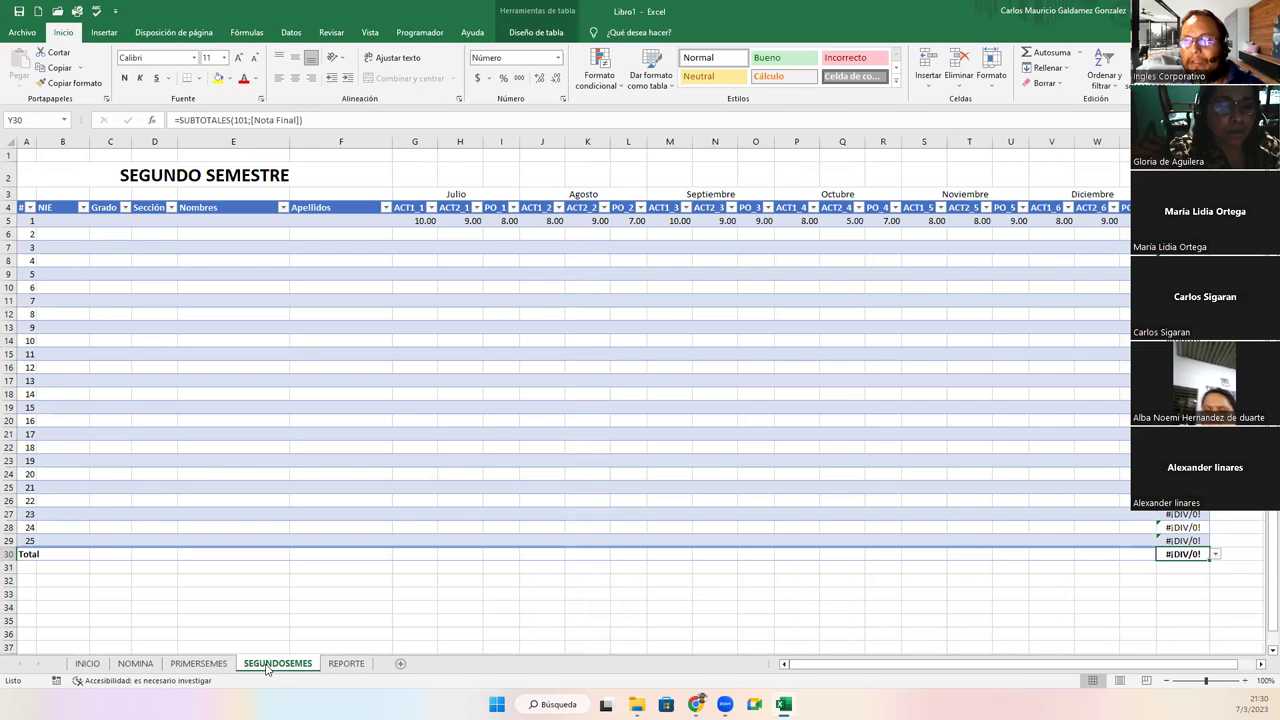
pyautogui.click(345, 665)
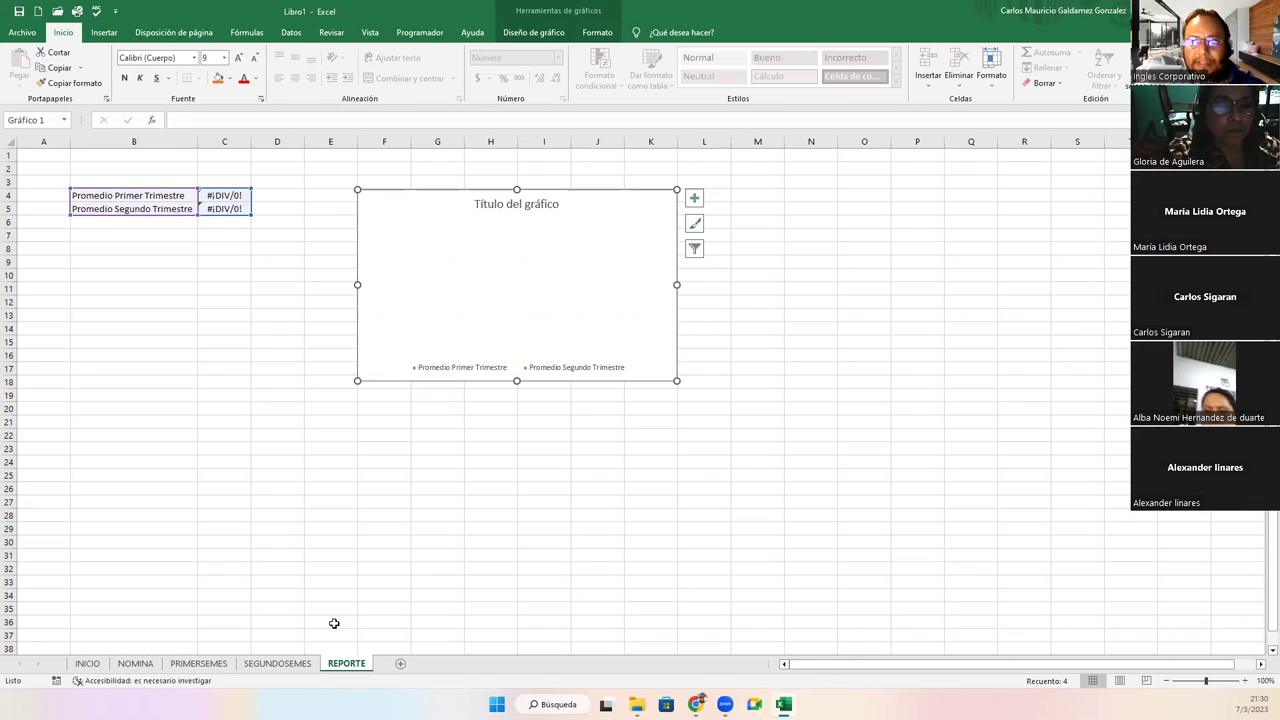
pyautogui.moveTo(155, 167); pyautogui.dragTo(600, 170)
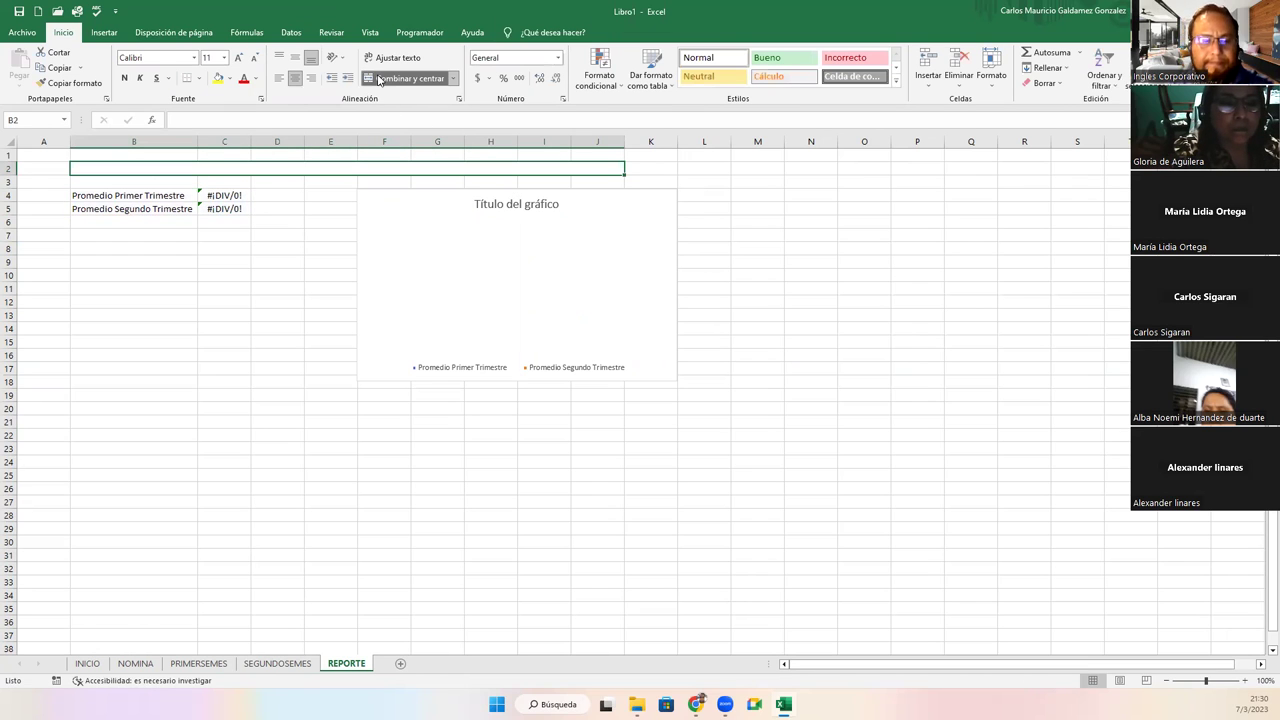
# Enter the title 'REPORTE DE RESULTADOS' in the merged B2:J2 cell, fixing typos.
pyautogui.write('REPOS')
pyautogui.press('BackSpace')
pyautogui.write('RTE DE RESULTADOA')
pyautogui.press('BackSpace')
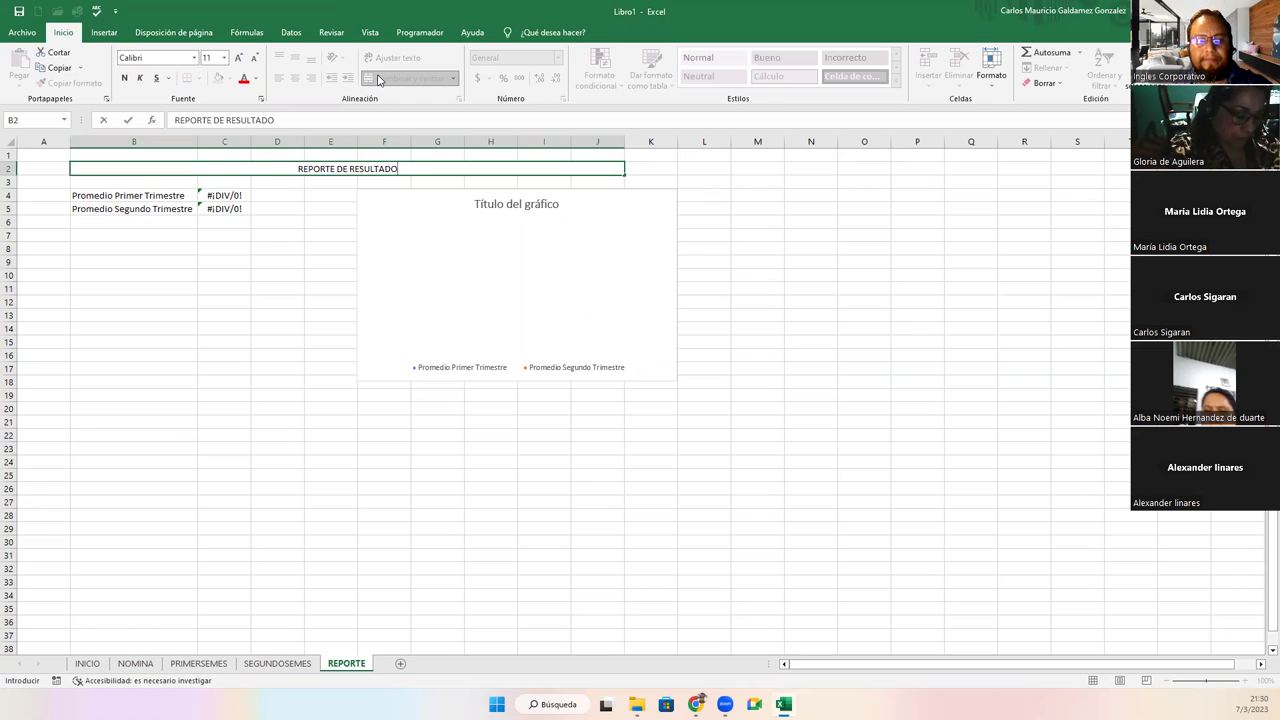
pyautogui.write('S')
pyautogui.press('Return')
# Make the REPORTE DE RESULTADOS title 22-point and bold.
pyautogui.click(326, 168)
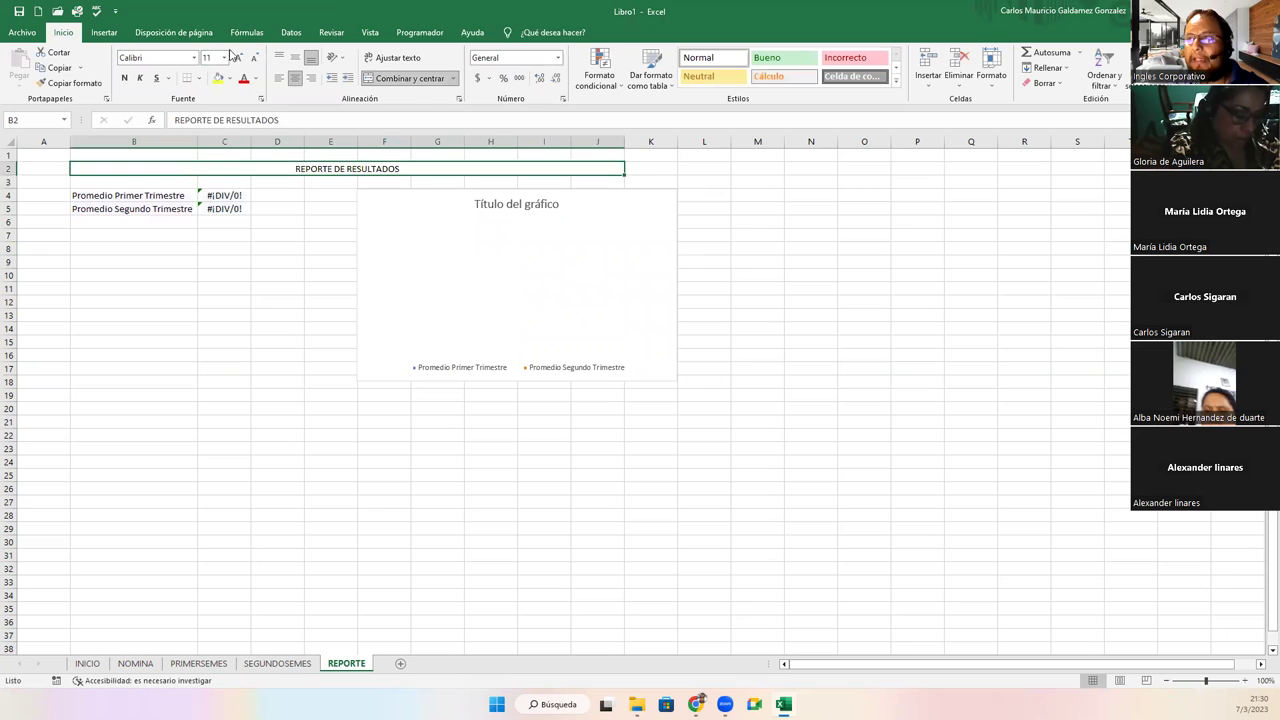
pyautogui.click(237, 58)
pyautogui.click(237, 58)
pyautogui.click(237, 58)
pyautogui.click(237, 58)
pyautogui.click(237, 58)
pyautogui.click(237, 58)
pyautogui.hotkey('ctrl', 'n')
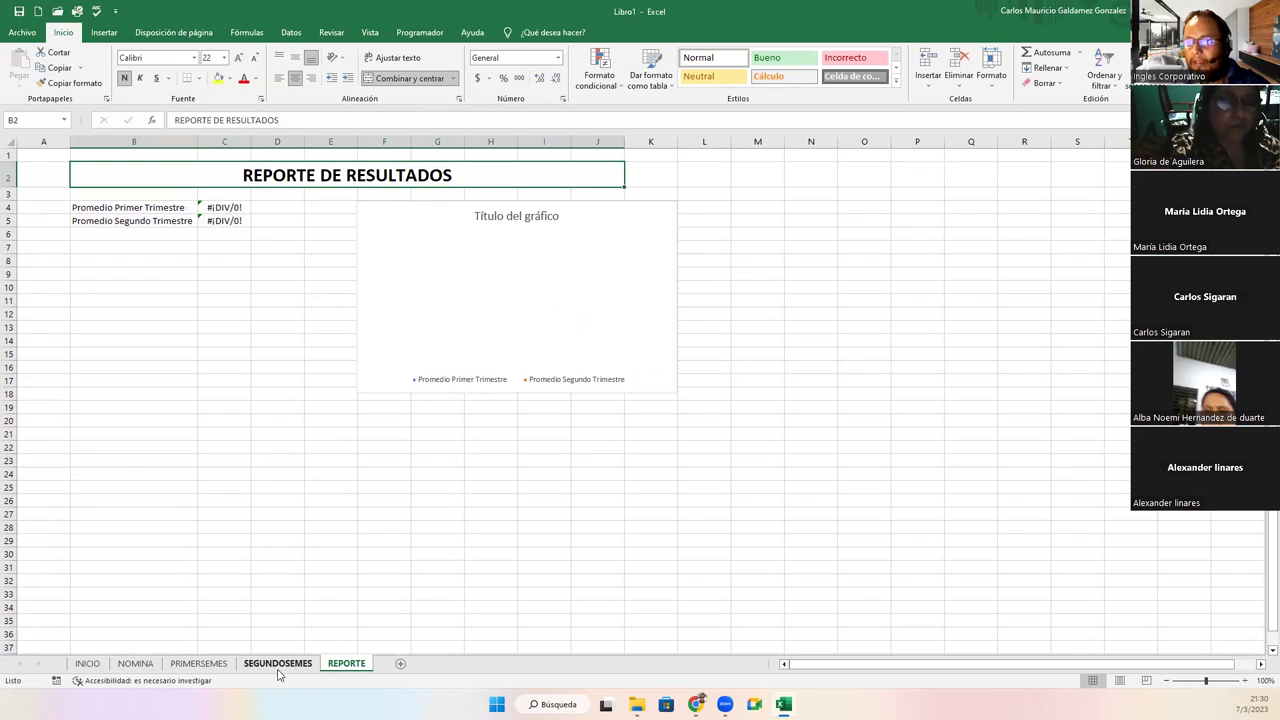
# Go back to the NOMINA sheet.
pyautogui.click(276, 665)
pyautogui.click(200, 664)
pyautogui.click(135, 664)
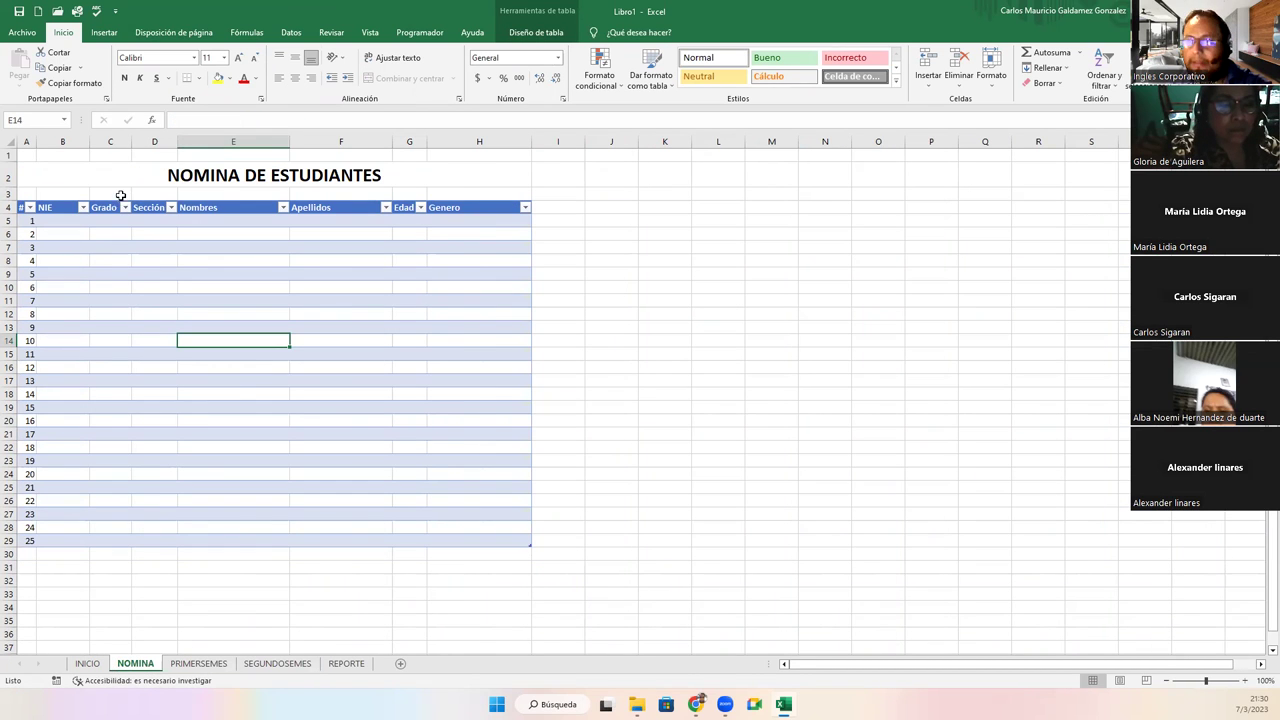
# Snip the NOMINA DE ESTUDIANTES table and the PRIMER SEMESTRE table.
pyautogui.press('super+shift+s')
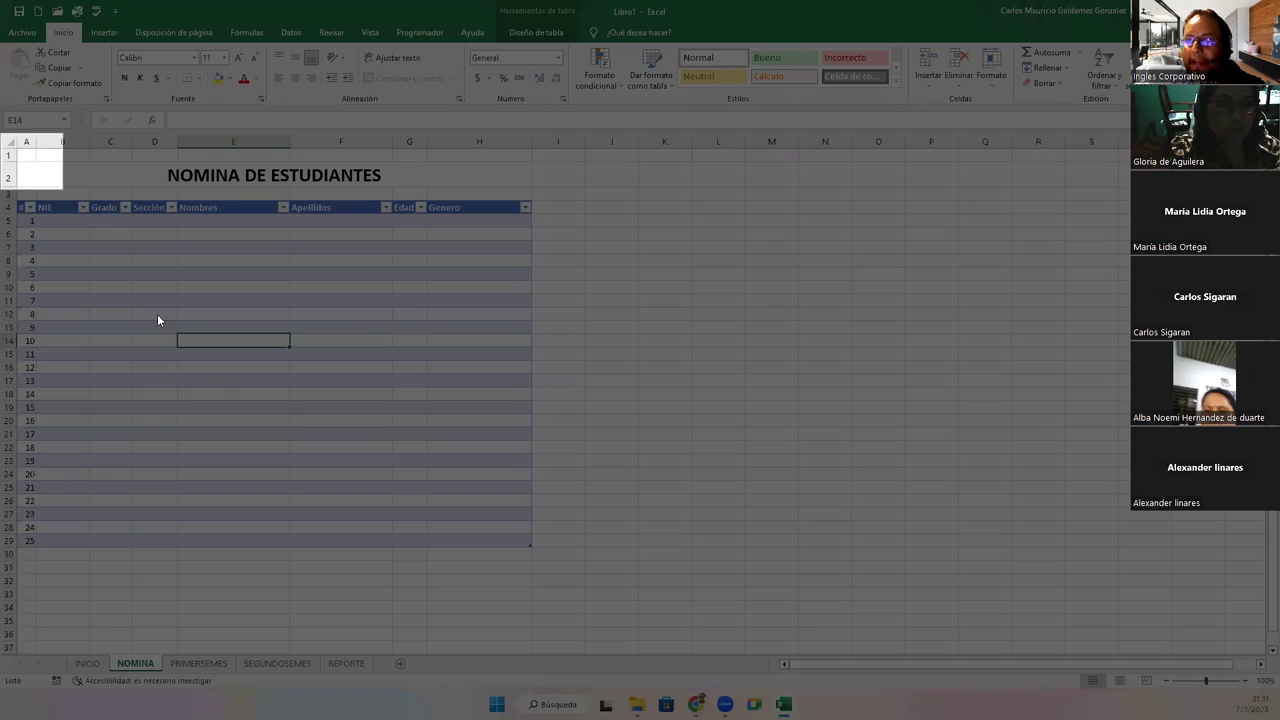
pyautogui.moveTo(157, 314); pyautogui.dragTo(561, 575)
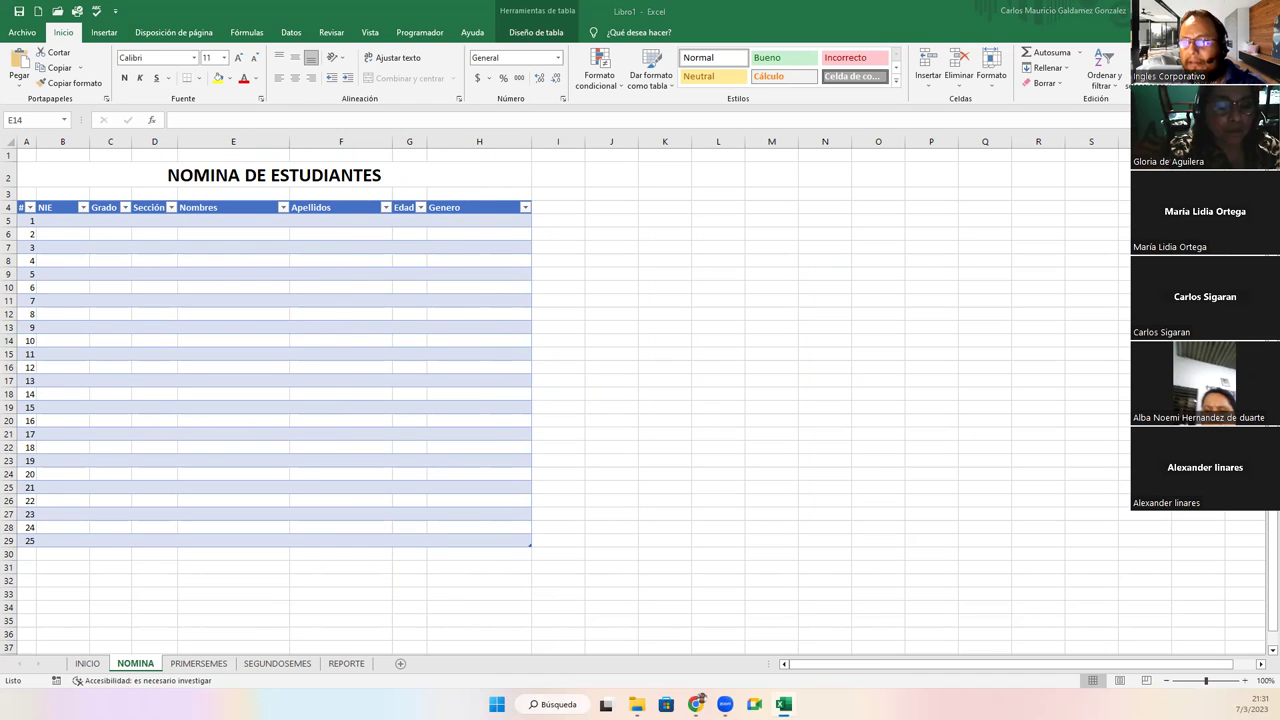
pyautogui.click(200, 664)
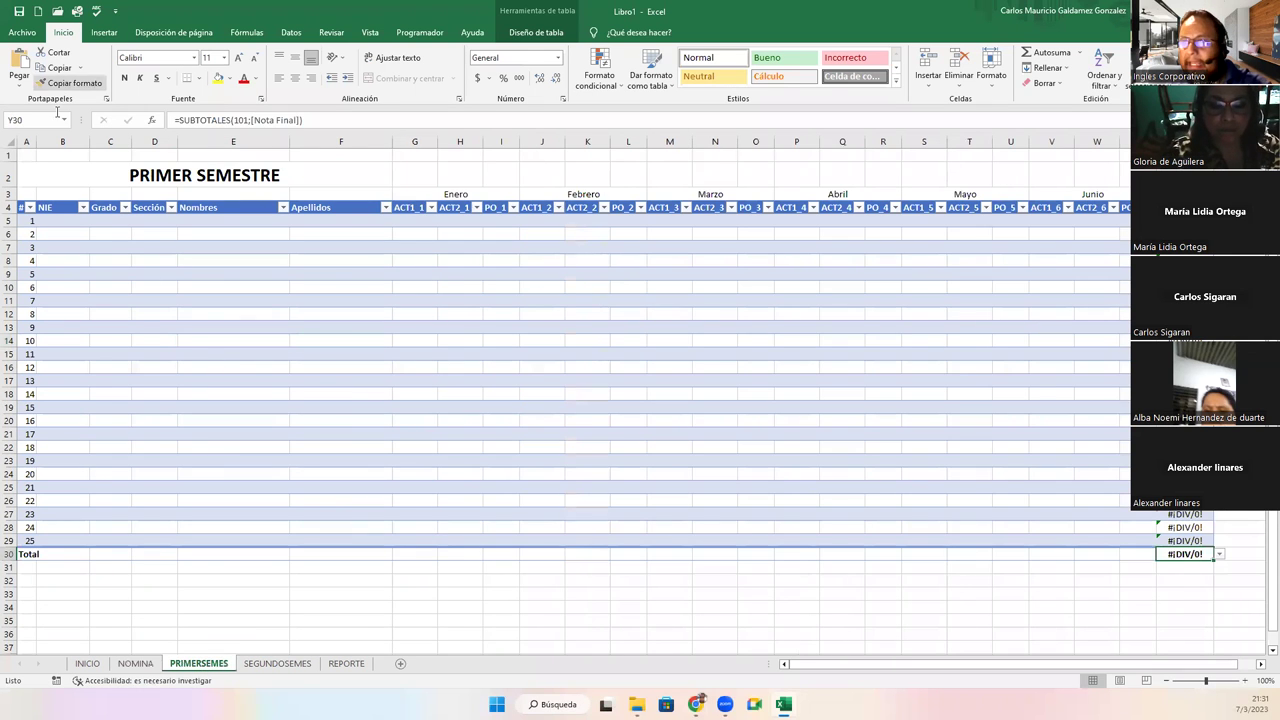
pyautogui.press('super+shift+s')
pyautogui.moveTo(10, 128); pyautogui.dragTo(1236, 593)
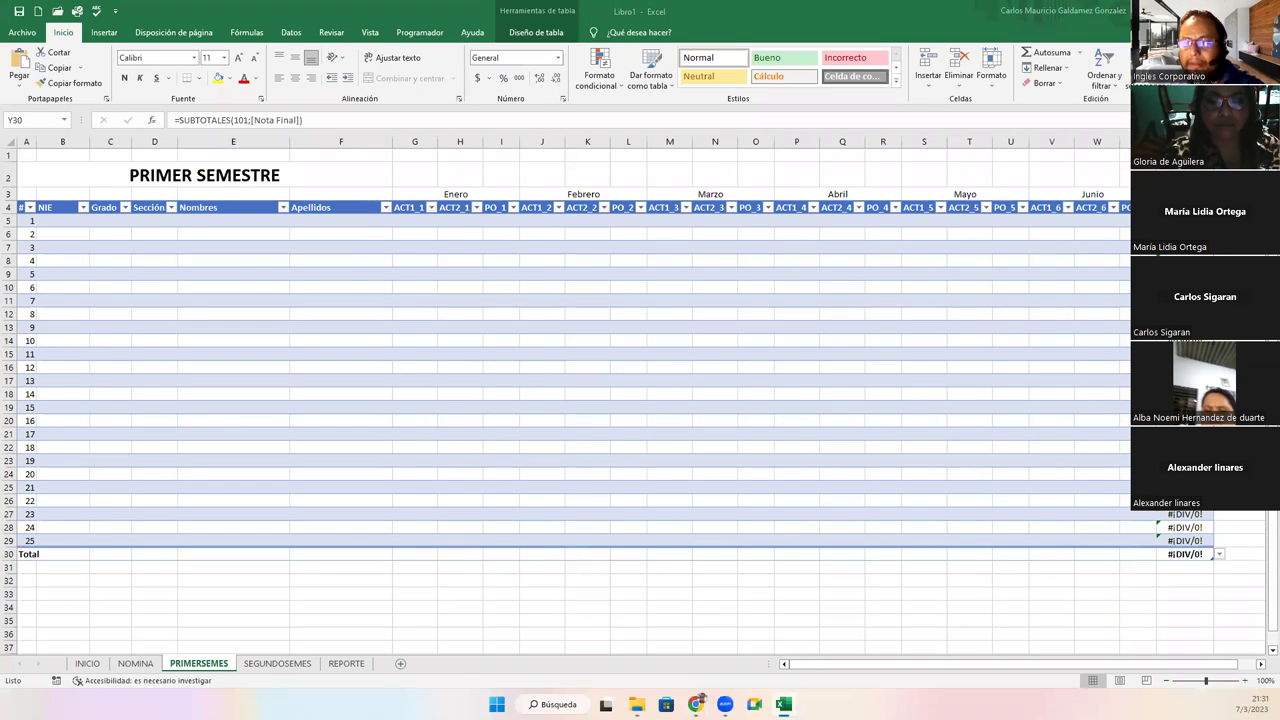
# Snip the SEGUNDO SEMESTRE table, then the REPORTE sheet's title and averages.
pyautogui.click(277, 663)
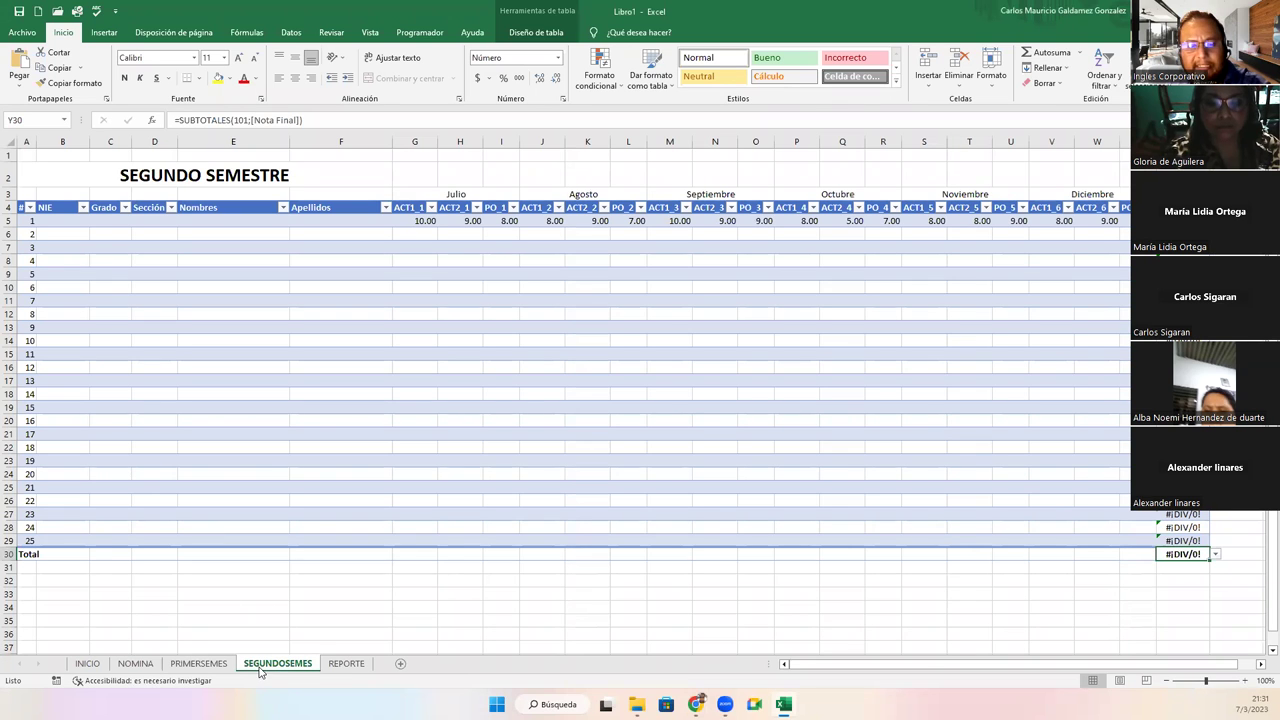
pyautogui.press('super+shift+s')
pyautogui.moveTo(3, 131)
pyautogui.mouseDown()
pyautogui.moveTo(865, 514)
pyautogui.moveTo(1210, 575)
pyautogui.mouseUp()
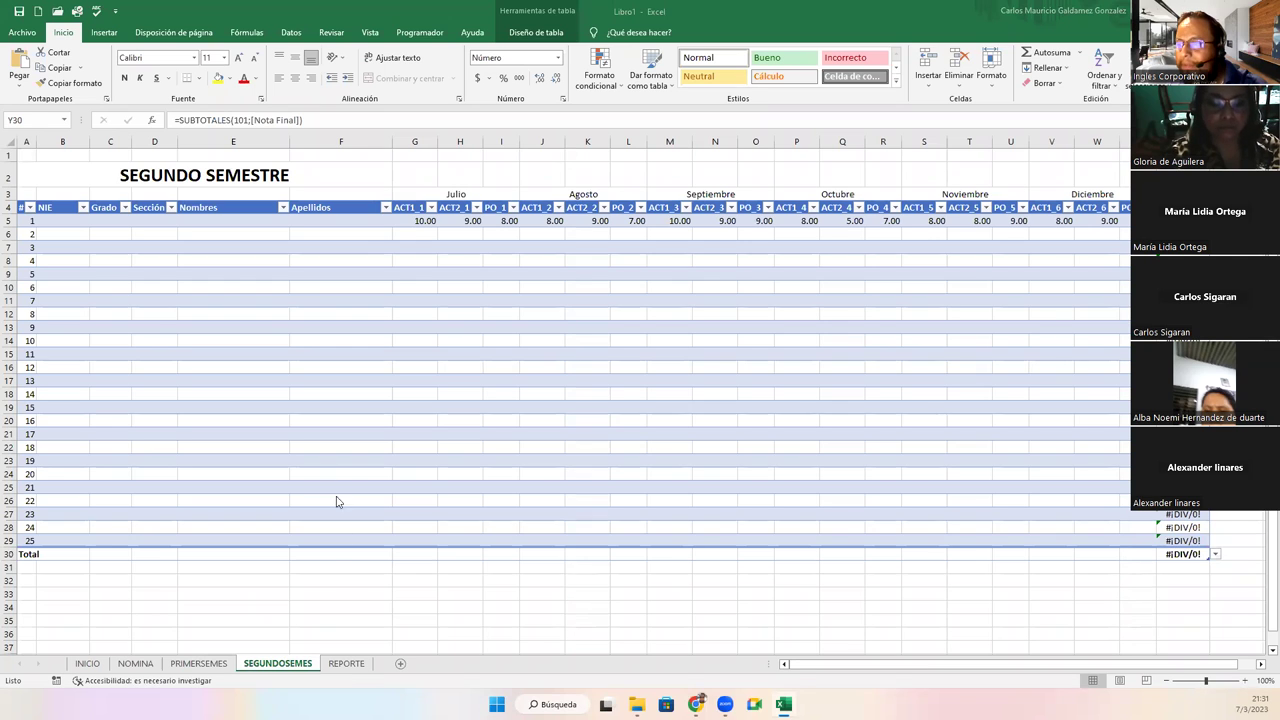
pyautogui.click(345, 665)
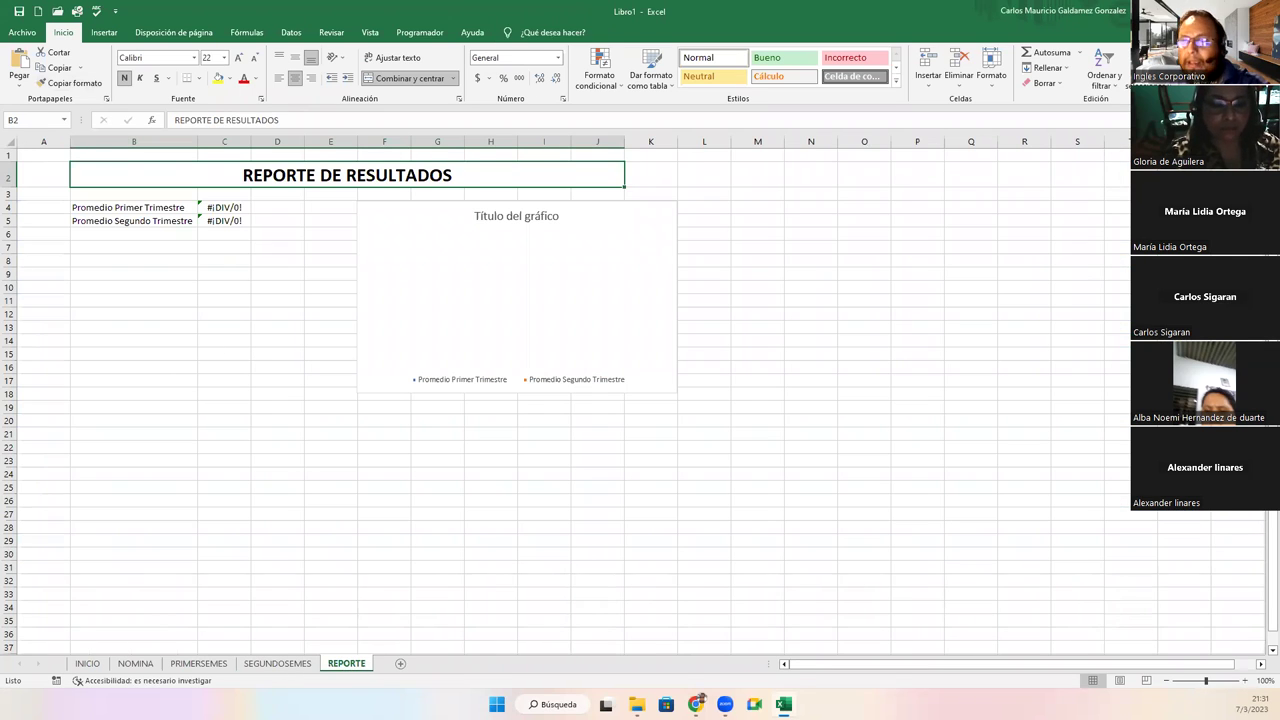
pyautogui.press('super+shift+s')
pyautogui.moveTo(4, 135); pyautogui.dragTo(697, 457)
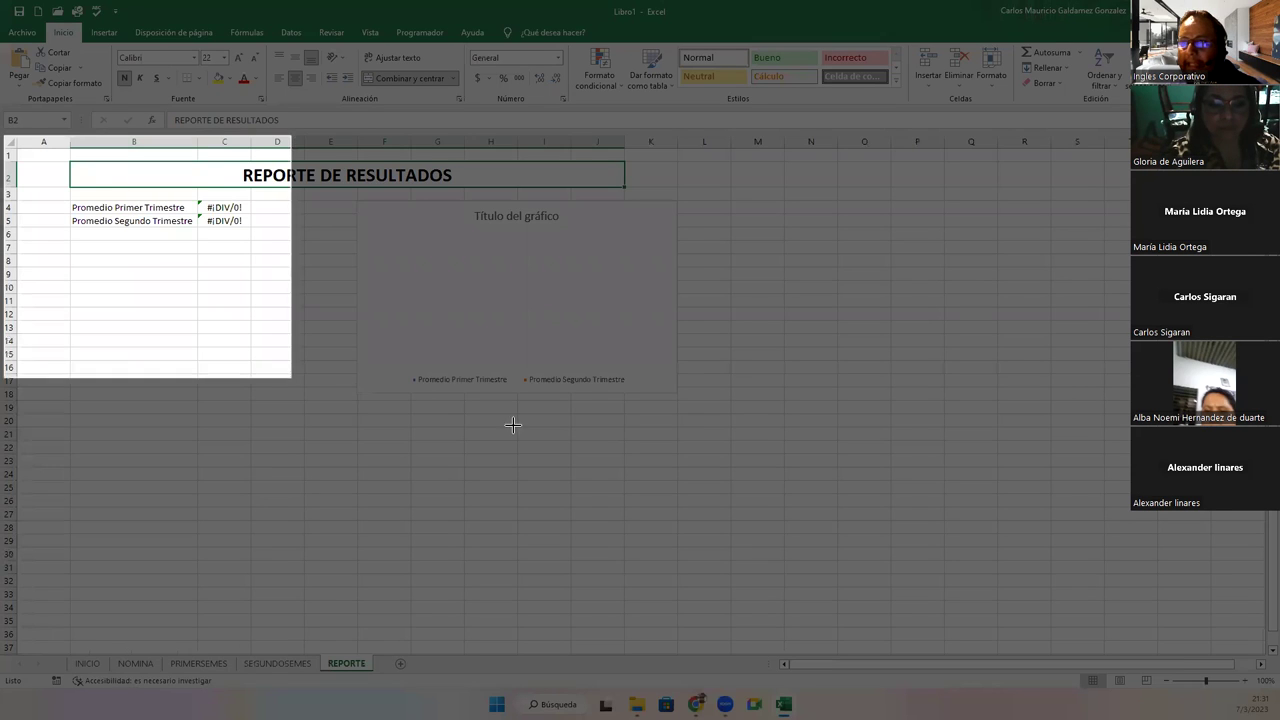
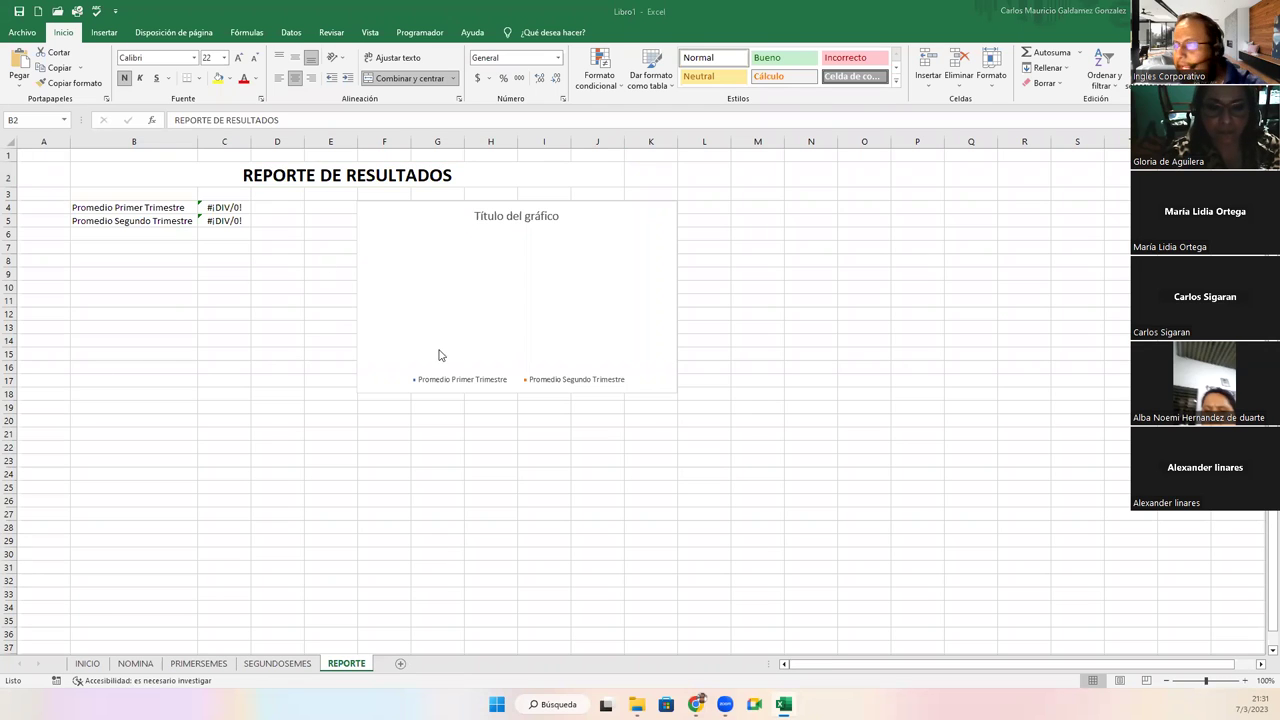
# Replace the chart title 'Título del gráfico' with 'PROMEDIO DE NOTAS', then go to the PRIMERSEMES sheet.
pyautogui.doubleClick(499, 215)
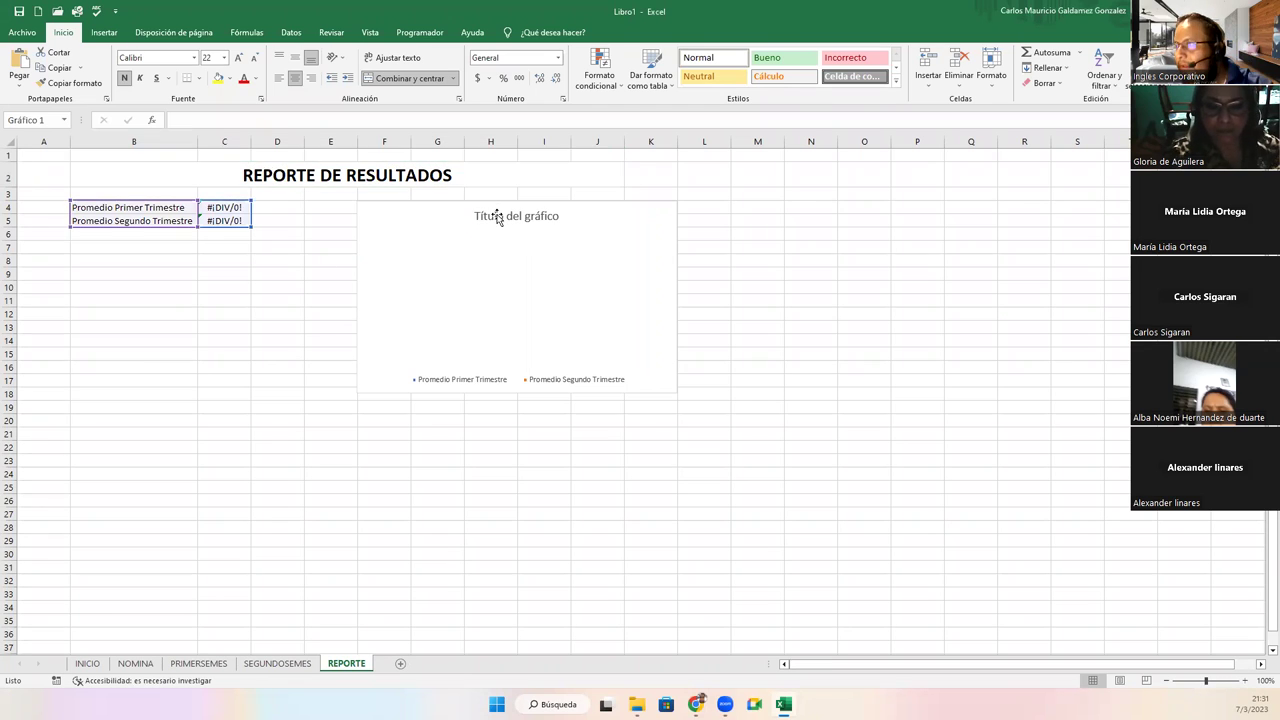
pyautogui.click(498, 215)
pyautogui.doubleClick(498, 216)
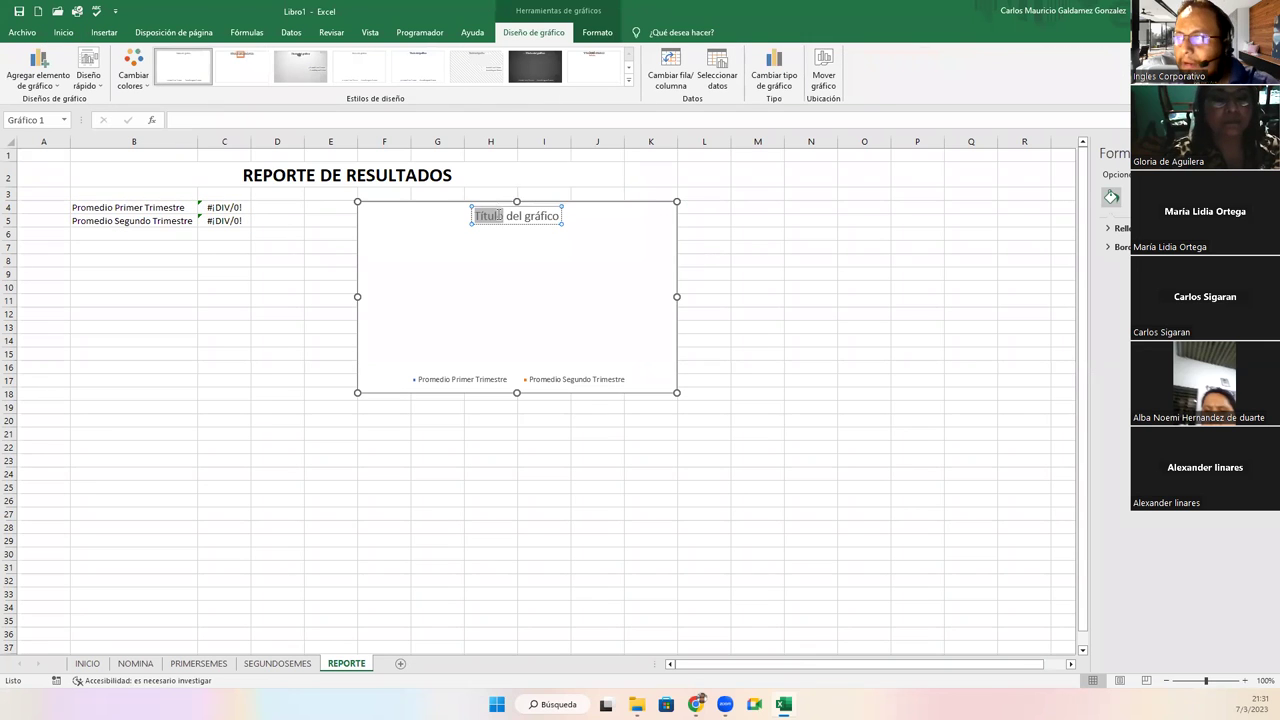
pyautogui.tripleClick(499, 217)
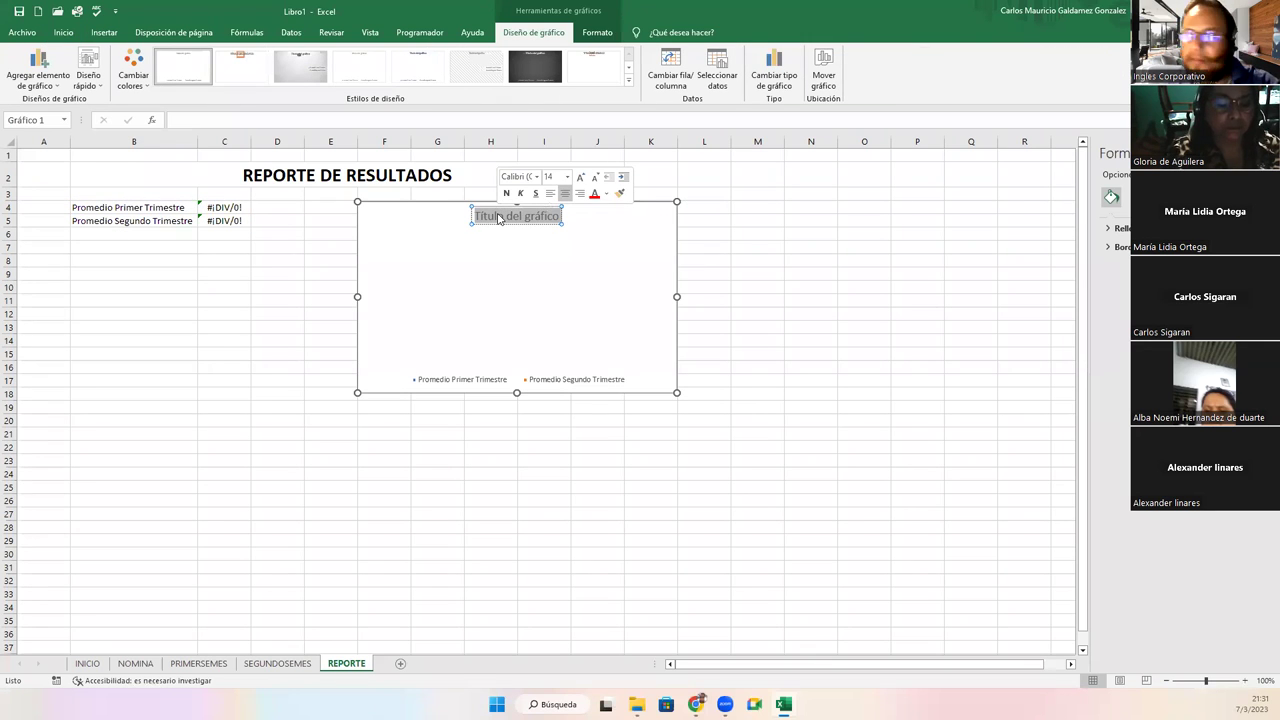
pyautogui.click(498, 216)
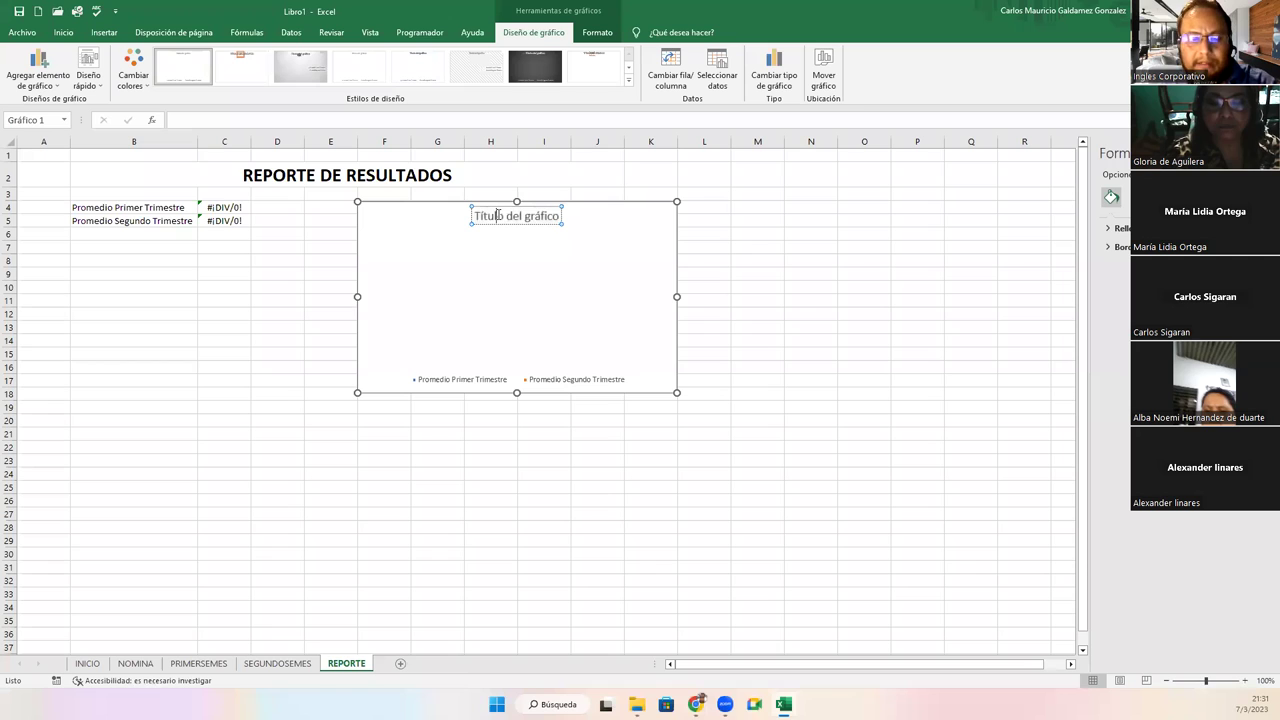
pyautogui.doubleClick(497, 215)
pyautogui.press('BackSpace')
pyautogui.tripleClick(497, 215)
pyautogui.press('BackSpace')
pyautogui.write('PROMEDIO DE NOTAS')
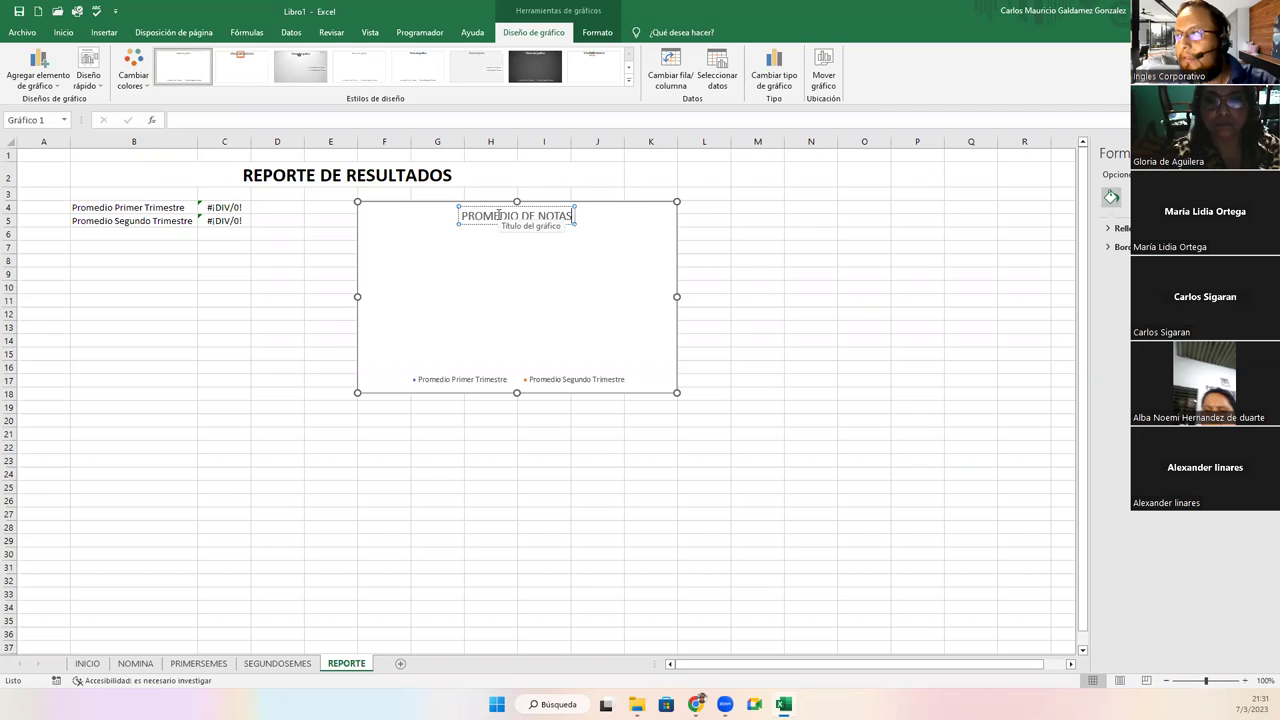
pyautogui.click(350, 457)
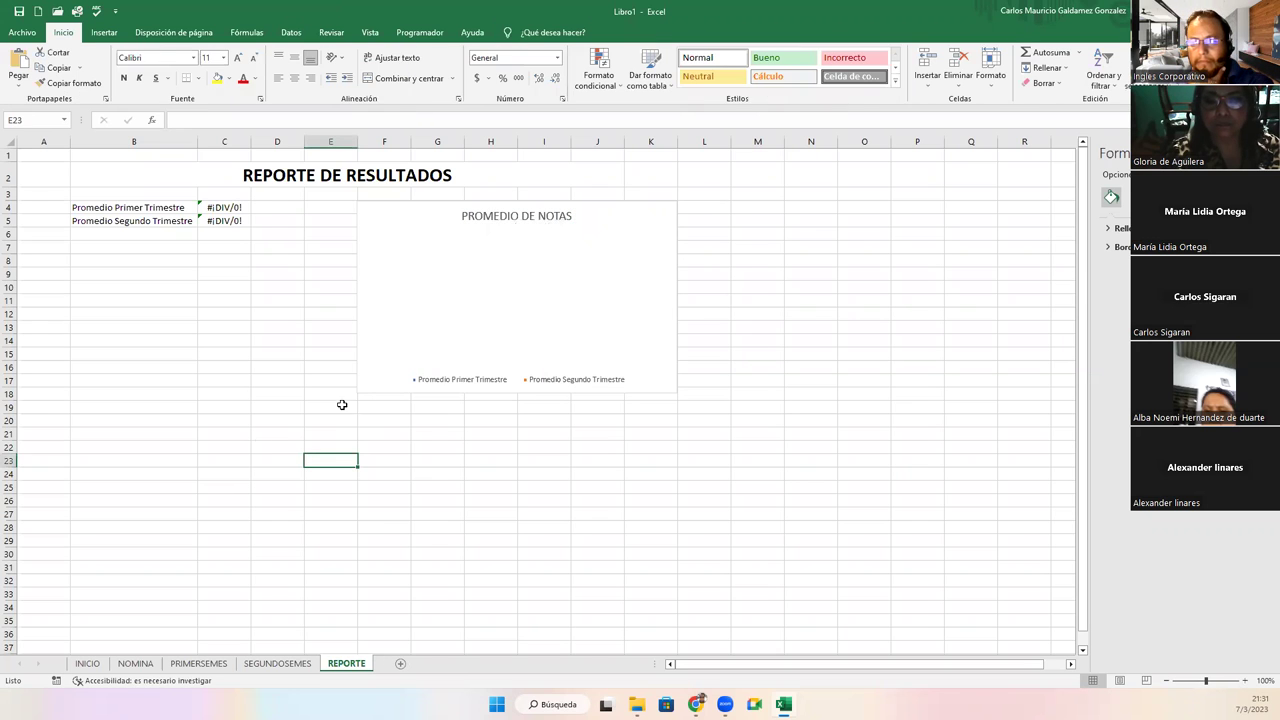
pyautogui.click(182, 665)
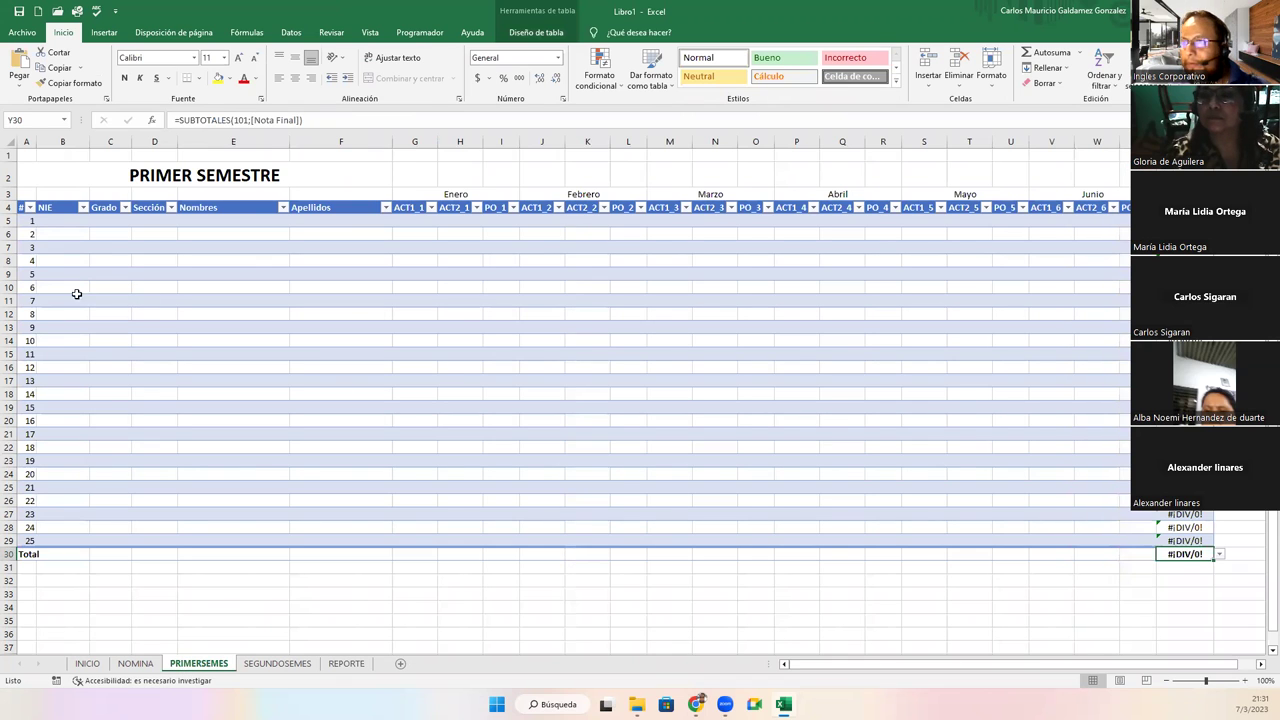
# Enter the student's NIE in B5, grade 3°, section A, then the student's names and surnames.
pyautogui.click(57, 221)
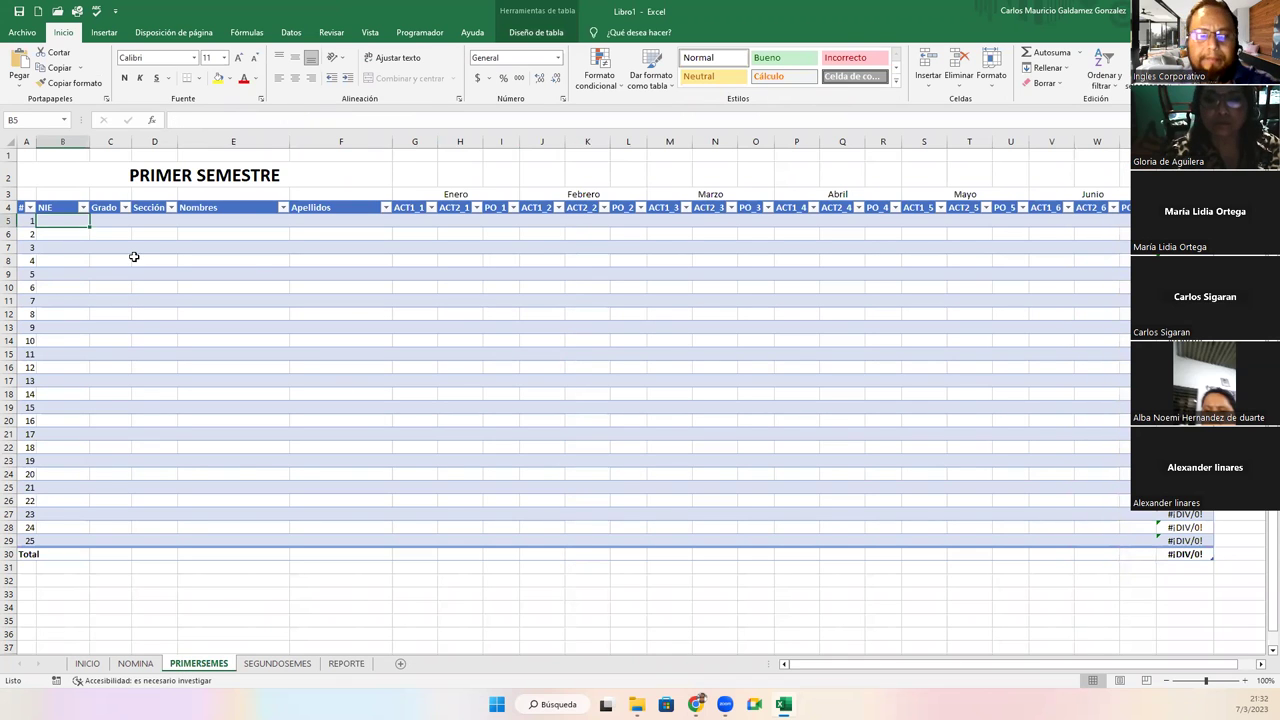
pyautogui.write('567890')
pyautogui.press('Tab')
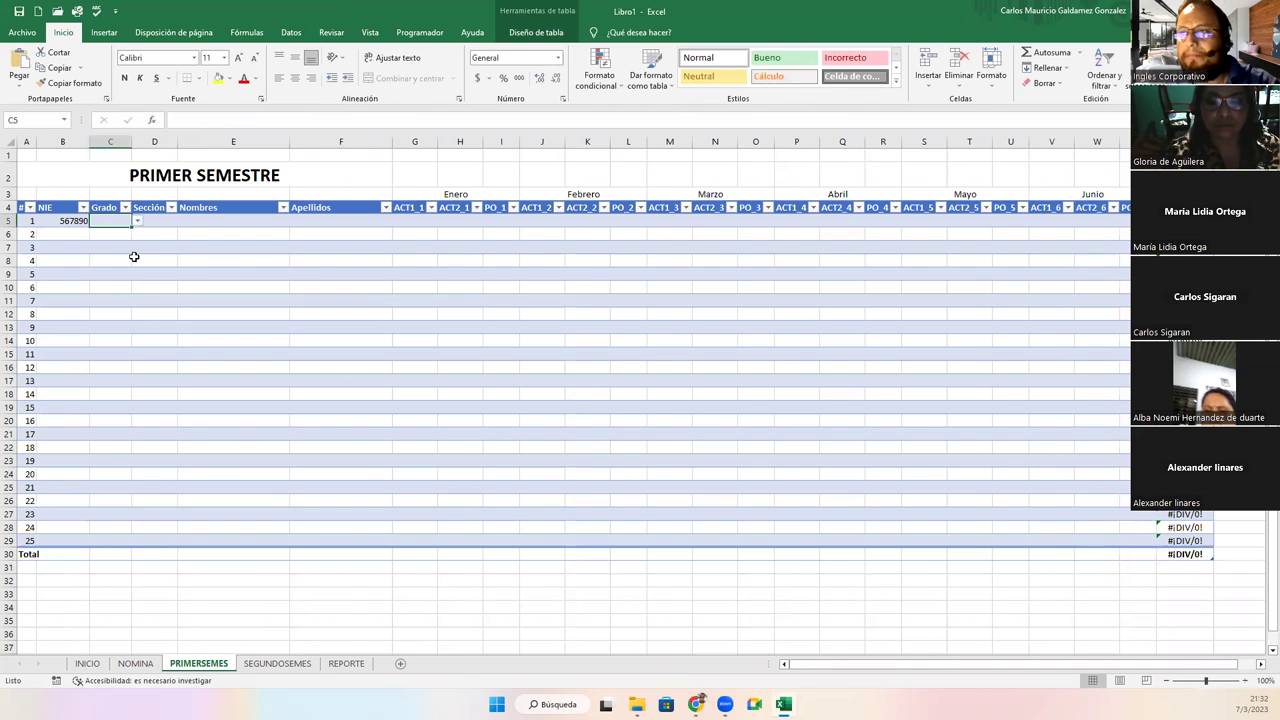
pyautogui.click(137, 221)
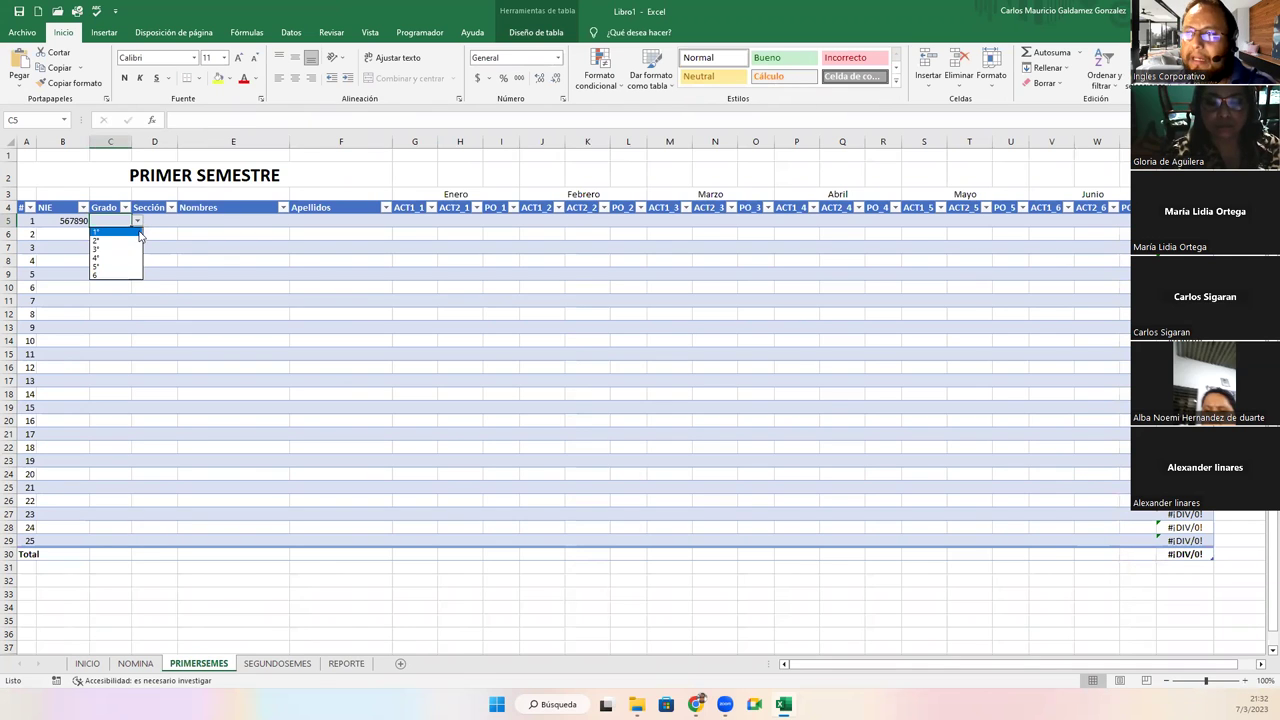
pyautogui.click(110, 255)
pyautogui.click(152, 233)
pyautogui.click(163, 219)
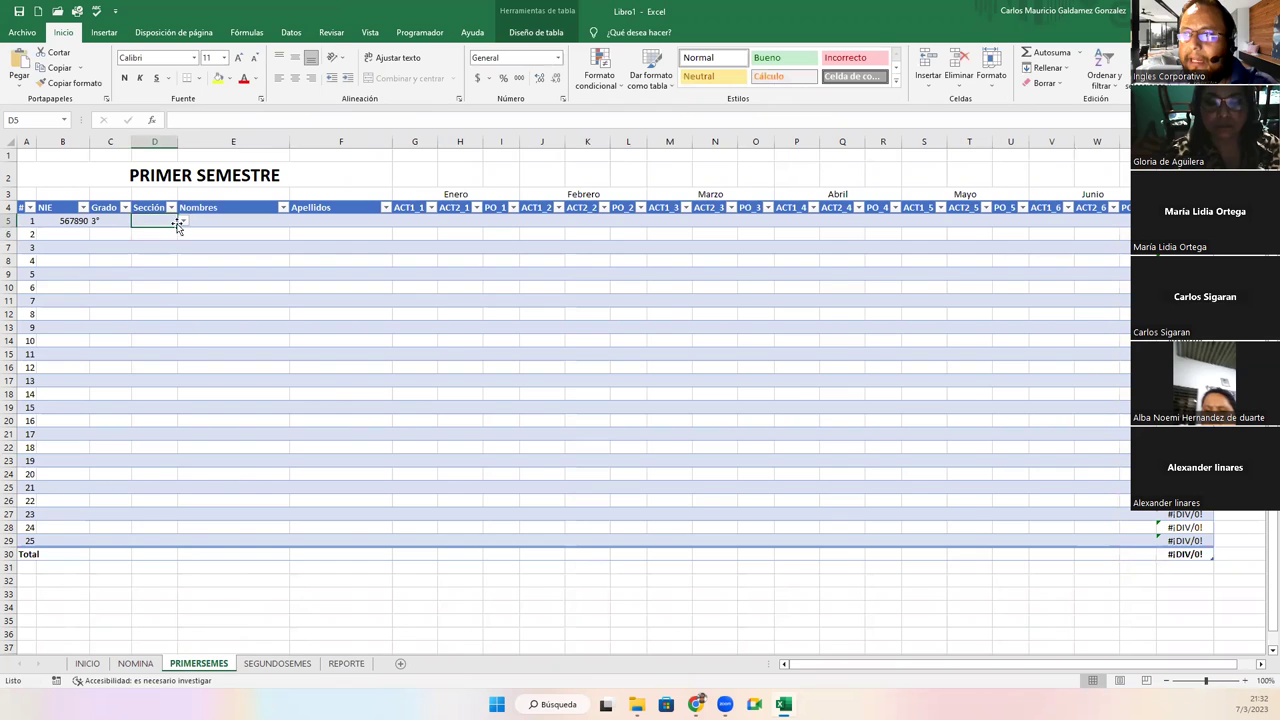
pyautogui.click(182, 226)
pyautogui.click(150, 241)
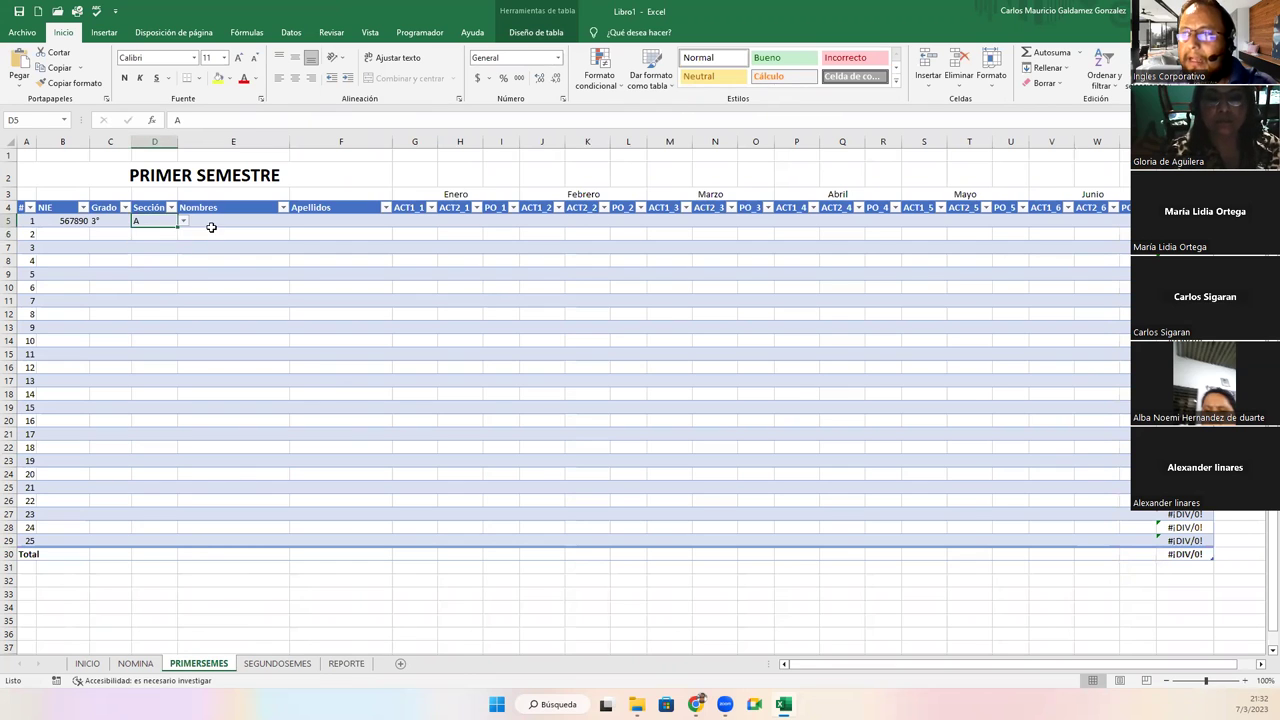
pyautogui.click(214, 232)
pyautogui.click(213, 219)
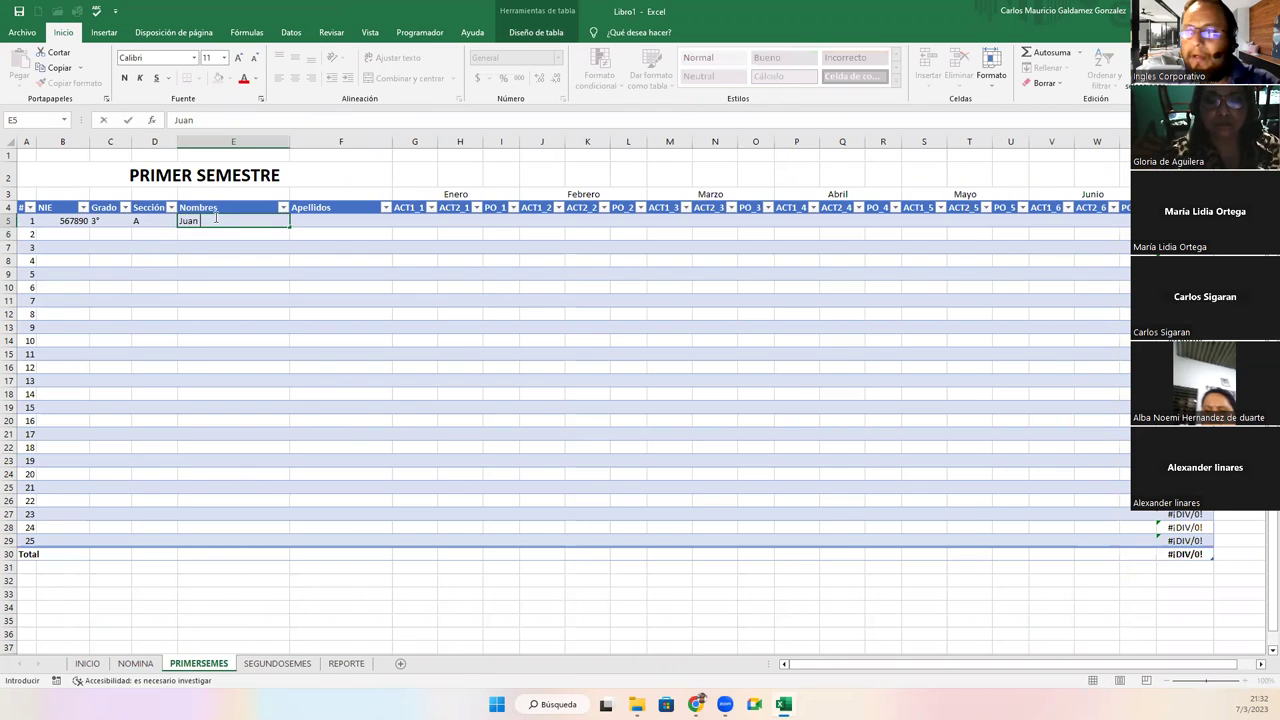
pyautogui.press('Tab')
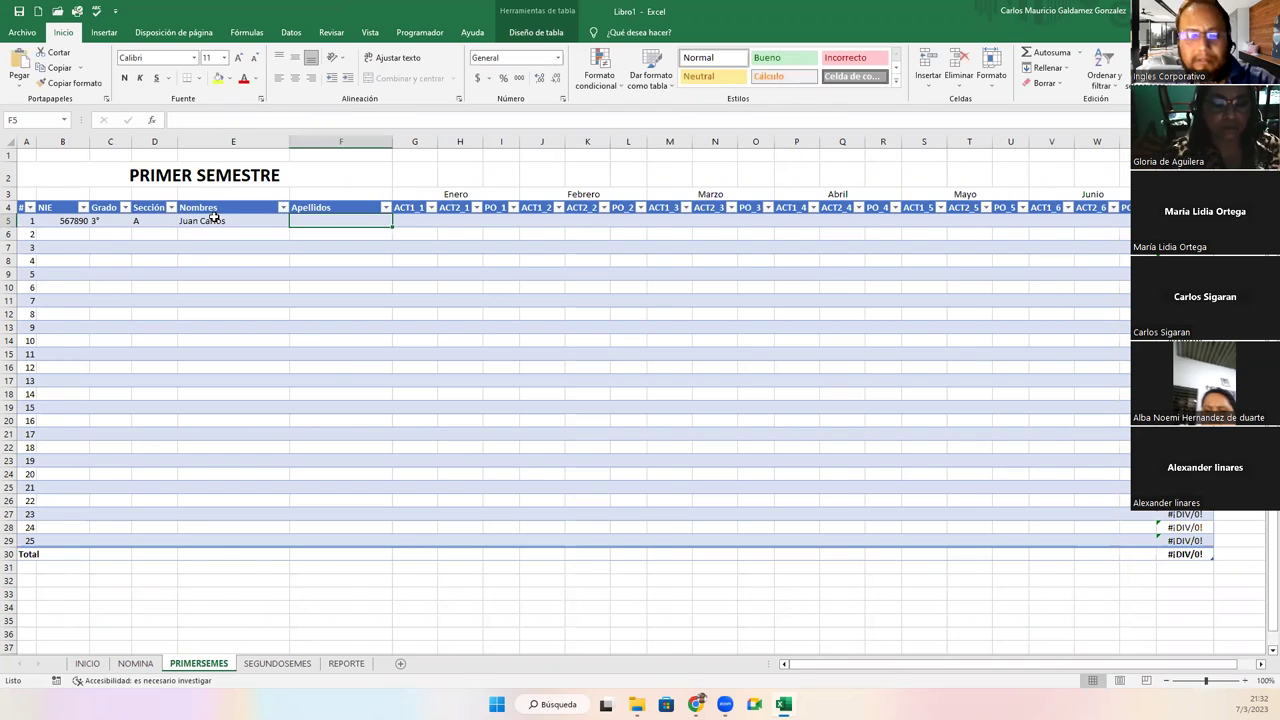
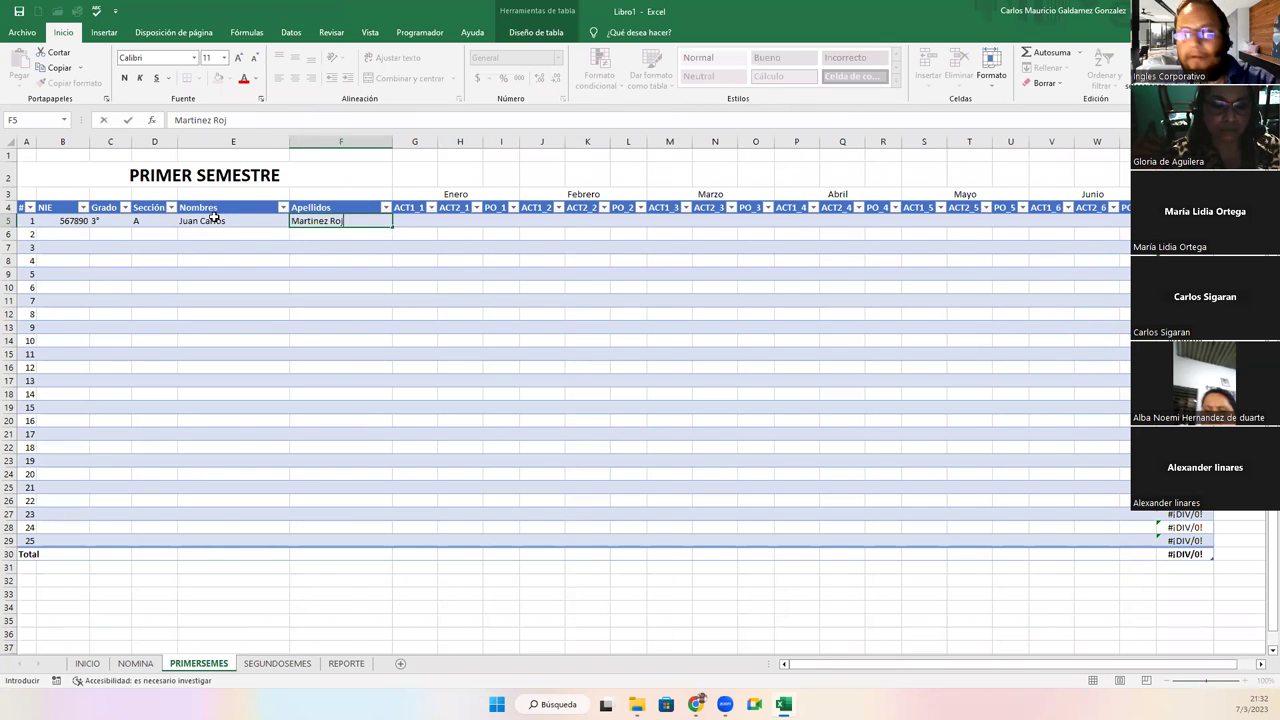
pyautogui.press('Tab')
# Enter scores ACT1_1 through PO_3 as 10, 9, 9, 8, 9, 9, 8, 9, 9.
pyautogui.write('10')
pyautogui.press('Tab')
pyautogui.write('9')
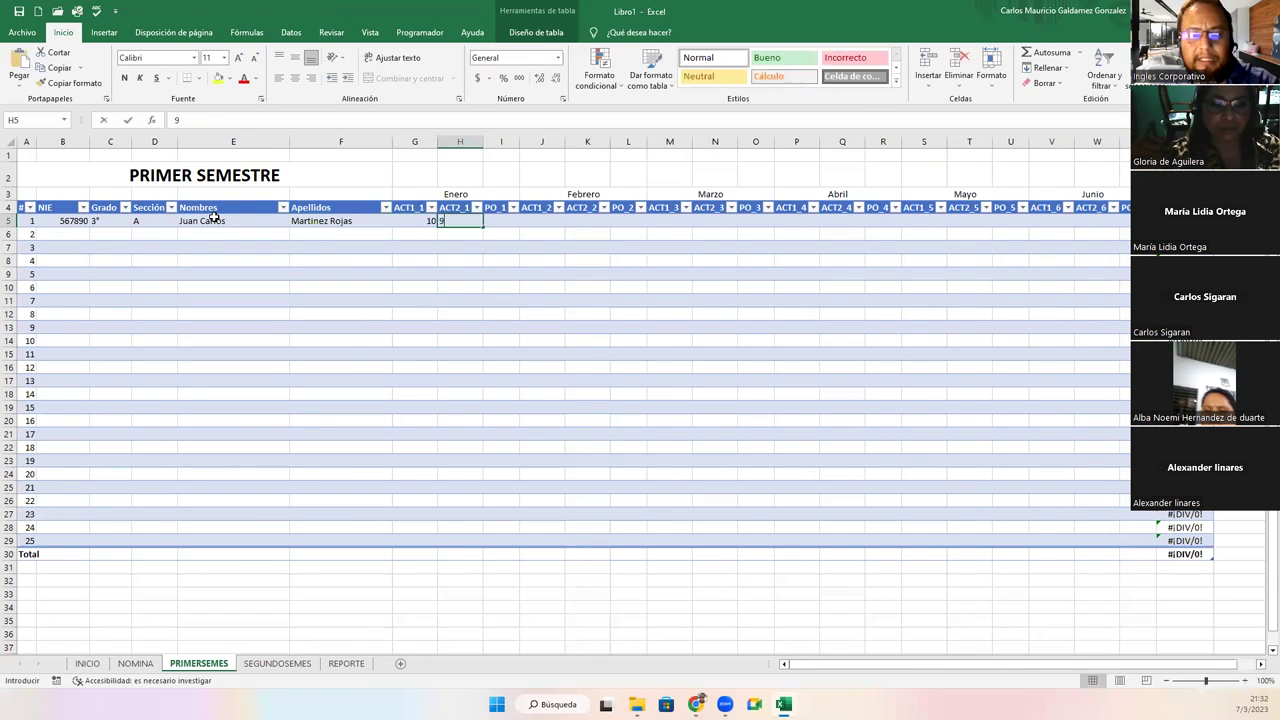
pyautogui.press('Tab')
pyautogui.write('9')
pyautogui.press('Tab')
pyautogui.write('8')
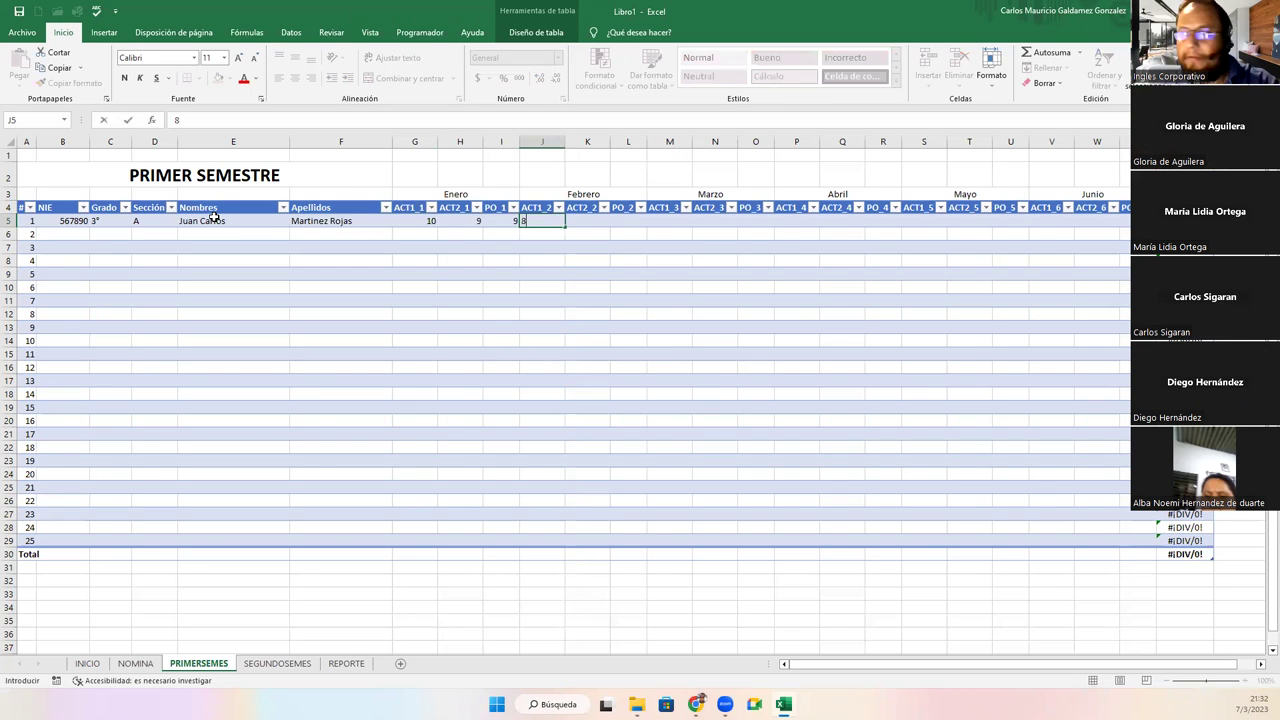
pyautogui.press('Tab')
pyautogui.write('9')
pyautogui.press('Tab')
pyautogui.write('9')
pyautogui.press('Tab')
pyautogui.write('8')
pyautogui.press('Tab')
pyautogui.write('9')
pyautogui.press('Tab')
pyautogui.write('9')
pyautogui.press('Tab')
# Enter the remaining scores ACT1_4 through ACT2_6 as 8, 10, 8, 9, 8, 10, 10, 10.
pyautogui.write('8')
pyautogui.press('Tab')
pyautogui.write('10')
pyautogui.press('Tab')
pyautogui.write('8')
pyautogui.press('Tab')
pyautogui.write('9')
pyautogui.press('Tab')
pyautogui.write('8')
pyautogui.press('Tab')
pyautogui.write('0')
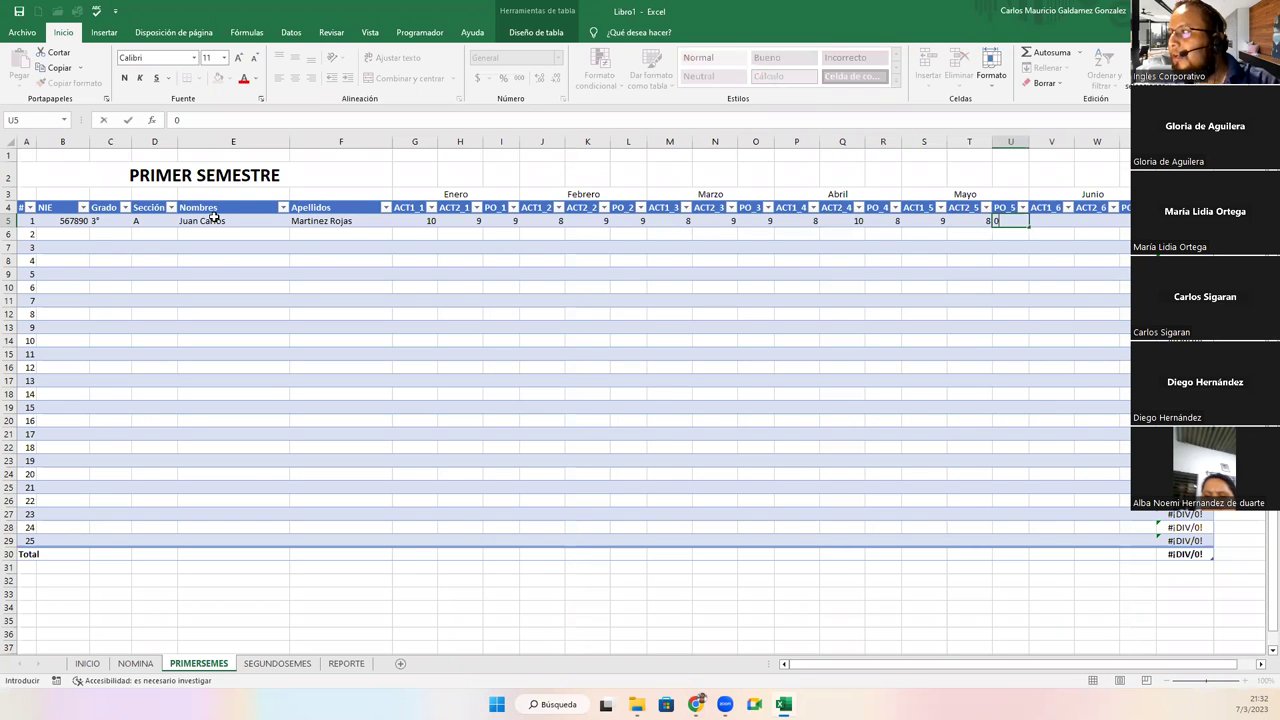
pyautogui.press('Tab')
pyautogui.write('10')
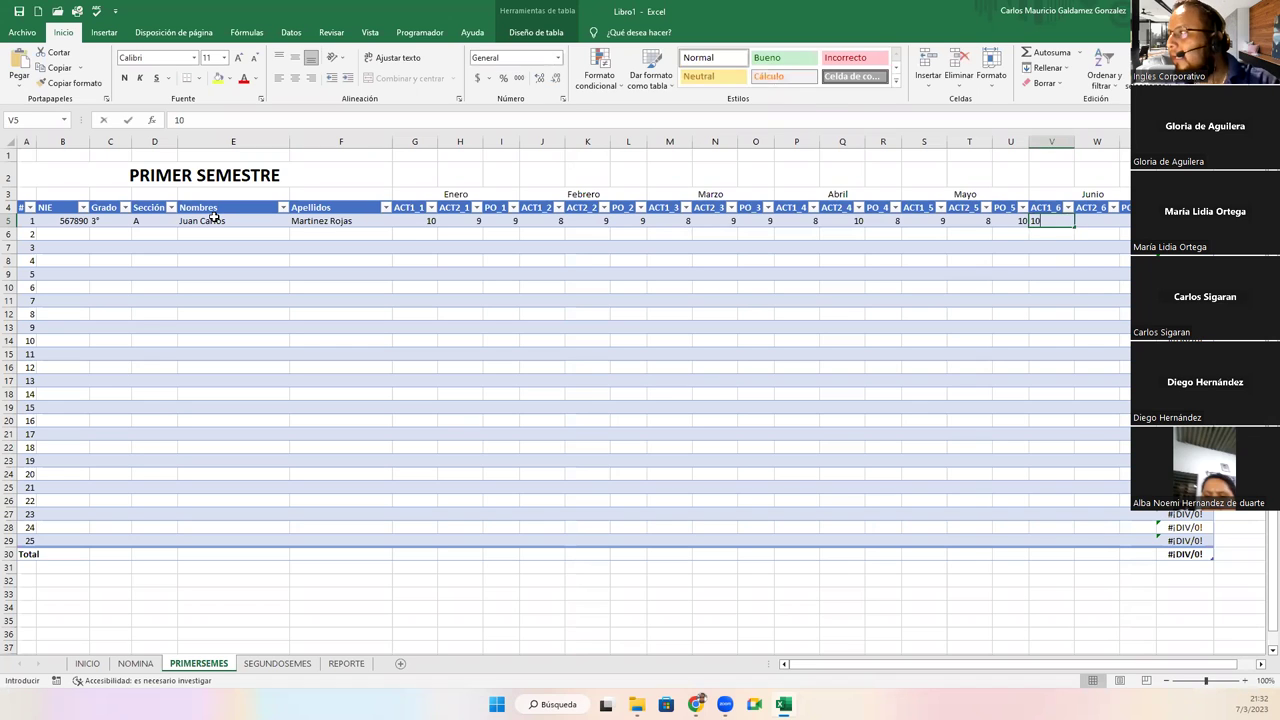
pyautogui.press('Tab')
pyautogui.write('10')
pyautogui.press('Return')
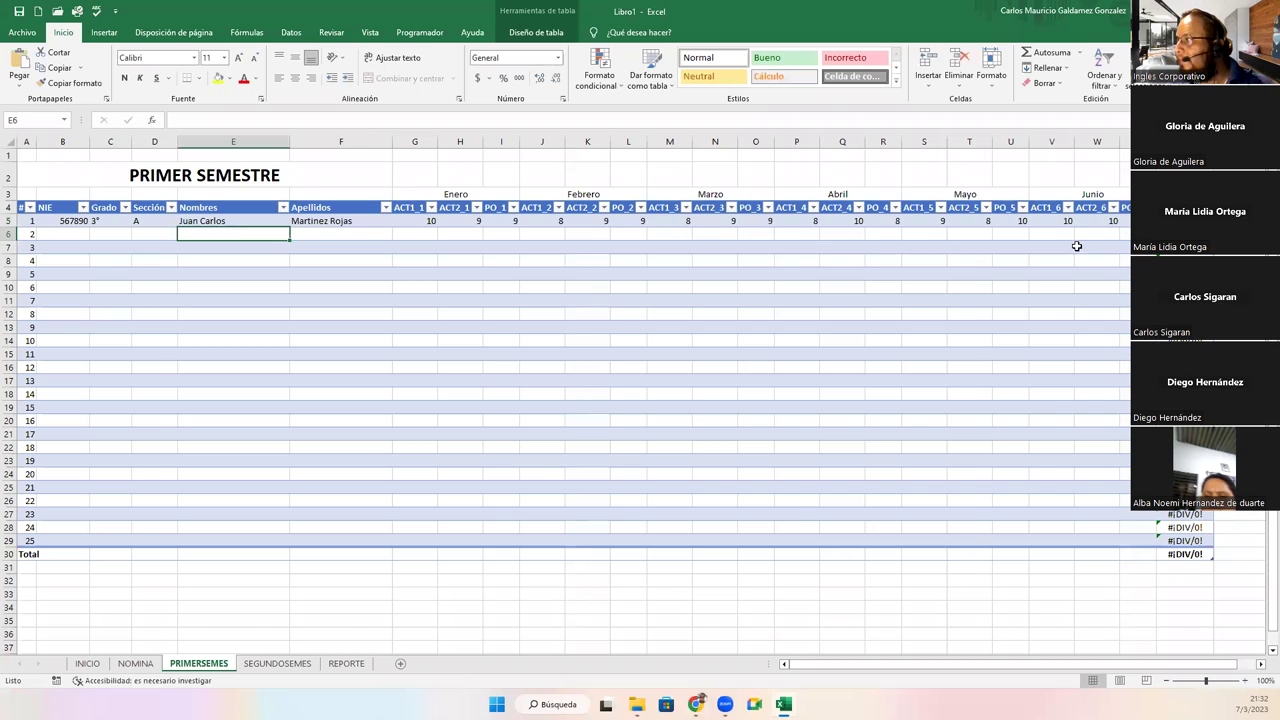
# Set the averages column's Total cell to use the Promedio function.
pyautogui.click(1185, 220)
pyautogui.click(1193, 554)
pyautogui.click(1219, 555)
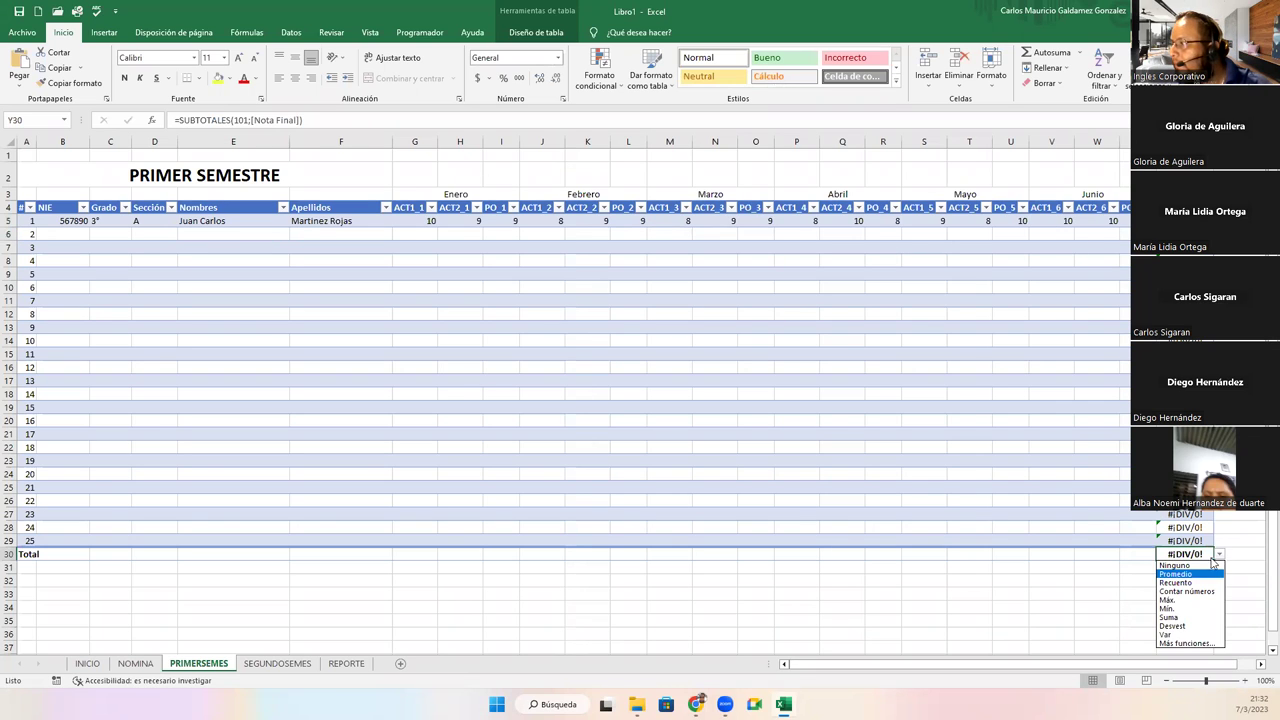
pyautogui.click(1195, 574)
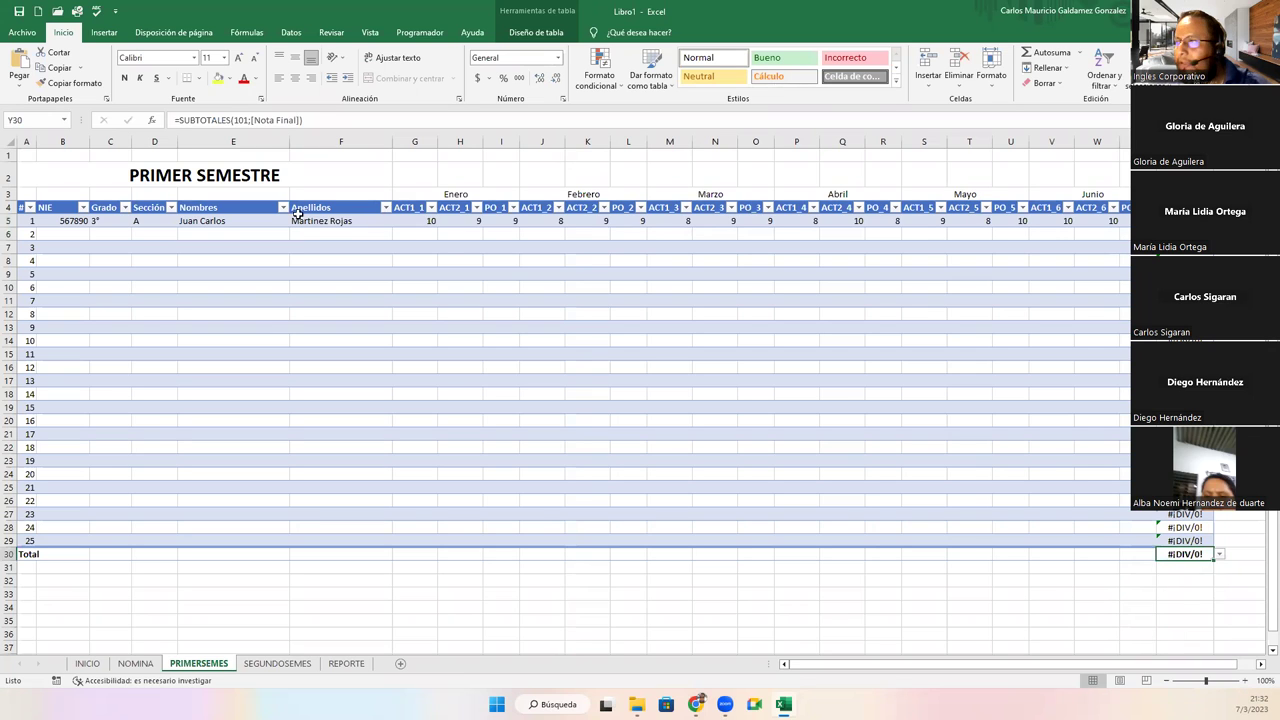
# Format the averages Y5:Y28 as Número and adjust their decimal places.
pyautogui.moveTo(422, 224)
pyautogui.mouseDown()
pyautogui.moveTo(1128, 224)
pyautogui.moveTo(1140, 536)
pyautogui.mouseUp()
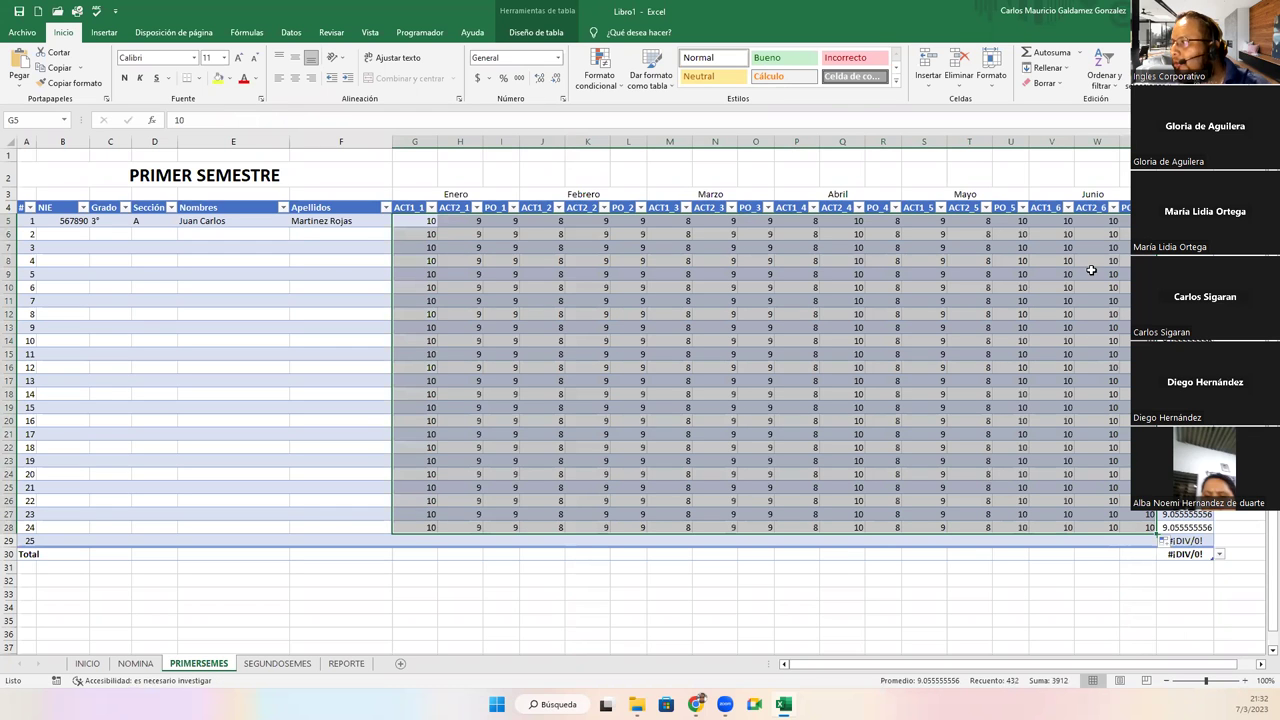
pyautogui.moveTo(1185, 220); pyautogui.dragTo(1185, 527)
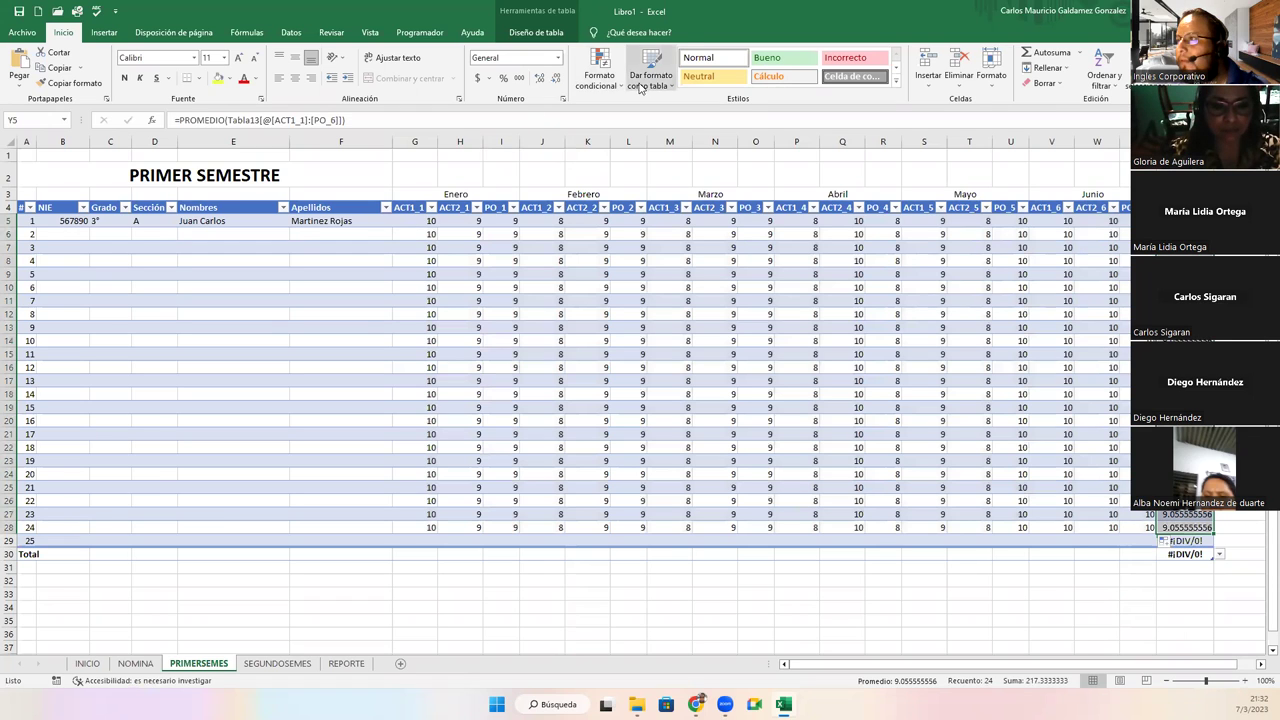
pyautogui.click(556, 79)
pyautogui.click(556, 79)
pyautogui.click(556, 79)
pyautogui.click(556, 79)
pyautogui.click(556, 79)
pyautogui.click(556, 79)
pyautogui.click(556, 79)
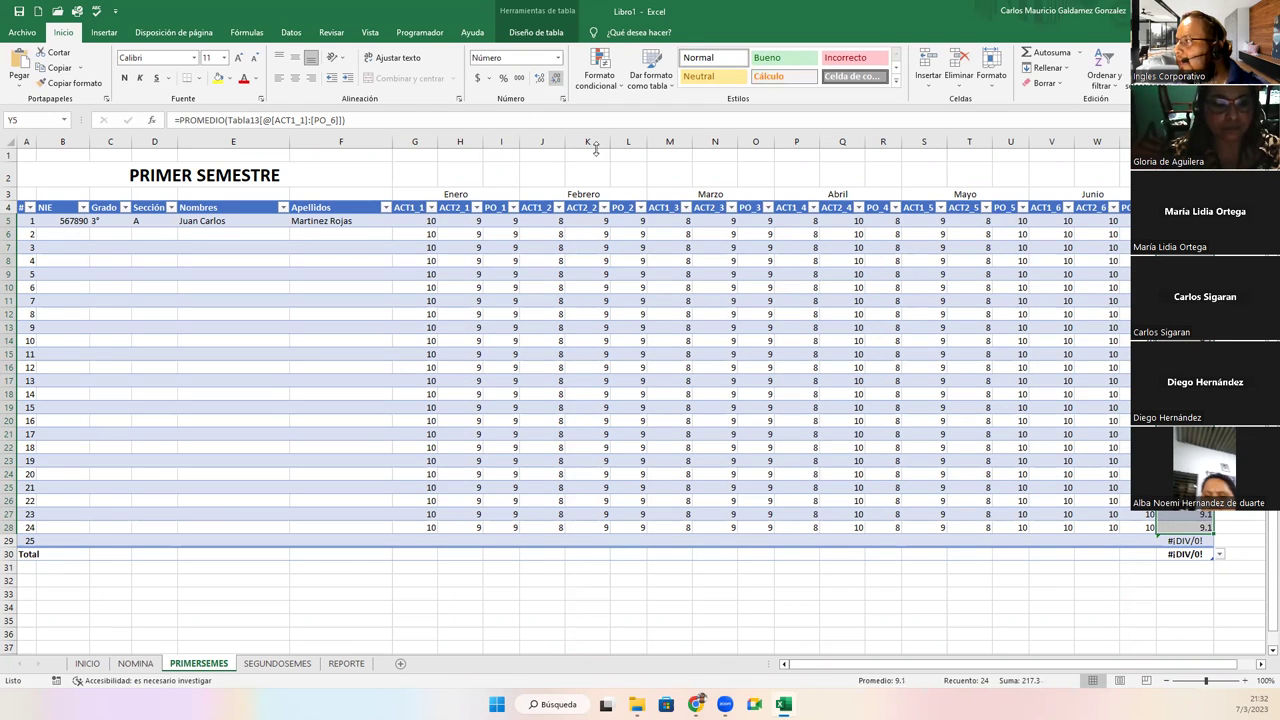
pyautogui.click(537, 80)
# Copy the G28:J28 scores and paste them repeatedly along row 29 through X29.
pyautogui.click(1180, 540)
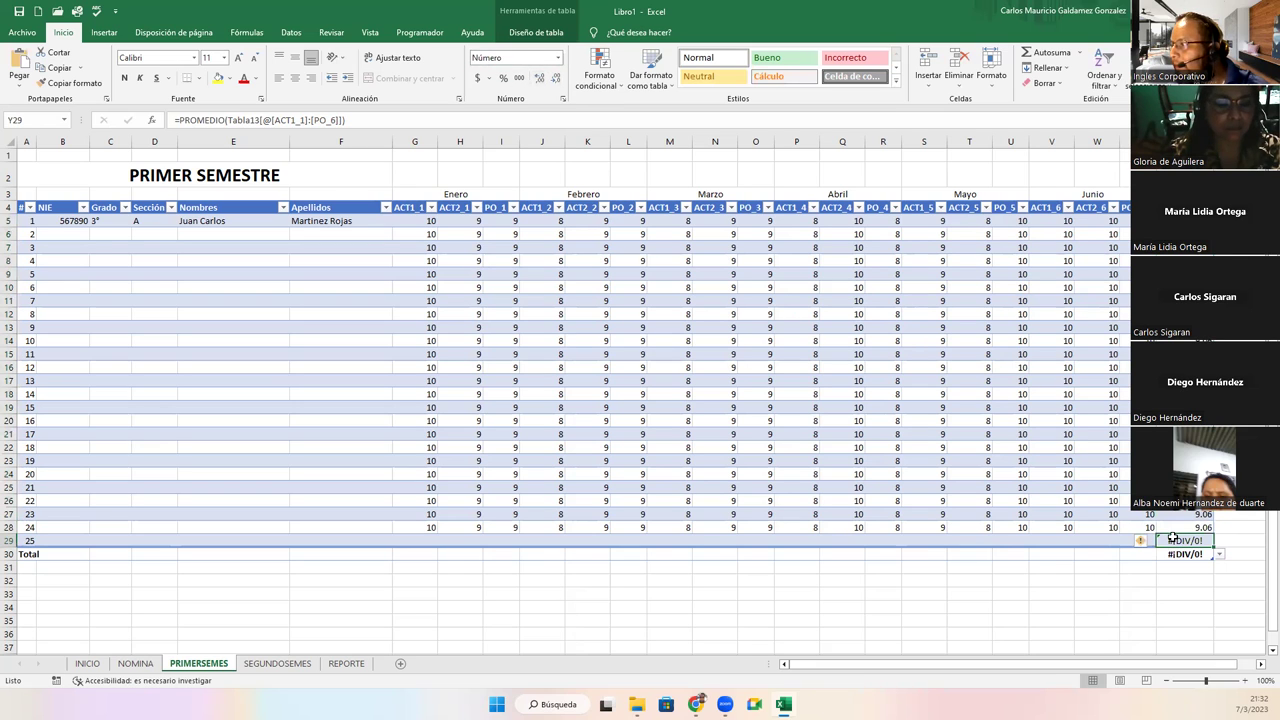
pyautogui.moveTo(428, 530); pyautogui.dragTo(549, 529)
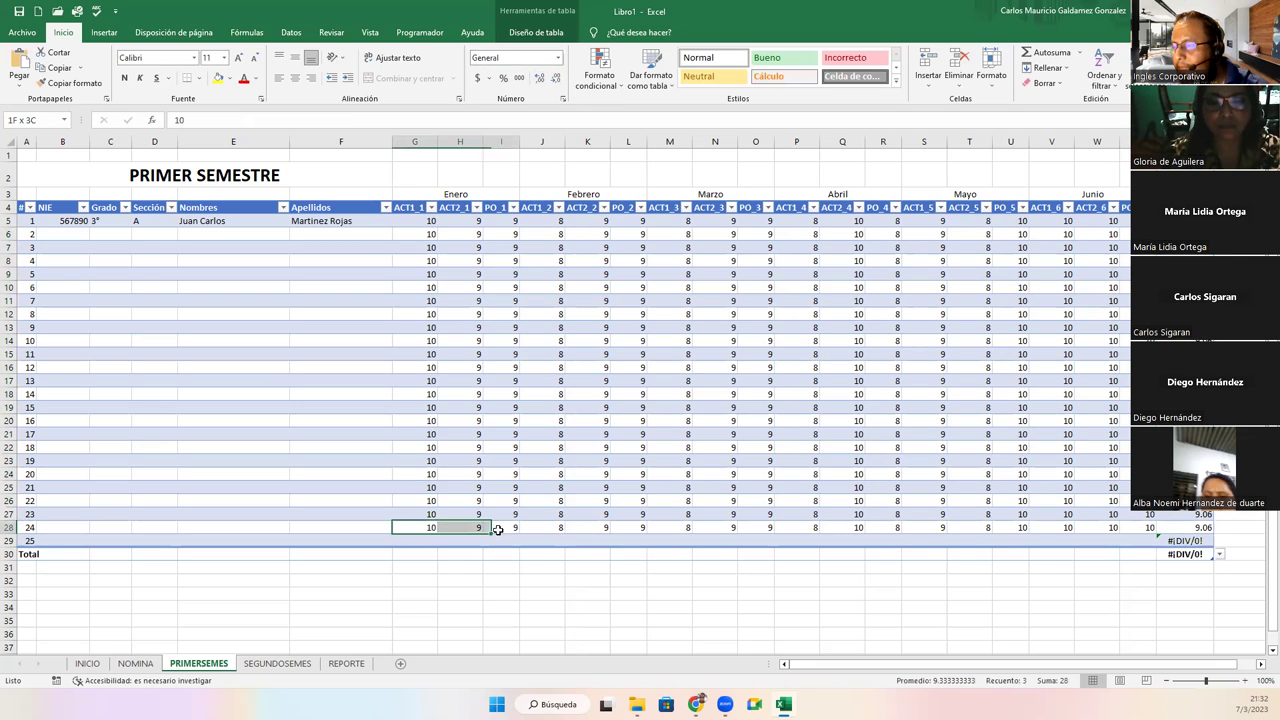
pyautogui.hotkey('ctrl', 'c')
pyautogui.click(414, 541)
pyautogui.hotkey('ctrl', 'v')
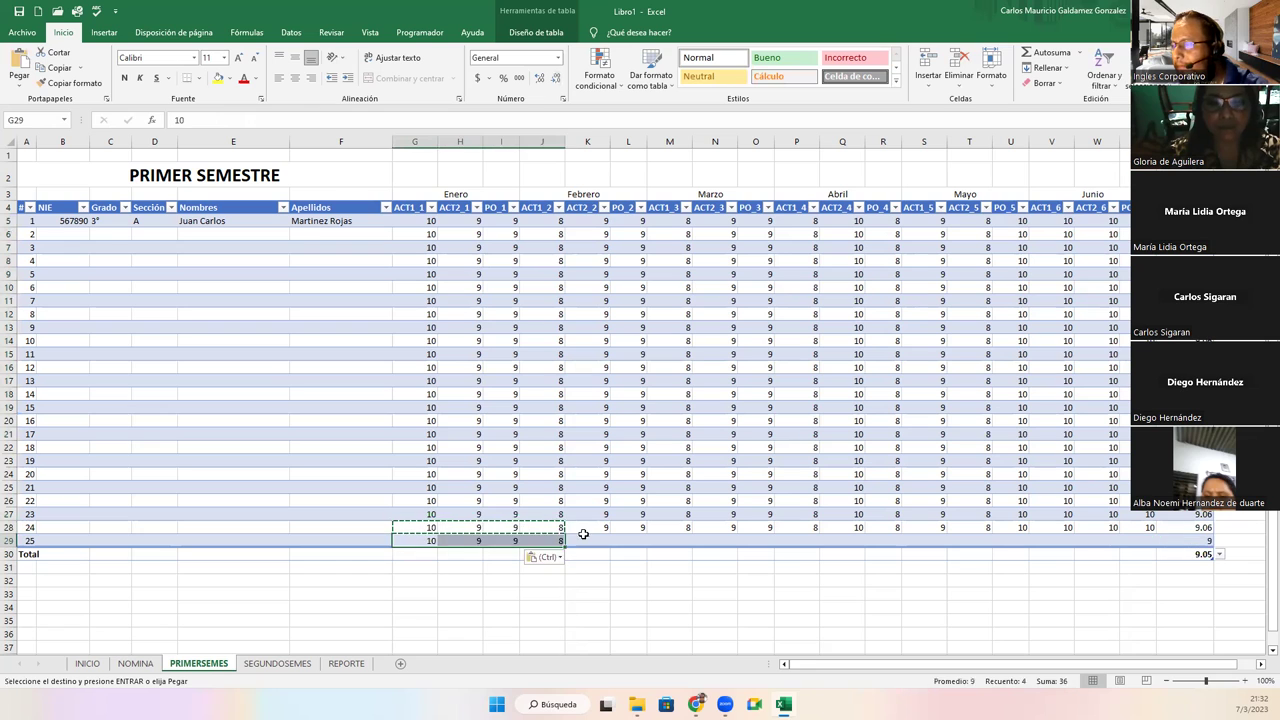
pyautogui.click(604, 541)
pyautogui.hotkey('ctrl', 'v')
pyautogui.click(755, 541)
pyautogui.hotkey('ctrl', 'v')
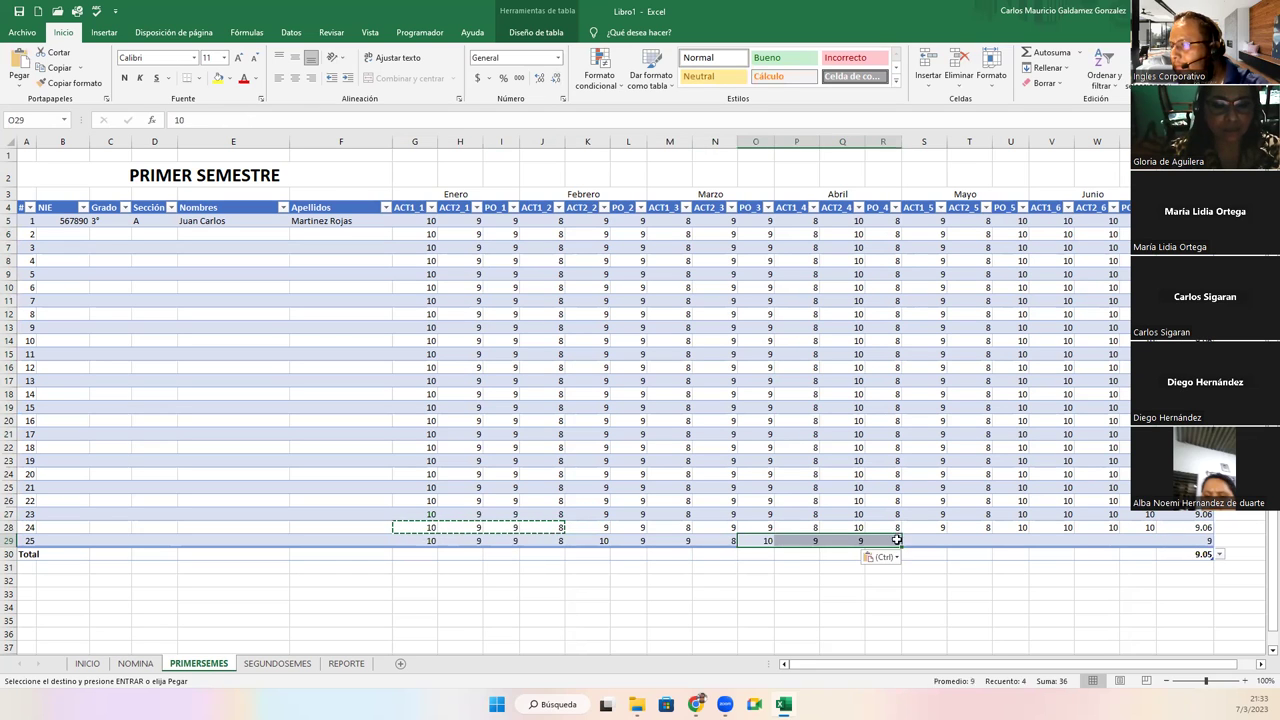
pyautogui.click(924, 541)
pyautogui.hotkey('ctrl', 'v')
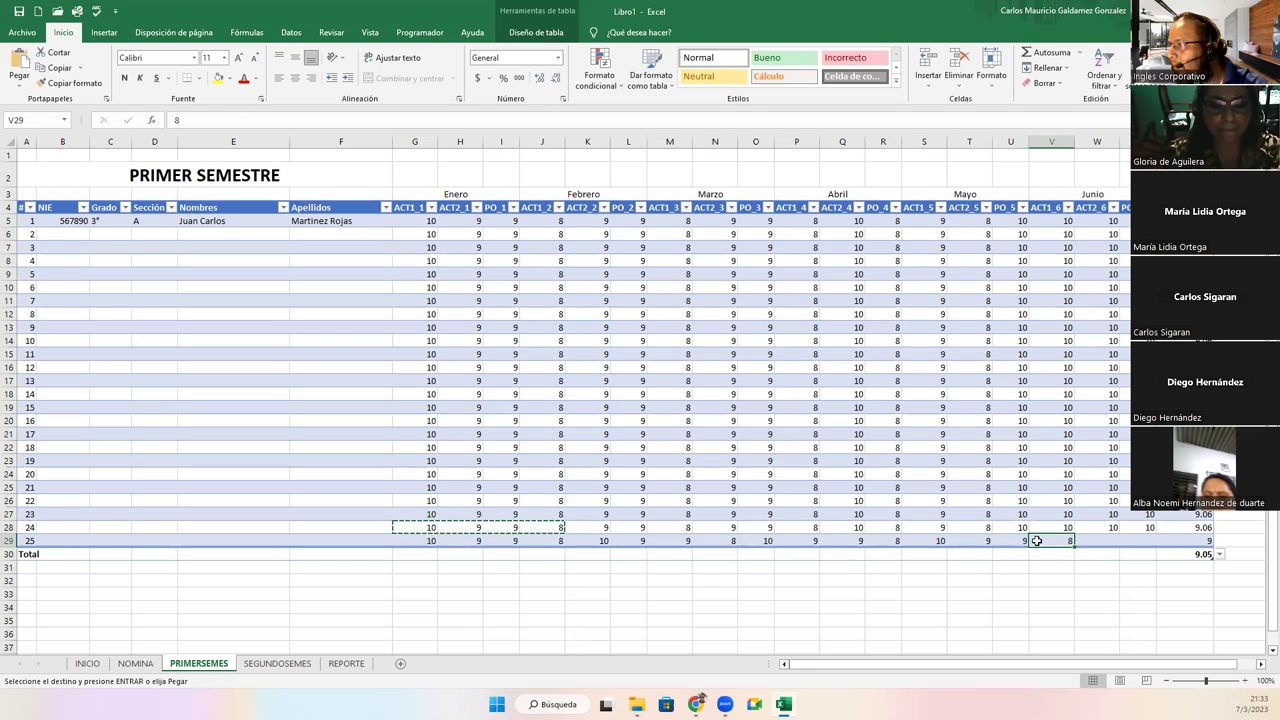
pyautogui.moveTo(1037, 541); pyautogui.dragTo(1209, 541)
pyautogui.click(1018, 541)
pyautogui.hotkey('ctrl', 'v')
# Reduce the decimals on Y29's final grade so it reads 9.06.
pyautogui.click(1185, 540)
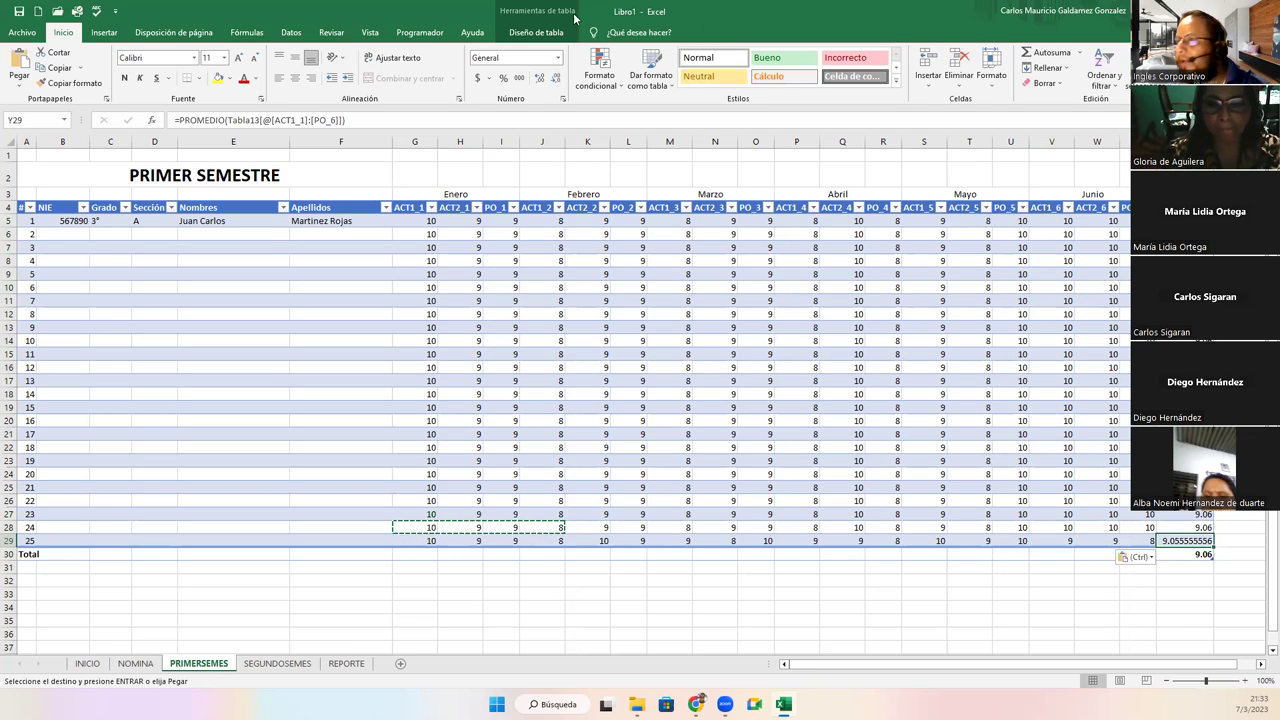
pyautogui.click(553, 80)
pyautogui.click(553, 80)
pyautogui.click(553, 80)
pyautogui.click(553, 80)
pyautogui.click(553, 80)
pyautogui.click(553, 80)
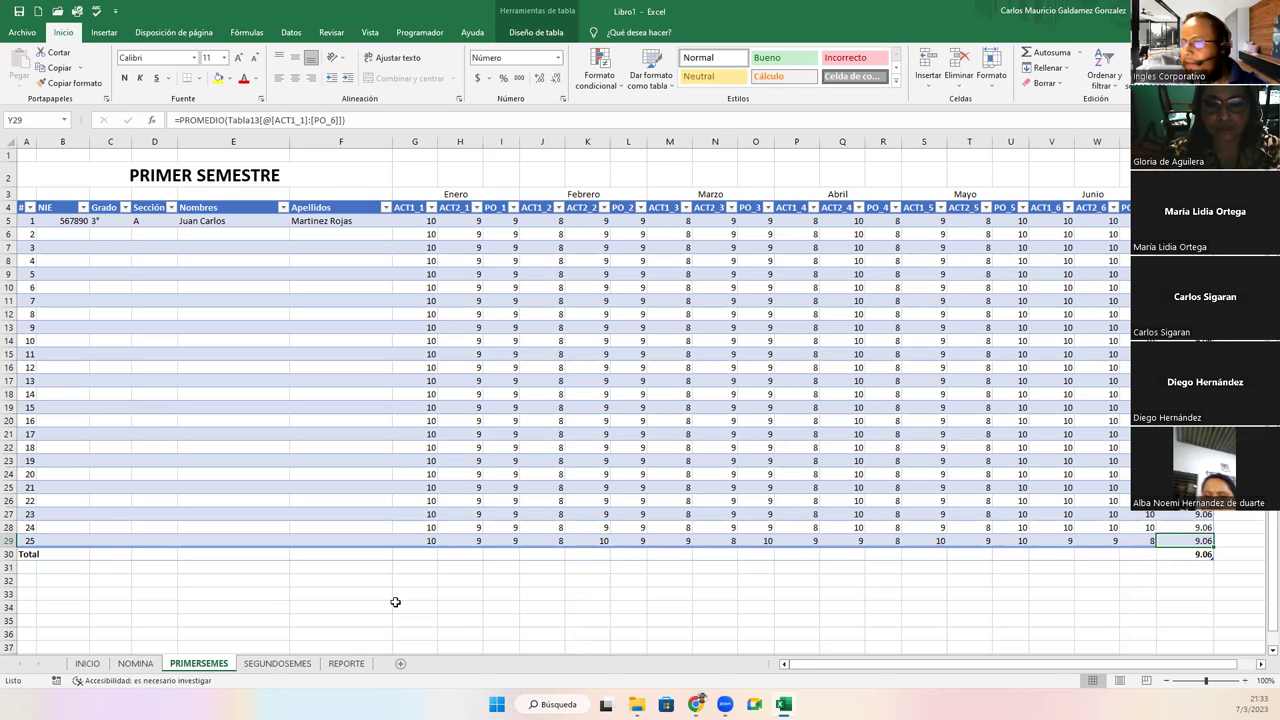
# Round REPORTE cell C4 to 9.06, then select the PRIMERSEMES grades G5:M17.
pyautogui.click(282, 663)
pyautogui.click(346, 663)
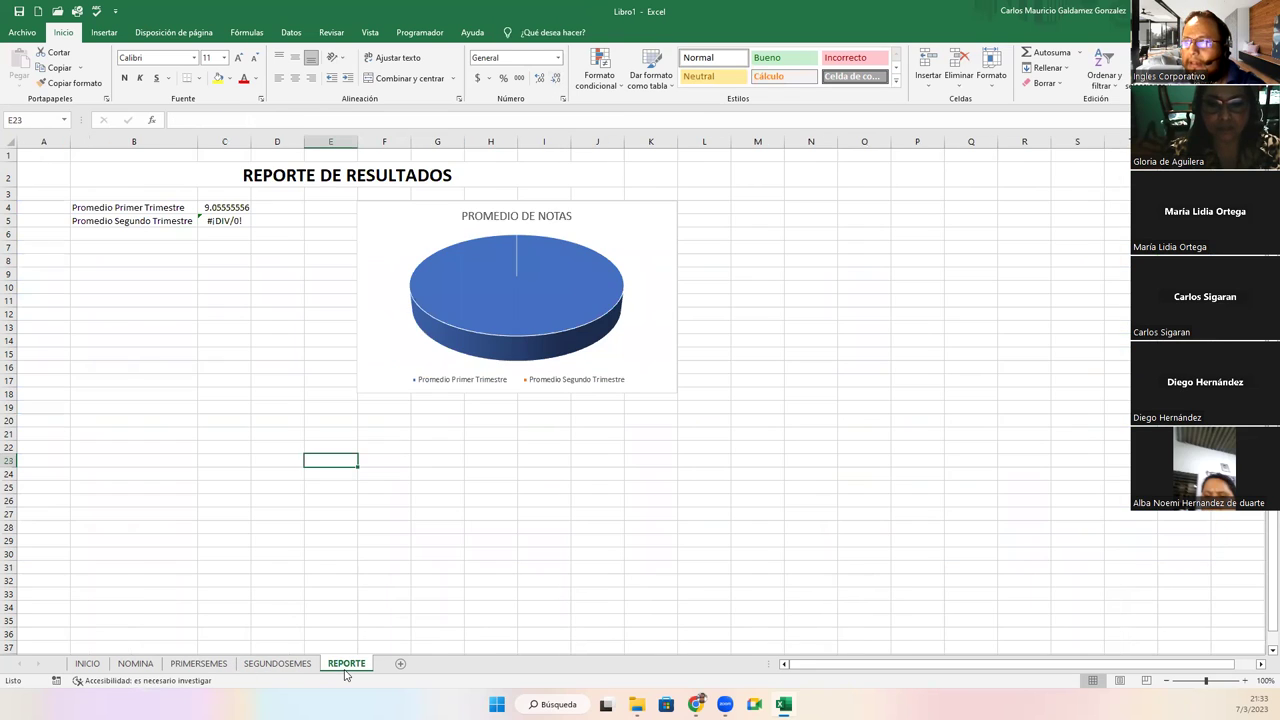
pyautogui.click(237, 208)
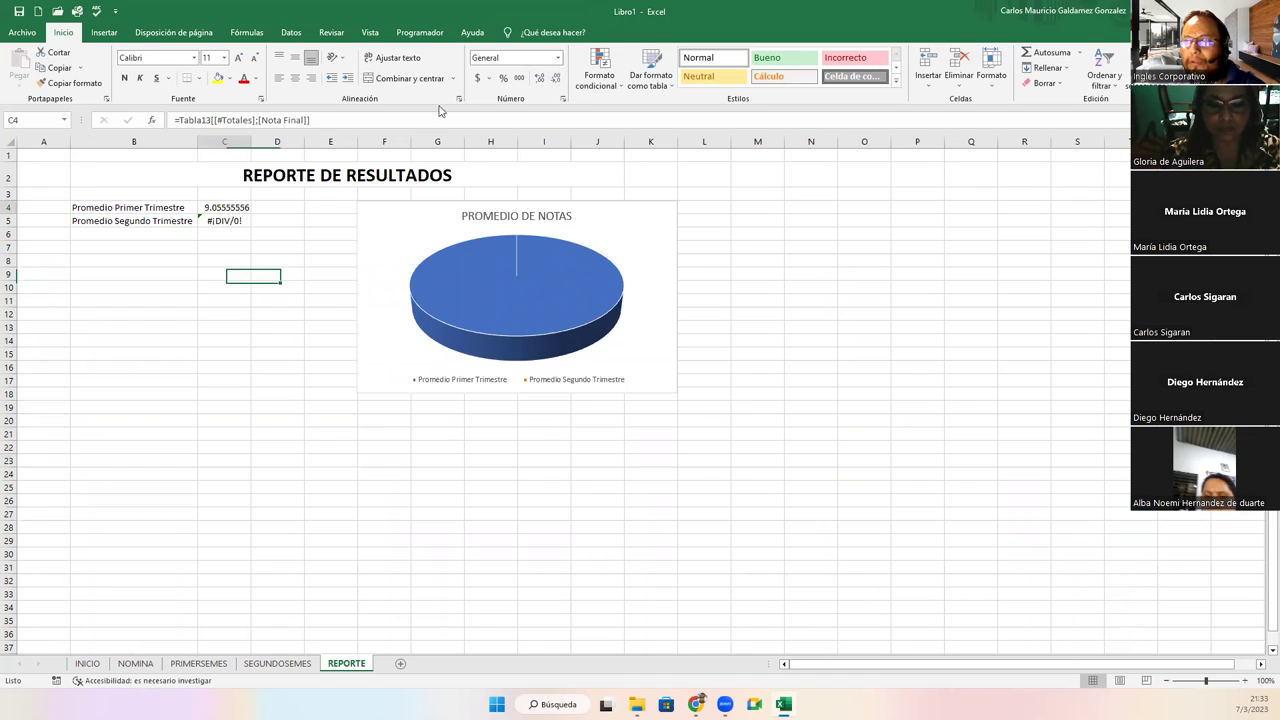
pyautogui.click(557, 78)
pyautogui.click(557, 78)
pyautogui.click(557, 78)
pyautogui.click(557, 78)
pyautogui.click(557, 78)
pyautogui.click(557, 78)
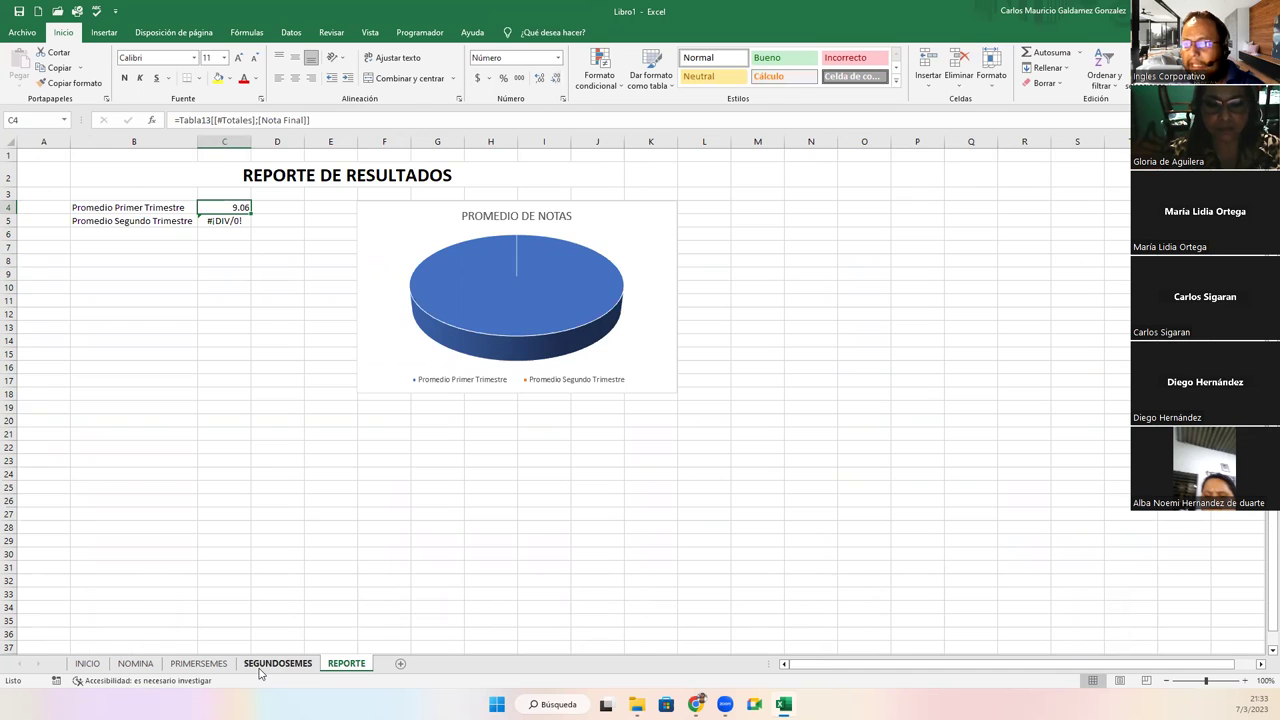
pyautogui.click(198, 663)
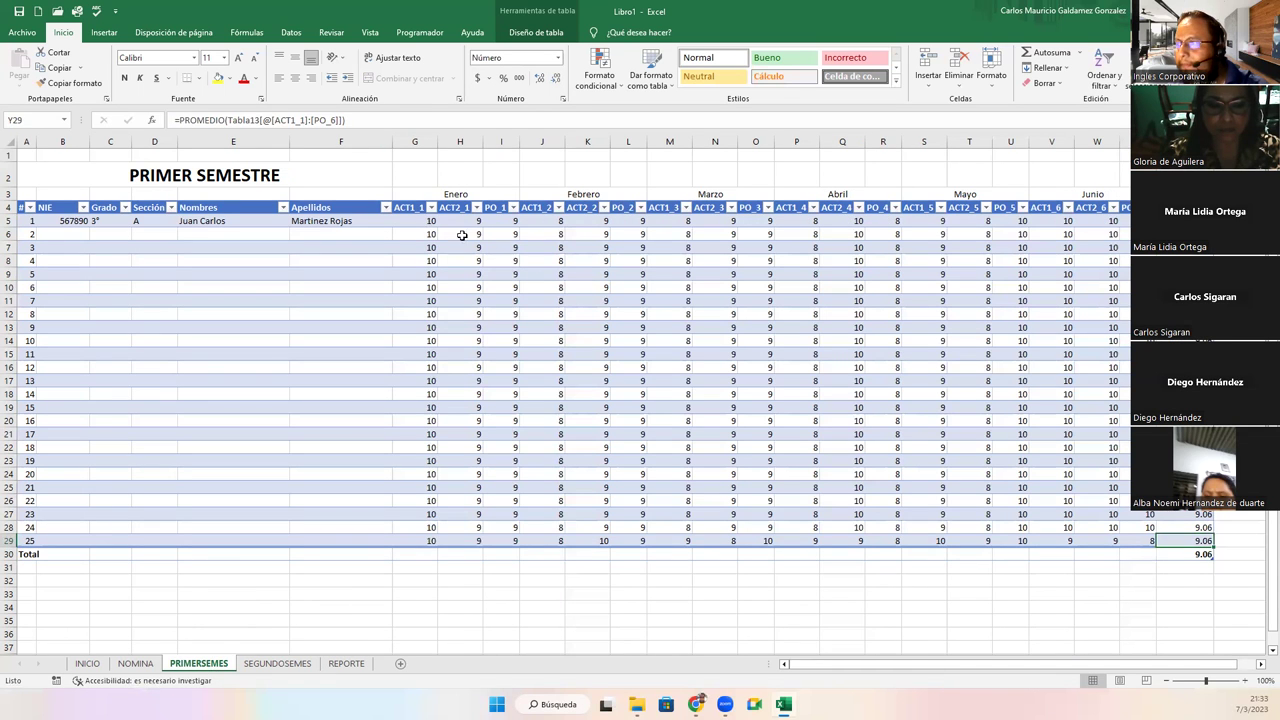
pyautogui.moveTo(420, 221); pyautogui.dragTo(680, 381)
# Paste the G5:M17 grades into SEGUNDOSEMES at G5, N5, P5, Q5, R5 and fill down to row 29.
pyautogui.hotkey('ctrl', 'c')
pyautogui.click(303, 670)
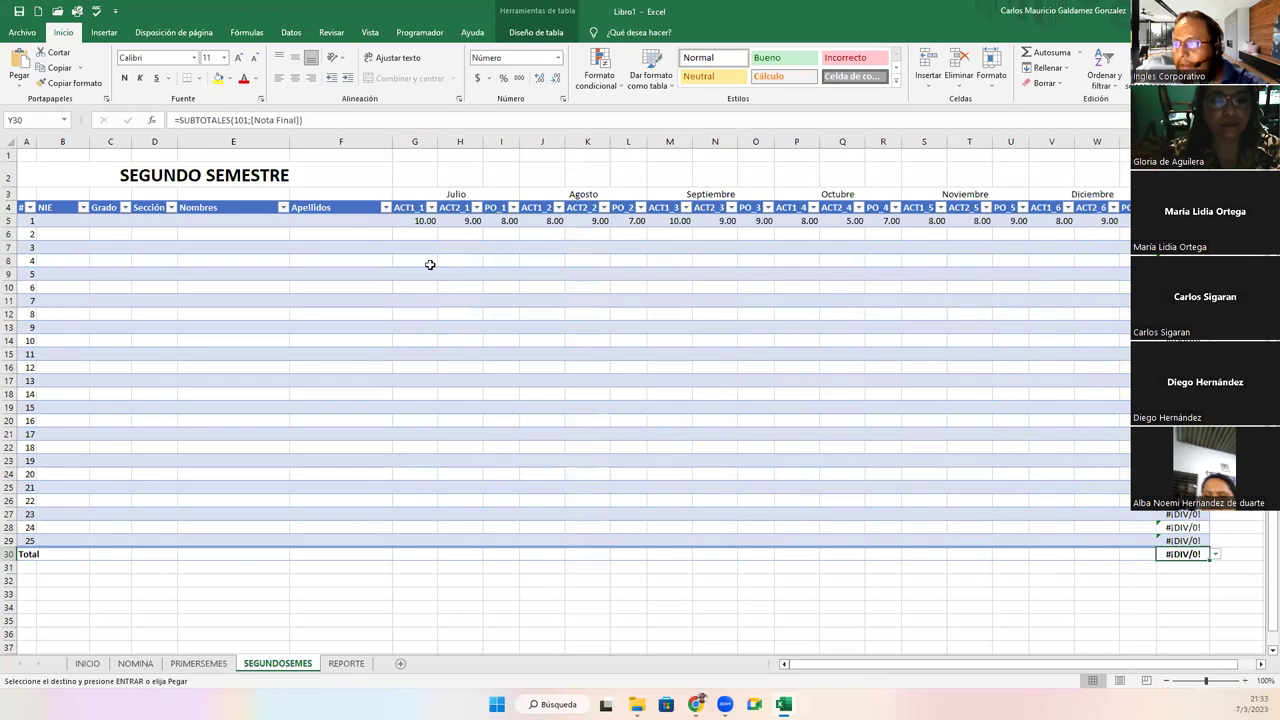
pyautogui.click(418, 219)
pyautogui.hotkey('ctrl', 'v')
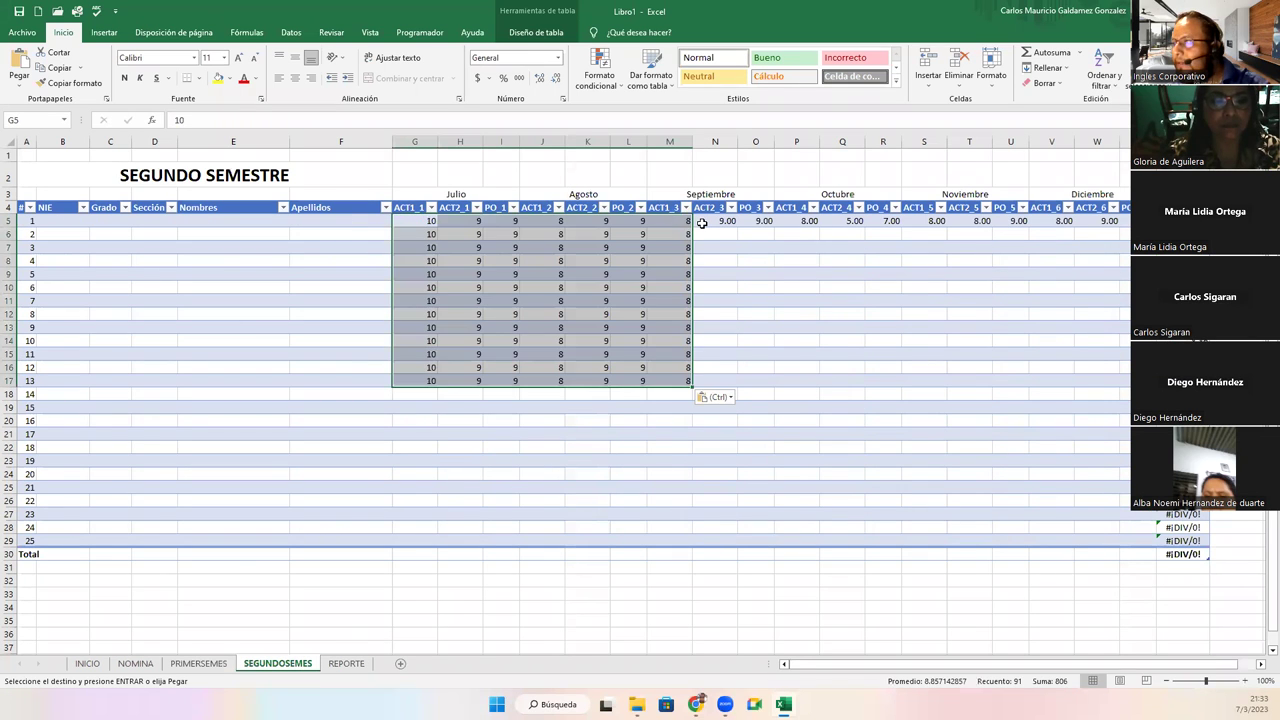
pyautogui.click(703, 222)
pyautogui.hotkey('ctrl', 'v')
pyautogui.click(785, 220)
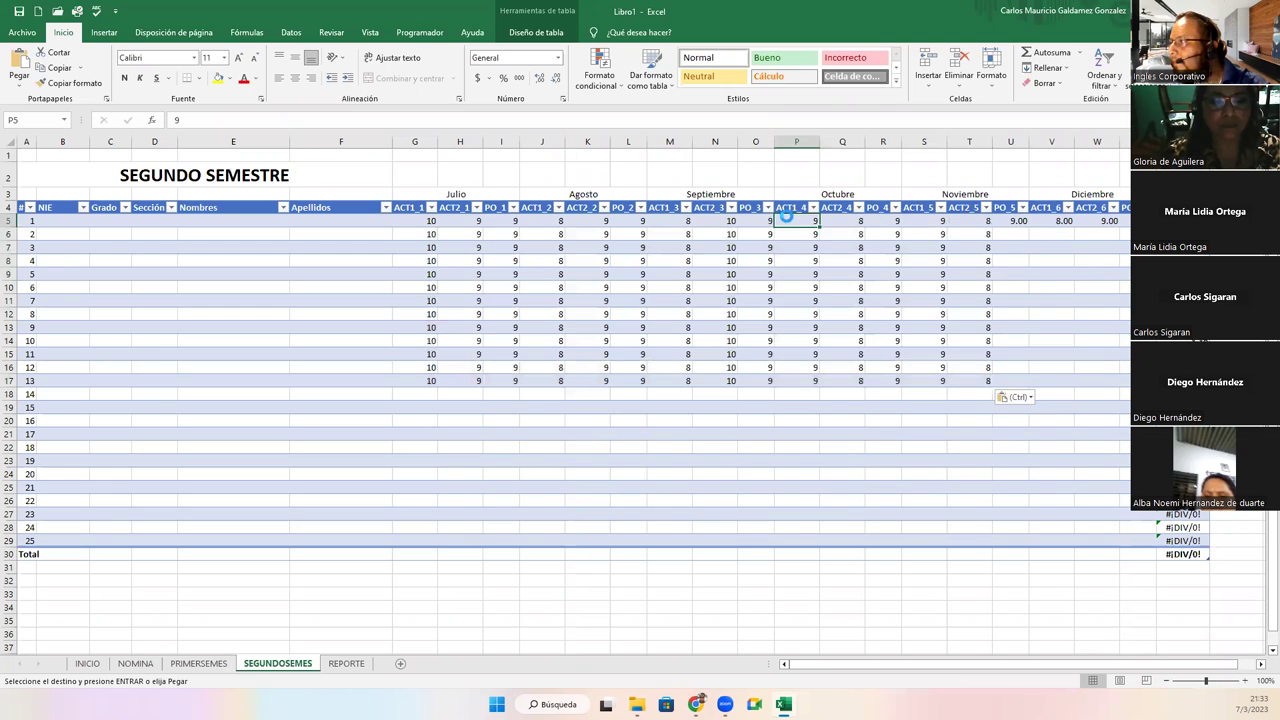
pyautogui.hotkey('ctrl', 'v')
pyautogui.click(834, 220)
pyautogui.hotkey('ctrl', 'v')
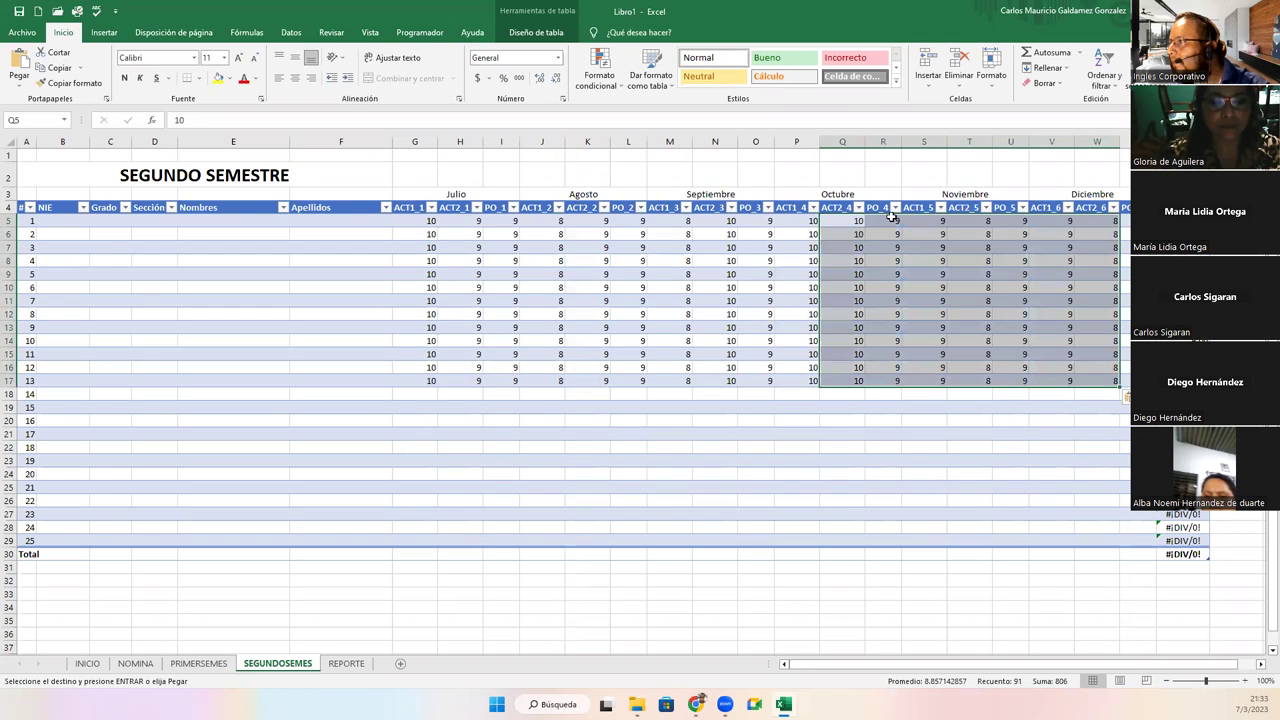
pyautogui.click(892, 219)
pyautogui.hotkey('ctrl', 'v')
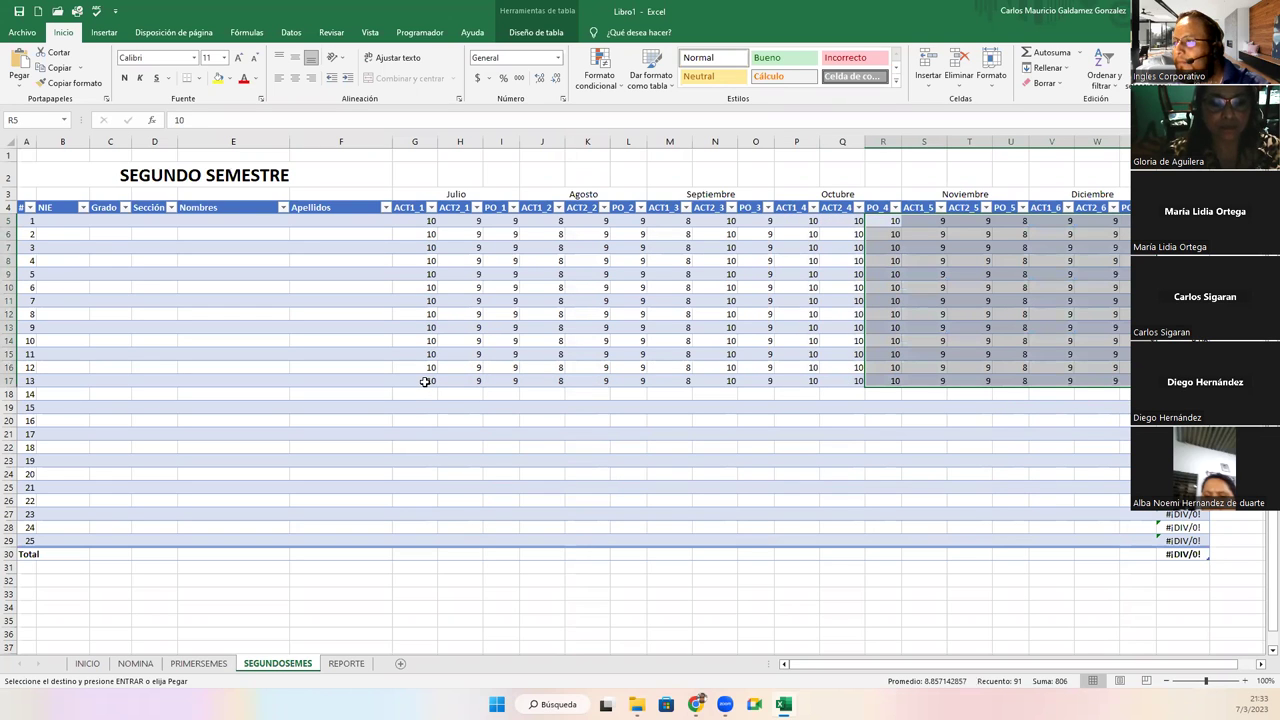
pyautogui.moveTo(422, 347); pyautogui.dragTo(1135, 381)
pyautogui.moveTo(1140, 535); pyautogui.dragTo(1140, 543)
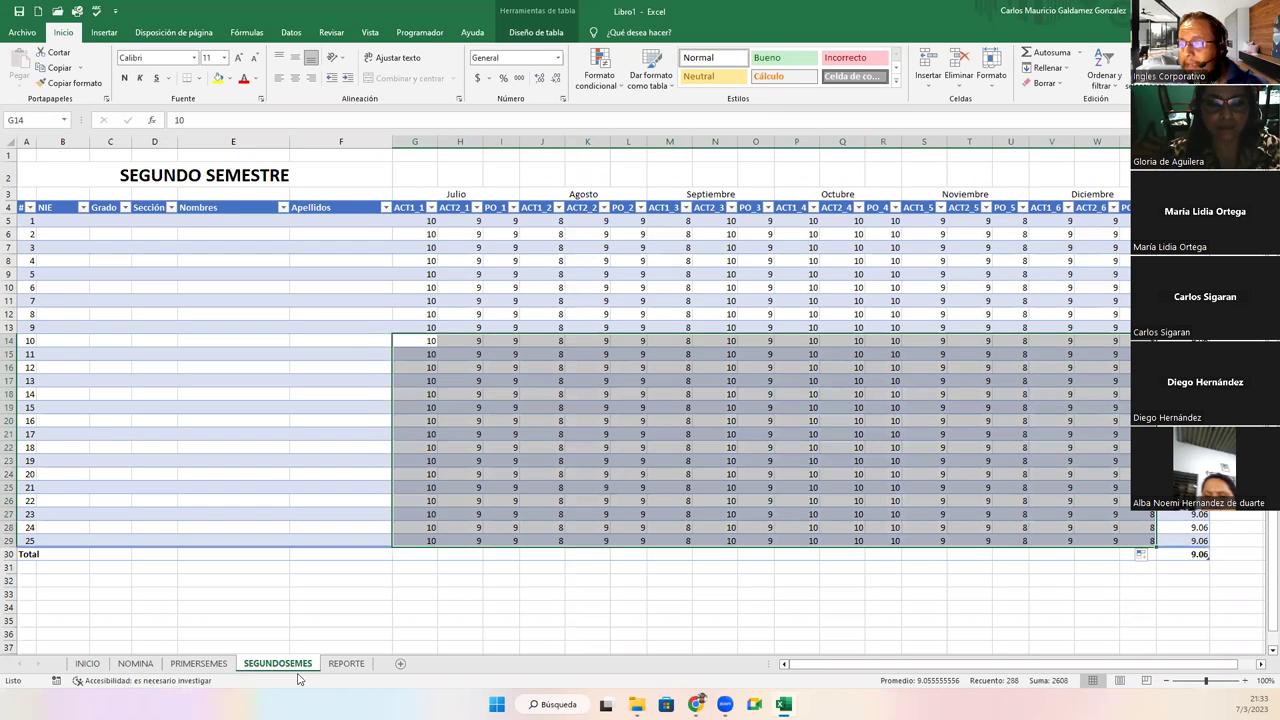
pyautogui.hotkey('ctrl', 'Home')
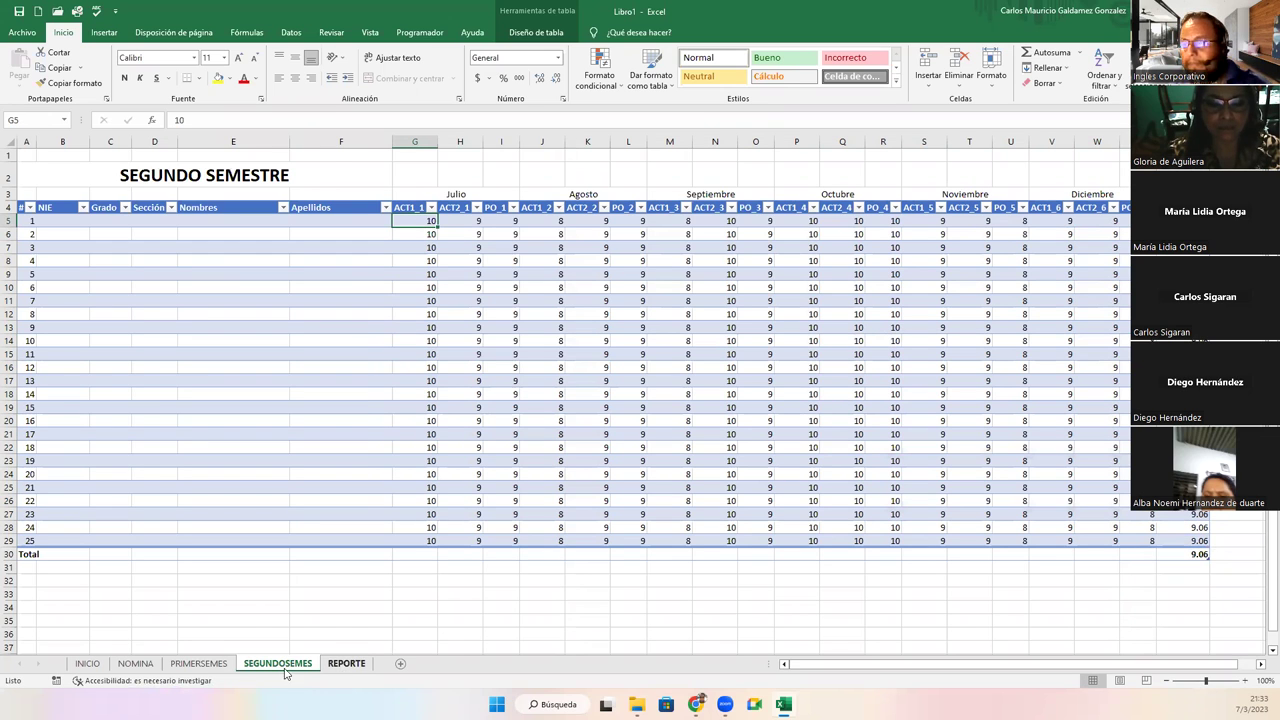
# Copy column J's 8s (rows 5–29) into columns G, N, P and R.
pyautogui.click(346, 663)
pyautogui.hotkey('ctrl', 'pageup')
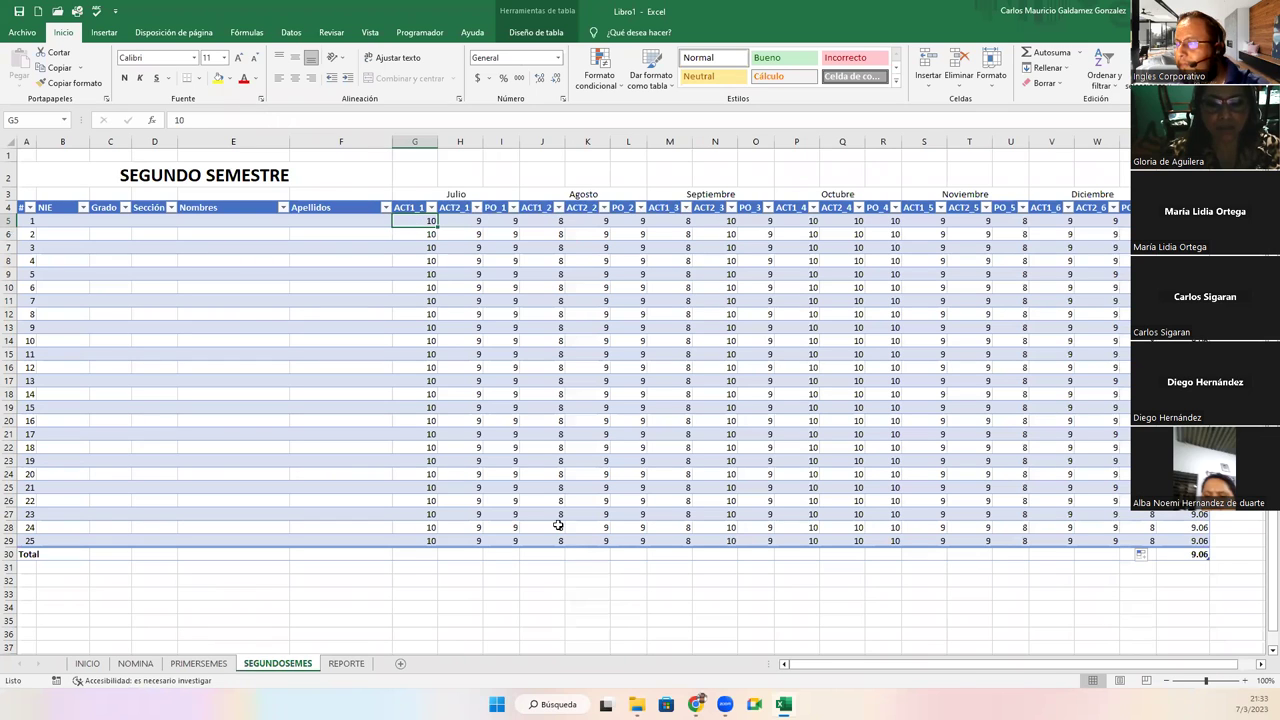
pyautogui.click(558, 525)
pyautogui.hotkey('ctrl', 'shift', 'Up')
pyautogui.hotkey('shift', 'Down')
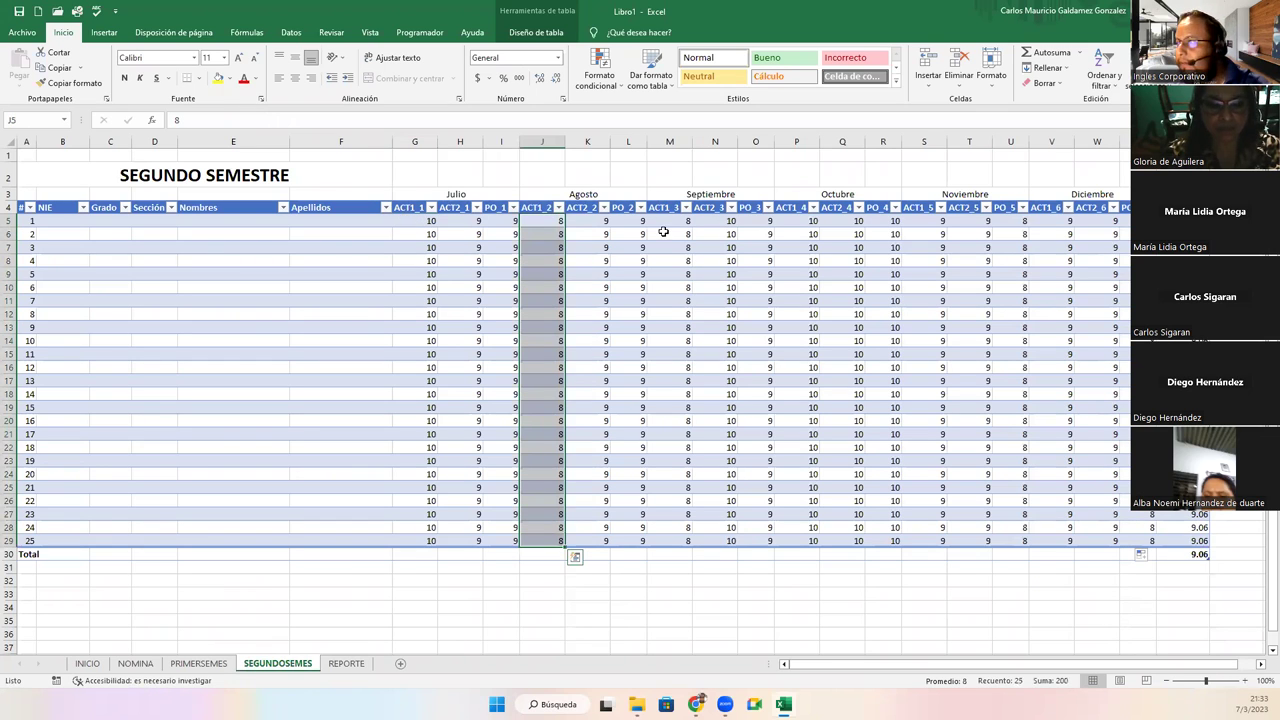
pyautogui.hotkey('ctrl', 'c')
pyautogui.press('Left')
pyautogui.press('Left')
pyautogui.press('Left')
pyautogui.hotkey('ctrl', 'v')
pyautogui.press('Right')
pyautogui.press('Right')
pyautogui.press('Right')
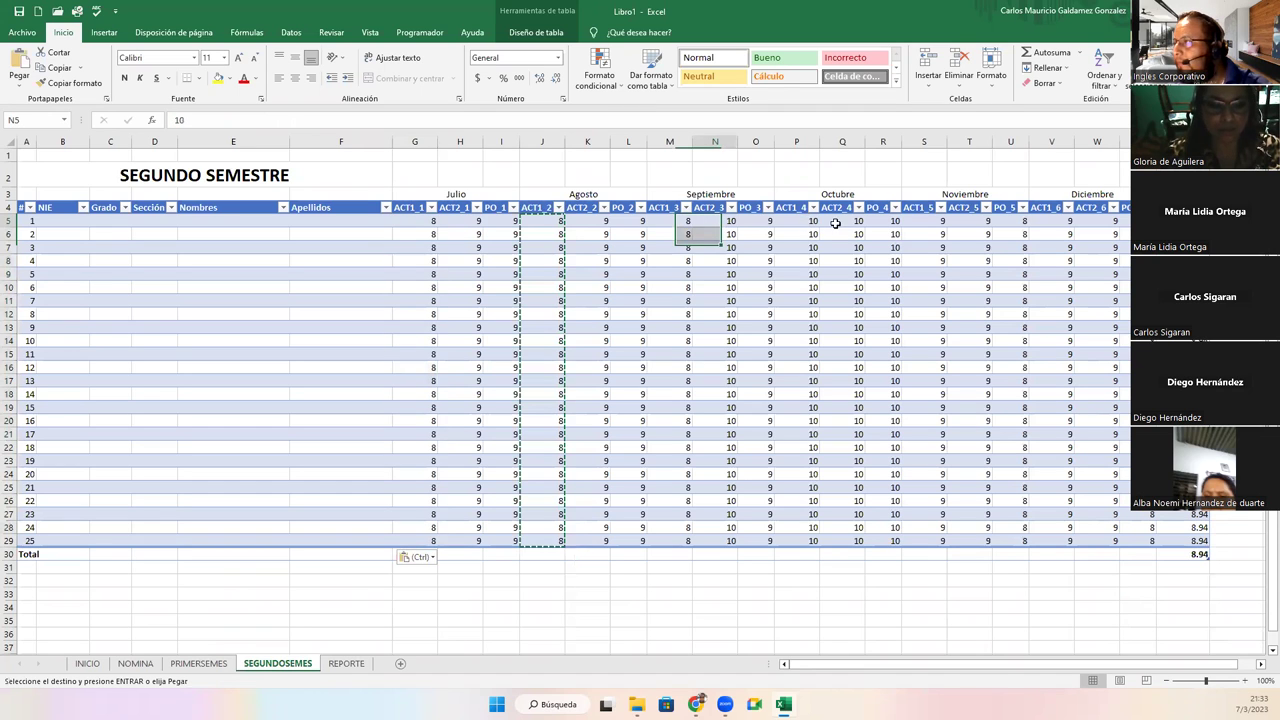
pyautogui.hotkey('ctrl', 'v')
pyautogui.press('Right')
pyautogui.press('Right')
pyautogui.hotkey('ctrl', 'v')
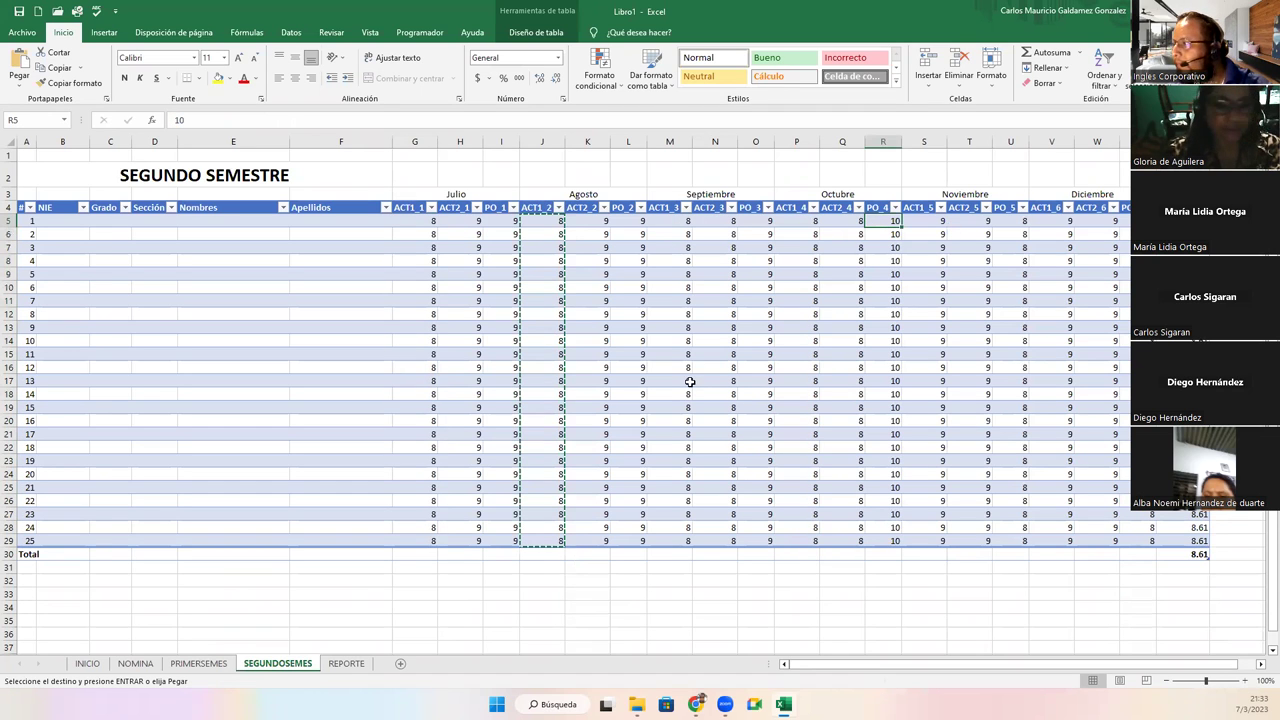
pyautogui.hotkey('ctrl', 'v')
pyautogui.click(690, 381)
# Check both averages on REPORTE, then move through the sheets to the empty INICIO sheet.
pyautogui.click(357, 663)
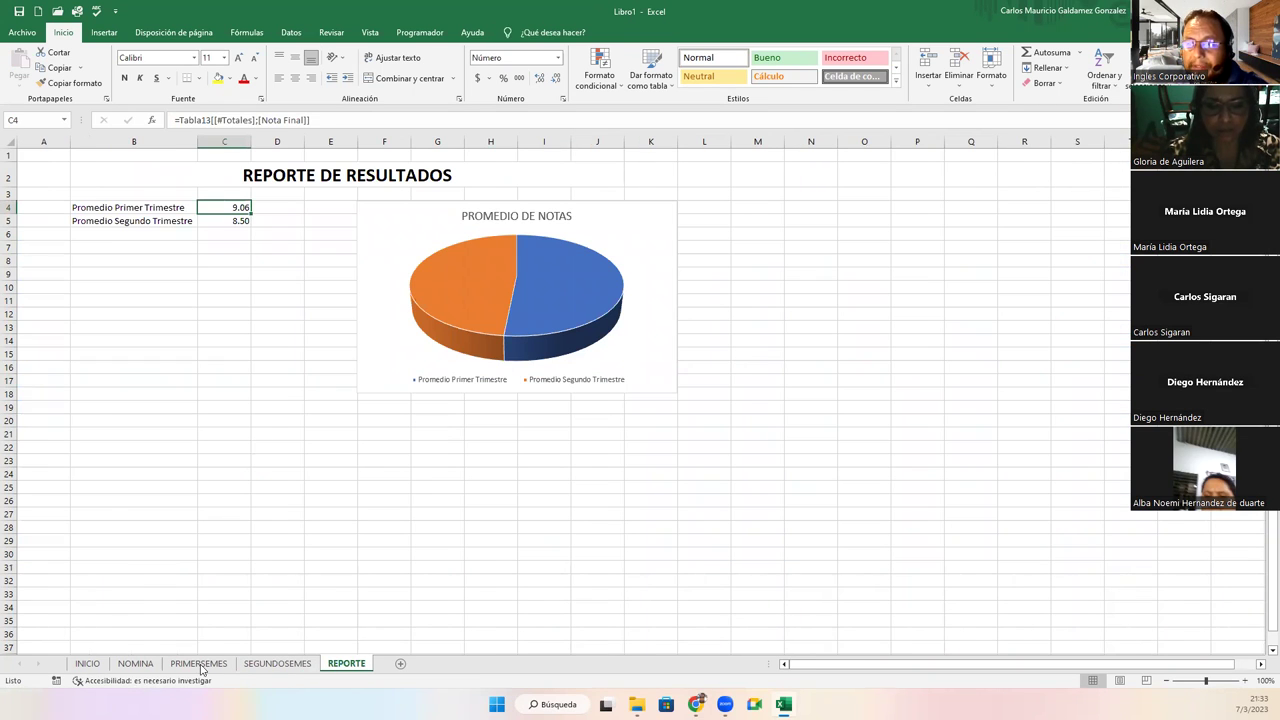
pyautogui.click(316, 668)
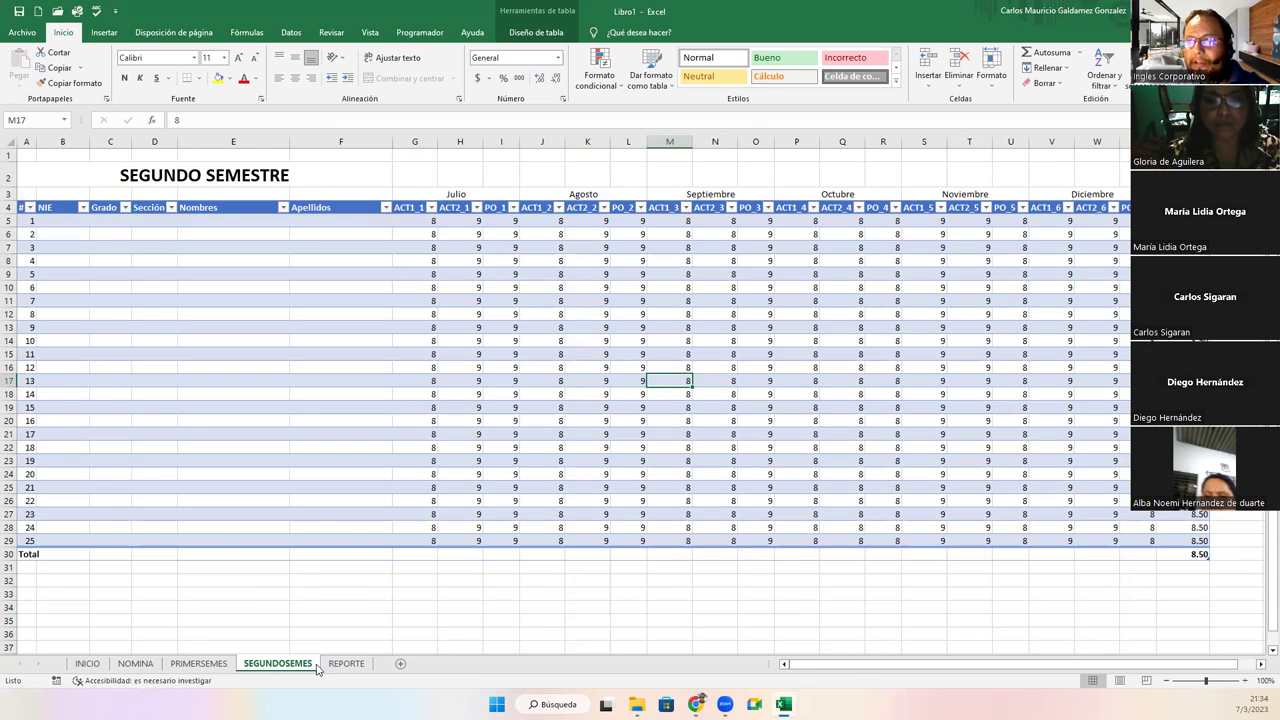
pyautogui.click(340, 665)
pyautogui.click(199, 664)
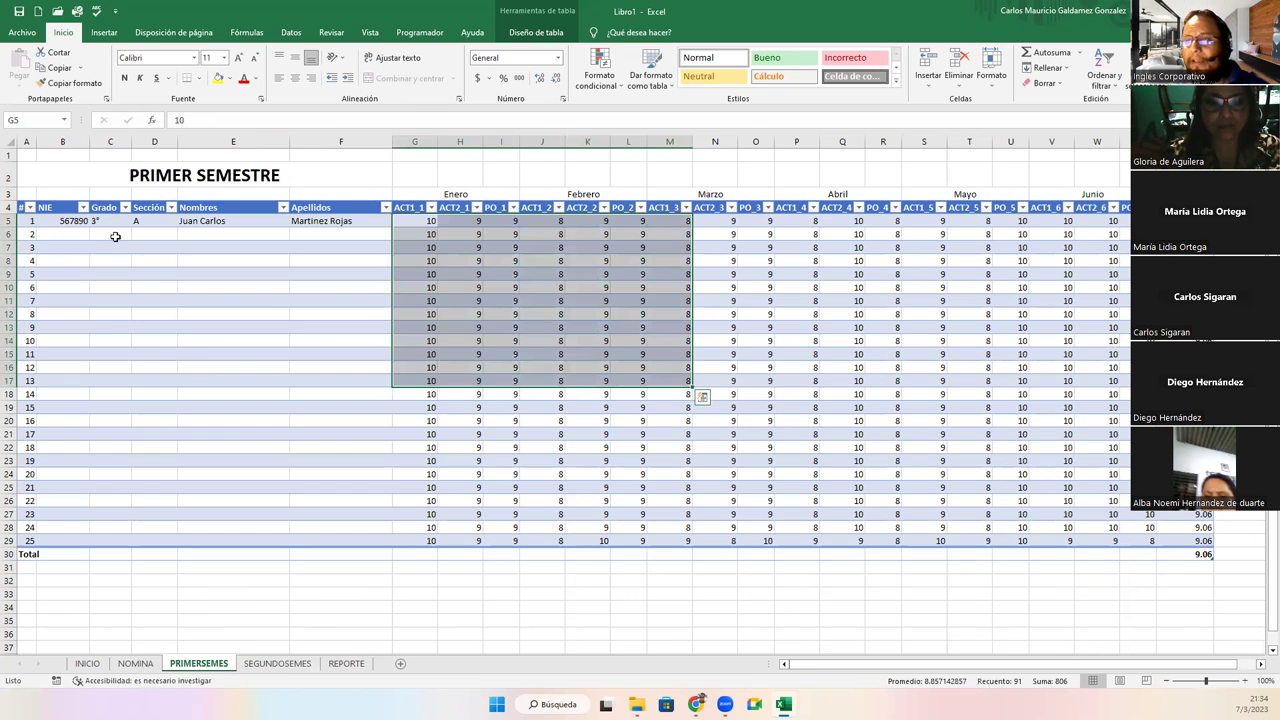
pyautogui.hotkey('ctrl', 'pageup')
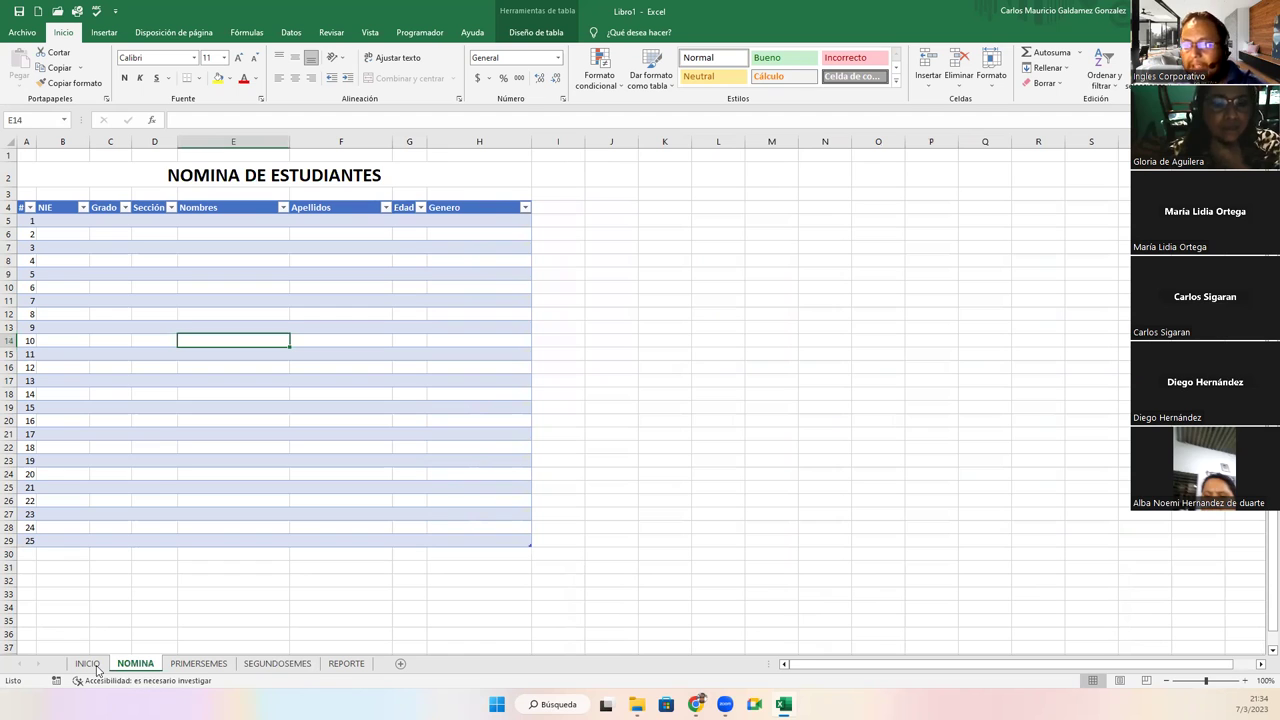
pyautogui.hotkey('ctrl', 'pageup')
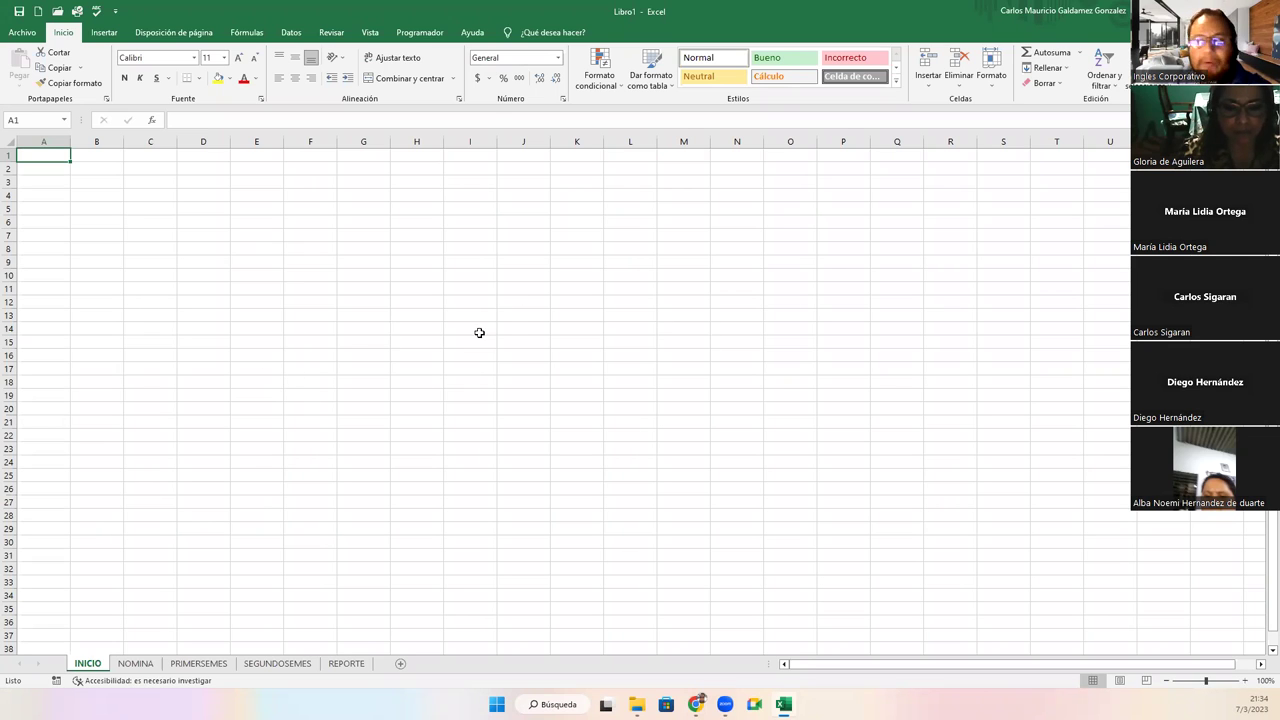
# Untick Líneas de cuadrícula under Vista on INICIO, then switch to the browser presentation.
pyautogui.click(369, 33)
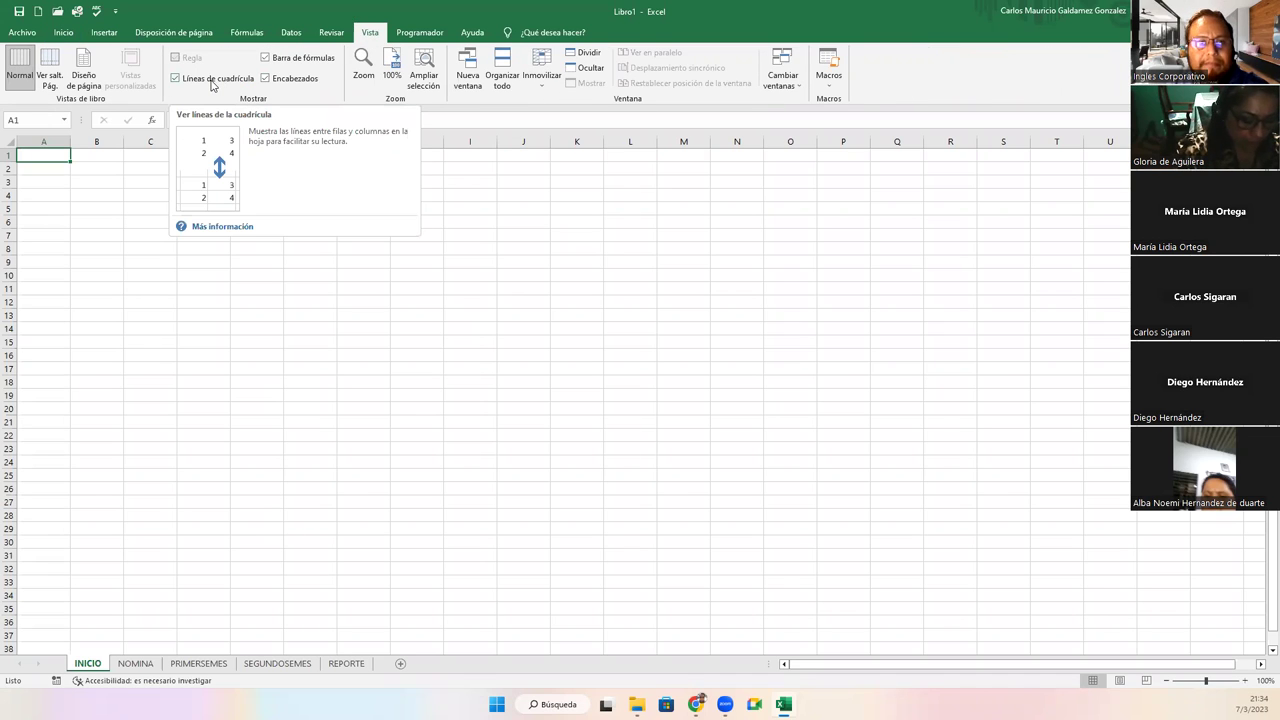
pyautogui.click(212, 80)
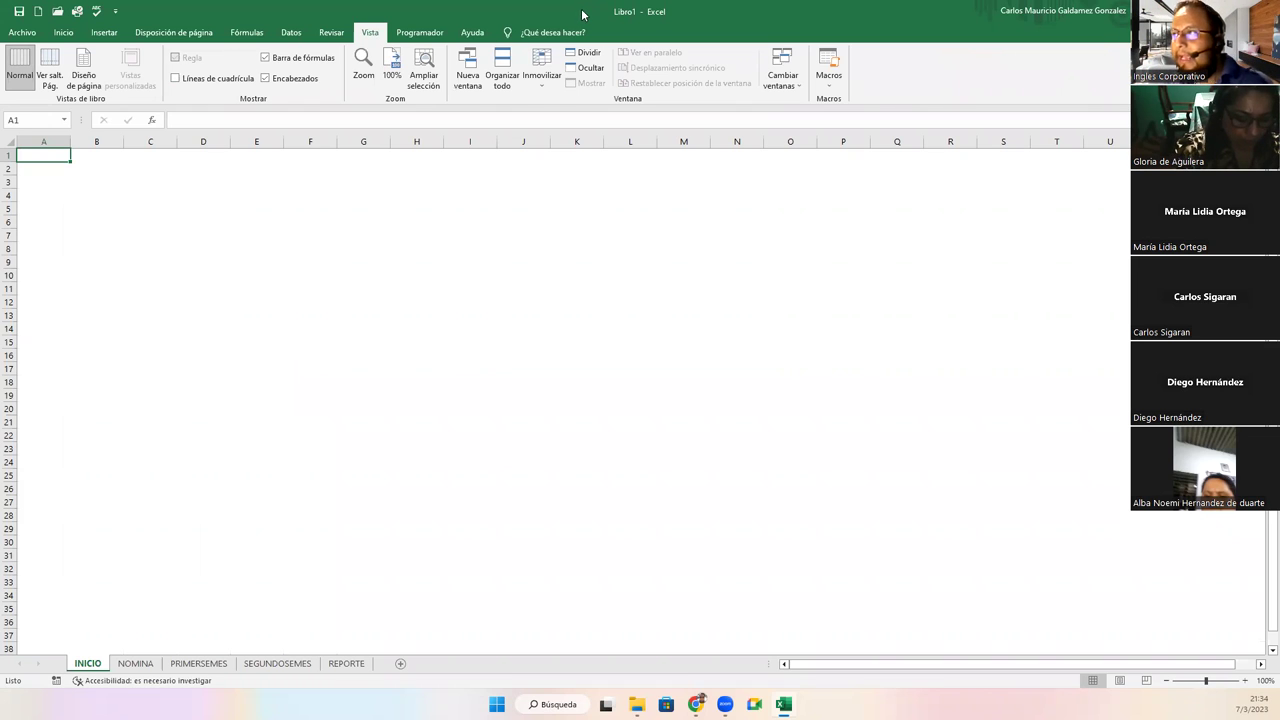
pyautogui.hotkey('alt', 'Tab')
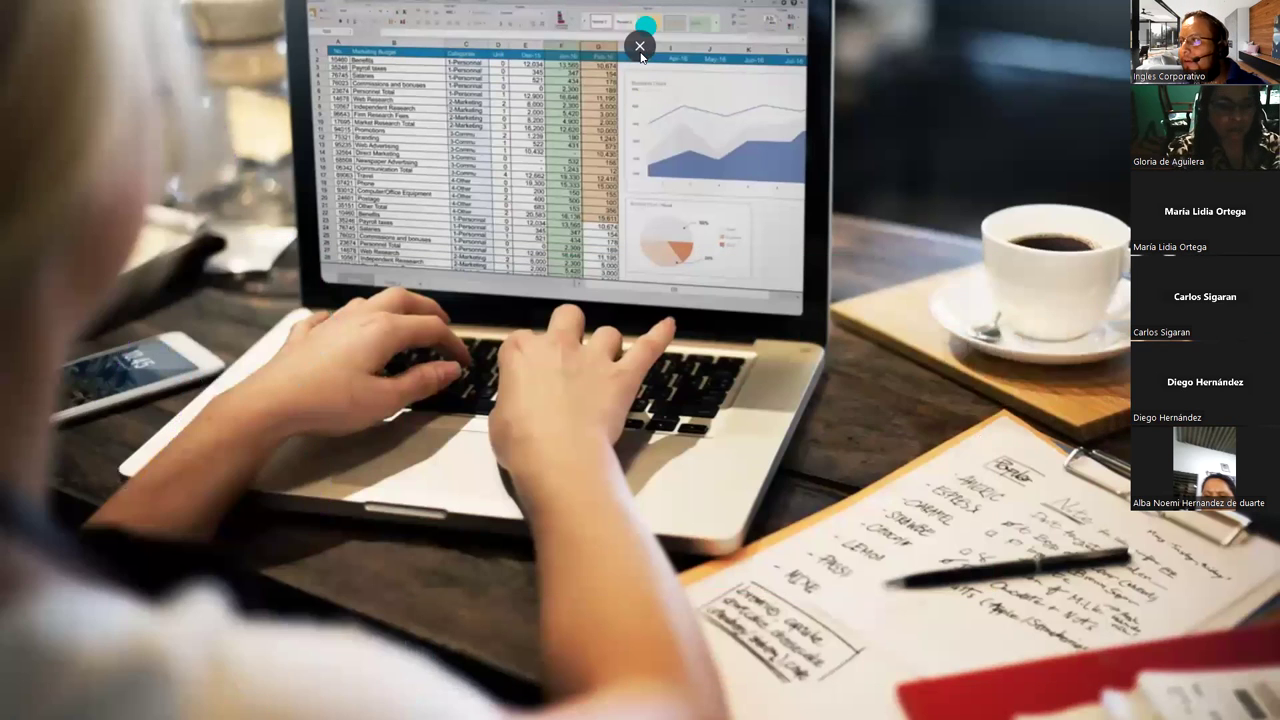
# Search Google for 'iconos nomina de estudiantes' and show the image results.
pyautogui.press('Escape')
pyautogui.click(657, 11)
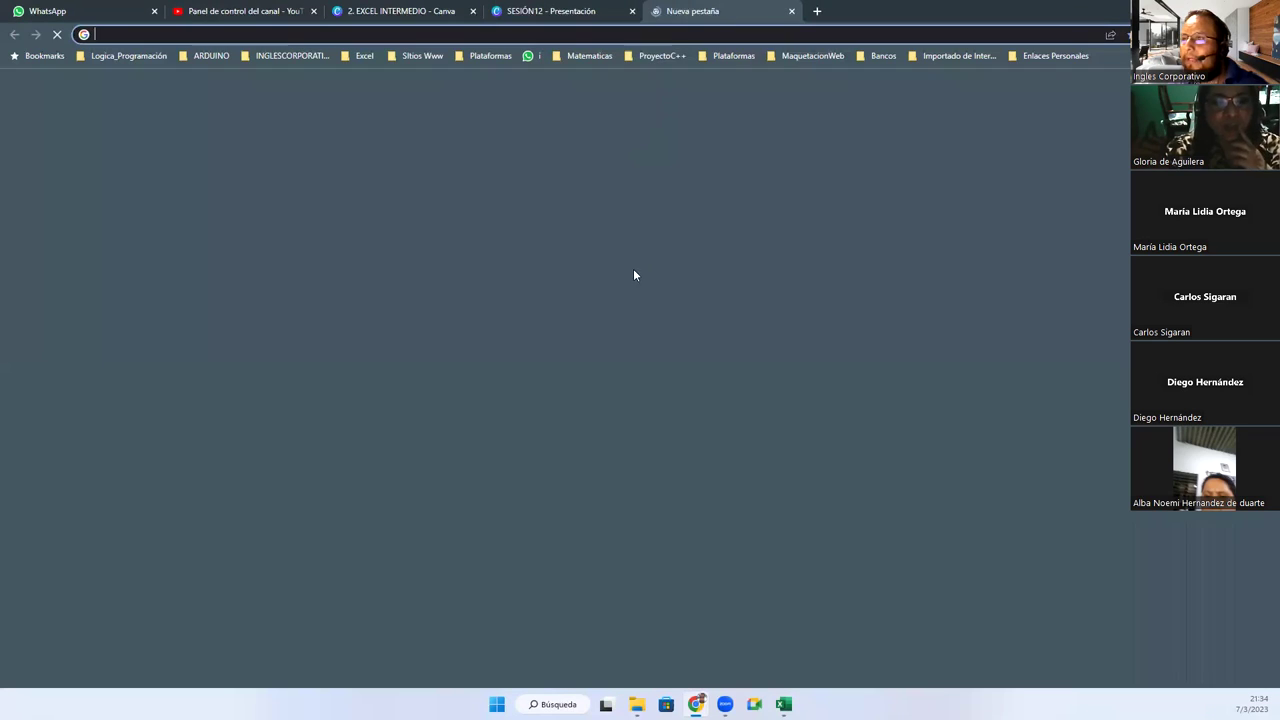
pyautogui.write('ico')
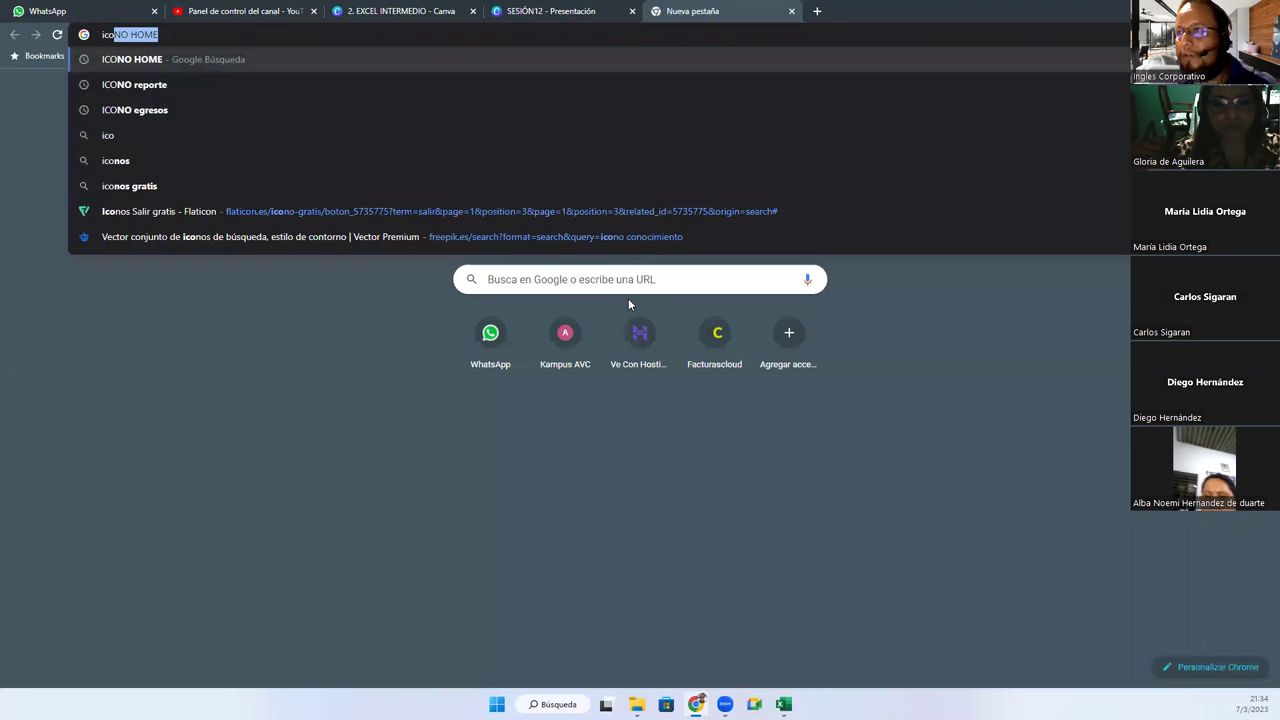
pyautogui.write('nos nomina ')
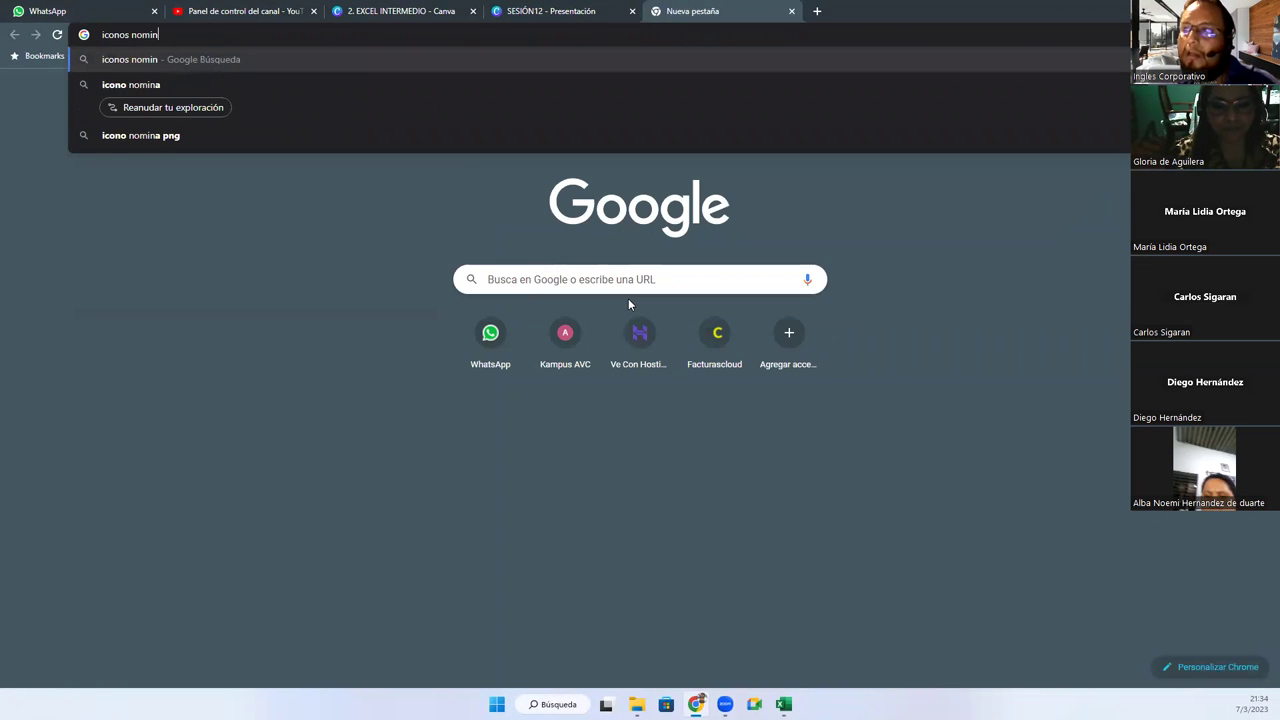
pyautogui.write('de estudiant')
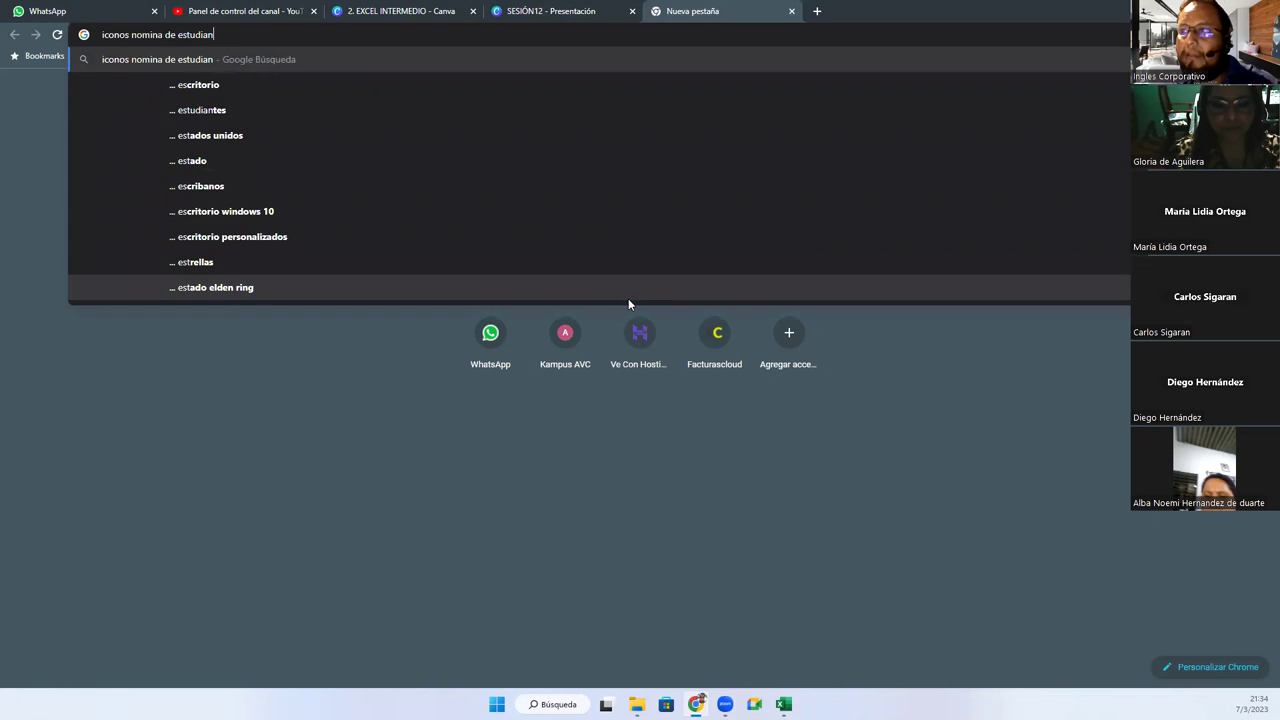
pyautogui.write('es')
pyautogui.press('Return')
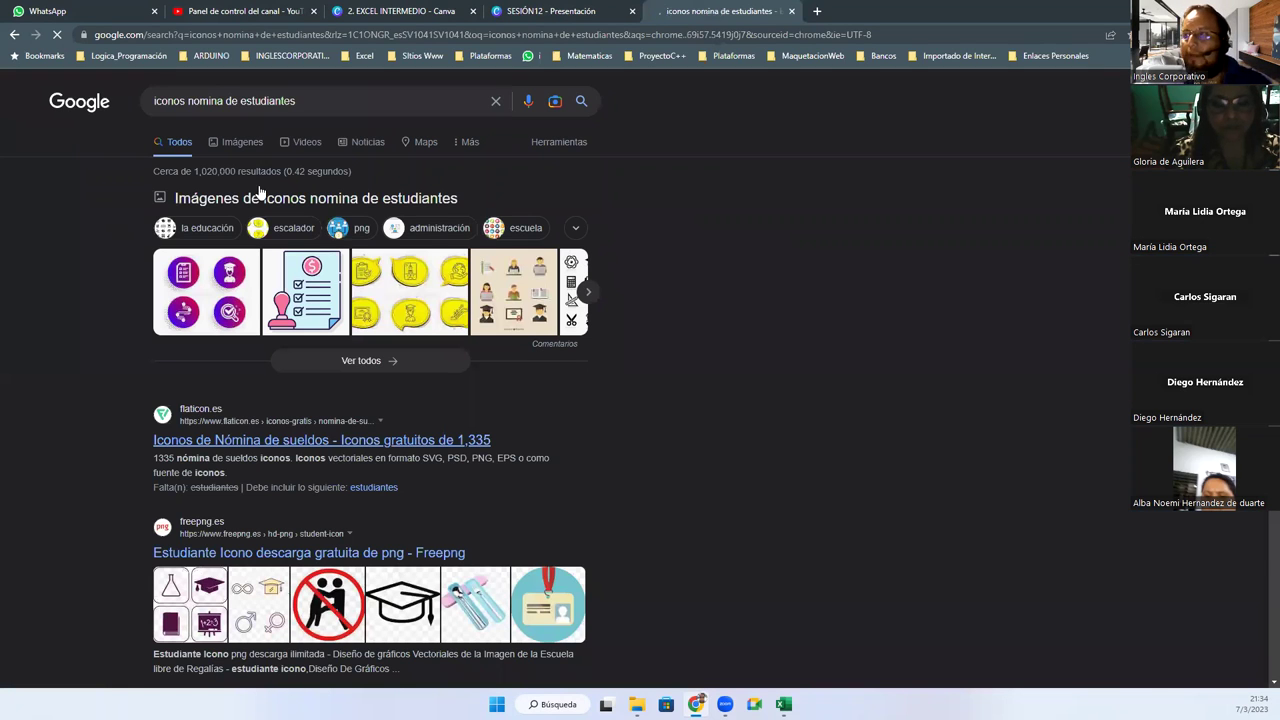
pyautogui.click(225, 143)
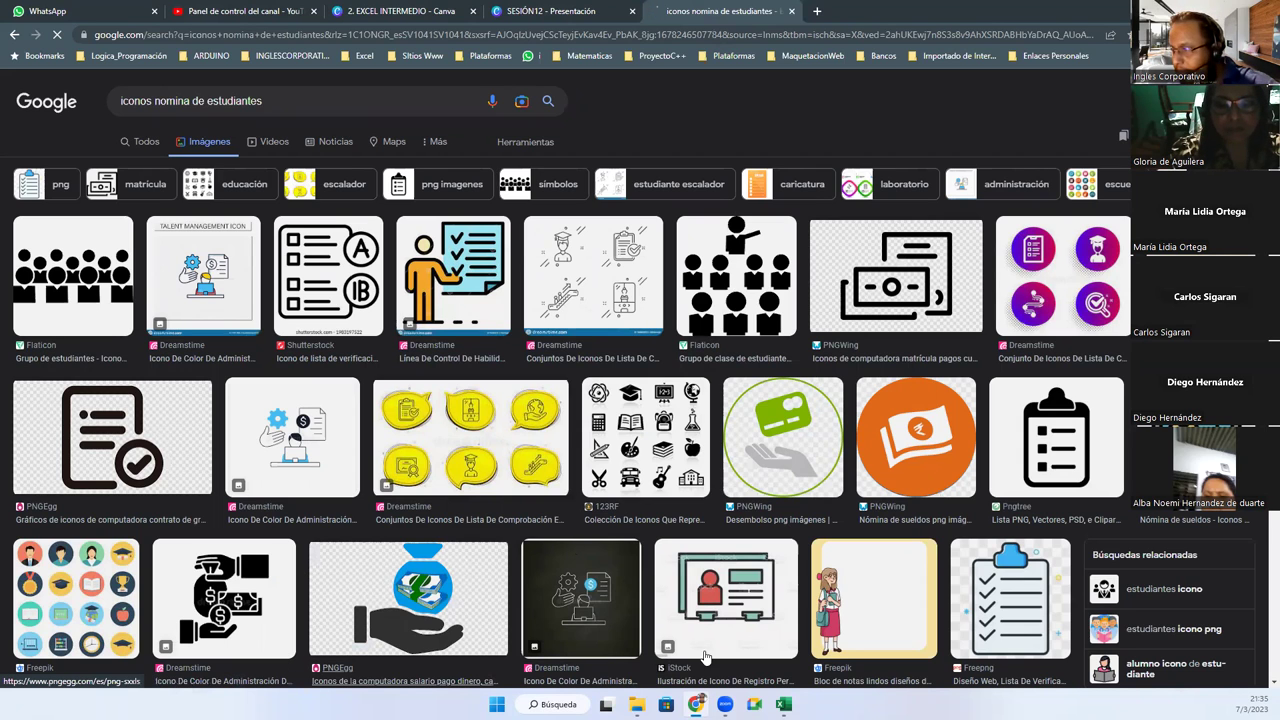
# Download the circular Freepik school-icons picture to Descargas, abandoning an earlier image save.
pyautogui.scroll(-3, 750, 540)
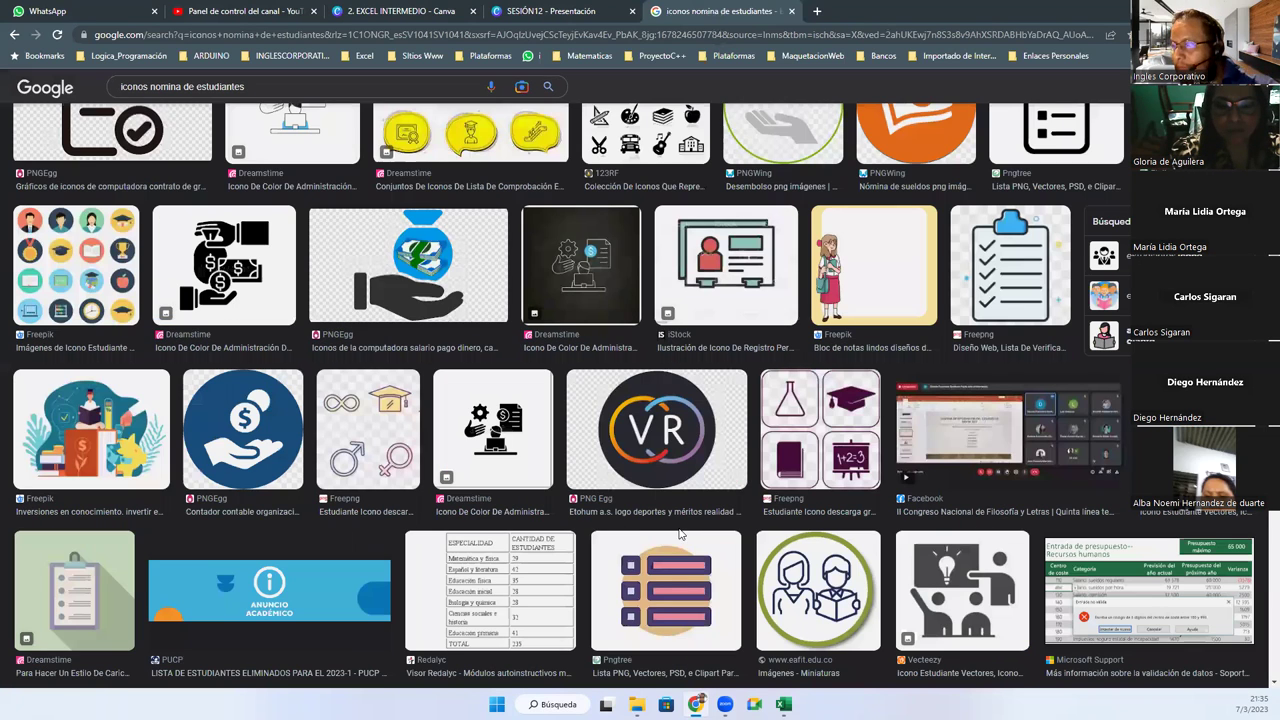
pyautogui.scroll(-3, 422, 533)
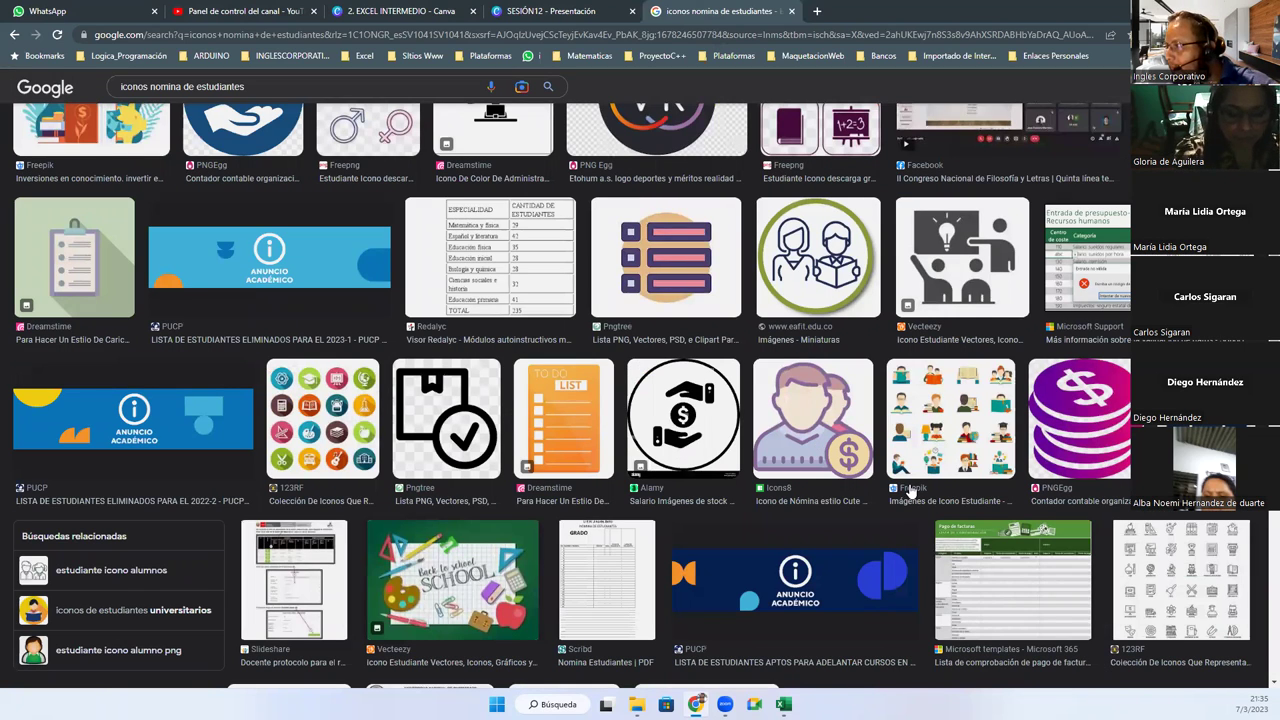
pyautogui.click(925, 441)
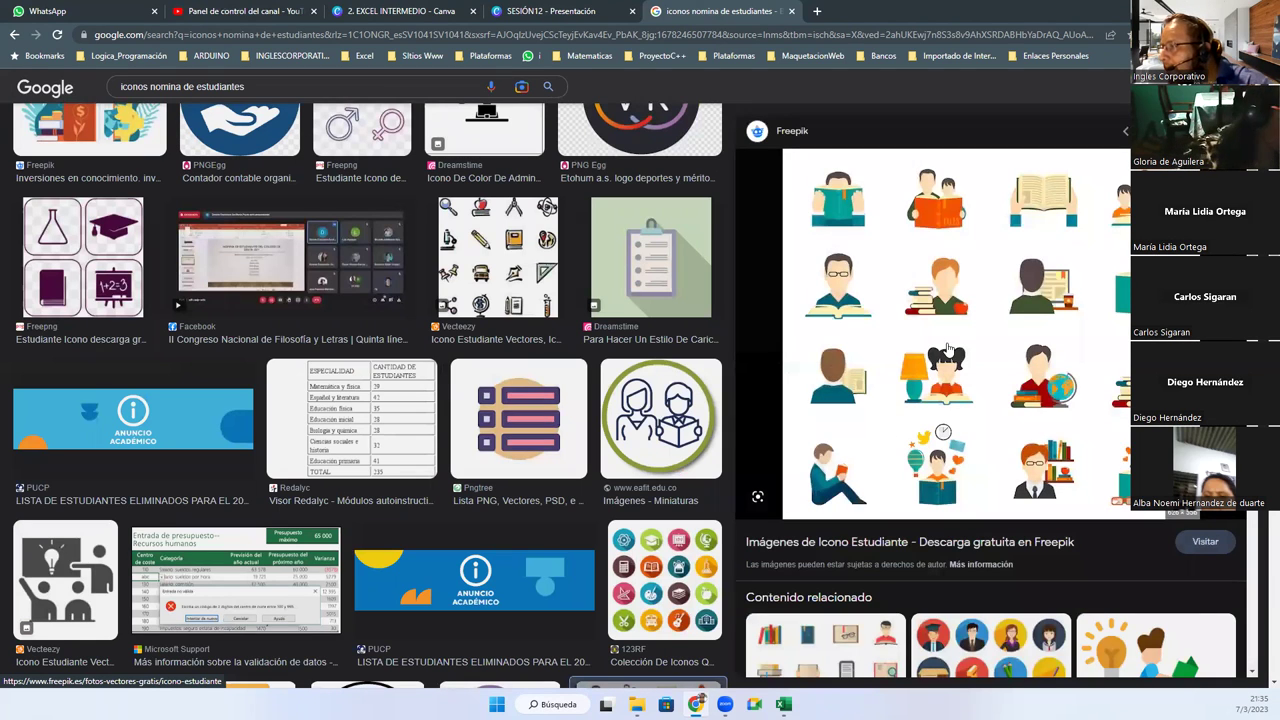
pyautogui.rightClick(969, 431)
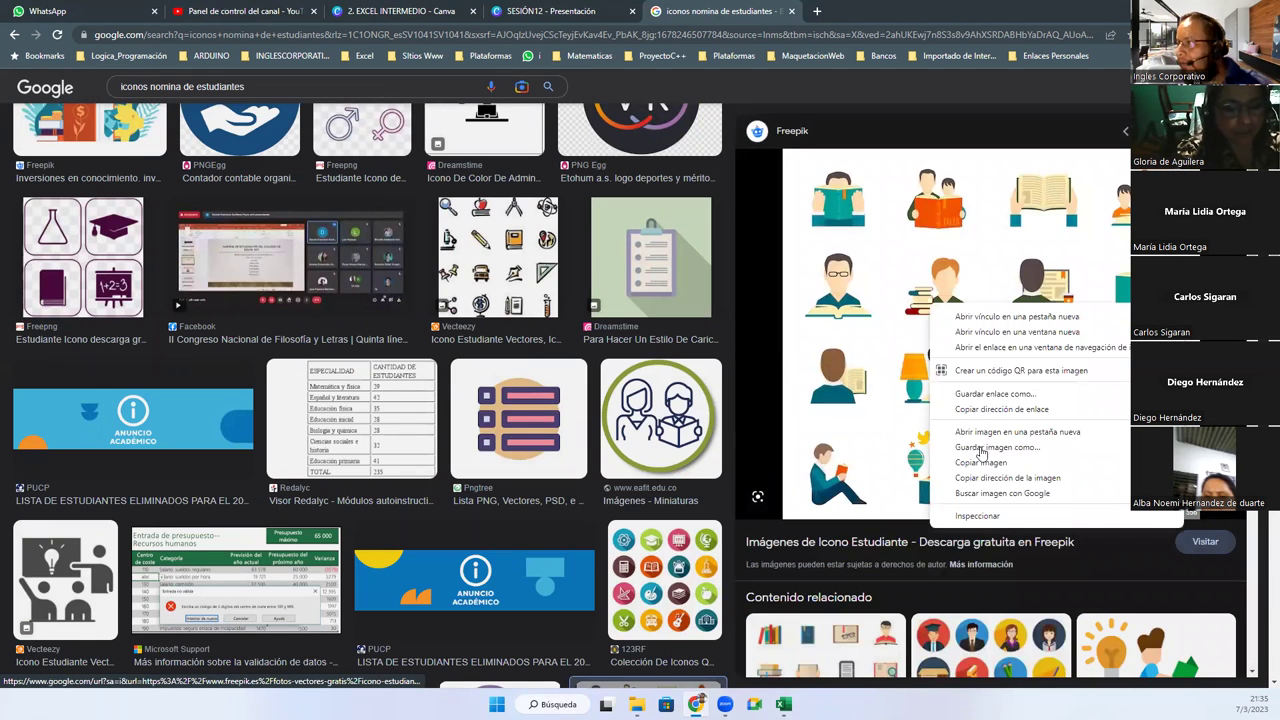
pyautogui.click(981, 449)
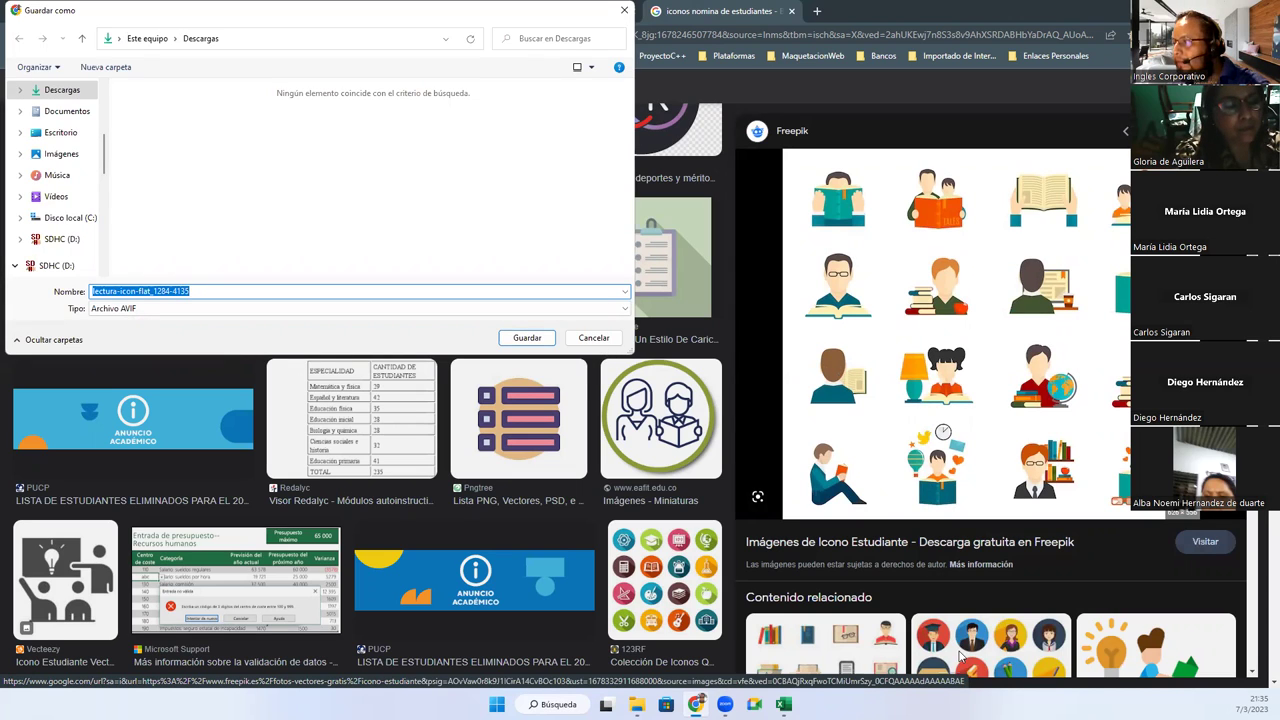
pyautogui.click(587, 340)
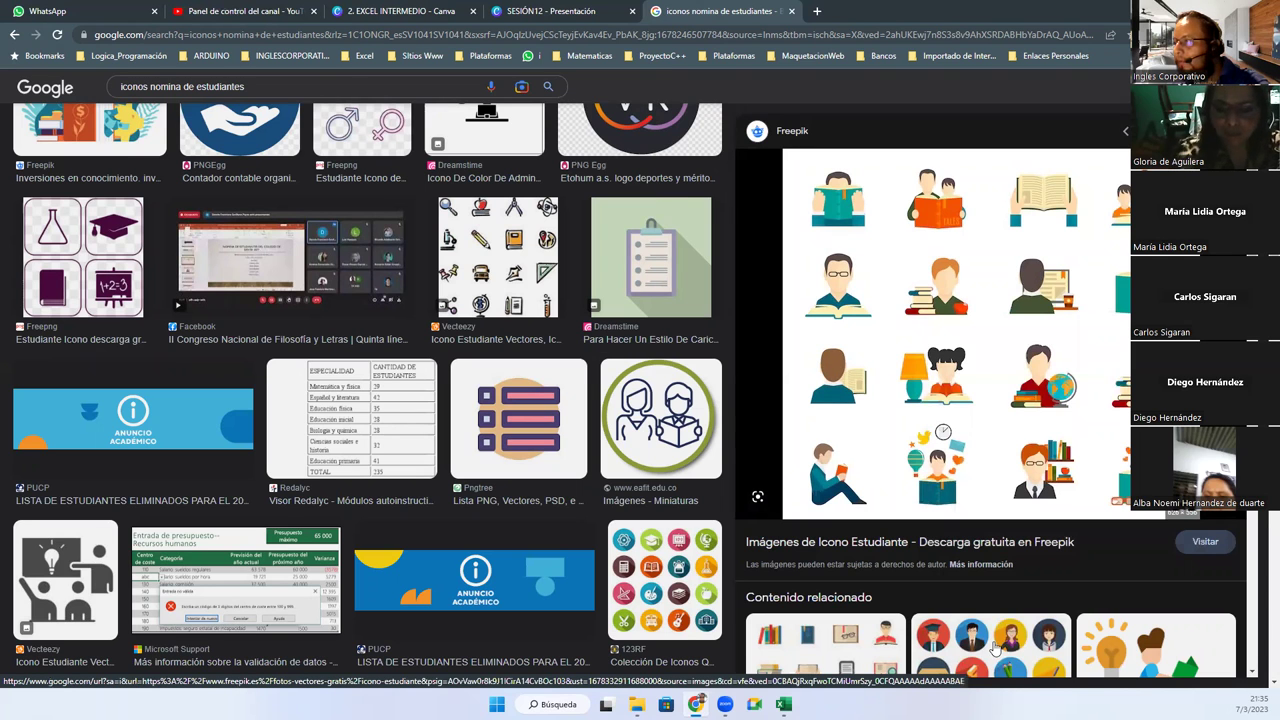
pyautogui.click(993, 637)
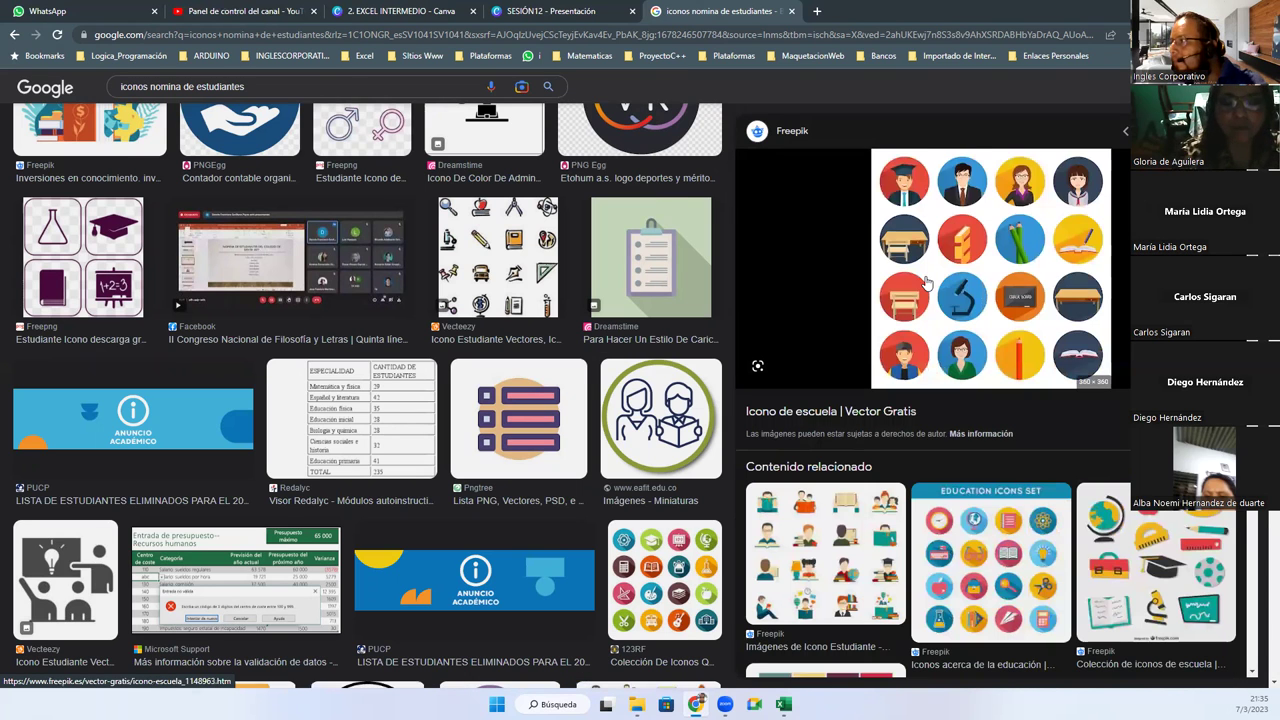
pyautogui.rightClick(962, 367)
pyautogui.click(978, 422)
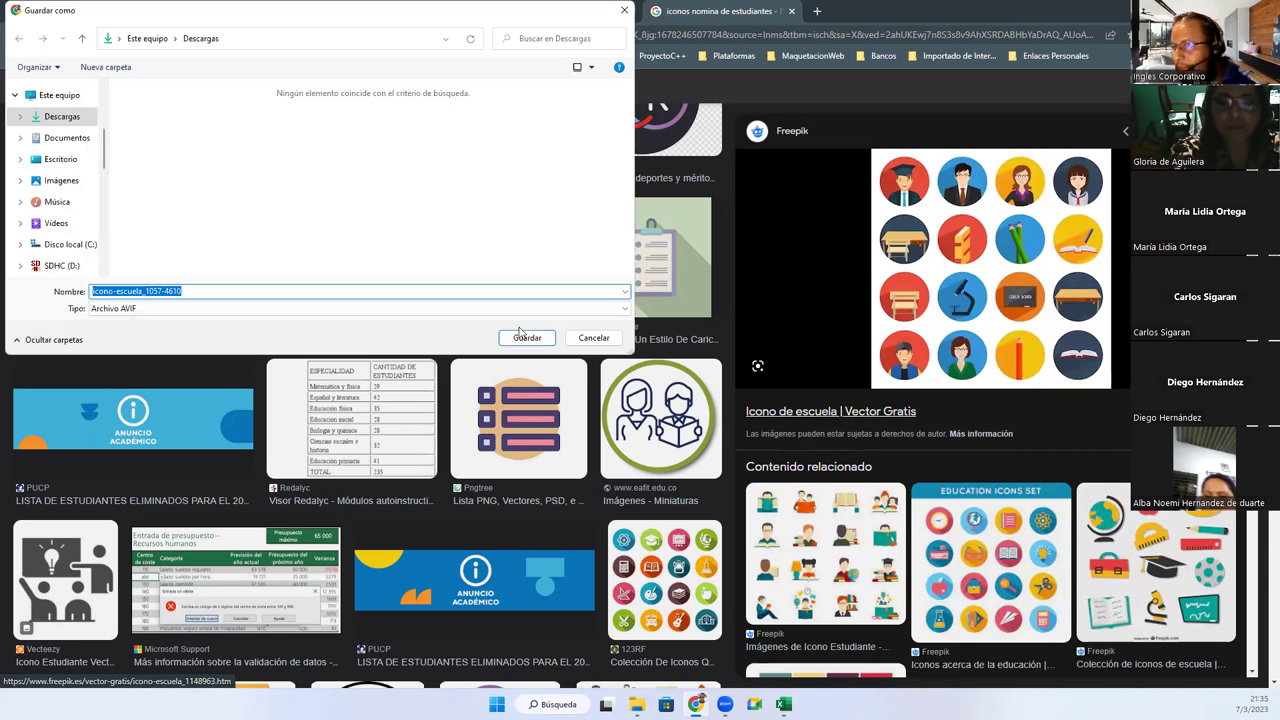
pyautogui.press('Return')
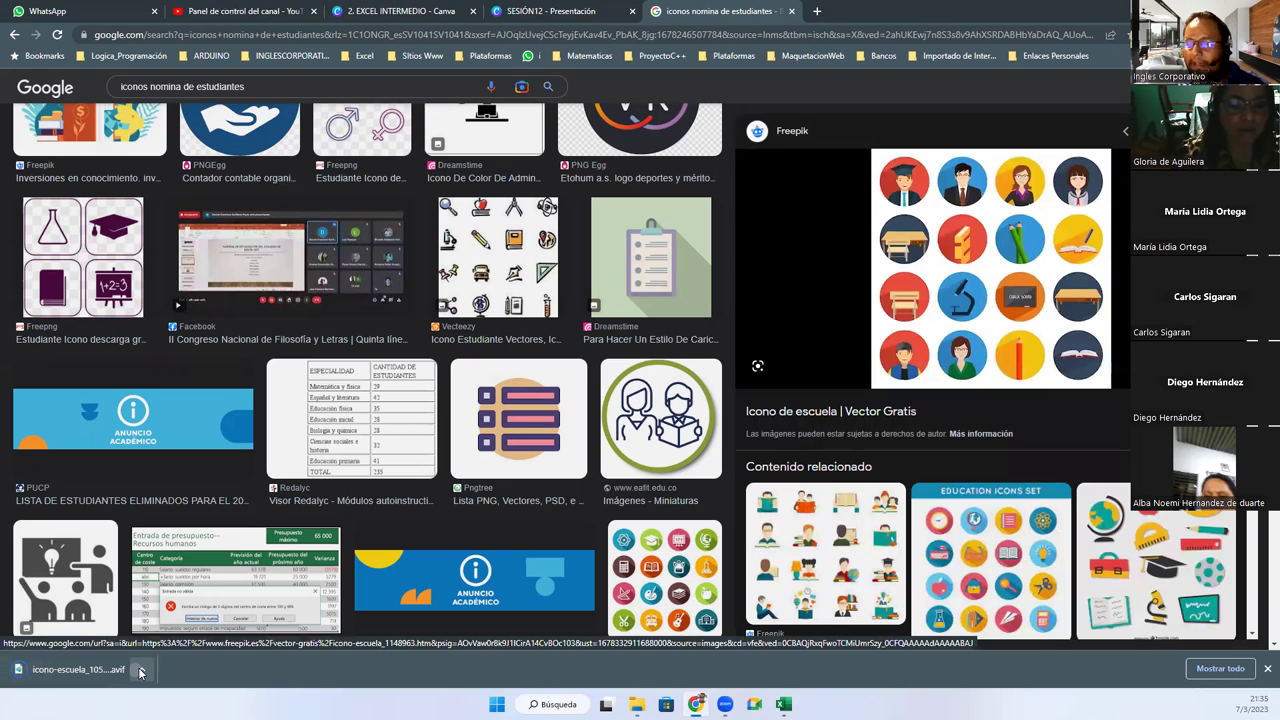
pyautogui.rightClick(196, 630)
# Crop the picture in Paint to just the bottom-left student icon with a rectangular selection.
pyautogui.press('Escape')
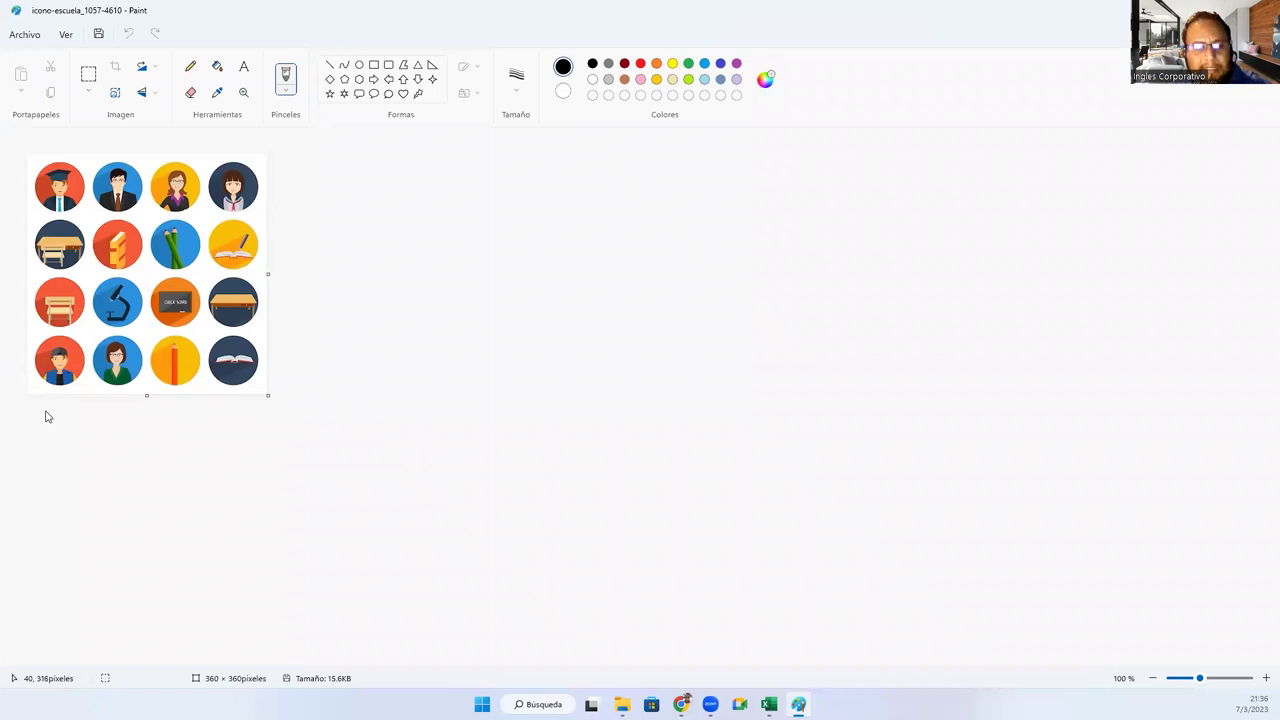
pyautogui.click(87, 93)
pyautogui.click(88, 90)
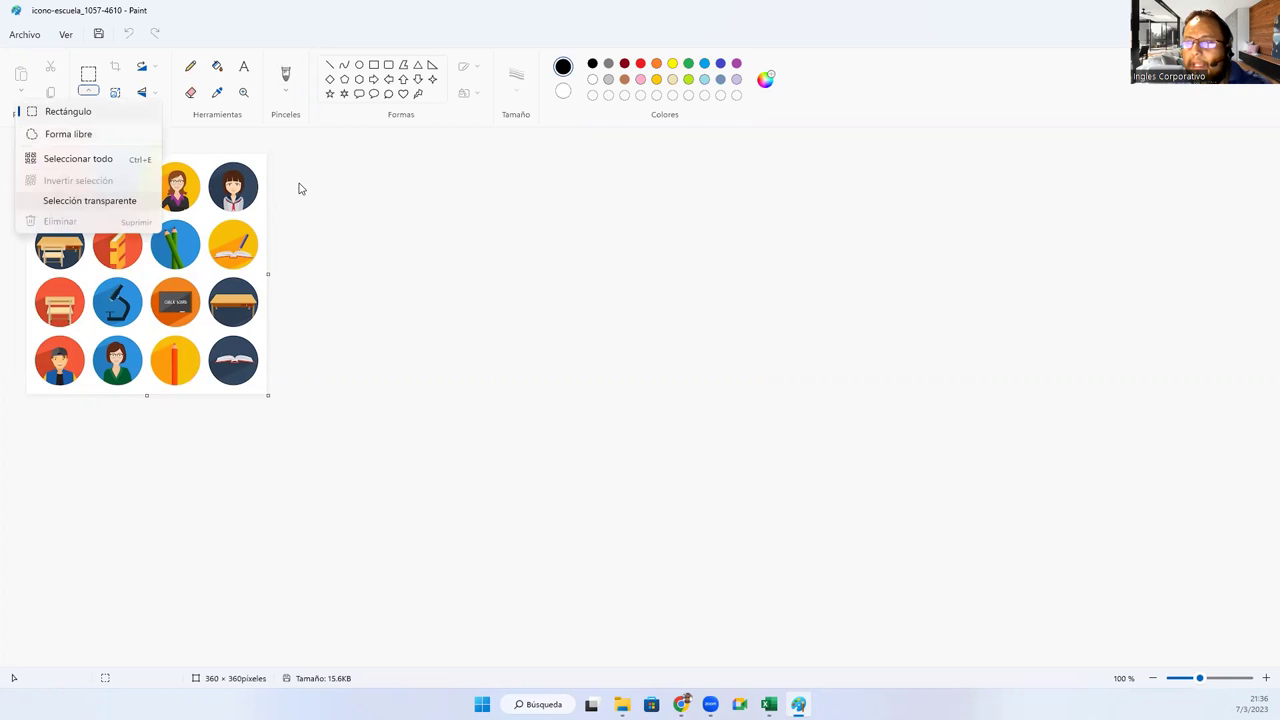
pyautogui.click(180, 183)
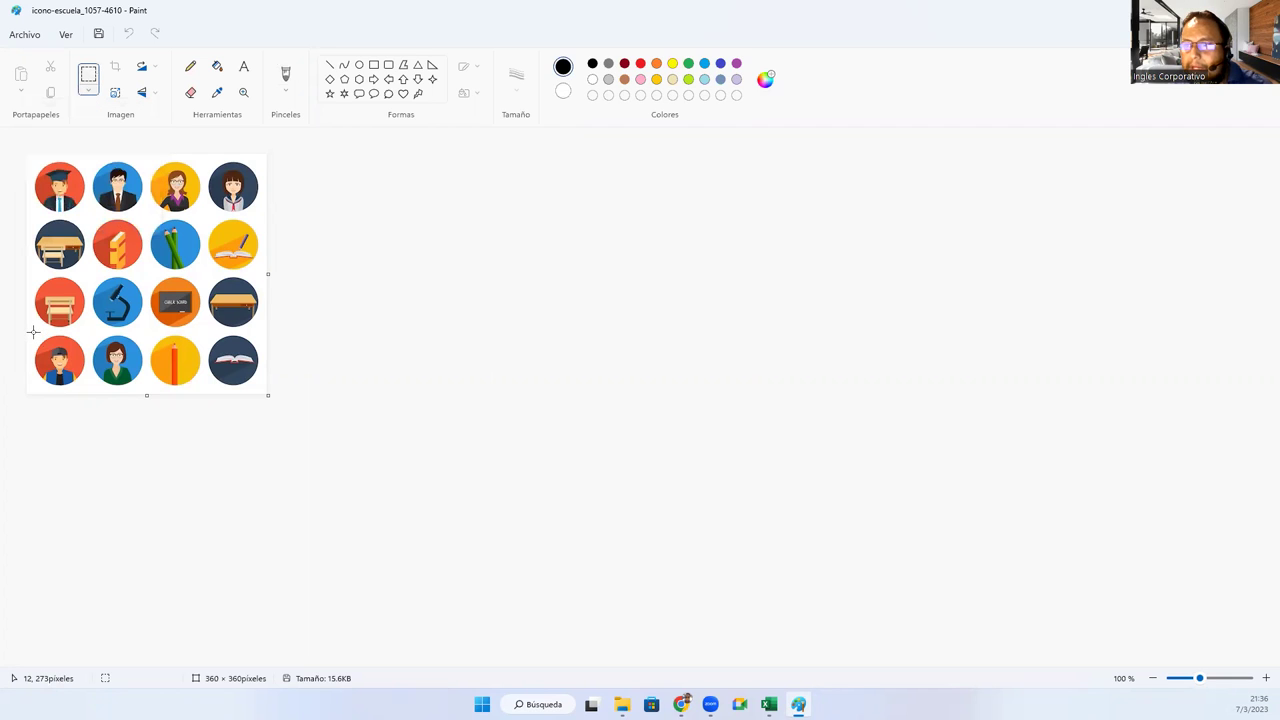
pyautogui.moveTo(33, 337); pyautogui.dragTo(89, 385)
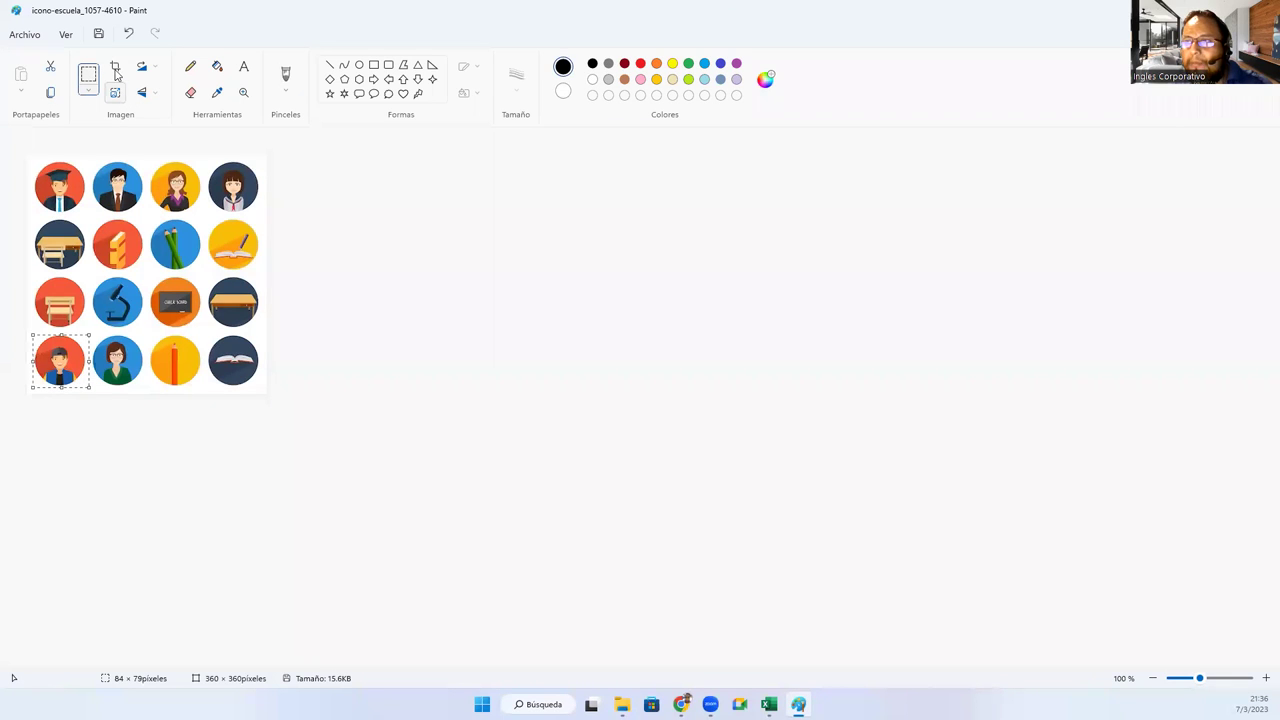
pyautogui.click(115, 66)
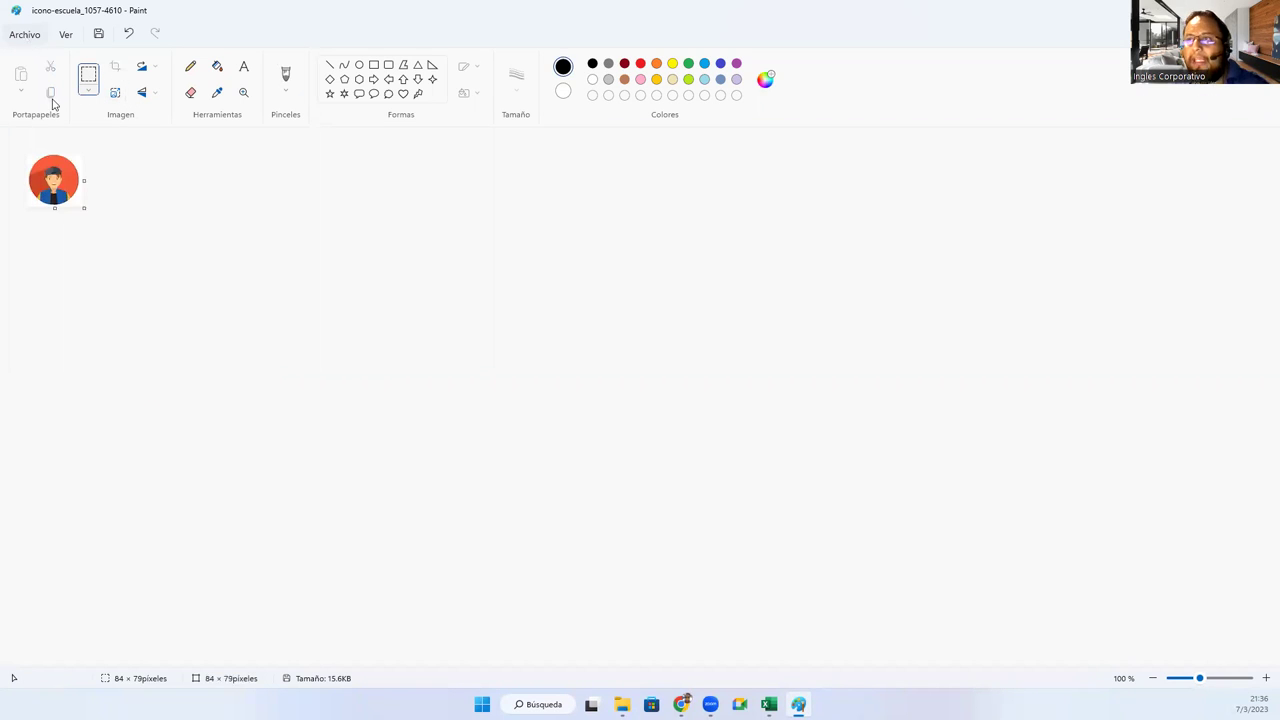
# Save the cropped icon as the JPEG image icono1 and close Paint.
pyautogui.hotkey('alt', 'a')
pyautogui.moveTo(152, 148)
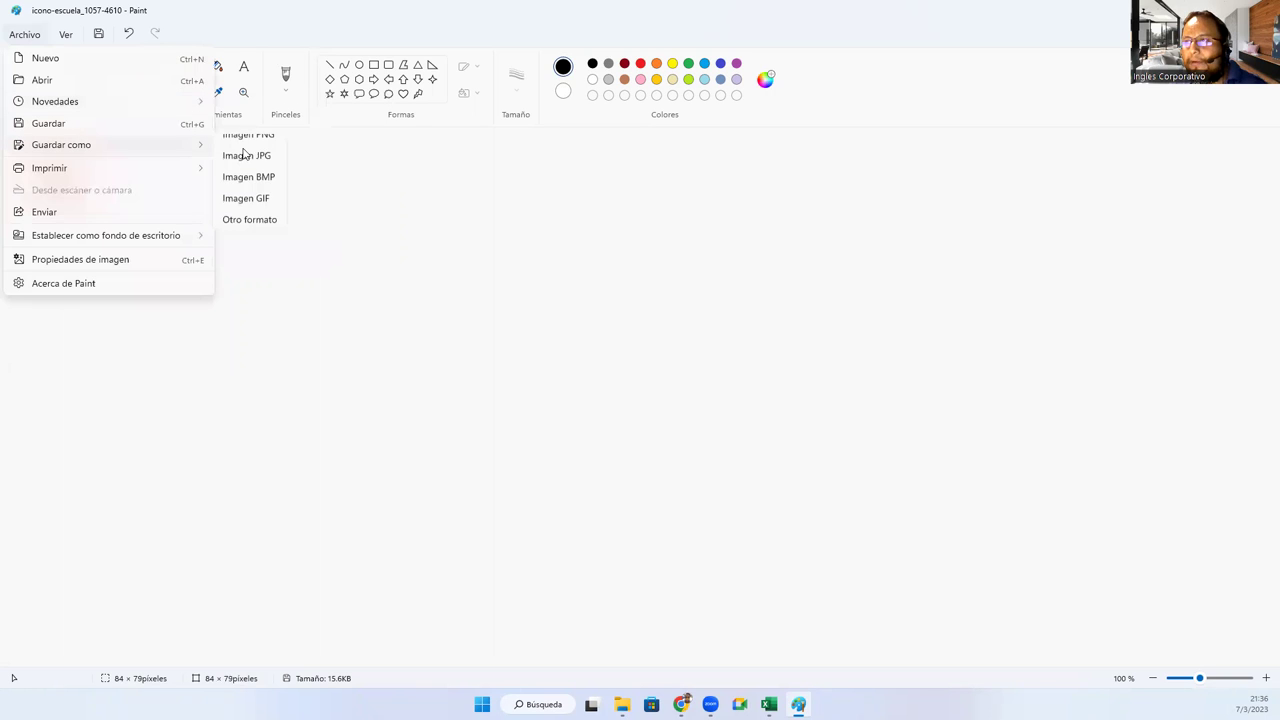
pyautogui.click(259, 175)
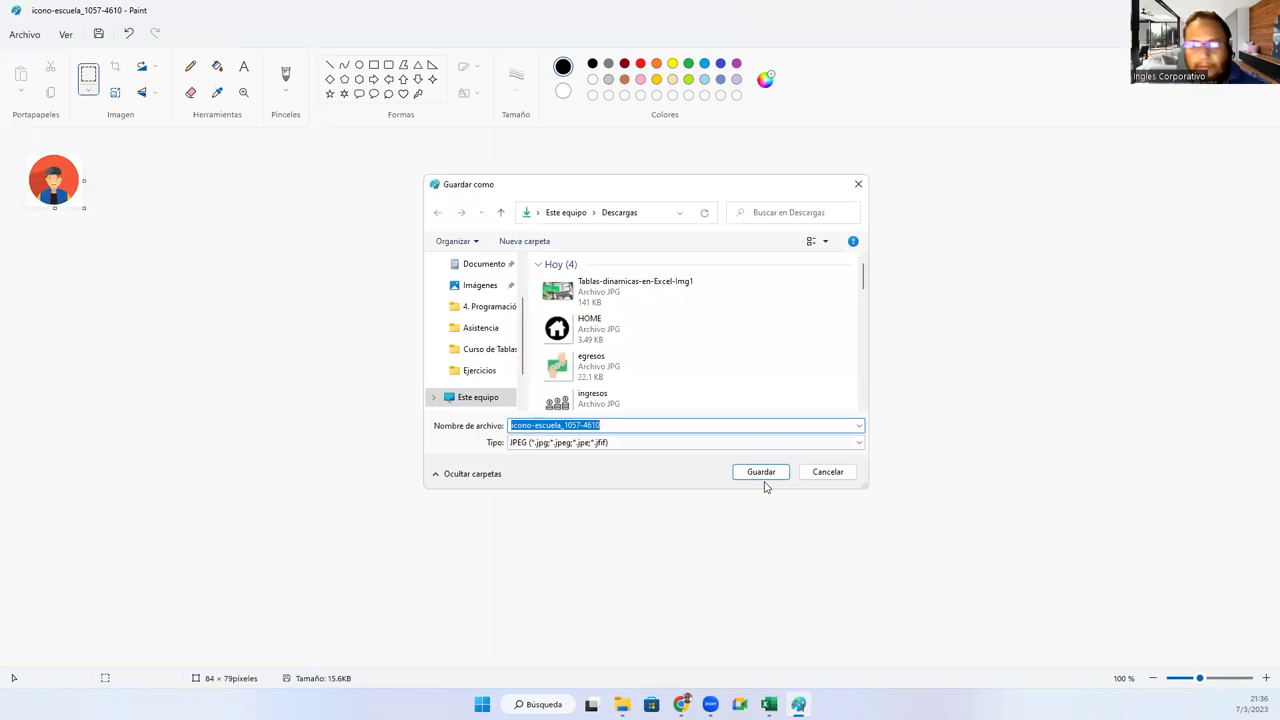
pyautogui.write('icono1')
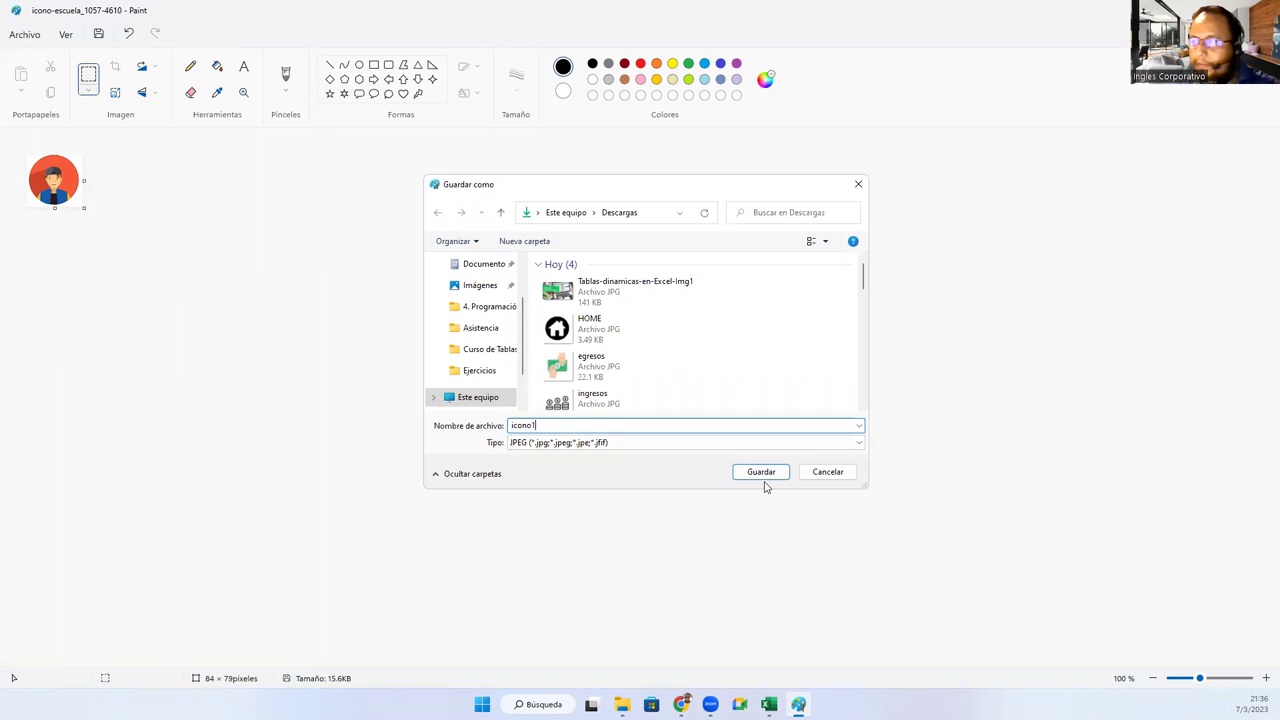
pyautogui.click(762, 473)
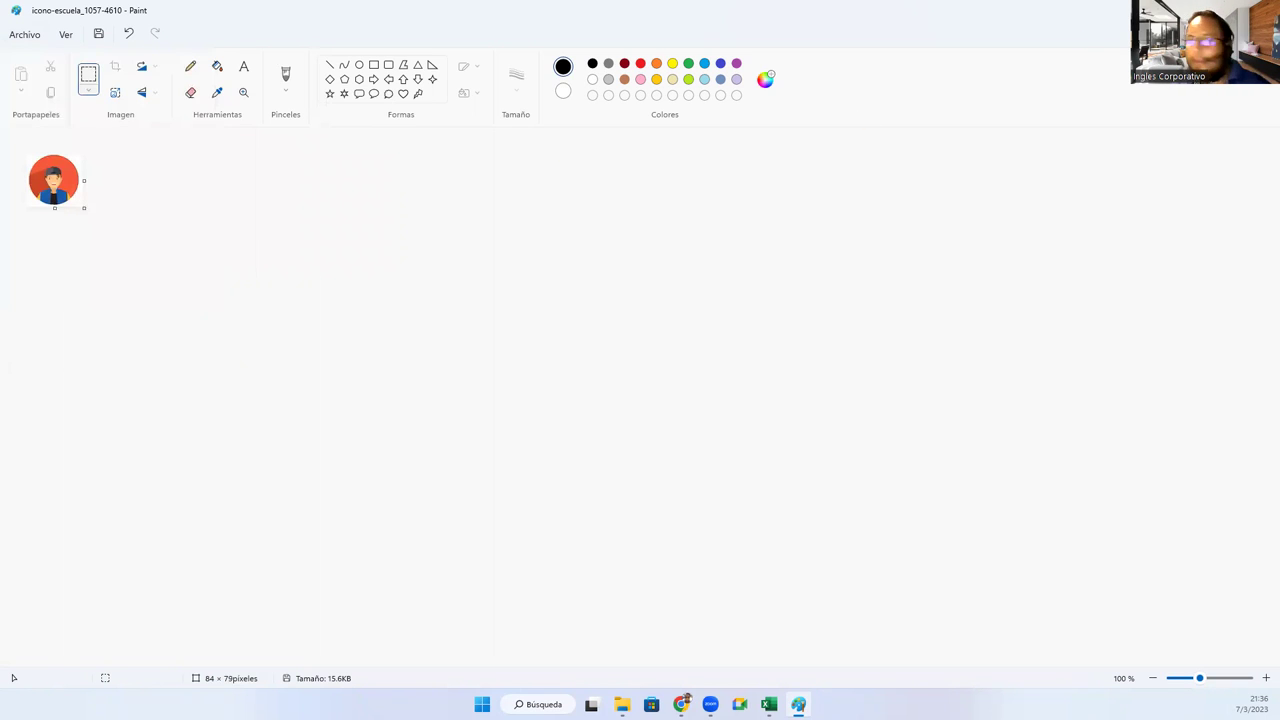
pyautogui.hotkey('alt', 'F4')
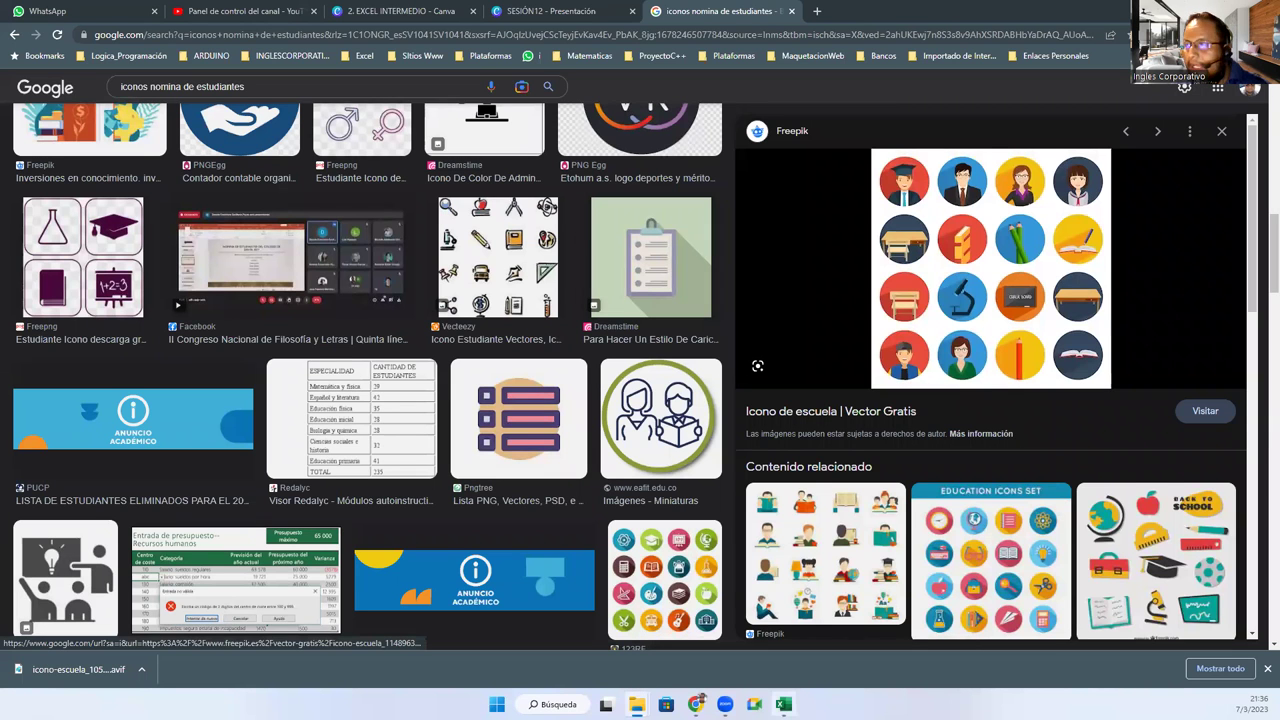
# Change the image search to 'iconos notas estudiante'.
pyautogui.hotkey('alt', 'Tab')
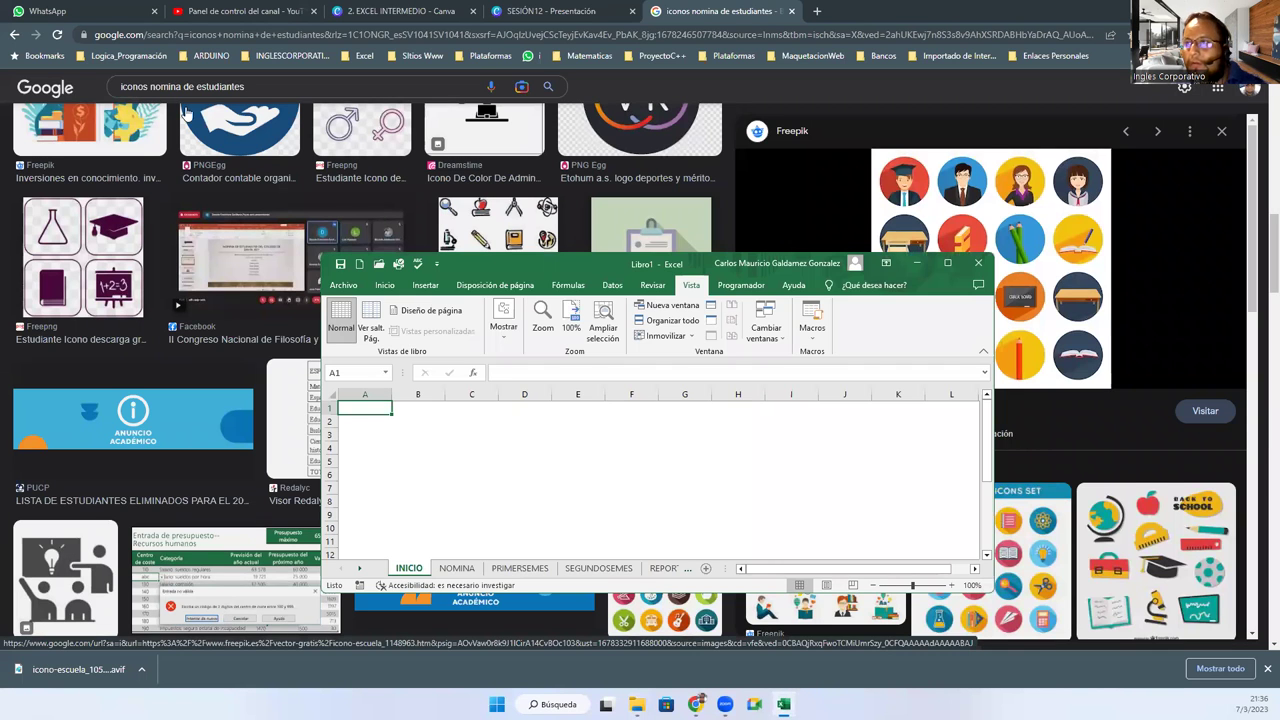
pyautogui.click(150, 88)
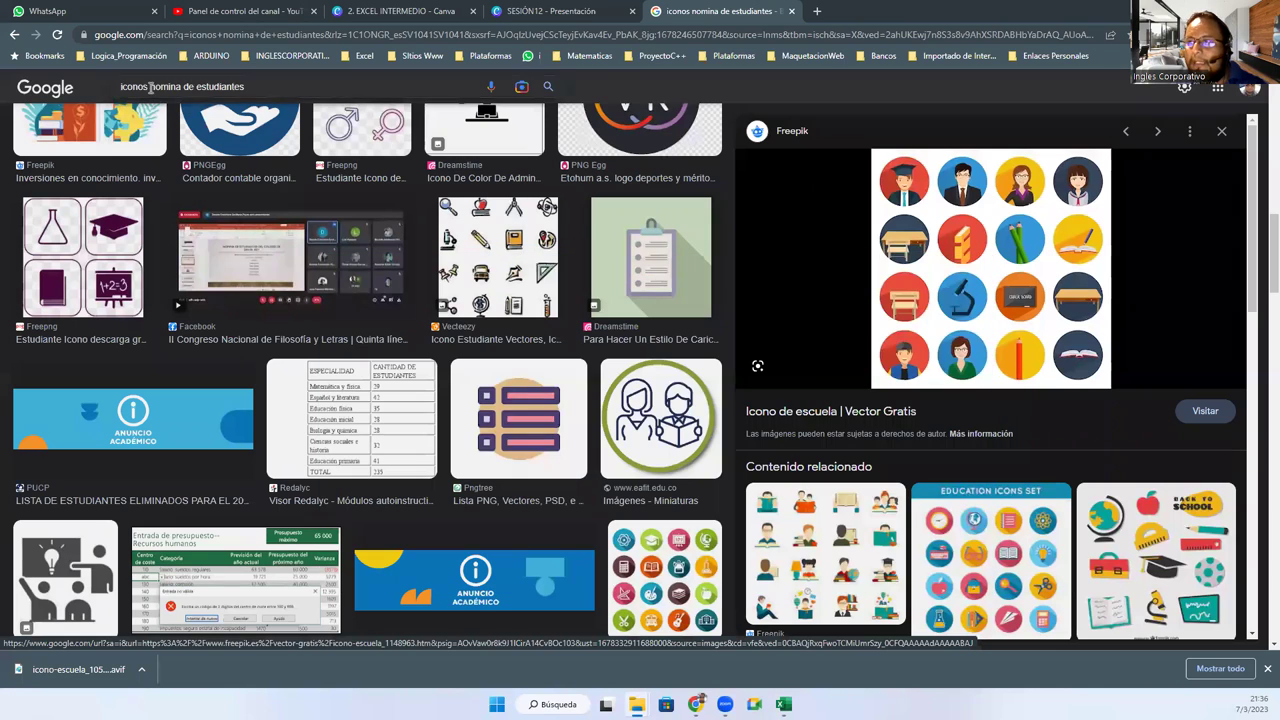
pyautogui.click(313, 89)
pyautogui.write('notas')
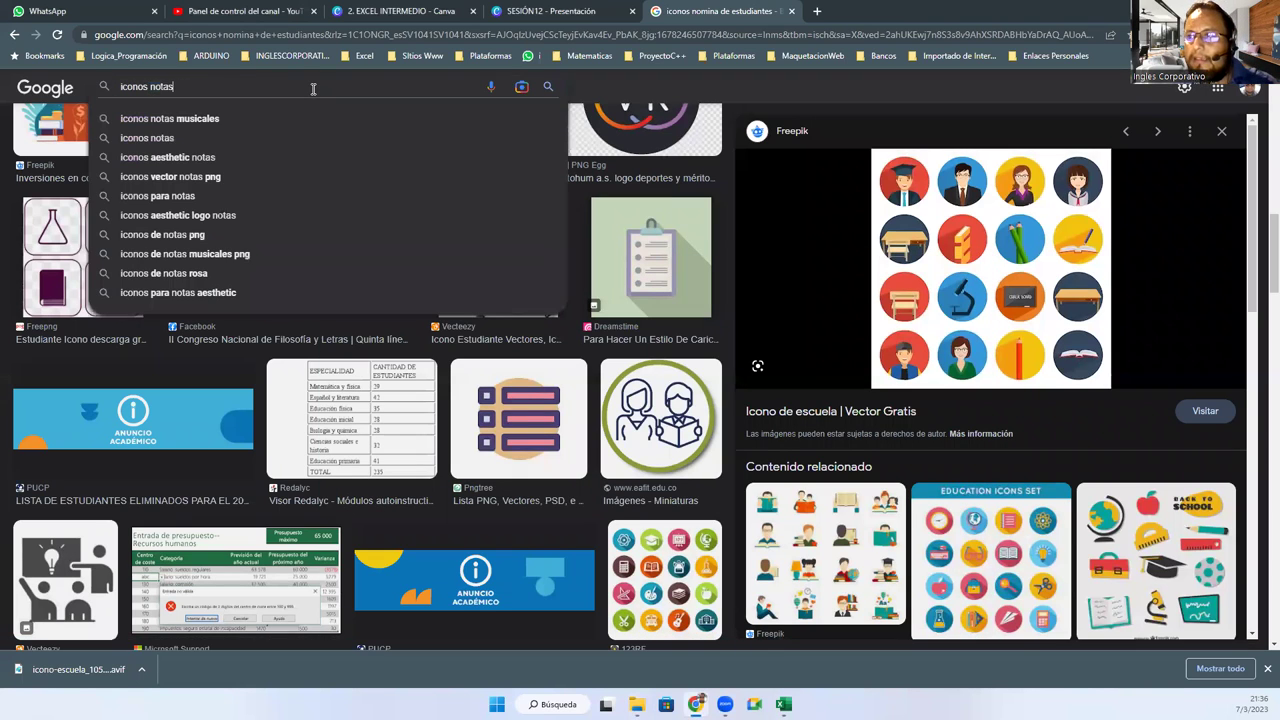
pyautogui.write(' estudiante')
pyautogui.press('Return')
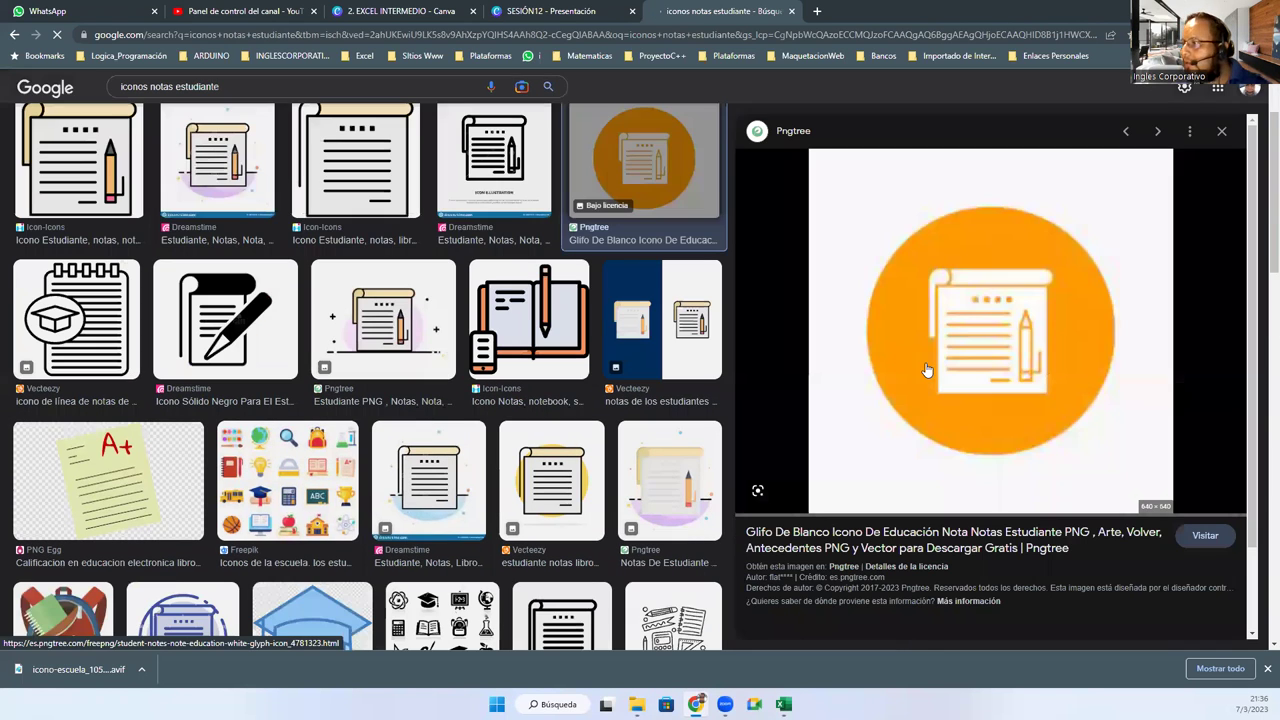
# Save the orange notes icon to Downloads as icono2.
pyautogui.rightClick(927, 345)
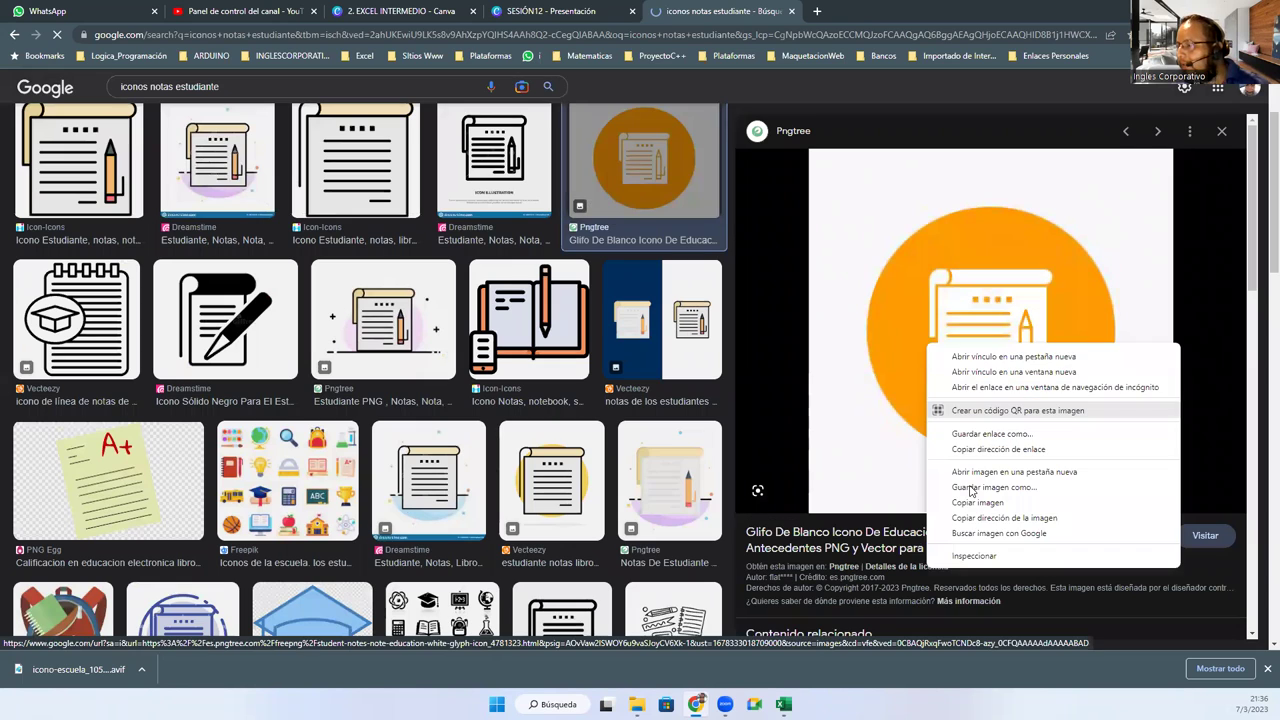
pyautogui.click(970, 489)
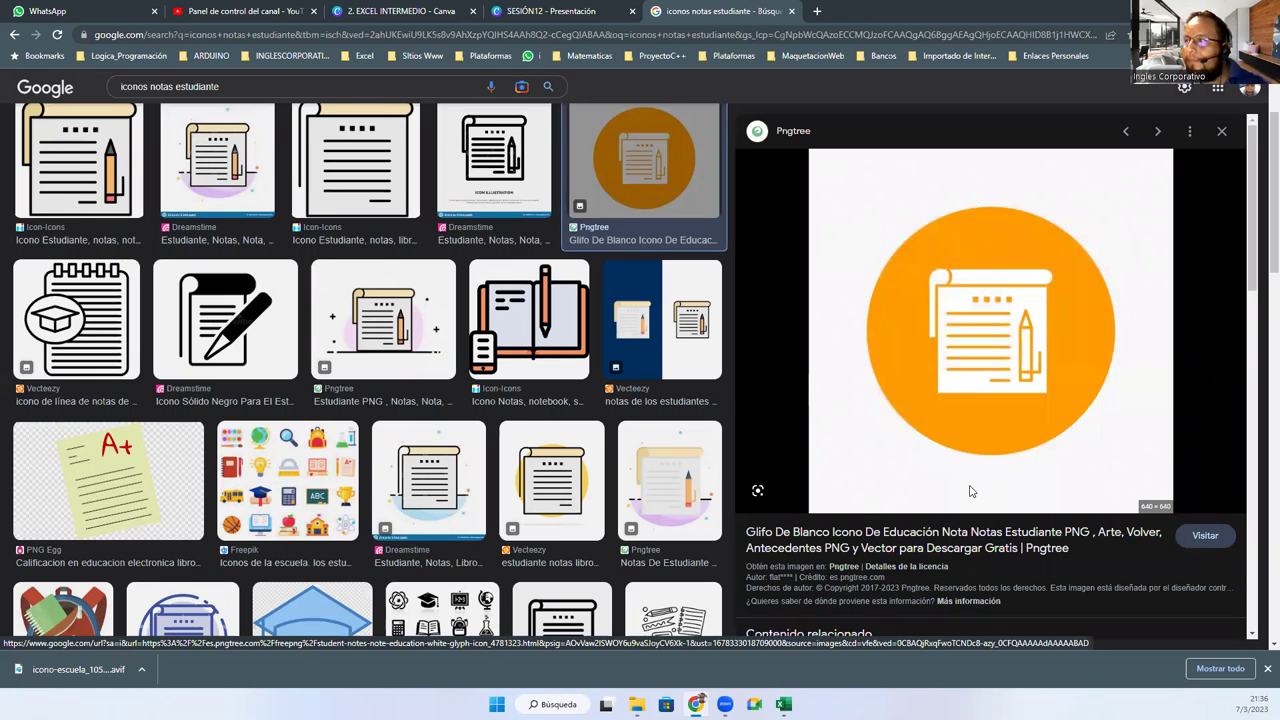
pyautogui.write('icono2')
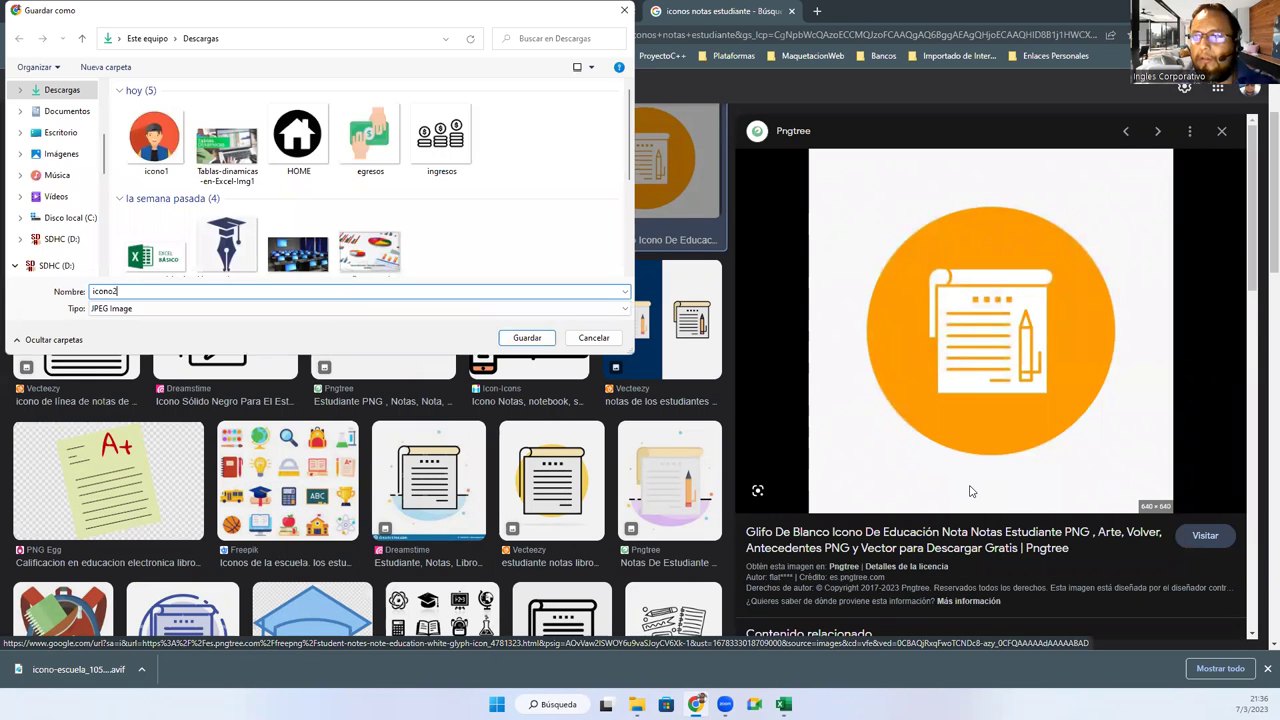
pyautogui.press('Return')
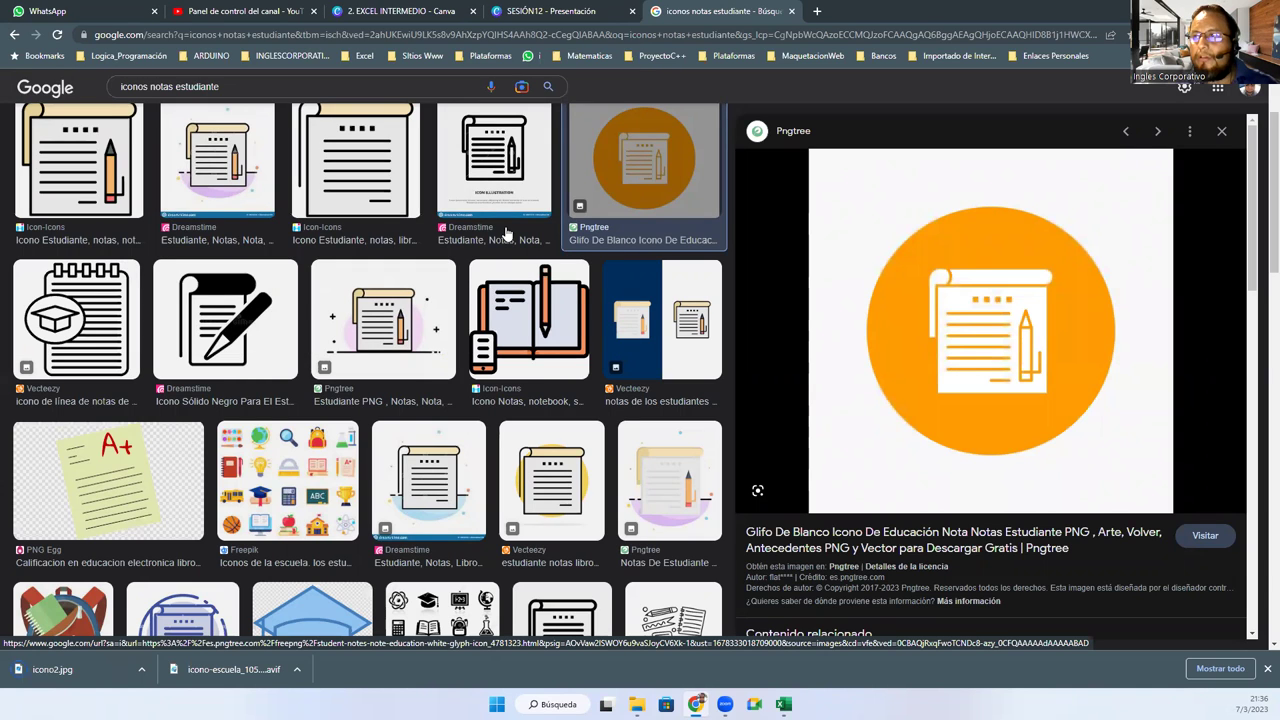
# Save the orange Lovepik notes icon to Downloads as icono3.
pyautogui.scroll(-5, 950, 416)
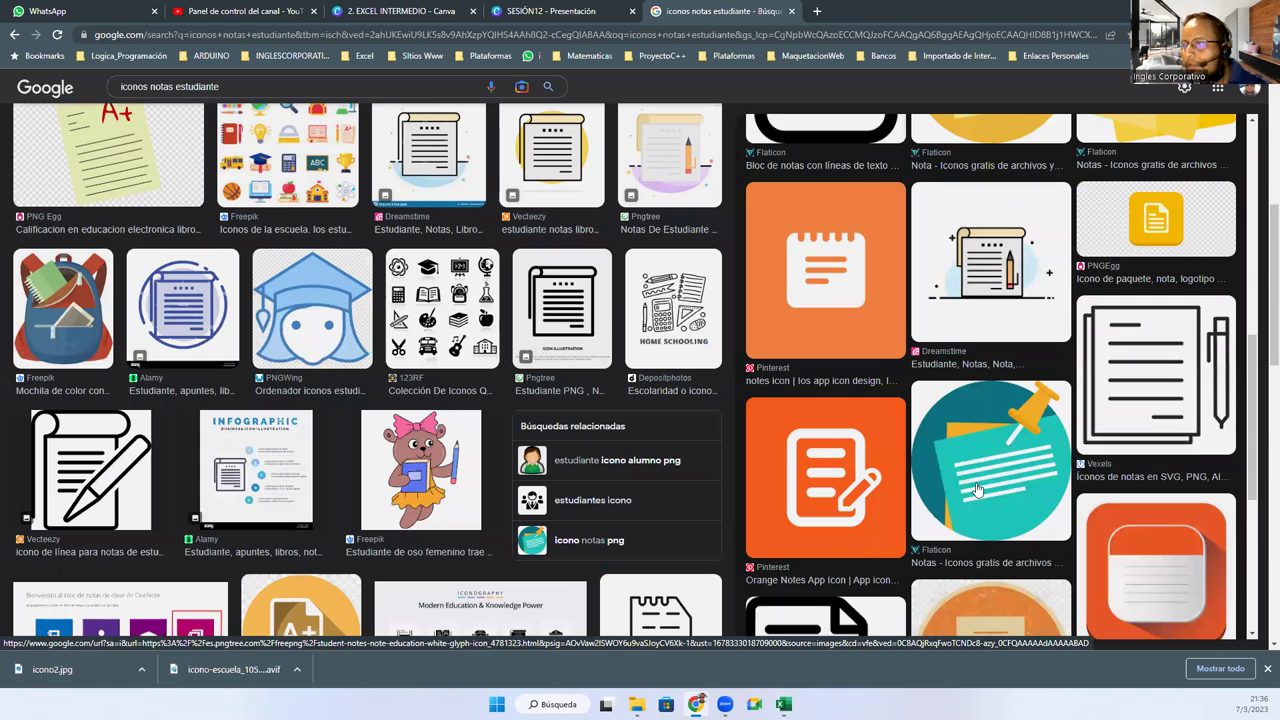
pyautogui.scroll(-3, 978, 488)
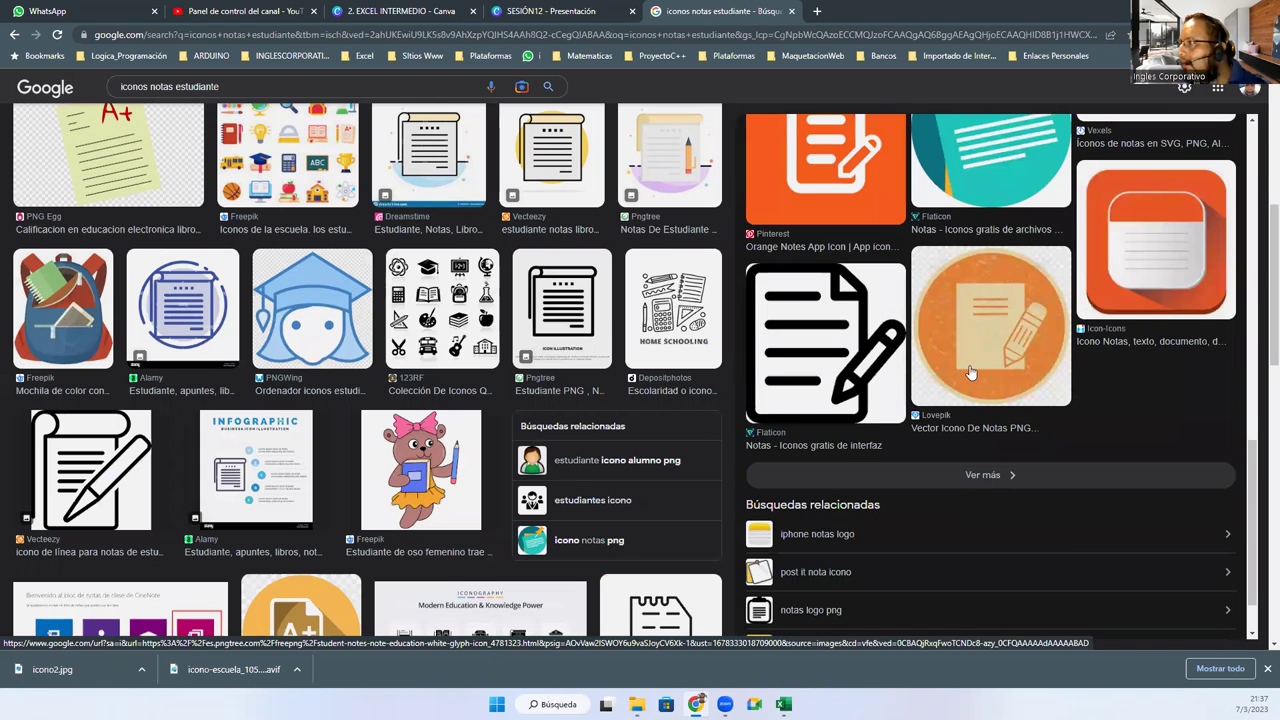
pyautogui.click(921, 344)
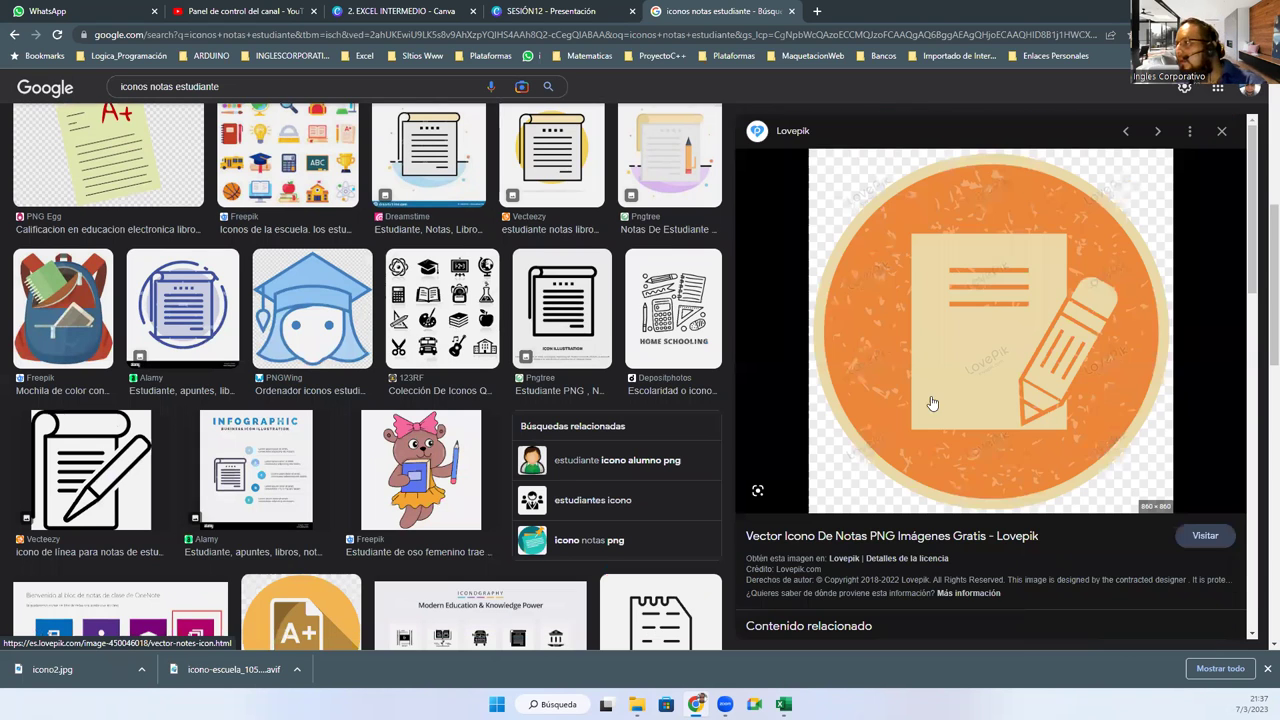
pyautogui.scroll(-5, 934, 410)
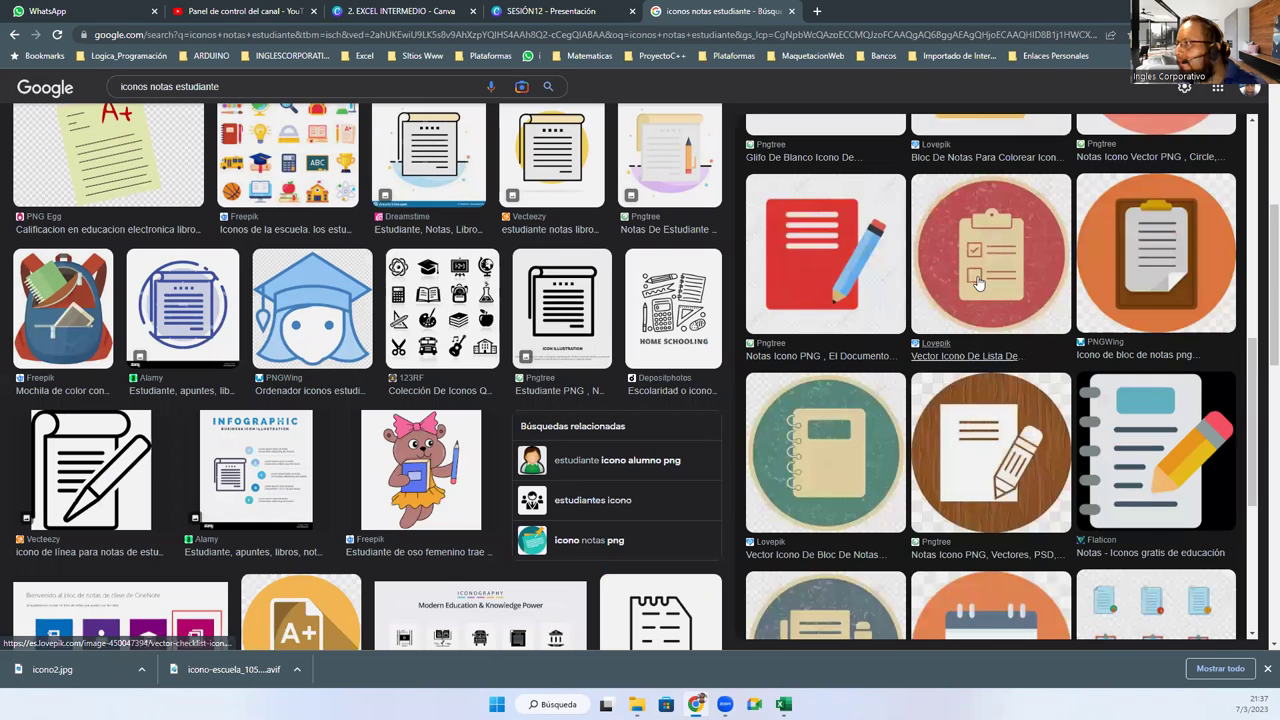
pyautogui.click(1000, 375)
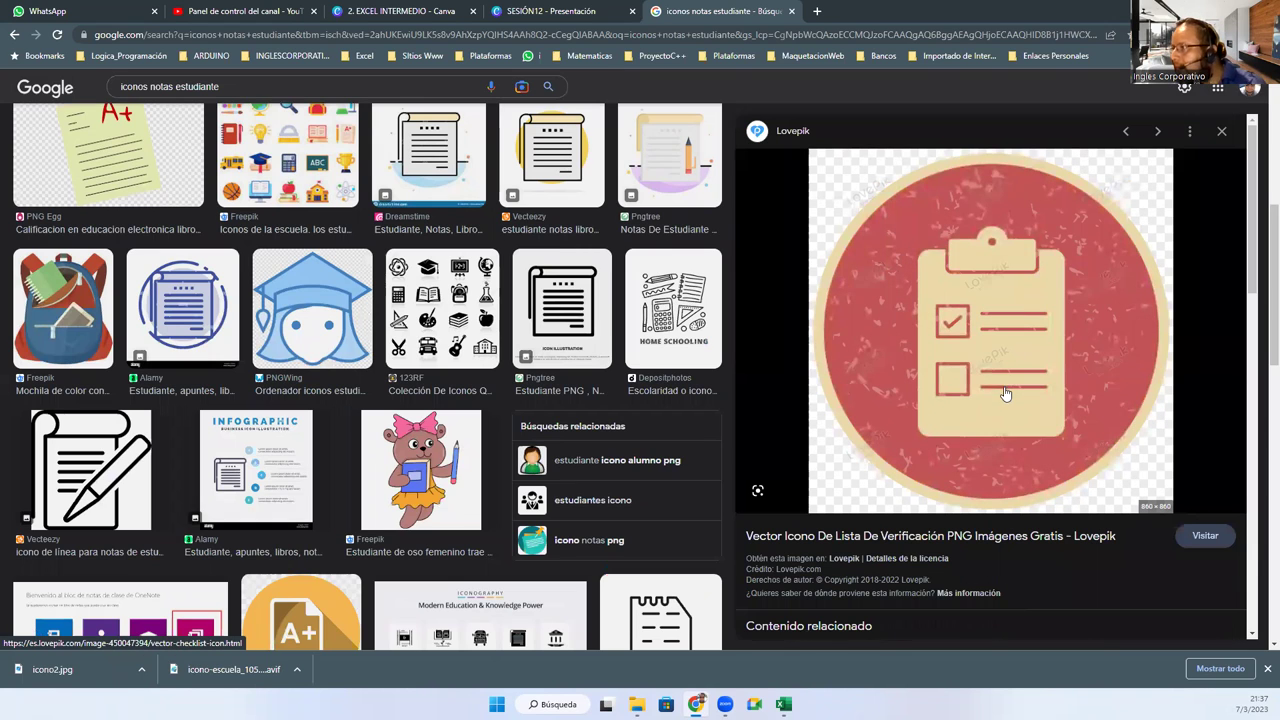
pyautogui.scroll(-3, 843, 410)
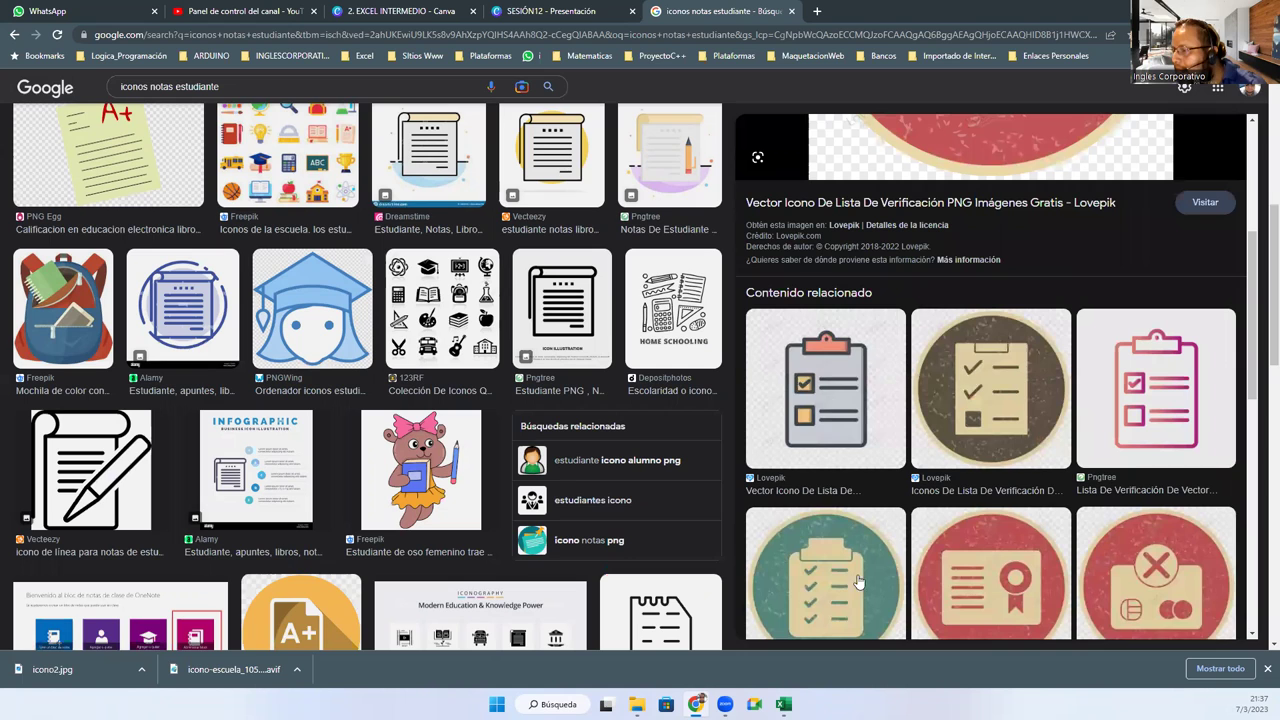
pyautogui.scroll(-3, 1128, 480)
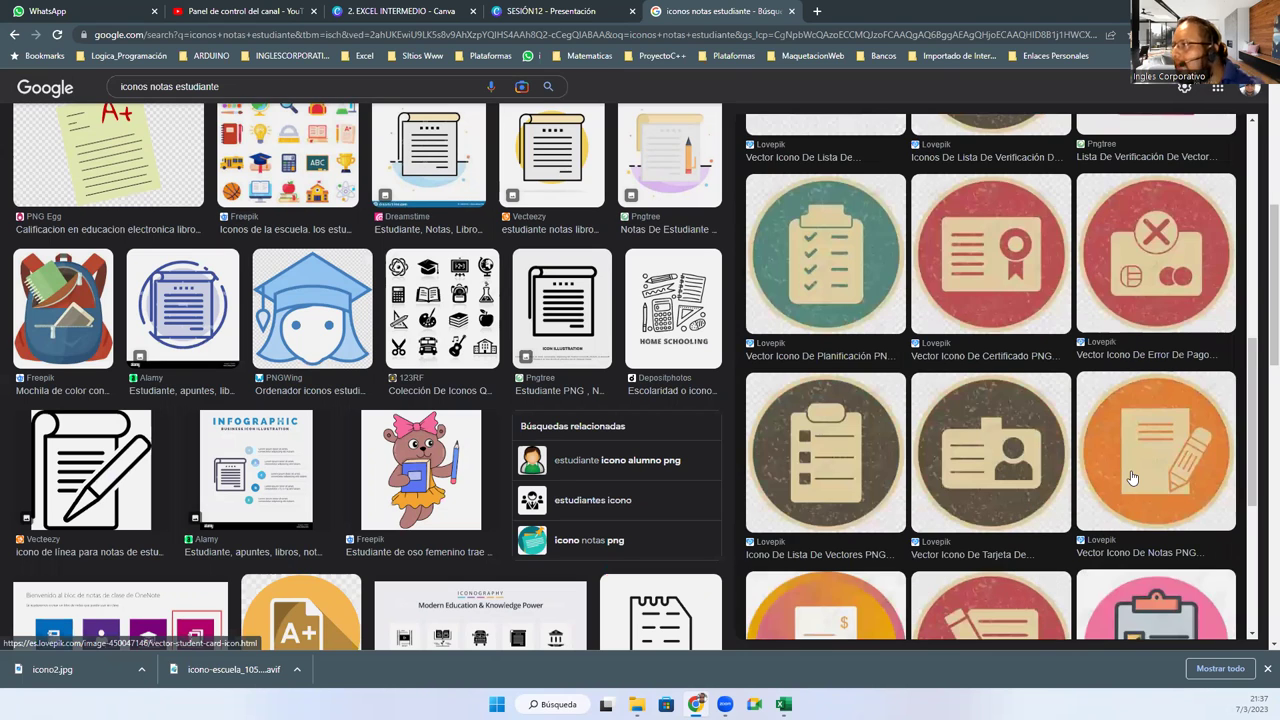
pyautogui.rightClick(912, 379)
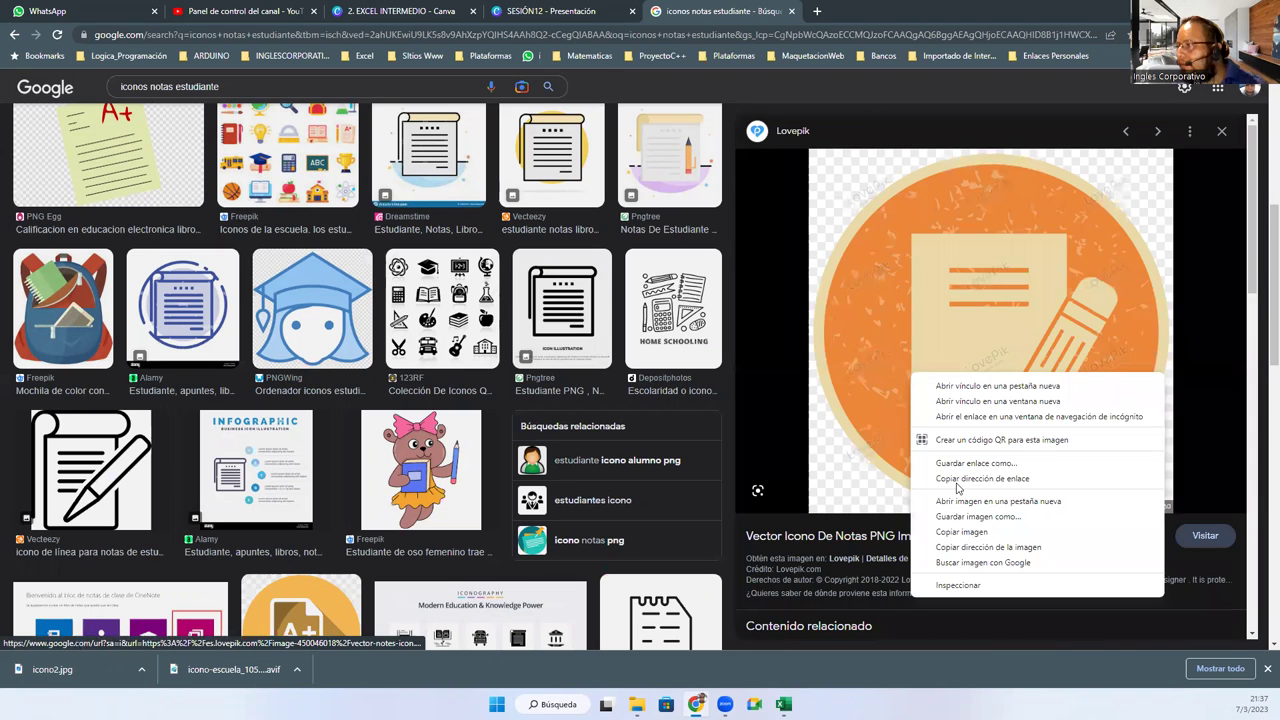
pyautogui.click(985, 507)
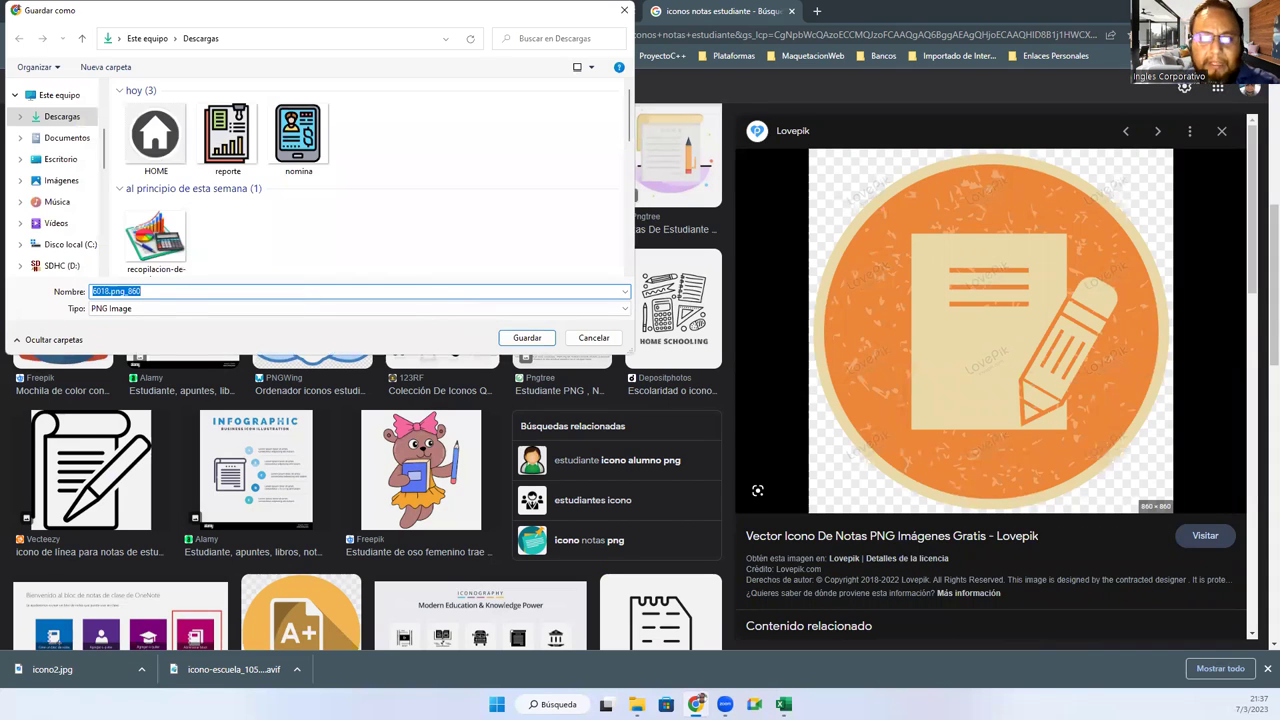
pyautogui.write('icono')
pyautogui.press('Return')
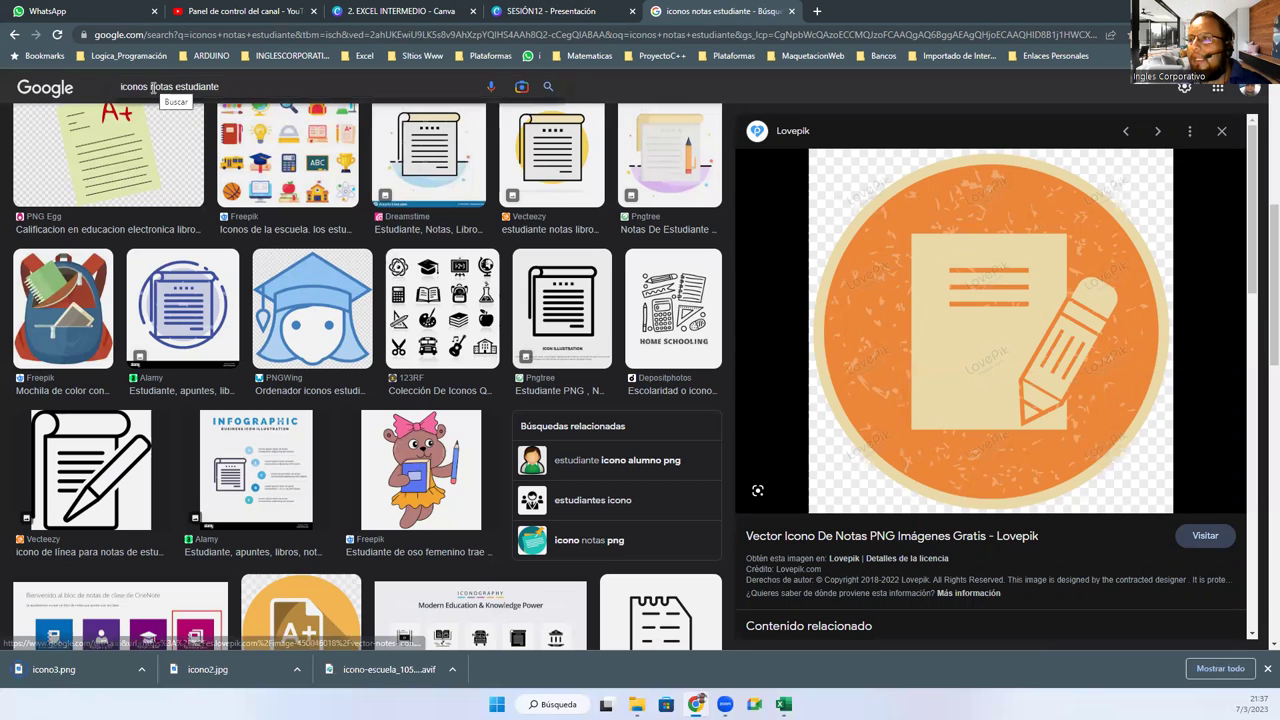
# Change the image search to 'iconos informe'.
pyautogui.click(302, 89)
pyautogui.hotkey('ctrl', 'shift', 'Left')
pyautogui.hotkey('ctrl', 'shift', 'Left')
pyautogui.write('inf')
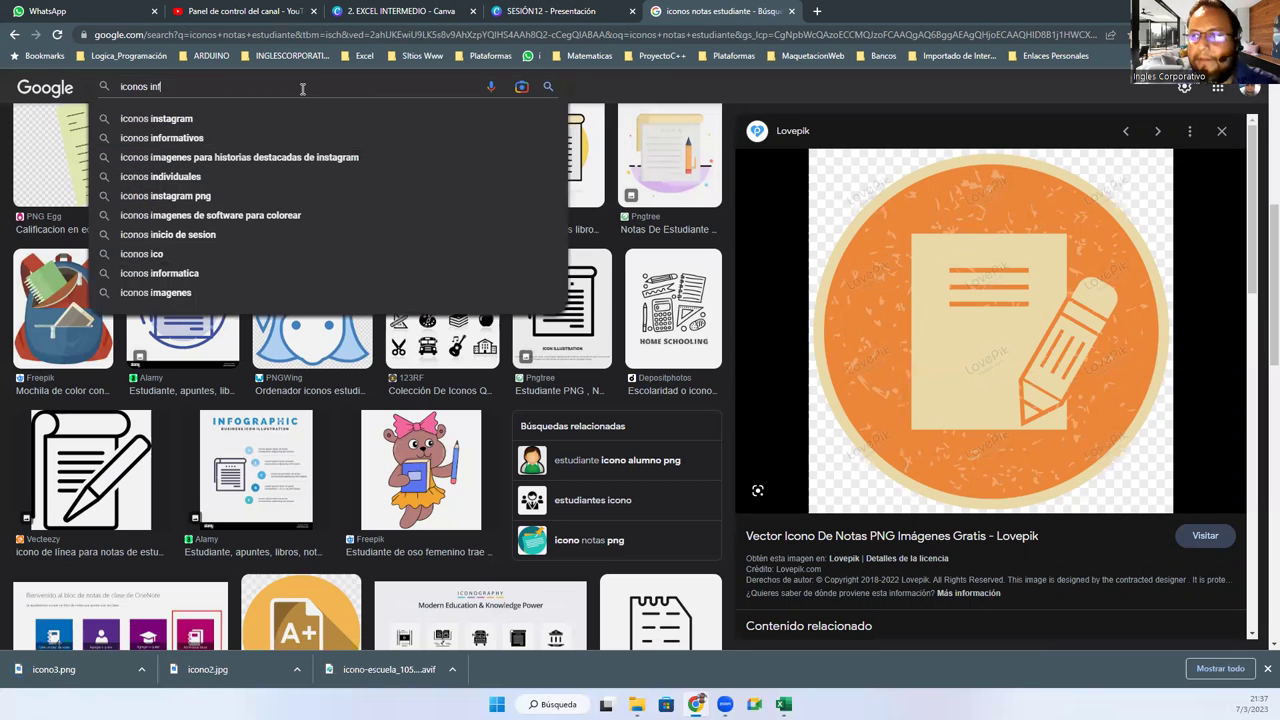
pyautogui.write('orme')
pyautogui.press('Return')
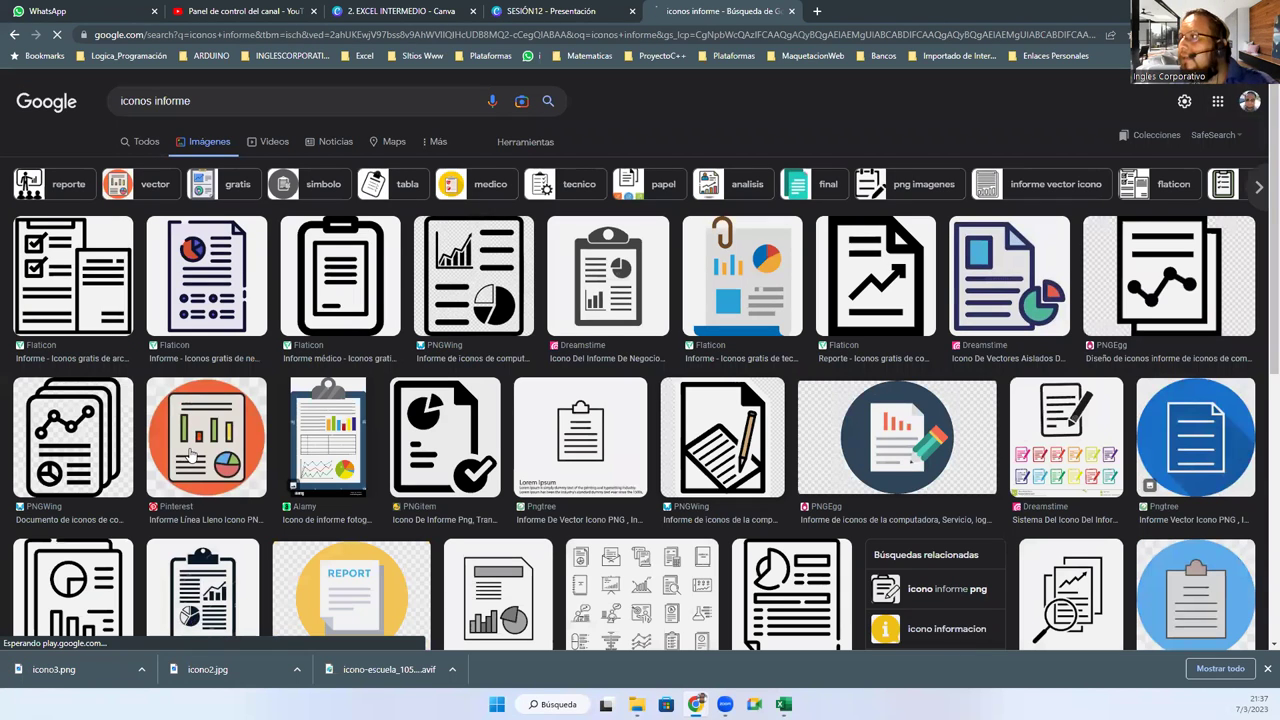
# Save the orange chart report icon as icono4 and return to the Excel workbook.
pyautogui.click(897, 437)
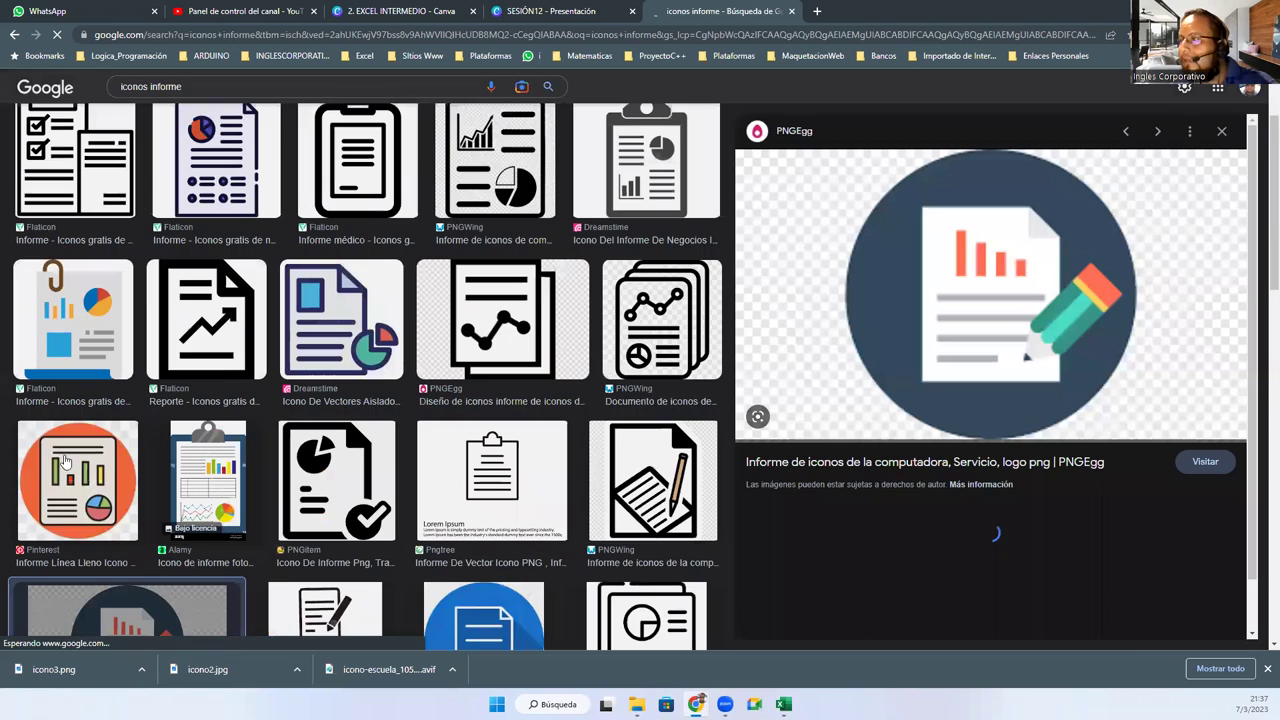
pyautogui.rightClick(1002, 302)
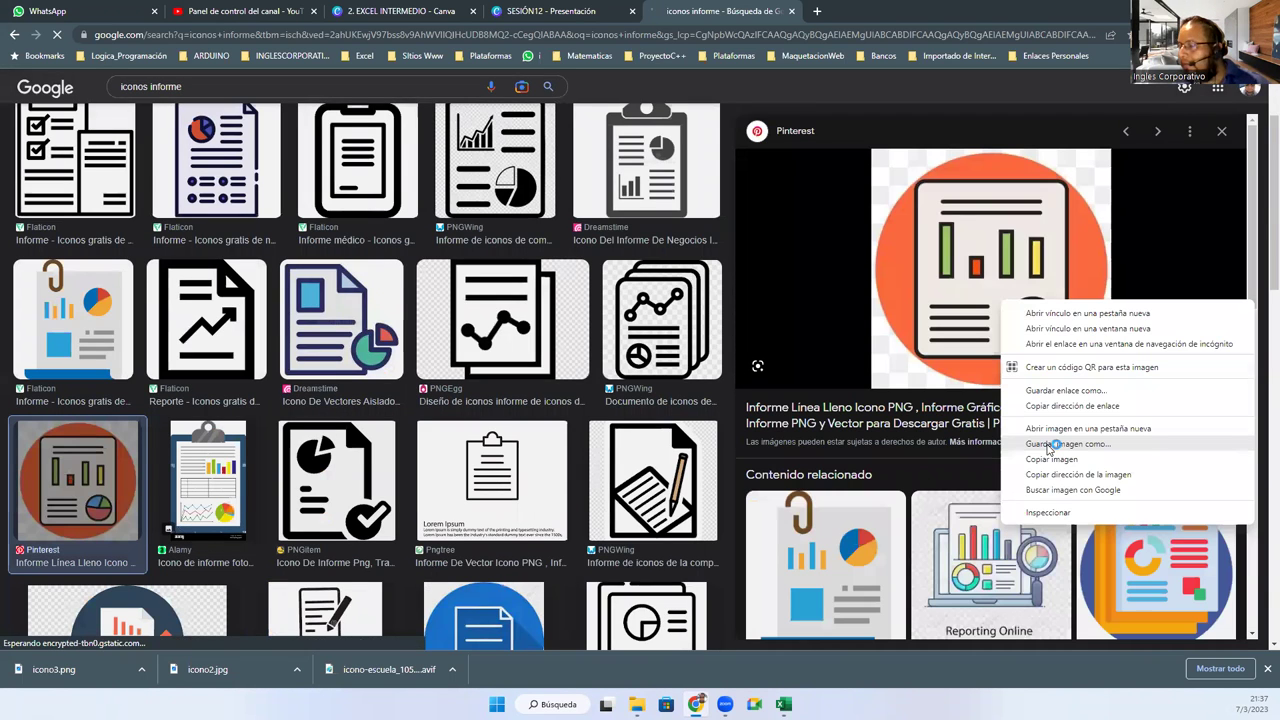
pyautogui.click(954, 450)
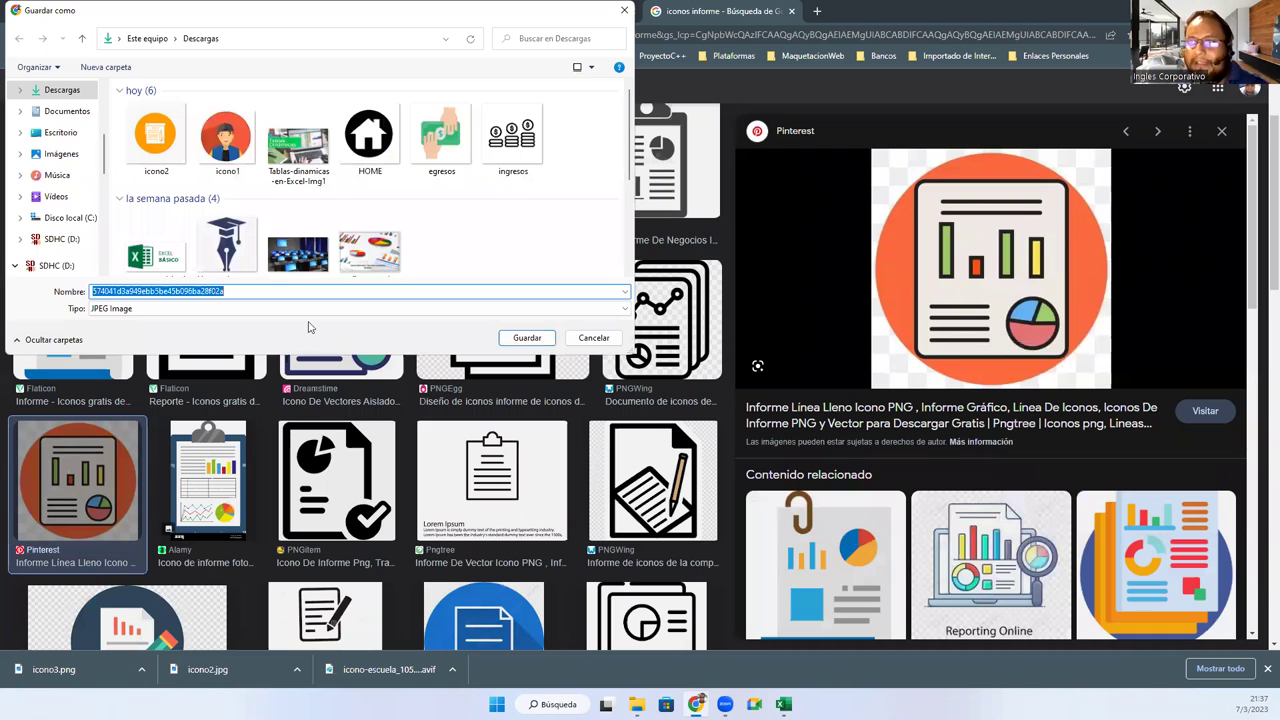
pyautogui.write('icono4')
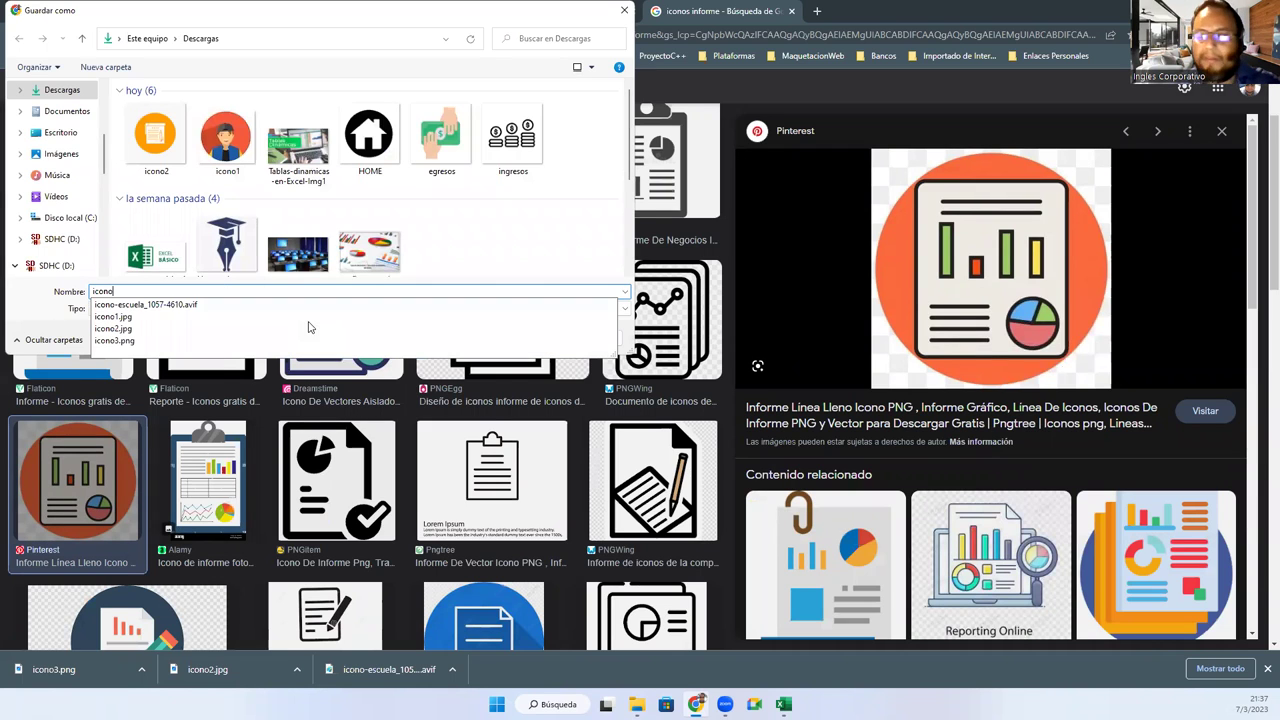
pyautogui.press('Return')
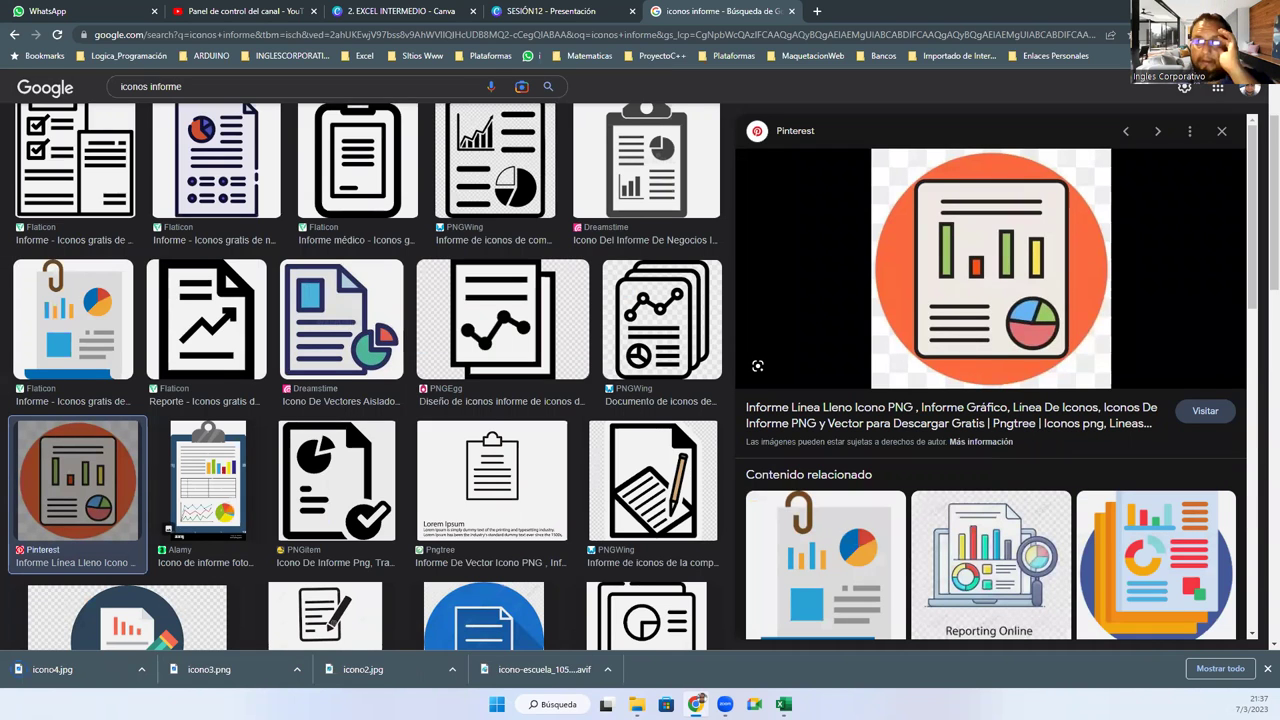
pyautogui.hotkey('alt', 'Tab')
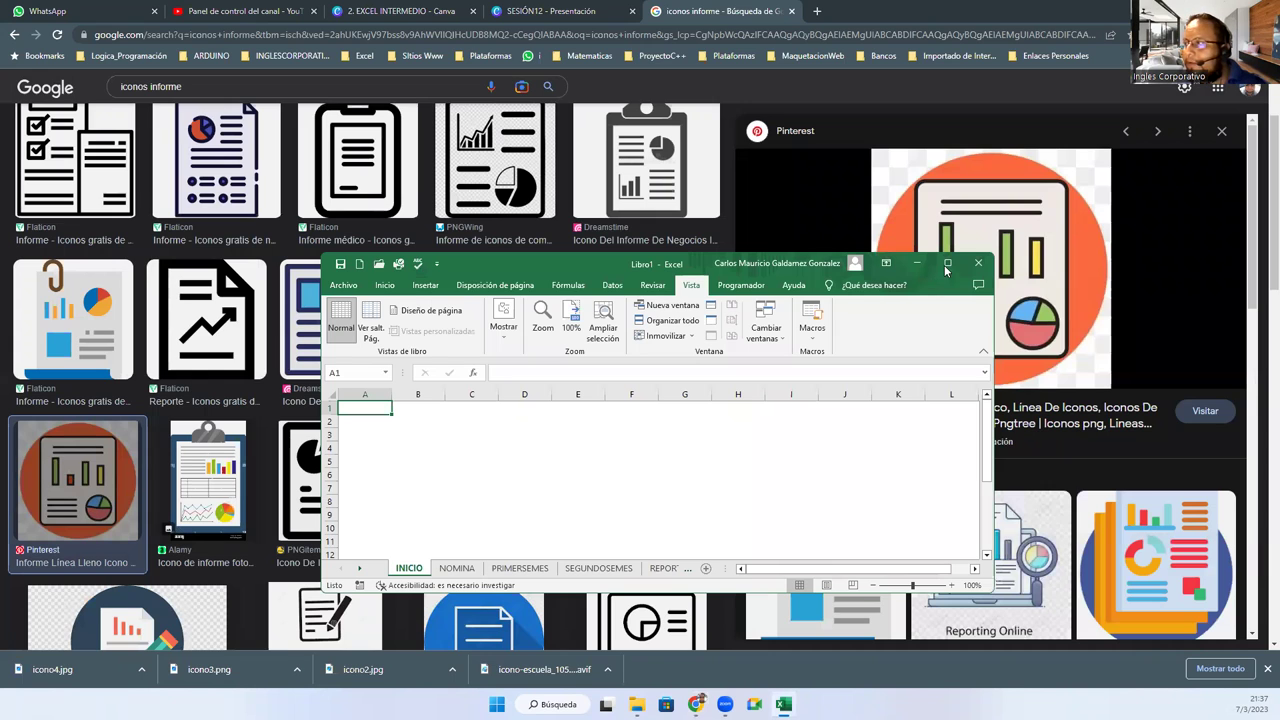
# Draw a rounded rectangle on the INICIO sheet spanning roughly B3 to N35.
pyautogui.press('super+Up')
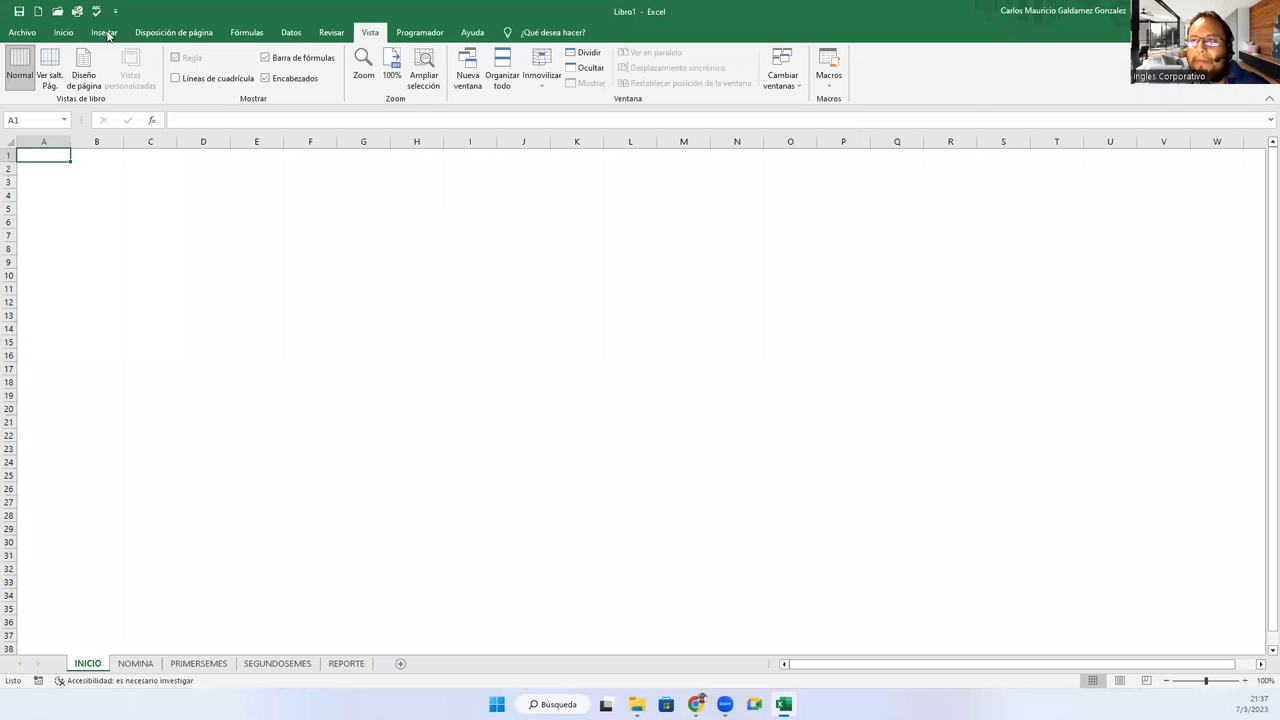
pyautogui.scroll(5, 183, 59)
pyautogui.click(200, 76)
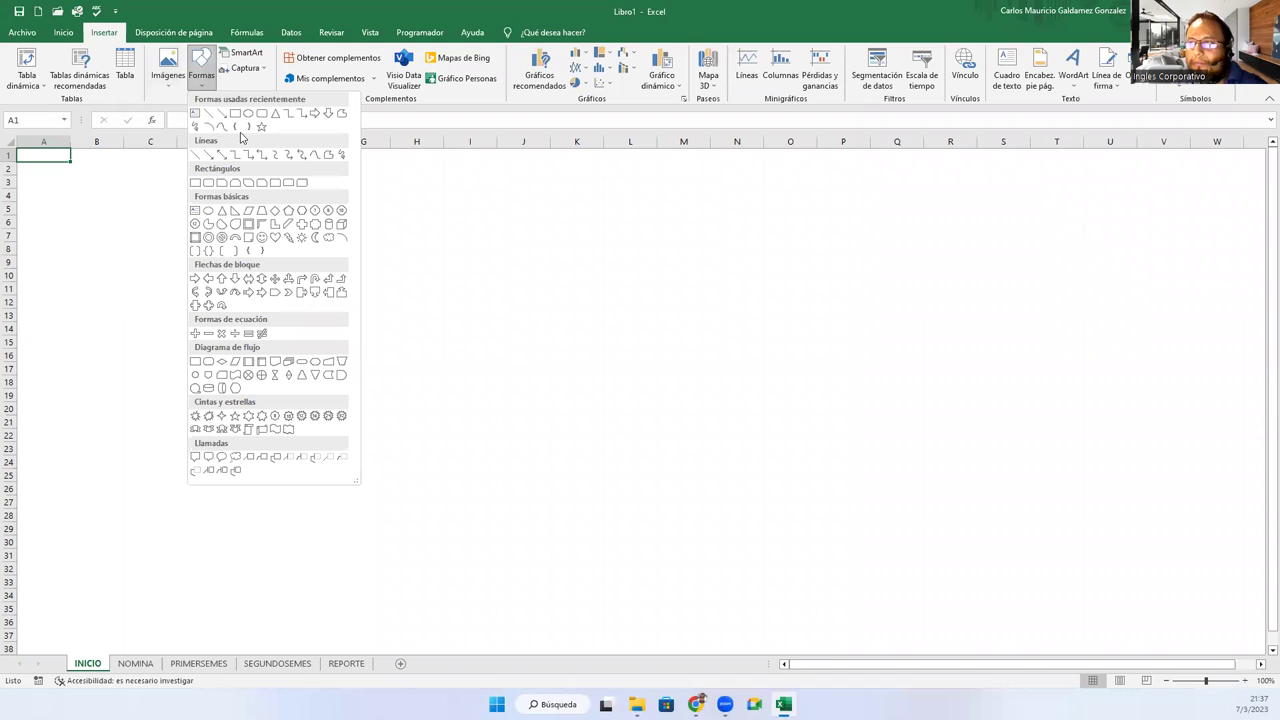
pyautogui.click(209, 184)
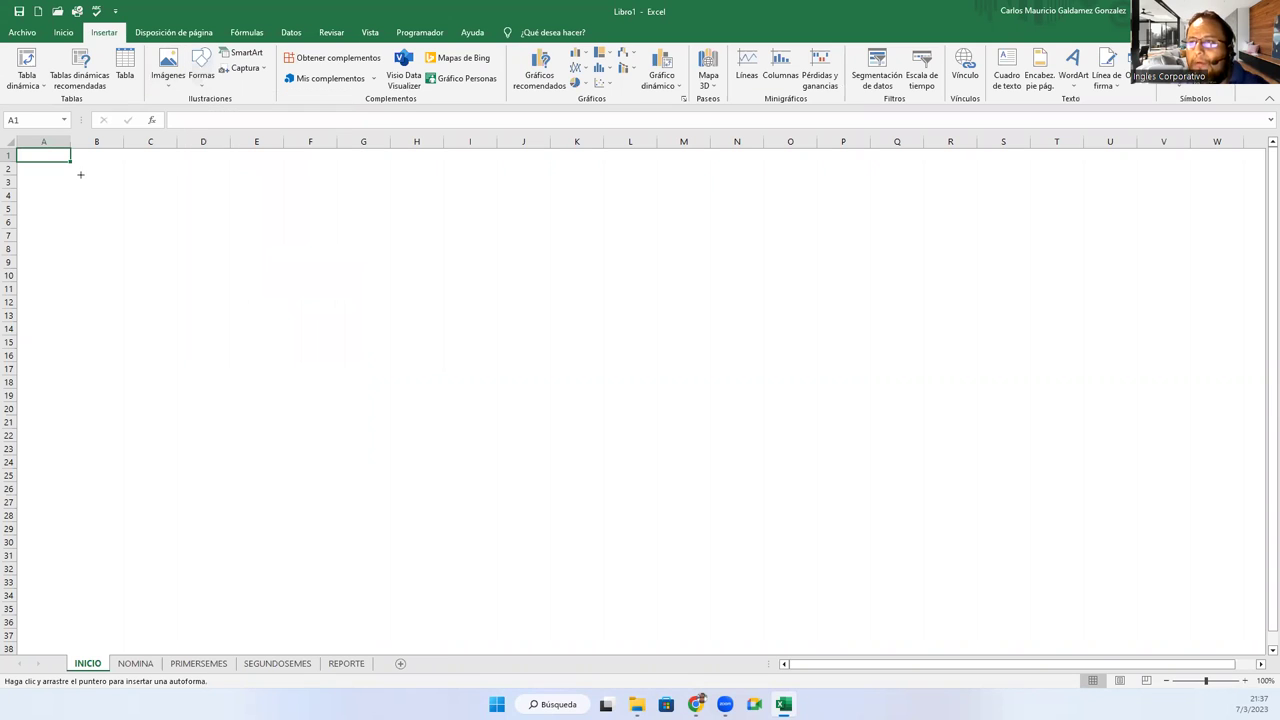
pyautogui.moveTo(80, 174); pyautogui.dragTo(498, 452)
pyautogui.moveTo(786, 610); pyautogui.dragTo(793, 613)
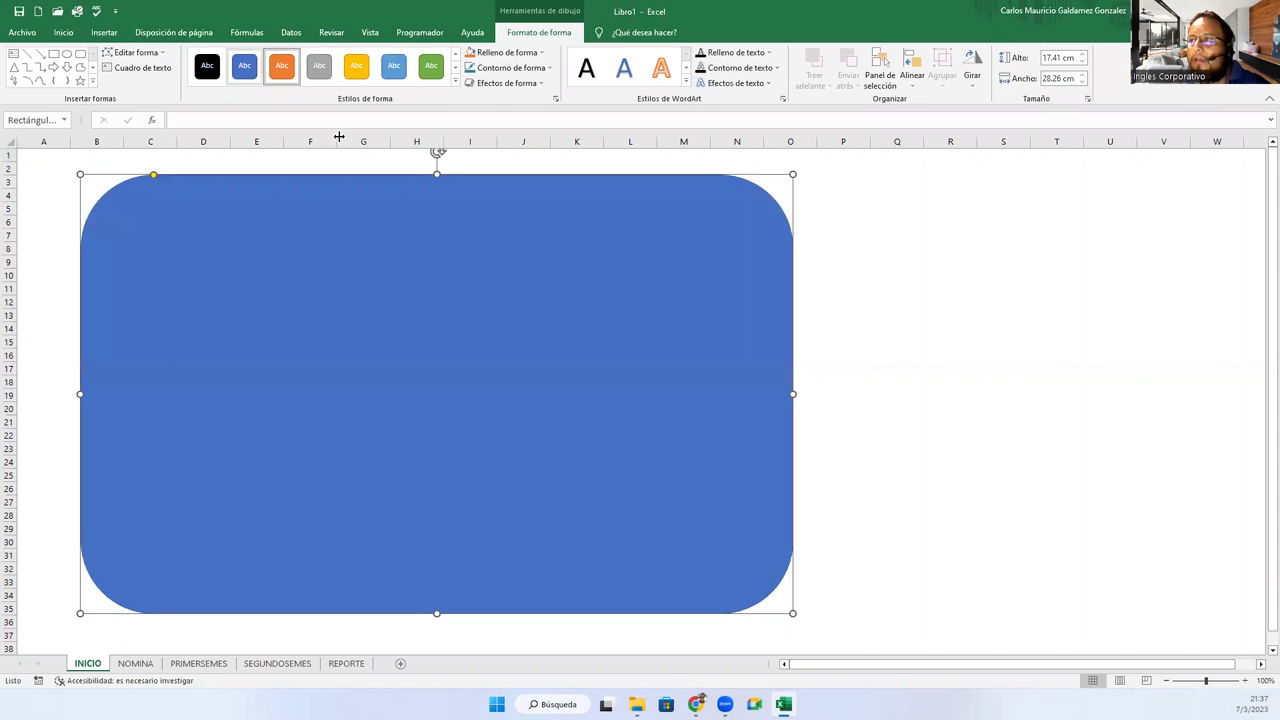
# Fill the rectangle with a dark blue 'from center' radial gradient.
pyautogui.click(507, 52)
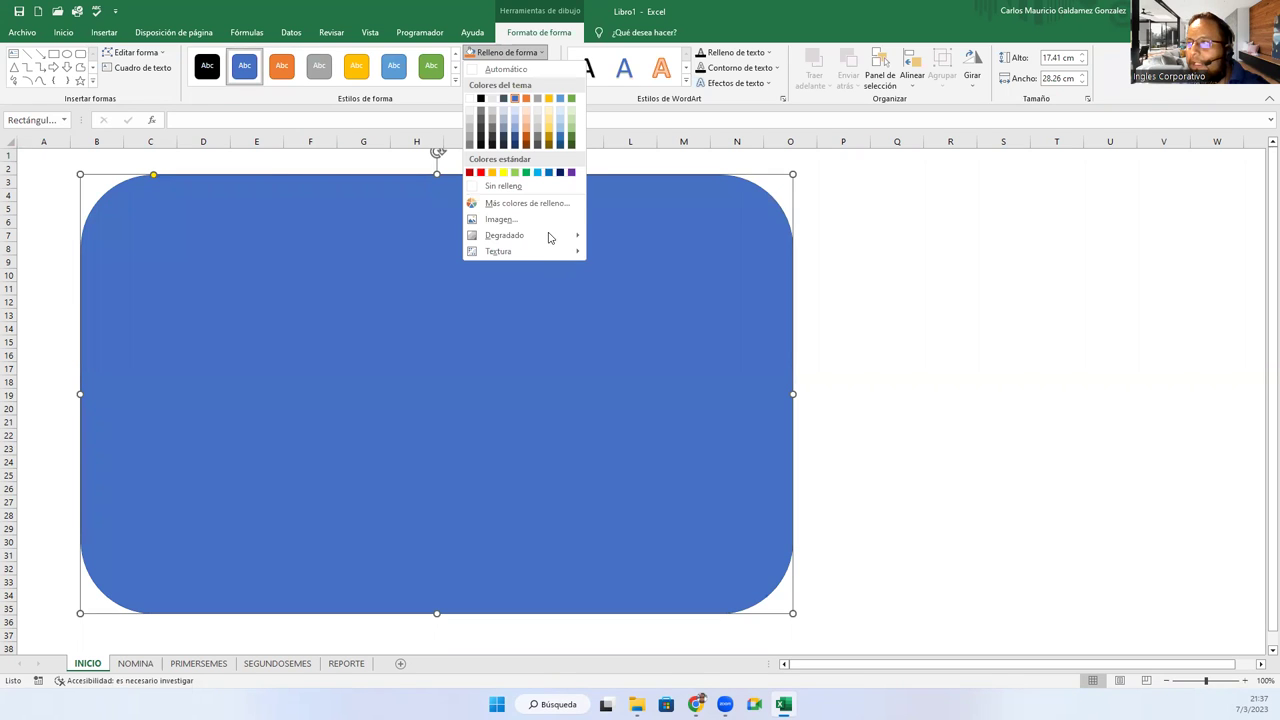
pyautogui.moveTo(558, 238)
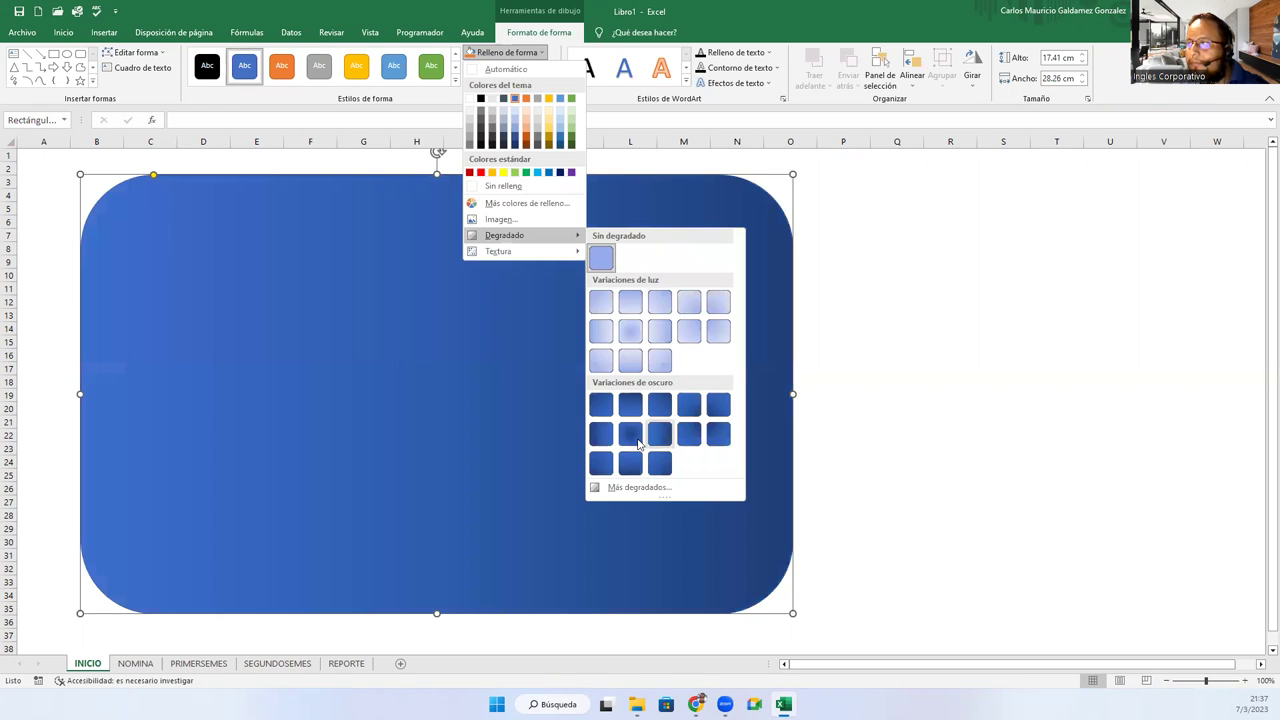
pyautogui.click(623, 431)
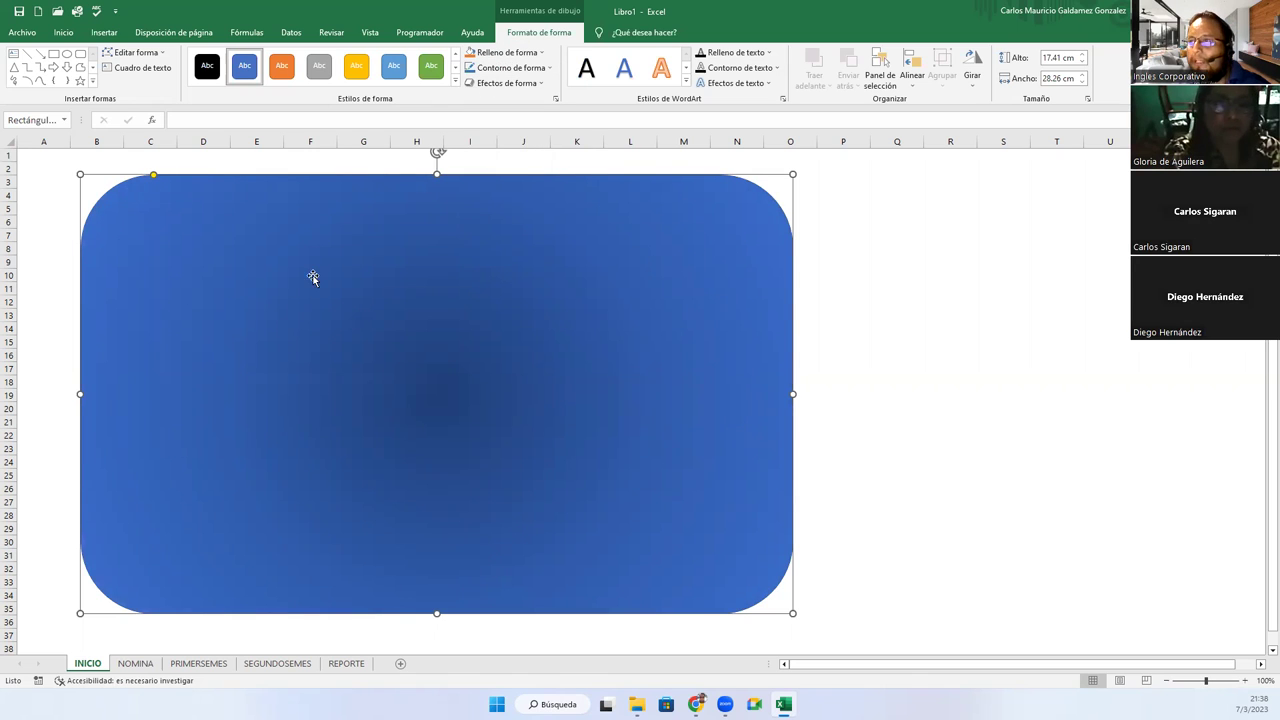
pyautogui.click(63, 32)
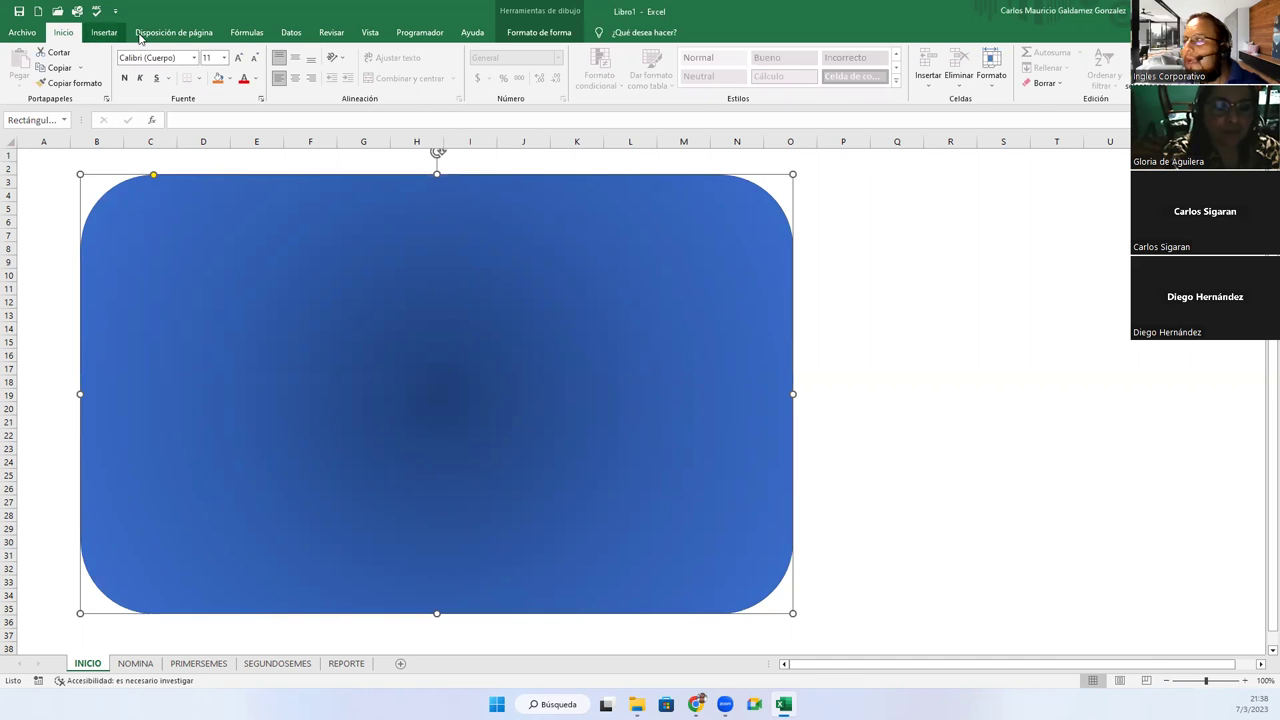
# Add WordArt 'Opciones de Menú' and top-align it with the blue rounded rectangle.
pyautogui.click(104, 32)
pyautogui.click(1073, 70)
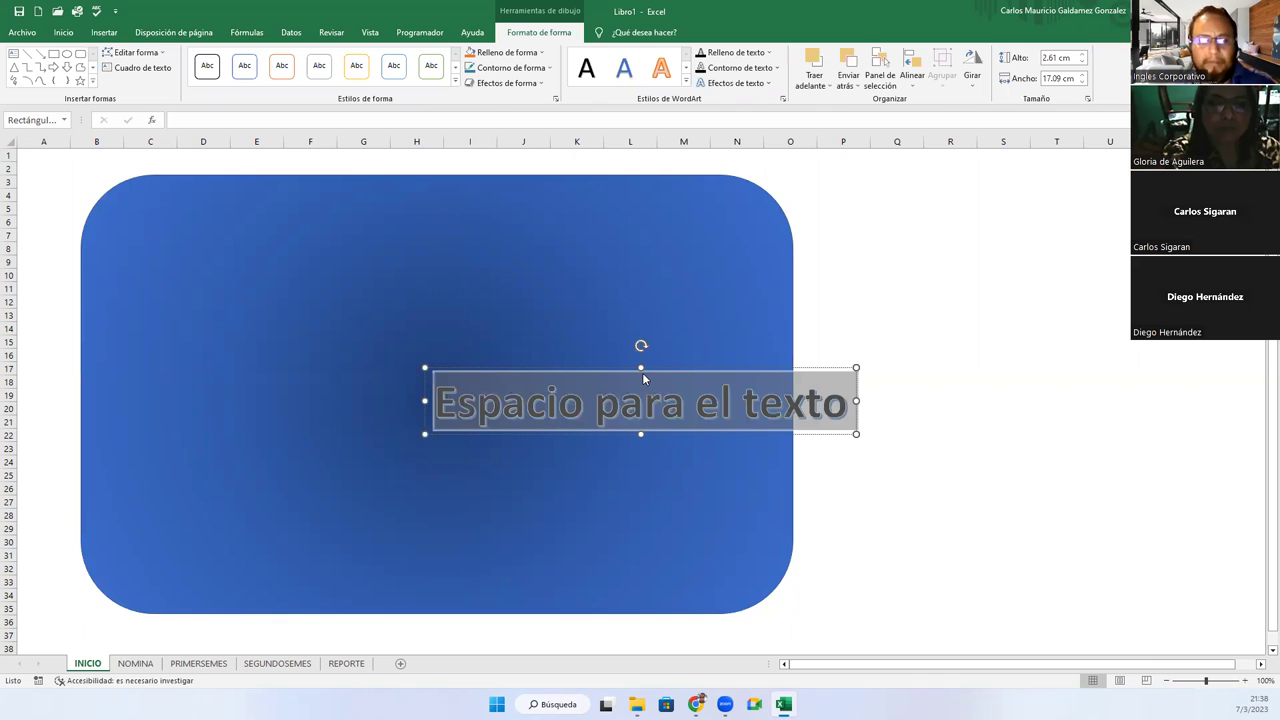
pyautogui.write('Op')
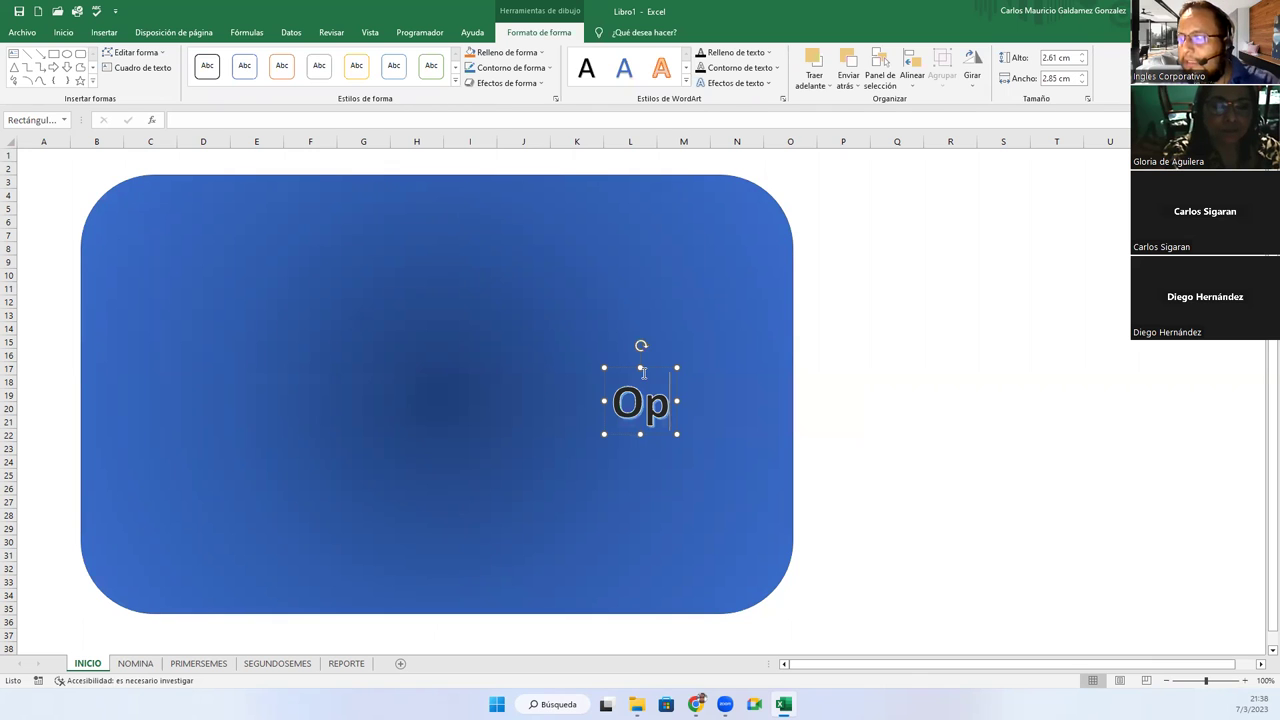
pyautogui.write('ciones de ')
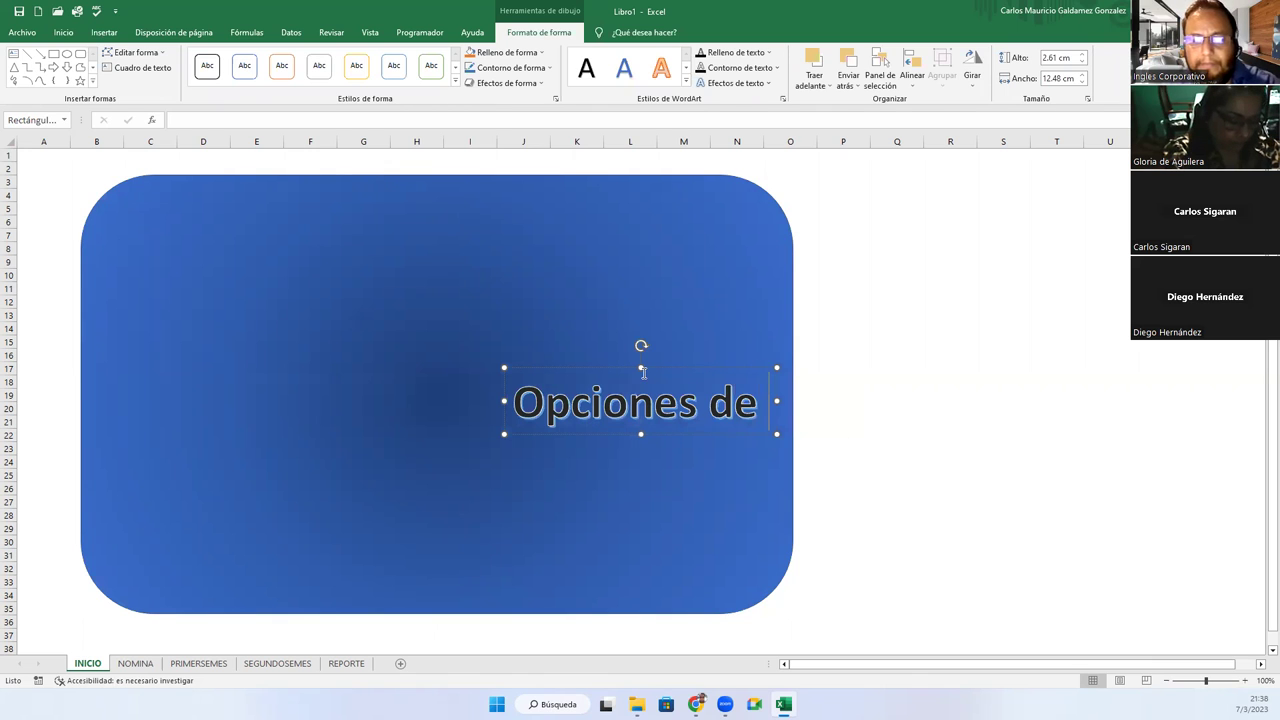
pyautogui.write('Menú')
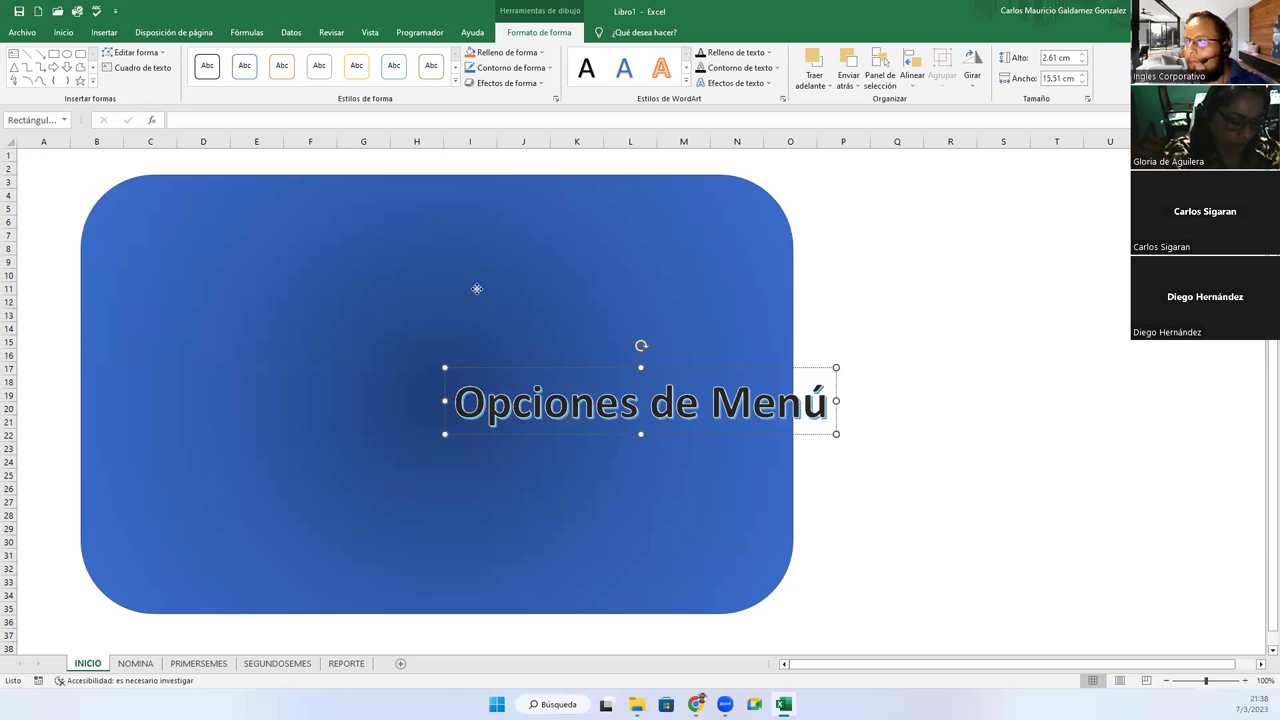
pyautogui.moveTo(644, 405); pyautogui.dragTo(438, 230)
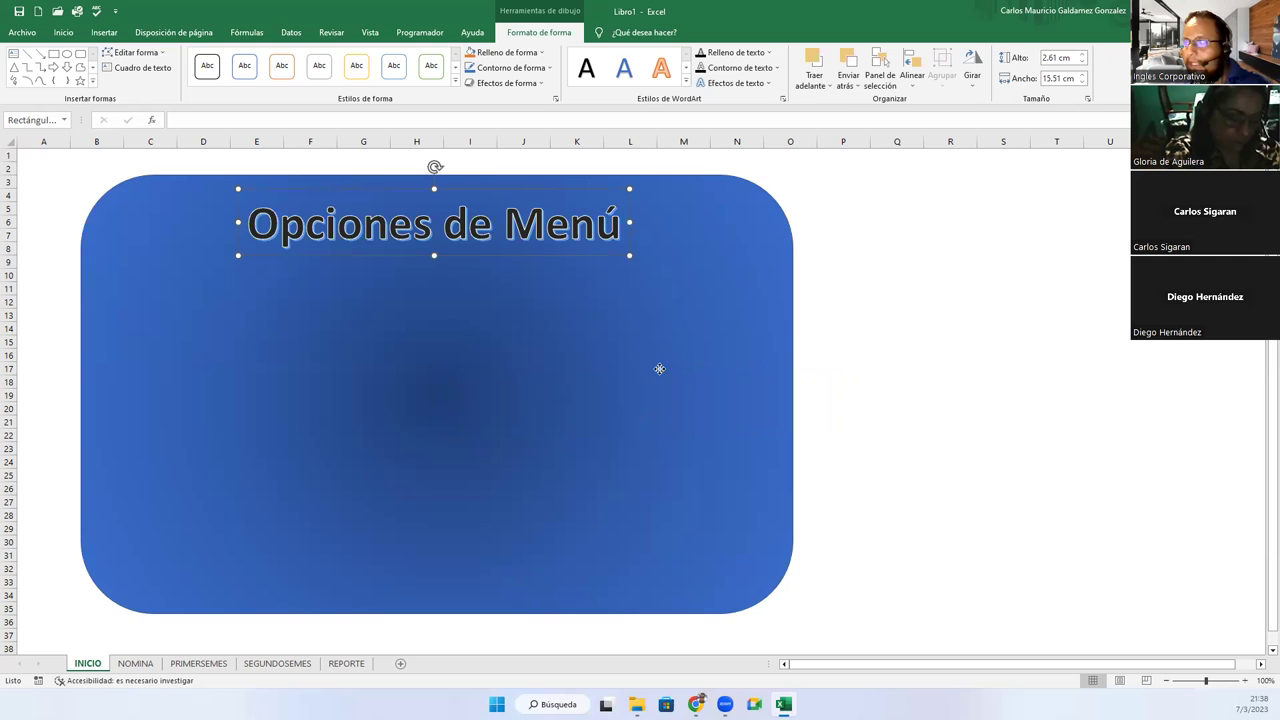
pyautogui.keyDown('shift'); pyautogui.click(709, 334); pyautogui.keyUp('shift')
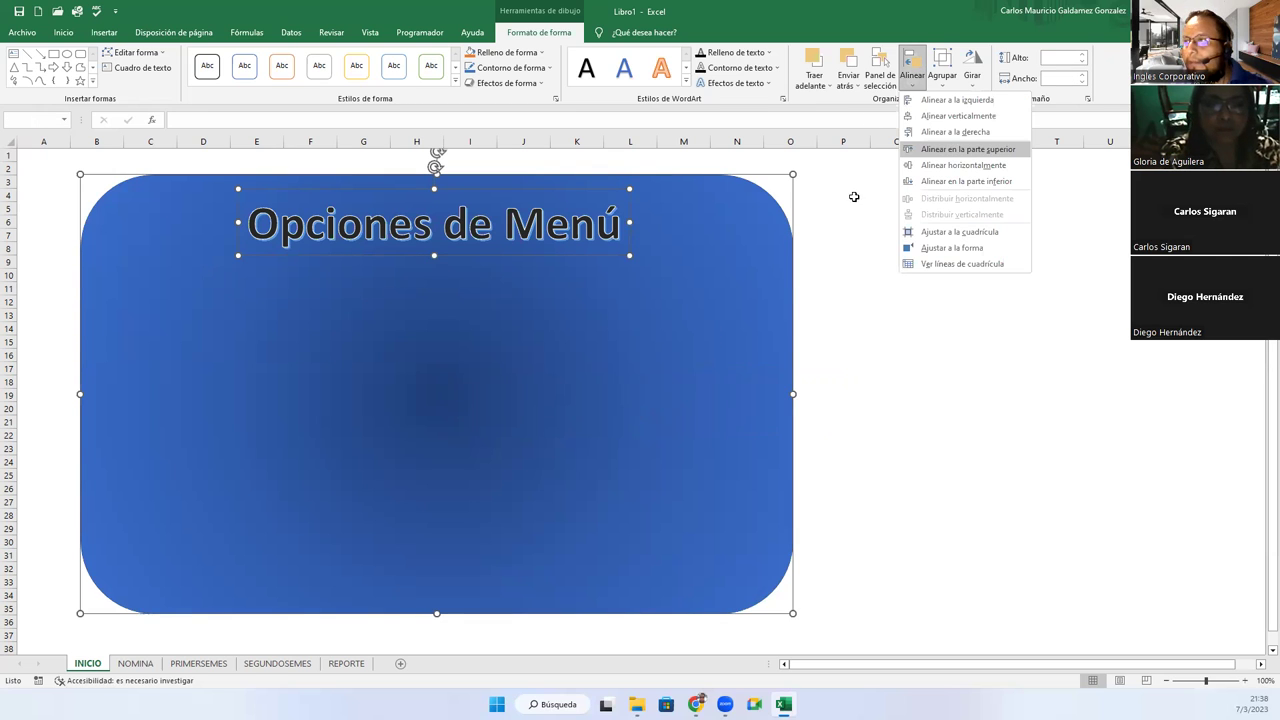
pyautogui.click(832, 301)
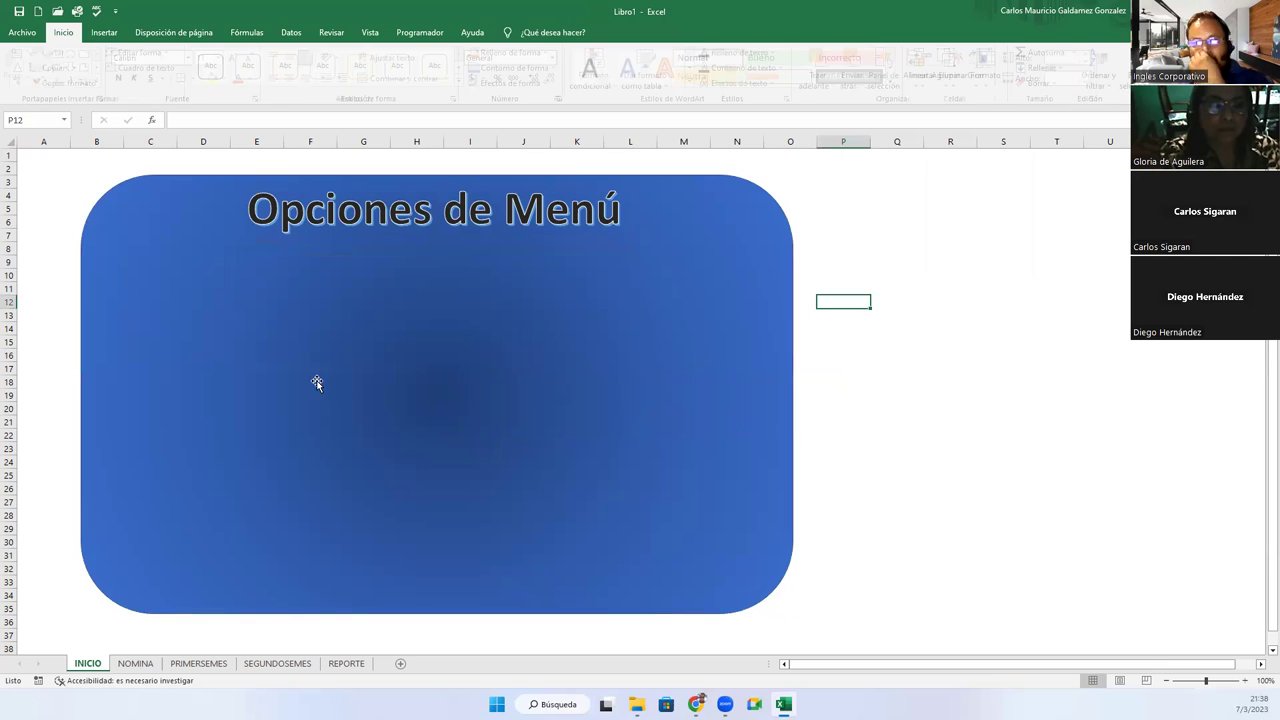
pyautogui.click(317, 384)
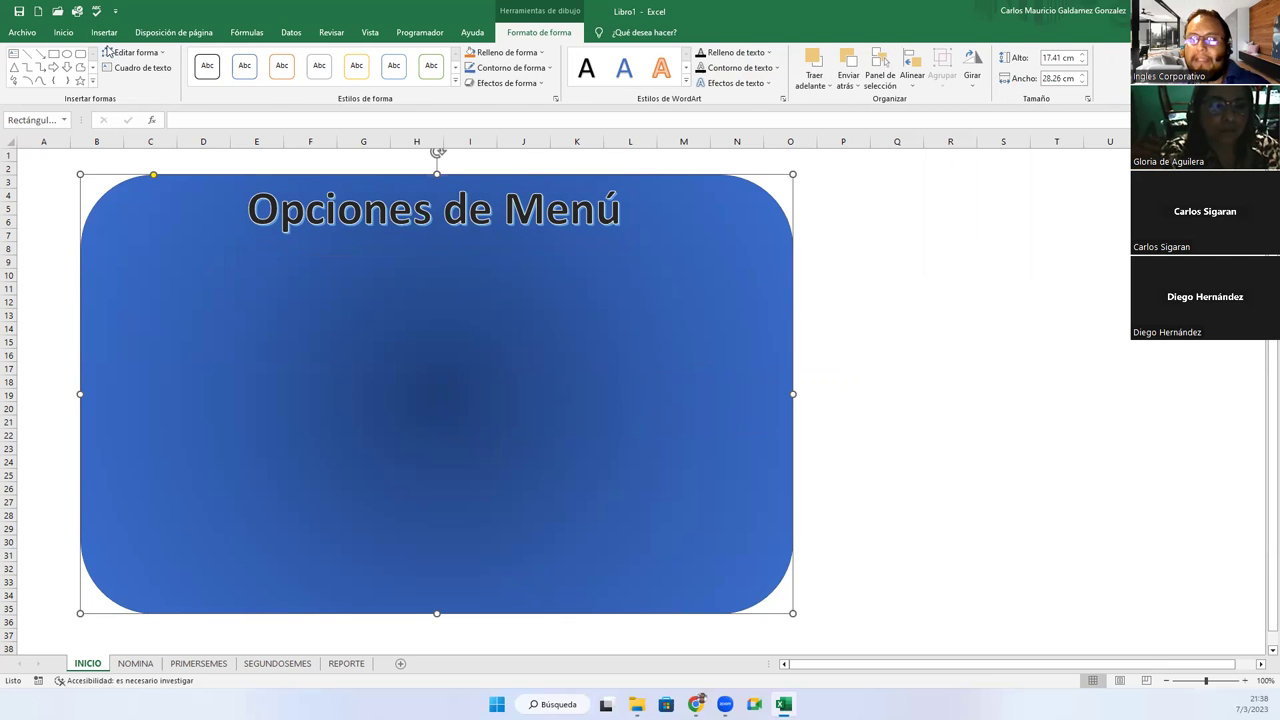
pyautogui.press('Escape')
pyautogui.hotkey('alt', 'b')
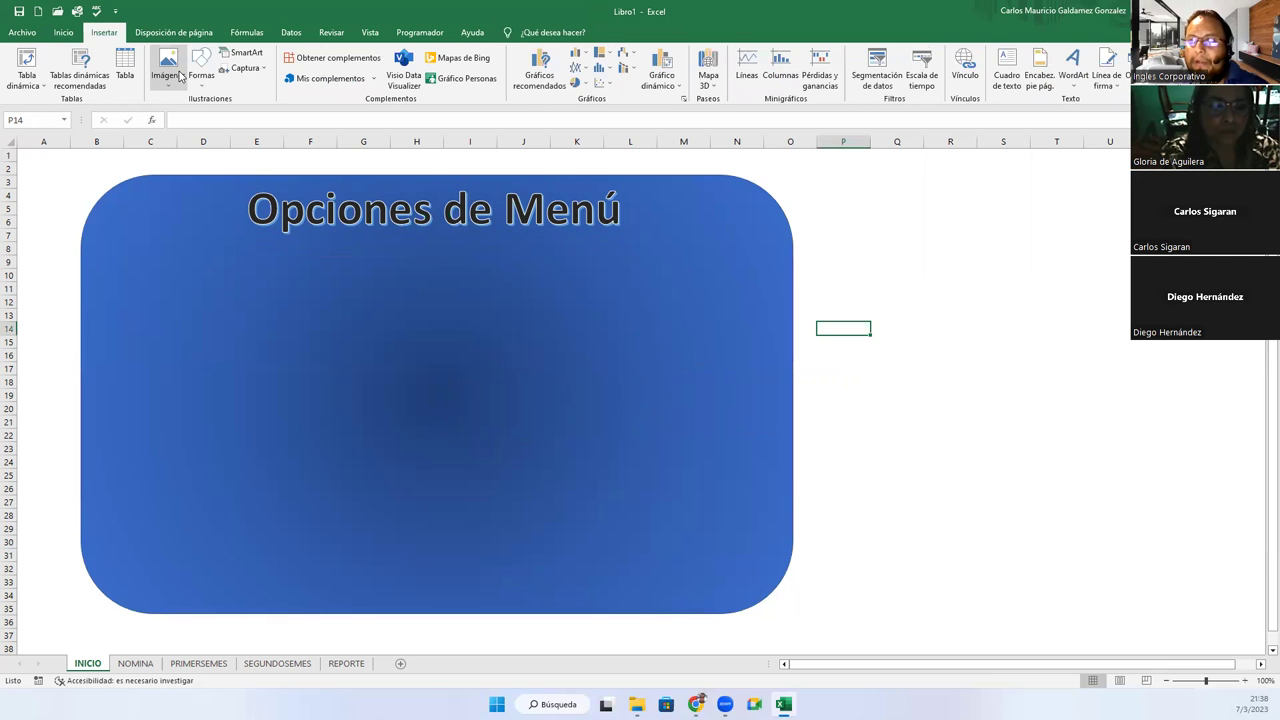
# Insert the pictures icono1 through icono4 from the Descargas folder.
pyautogui.click(168, 70)
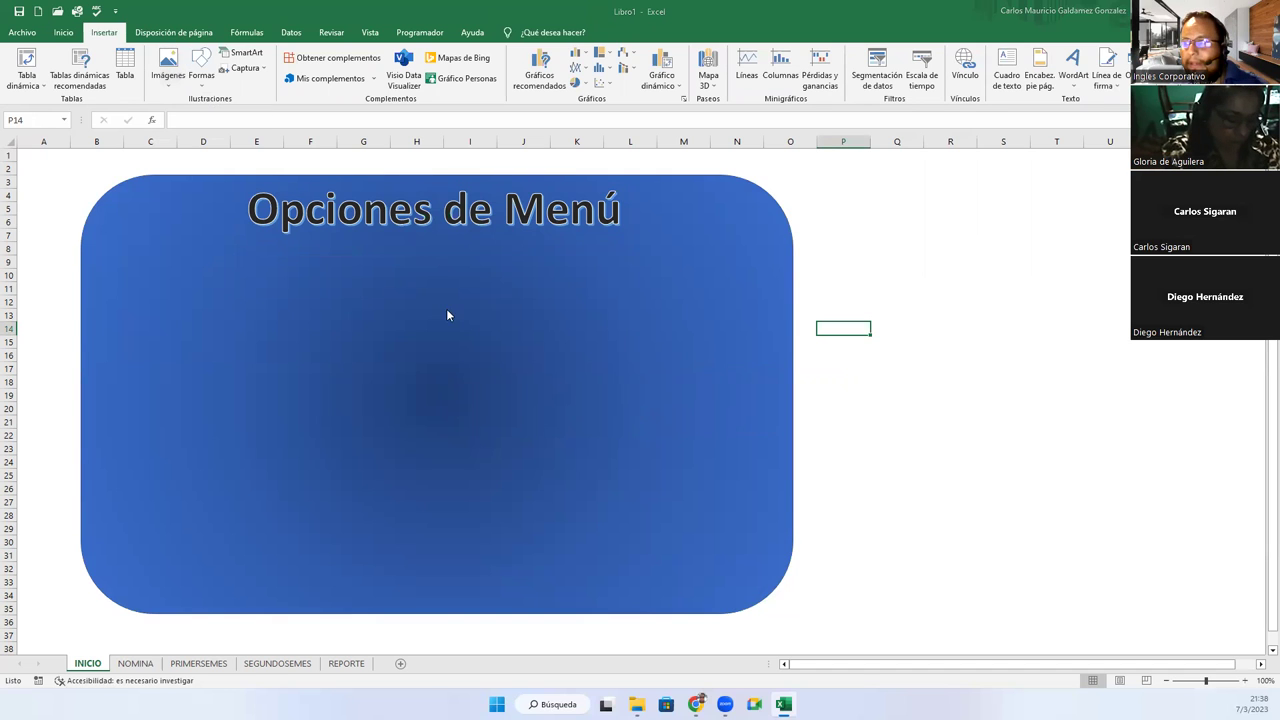
pyautogui.click(50, 92)
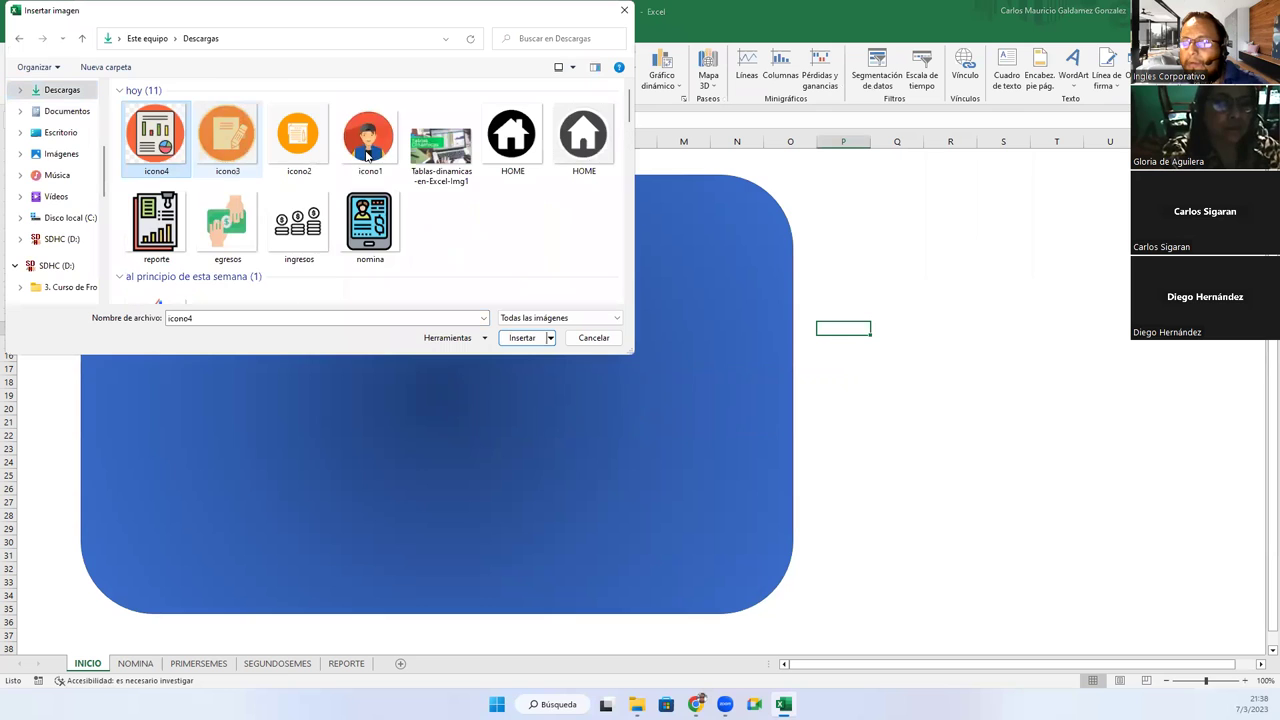
pyautogui.hotkey('shift', 'Right')
pyautogui.hotkey('shift', 'Right')
pyautogui.hotkey('shift', 'Right')
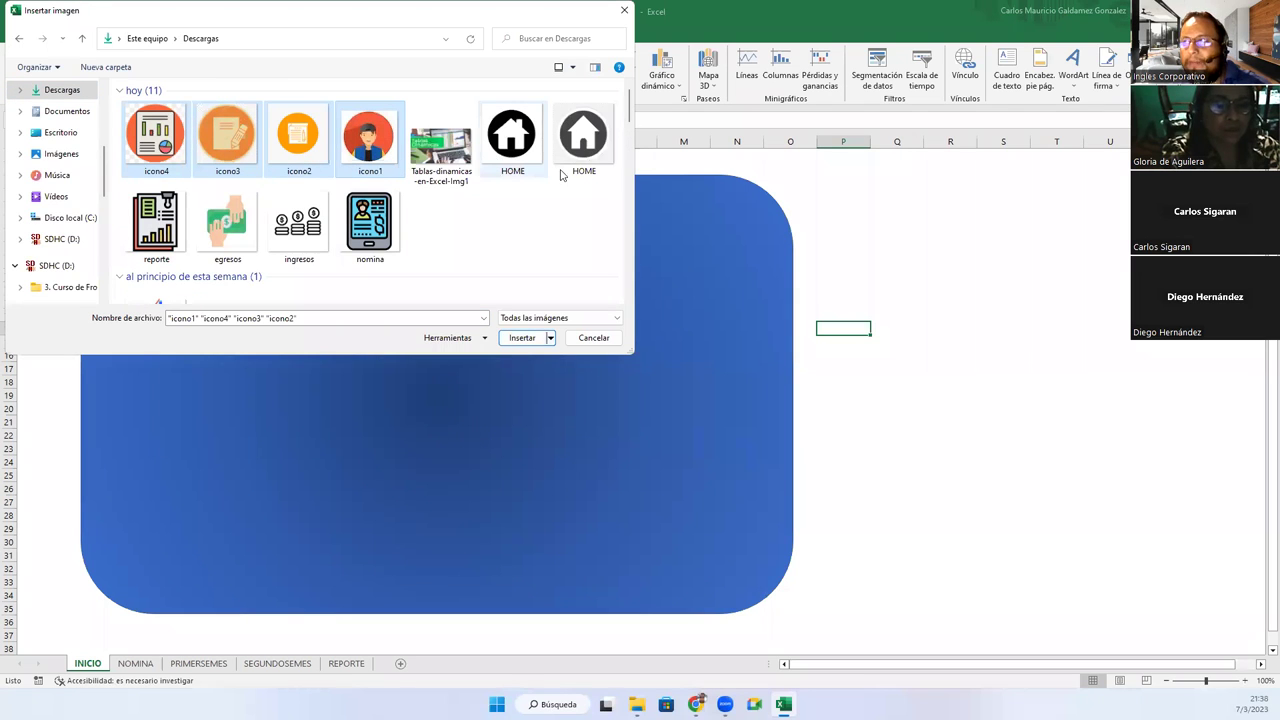
pyautogui.click(508, 340)
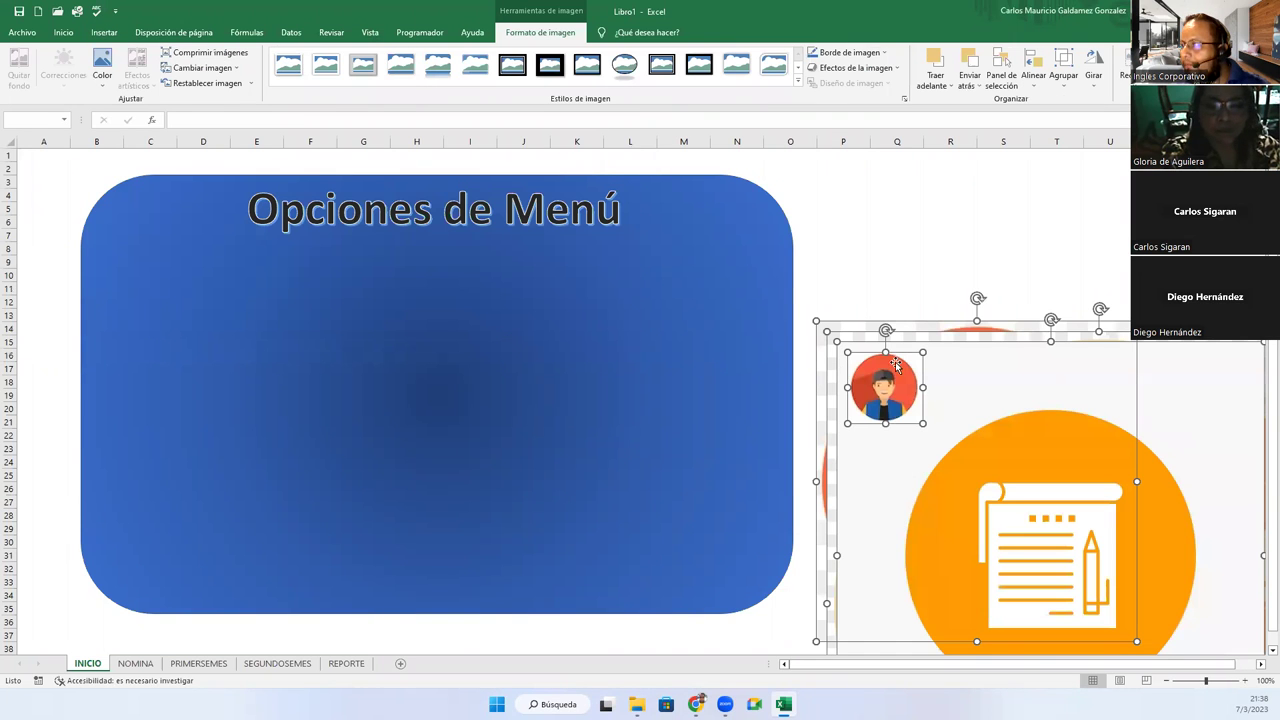
# Move the person icon beside the panel and the orange document icon onto it.
pyautogui.click(890, 270)
pyautogui.moveTo(884, 387); pyautogui.dragTo(880, 225)
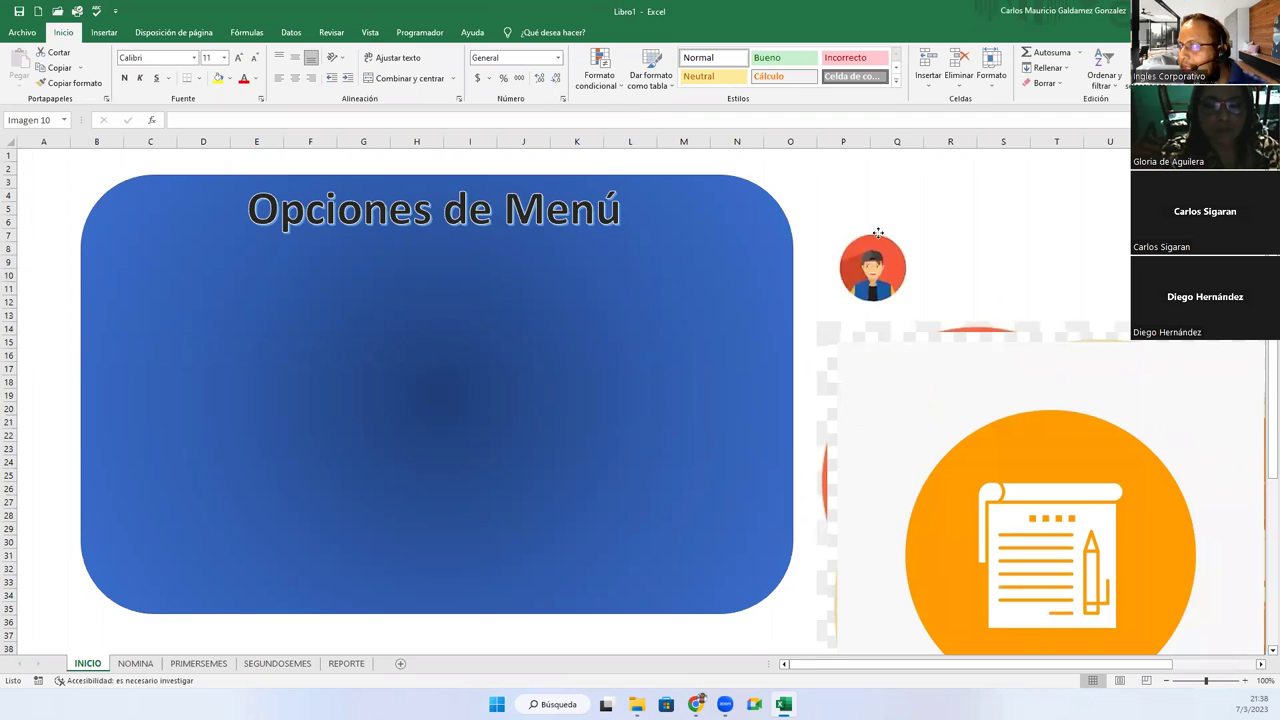
pyautogui.moveTo(652, 379); pyautogui.dragTo(608, 371)
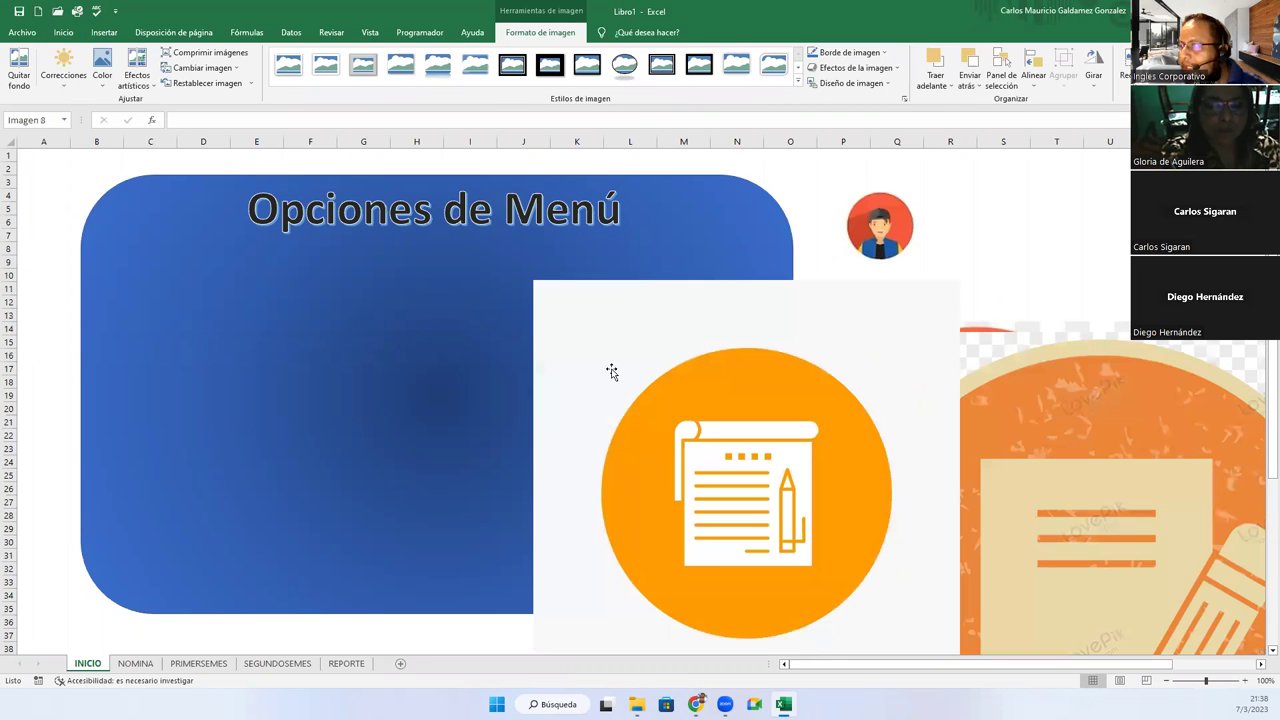
pyautogui.moveTo(669, 423)
pyautogui.mouseDown()
pyautogui.moveTo(623, 354)
pyautogui.moveTo(647, 329)
pyautogui.mouseUp()
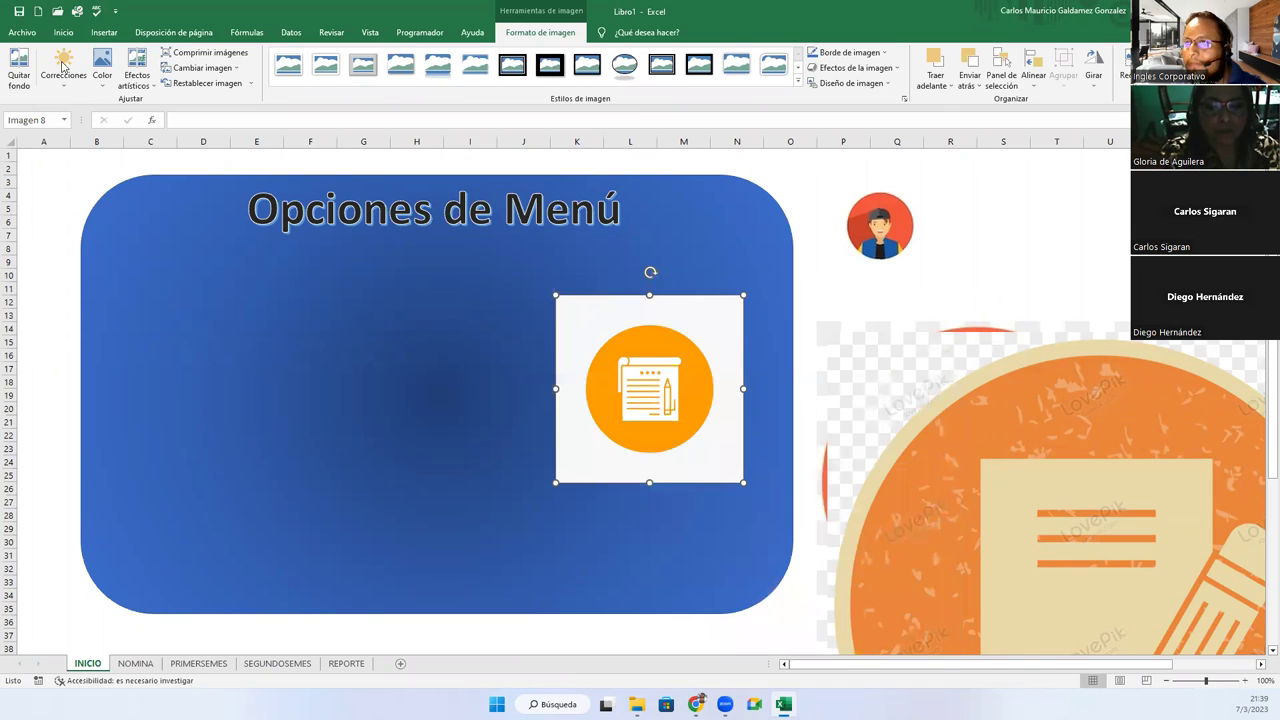
# Remove the orange document icon's white background, marking the note drawing to keep.
pyautogui.click(22, 66)
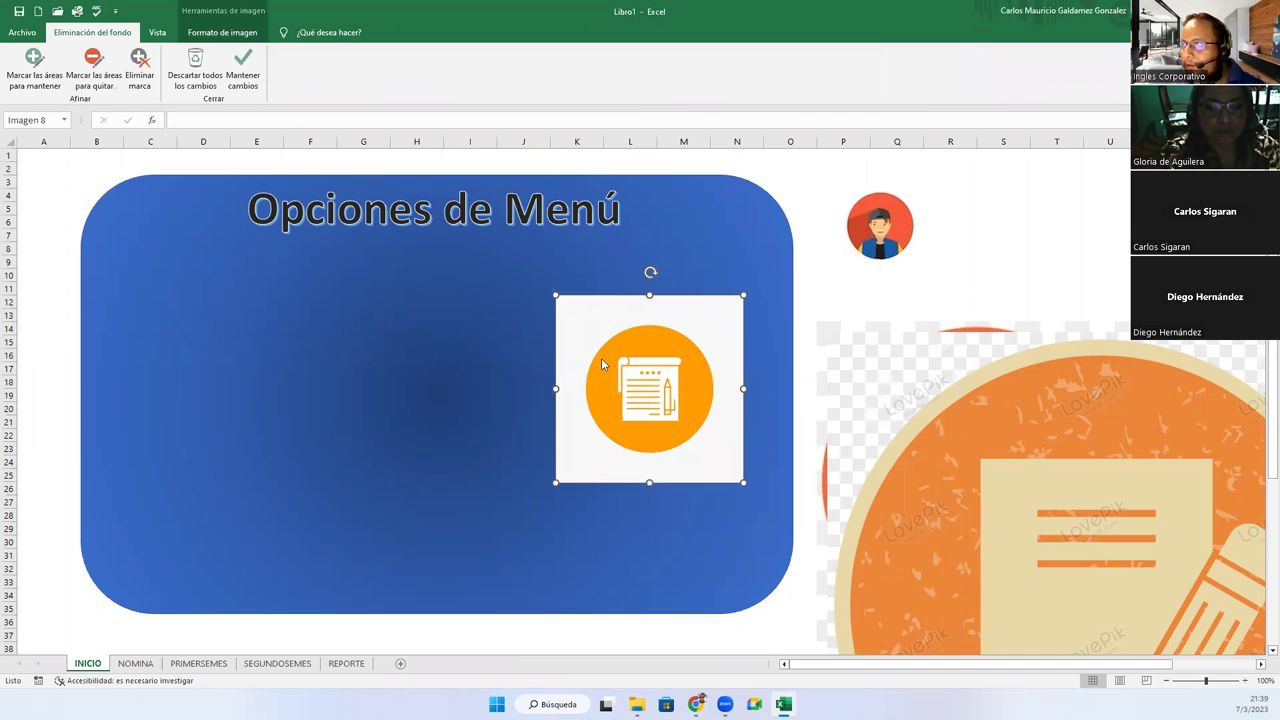
pyautogui.click(33, 66)
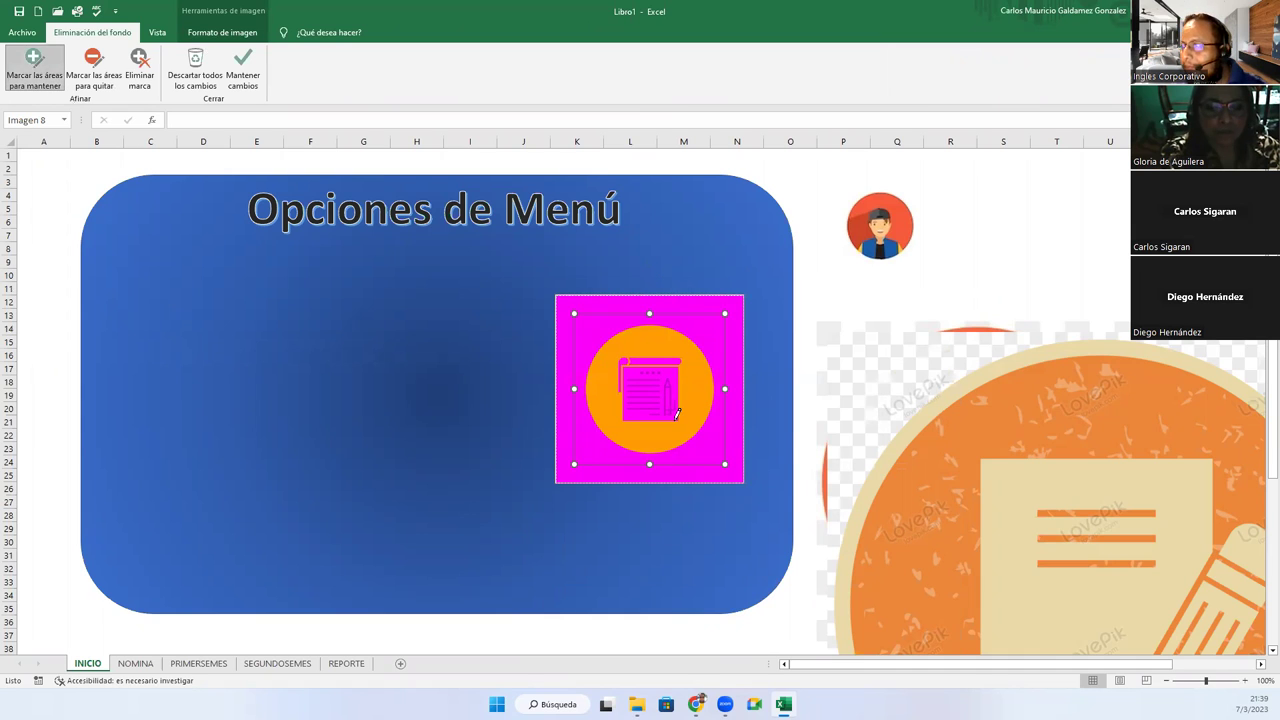
pyautogui.moveTo(676, 415); pyautogui.dragTo(623, 362)
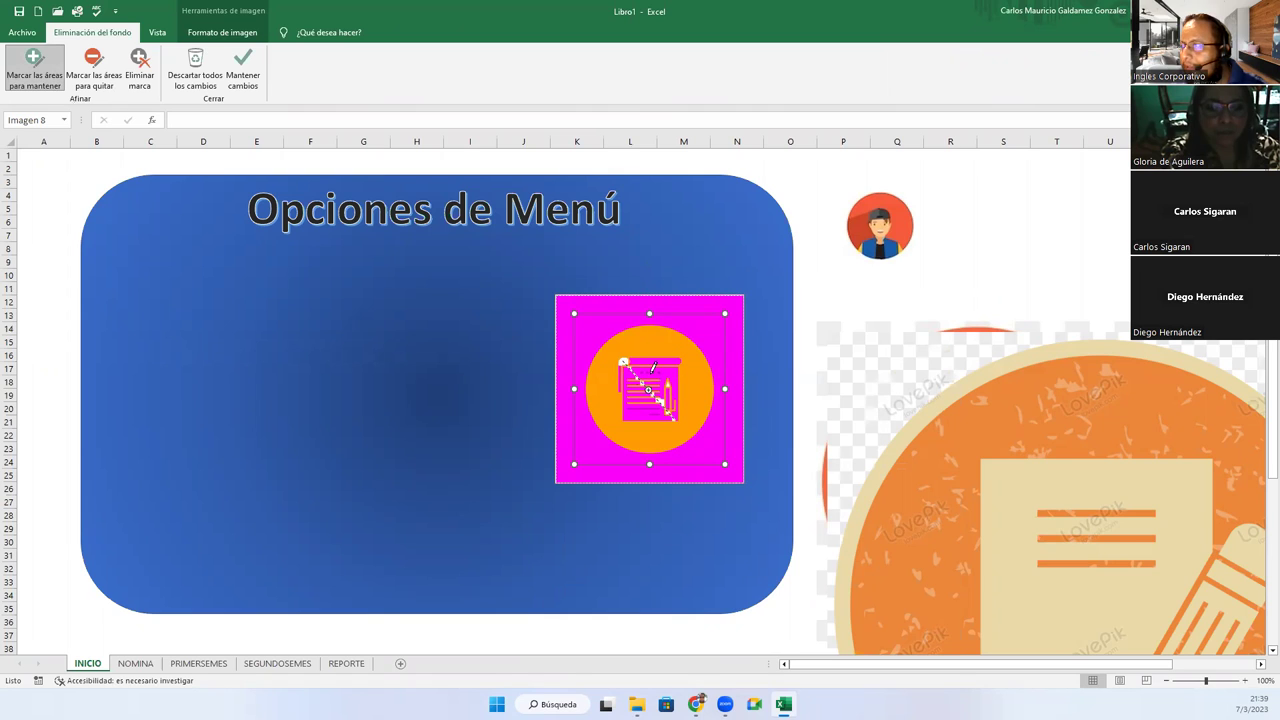
pyautogui.moveTo(665, 370)
pyautogui.mouseDown()
pyautogui.moveTo(643, 383)
pyautogui.moveTo(663, 359)
pyautogui.moveTo(653, 369)
pyautogui.moveTo(671, 376)
pyautogui.moveTo(674, 350)
pyautogui.moveTo(678, 362)
pyautogui.mouseUp()
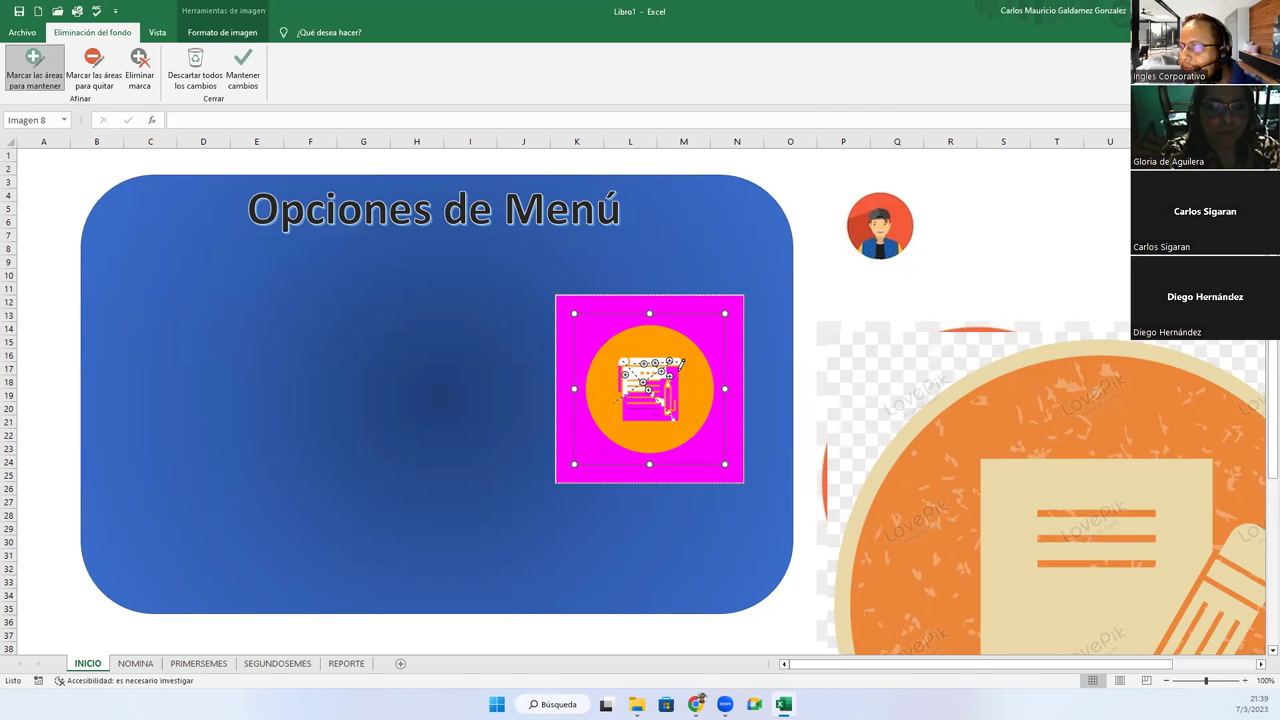
pyautogui.moveTo(666, 413)
pyautogui.mouseDown()
pyautogui.moveTo(674, 398)
pyautogui.moveTo(667, 413)
pyautogui.moveTo(630, 405)
pyautogui.moveTo(666, 398)
pyautogui.mouseUp()
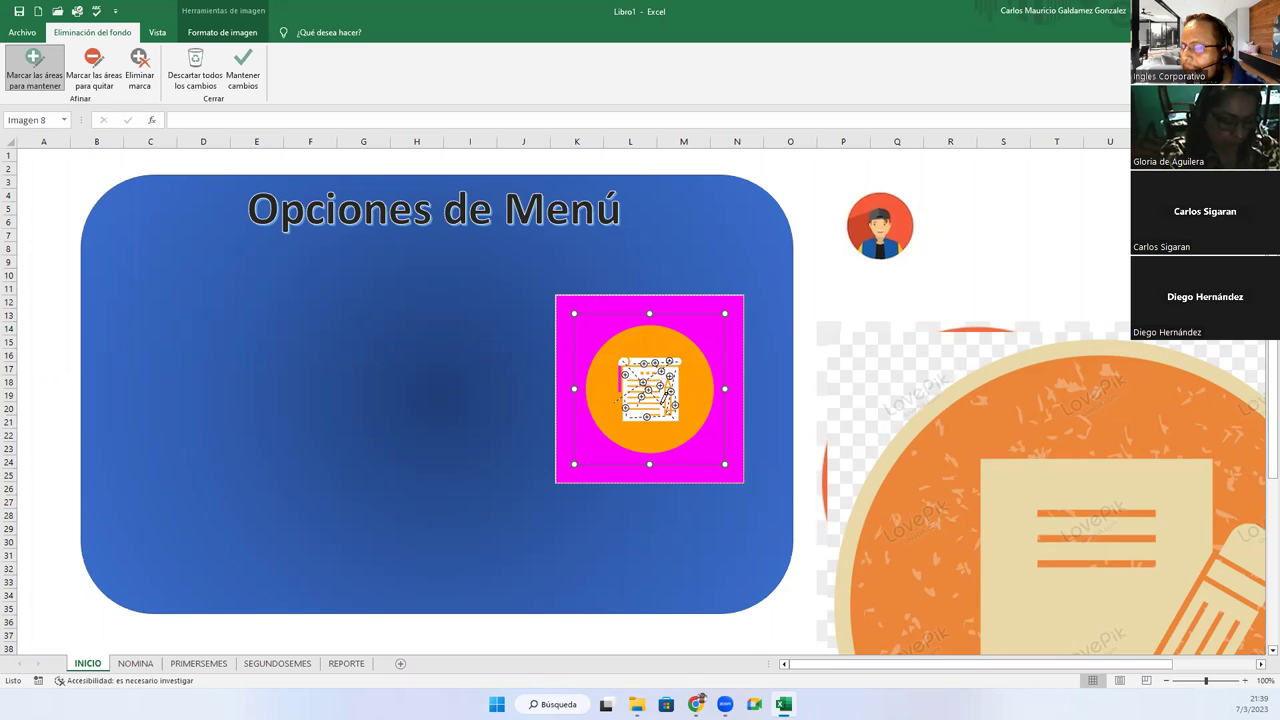
pyautogui.click(241, 80)
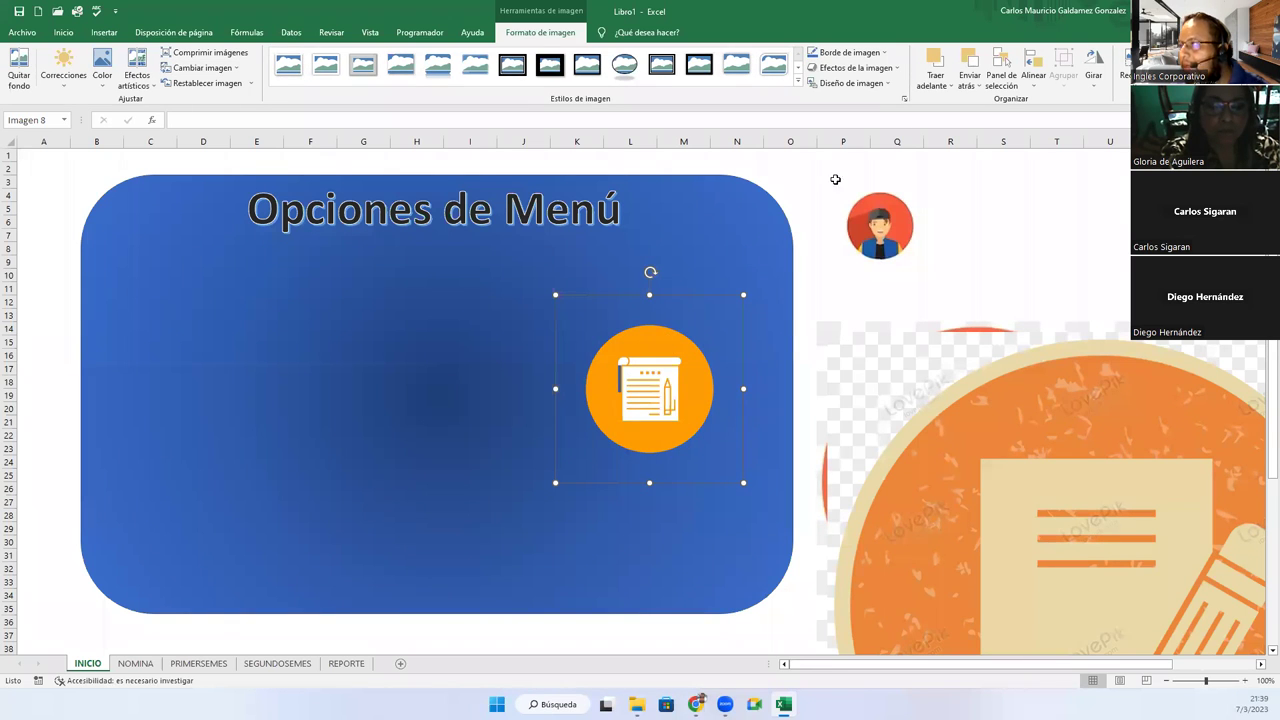
# Crop the orange icon tightly around its circle and shrink it slightly.
pyautogui.click(1126, 70)
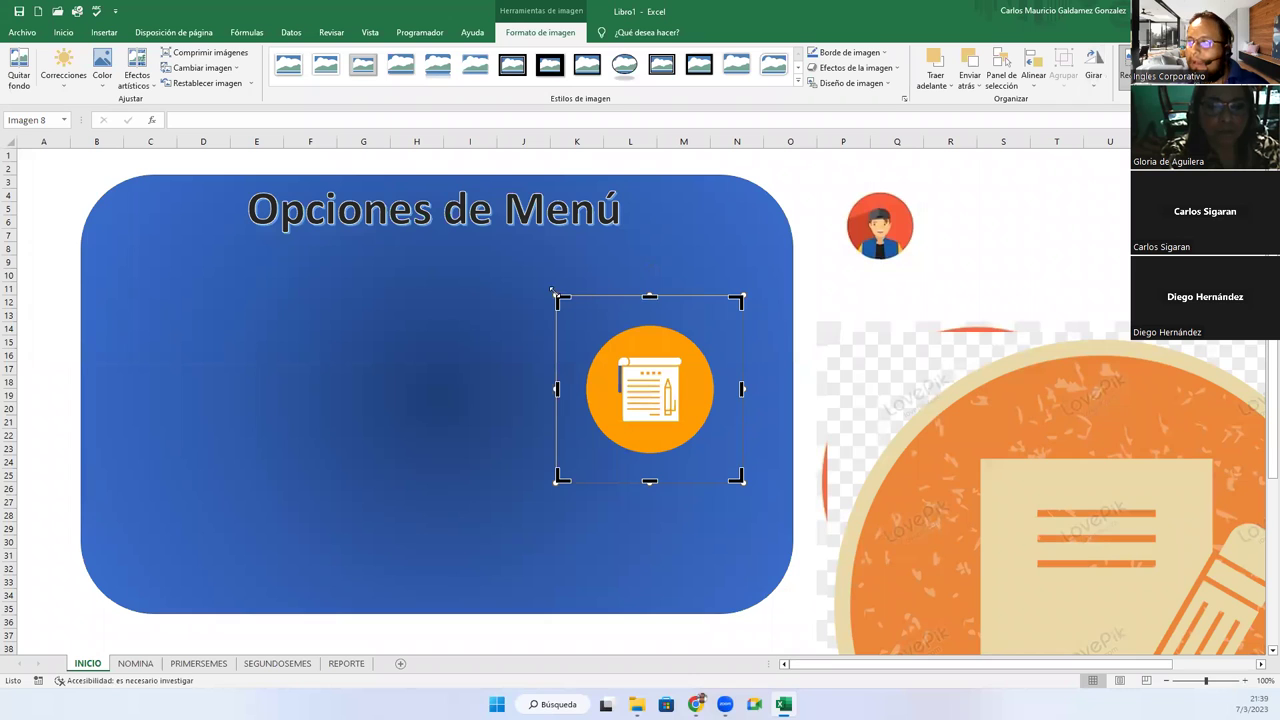
pyautogui.moveTo(561, 300); pyautogui.dragTo(582, 322)
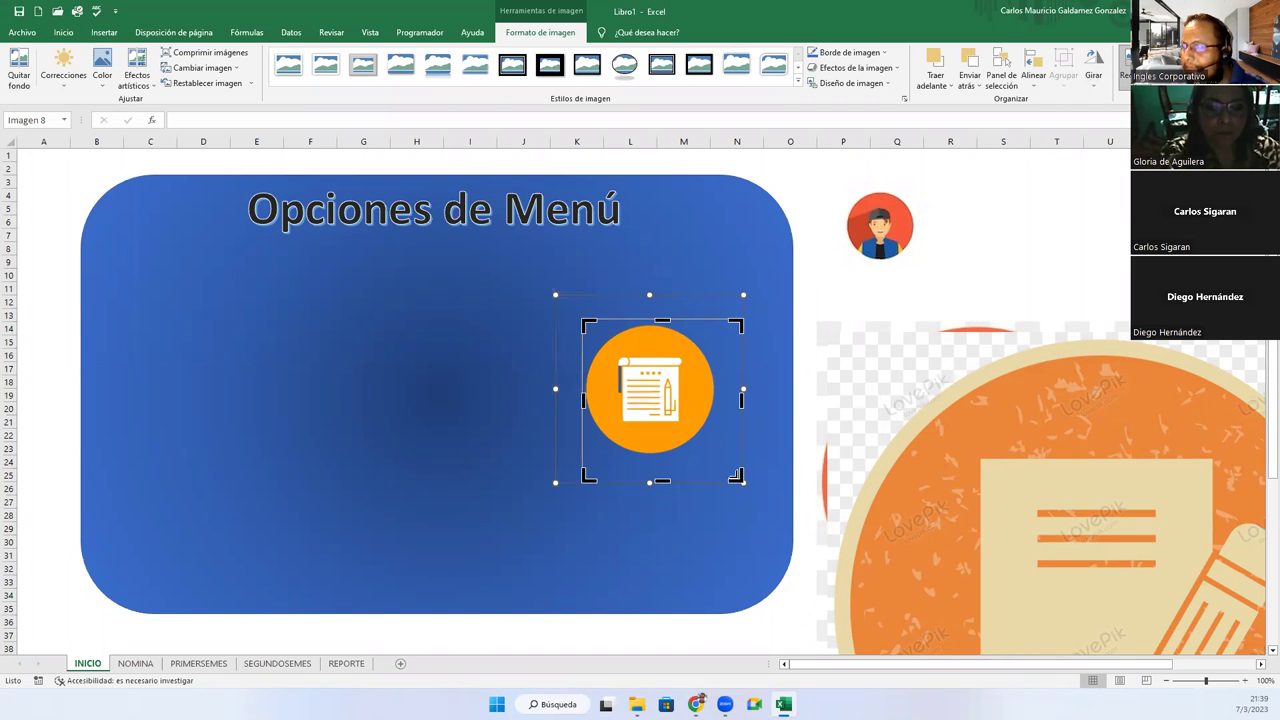
pyautogui.moveTo(726, 464); pyautogui.dragTo(716, 458)
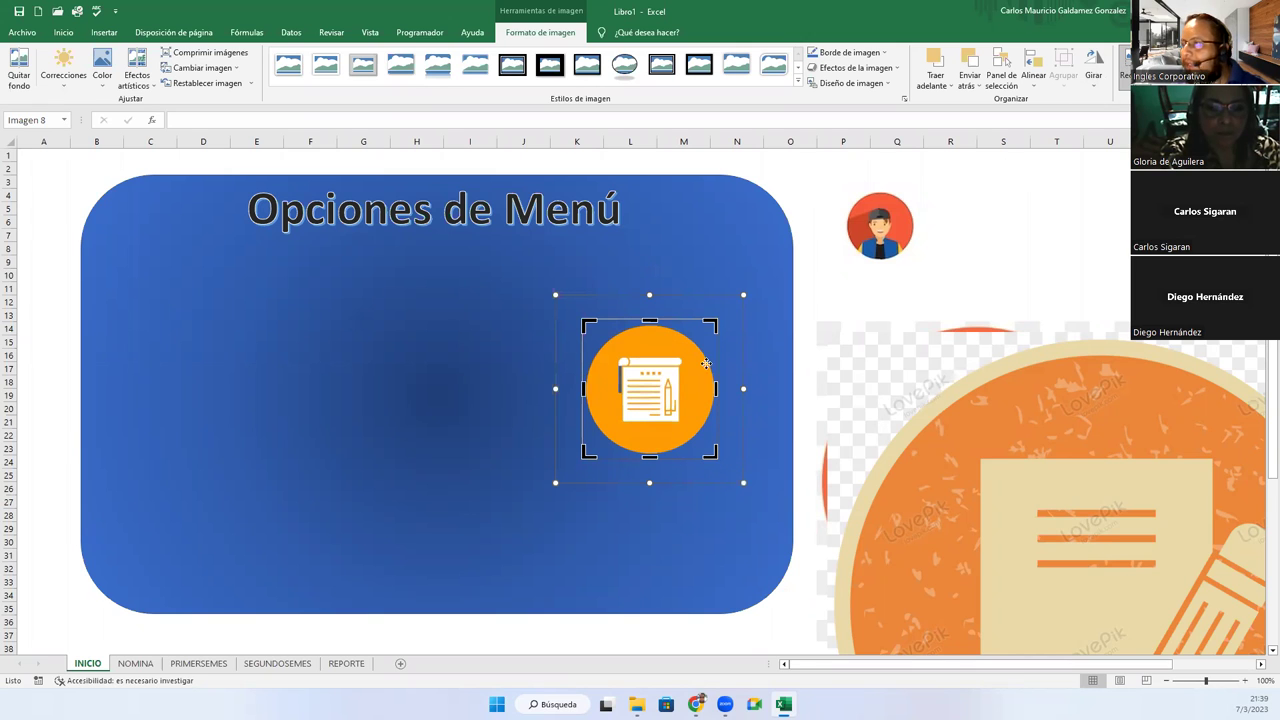
pyautogui.click(760, 337)
pyautogui.click(666, 423)
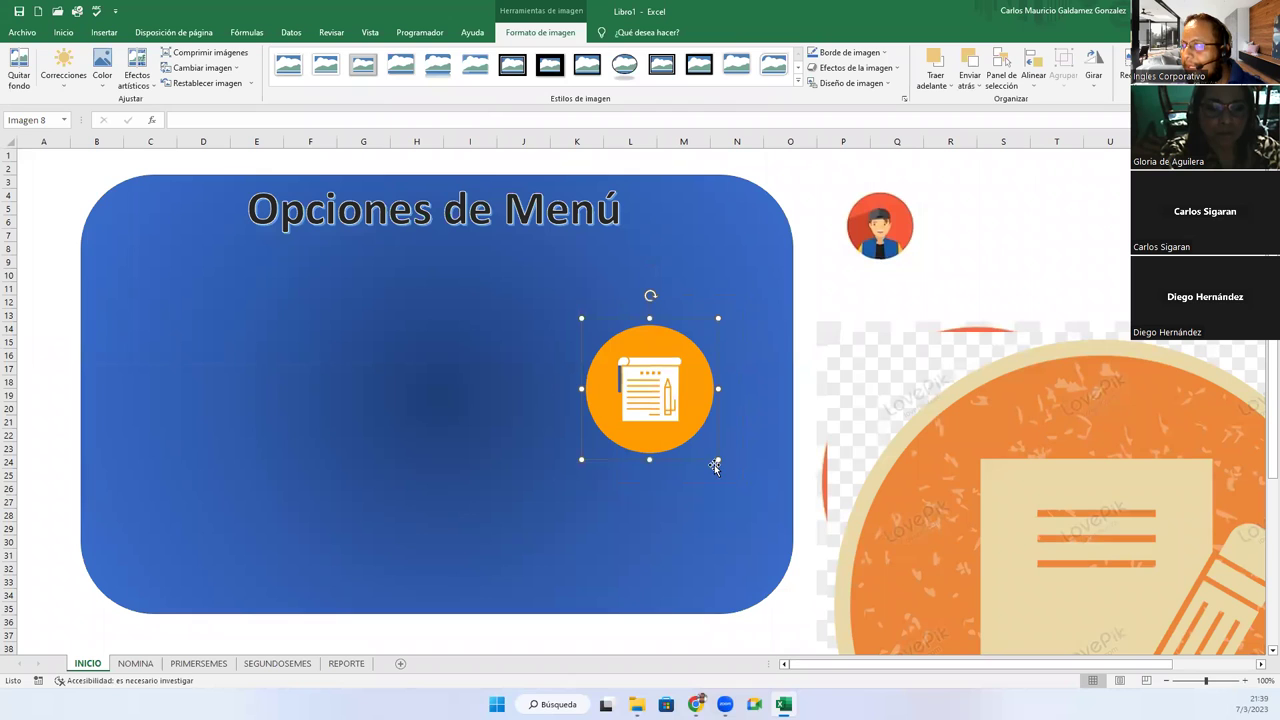
pyautogui.moveTo(718, 457); pyautogui.dragTo(659, 398)
# Move the person icon onto the panel, remove its background and shrink it.
pyautogui.moveTo(849, 255)
pyautogui.mouseDown()
pyautogui.moveTo(484, 371)
pyautogui.moveTo(310, 365)
pyautogui.moveTo(489, 495)
pyautogui.mouseUp()
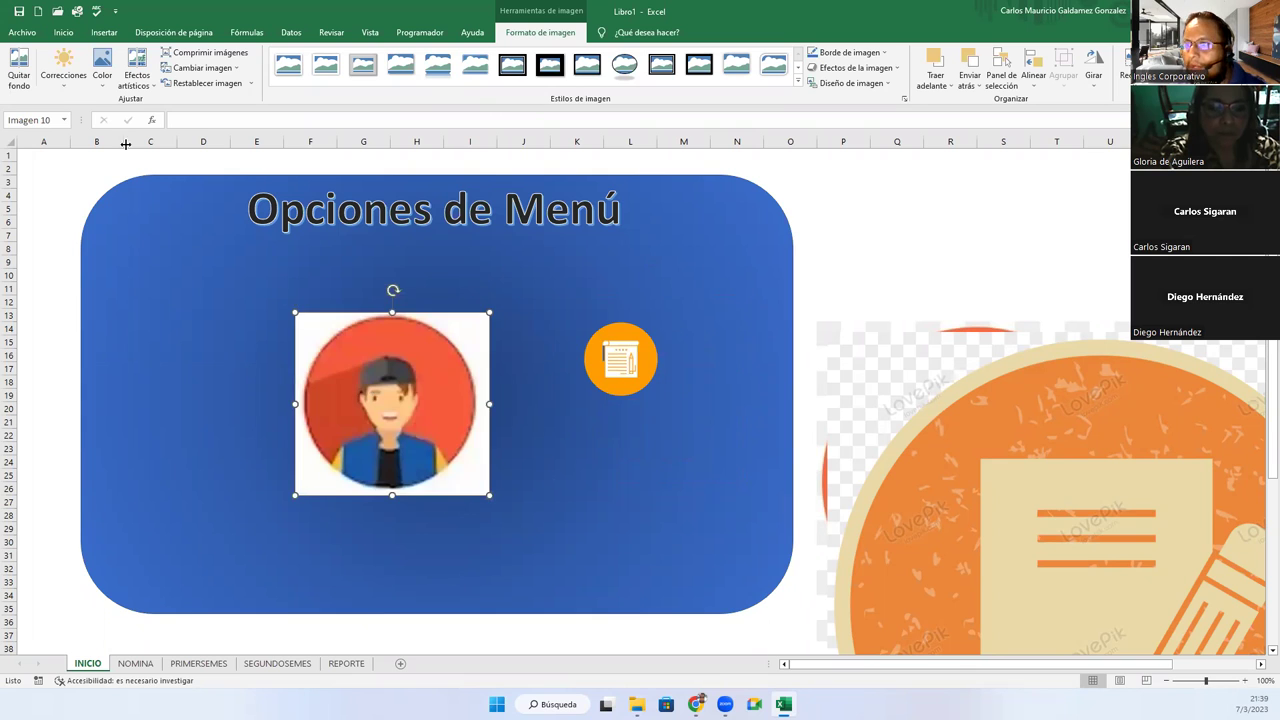
pyautogui.click(17, 80)
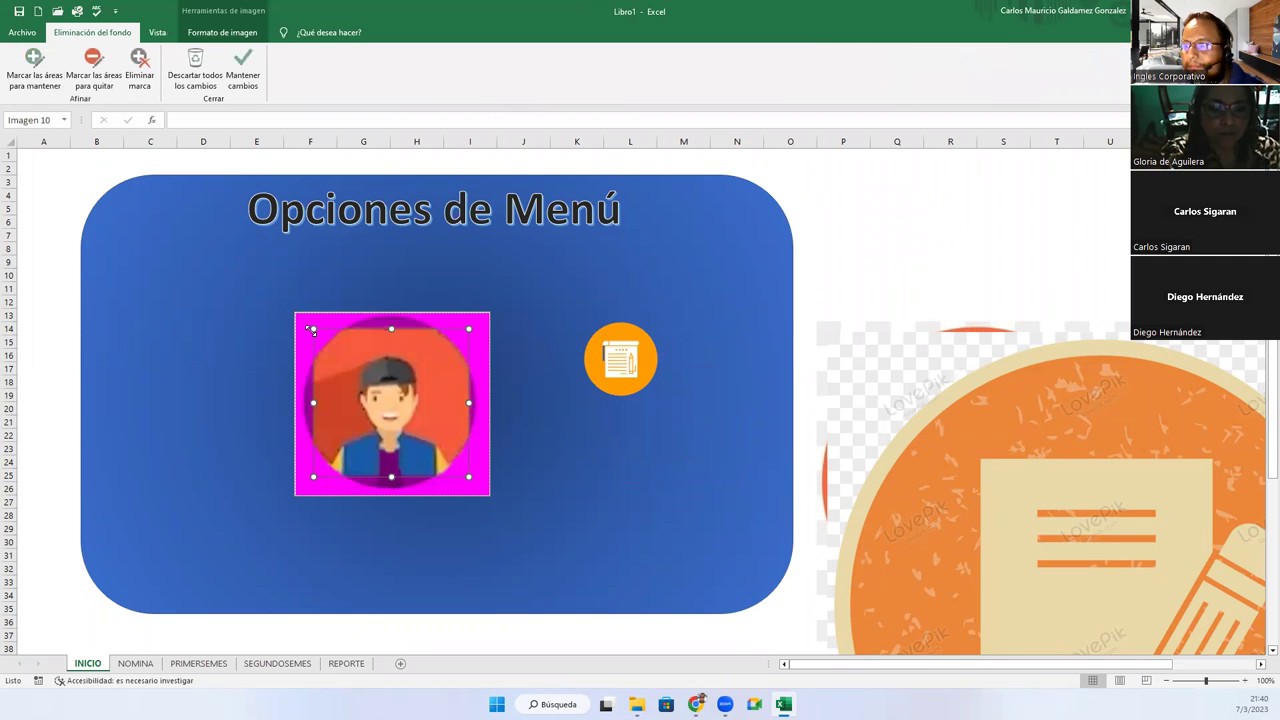
pyautogui.moveTo(298, 328); pyautogui.dragTo(281, 307)
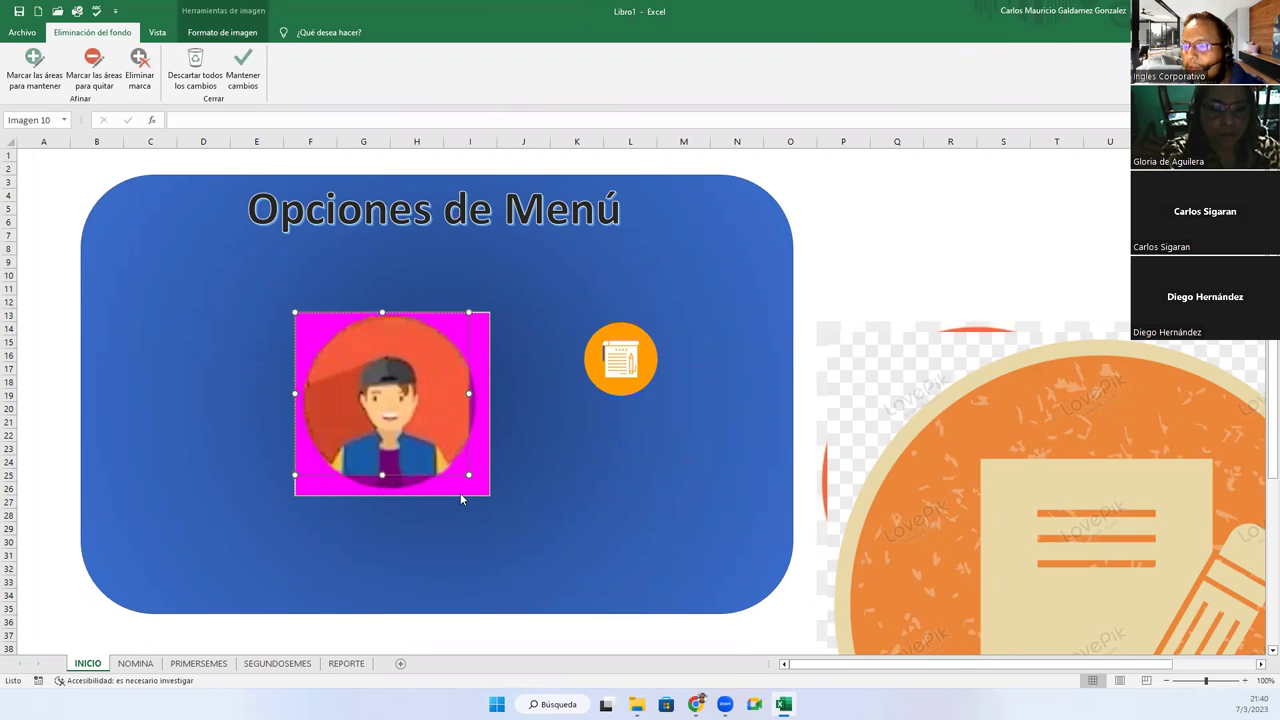
pyautogui.moveTo(466, 476); pyautogui.dragTo(484, 494)
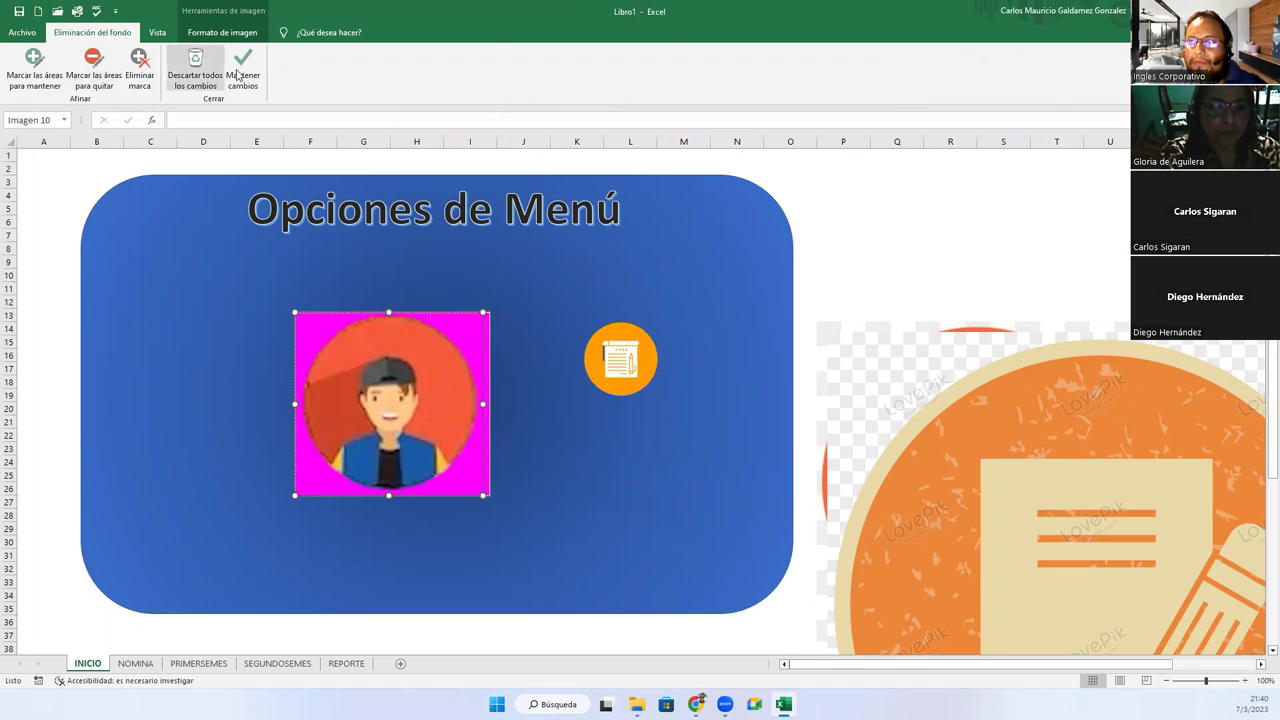
pyautogui.click(455, 428)
pyautogui.moveTo(484, 494)
pyautogui.mouseDown()
pyautogui.moveTo(372, 395)
pyautogui.moveTo(619, 392)
pyautogui.moveTo(629, 368)
pyautogui.mouseUp()
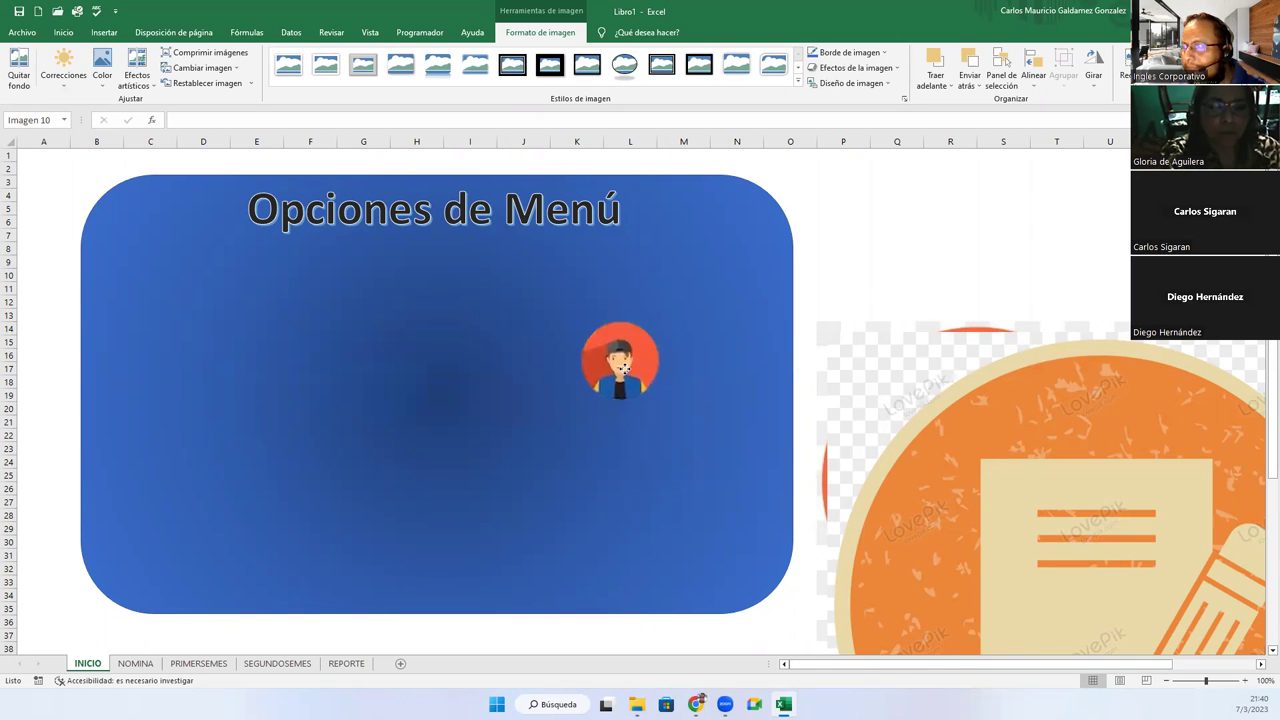
# Set the person and orange document icons side by side on the panel's left; bring the notepad picture over.
pyautogui.click(660, 404)
pyautogui.click(664, 402)
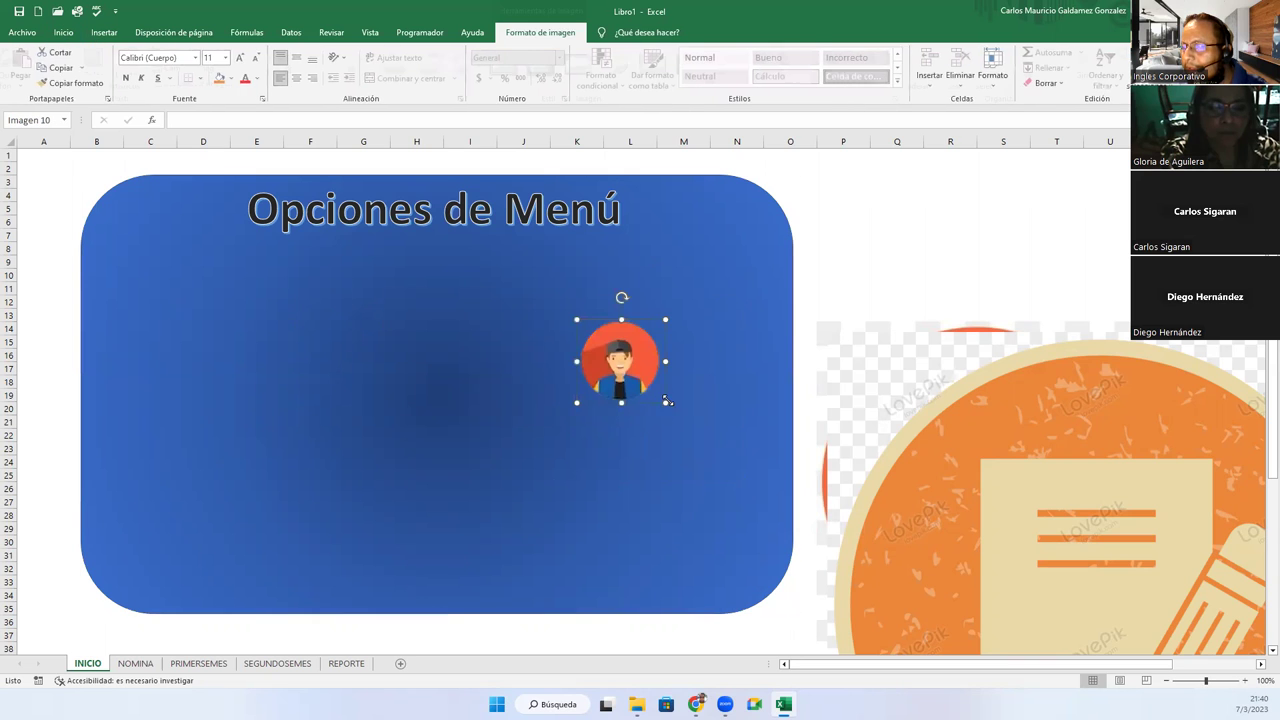
pyautogui.moveTo(665, 401); pyautogui.dragTo(203, 358)
pyautogui.moveTo(620, 368); pyautogui.dragTo(316, 359)
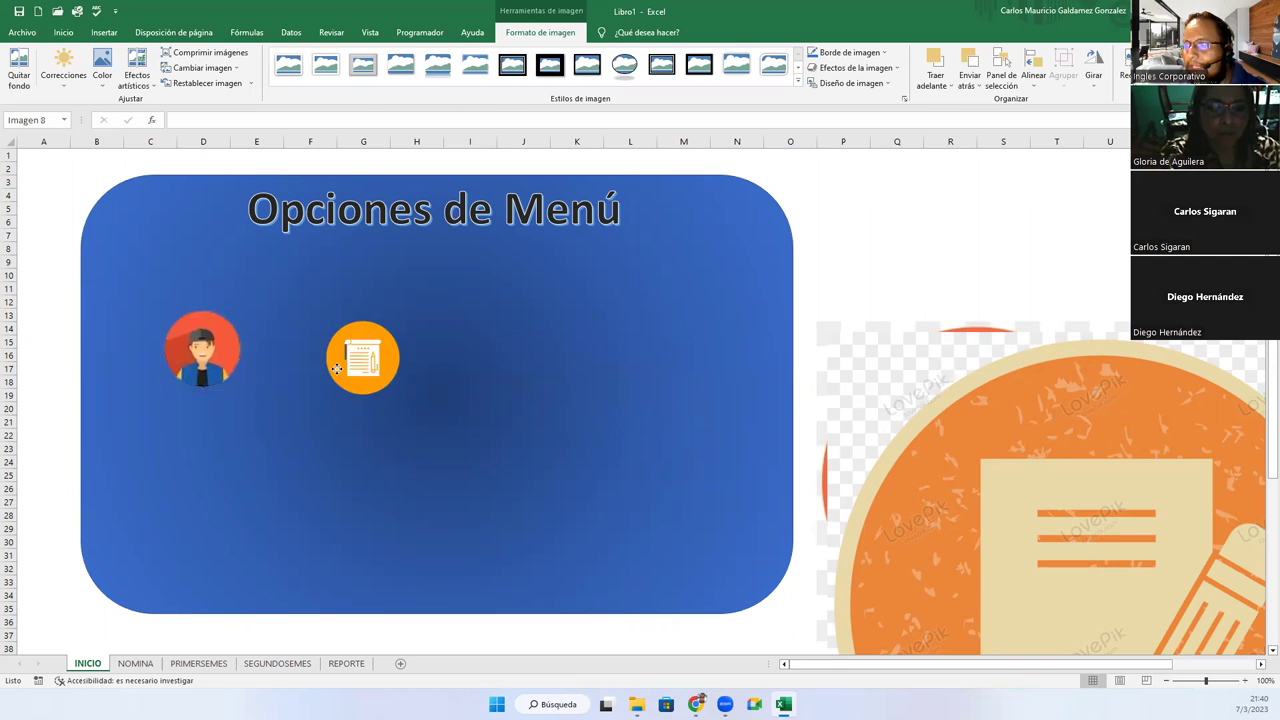
pyautogui.moveTo(951, 523); pyautogui.dragTo(776, 394)
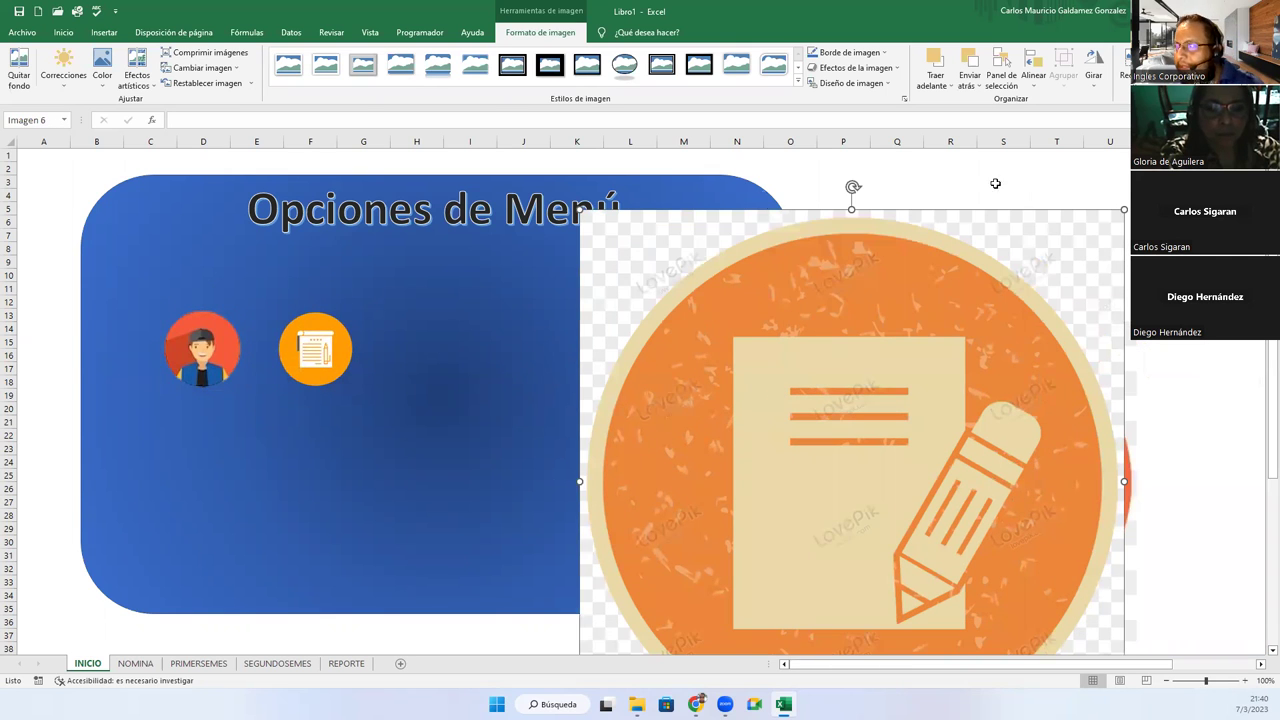
# Remove the notepad picture's checkered background, keeping the whole drawing.
pyautogui.click(1130, 65)
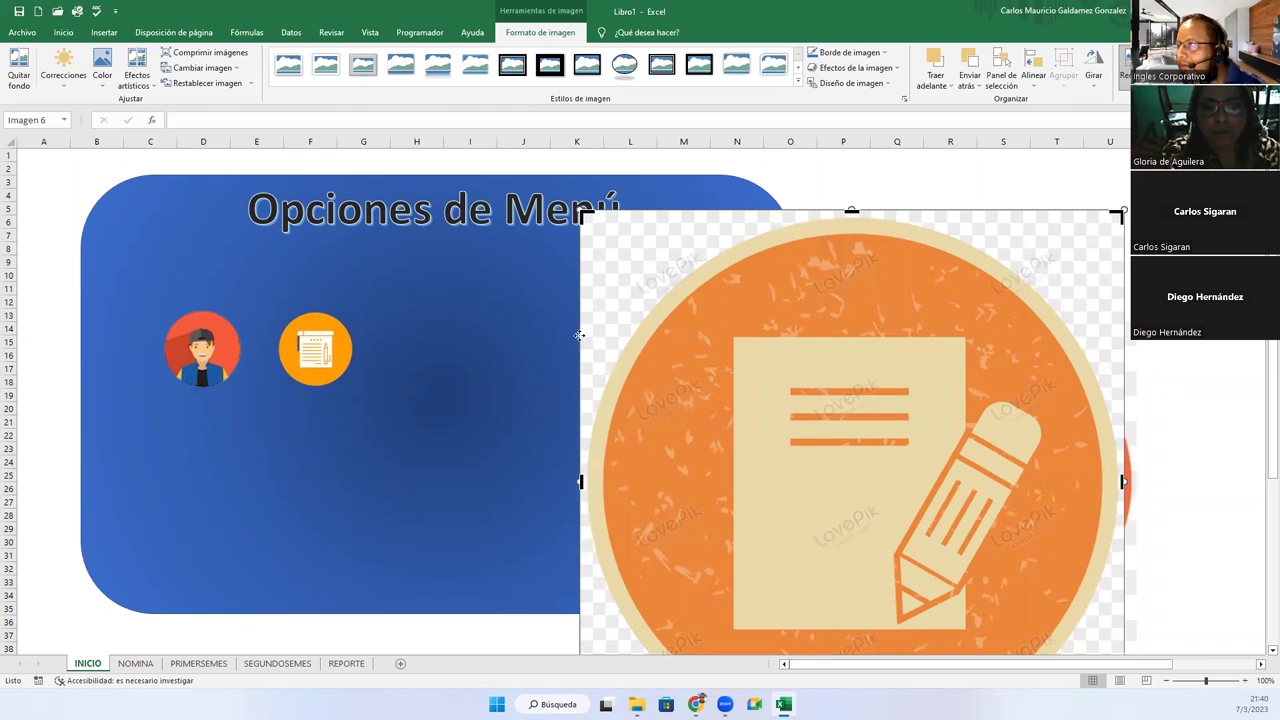
pyautogui.click(24, 72)
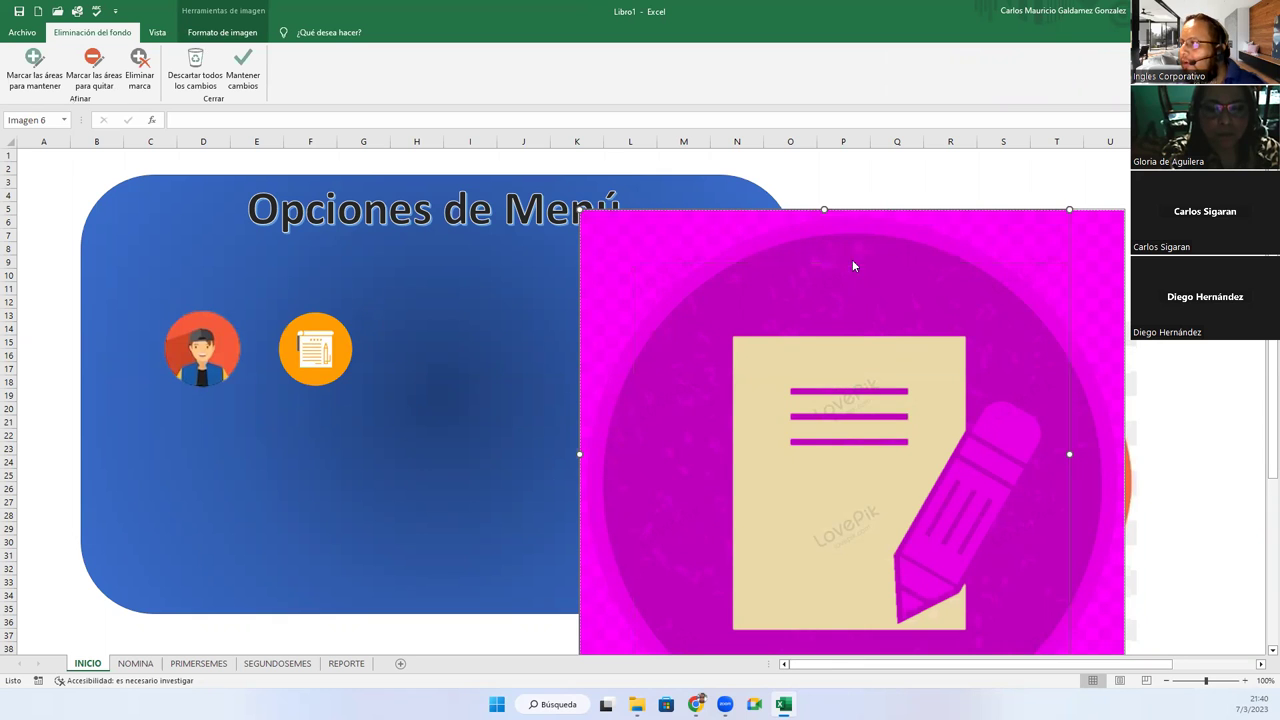
pyautogui.scroll(-3, 942, 465)
pyautogui.moveTo(1069, 499); pyautogui.dragTo(1121, 551)
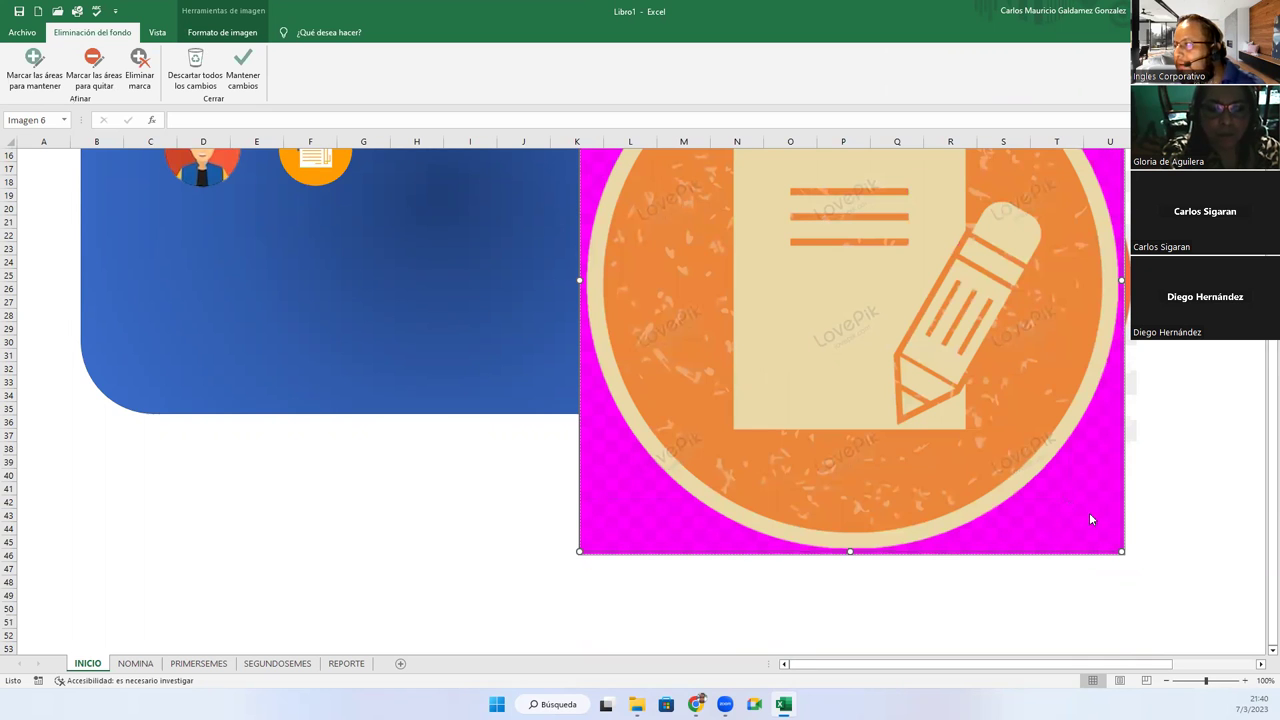
pyautogui.click(1157, 447)
# Shrink the notepad icon and place it on the menu panel beside the other icons.
pyautogui.click(951, 477)
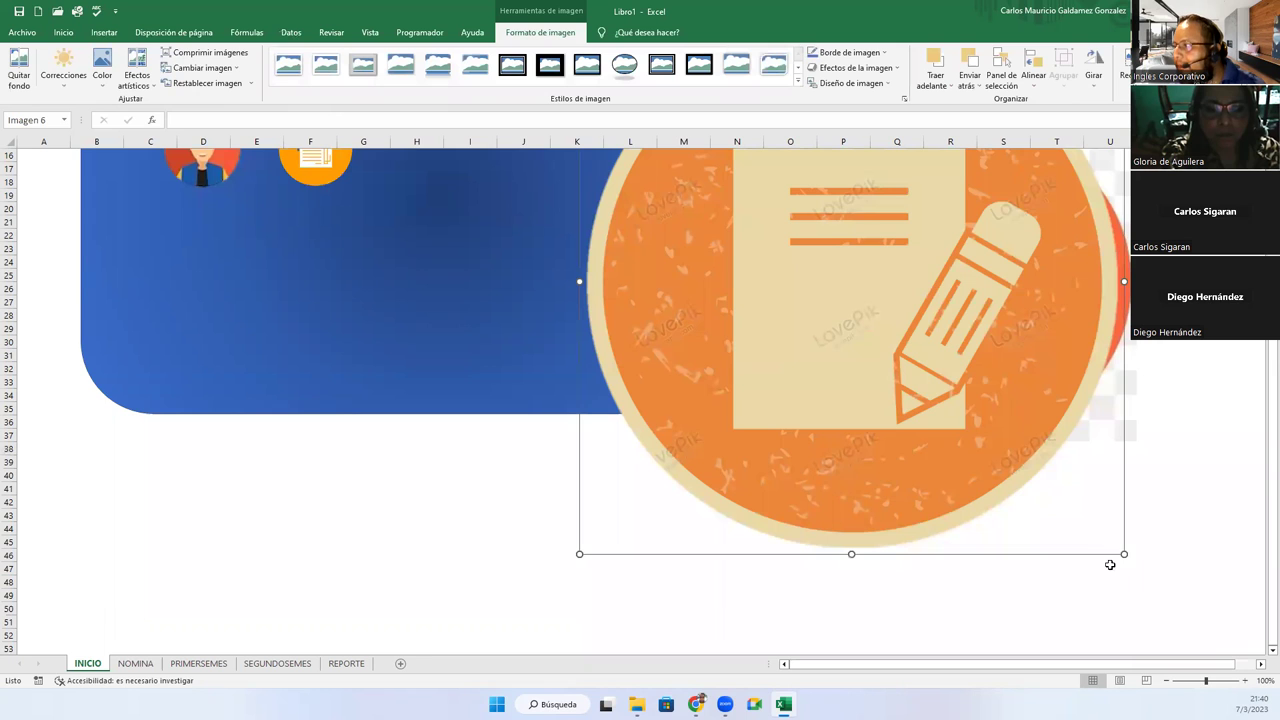
pyautogui.moveTo(1124, 553); pyautogui.dragTo(780, 210)
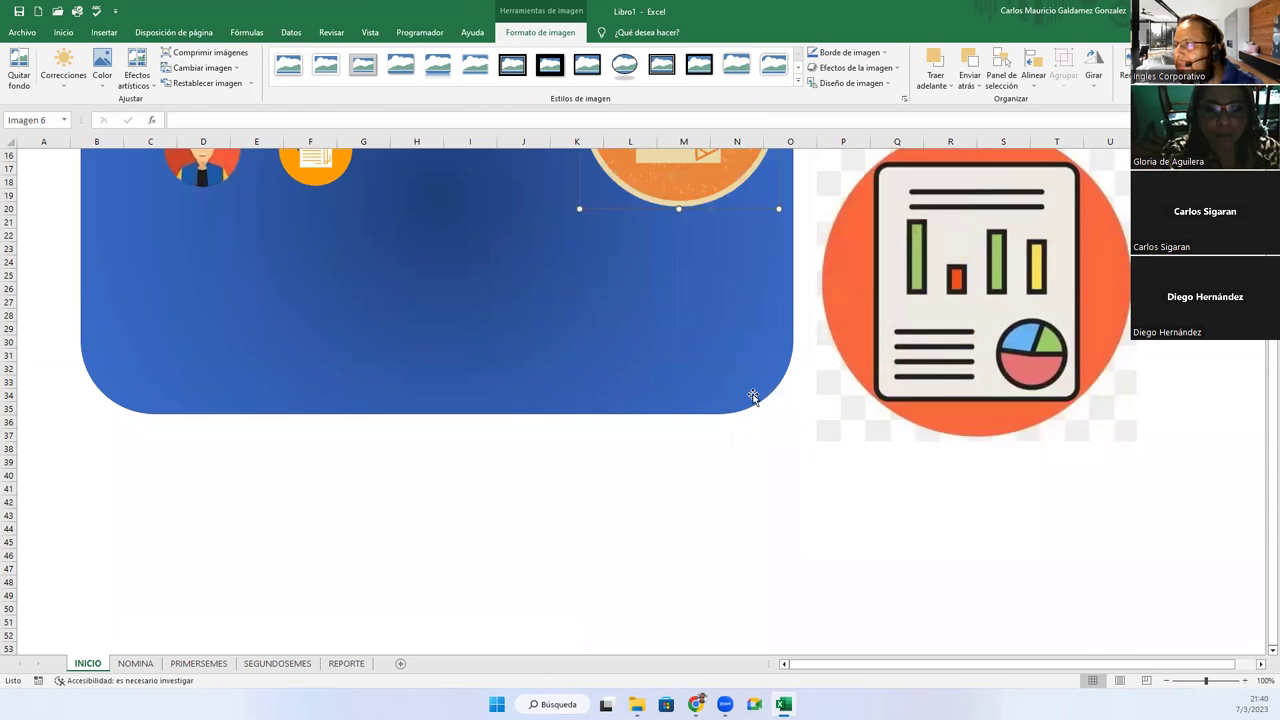
pyautogui.scroll(5, 760, 400)
pyautogui.moveTo(746, 373)
pyautogui.mouseDown()
pyautogui.moveTo(678, 307)
pyautogui.moveTo(317, 378)
pyautogui.moveTo(328, 370)
pyautogui.moveTo(356, 390)
pyautogui.moveTo(333, 364)
pyautogui.moveTo(442, 355)
pyautogui.mouseUp()
pyautogui.click(336, 362)
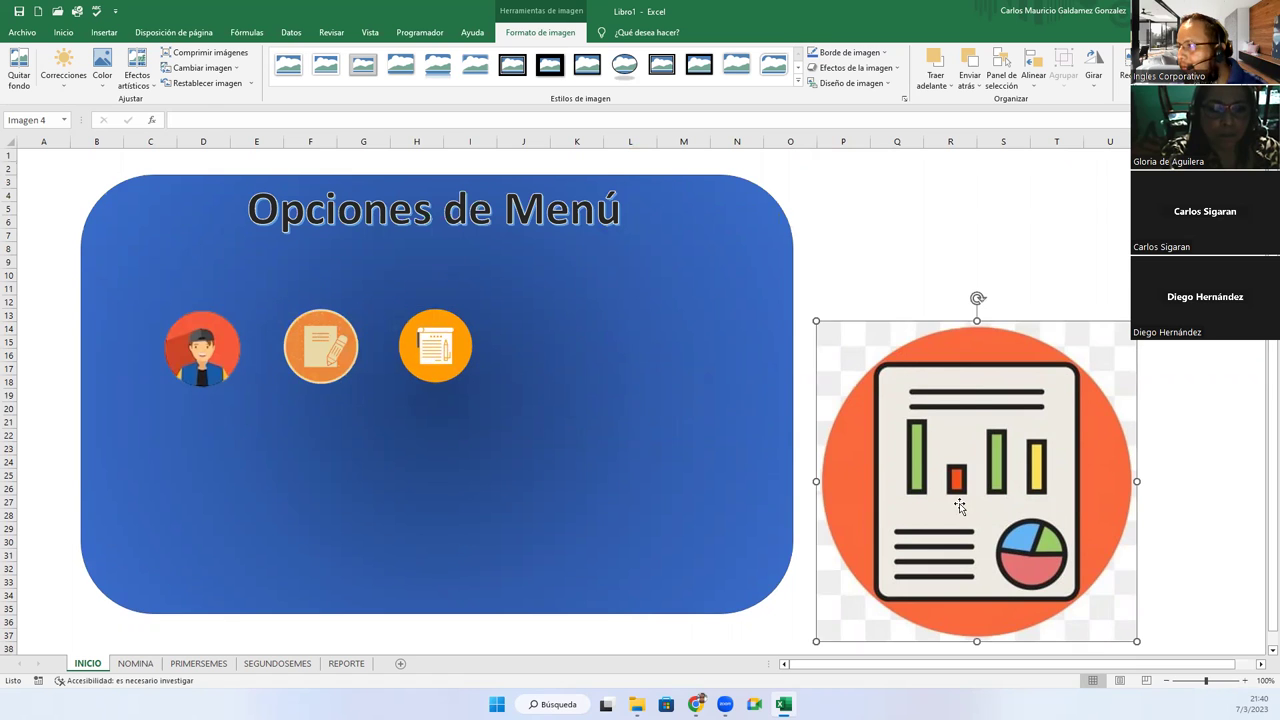
# Remove the checkered background from the report chart picture, keeping the whole chart.
pyautogui.moveTo(959, 507); pyautogui.dragTo(966, 416)
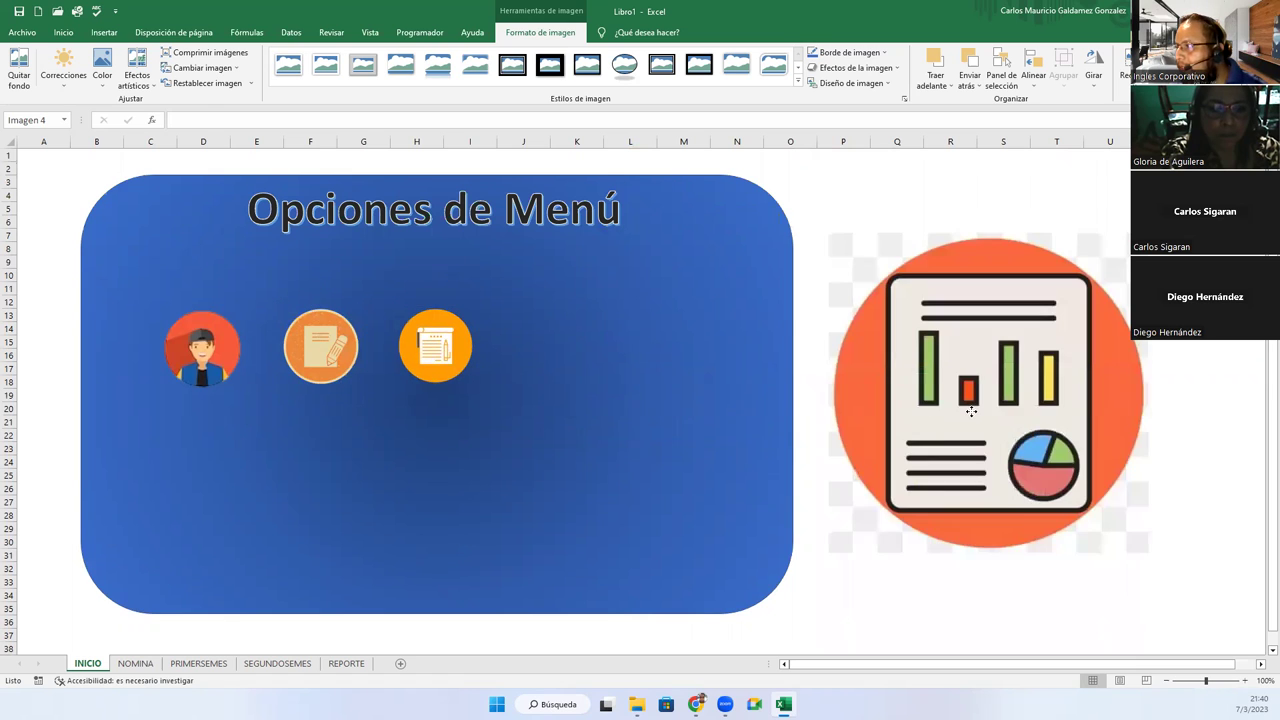
pyautogui.click(18, 68)
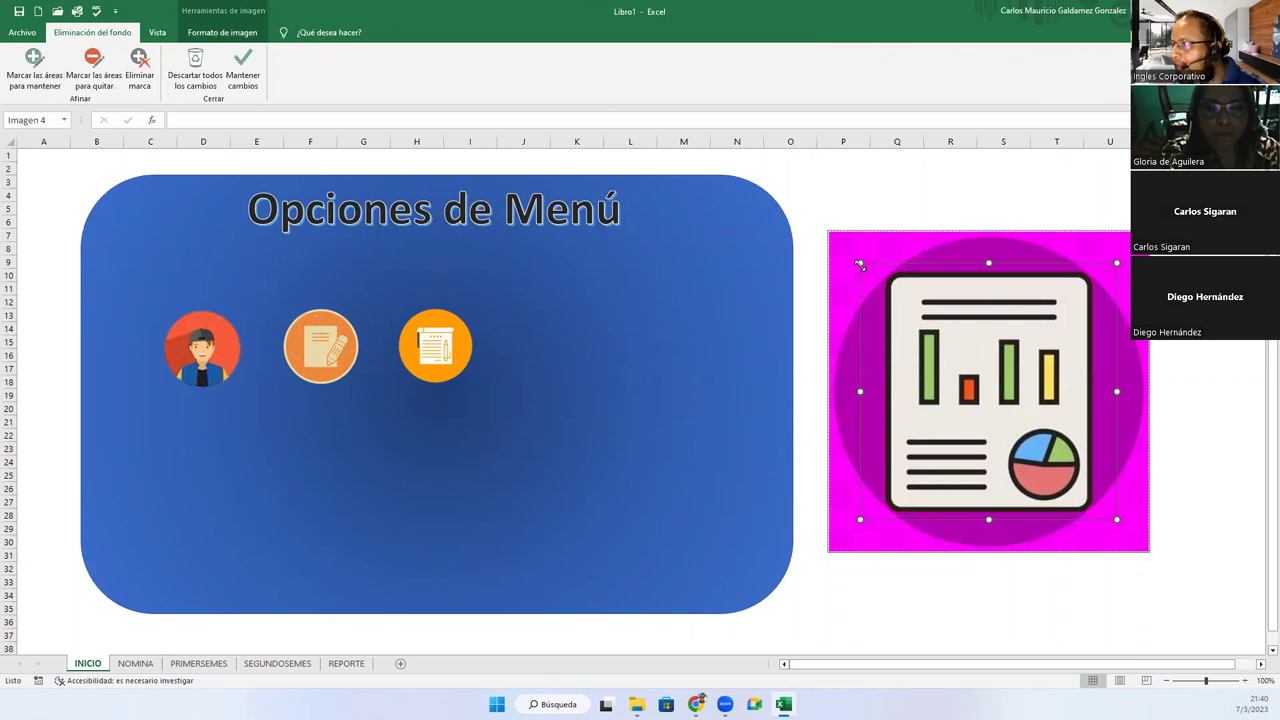
pyautogui.moveTo(835, 250); pyautogui.dragTo(814, 234)
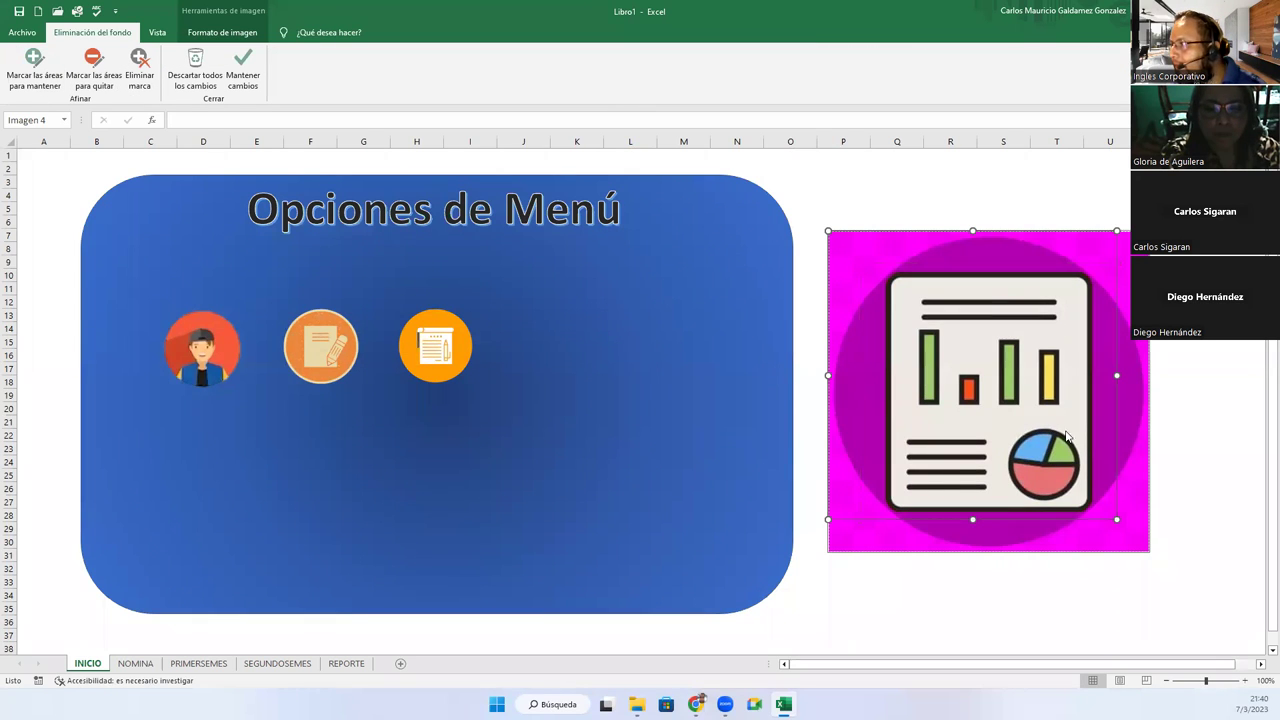
pyautogui.moveTo(1124, 539); pyautogui.dragTo(1147, 552)
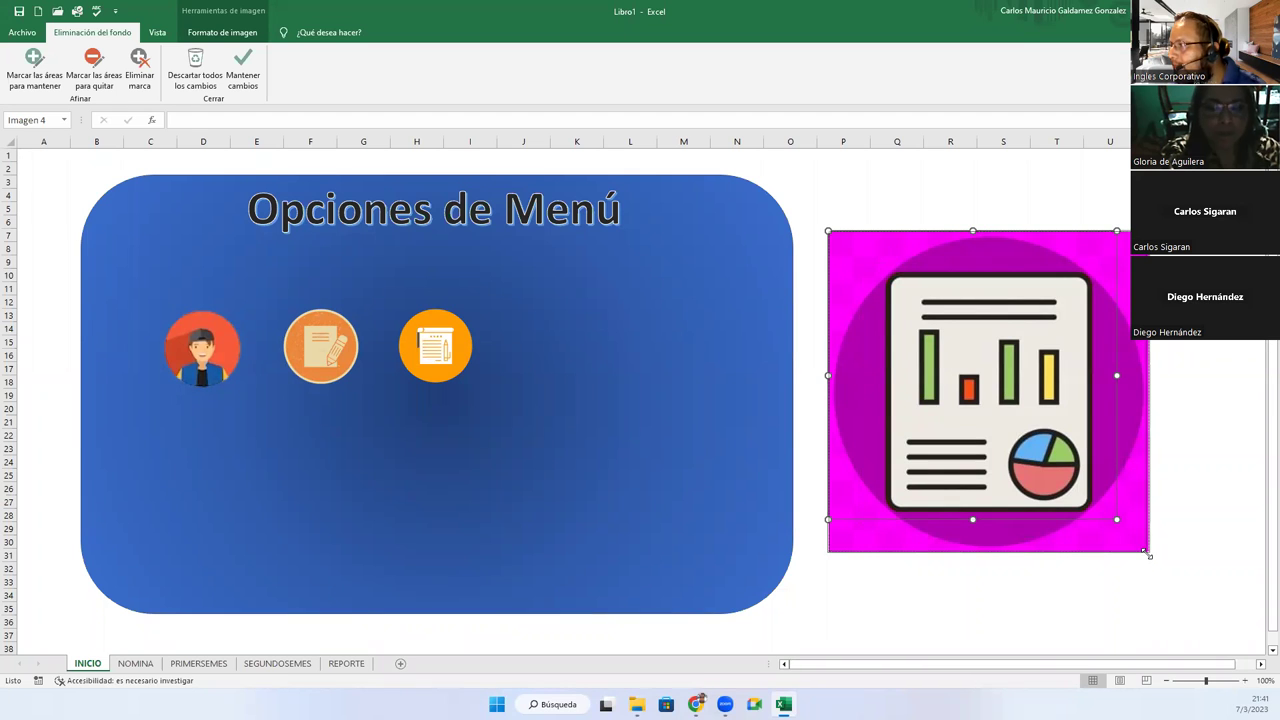
pyautogui.click(751, 424)
# Shrink the chart picture to icon size and place it on the menu panel.
pyautogui.click(998, 482)
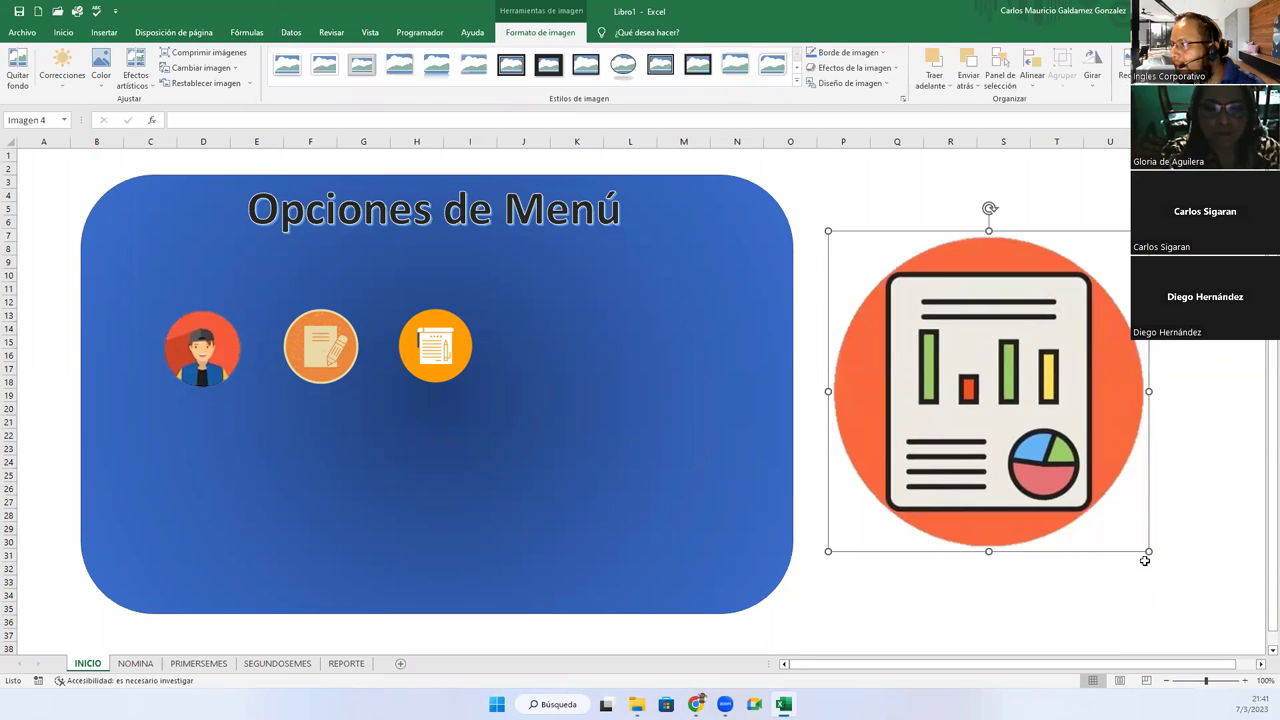
pyautogui.moveTo(1148, 552); pyautogui.dragTo(914, 314)
pyautogui.moveTo(870, 275); pyautogui.dragTo(437, 357)
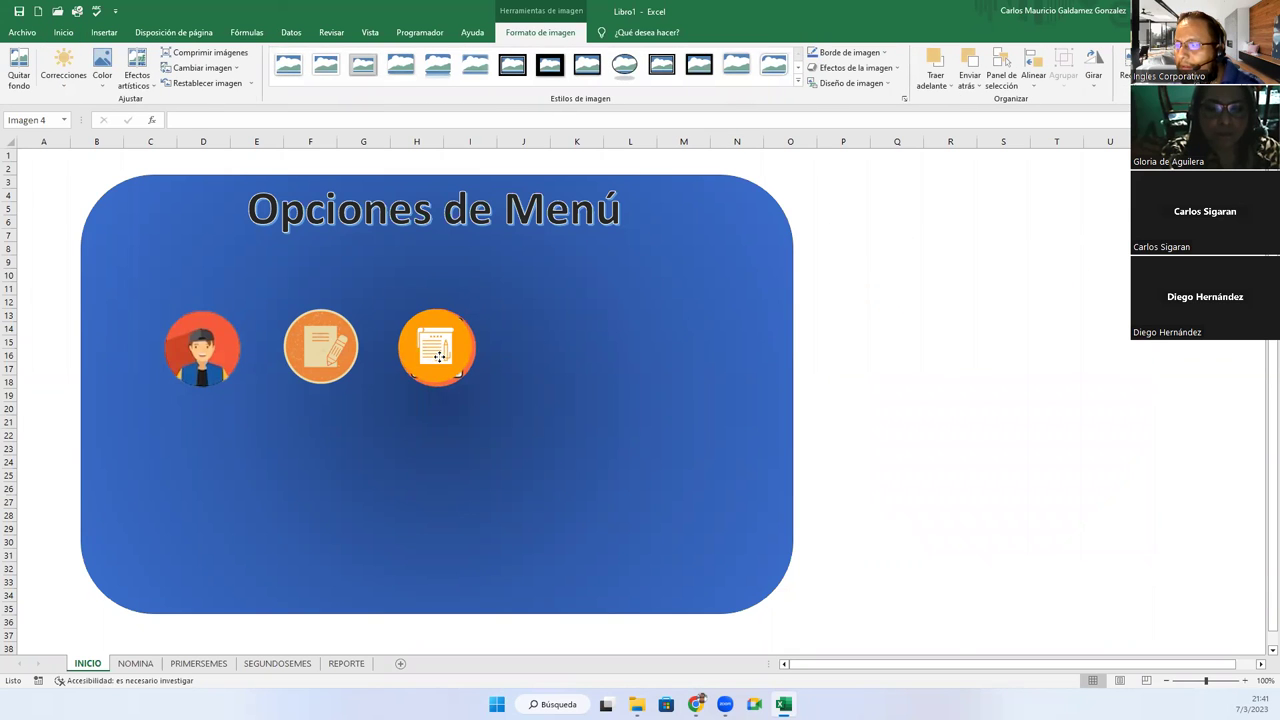
pyautogui.moveTo(436, 389); pyautogui.dragTo(472, 344)
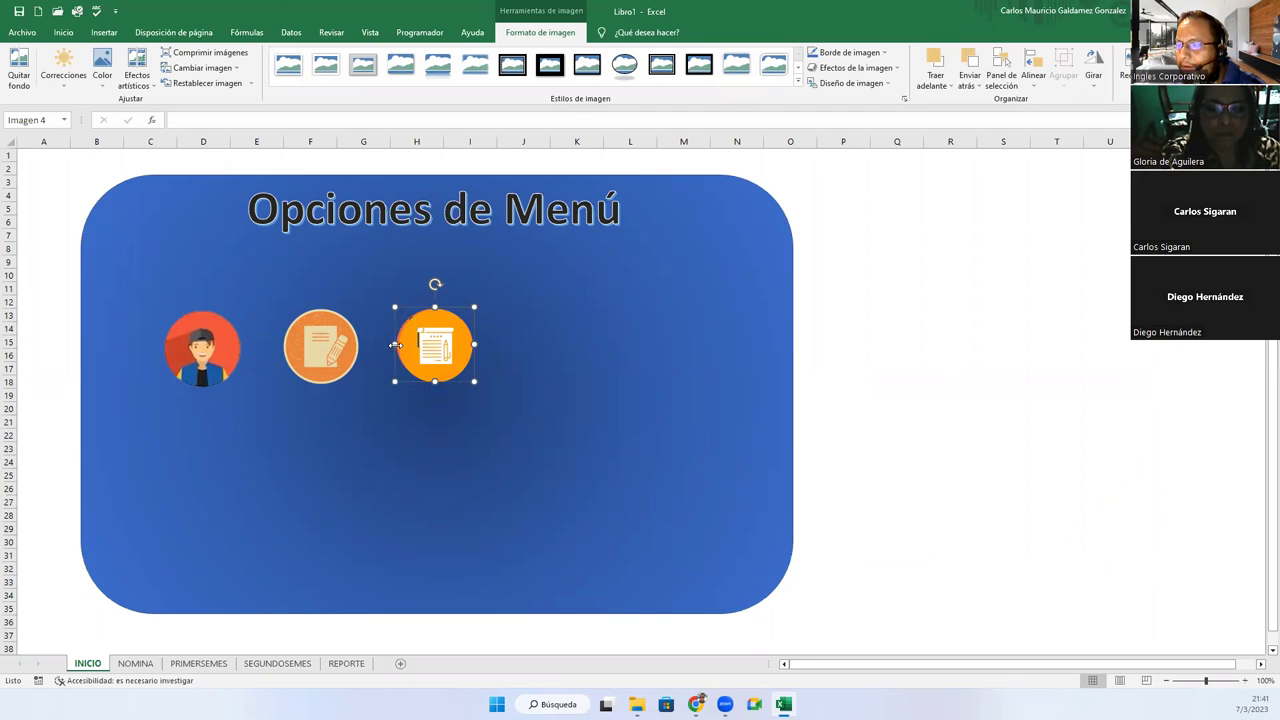
# Space the document and chart icons apart, then distribute all four icons evenly across.
pyautogui.moveTo(394, 344); pyautogui.dragTo(546, 348)
pyautogui.moveTo(453, 352); pyautogui.dragTo(653, 350)
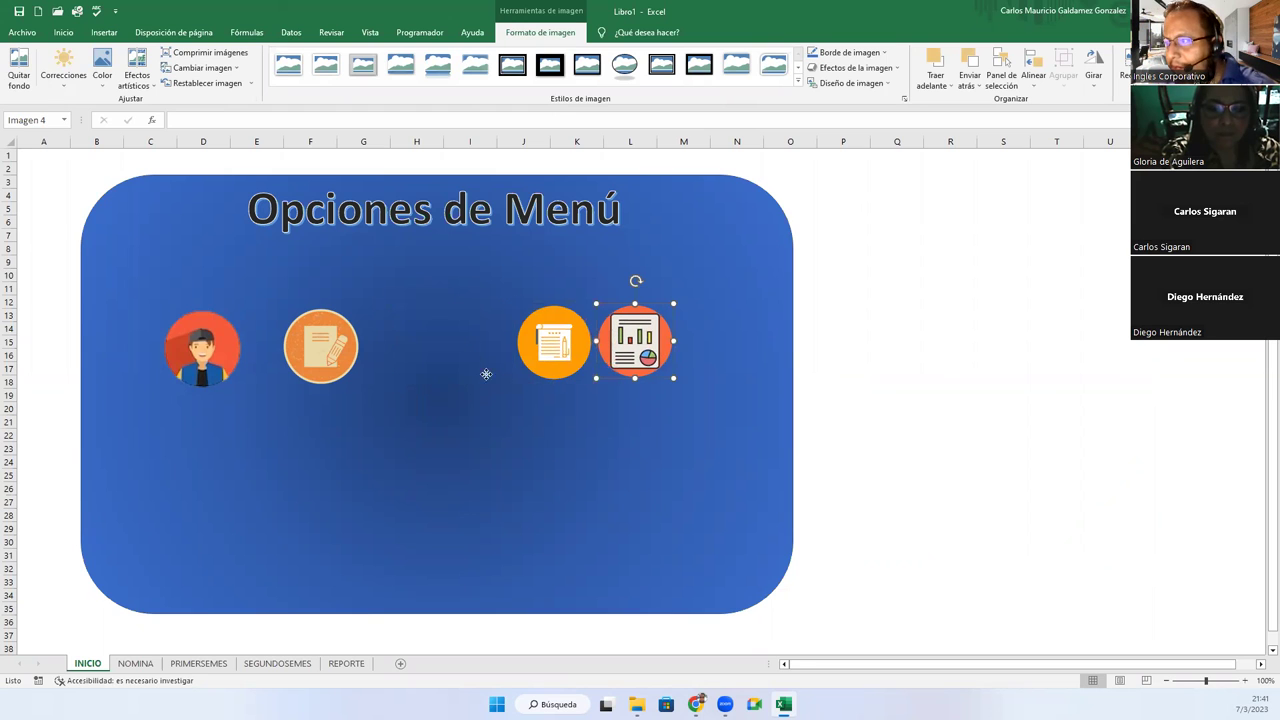
pyautogui.moveTo(553, 373); pyautogui.dragTo(480, 373)
pyautogui.click(641, 367)
pyautogui.keyDown('ctrl'); pyautogui.click(479, 365); pyautogui.keyUp('ctrl')
pyautogui.keyDown('ctrl'); pyautogui.click(320, 348); pyautogui.keyUp('ctrl')
pyautogui.keyDown('ctrl'); pyautogui.click(200, 355); pyautogui.keyUp('ctrl')
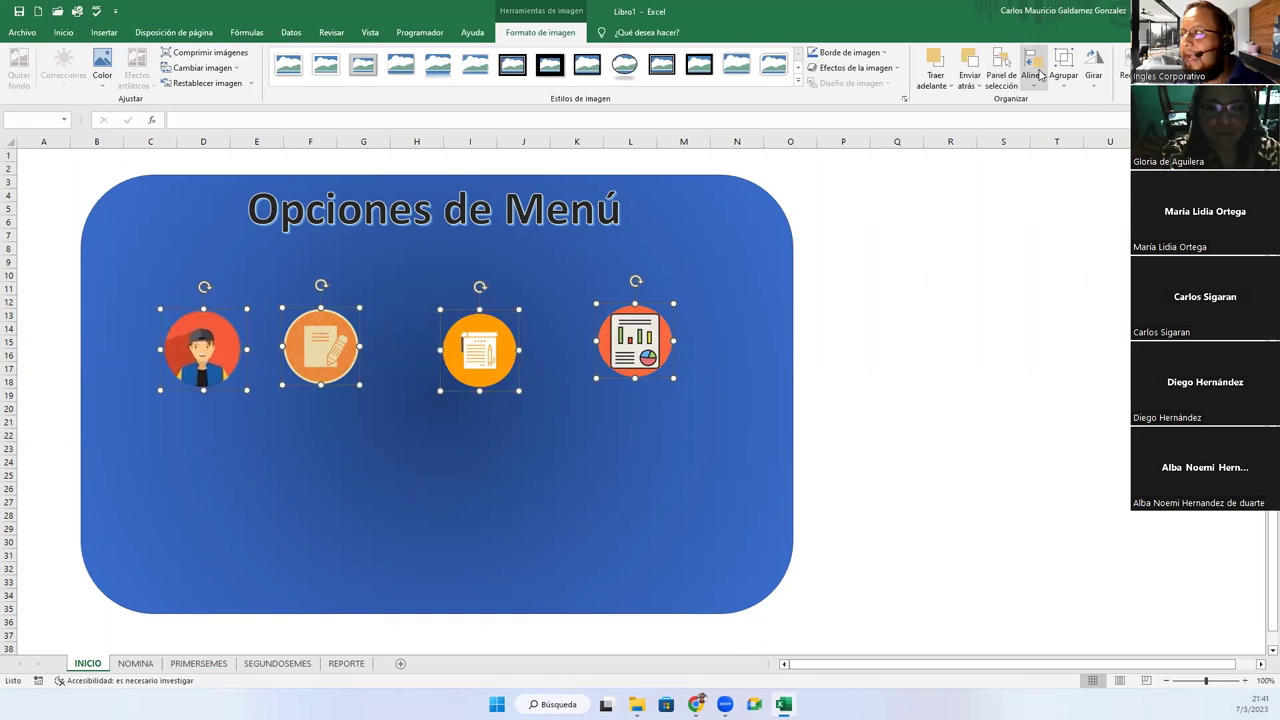
pyautogui.click(1041, 75)
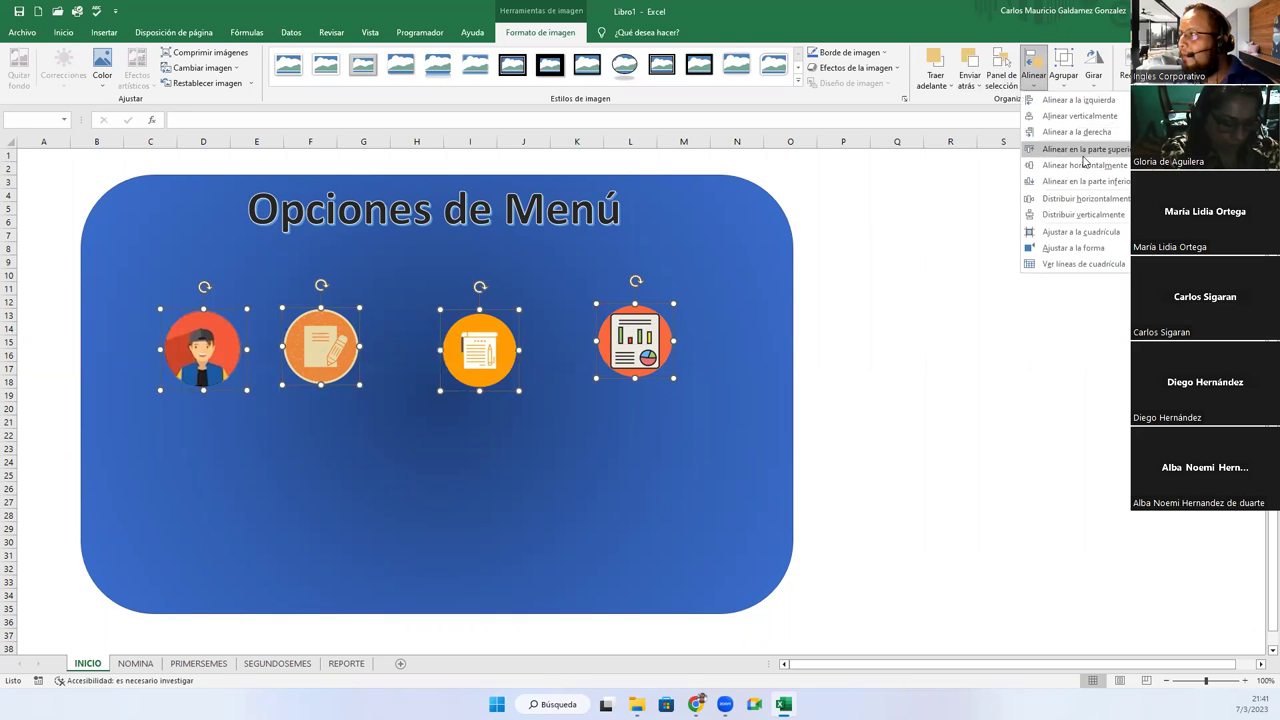
pyautogui.click(1097, 202)
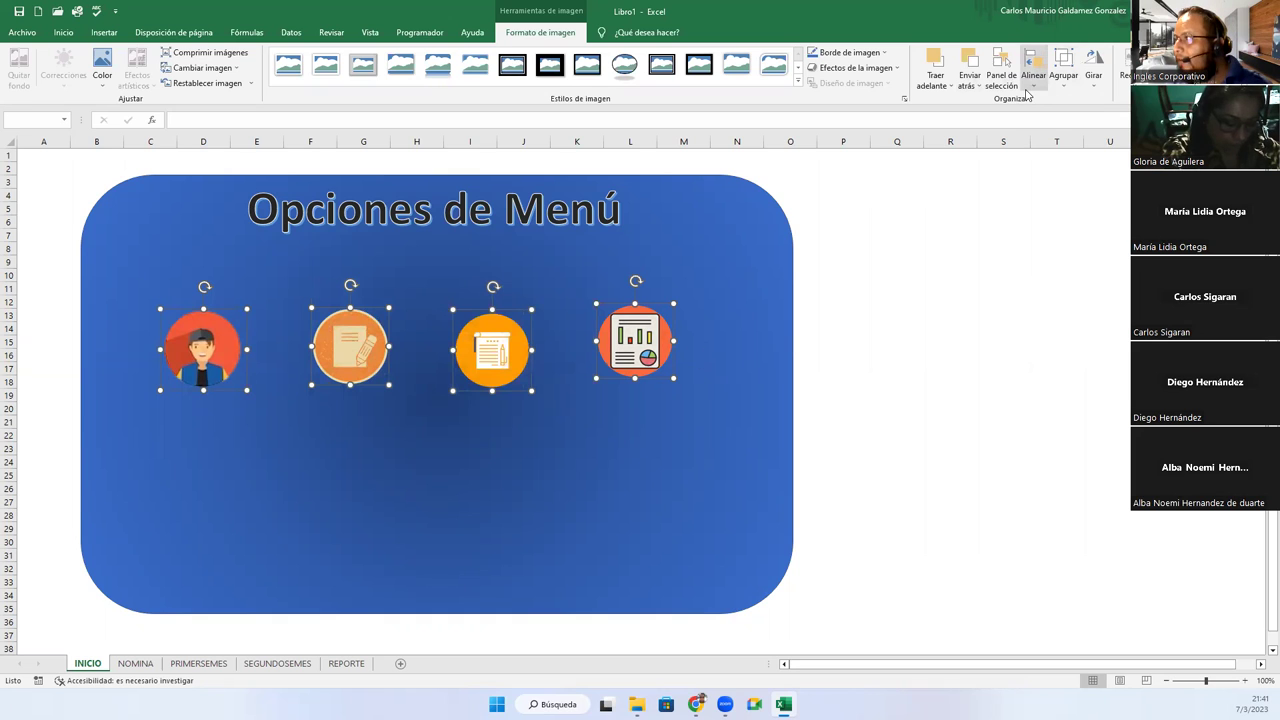
# Top-align the four icons and centre the row vertically on the menu panel.
pyautogui.click(1034, 75)
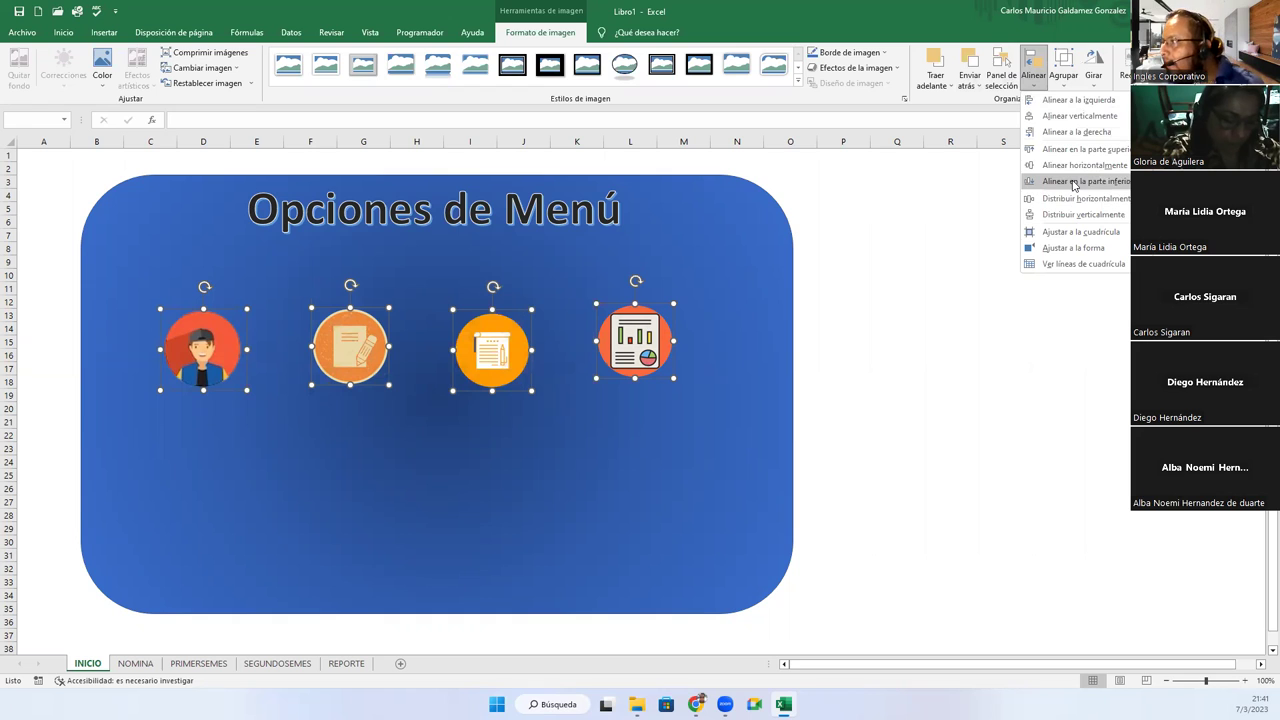
pyautogui.click(1082, 150)
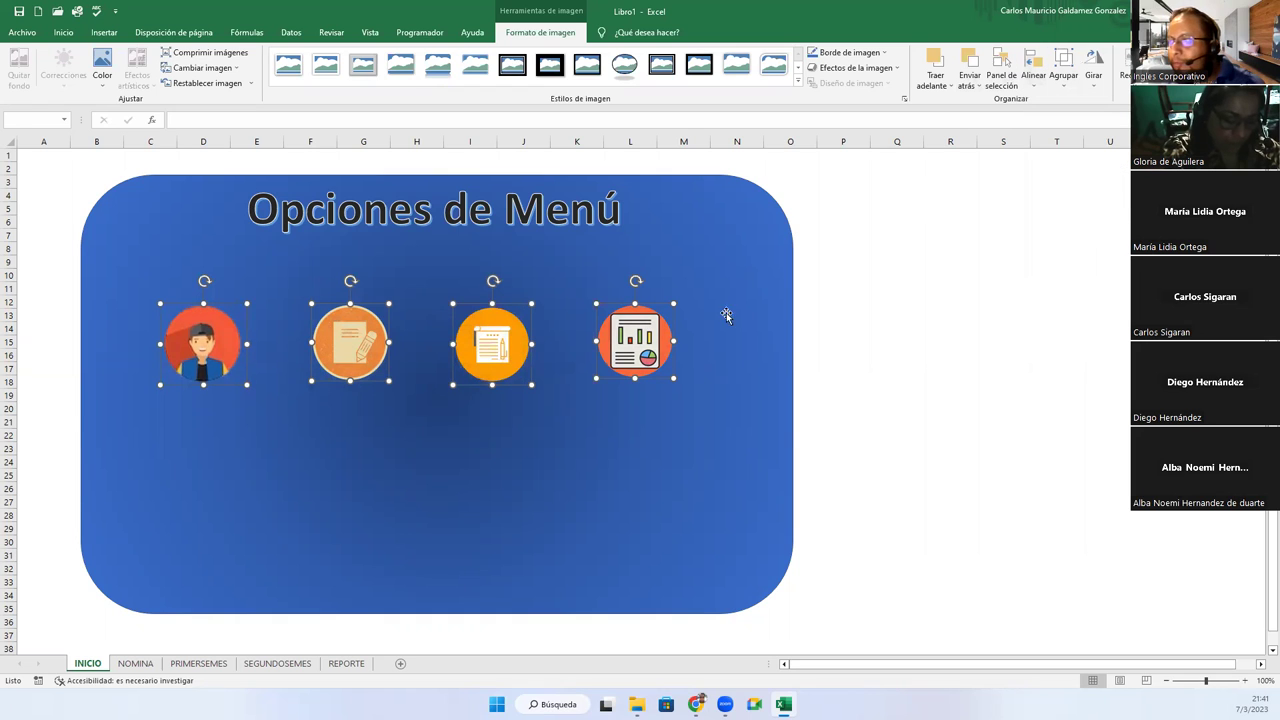
pyautogui.click(645, 362)
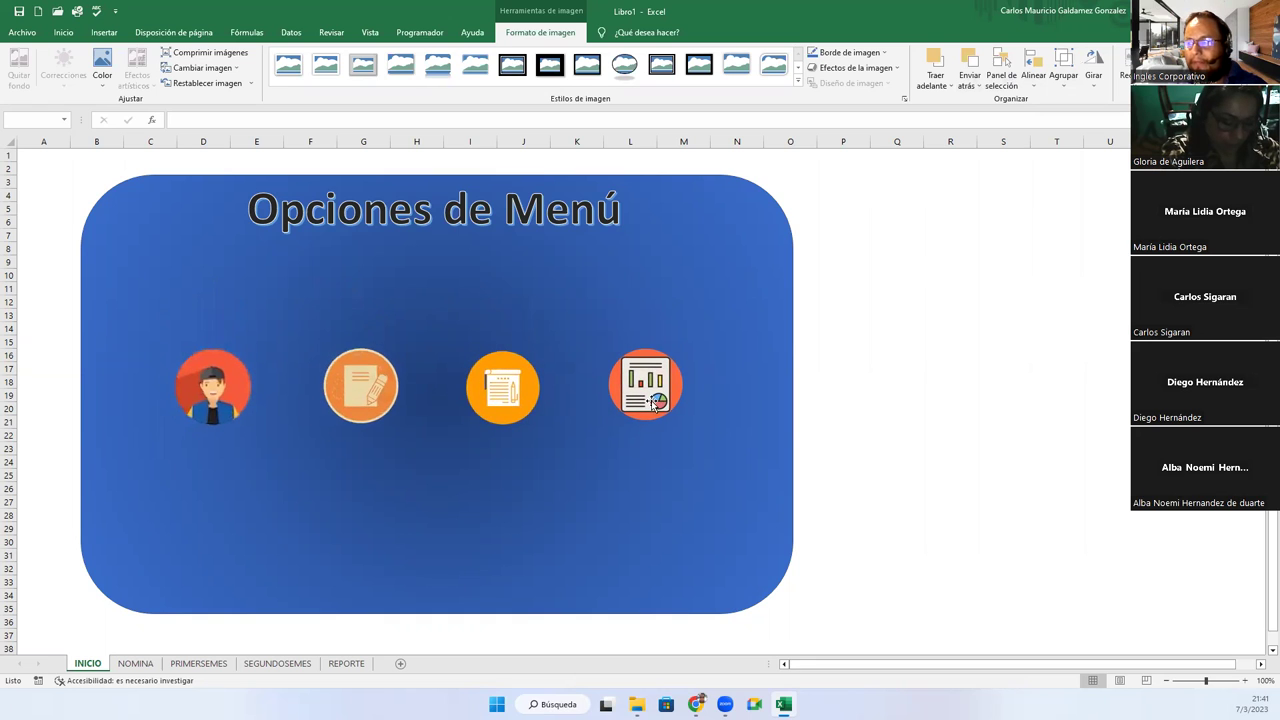
pyautogui.keyDown('ctrl'); pyautogui.click(754, 420); pyautogui.keyUp('ctrl')
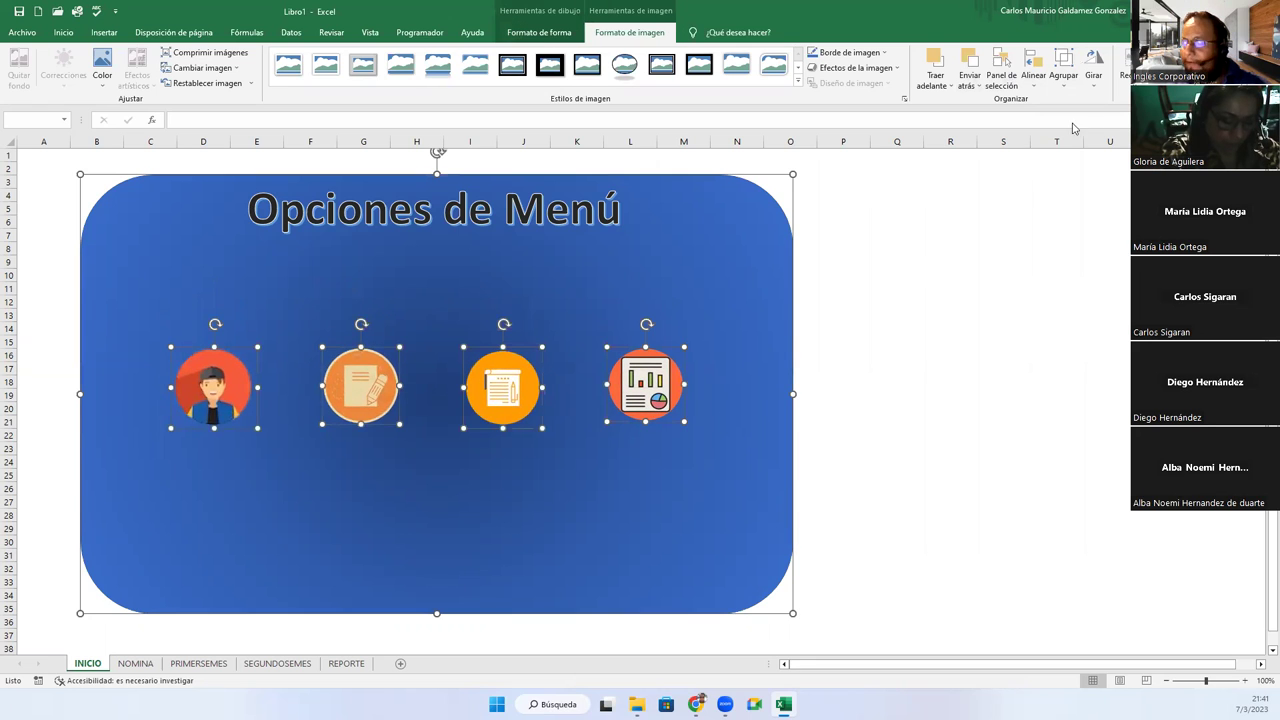
pyautogui.click(1034, 80)
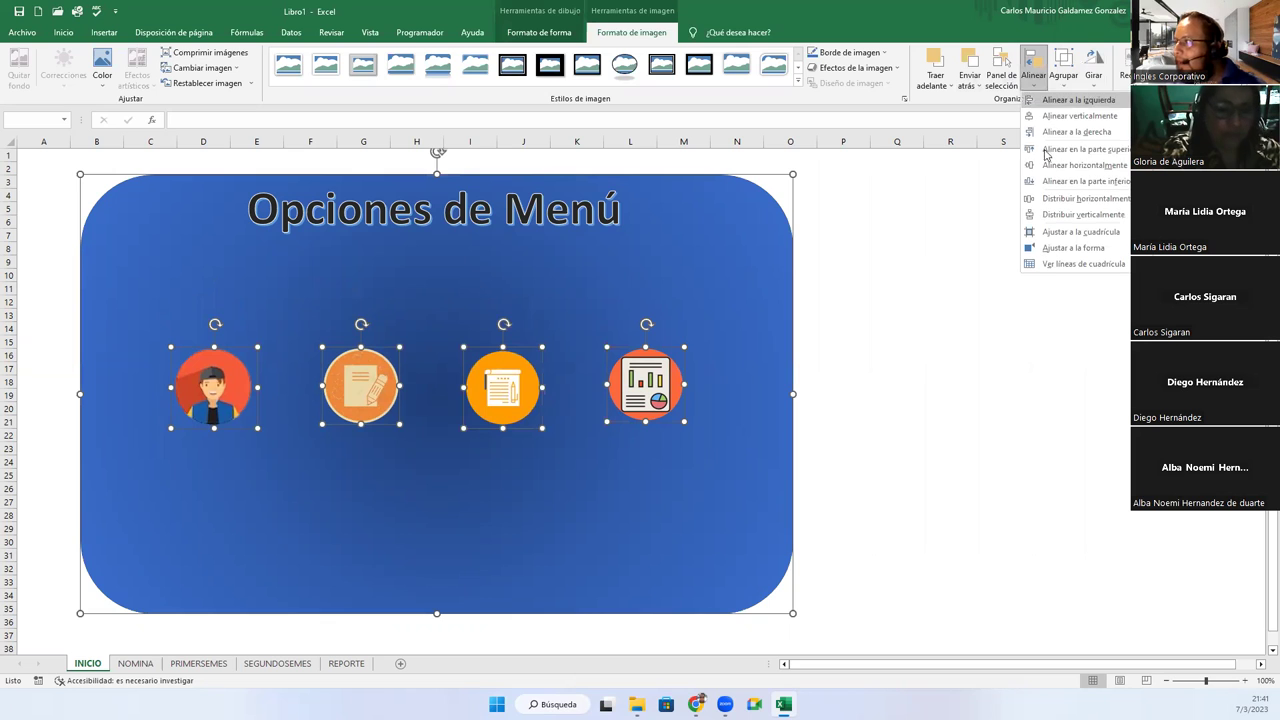
pyautogui.click(1066, 167)
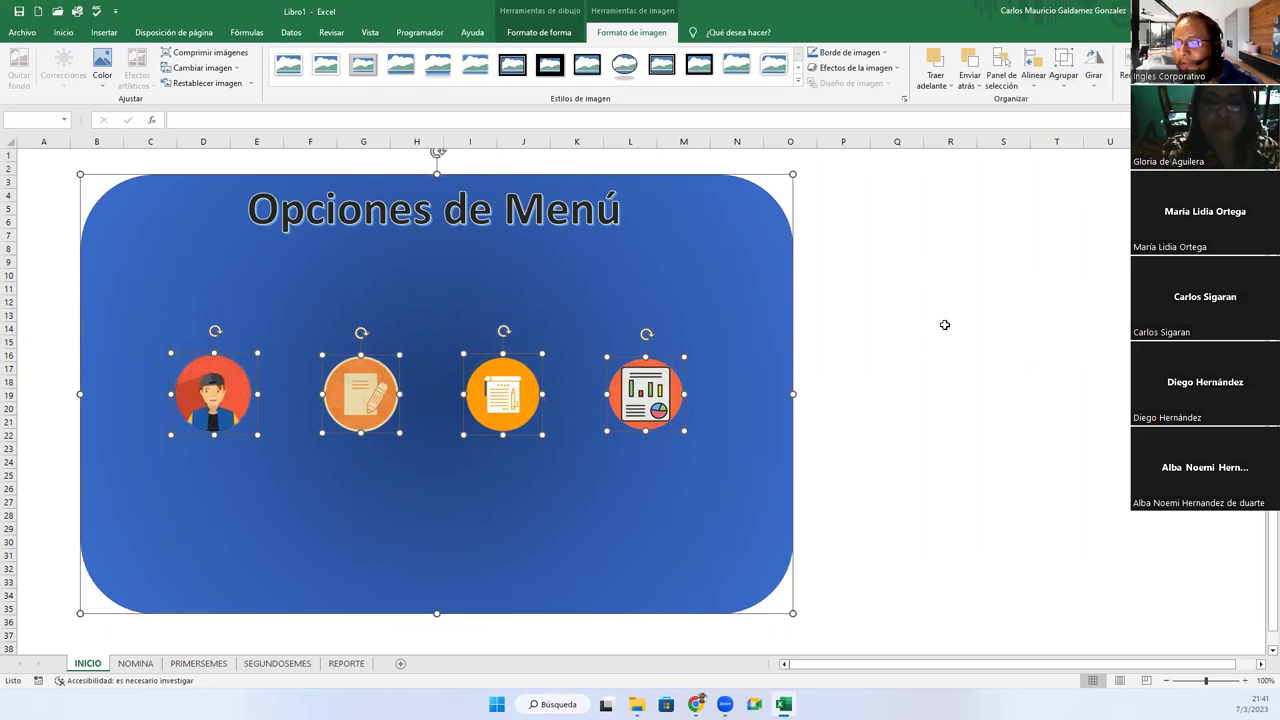
pyautogui.click(900, 427)
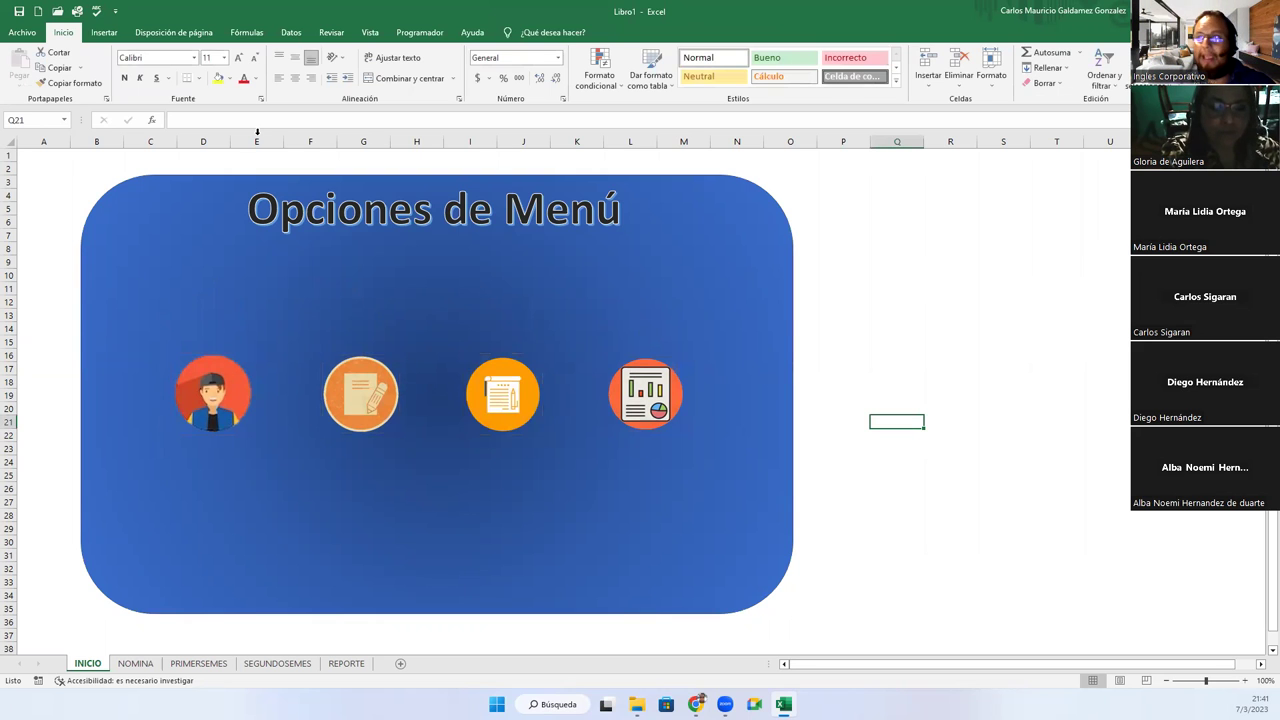
# Insert WordArt reading 'Nomina Estudiantes', broken onto two lines before Estudiantes.
pyautogui.click(104, 32)
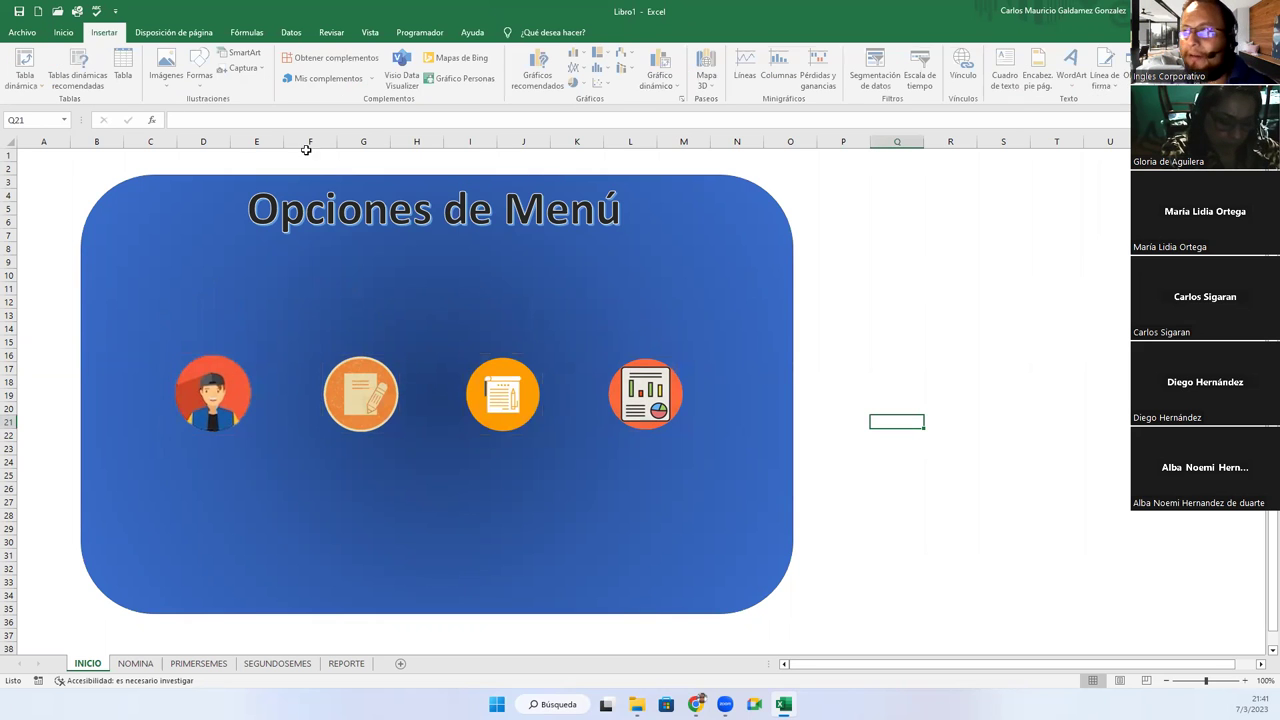
pyautogui.click(1073, 62)
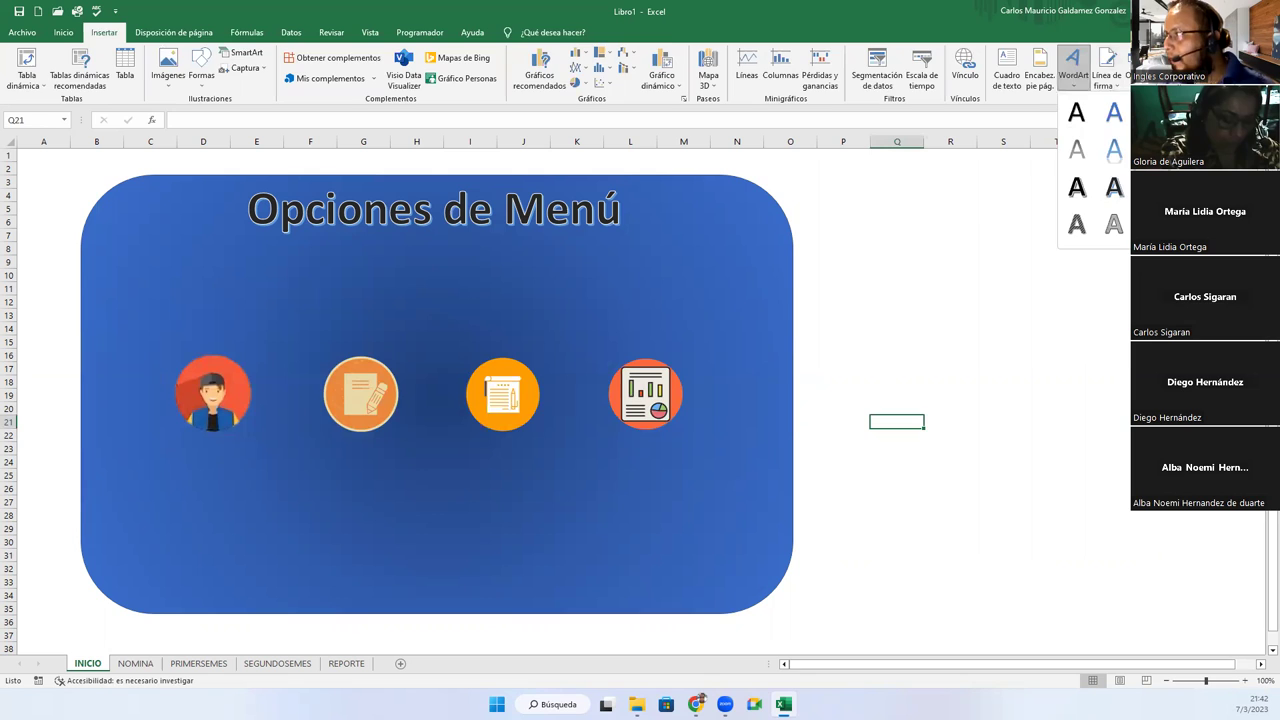
pyautogui.click(1076, 149)
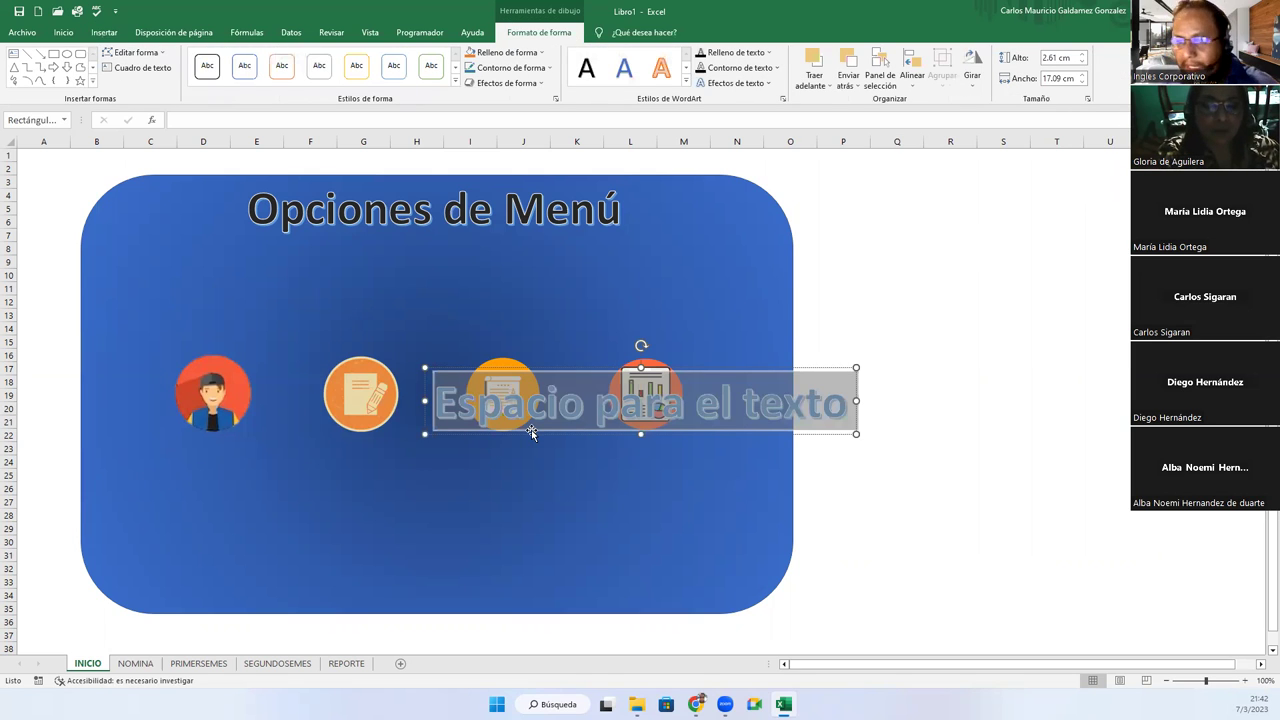
pyautogui.write('Nomina Estudiantes')
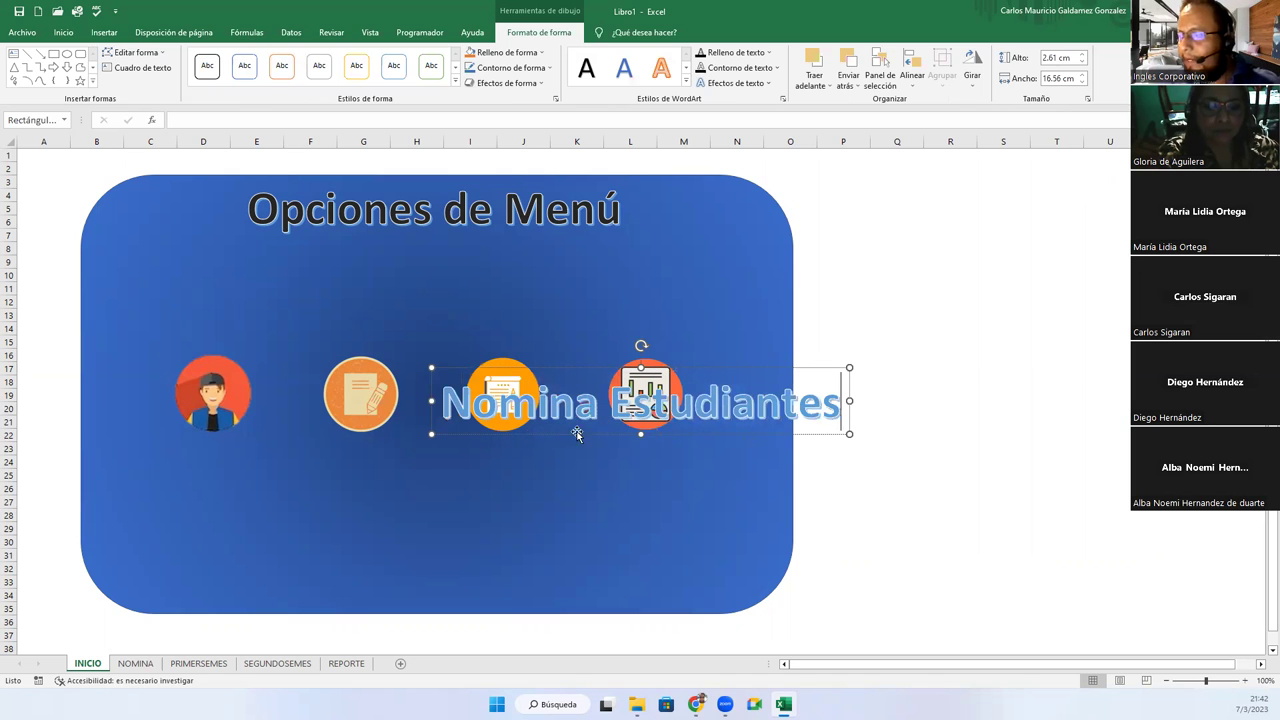
pyautogui.moveTo(577, 433); pyautogui.dragTo(353, 513)
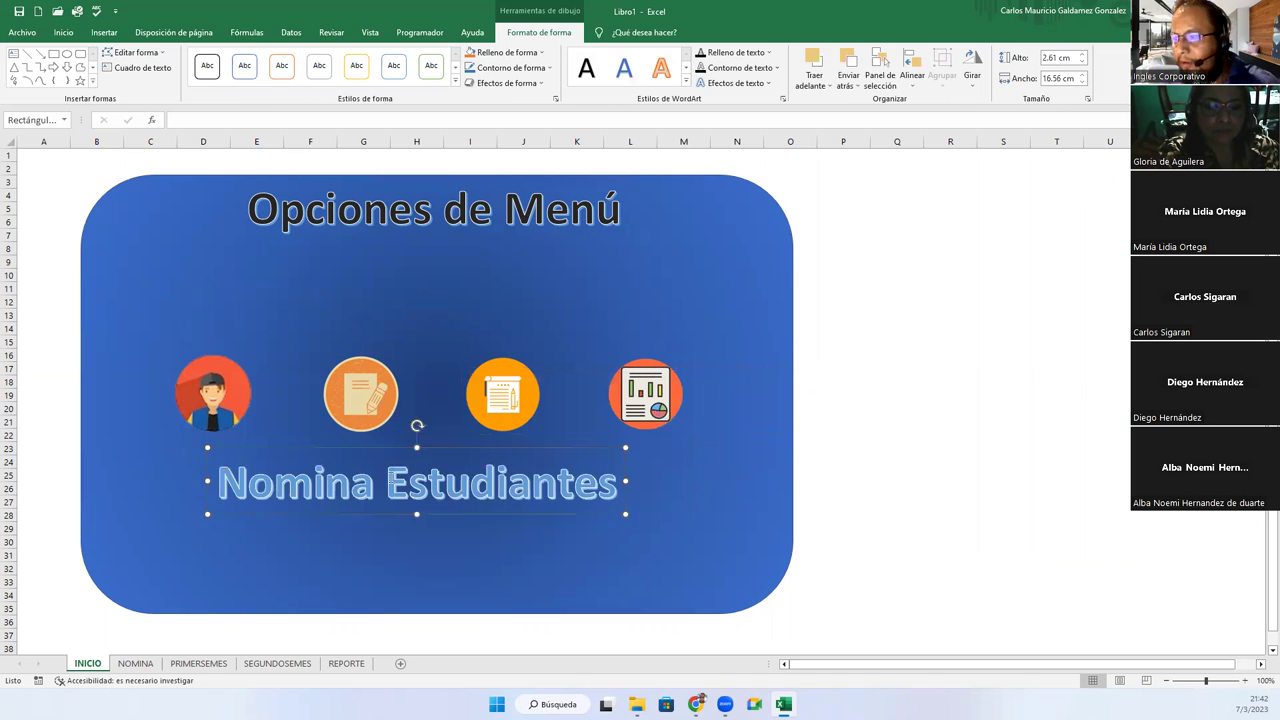
pyautogui.press('Return')
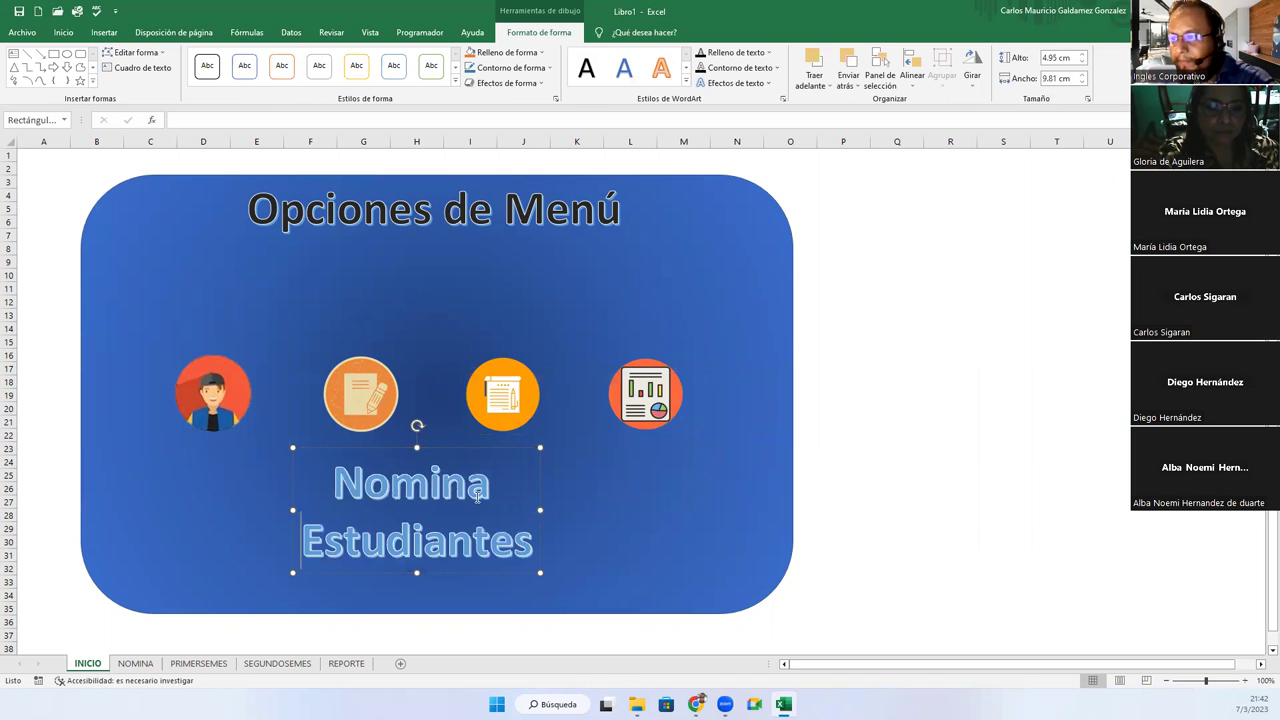
# Reduce the Nomina Estudiantes WordArt font size to 20.
pyautogui.click(851, 551)
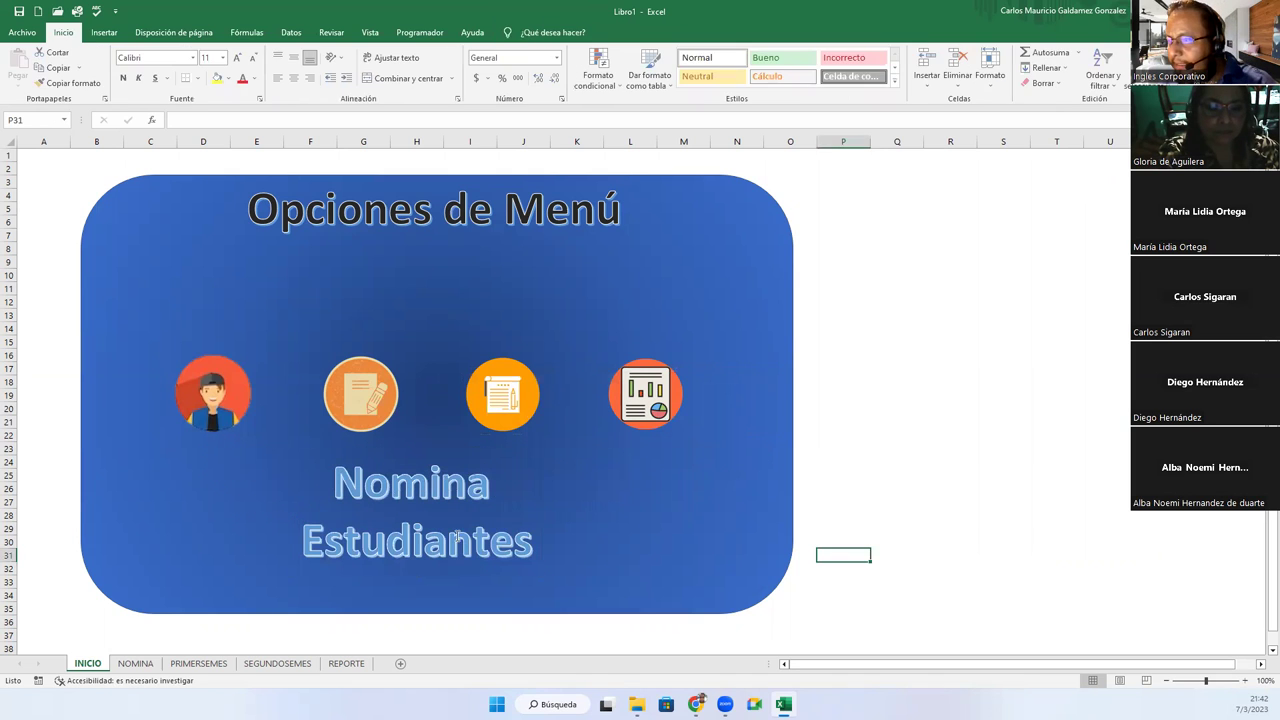
pyautogui.click(450, 445)
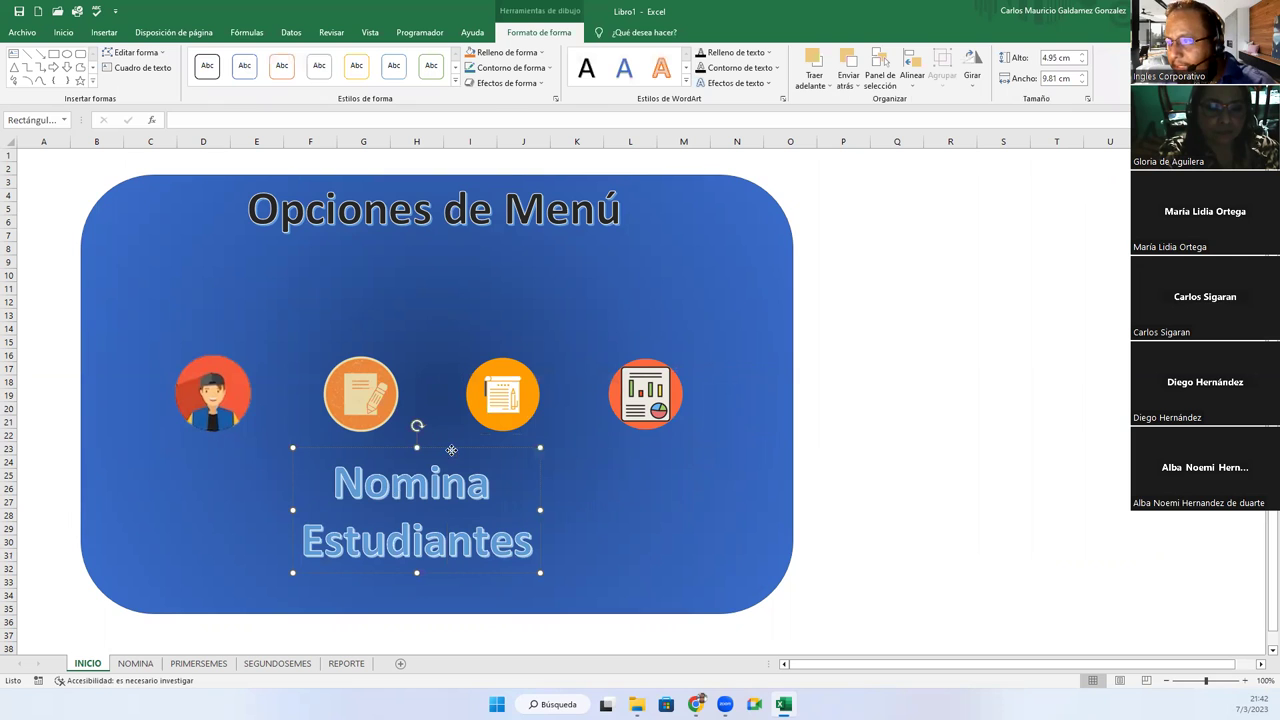
pyautogui.click(451, 450)
pyautogui.click(418, 486)
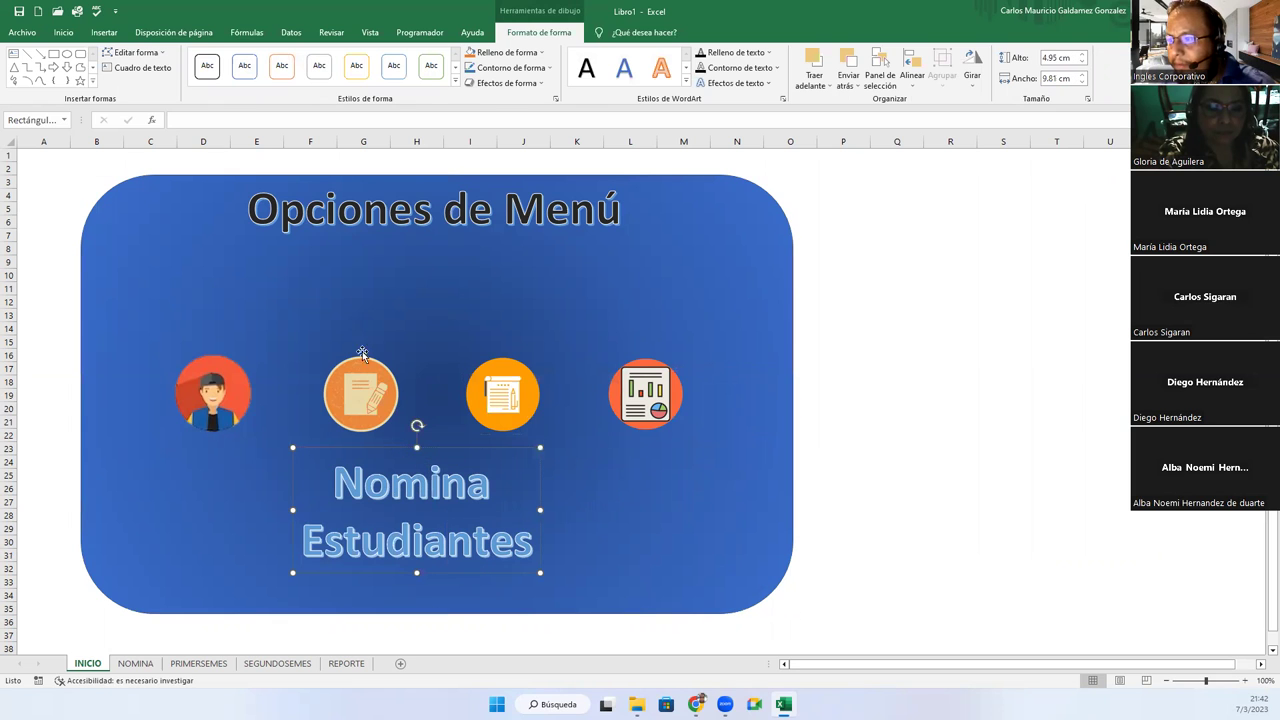
pyautogui.click(63, 32)
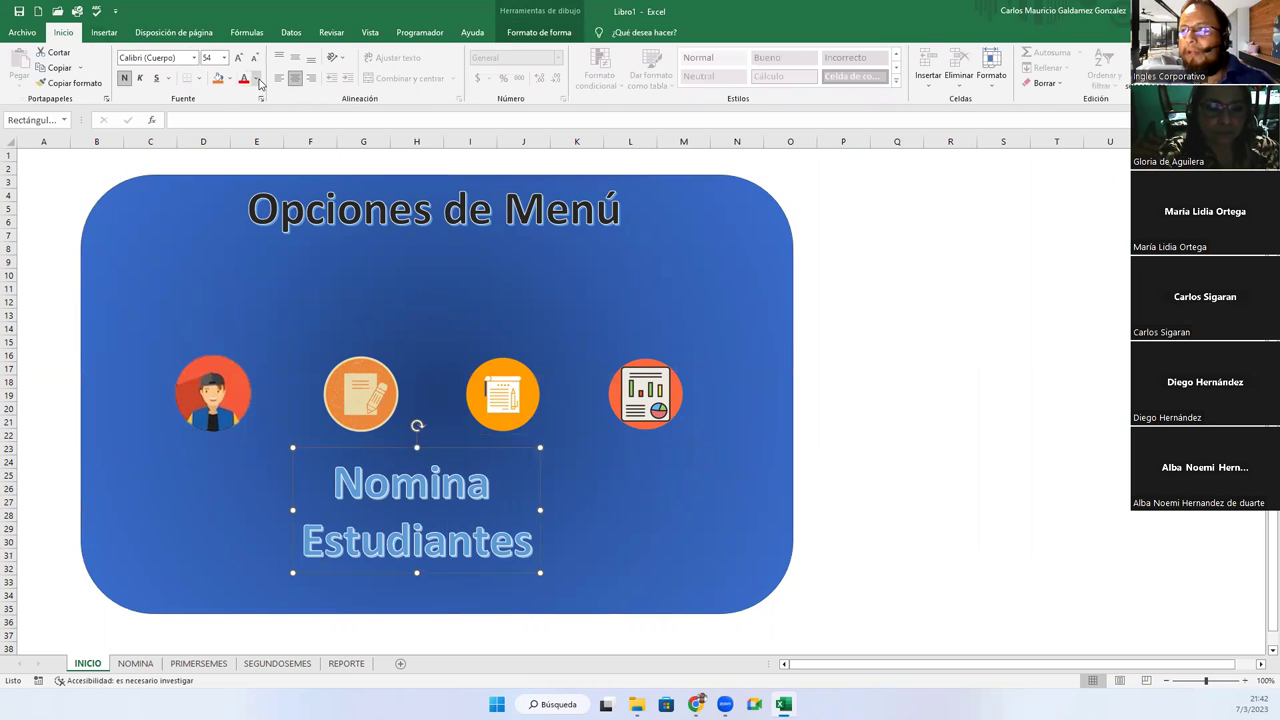
pyautogui.click(252, 58)
pyautogui.click(252, 58)
pyautogui.click(252, 58)
pyautogui.click(252, 58)
pyautogui.click(252, 58)
pyautogui.click(252, 58)
pyautogui.click(252, 58)
# Position the label beneath the person icon, leaving only the label selected.
pyautogui.moveTo(438, 447); pyautogui.dragTo(231, 440)
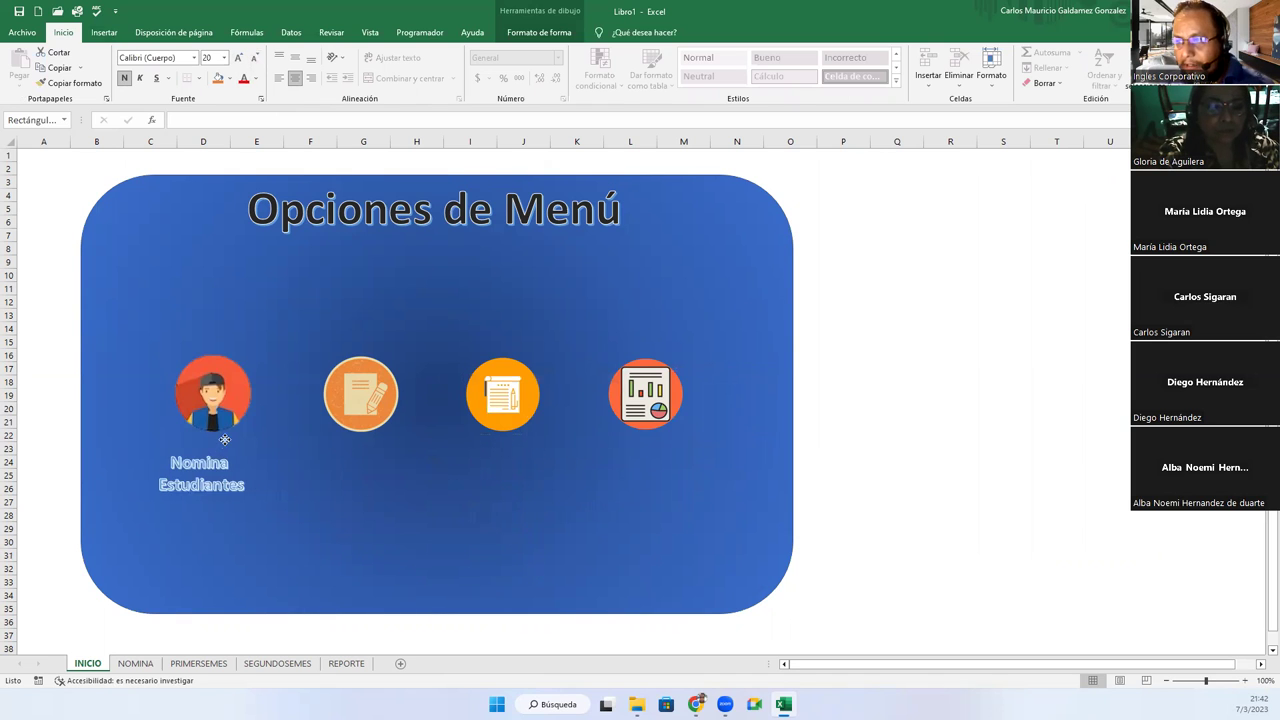
pyautogui.click(240, 476)
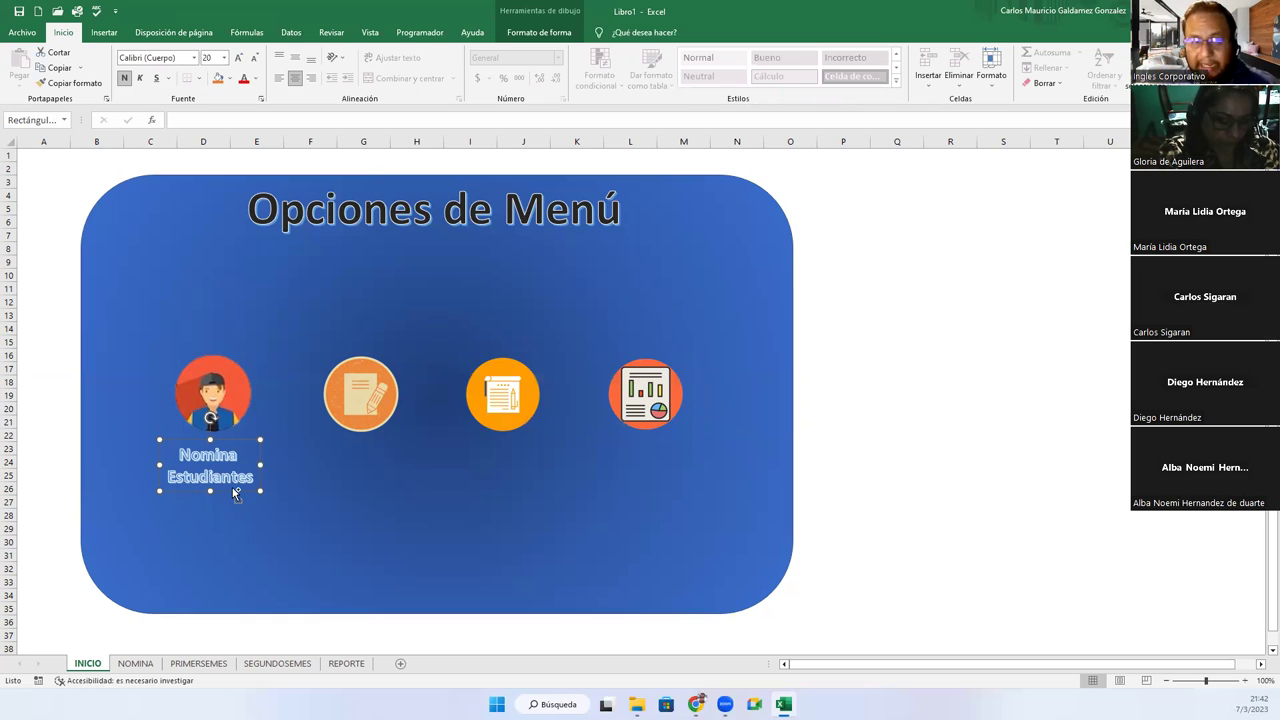
pyautogui.keyDown('ctrl'); pyautogui.click(231, 486); pyautogui.keyUp('ctrl')
pyautogui.click(44, 436)
pyautogui.click(225, 486)
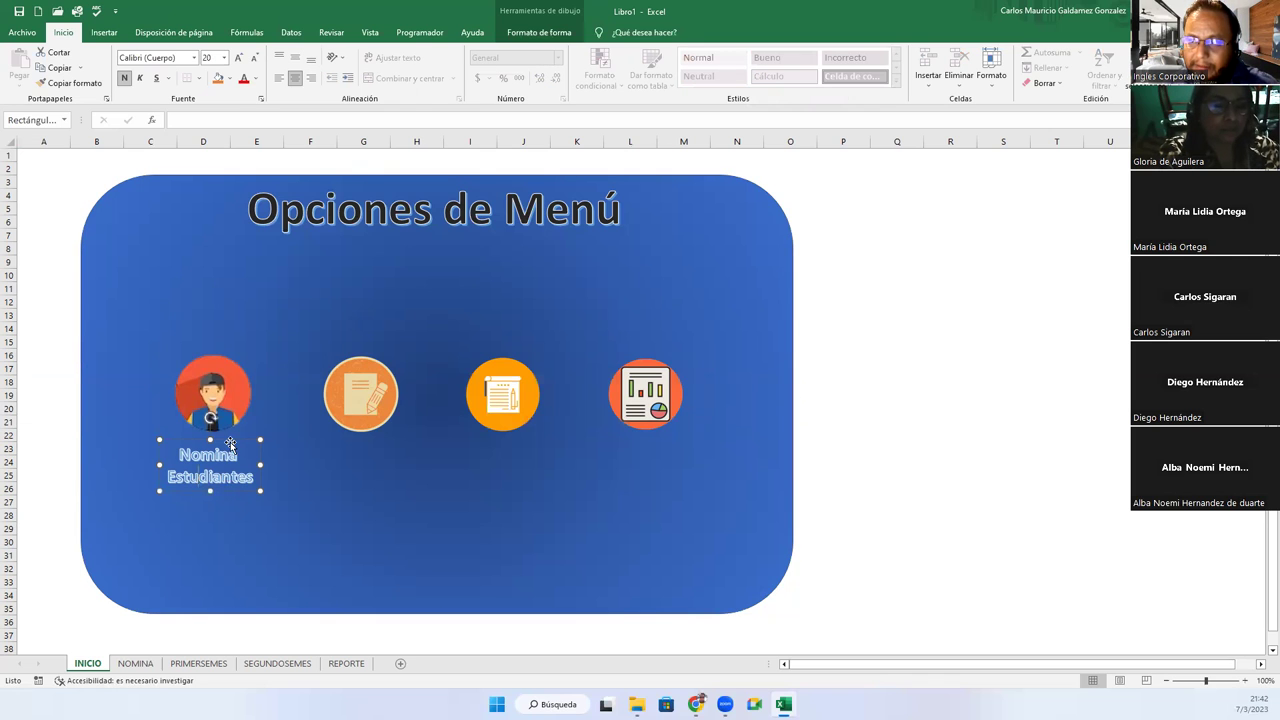
# Copy the label under the notes icon and change its text to PRIMER SEMESTRE.
pyautogui.moveTo(230, 440); pyautogui.dragTo(384, 436)
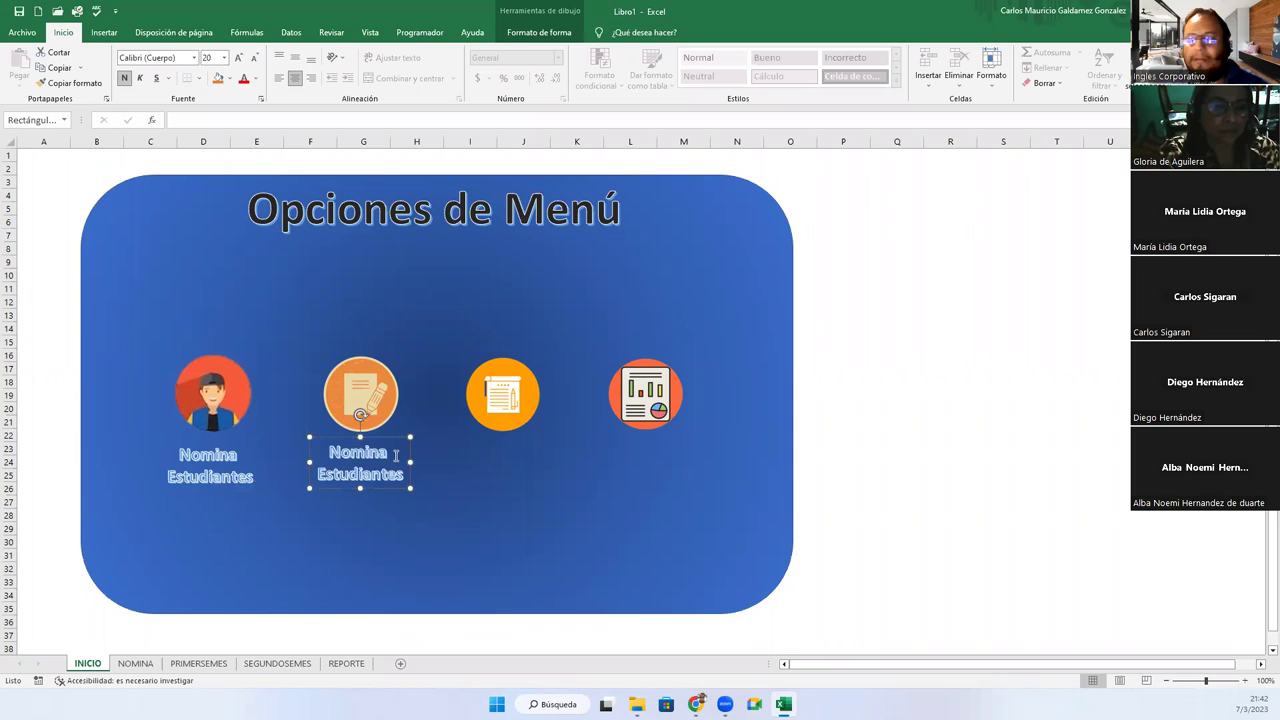
pyautogui.doubleClick(378, 461)
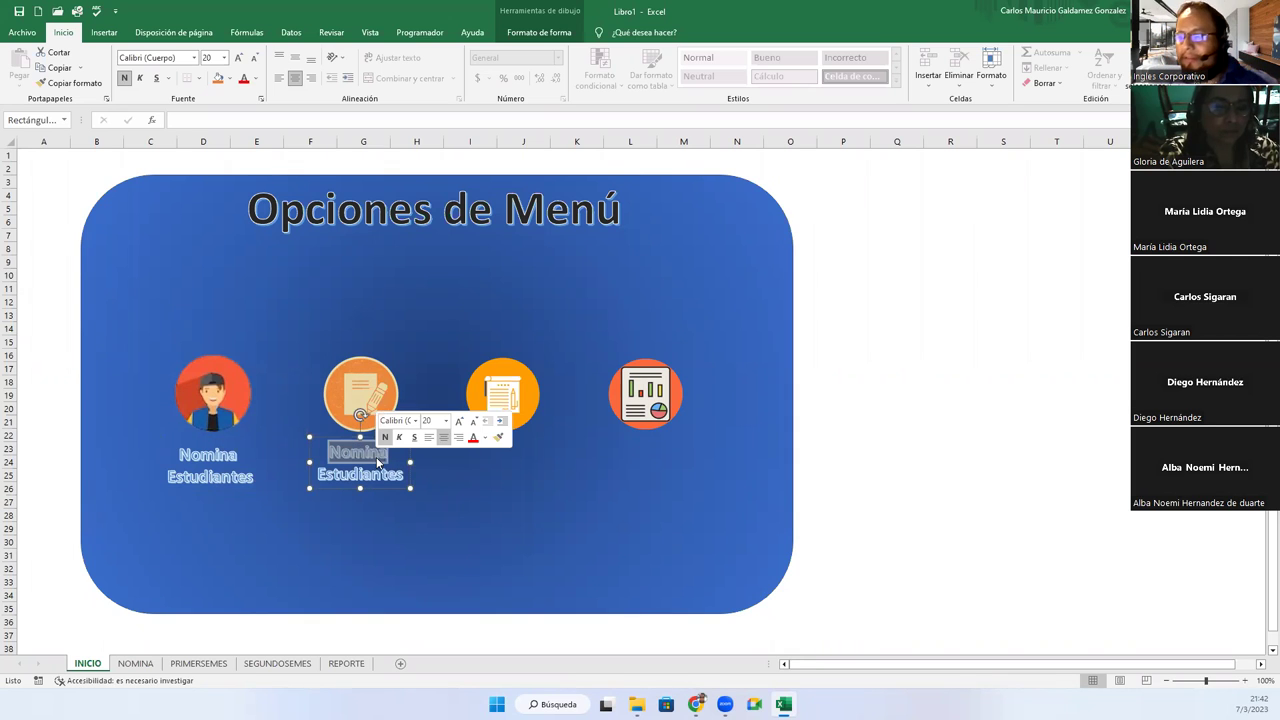
pyautogui.doubleClick(377, 475)
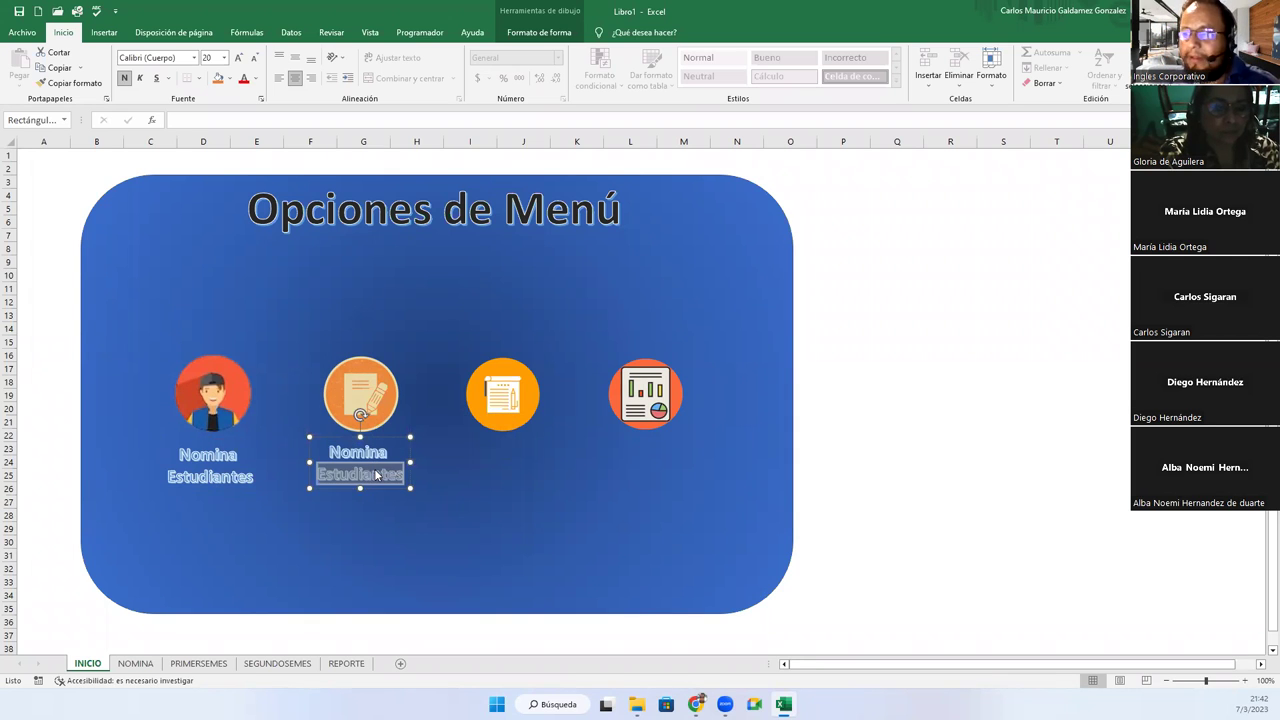
pyautogui.press('BackSpace')
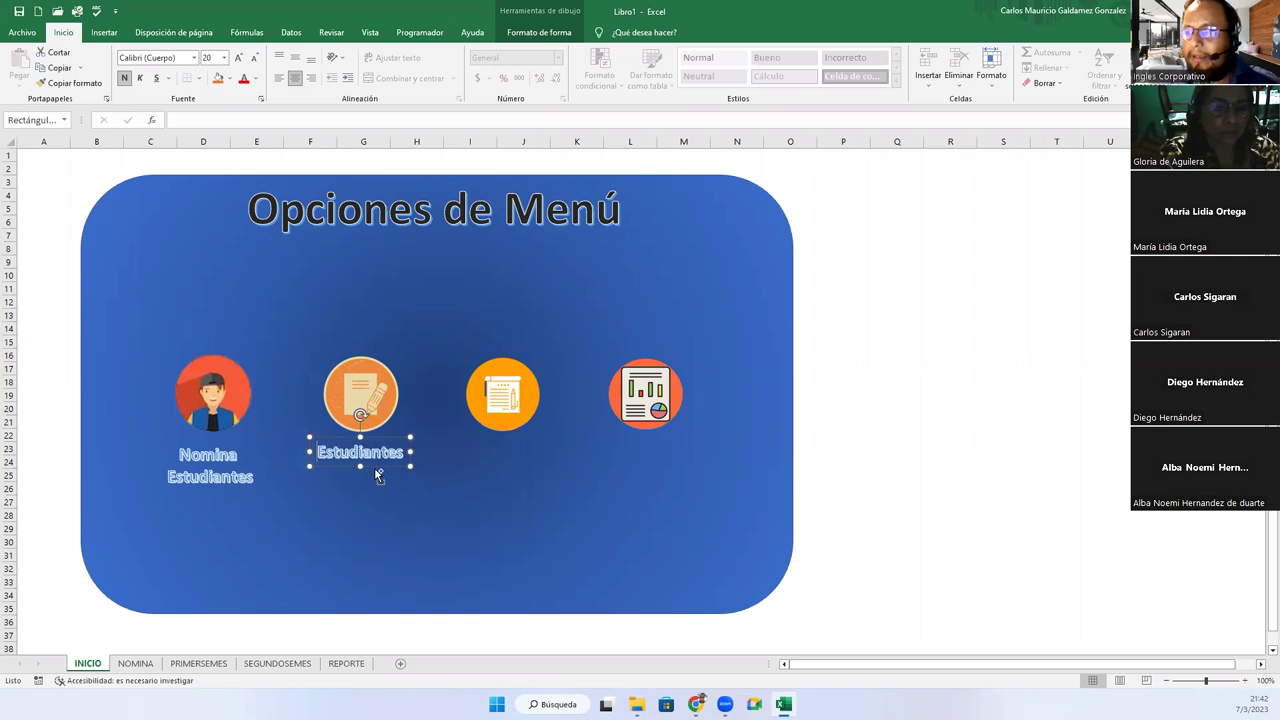
pyautogui.press('BackSpace')
pyautogui.write('PRIMER')
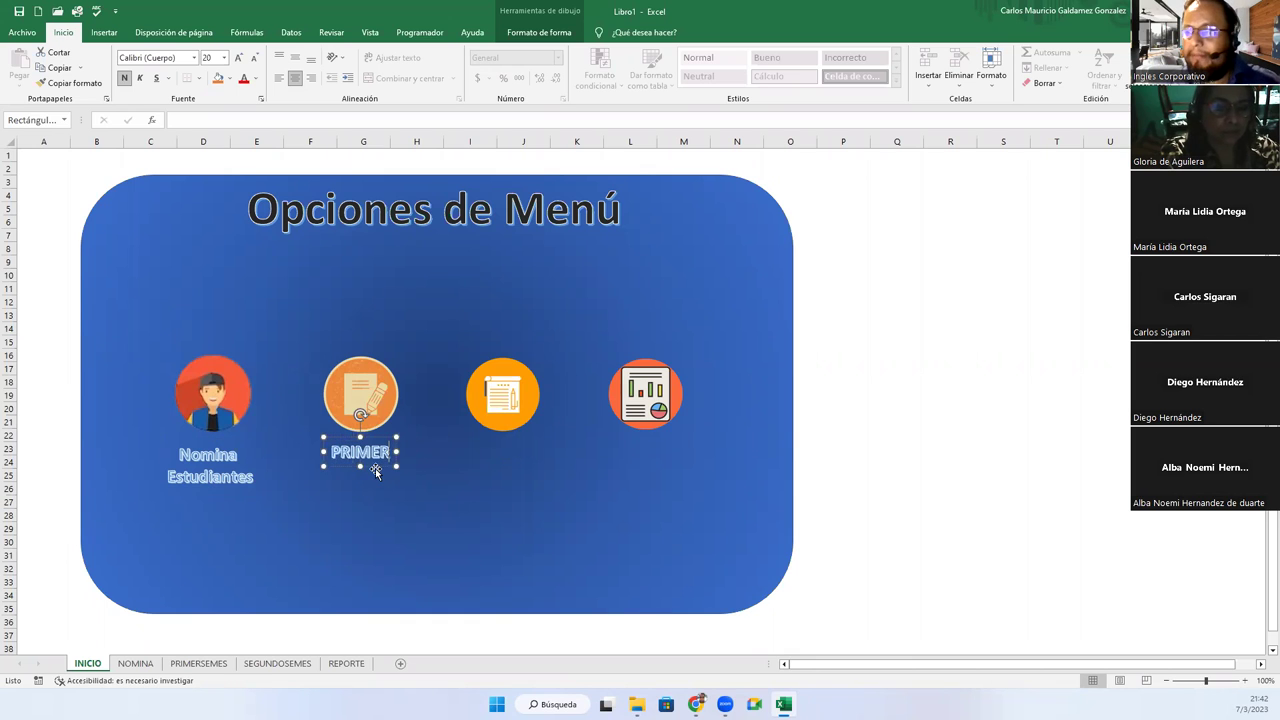
pyautogui.write(' SEMESTR')
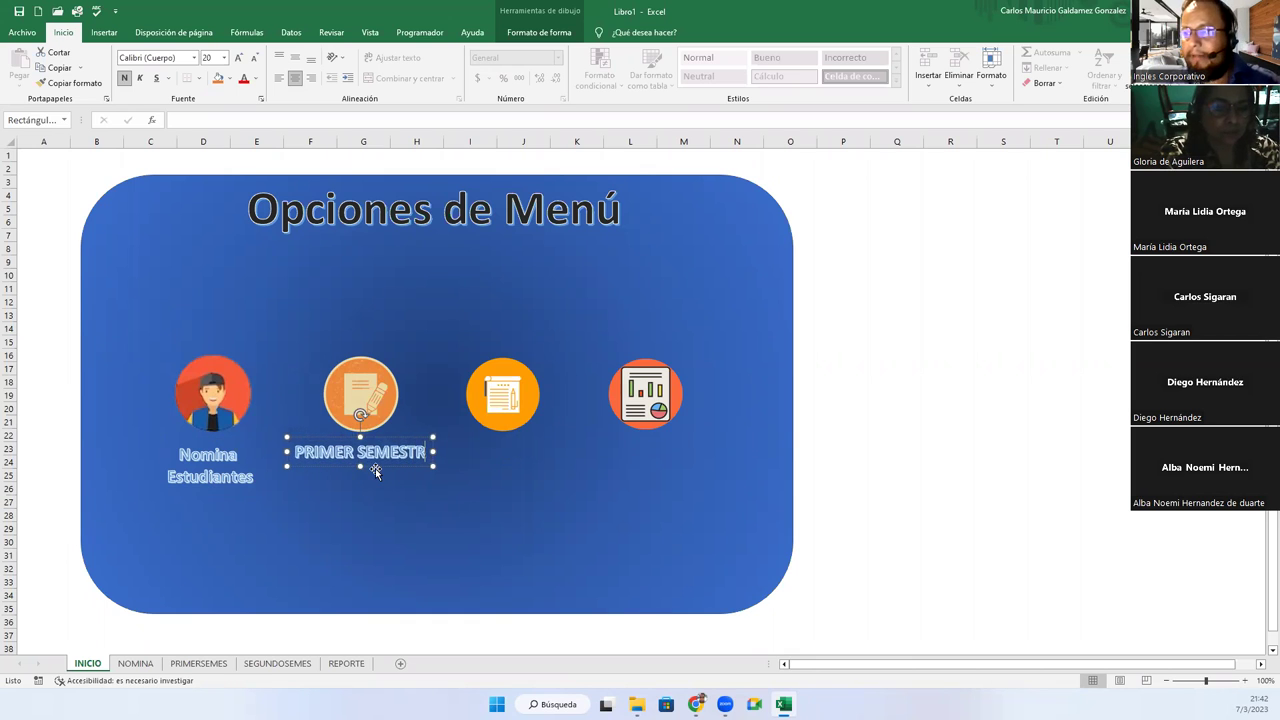
pyautogui.write('E')
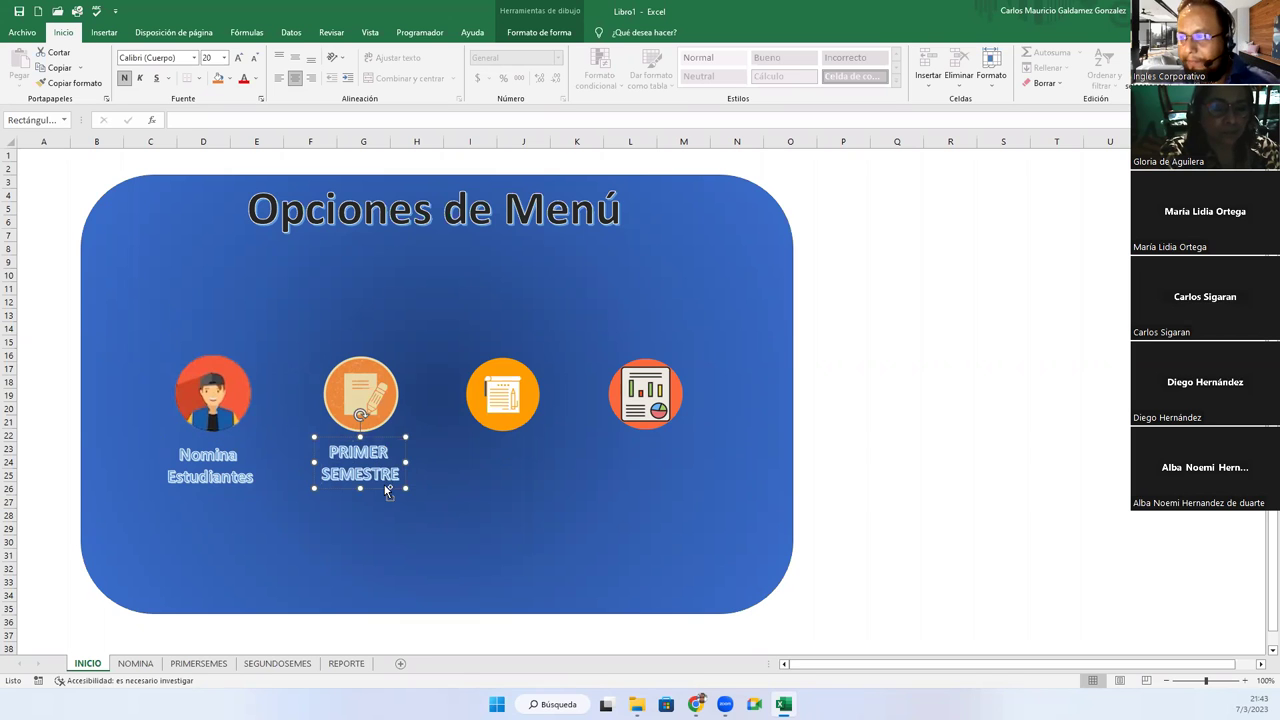
pyautogui.moveTo(388, 490); pyautogui.dragTo(525, 484)
pyautogui.hotkey('ctrl', 'z')
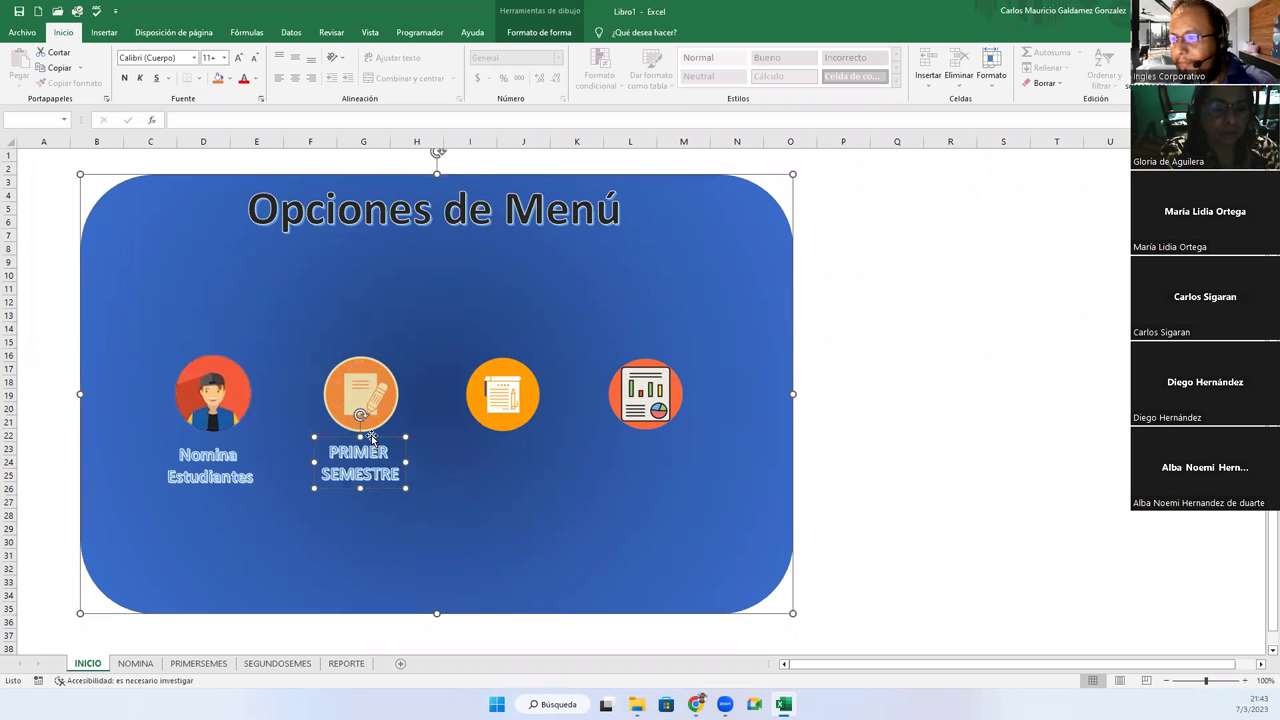
pyautogui.click(55, 422)
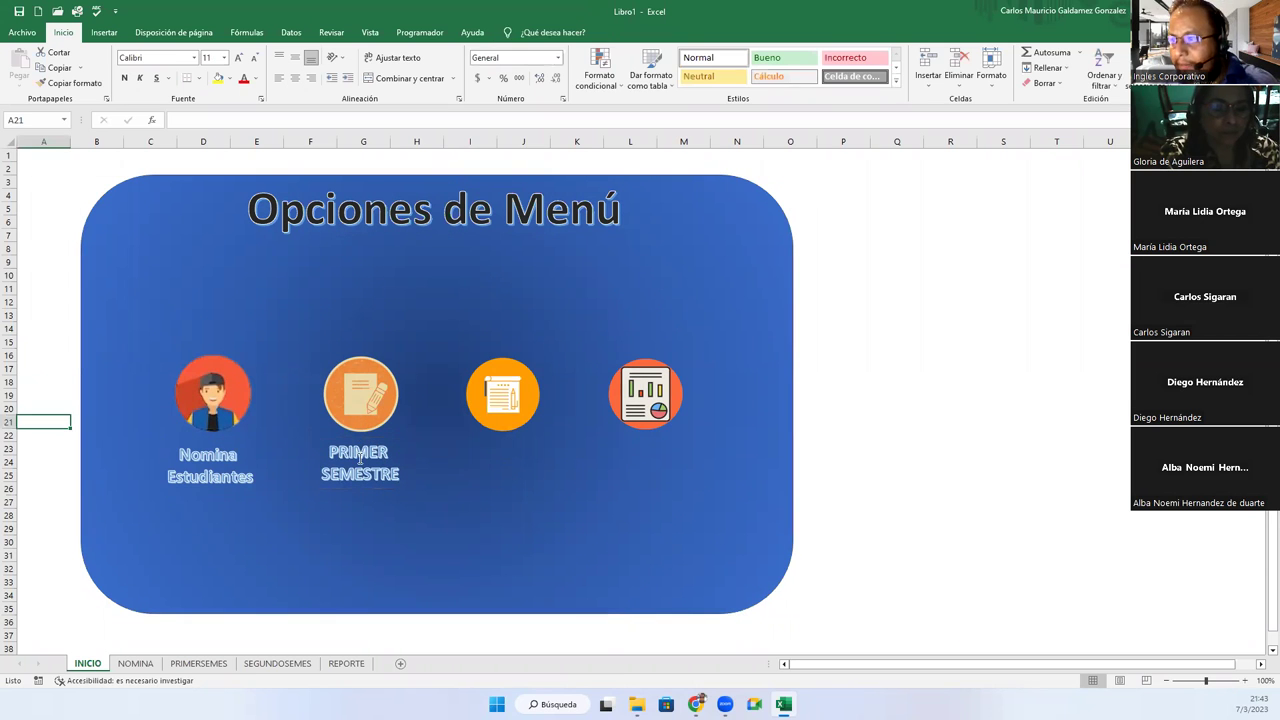
pyautogui.click(360, 458)
# Copy the label under the third icon and change it to SEGUNDO SEMESTRE.
pyautogui.moveTo(380, 437); pyautogui.dragTo(528, 437)
pyautogui.doubleClick(505, 453)
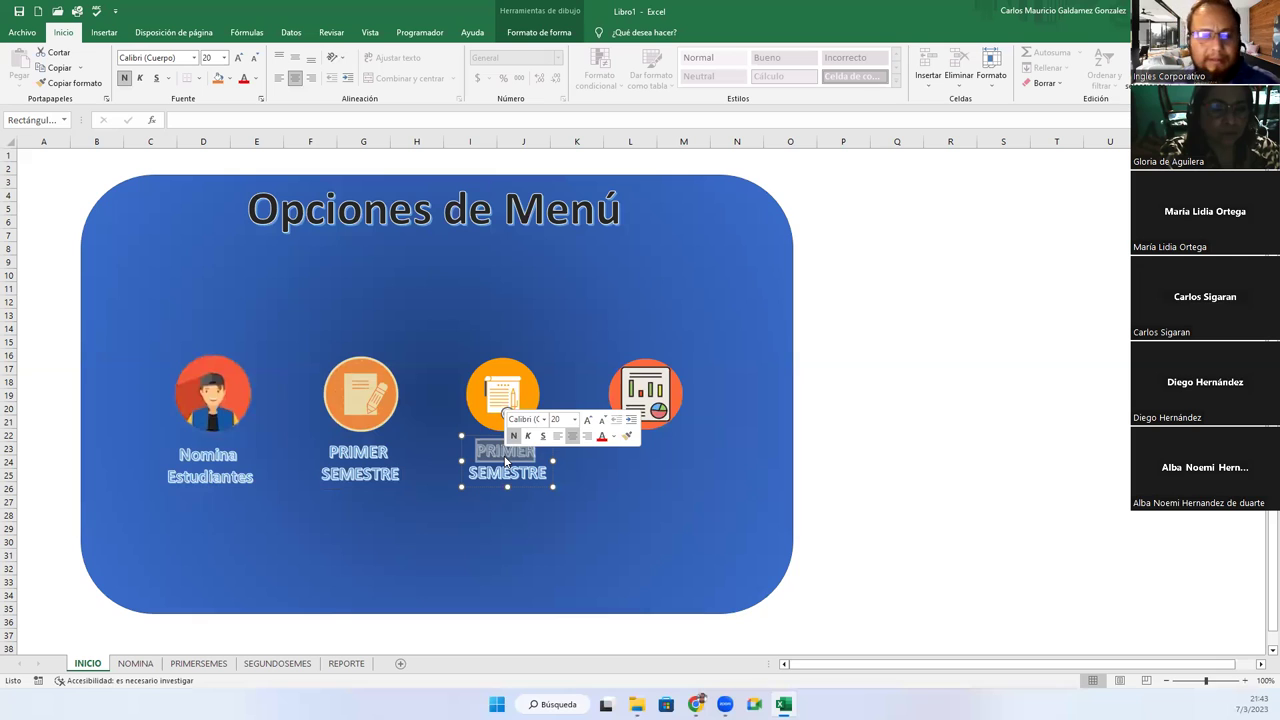
pyautogui.write('SEGUNDO')
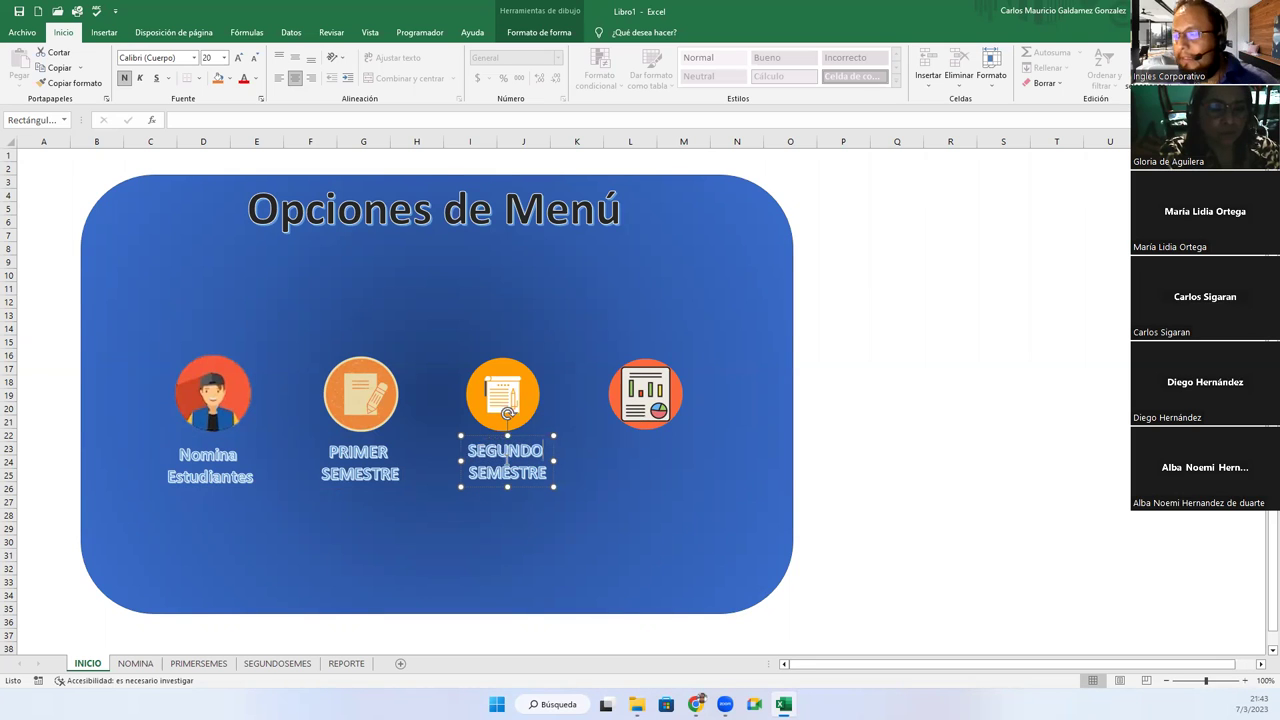
# Copy it under the fourth icon and retype it as two-line REVISAR REPORTE.
pyautogui.moveTo(560, 440); pyautogui.dragTo(662, 439)
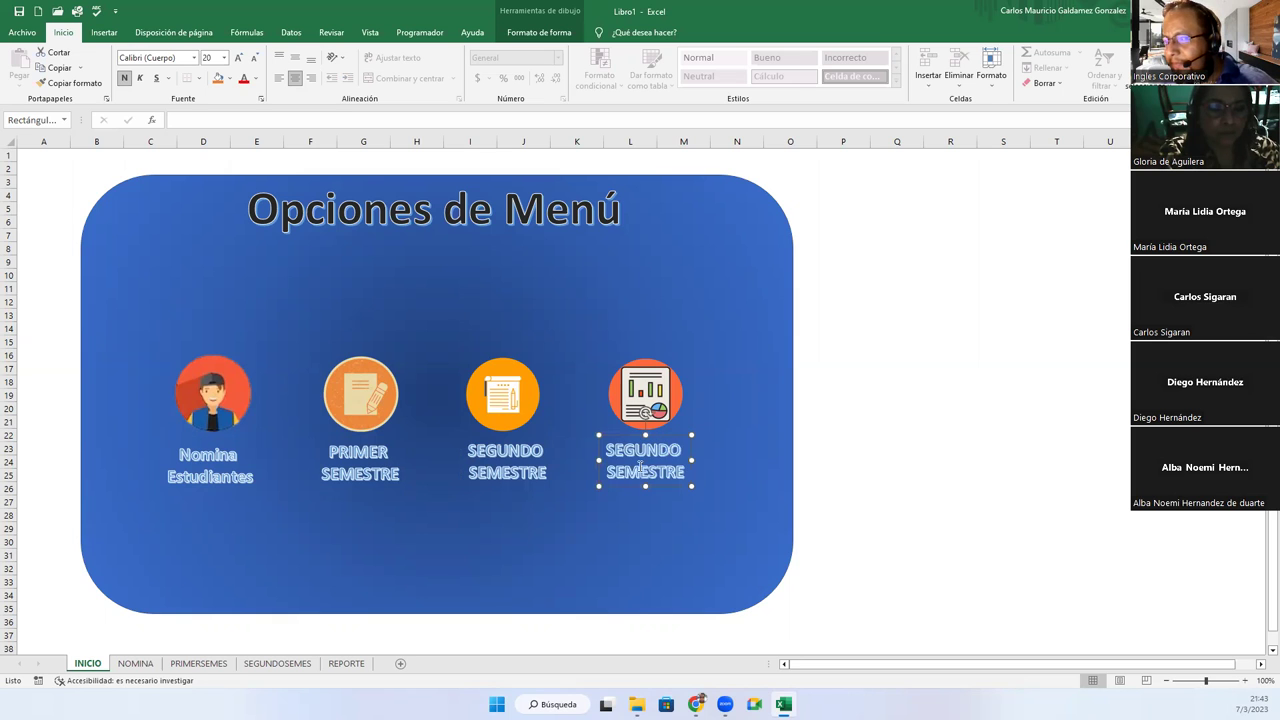
pyautogui.click(640, 470)
pyautogui.press('Left')
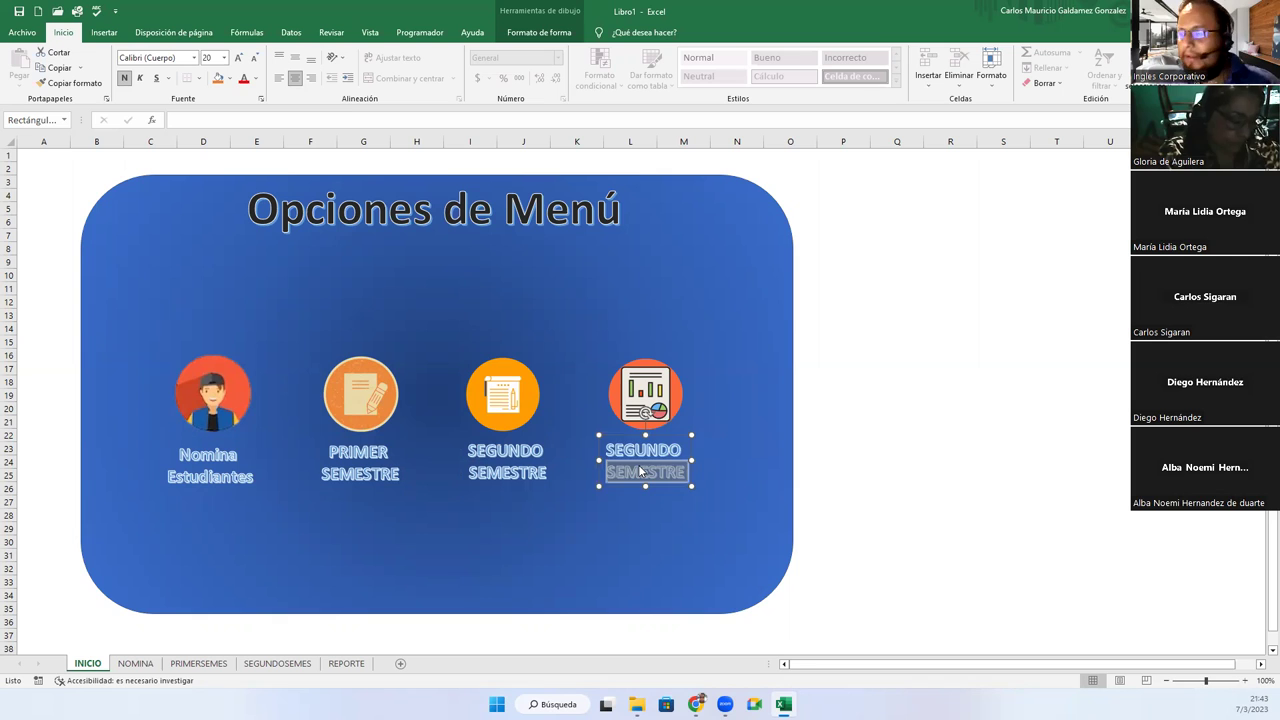
pyautogui.press('BackSpace')
pyautogui.press('BackSpace')
pyautogui.press('BackSpace')
pyautogui.press('Delete')
pyautogui.press('Delete')
pyautogui.press('Delete')
pyautogui.write('REVISAR')
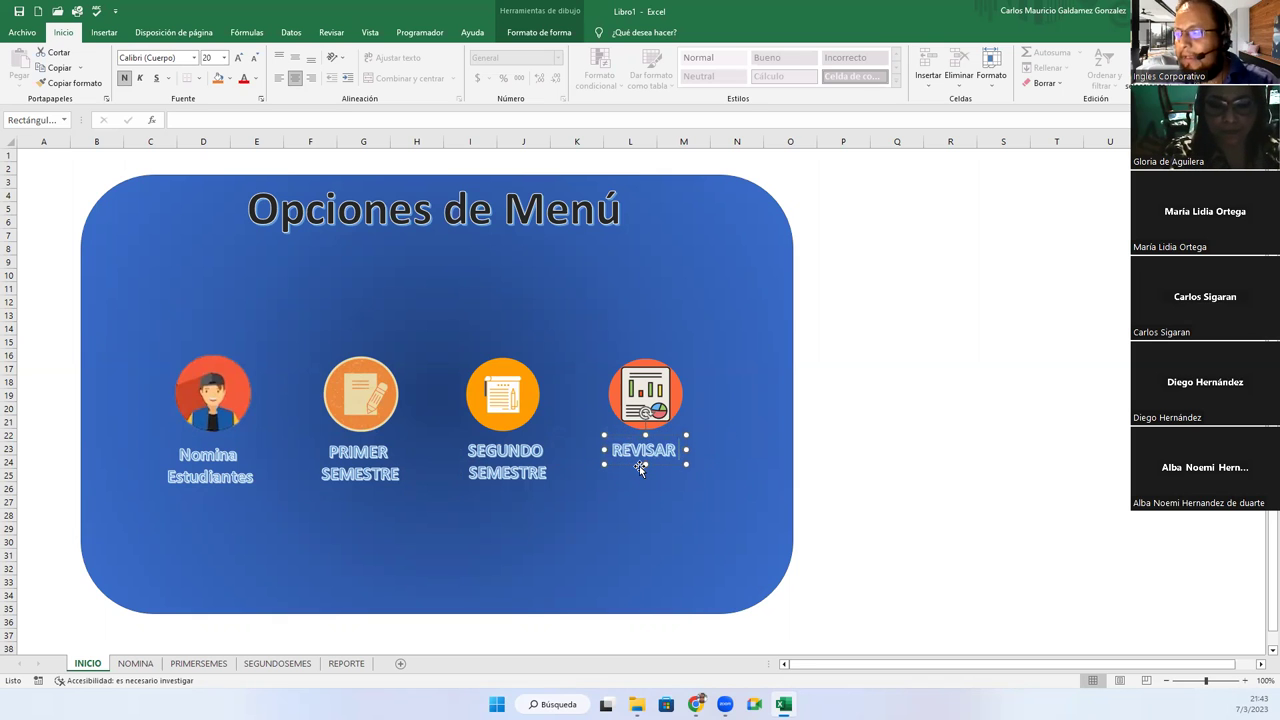
pyautogui.press('Return')
pyautogui.write('REPORTE')
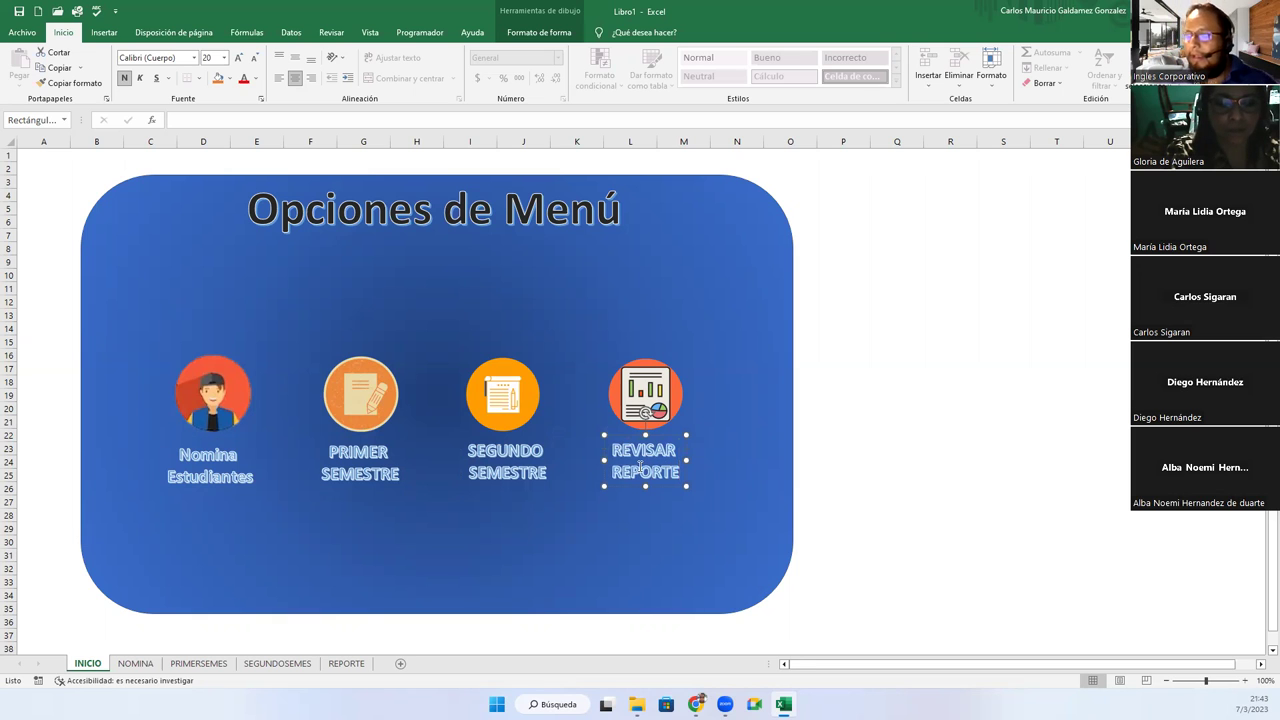
pyautogui.click(849, 442)
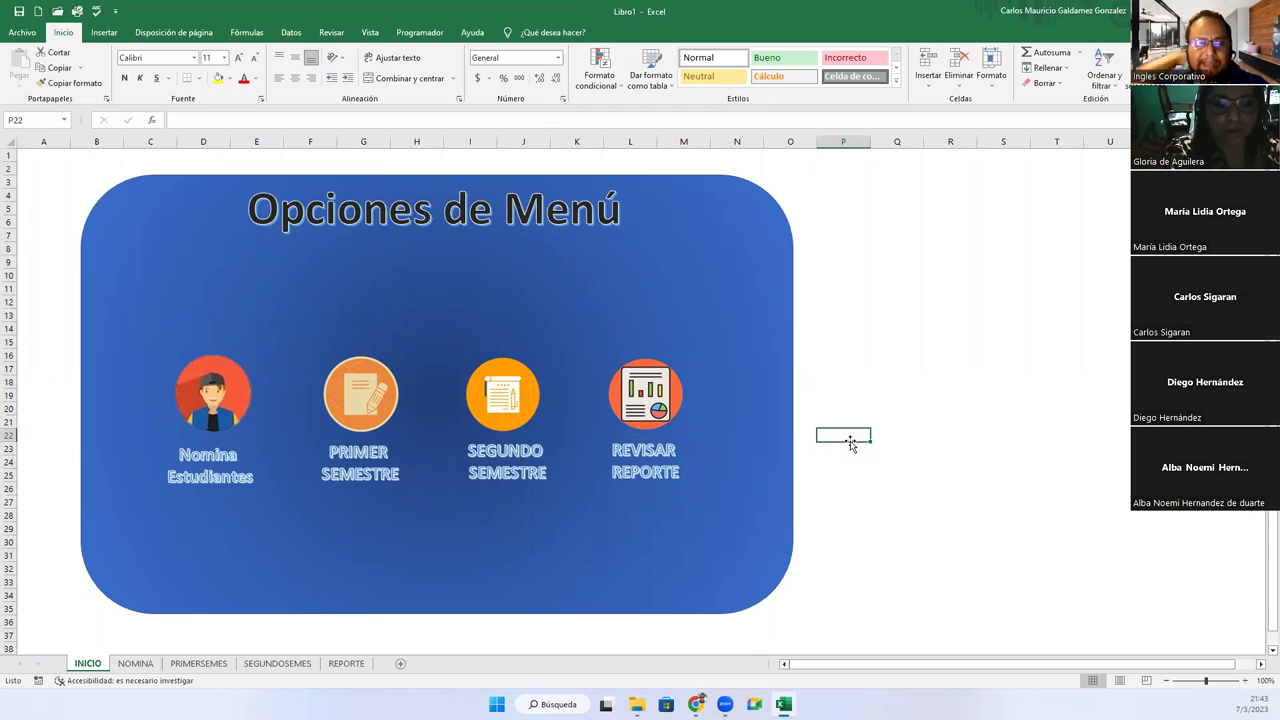
# On PRIMERSEMES, fill the B5:F5 student row down to row 29 and copy it.
pyautogui.click(138, 664)
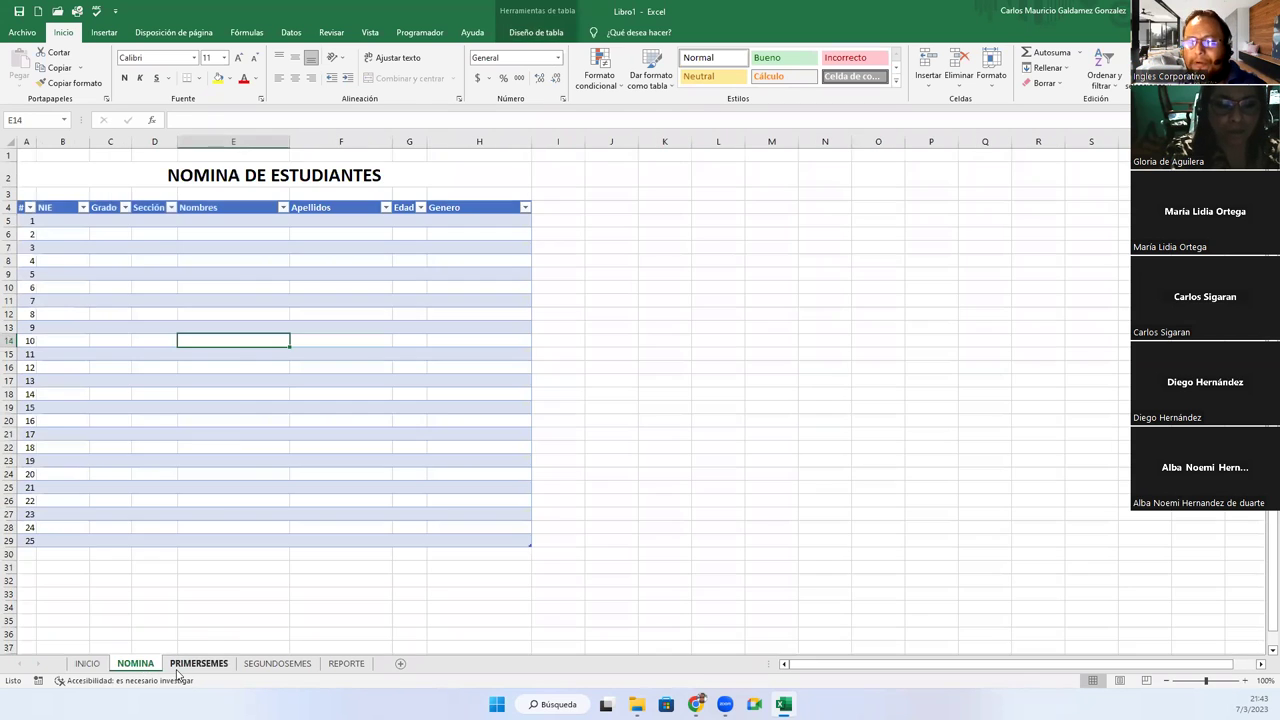
pyautogui.click(182, 666)
pyautogui.click(258, 660)
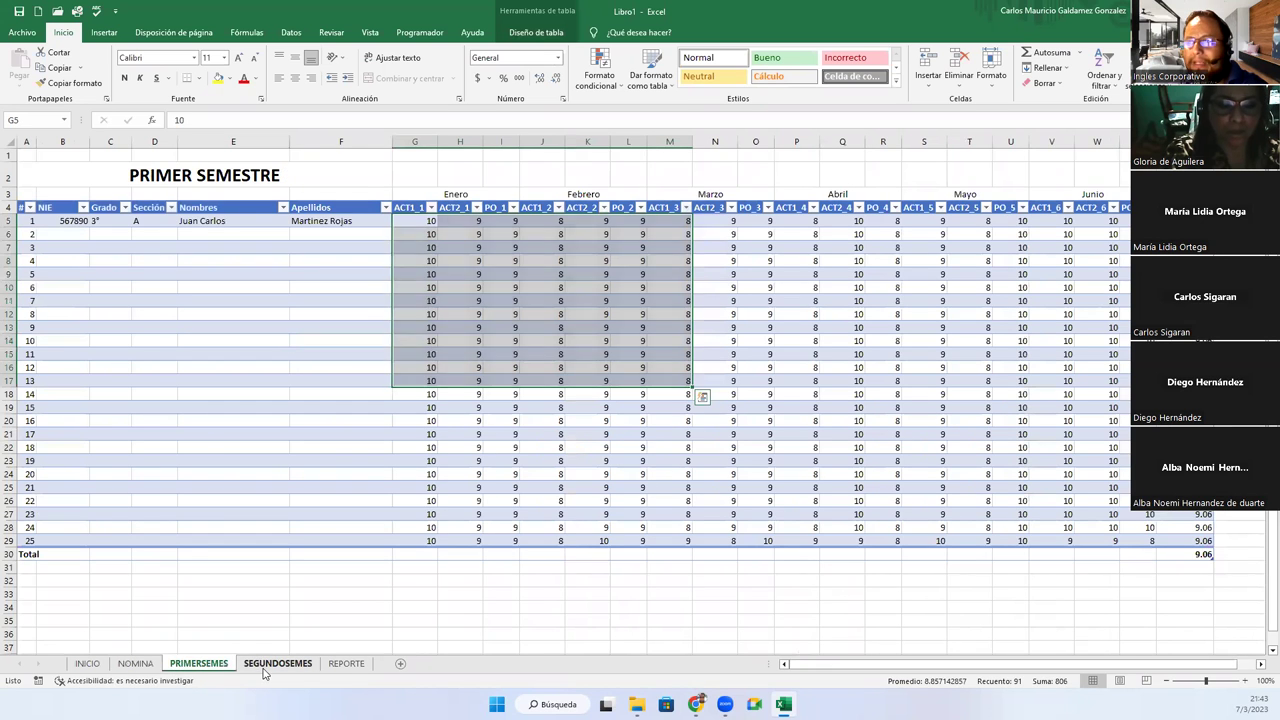
pyautogui.hotkey('ctrl', 'pagedown')
pyautogui.click(256, 662)
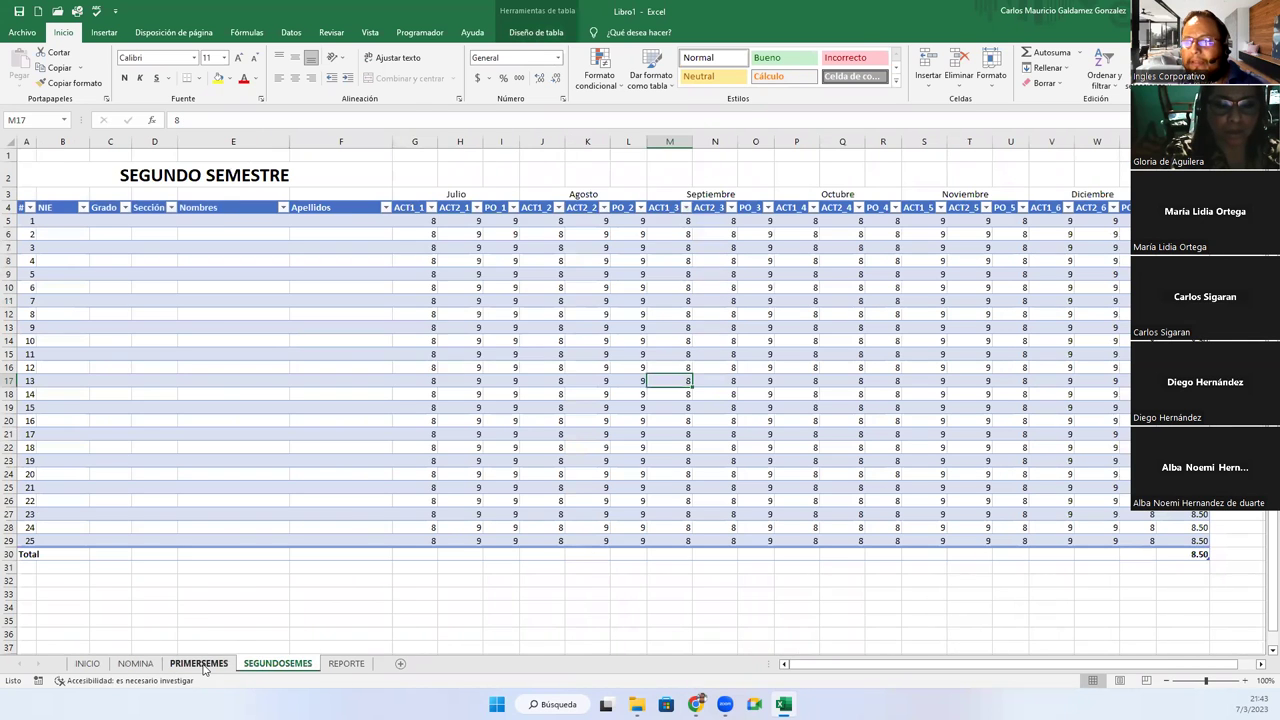
pyautogui.click(204, 666)
pyautogui.moveTo(68, 221)
pyautogui.mouseDown()
pyautogui.moveTo(386, 222)
pyautogui.moveTo(356, 522)
pyautogui.mouseUp()
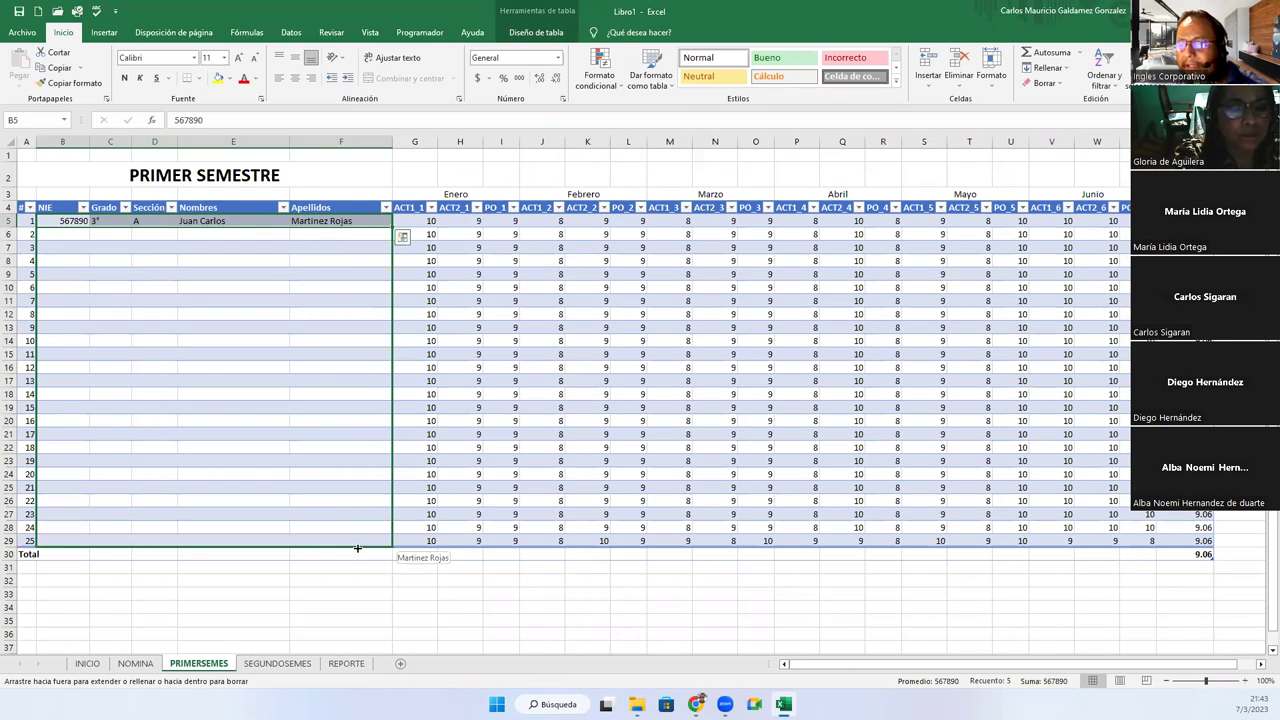
pyautogui.moveTo(357, 540); pyautogui.dragTo(357, 546)
pyautogui.hotkey('ctrl', 'c')
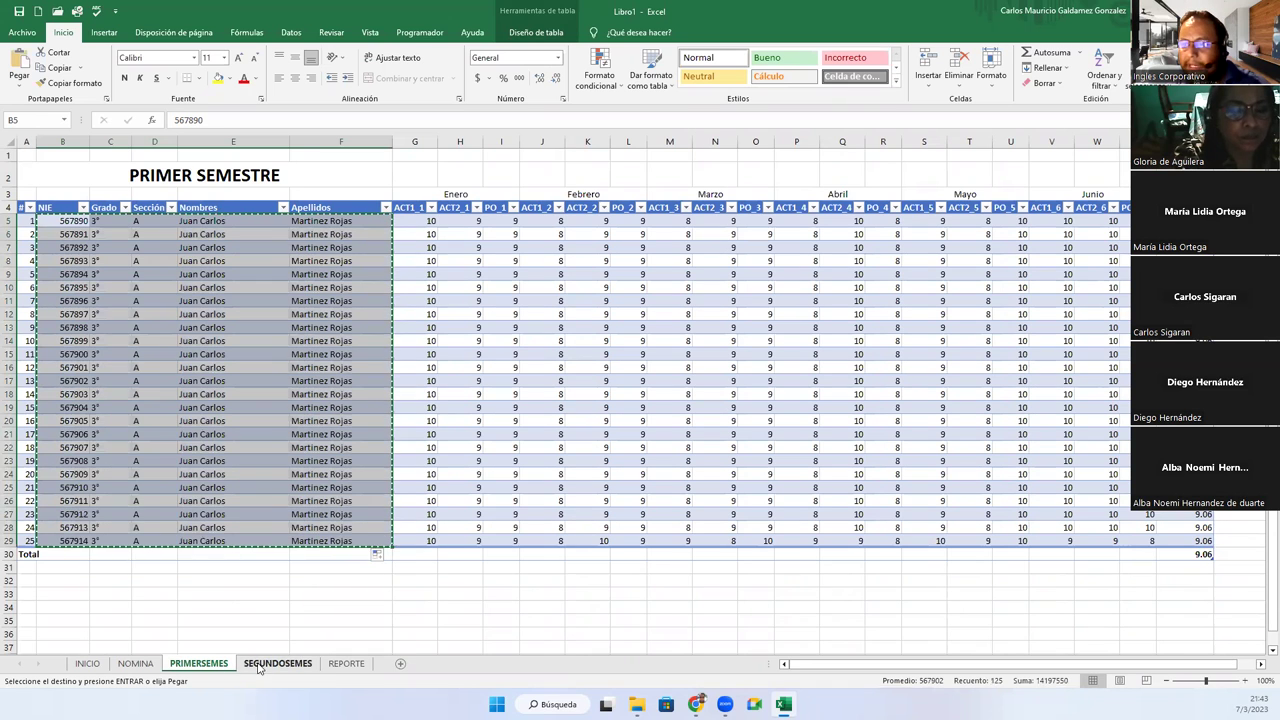
# Paste the 25 student rows at B5 on SEGUNDOSEMES and NOMINA.
pyautogui.click(277, 663)
pyautogui.click(62, 221)
pyautogui.hotkey('ctrl', 'v')
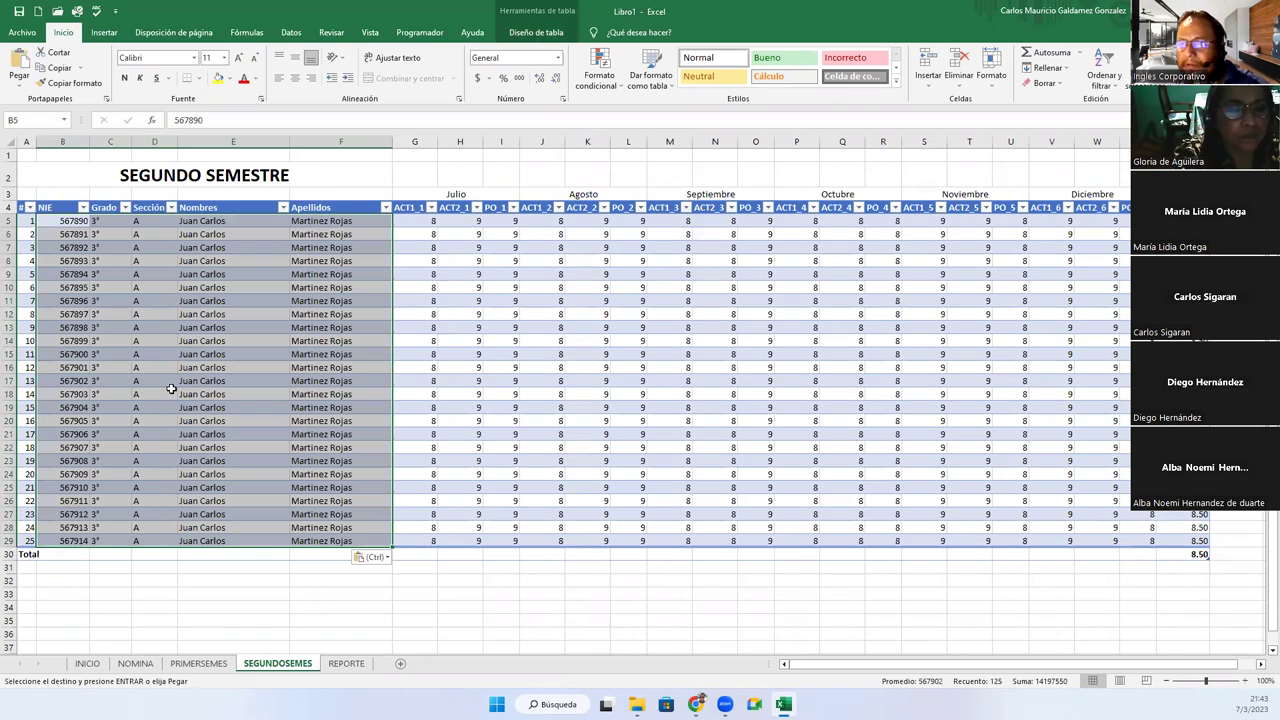
pyautogui.click(218, 665)
pyautogui.click(127, 665)
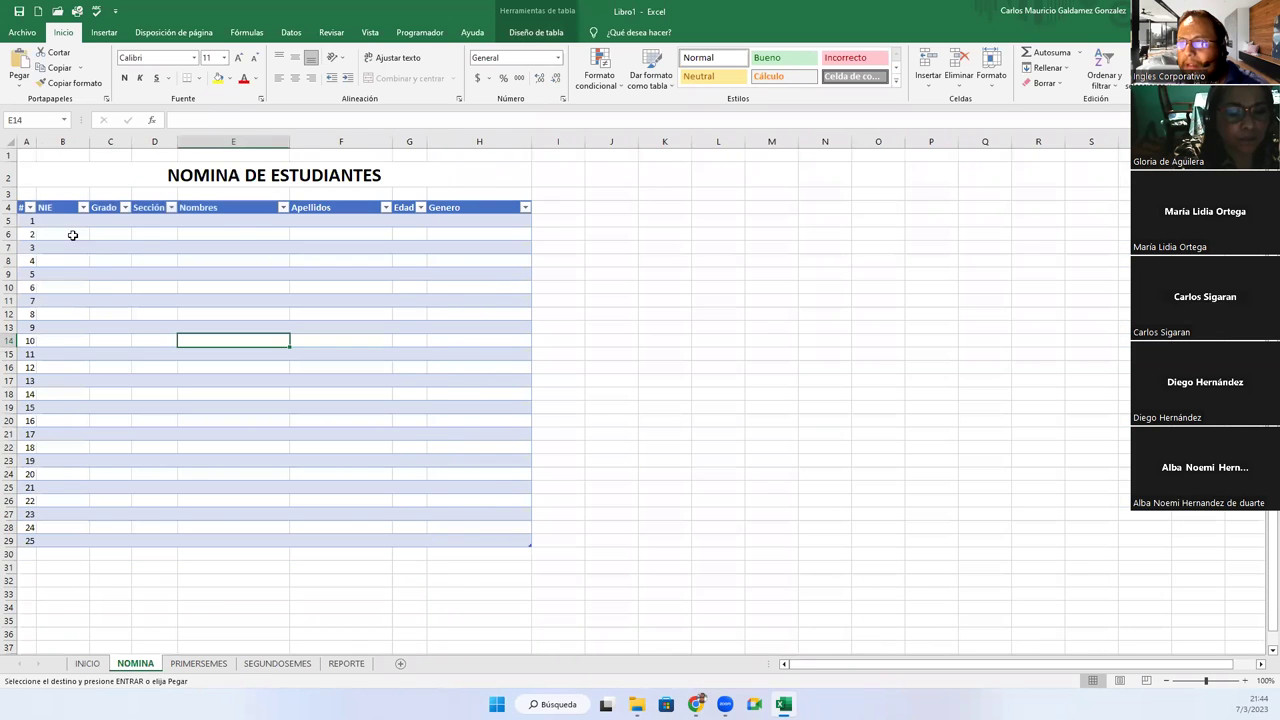
pyautogui.click(55, 221)
pyautogui.hotkey('ctrl', 'v')
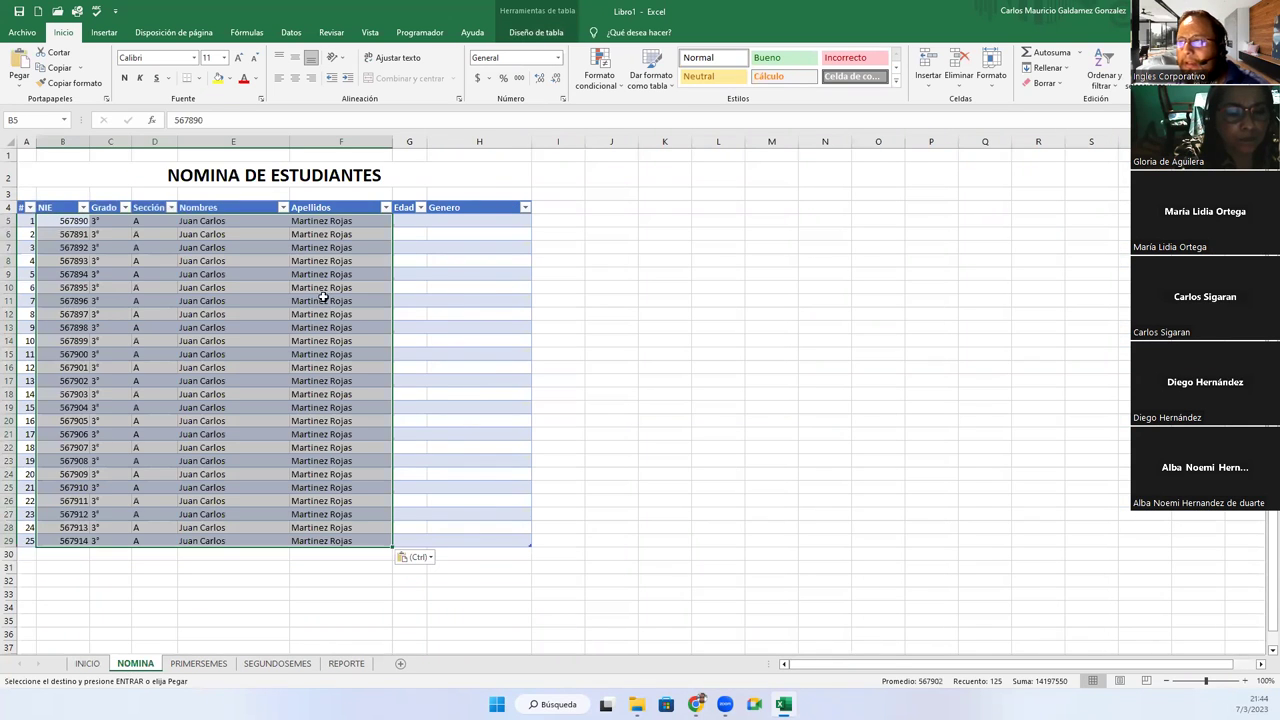
pyautogui.click(415, 221)
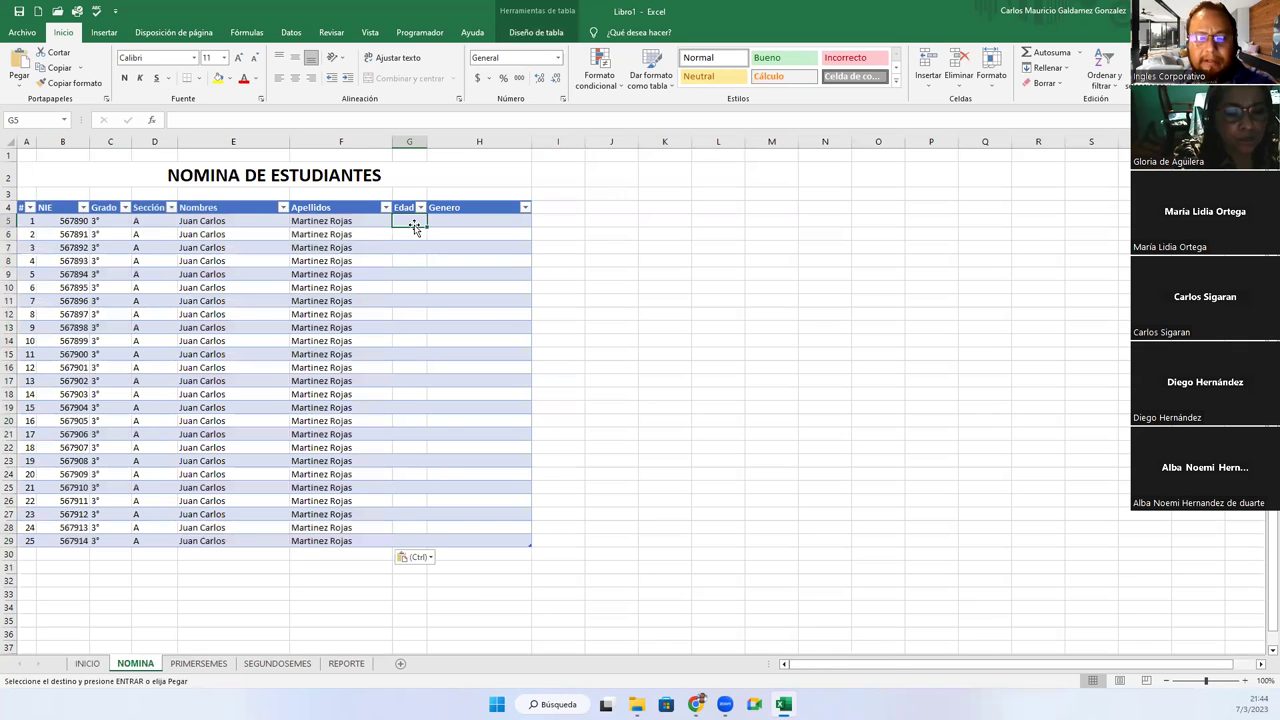
# Enter ages of 8 or 9 for all 25 students in Edad cells G5:G29.
pyautogui.write('8')
pyautogui.press('Return')
pyautogui.write('9')
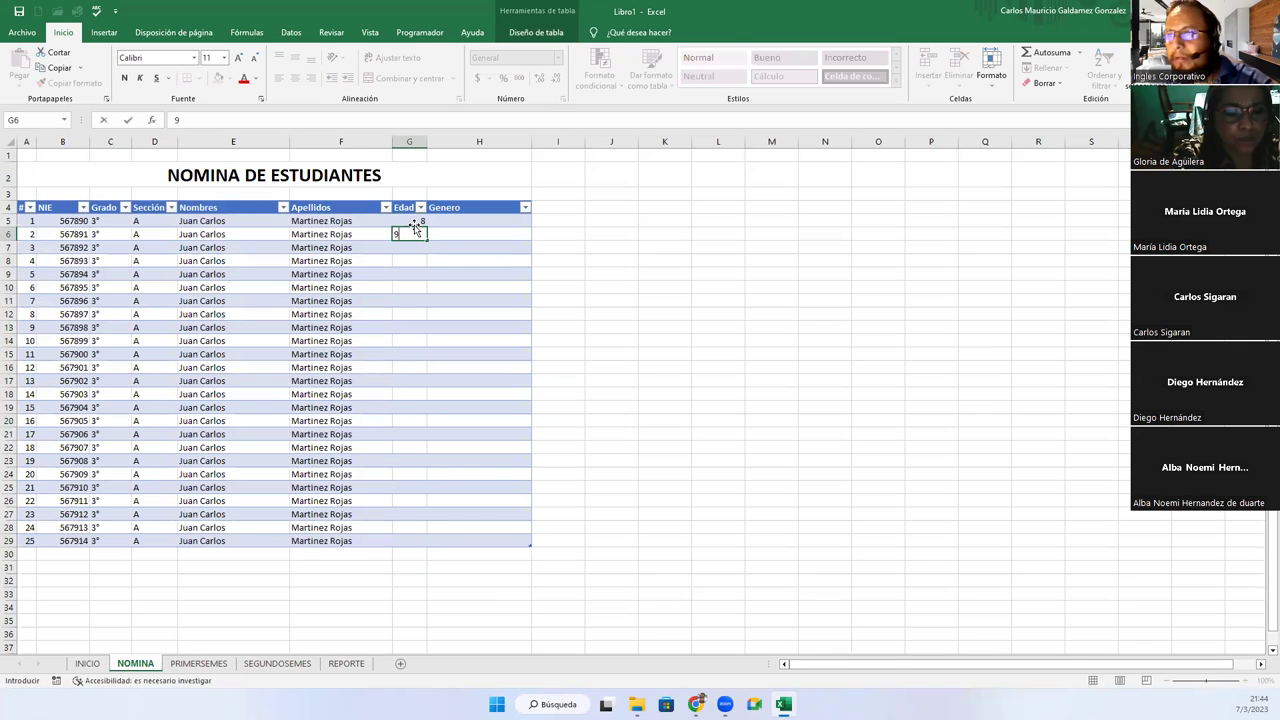
pyautogui.write(' 8 8 8 8 9 8 9 8 9 8 8 8 8 9 8 9 8 9 8 9 8 9 8')
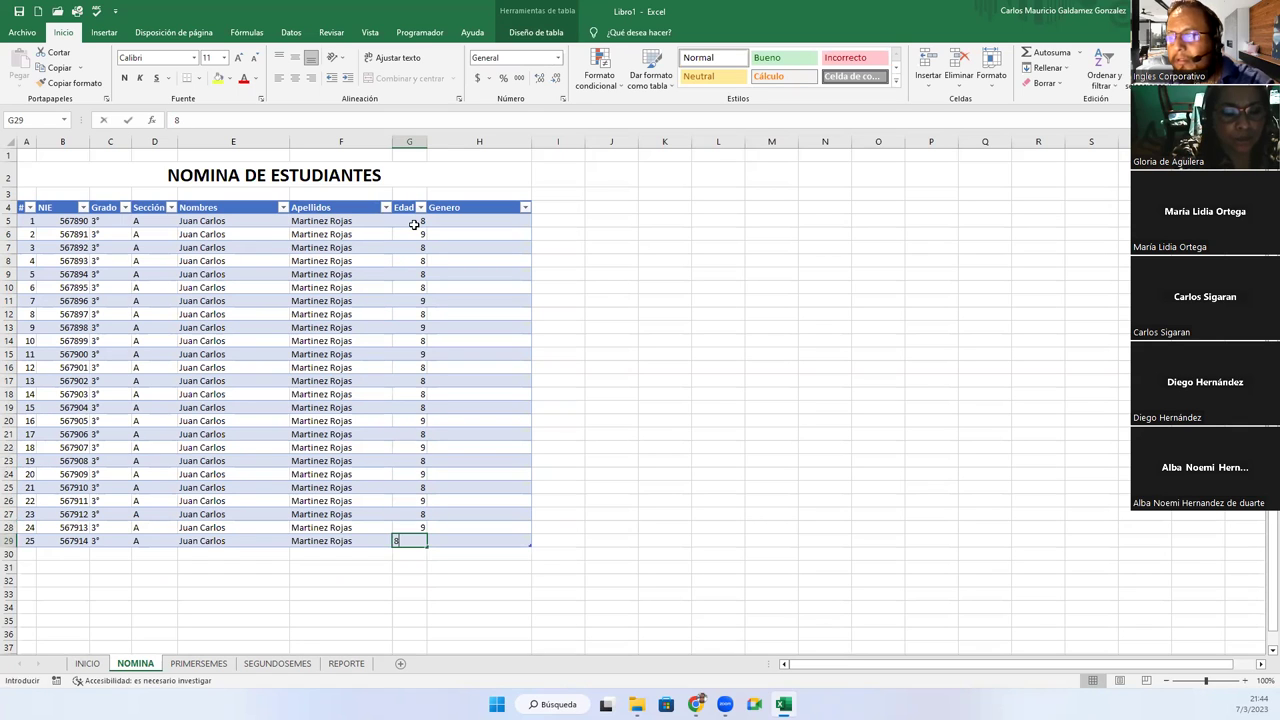
pyautogui.press('Return')
# Set Genero to Femenino in H5 and Masculino in H6 from the dropdowns.
pyautogui.click(487, 224)
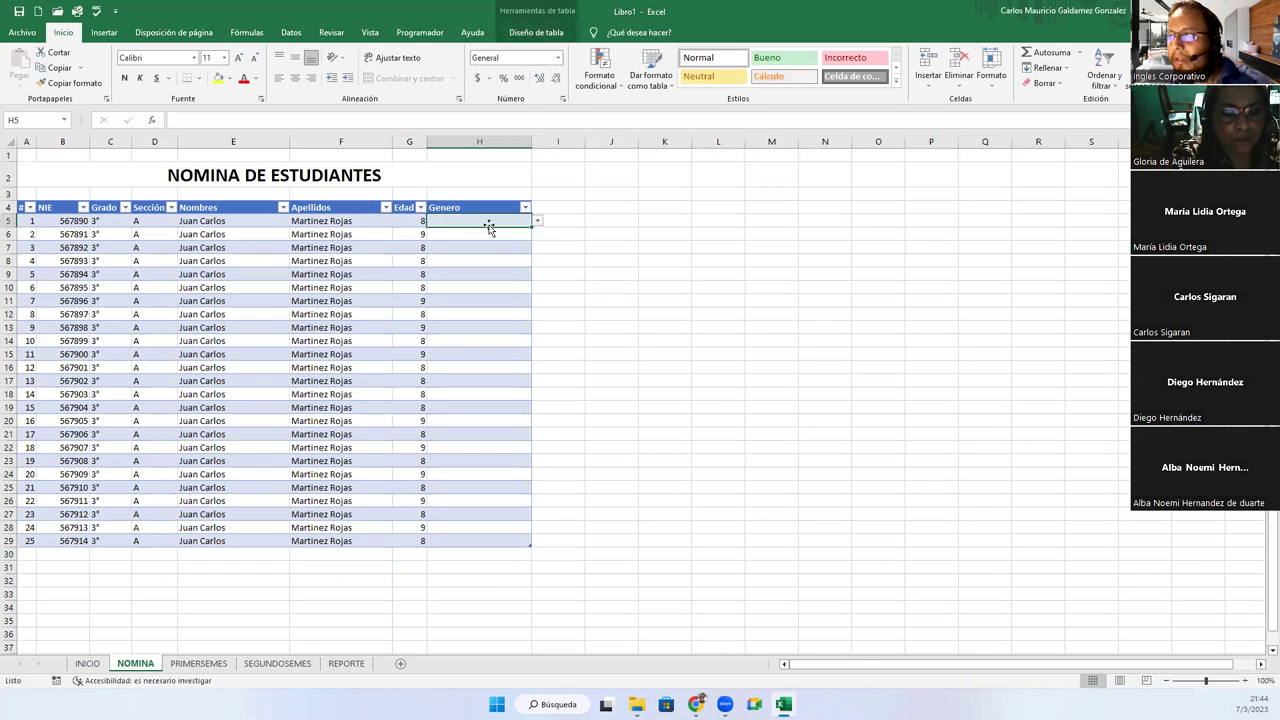
pyautogui.click(537, 221)
pyautogui.click(490, 235)
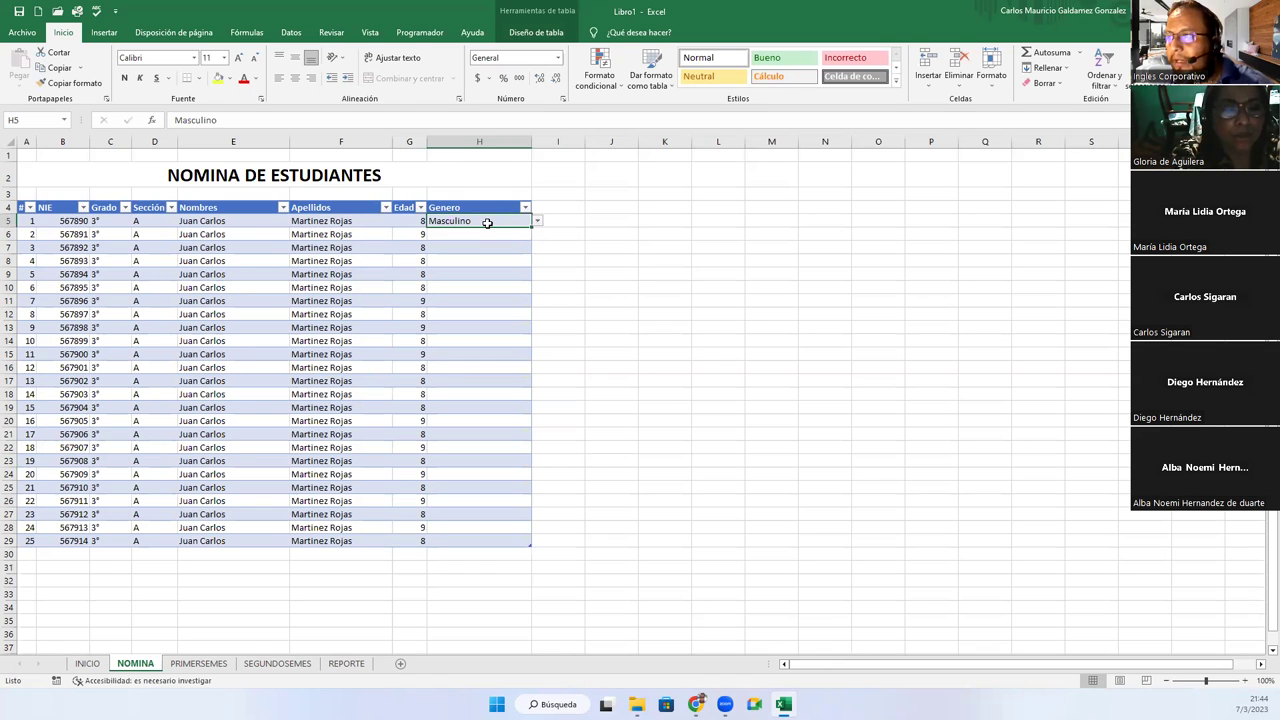
pyautogui.click(538, 221)
pyautogui.click(495, 234)
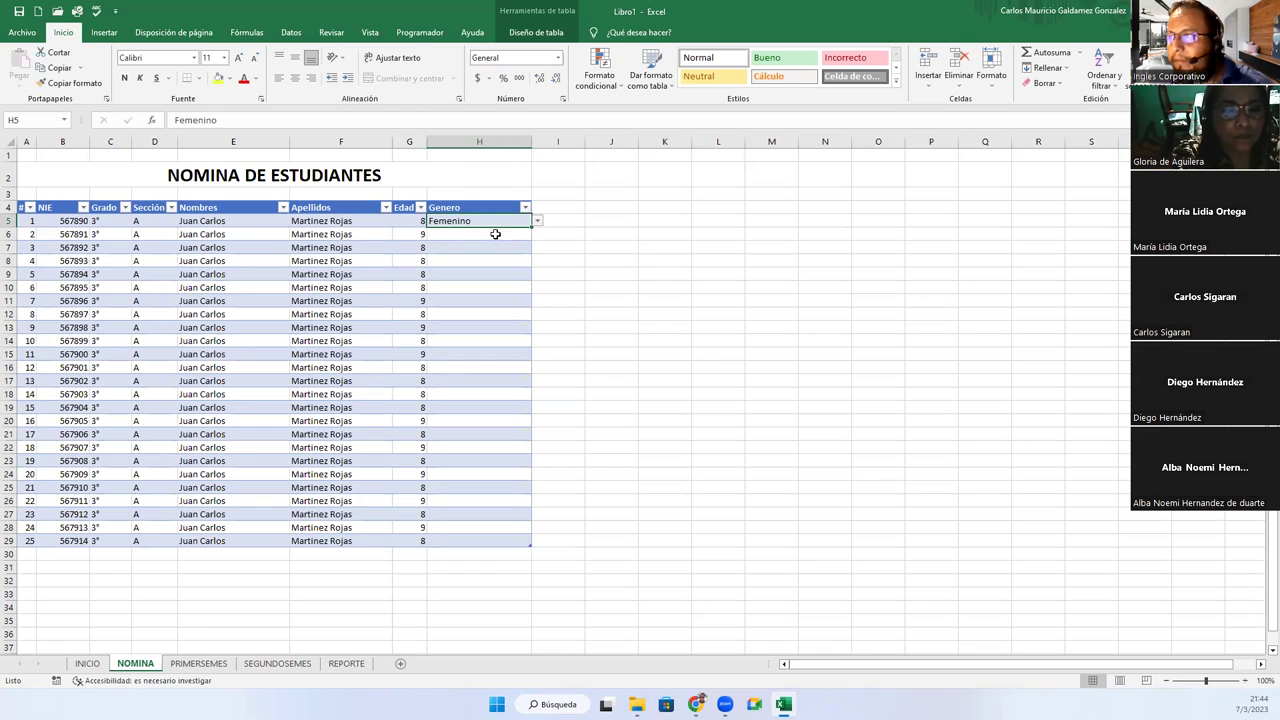
pyautogui.click(483, 232)
pyautogui.click(536, 235)
pyautogui.click(481, 245)
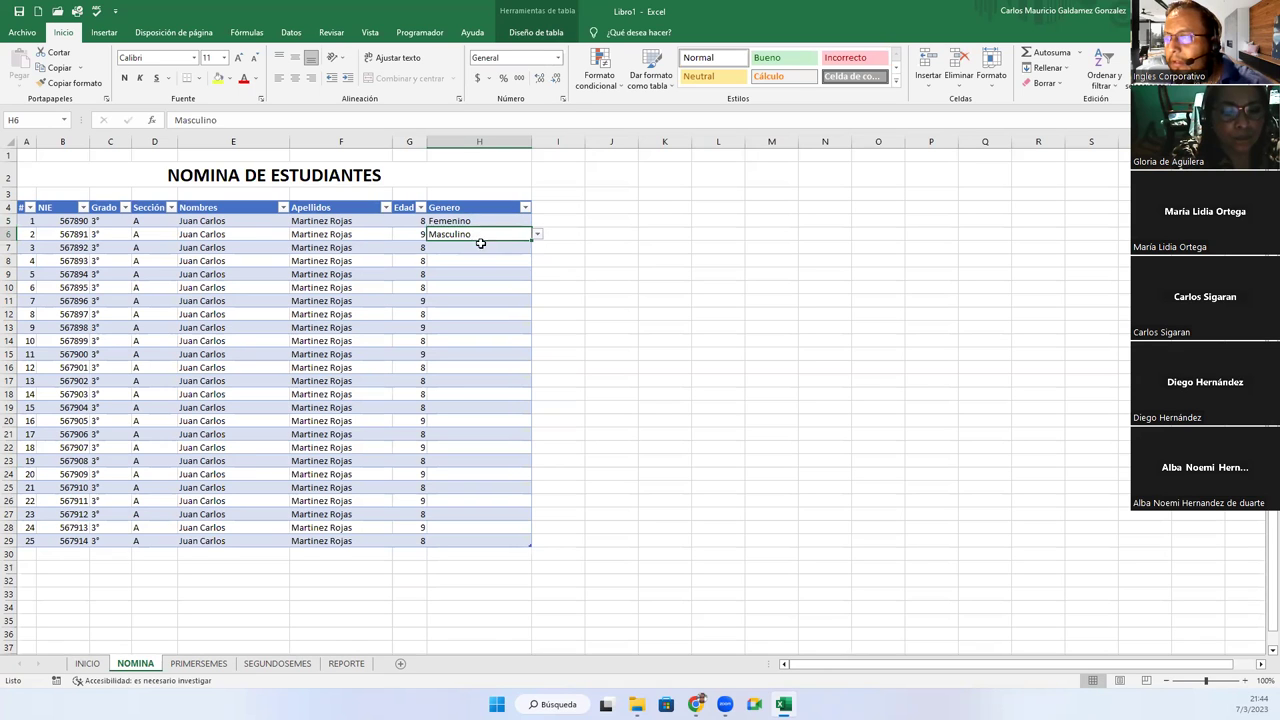
# Copy the Femenino/Masculino pair and paste it repeatedly down through H28.
pyautogui.moveTo(463, 222); pyautogui.dragTo(466, 541)
pyautogui.hotkey('ctrl', 'c')
pyautogui.hotkey('ctrl', 'v')
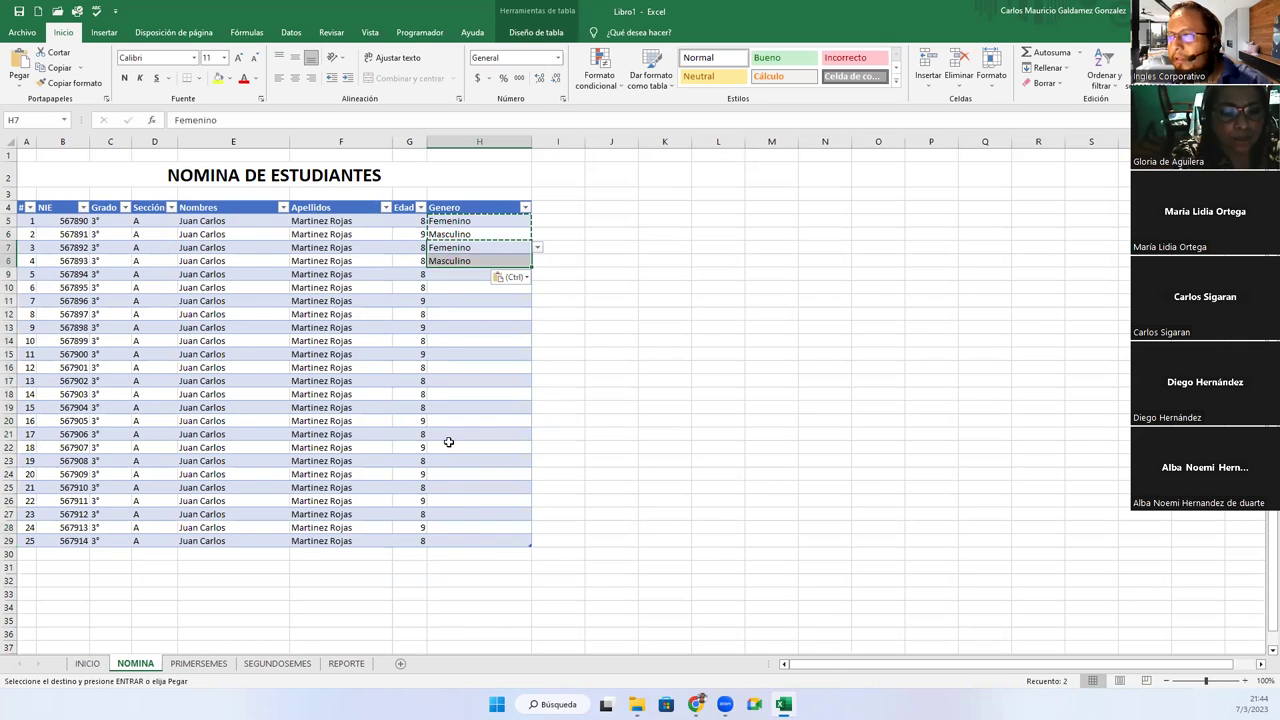
pyautogui.click(447, 274)
pyautogui.hotkey('ctrl', 'v')
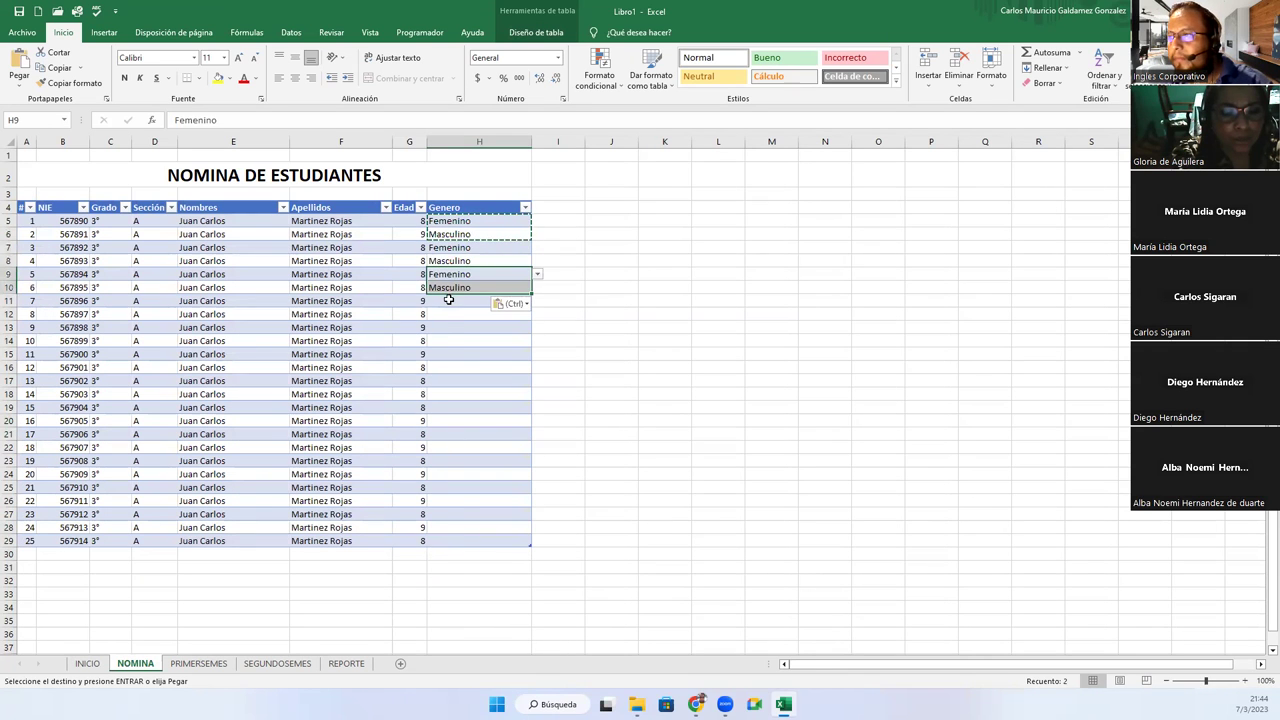
pyautogui.click(446, 300)
pyautogui.hotkey('ctrl', 'v')
pyautogui.click(440, 327)
pyautogui.hotkey('ctrl', 'v')
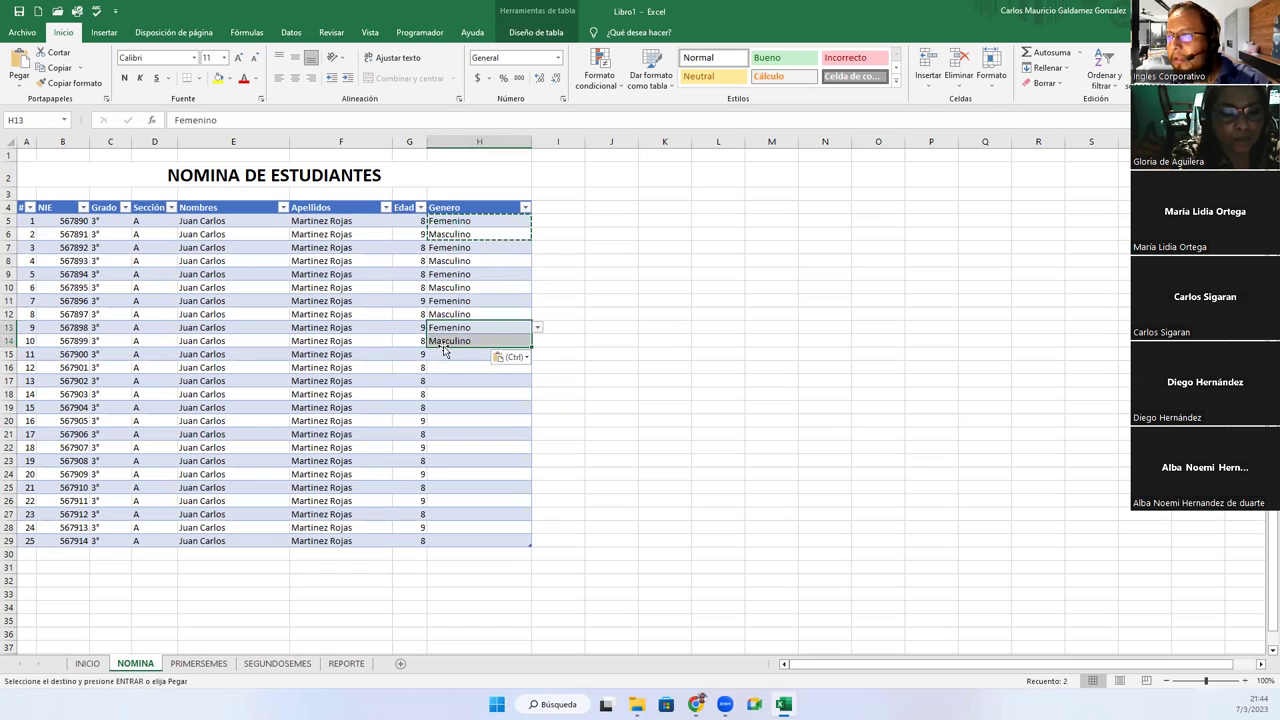
pyautogui.click(446, 355)
pyautogui.hotkey('ctrl', 'v')
pyautogui.click(443, 381)
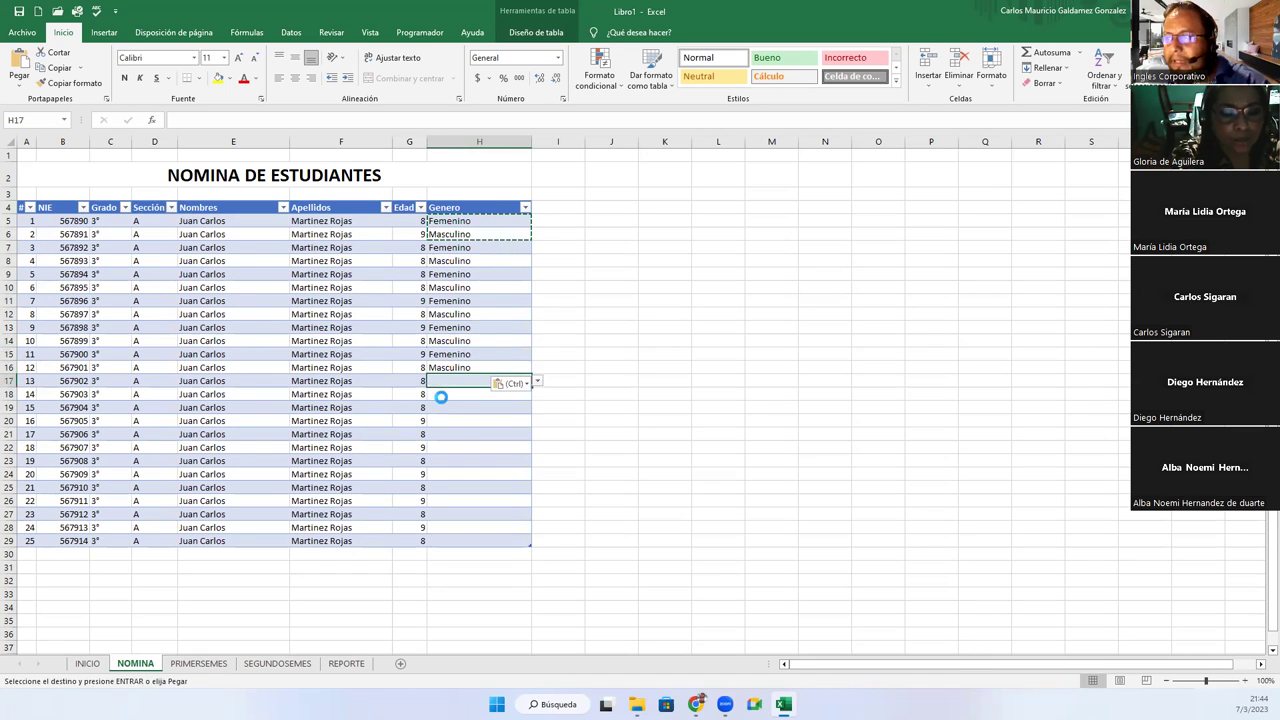
pyautogui.hotkey('ctrl', 'v')
pyautogui.click(443, 408)
pyautogui.hotkey('ctrl', 'v')
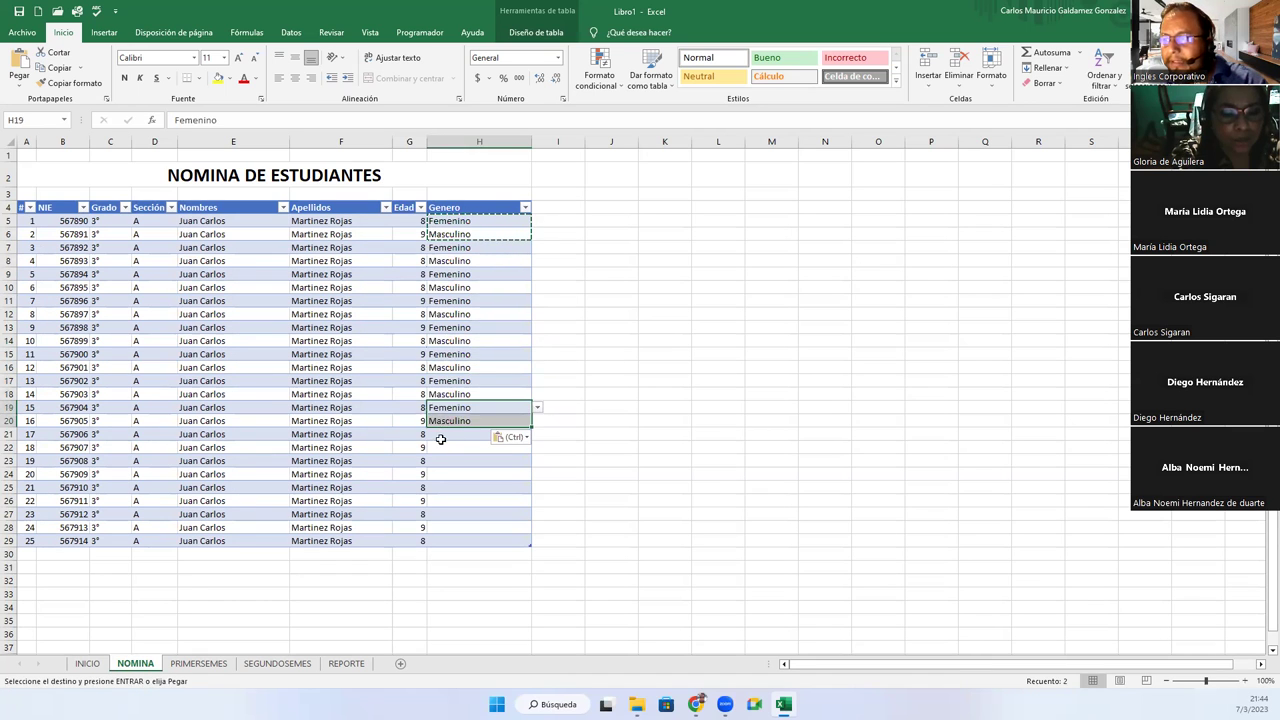
pyautogui.click(441, 435)
pyautogui.hotkey('ctrl', 'v')
pyautogui.click(440, 461)
pyautogui.hotkey('ctrl', 'v')
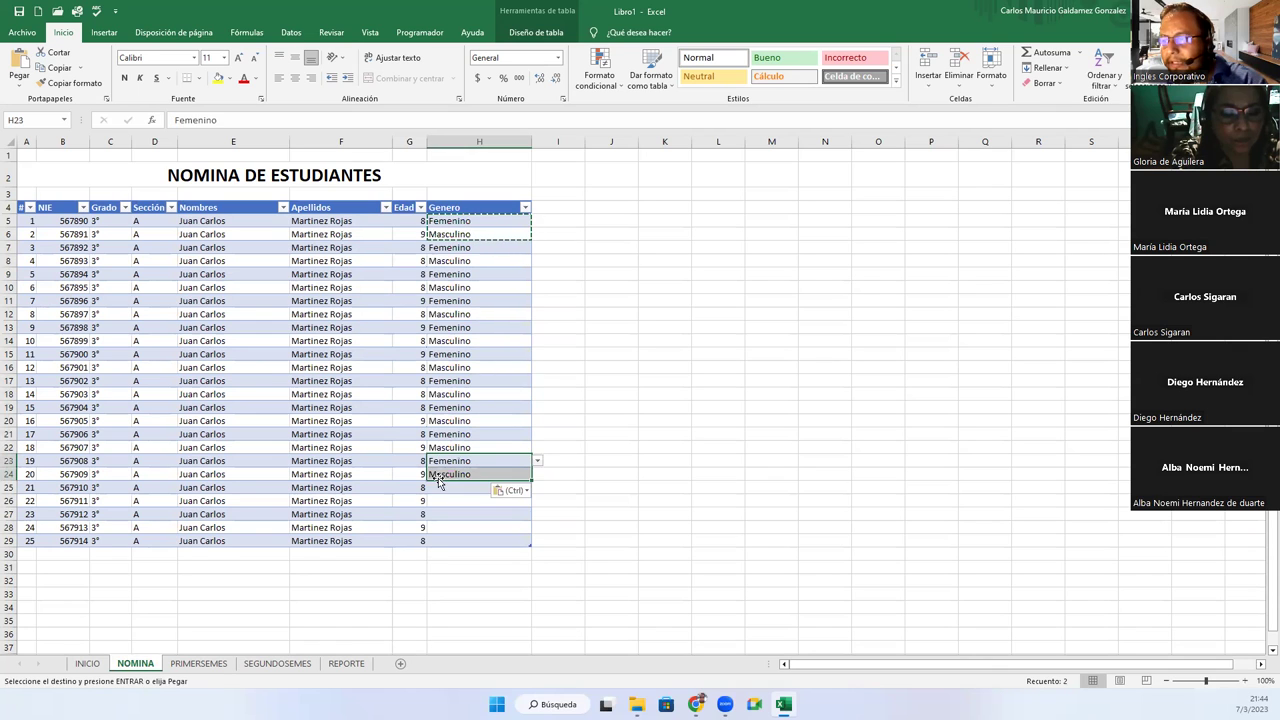
pyautogui.click(439, 487)
pyautogui.hotkey('ctrl', 'v')
pyautogui.click(438, 514)
pyautogui.hotkey('ctrl', 'v')
pyautogui.hotkey('ctrl', 'v')
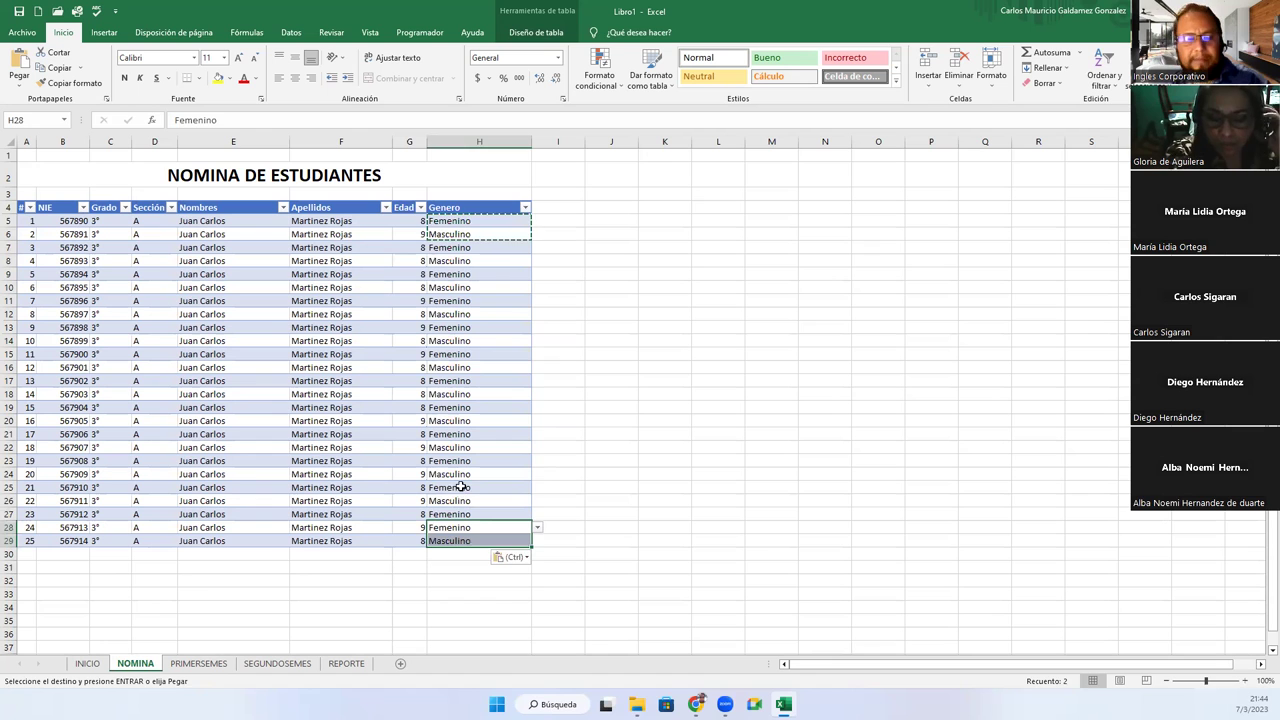
# Complete the Genero column to row 29 and return to the INICIO sheet.
pyautogui.click(460, 487)
pyautogui.click(512, 557)
pyautogui.click(240, 397)
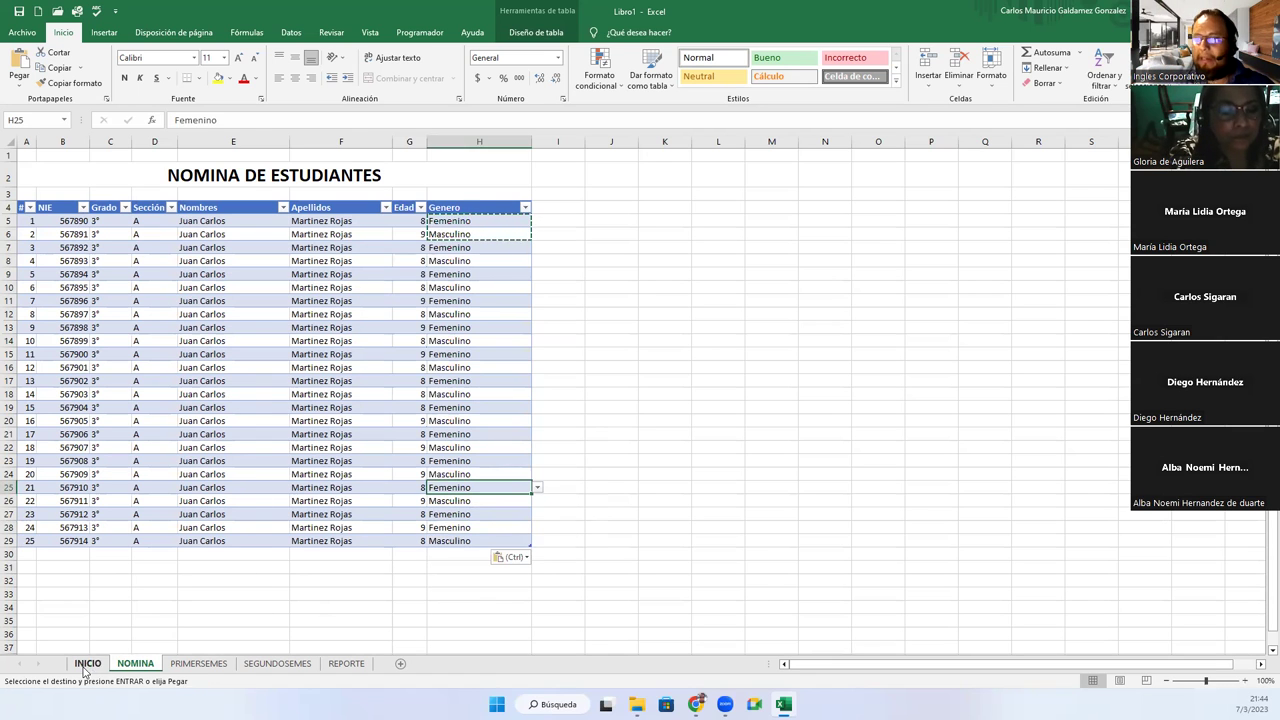
pyautogui.click(87, 664)
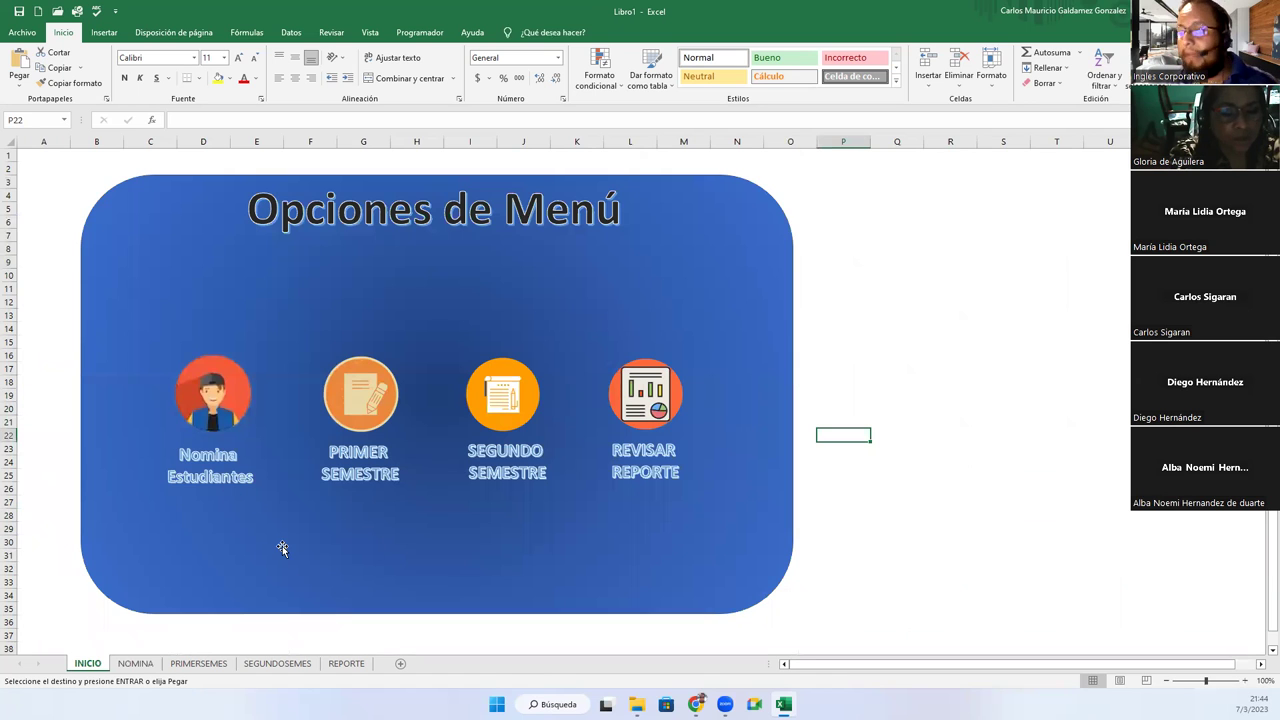
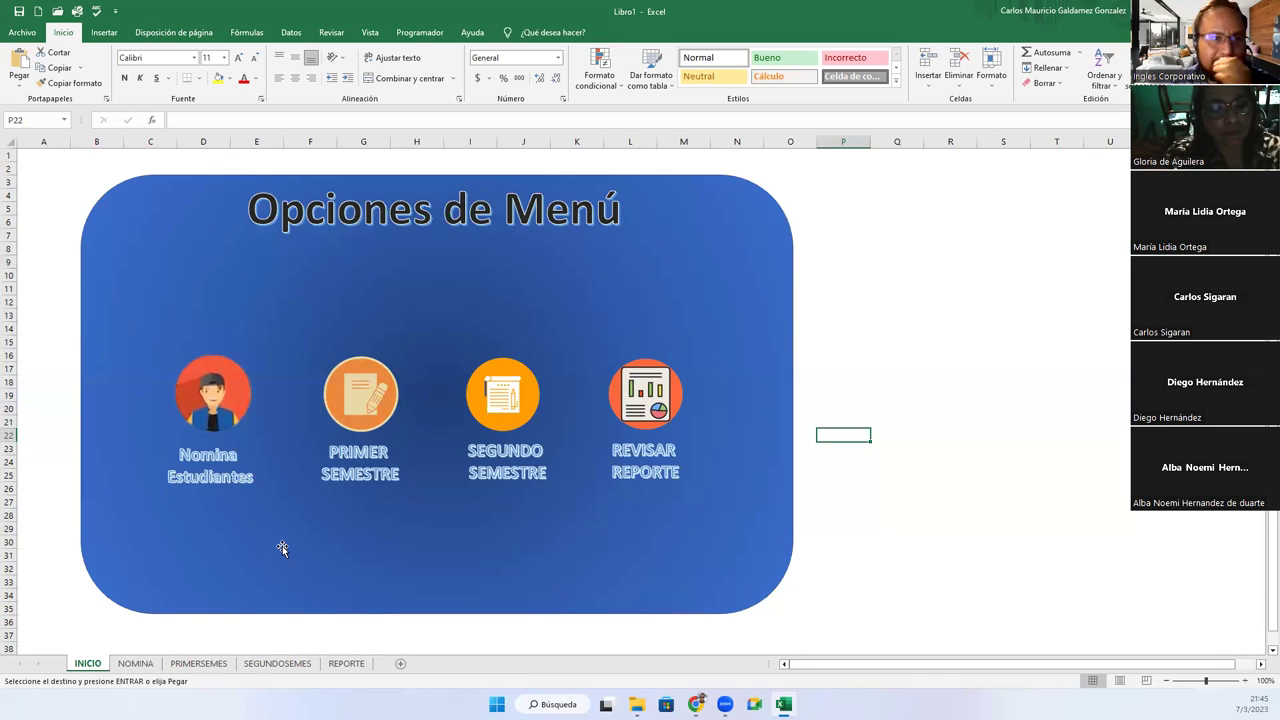
# Hyperlink the Nomina Estudiantes picture to the NOMINA sheet.
pyautogui.click(217, 397)
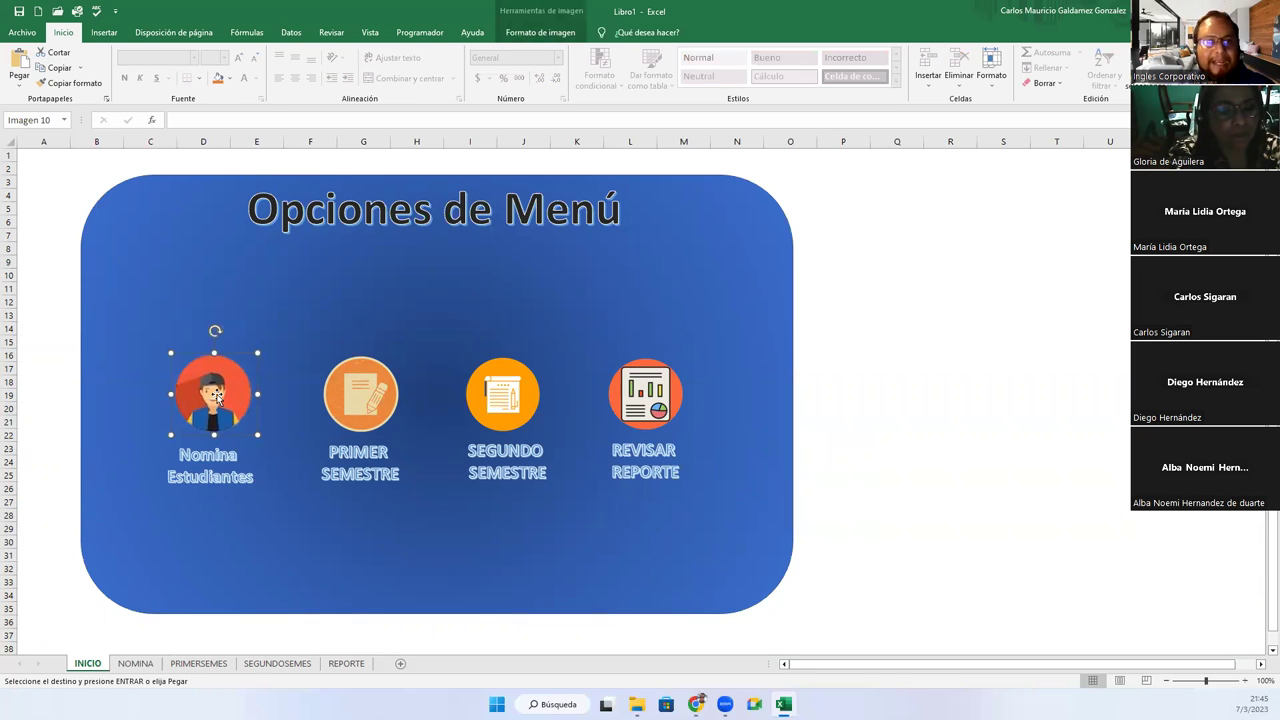
pyautogui.rightClick(218, 399)
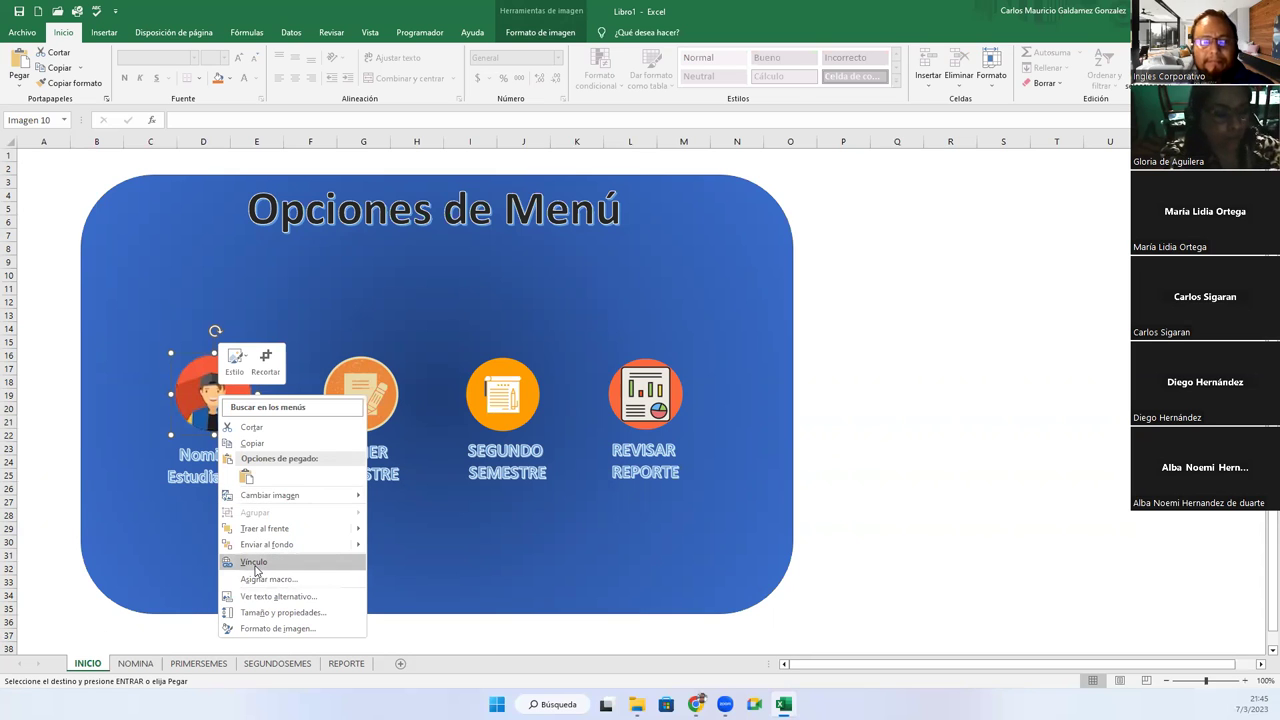
pyautogui.click(255, 564)
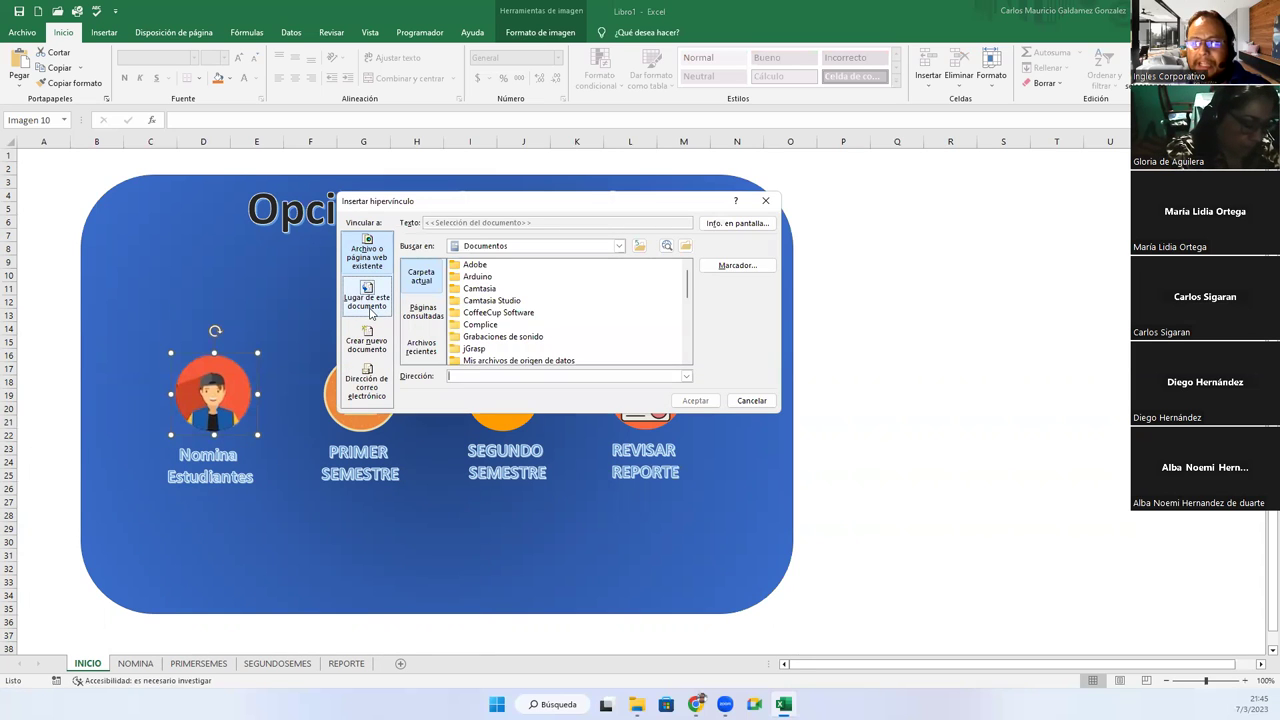
pyautogui.click(368, 302)
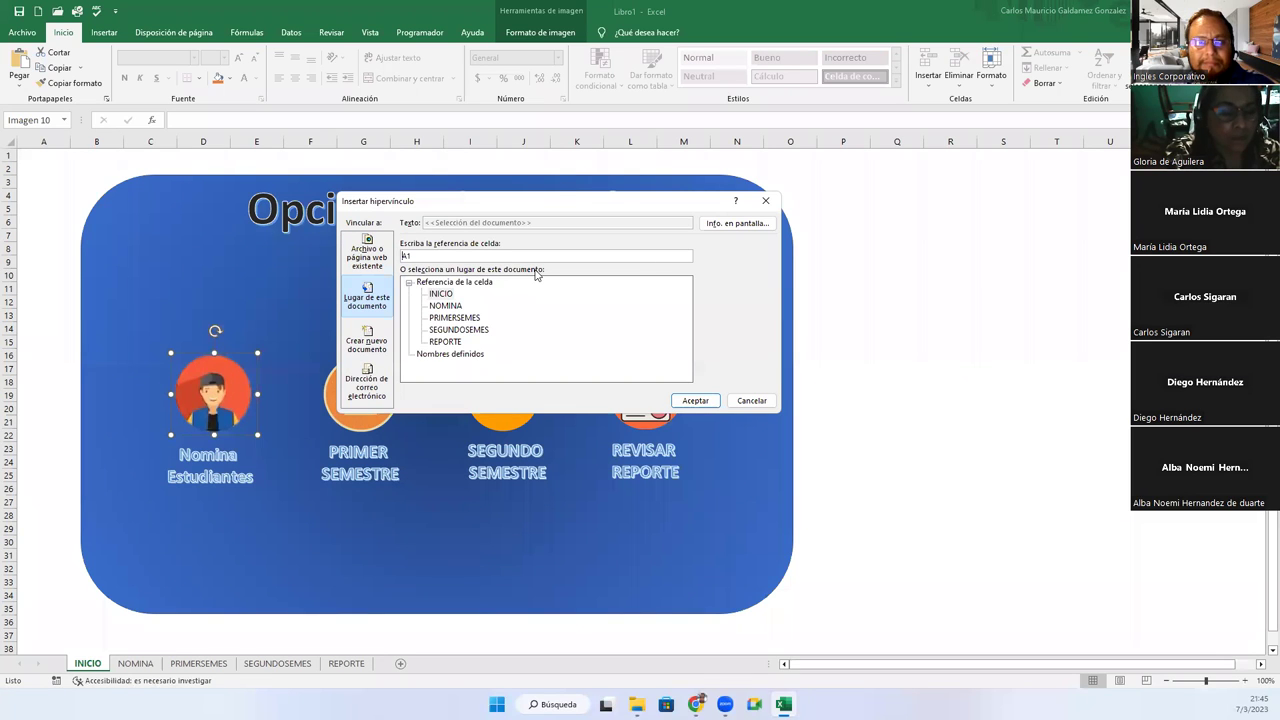
pyautogui.click(446, 309)
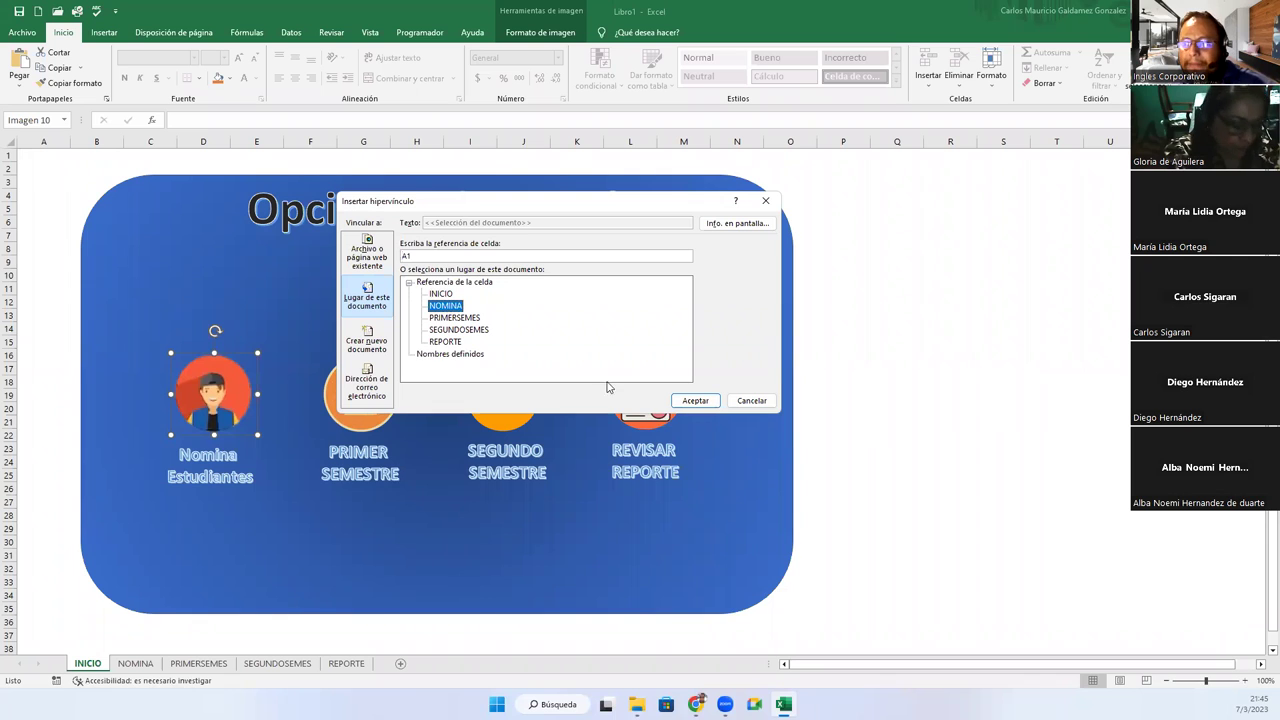
pyautogui.click(695, 400)
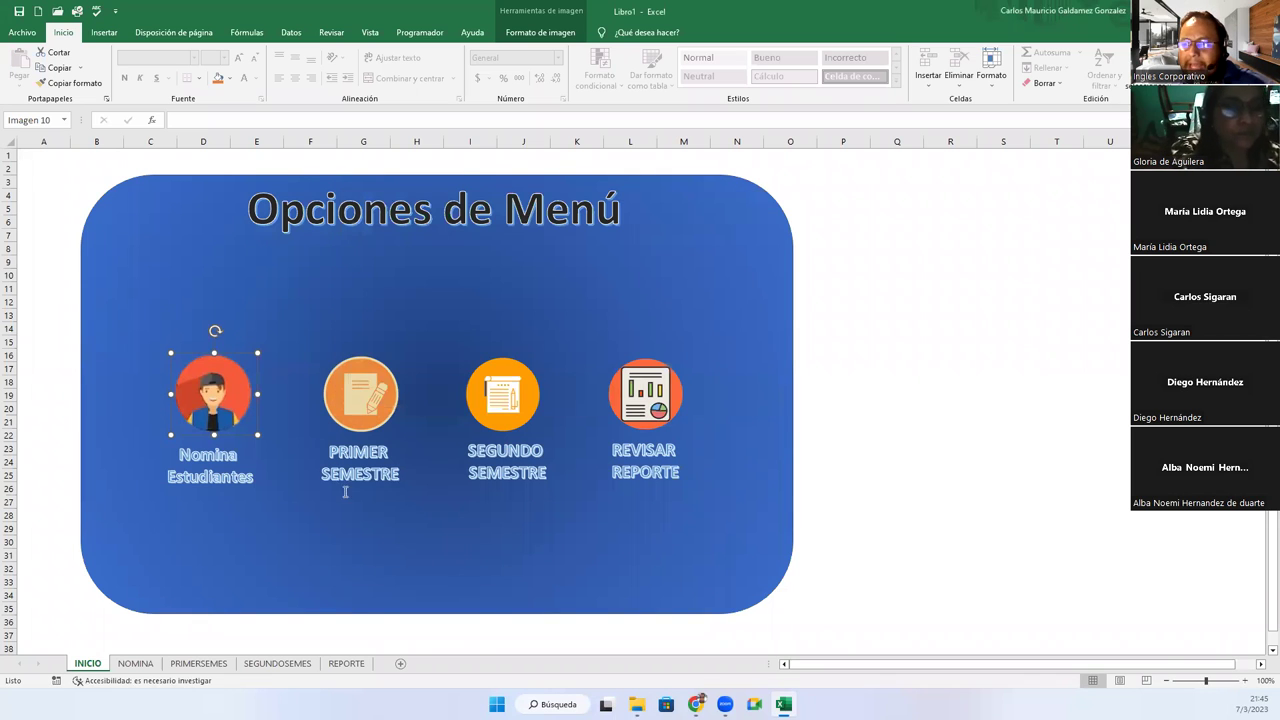
# Test the new link by jumping to NOMINA, then go back to INICIO.
pyautogui.click(68, 477)
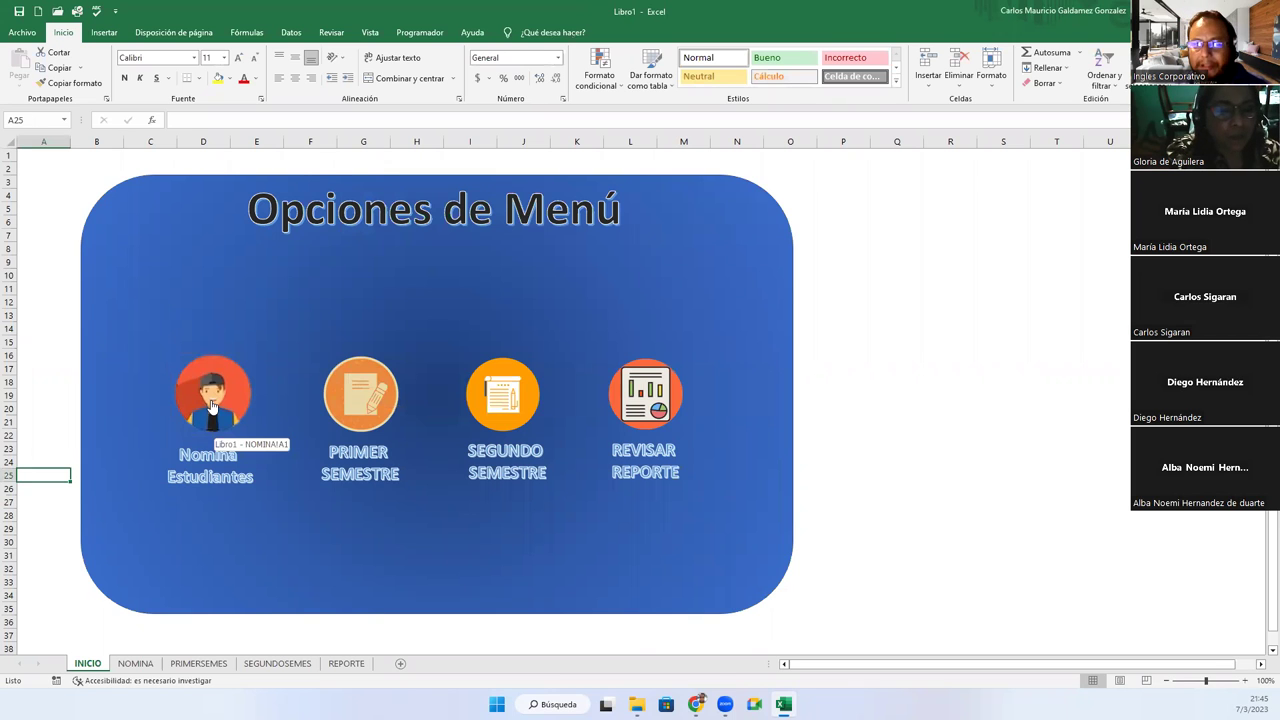
pyautogui.click(211, 405)
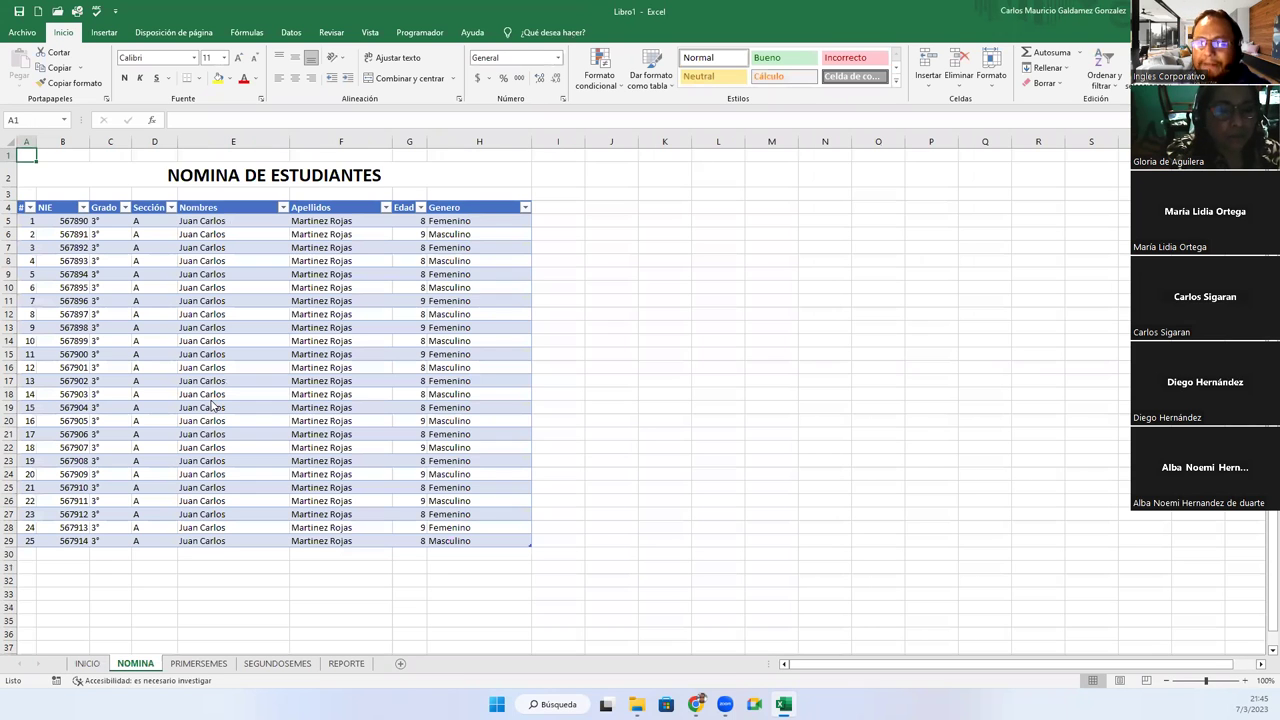
pyautogui.click(88, 663)
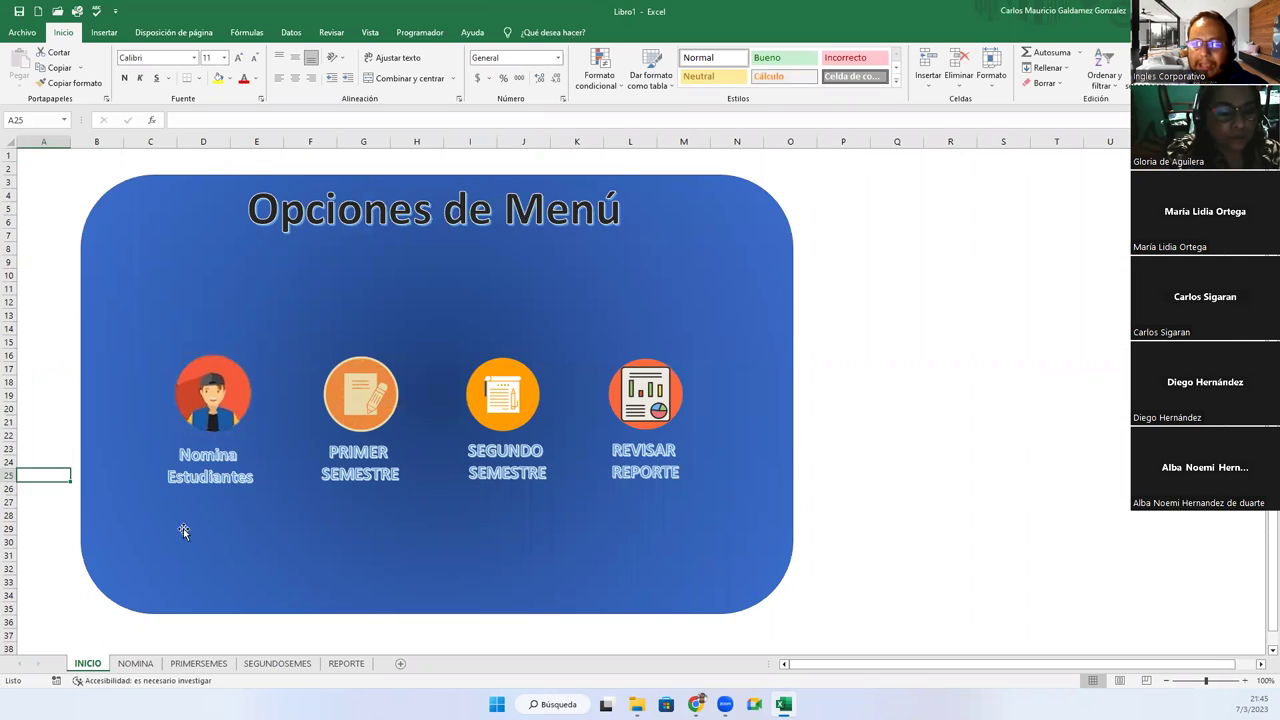
# Hyperlink the PRIMER SEMESTRE picture to the PRIMERSEMES sheet.
pyautogui.keyDown('ctrl'); pyautogui.click(352, 410); pyautogui.keyUp('ctrl')
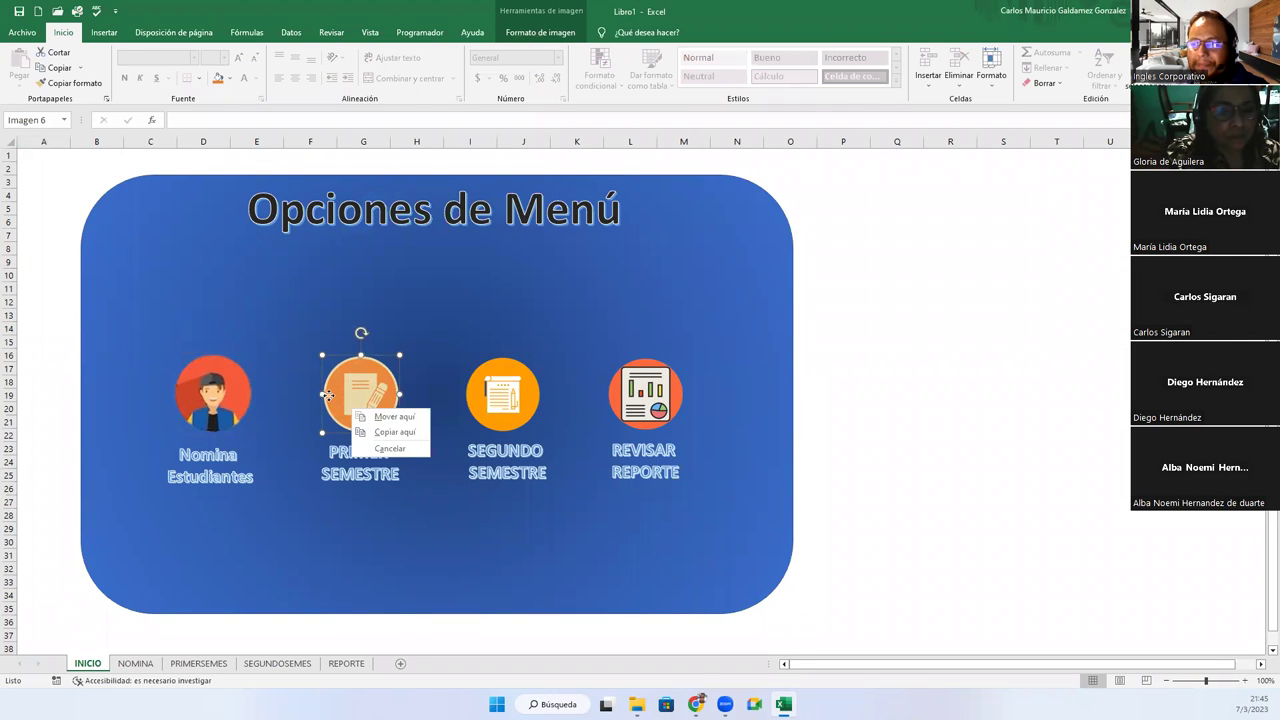
pyautogui.rightClick(329, 400)
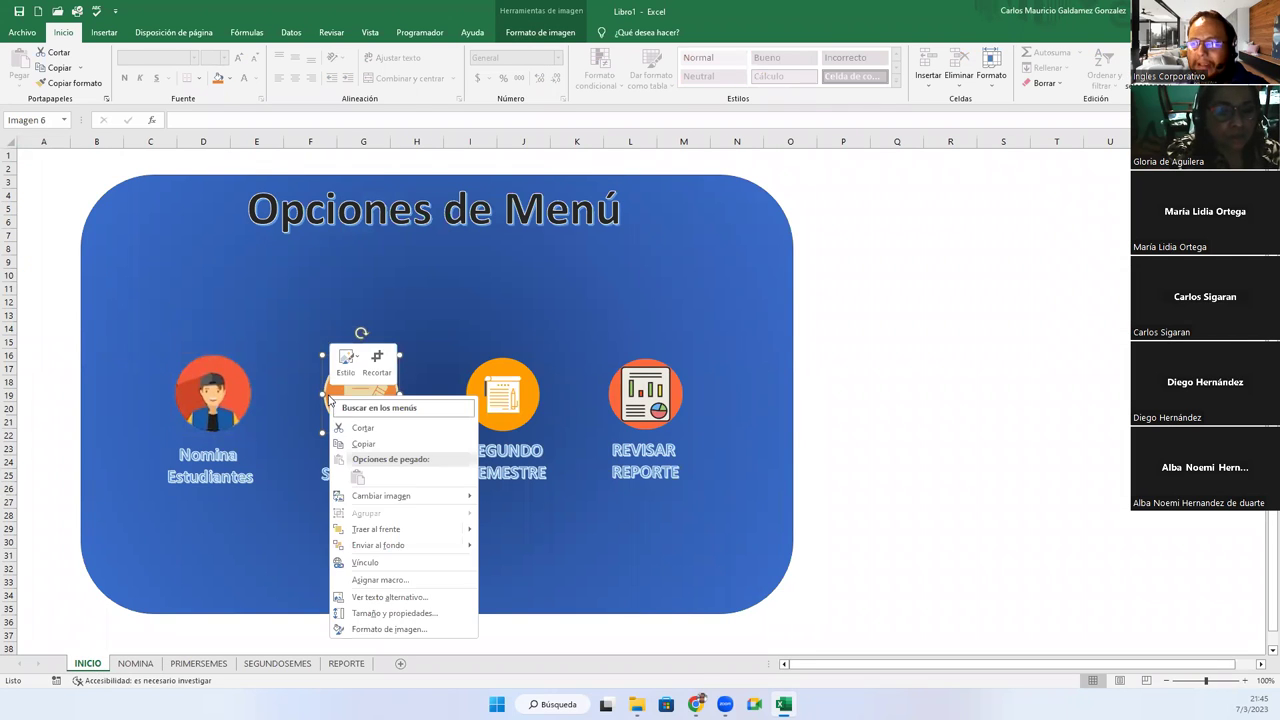
pyautogui.click(391, 563)
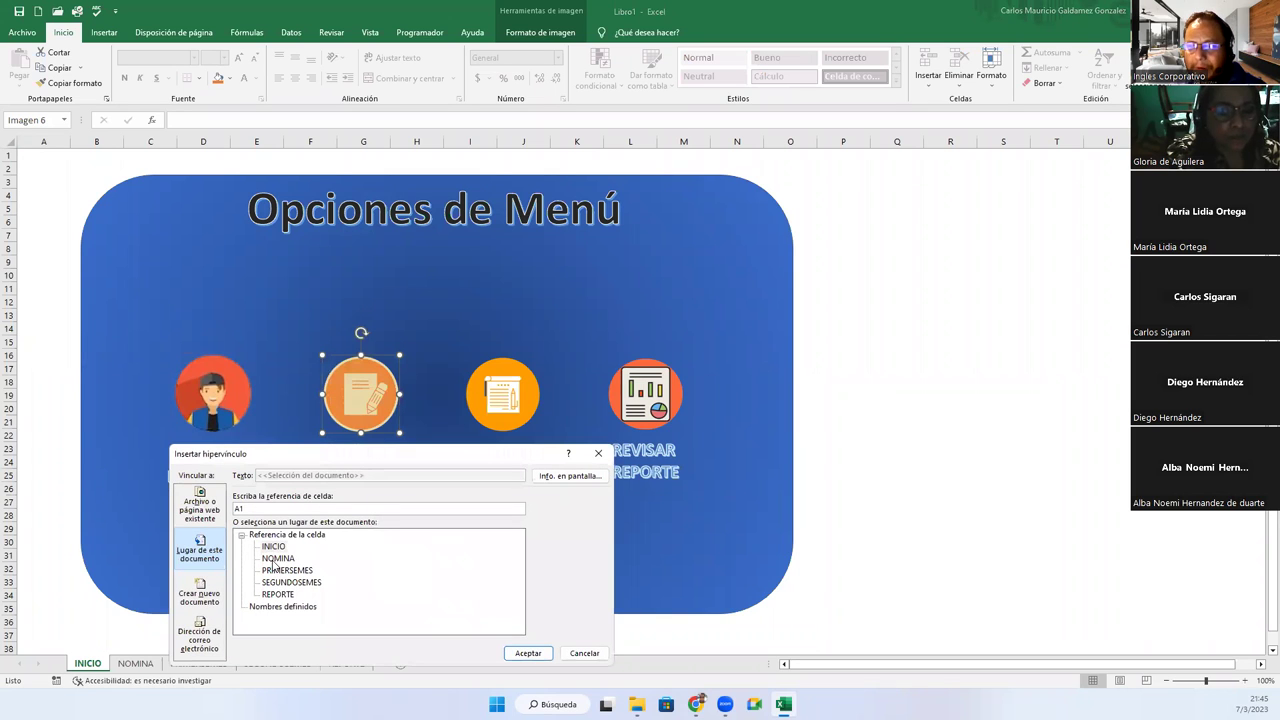
pyautogui.click(280, 560)
pyautogui.click(287, 572)
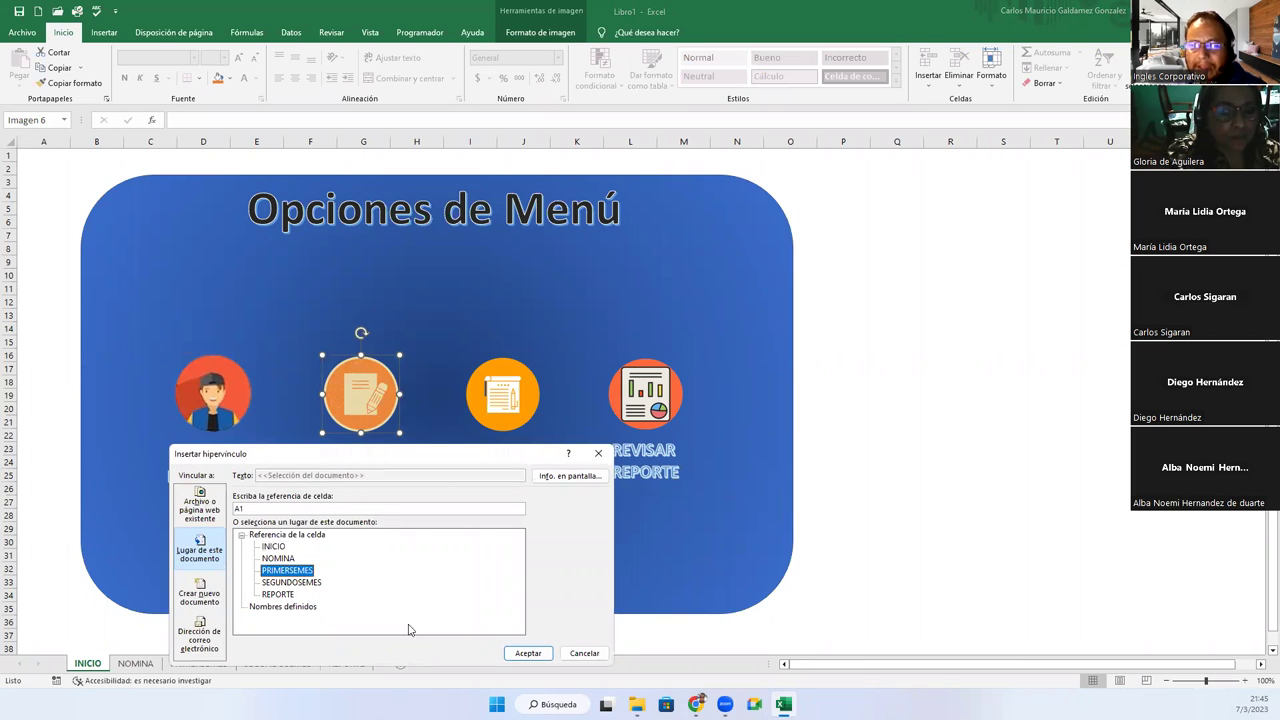
pyautogui.click(537, 654)
# Hyperlink the SEGUNDO SEMESTRE picture to the SEGUNDOSEMES sheet.
pyautogui.click(493, 405)
pyautogui.rightClick(493, 403)
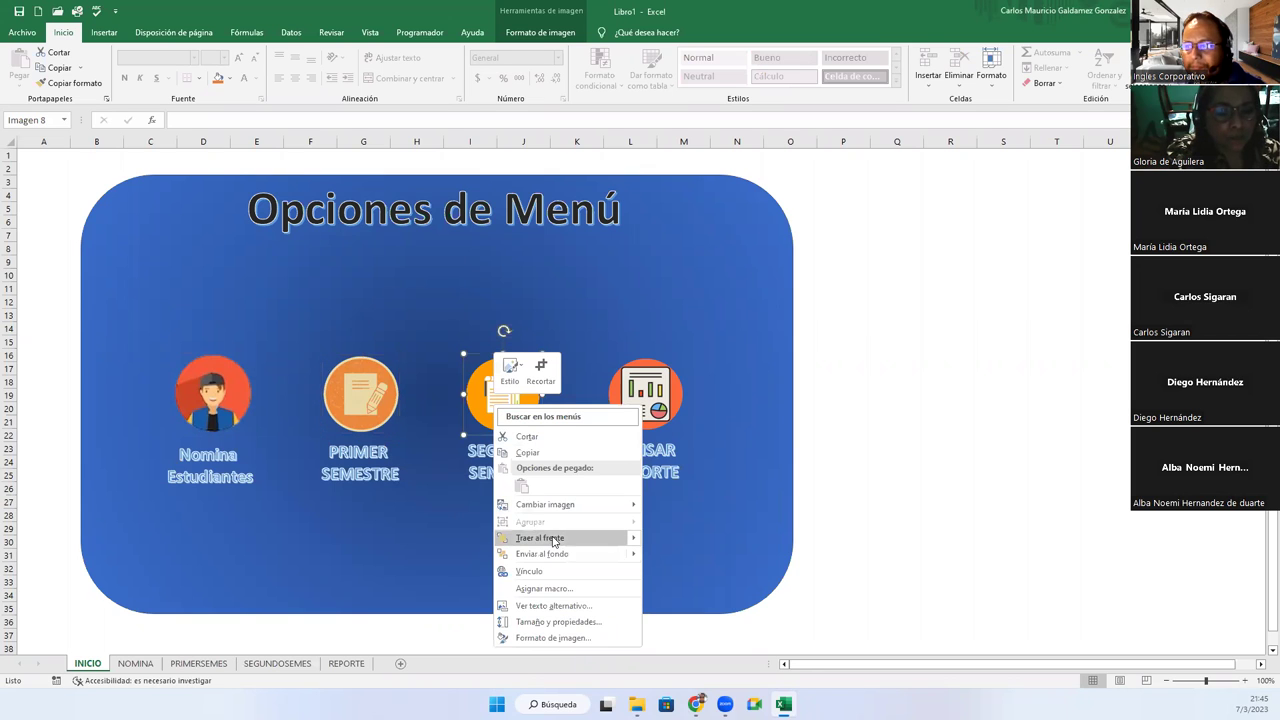
pyautogui.click(550, 572)
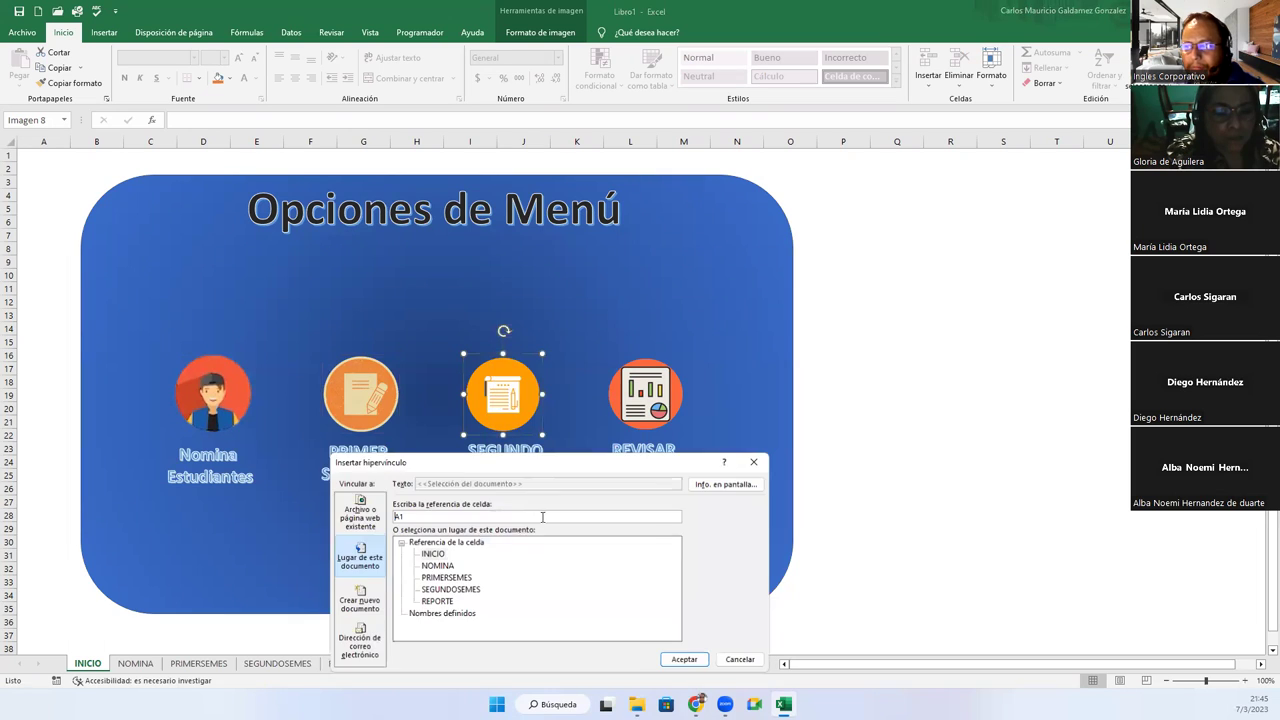
pyautogui.click(447, 590)
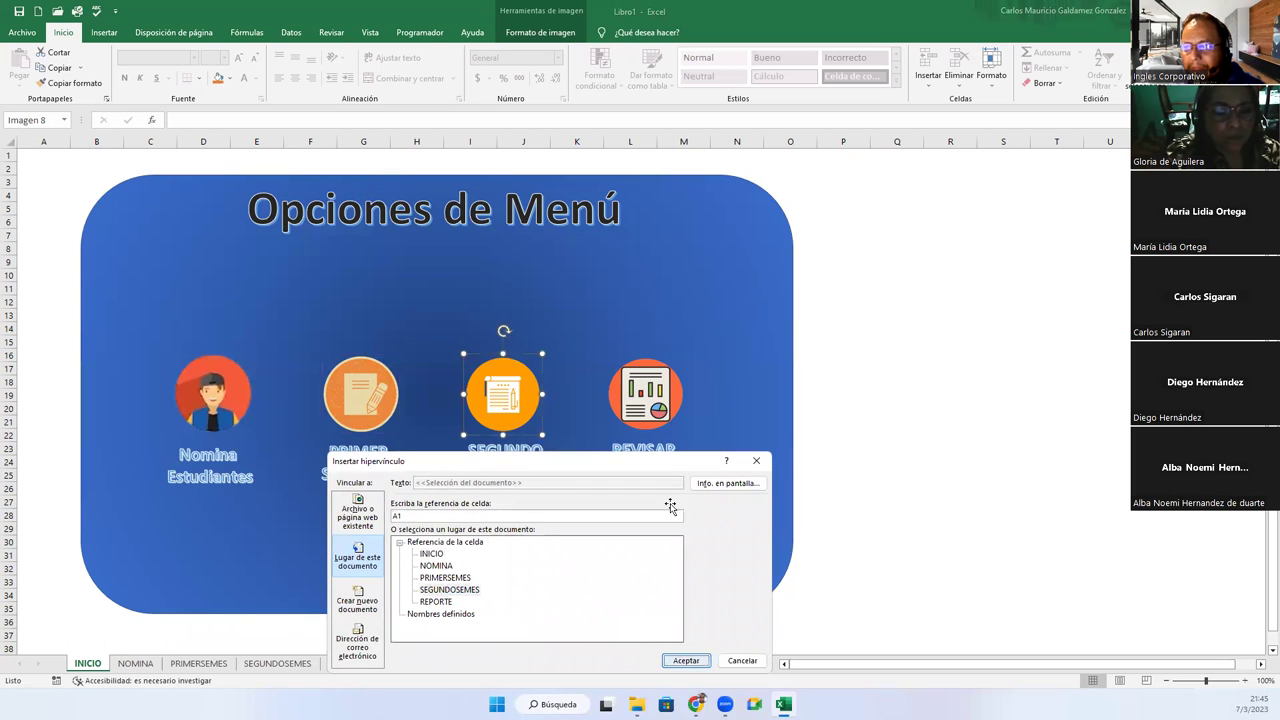
pyautogui.click(655, 657)
# Hyperlink the REVISAR REPORTE picture to the REPORTE sheet.
pyautogui.rightClick(636, 408)
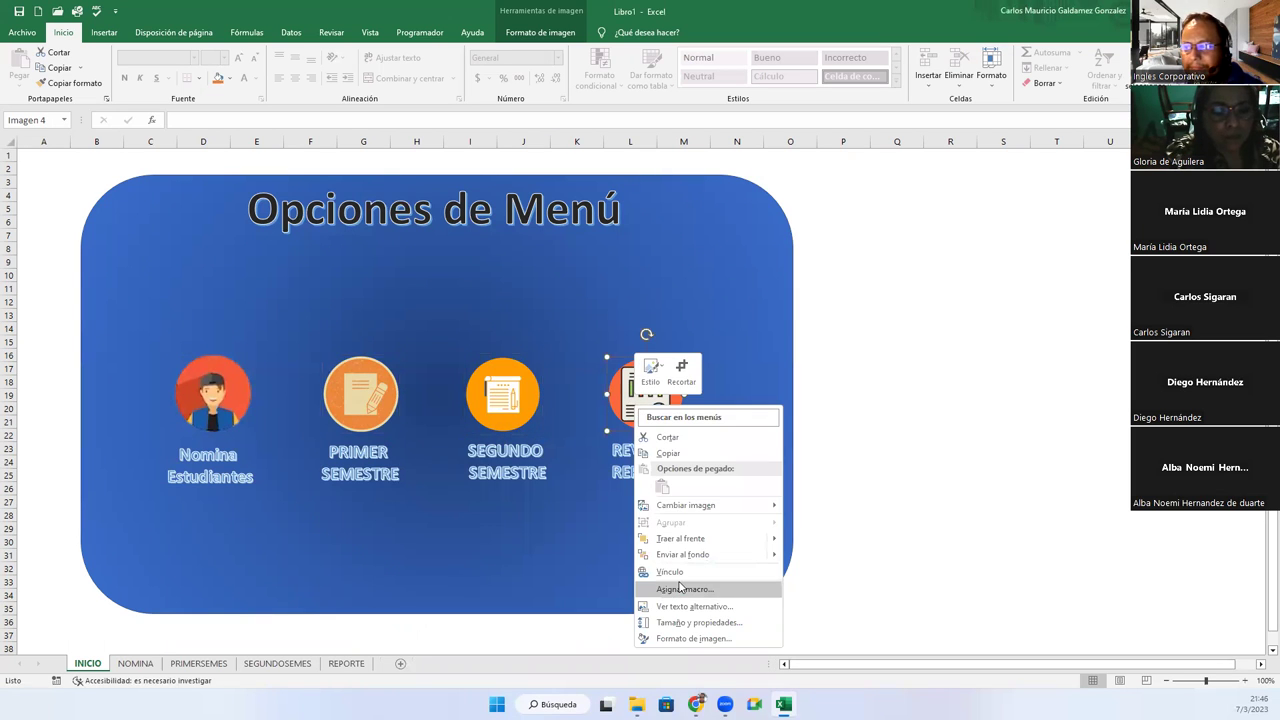
pyautogui.click(679, 575)
pyautogui.click(578, 606)
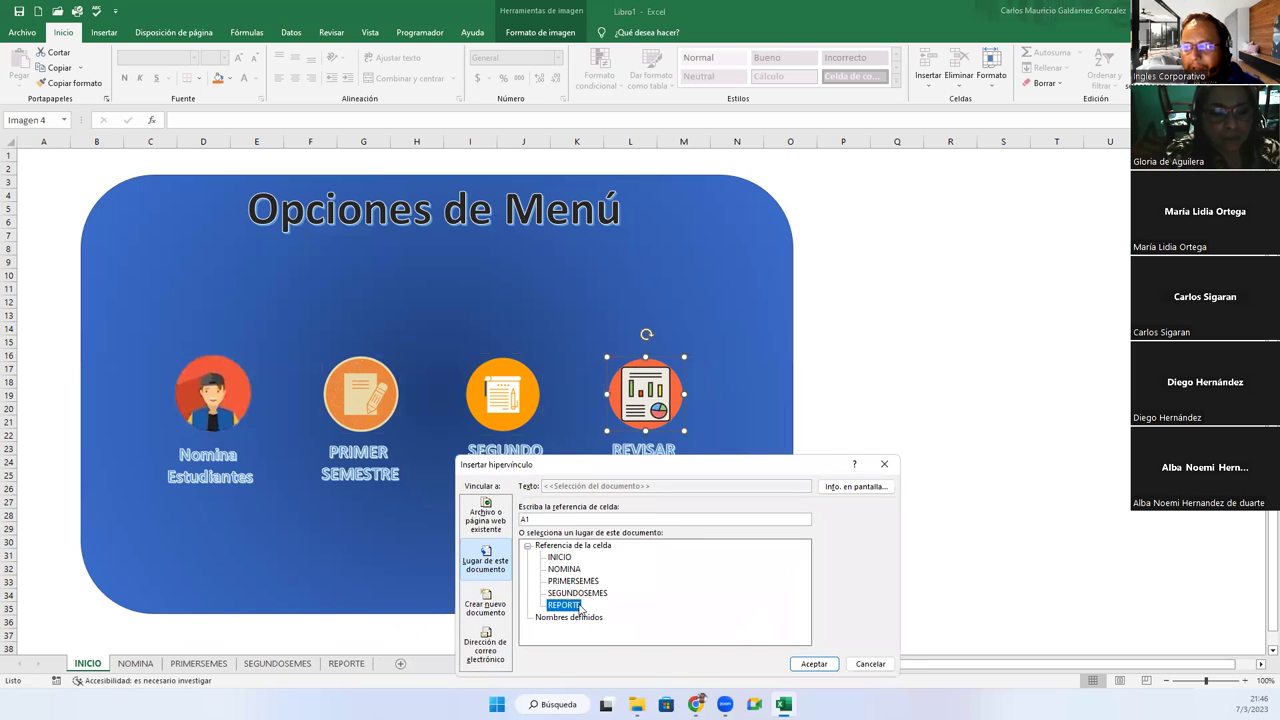
pyautogui.click(805, 664)
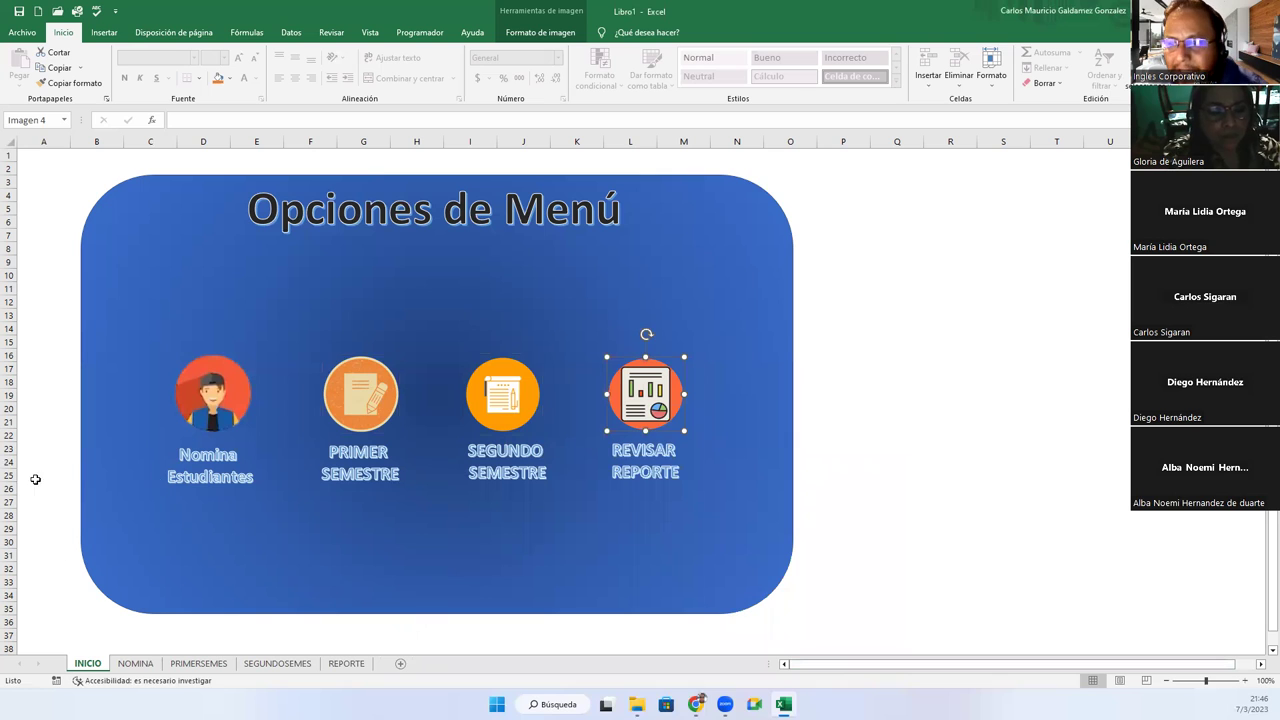
pyautogui.click(40, 446)
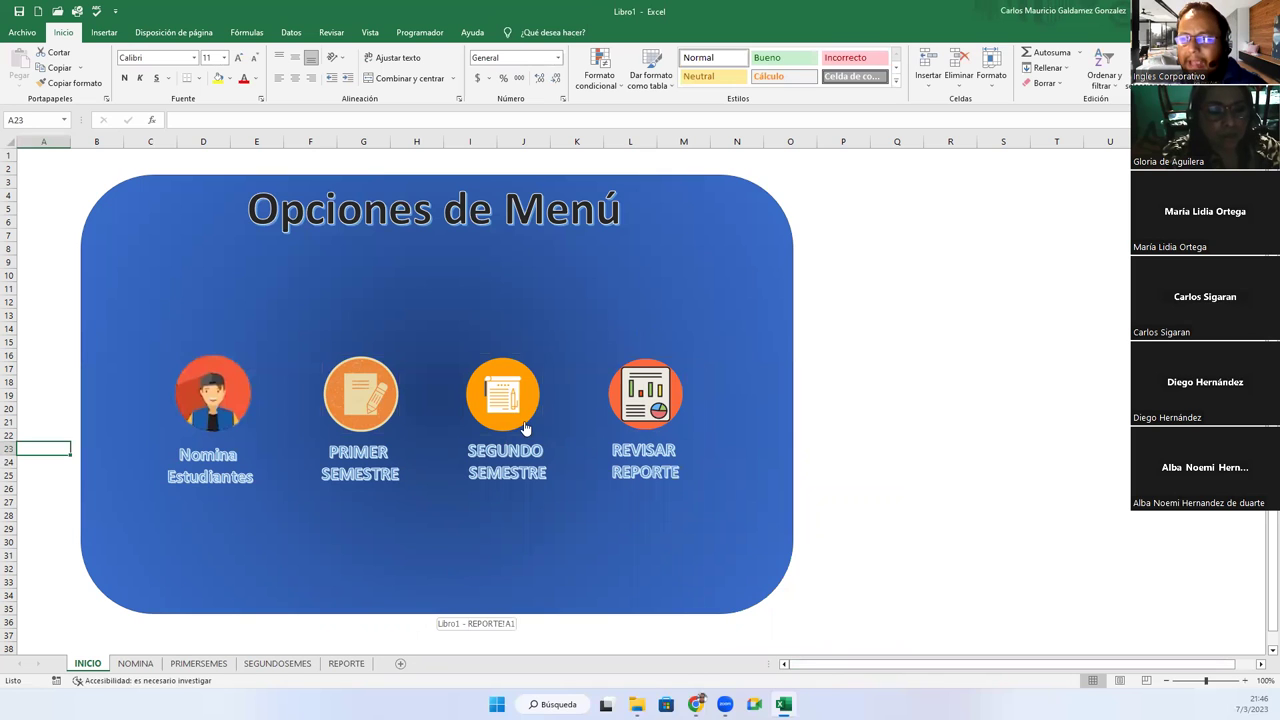
# Insert the HOME image near cell K2 of the NOMINA sheet, beside the title.
pyautogui.click(134, 664)
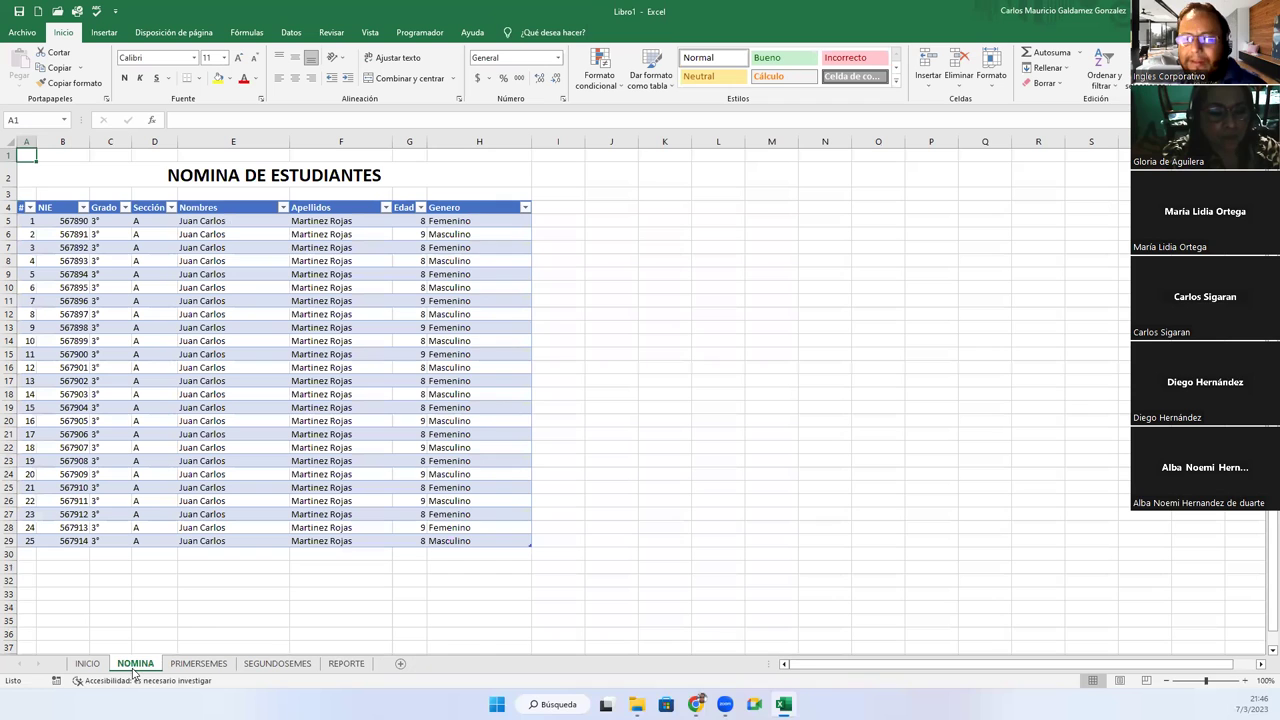
pyautogui.click(666, 180)
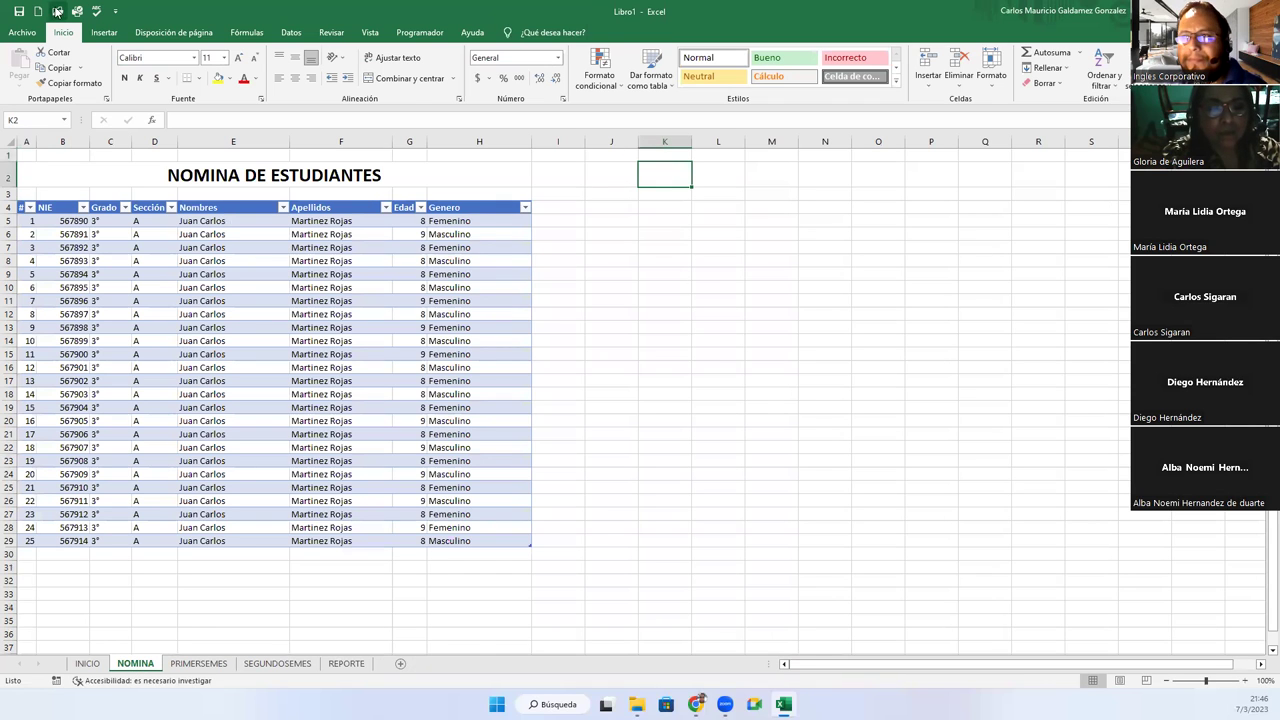
pyautogui.click(104, 32)
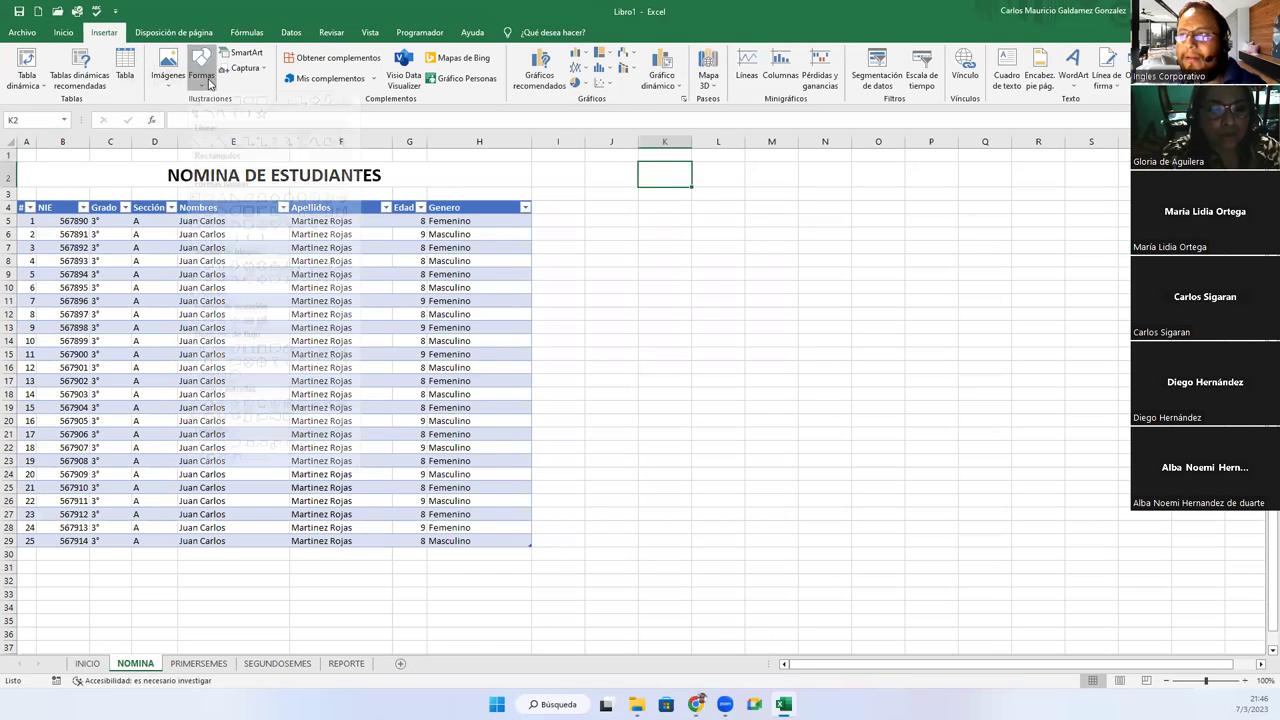
pyautogui.click(201, 72)
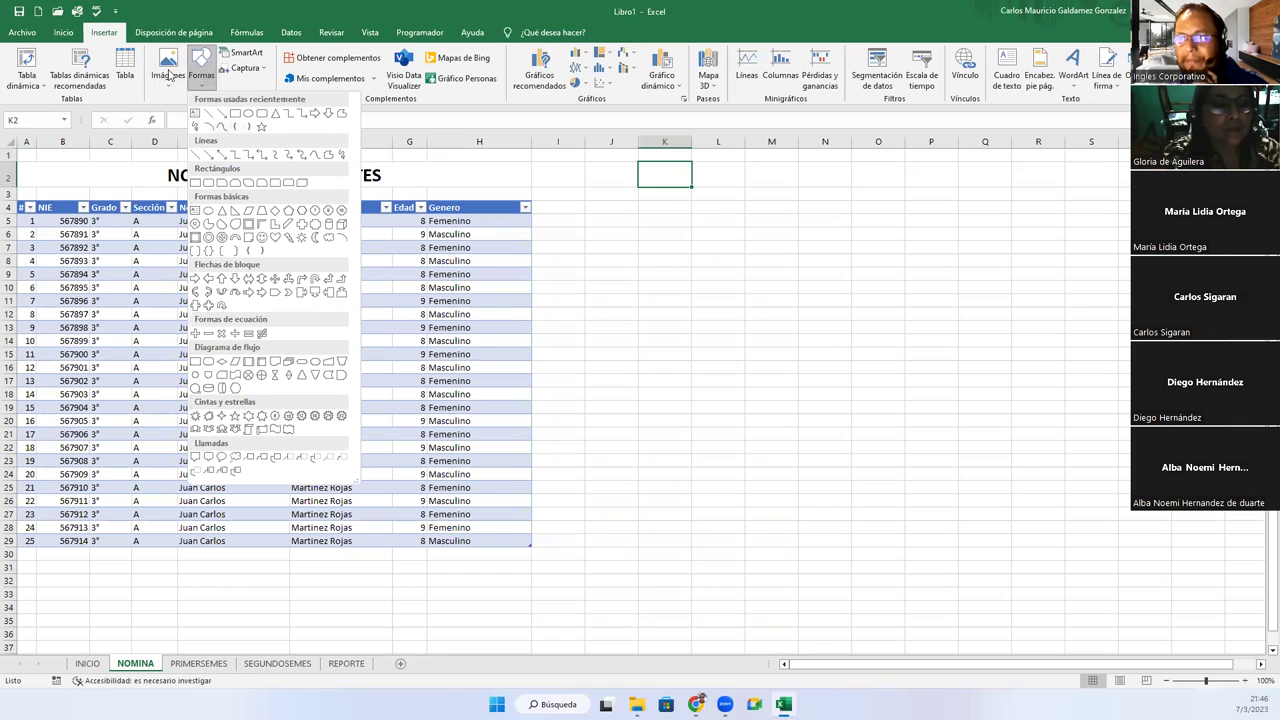
pyautogui.click(170, 75)
pyautogui.click(188, 118)
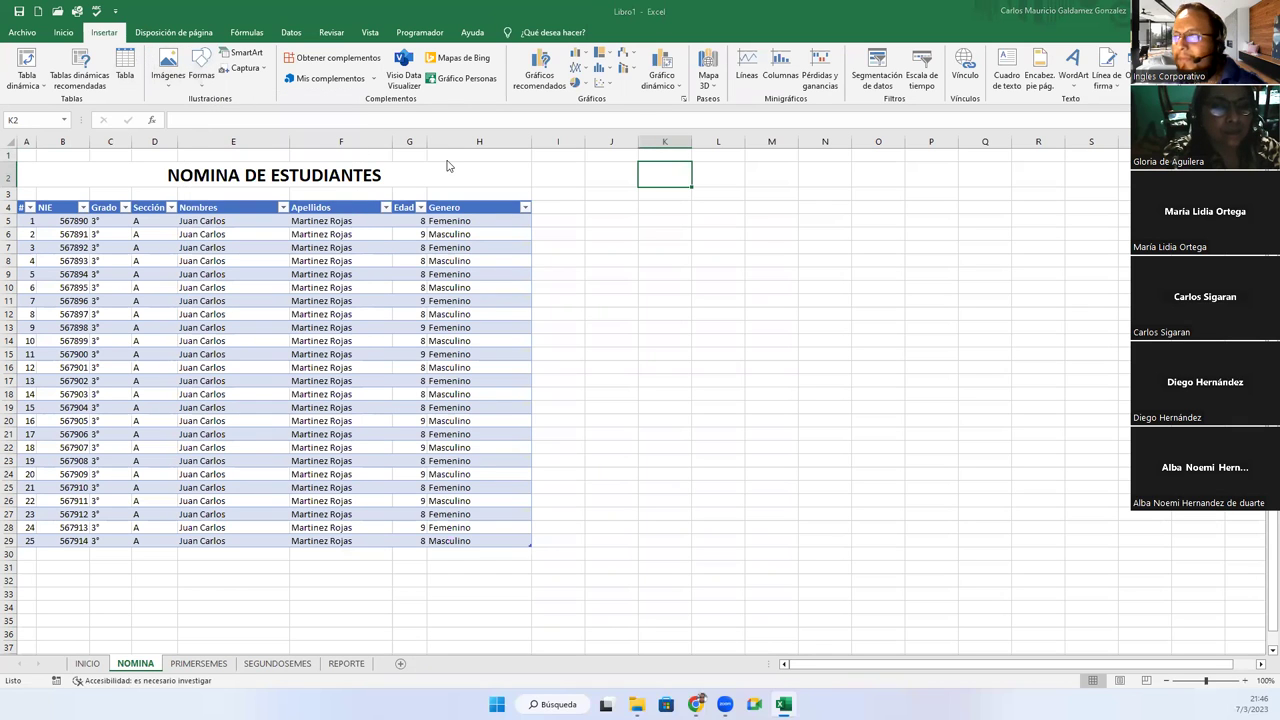
pyautogui.click(152, 231)
pyautogui.click(513, 341)
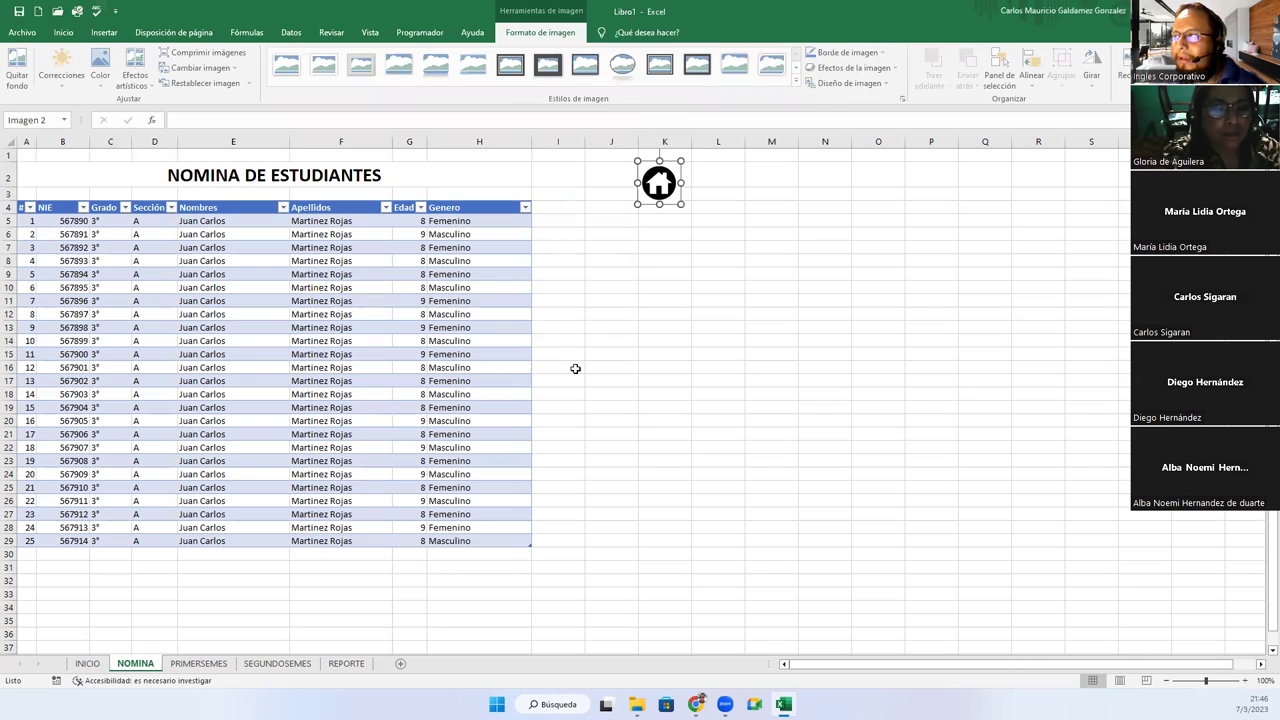
pyautogui.moveTo(670, 178); pyautogui.dragTo(676, 170)
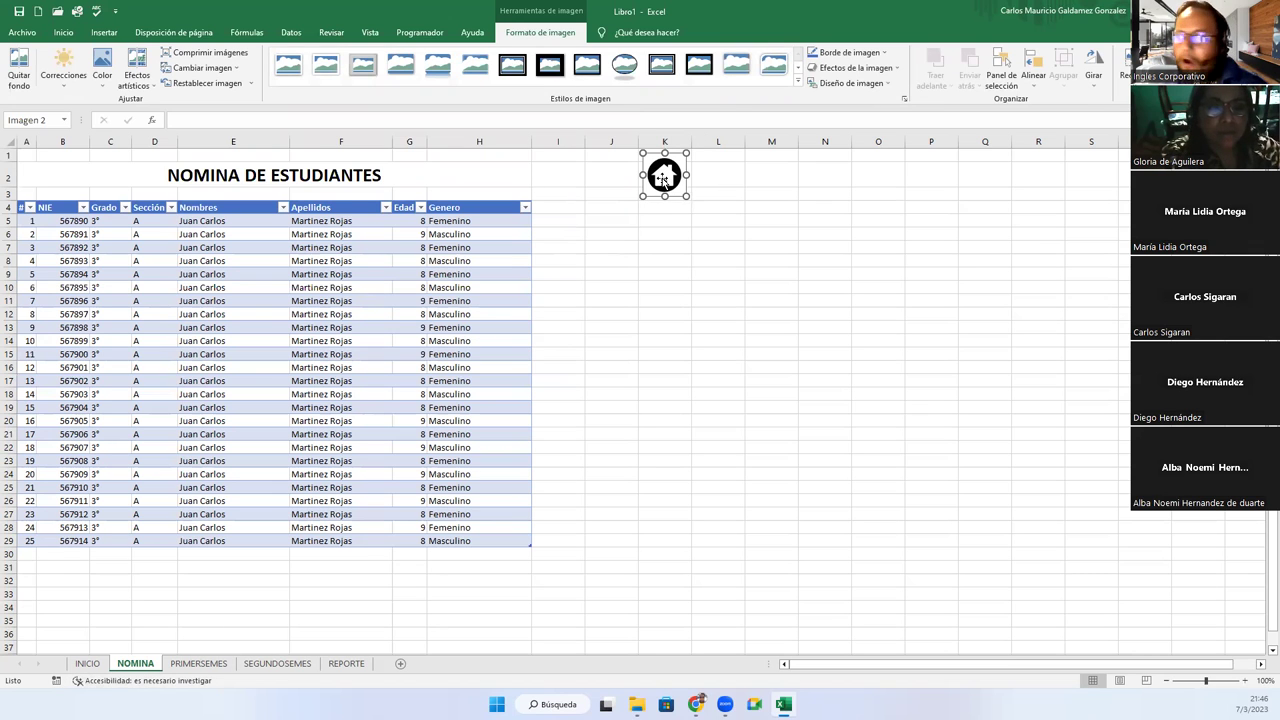
# Hyperlink the home icon back to the INICIO sheet.
pyautogui.rightClick(662, 178)
pyautogui.click(731, 345)
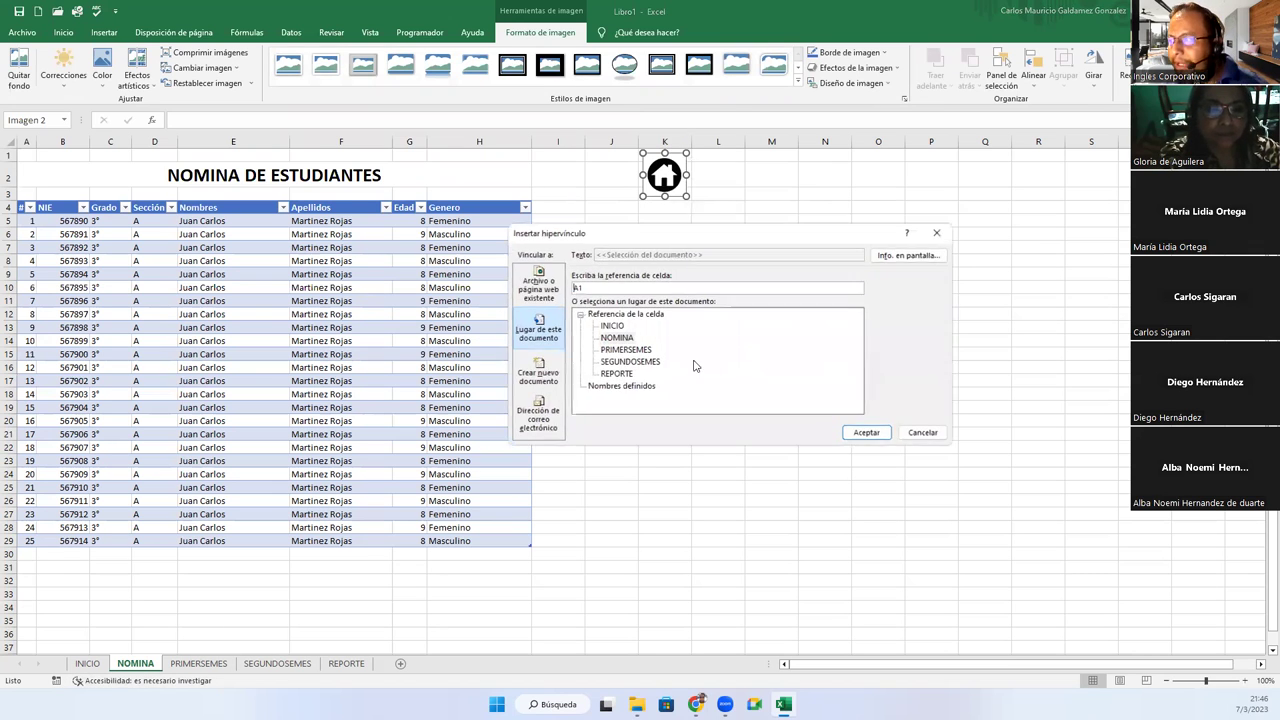
pyautogui.click(614, 327)
pyautogui.click(866, 433)
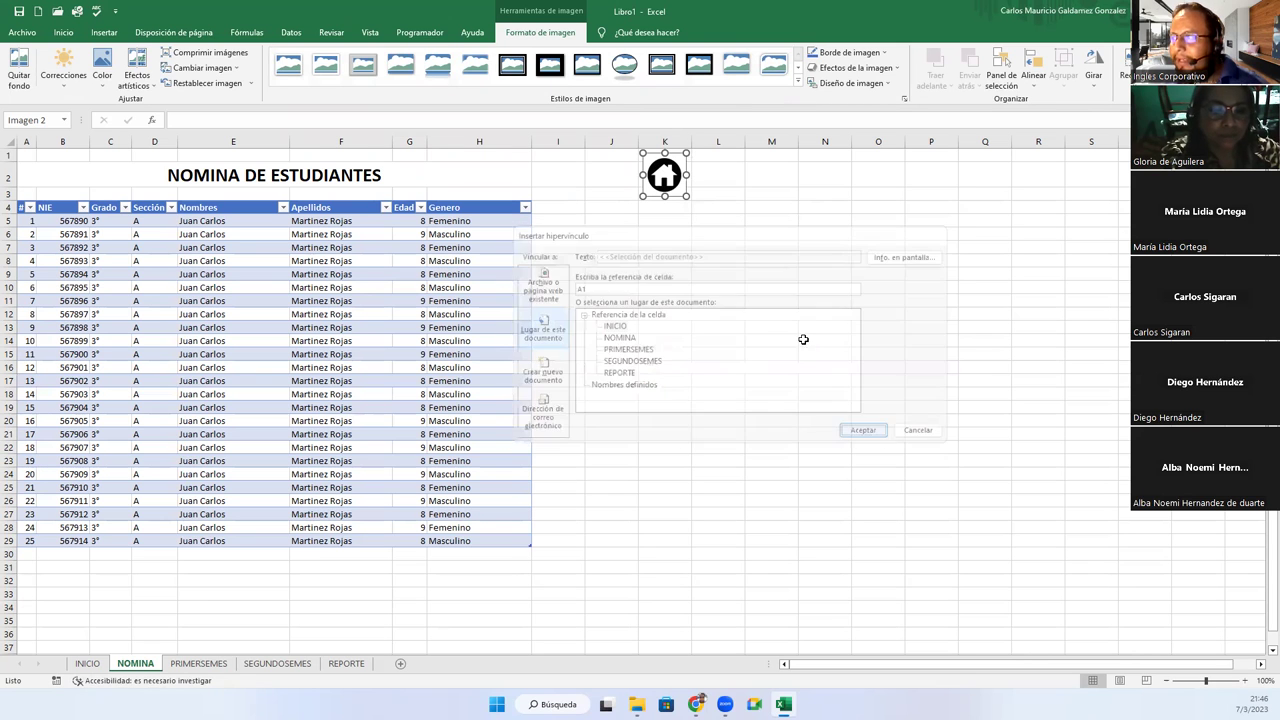
# Paste the home icon near AA2 on the PRIMERSEMES and SEGUNDOSEMES sheets.
pyautogui.click(198, 663)
pyautogui.hotkey('ctrl', 'v')
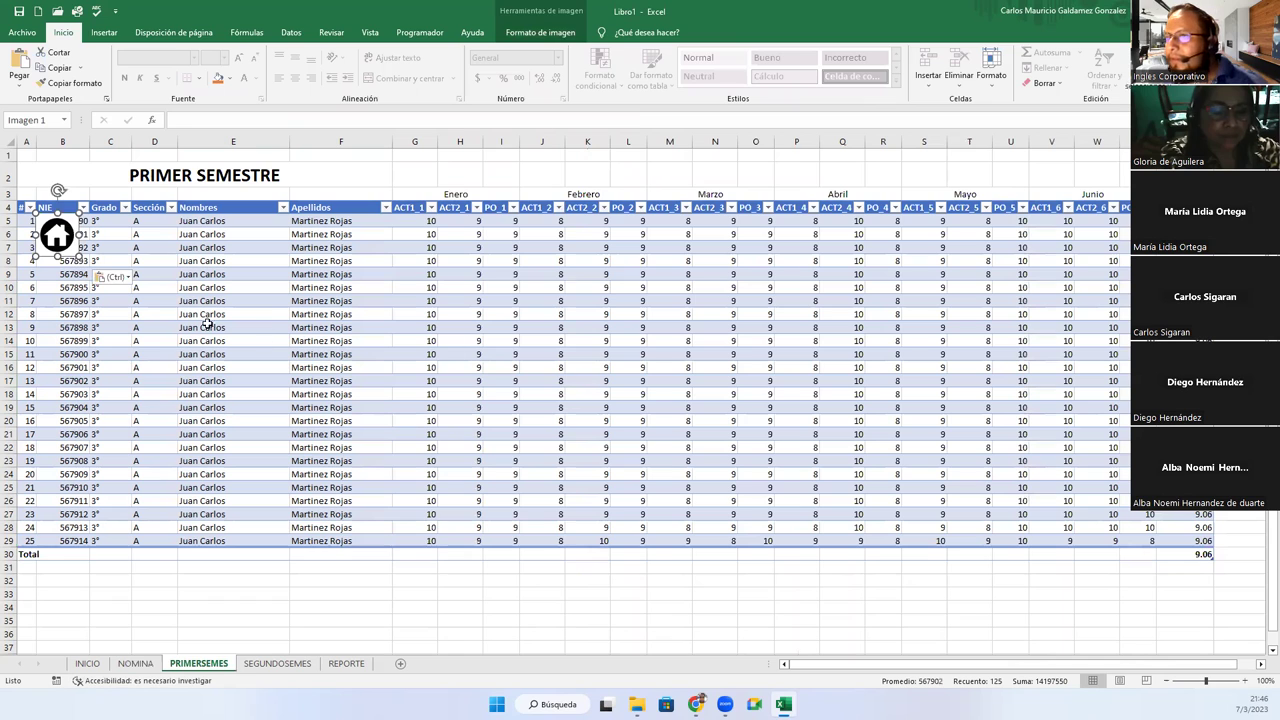
pyautogui.moveTo(55, 236); pyautogui.dragTo(1180, 234)
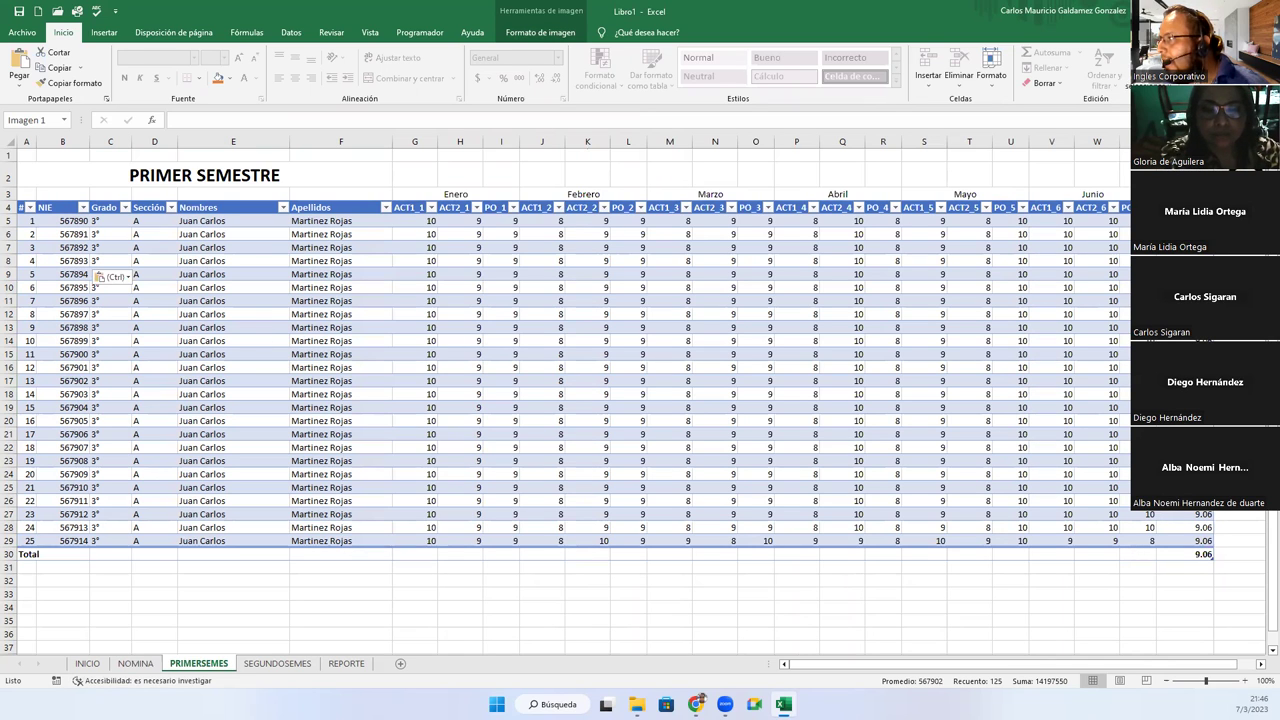
pyautogui.keyDown('ctrl'); pyautogui.scroll(-1, 824, 311); pyautogui.keyUp('ctrl')
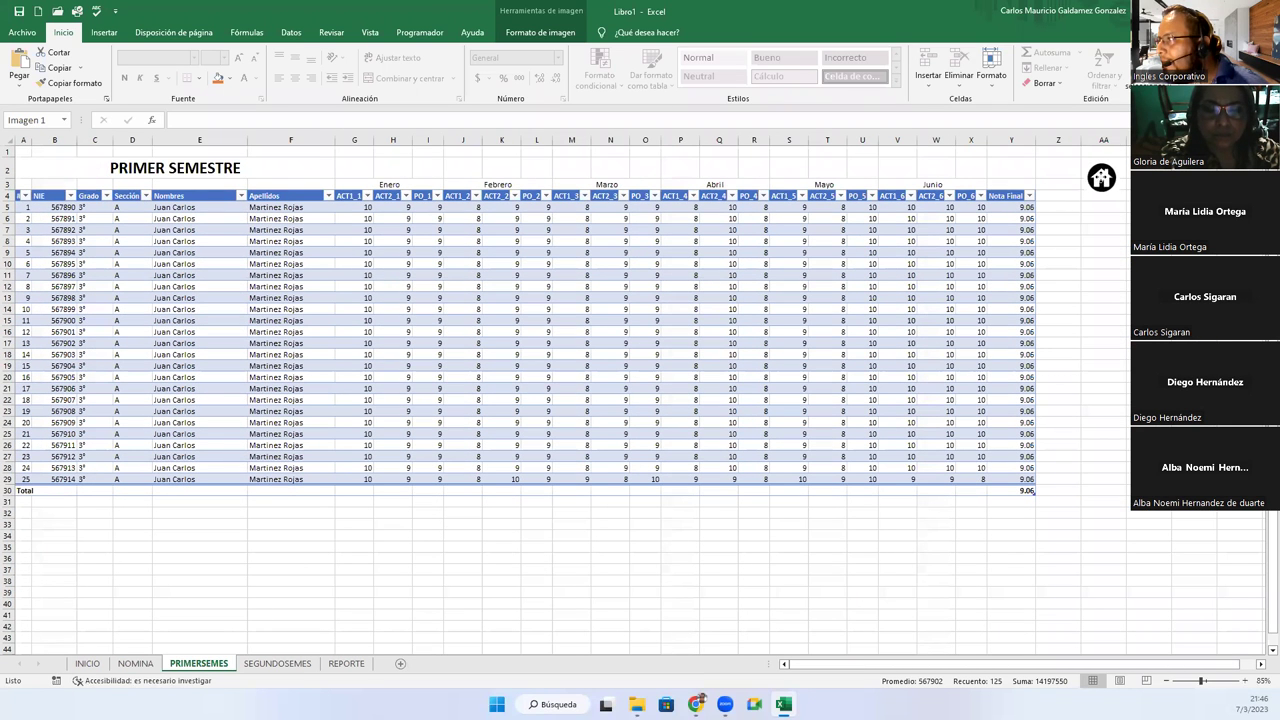
pyautogui.moveTo(1100, 172); pyautogui.dragTo(1110, 177)
pyautogui.click(285, 664)
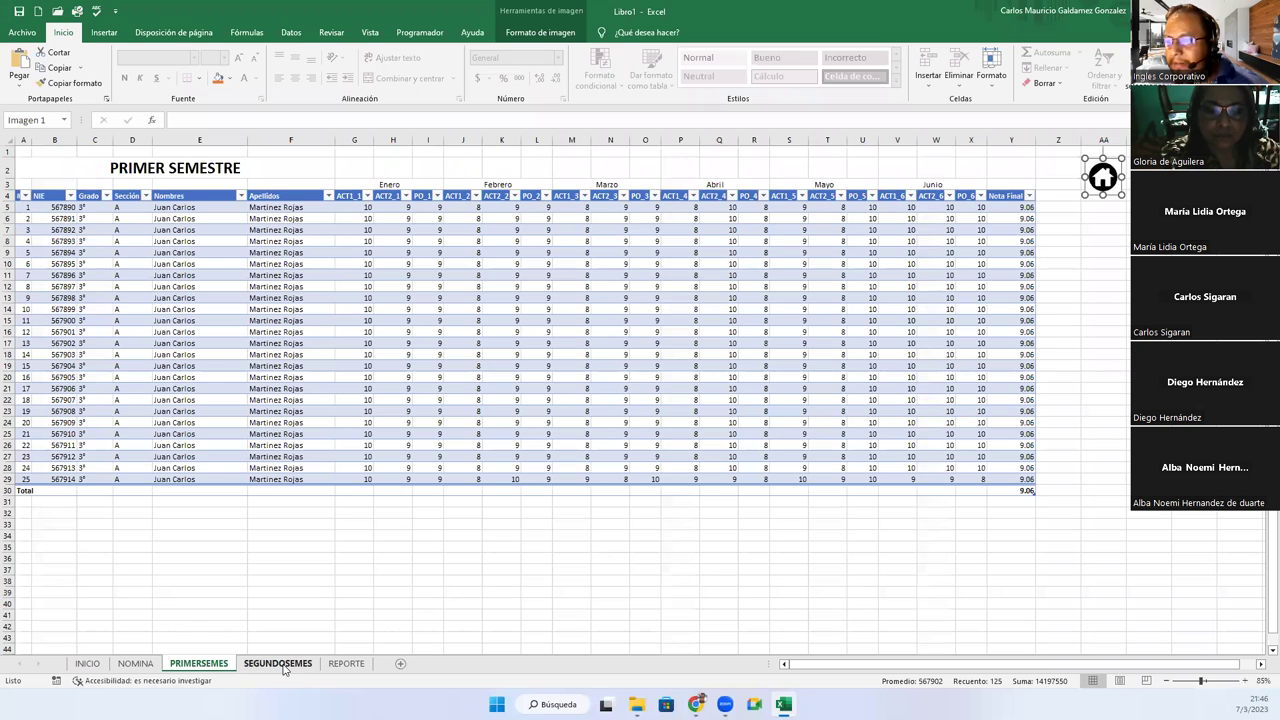
pyautogui.hotkey('ctrl', 'v')
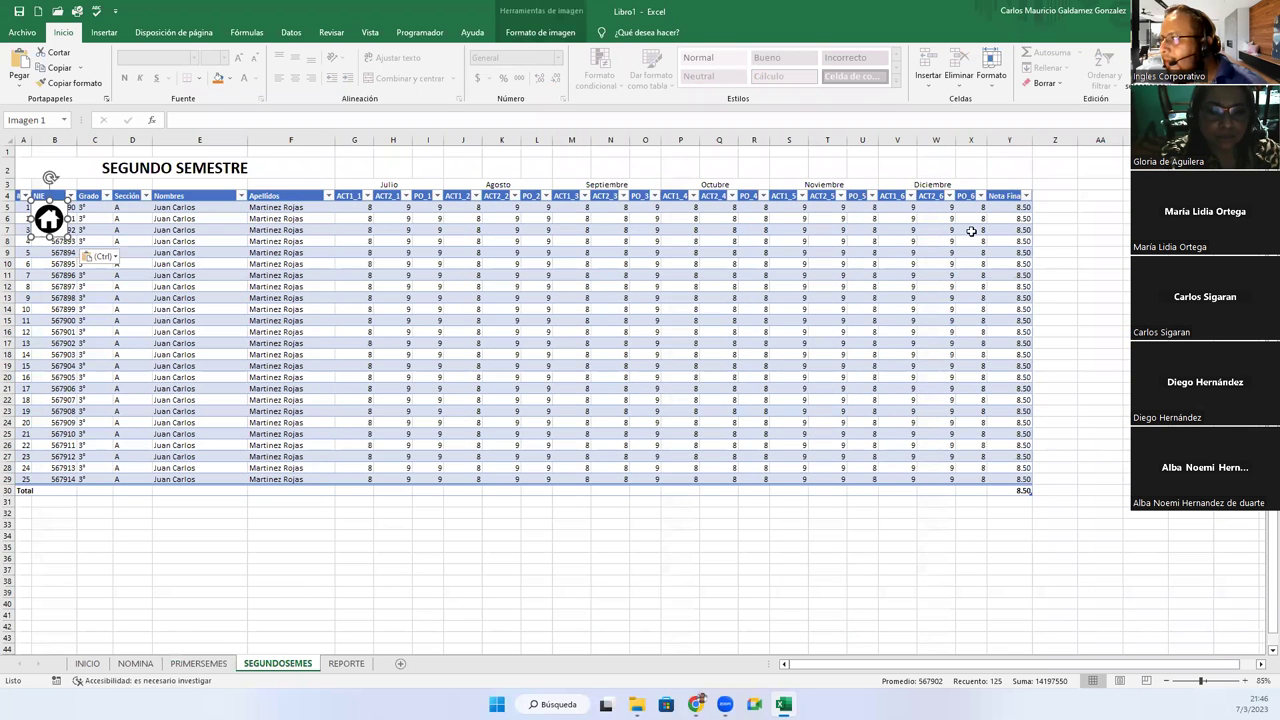
pyautogui.moveTo(50, 218); pyautogui.dragTo(1101, 177)
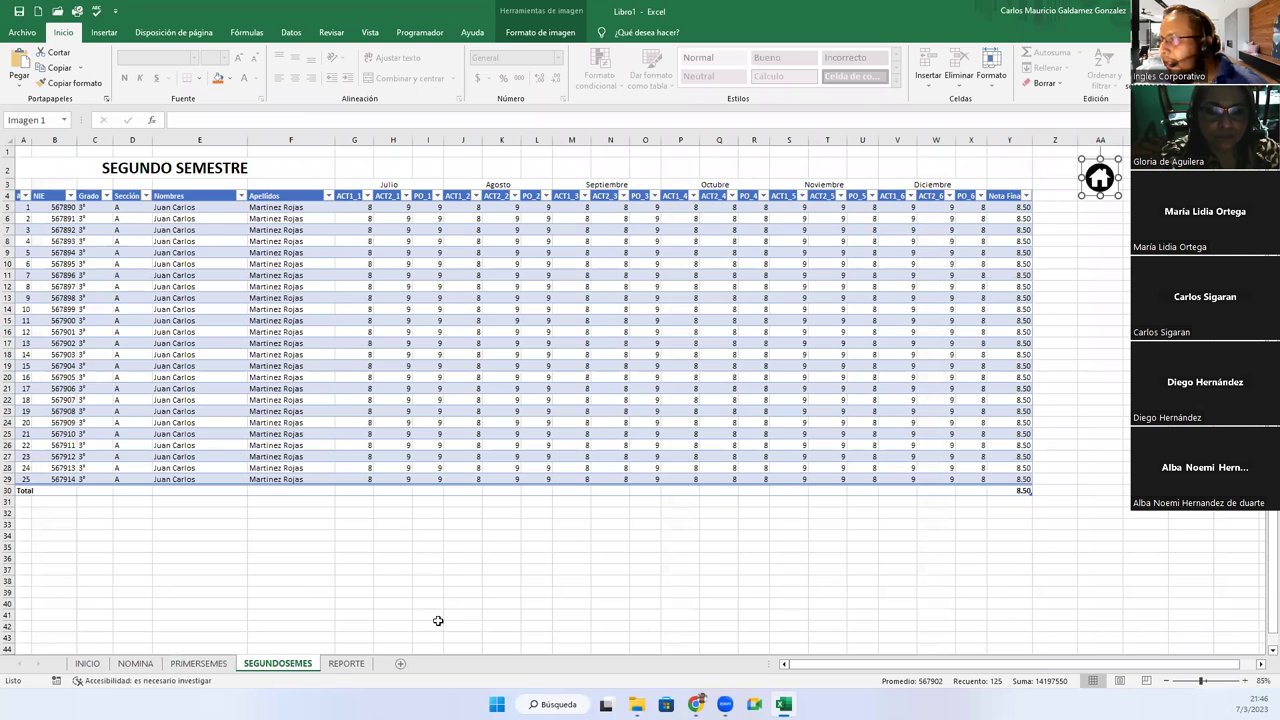
# Paste the home icon beside the REPORTE title near M2, then return to NOMINA.
pyautogui.click(345, 665)
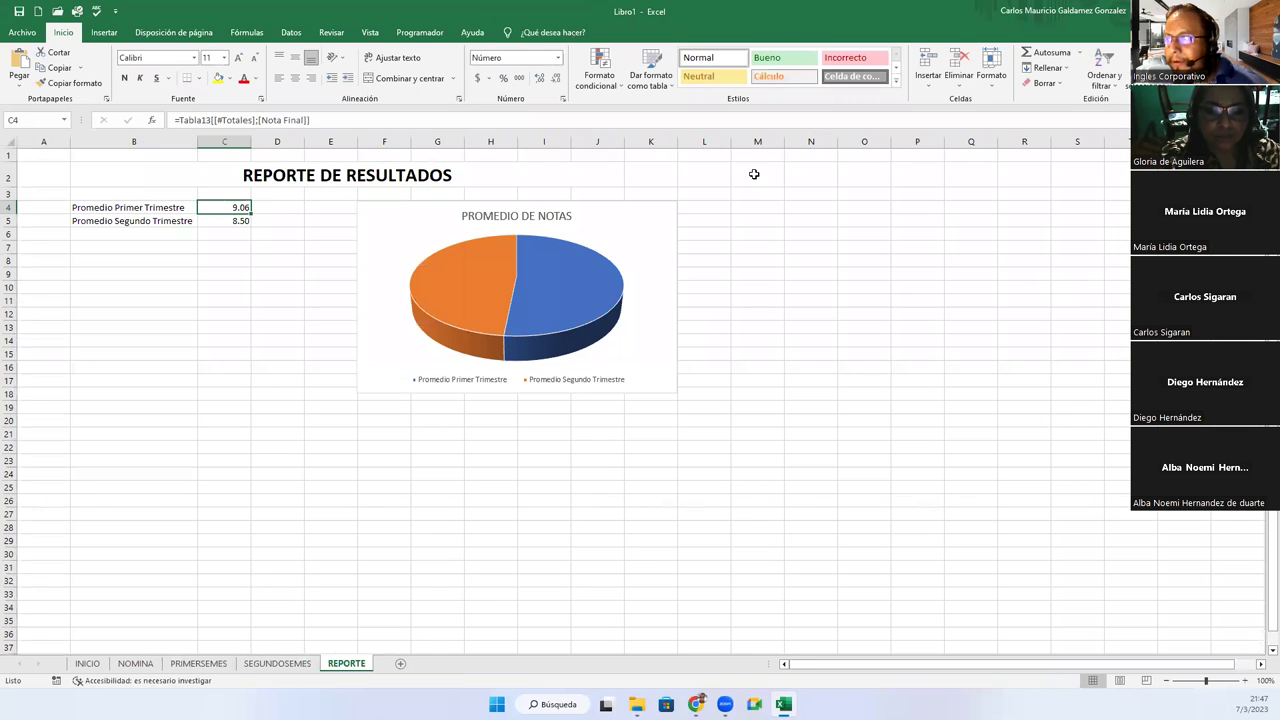
pyautogui.click(768, 184)
pyautogui.hotkey('ctrl', 'v')
pyautogui.moveTo(751, 187); pyautogui.dragTo(754, 189)
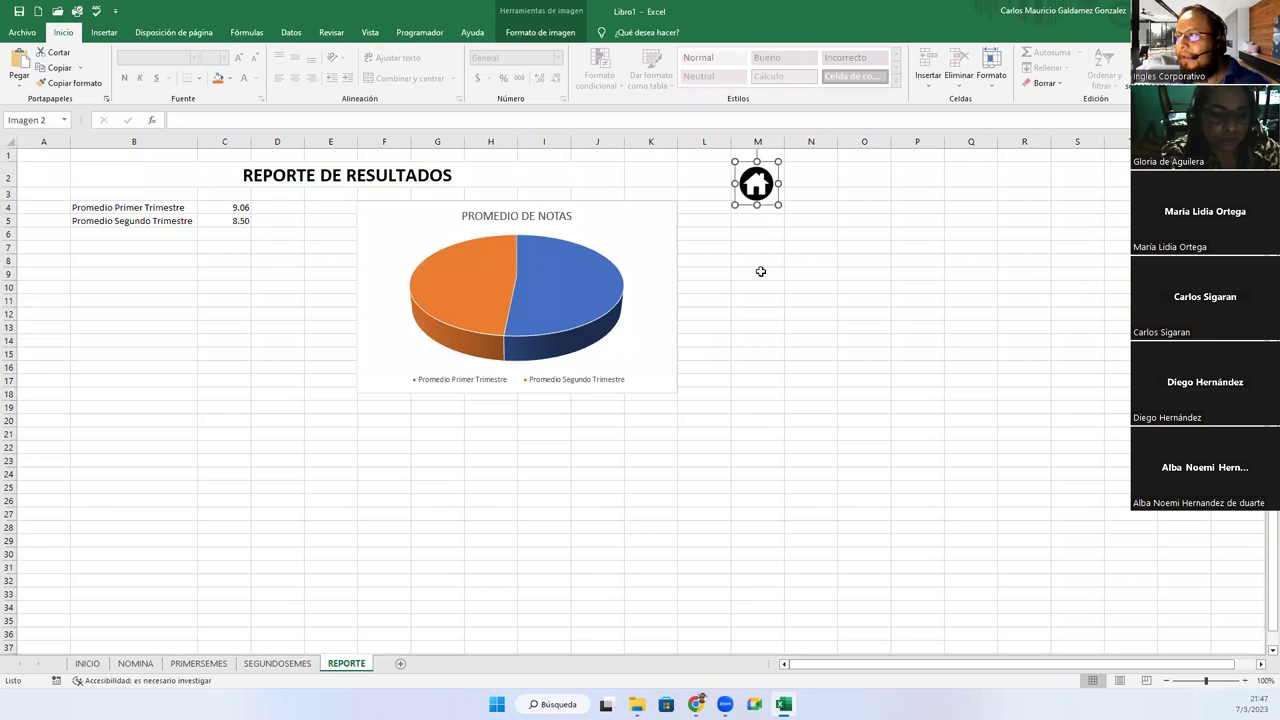
pyautogui.click(760, 271)
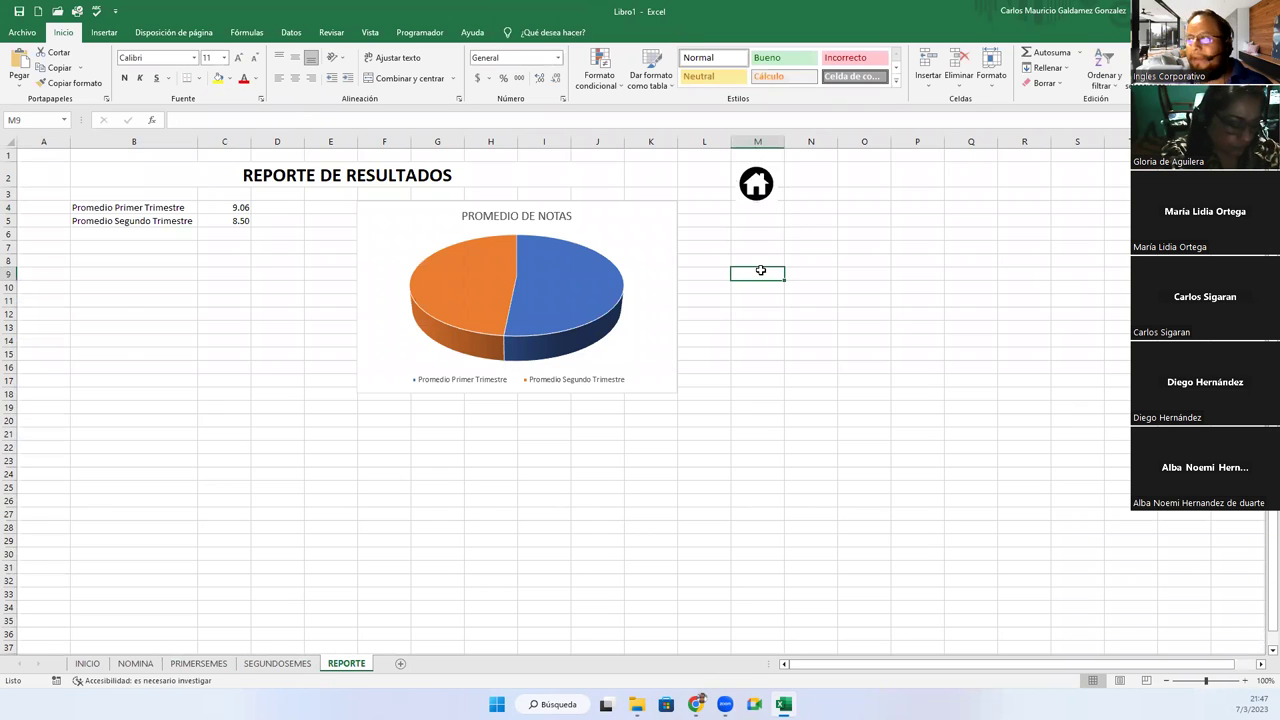
pyautogui.click(135, 663)
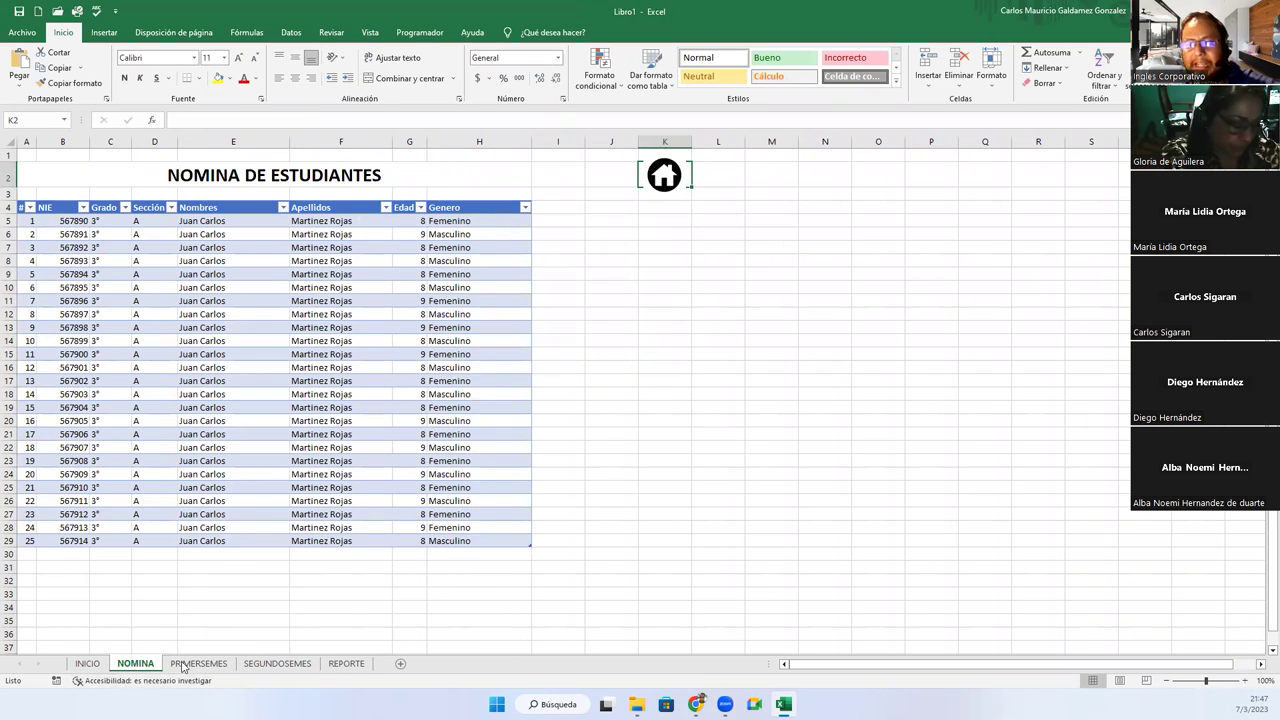
# Draw a solid black right block arrow below the home icon.
pyautogui.click(101, 37)
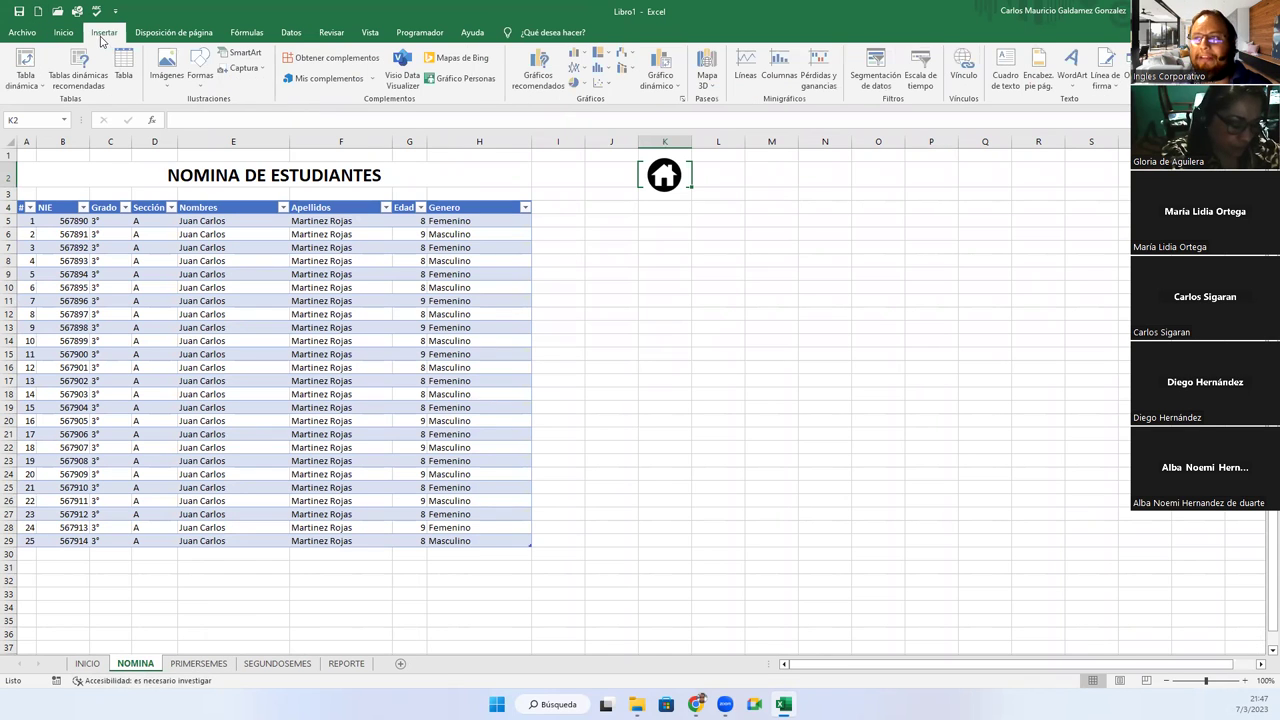
pyautogui.click(200, 70)
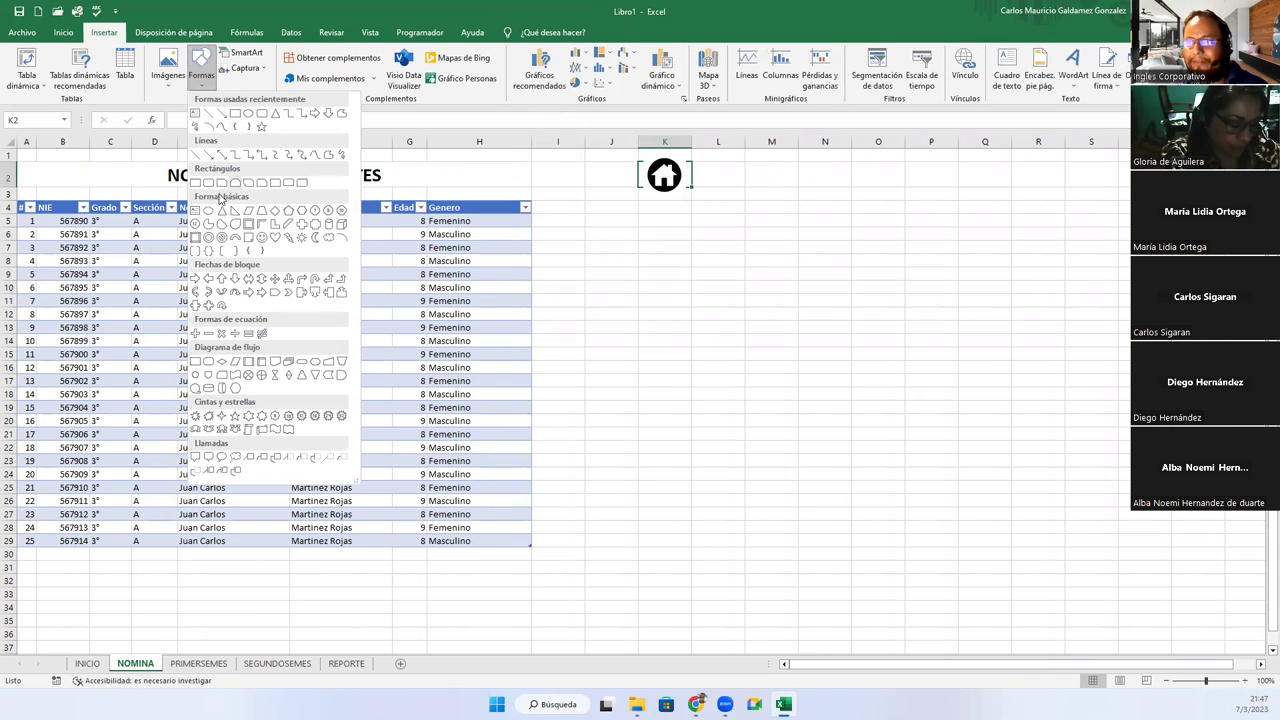
pyautogui.click(195, 279)
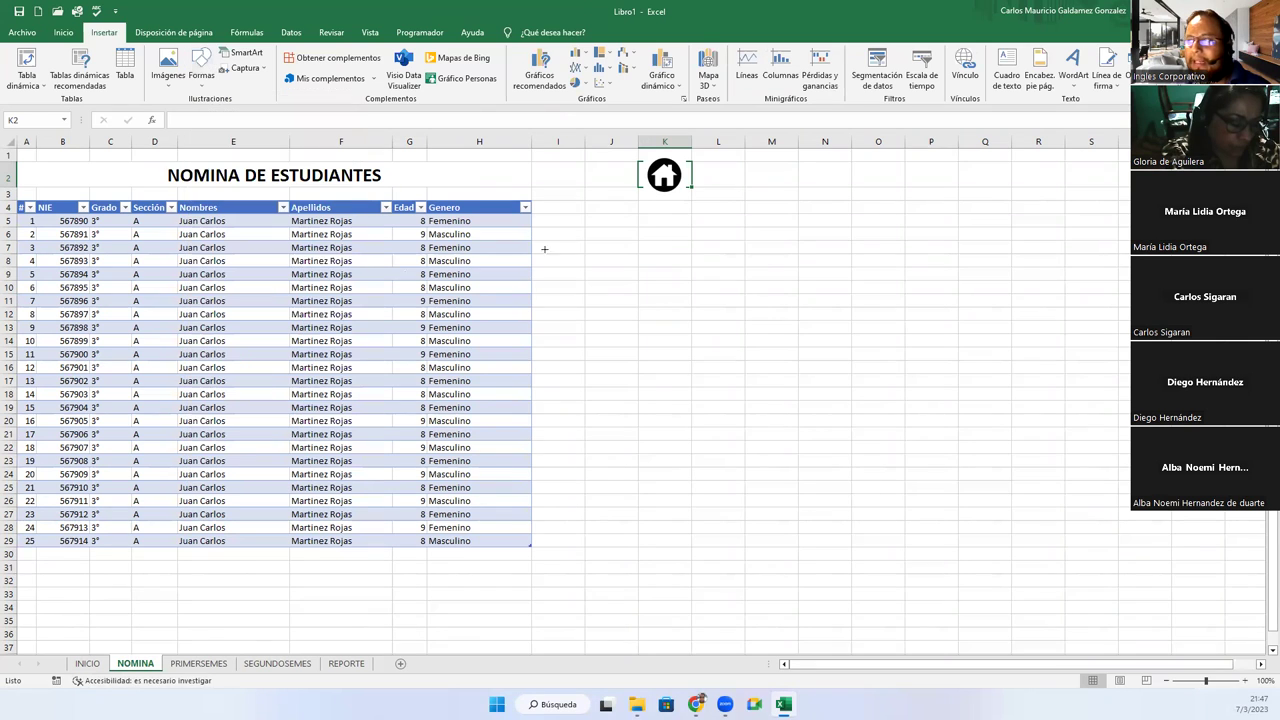
pyautogui.moveTo(636, 212)
pyautogui.mouseDown()
pyautogui.moveTo(706, 245)
pyautogui.moveTo(660, 229)
pyautogui.mouseUp()
pyautogui.click(207, 66)
# Duplicate the arrow, flip the copy horizontally to point left, and place it underneath.
pyautogui.hotkey('ctrl', 'c')
pyautogui.click(669, 277)
pyautogui.hotkey('ctrl', 'v')
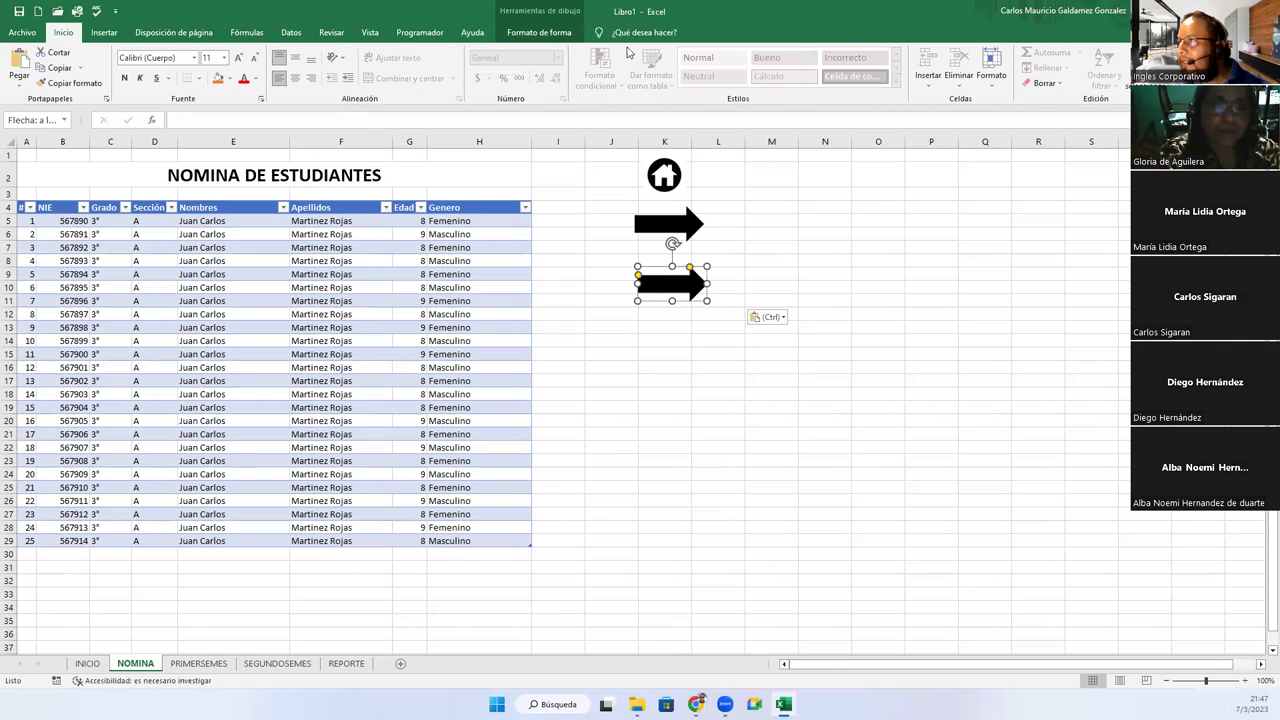
pyautogui.click(540, 32)
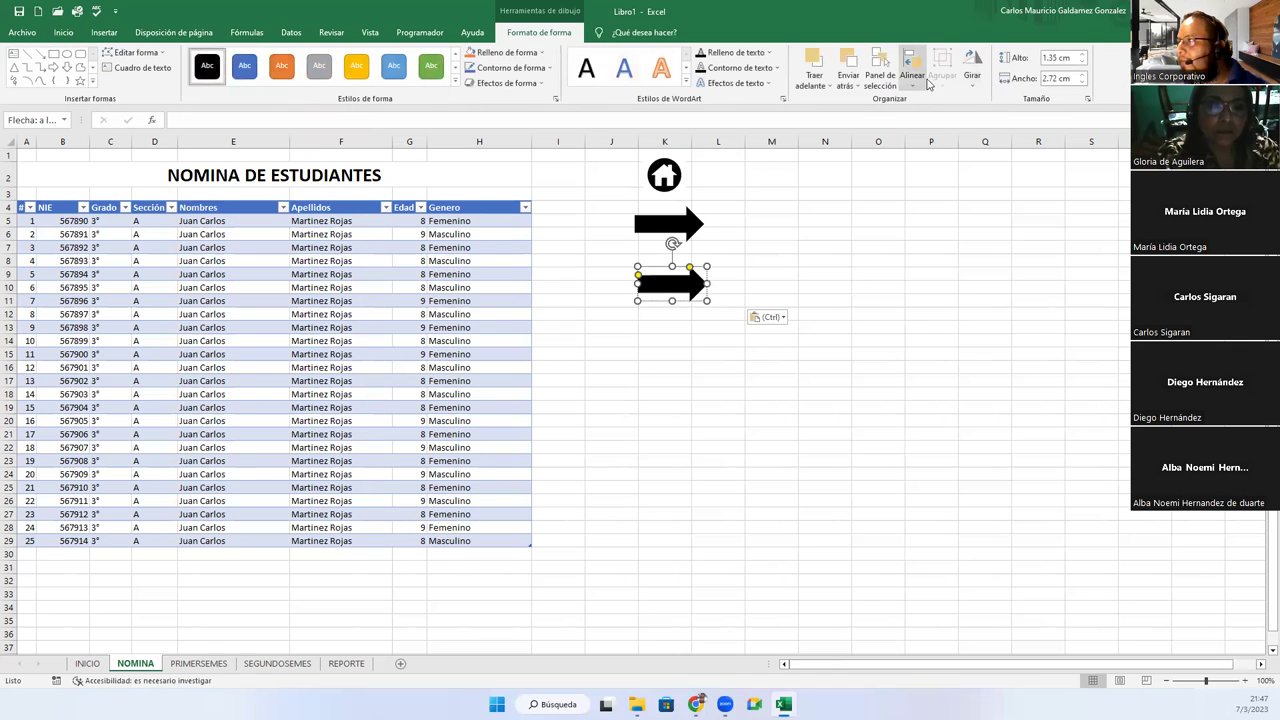
pyautogui.click(972, 75)
pyautogui.click(1000, 147)
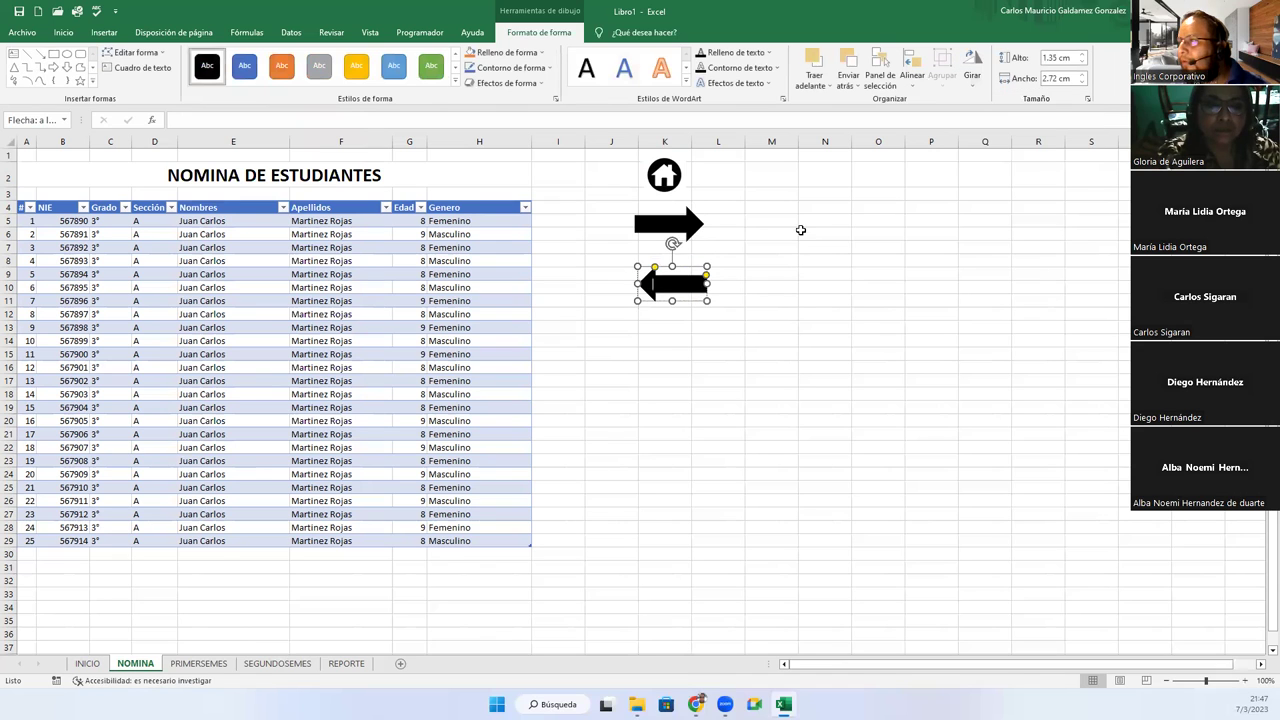
pyautogui.moveTo(684, 286); pyautogui.dragTo(675, 271)
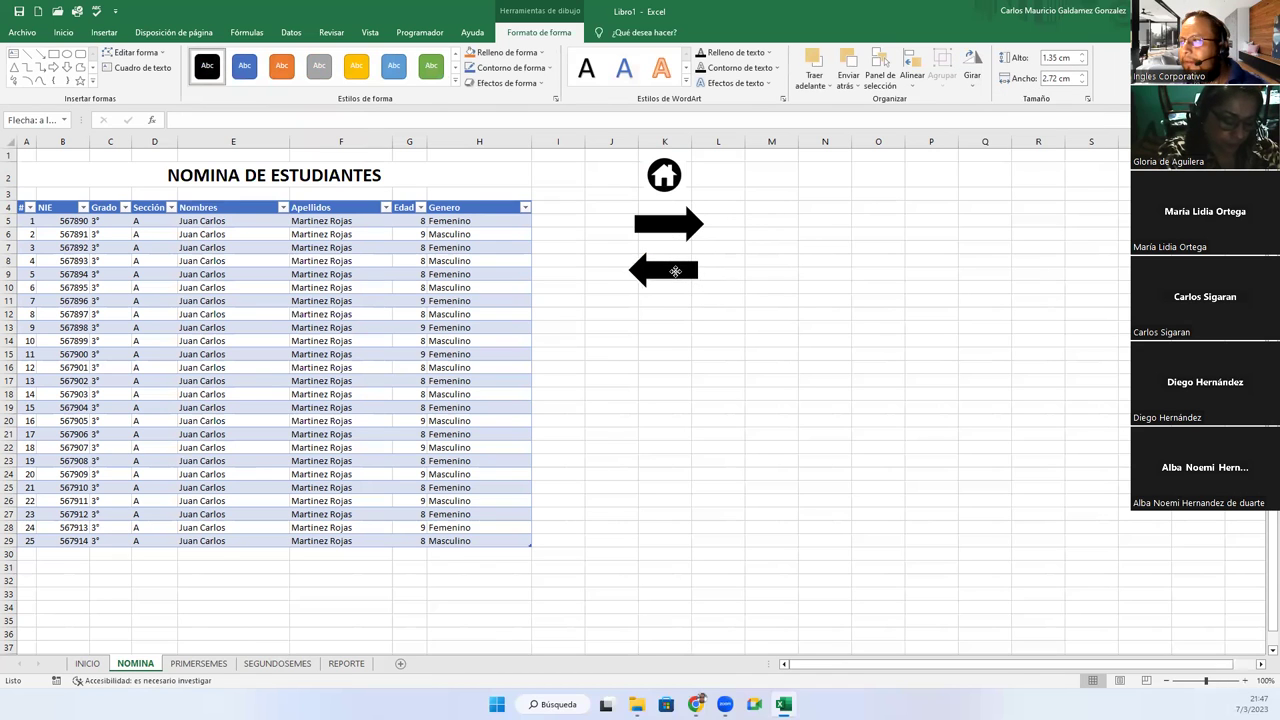
pyautogui.click(677, 228)
# Hyperlink the NOMINA right arrow to the PRIMERSEMES sheet.
pyautogui.rightClick(677, 226)
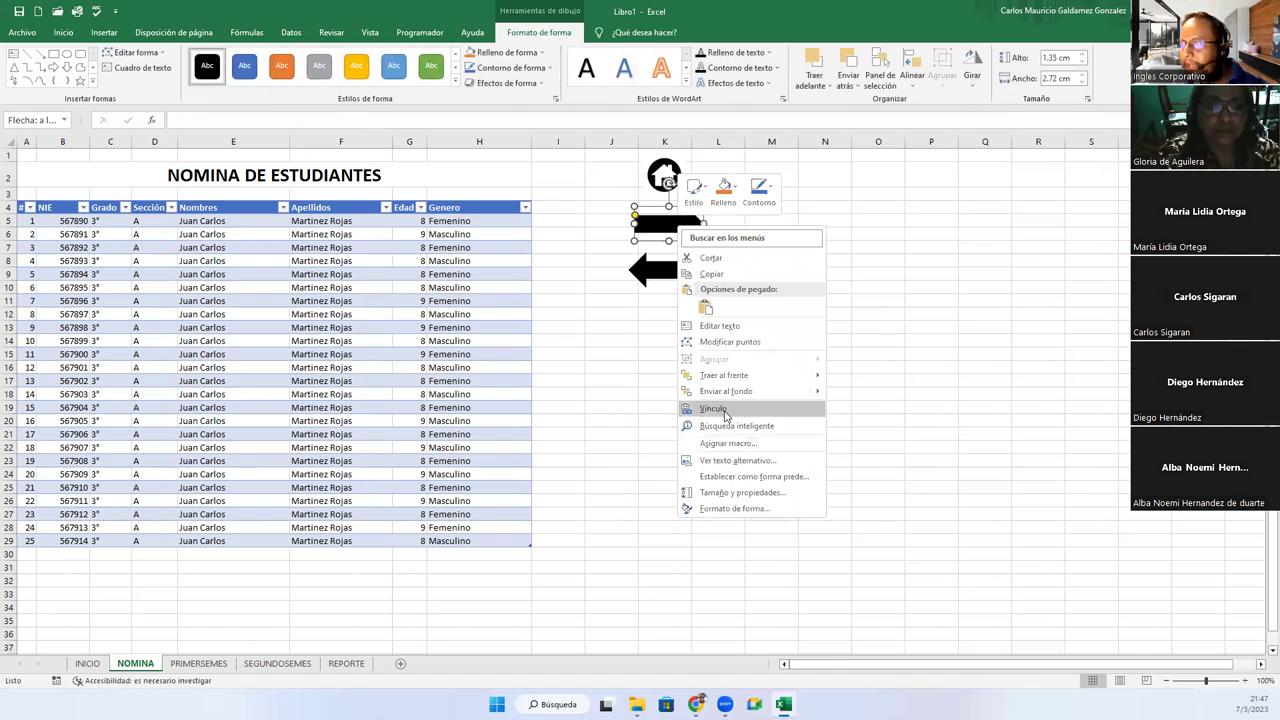
pyautogui.click(713, 408)
pyautogui.click(622, 417)
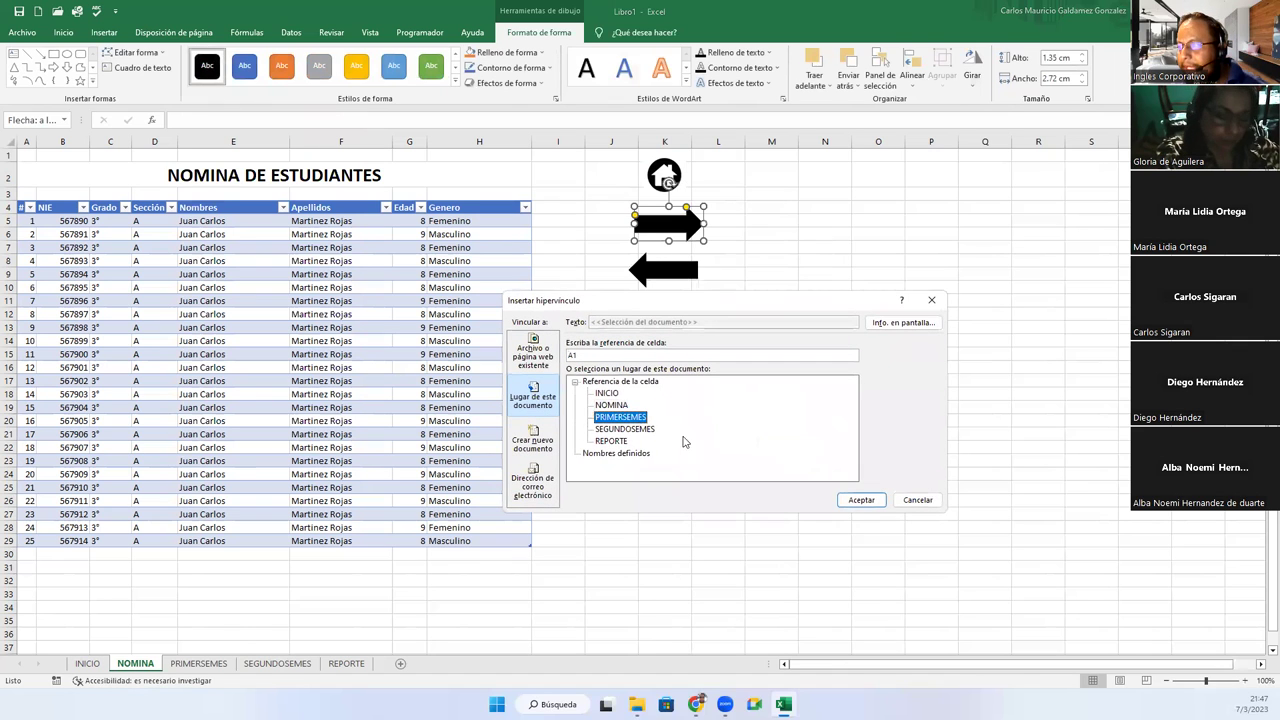
pyautogui.click(848, 501)
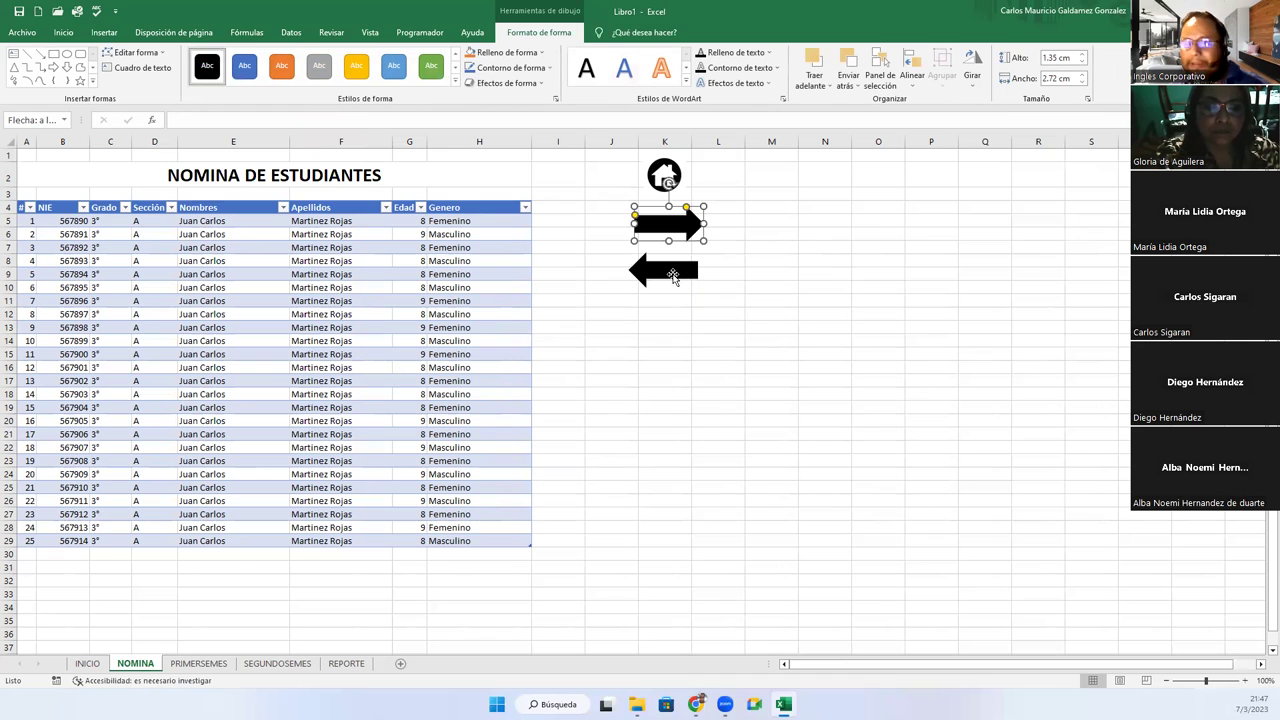
# Paste both arrows under the home icon on the PRIMERSEMES sheet.
pyautogui.keyDown('ctrl'); pyautogui.click(674, 278); pyautogui.keyUp('ctrl')
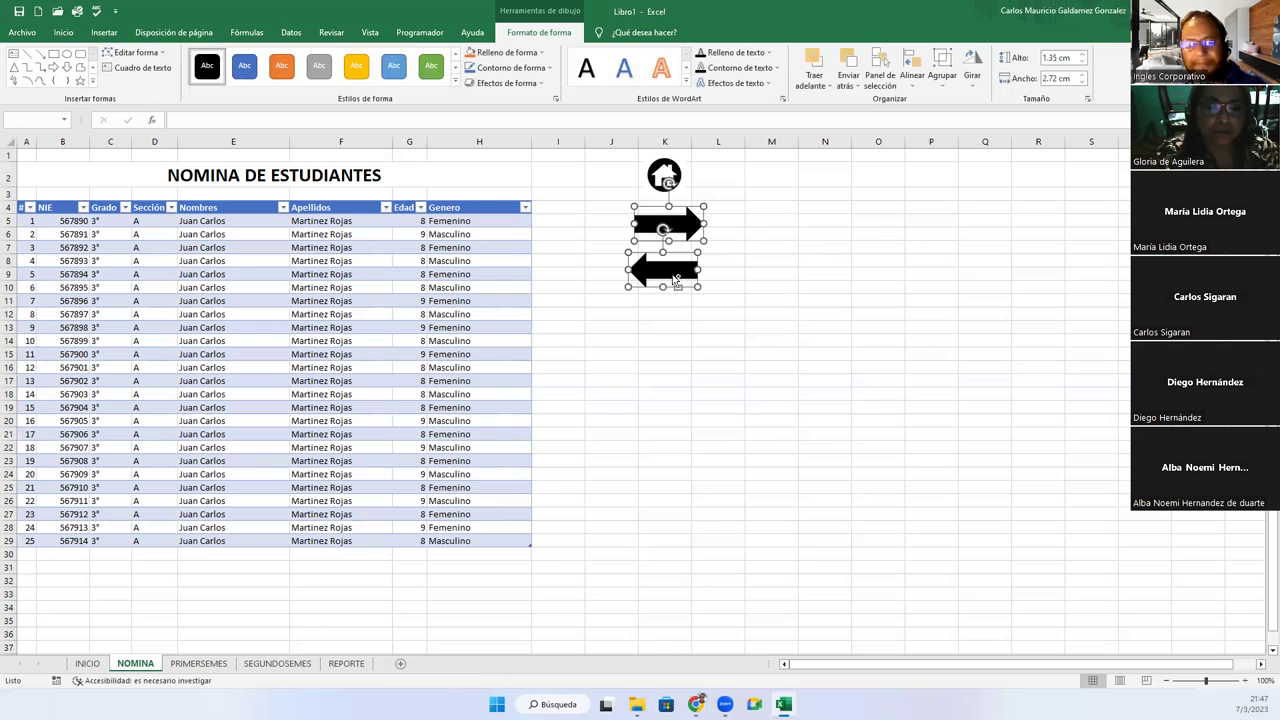
pyautogui.click(199, 663)
pyautogui.hotkey('ctrl', 'v')
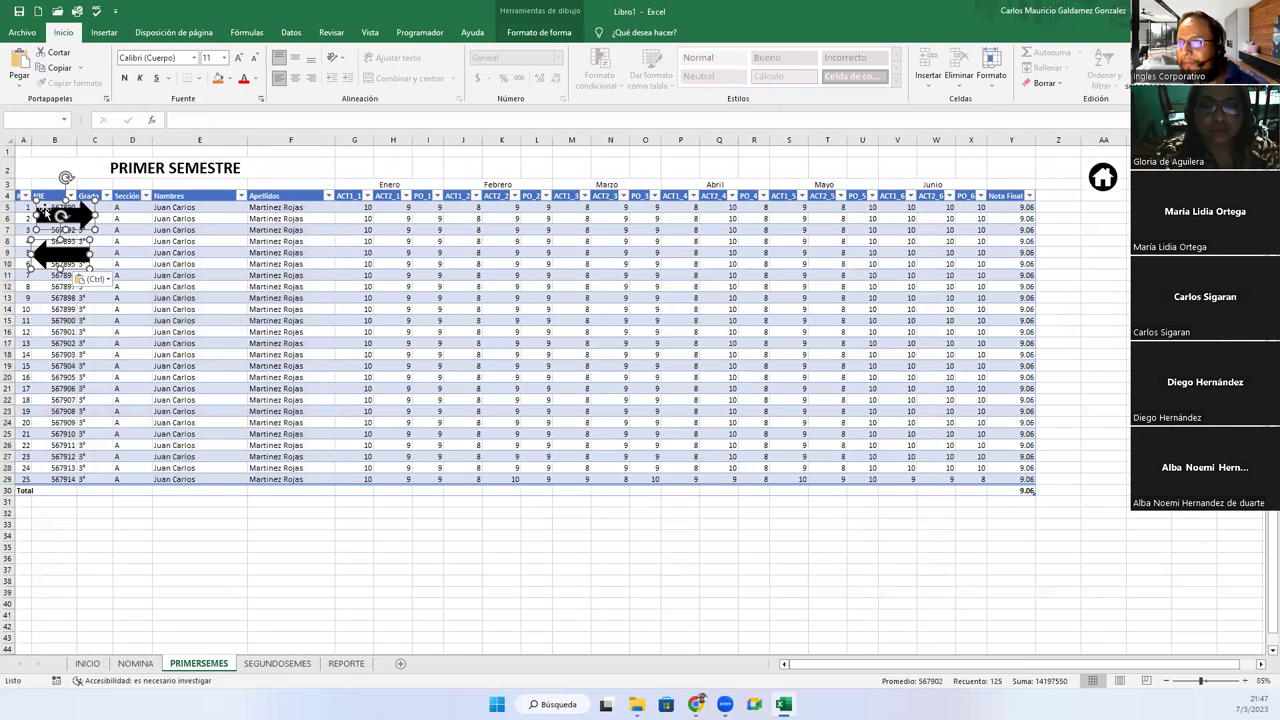
pyautogui.moveTo(61, 217); pyautogui.dragTo(1093, 222)
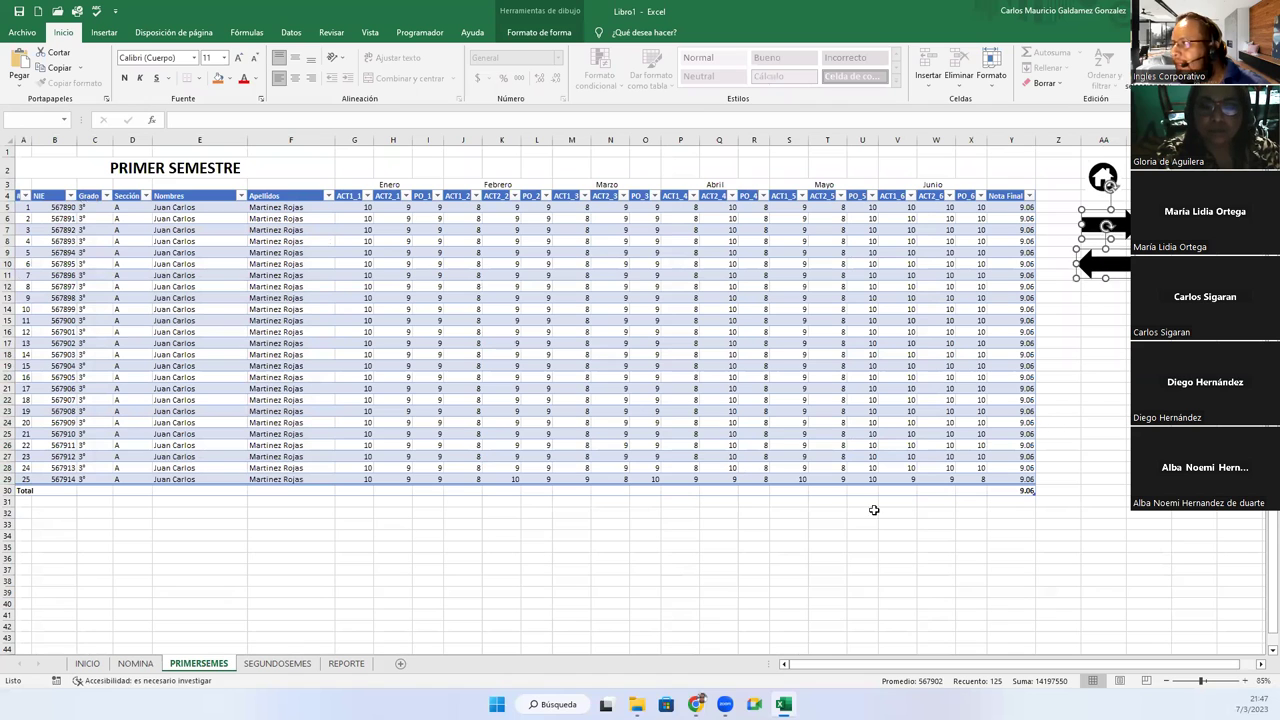
# Delete the left back arrow from the NOMINA sheet.
pyautogui.click(135, 663)
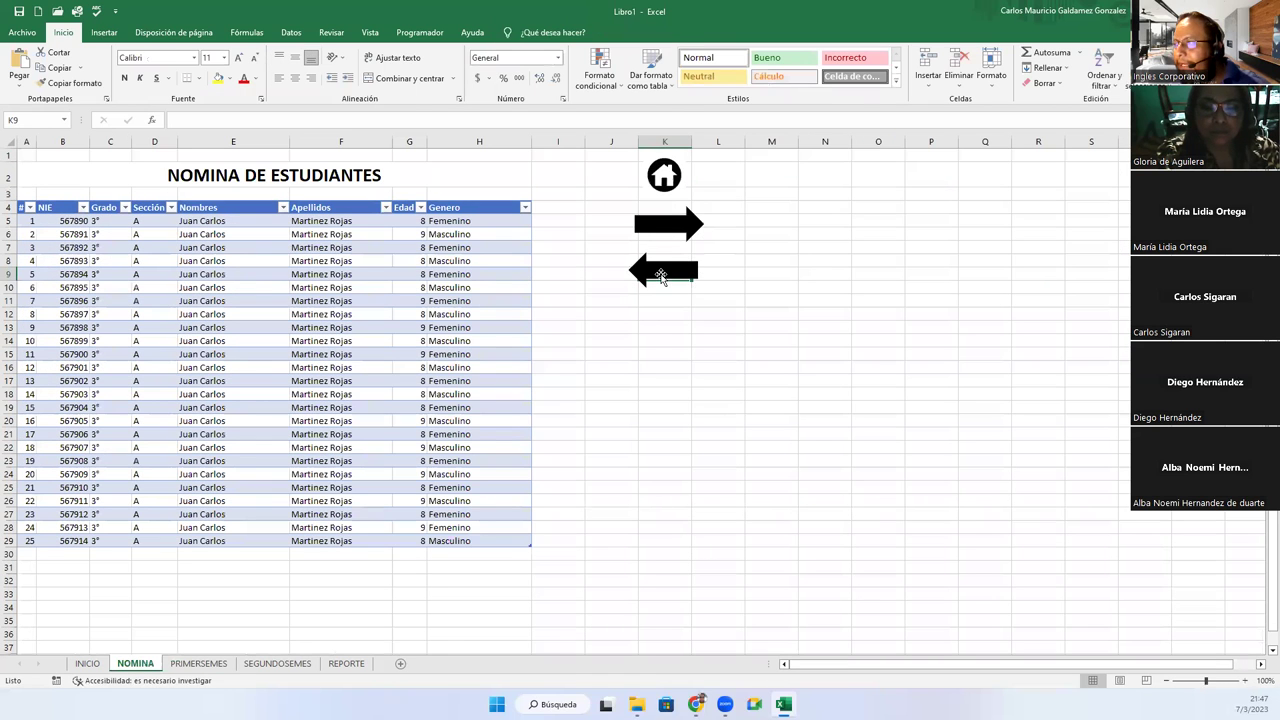
pyautogui.click(660, 276)
pyautogui.press('Delete')
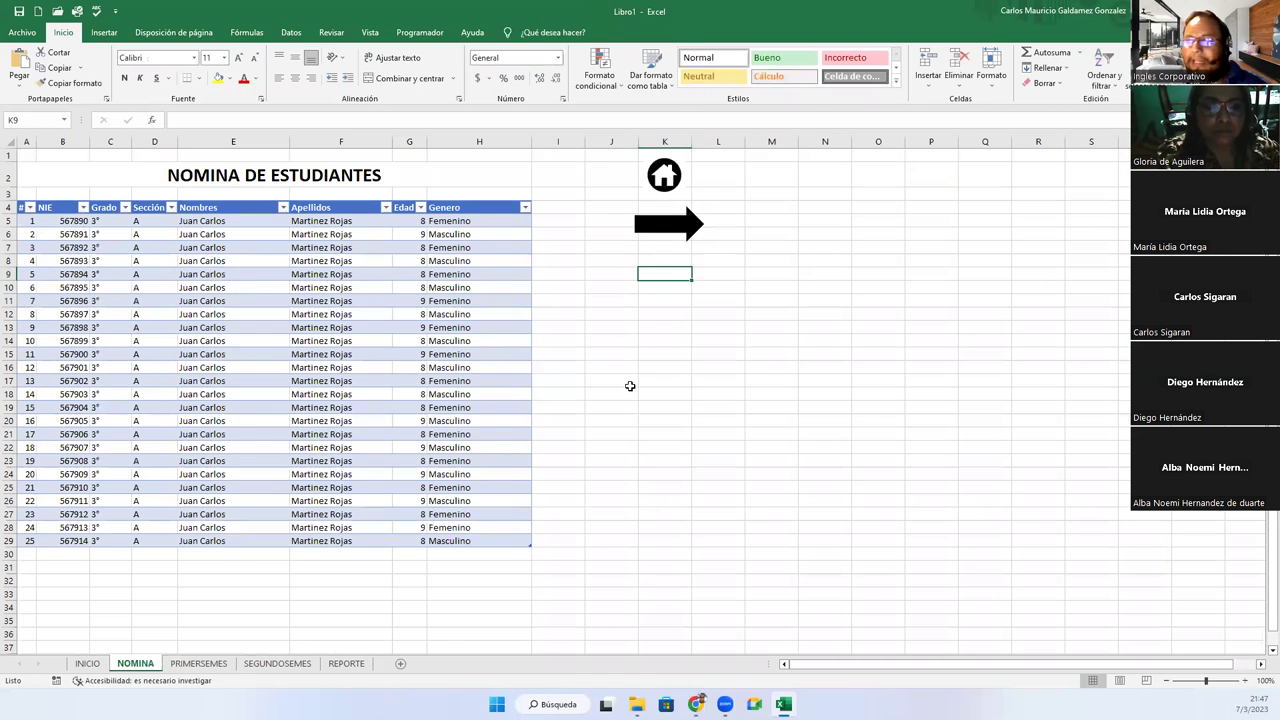
pyautogui.click(628, 385)
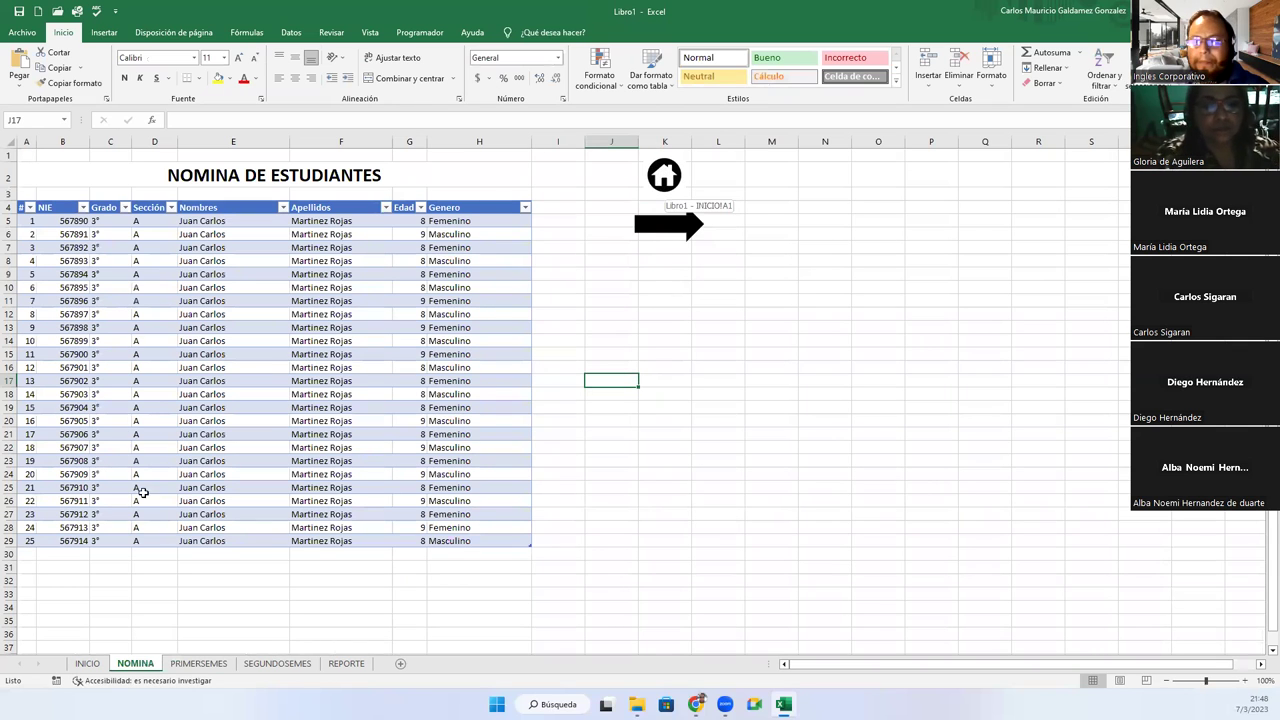
pyautogui.click(200, 664)
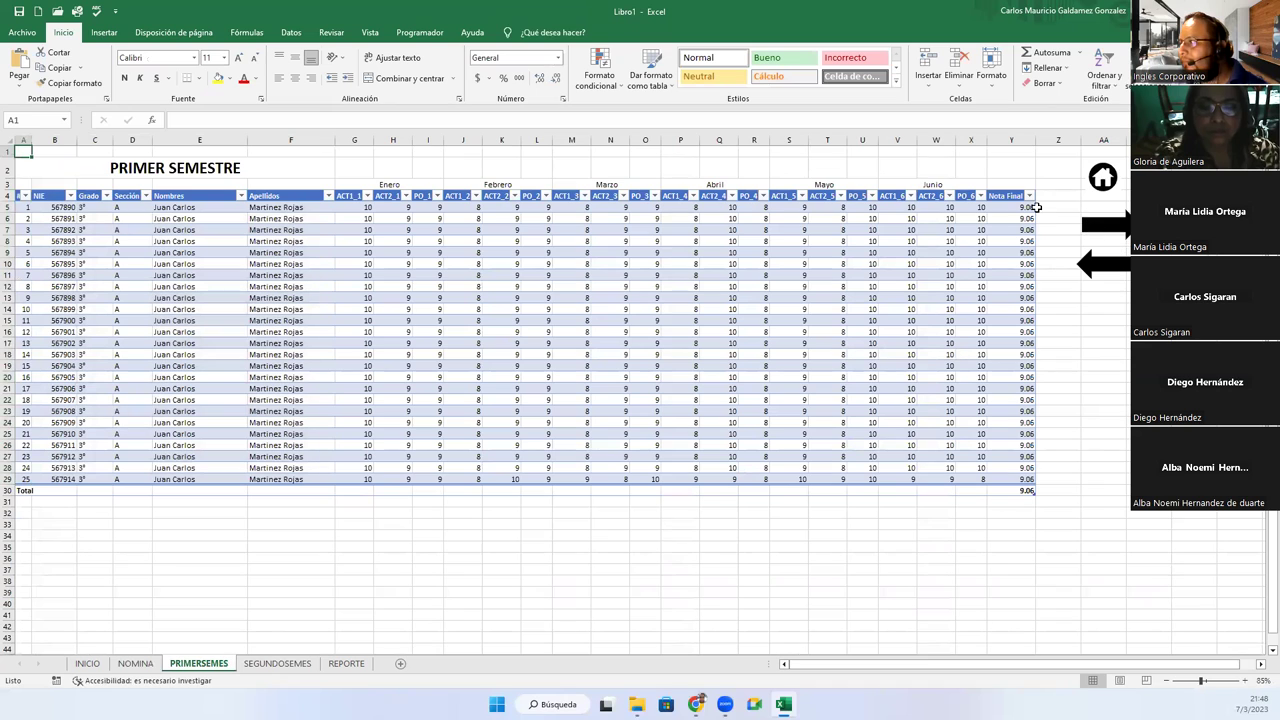
# Change the right arrow's hyperlink to the SEGUNDOSEMES sheet.
pyautogui.rightClick(1105, 221)
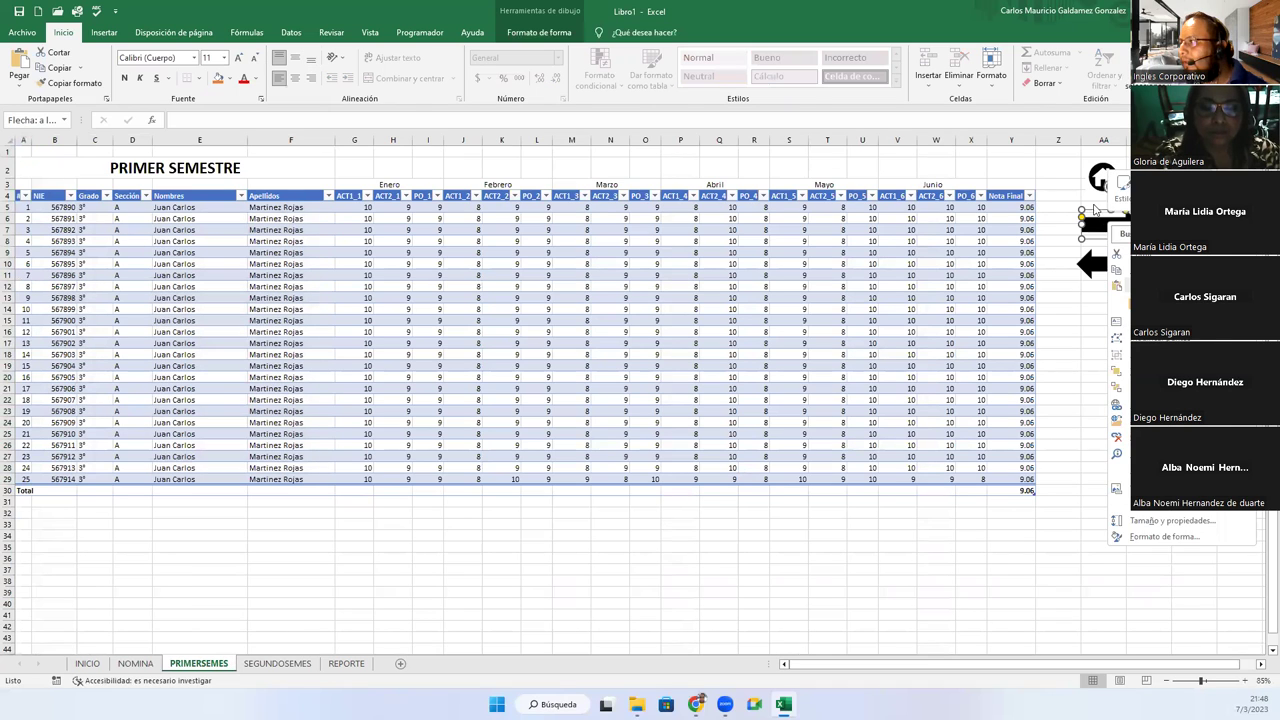
pyautogui.click(1096, 218)
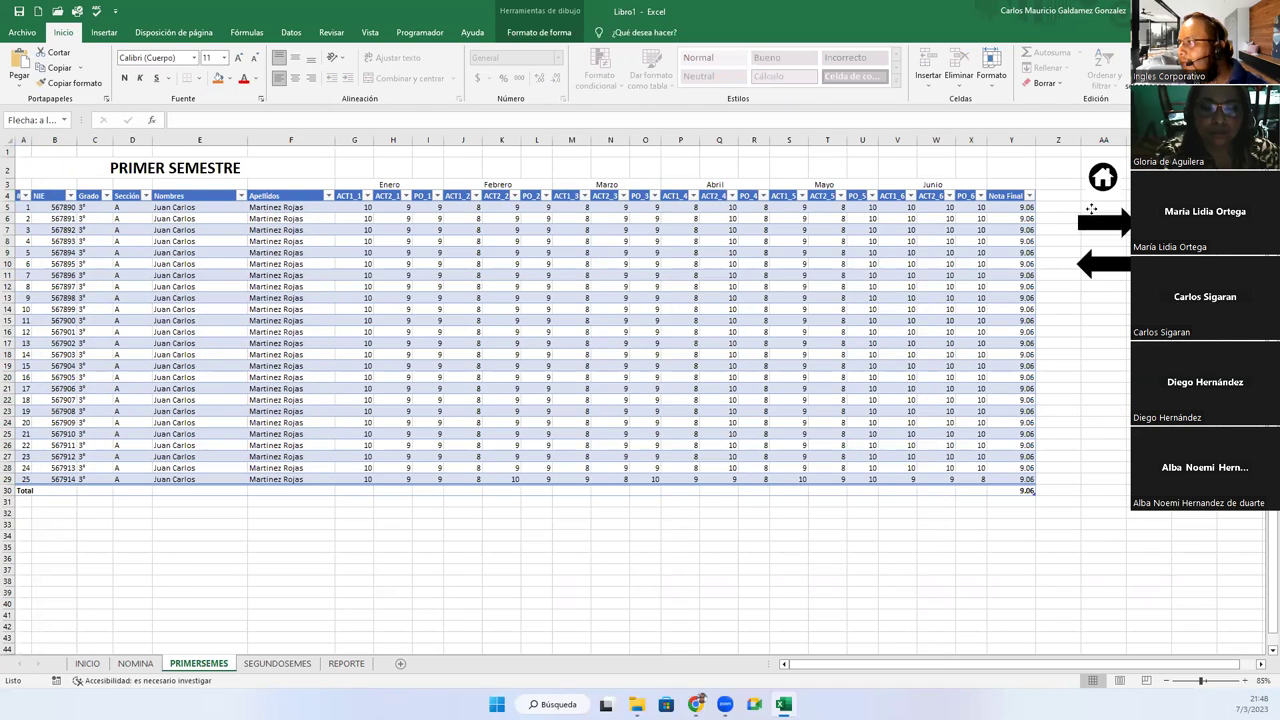
pyautogui.rightClick(1100, 217)
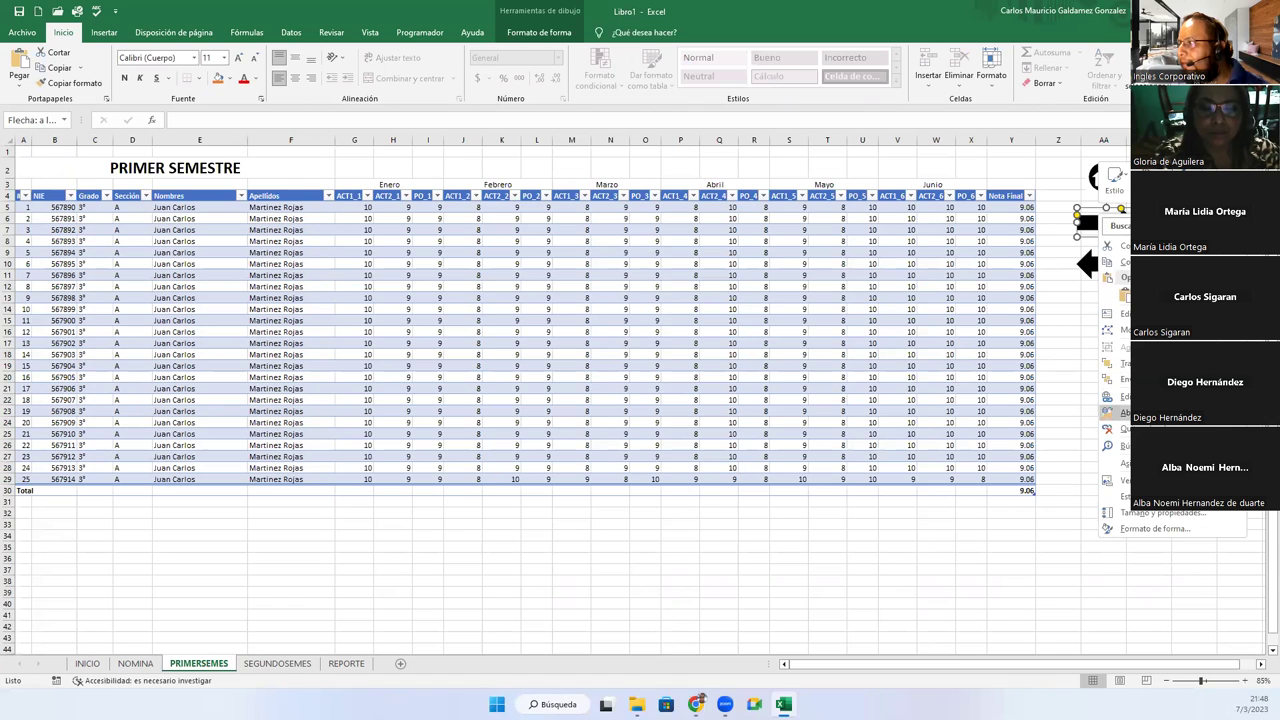
pyautogui.click(1115, 396)
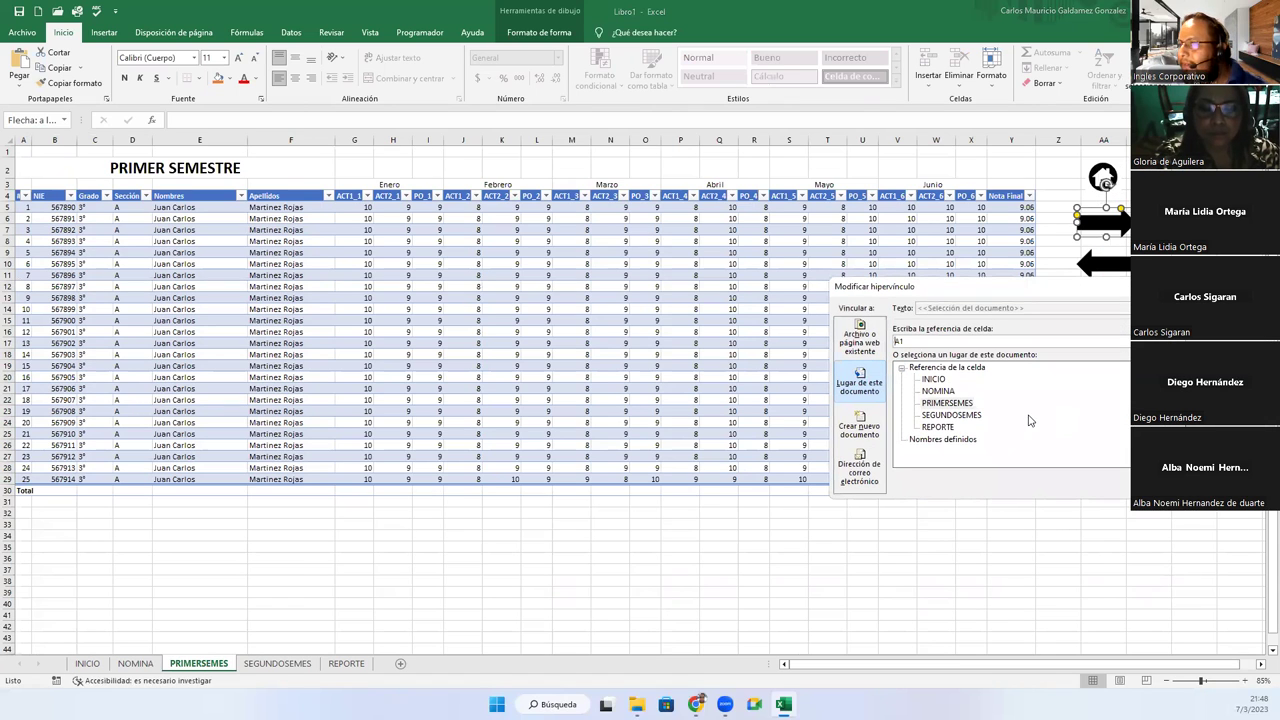
pyautogui.click(962, 415)
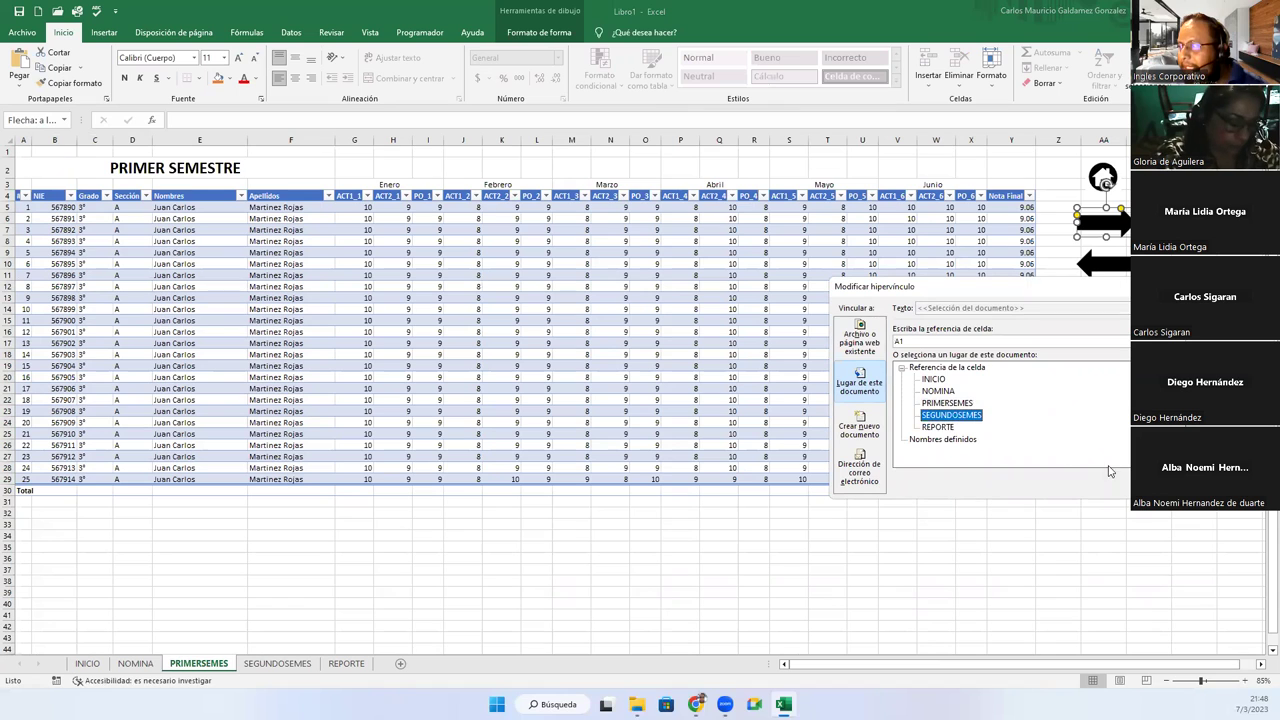
pyautogui.press('Return')
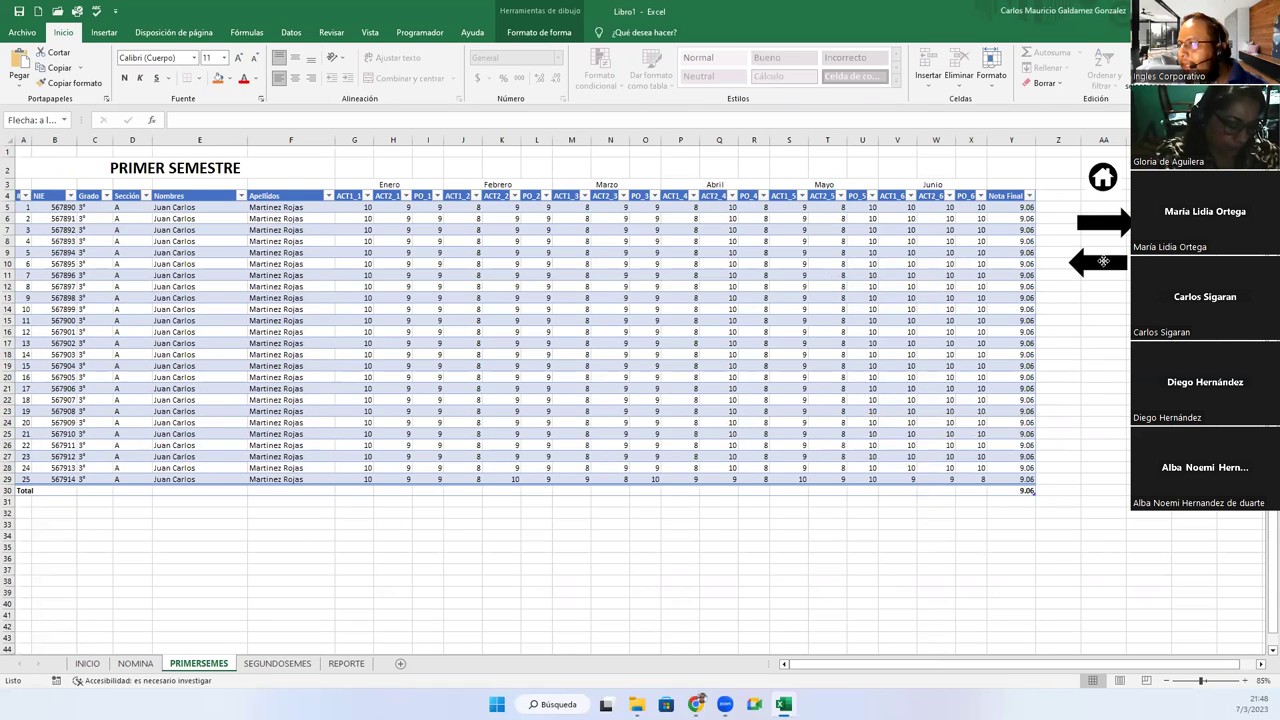
# Hyperlink the left arrow back to the NOMINA sheet.
pyautogui.rightClick(1107, 263)
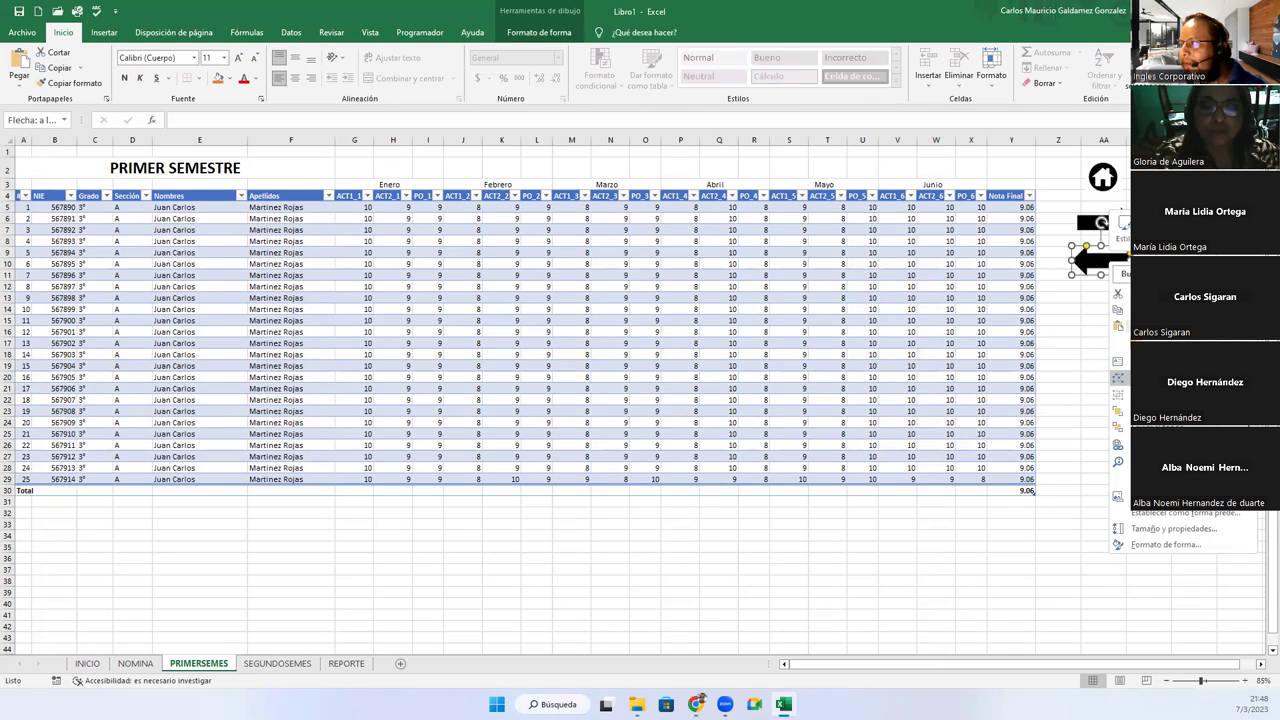
pyautogui.click(1140, 445)
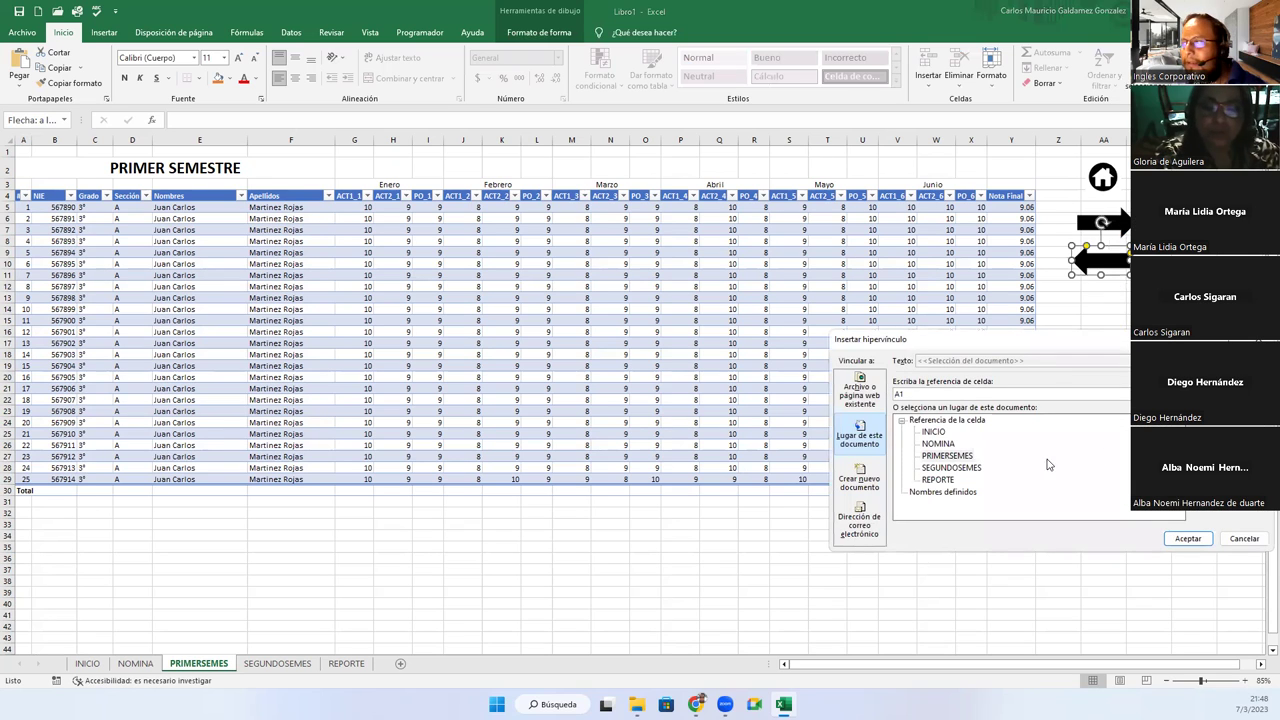
pyautogui.click(945, 443)
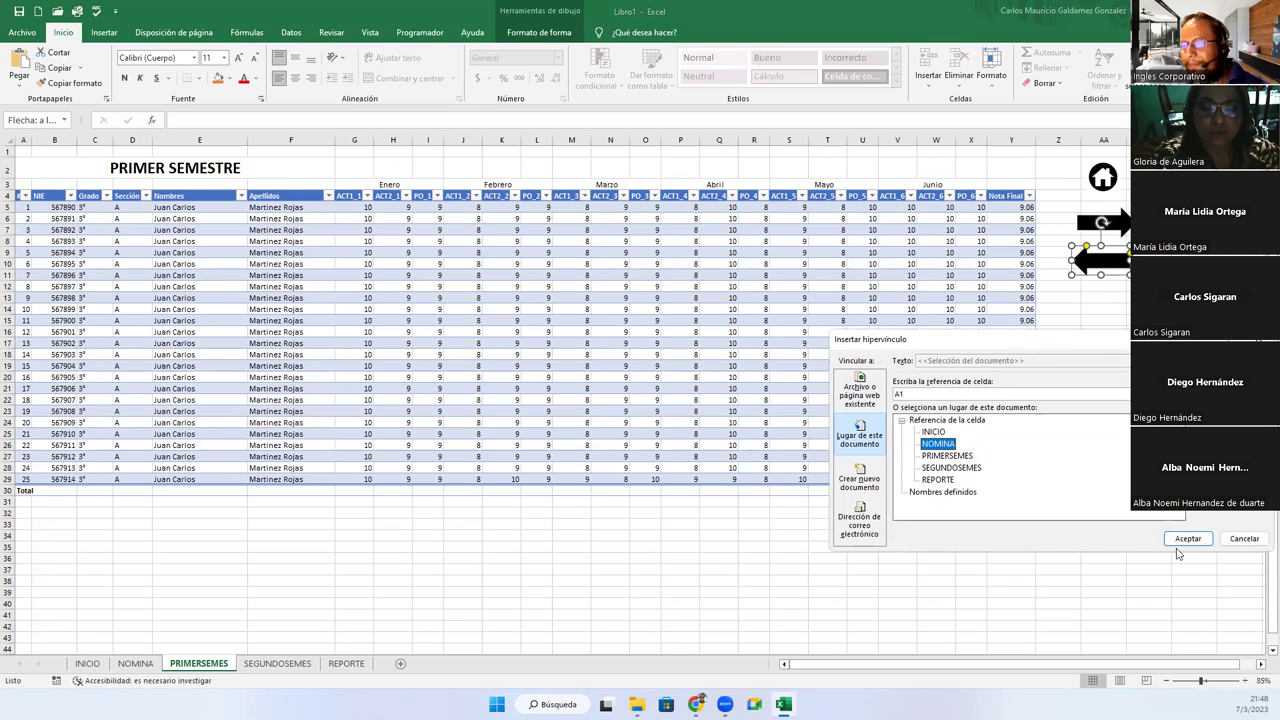
pyautogui.click(1187, 542)
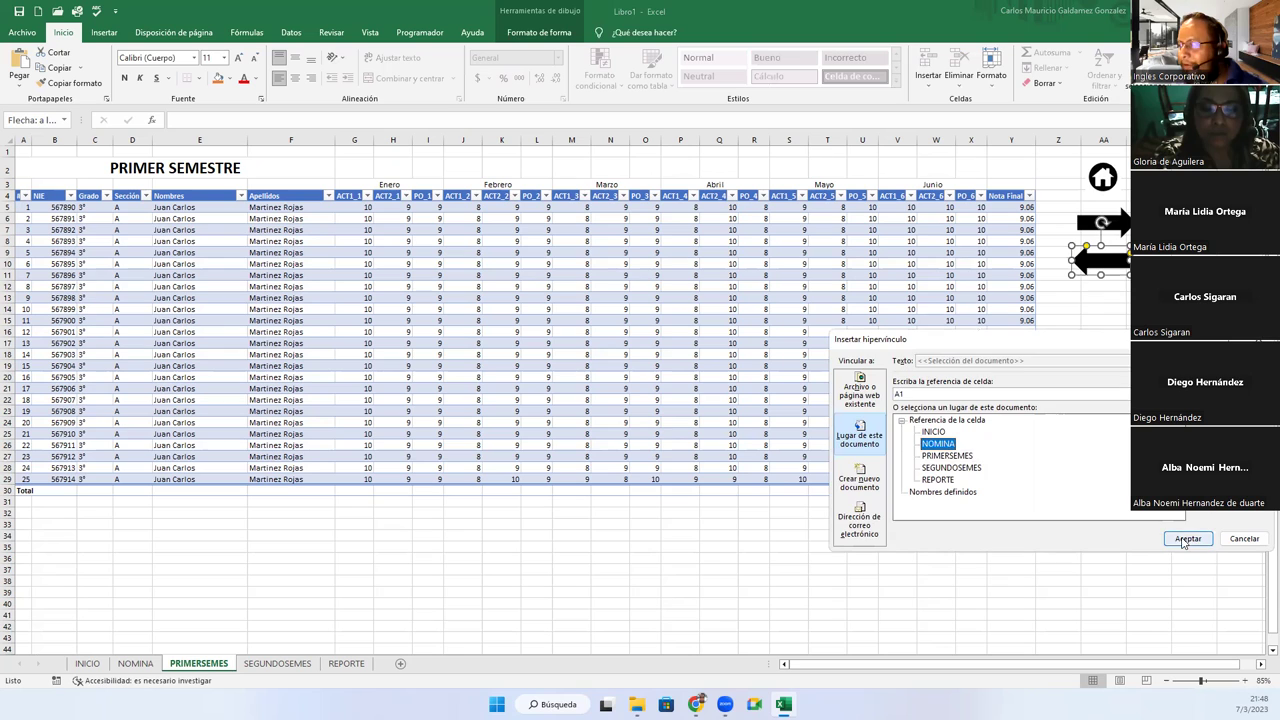
pyautogui.click(1110, 224)
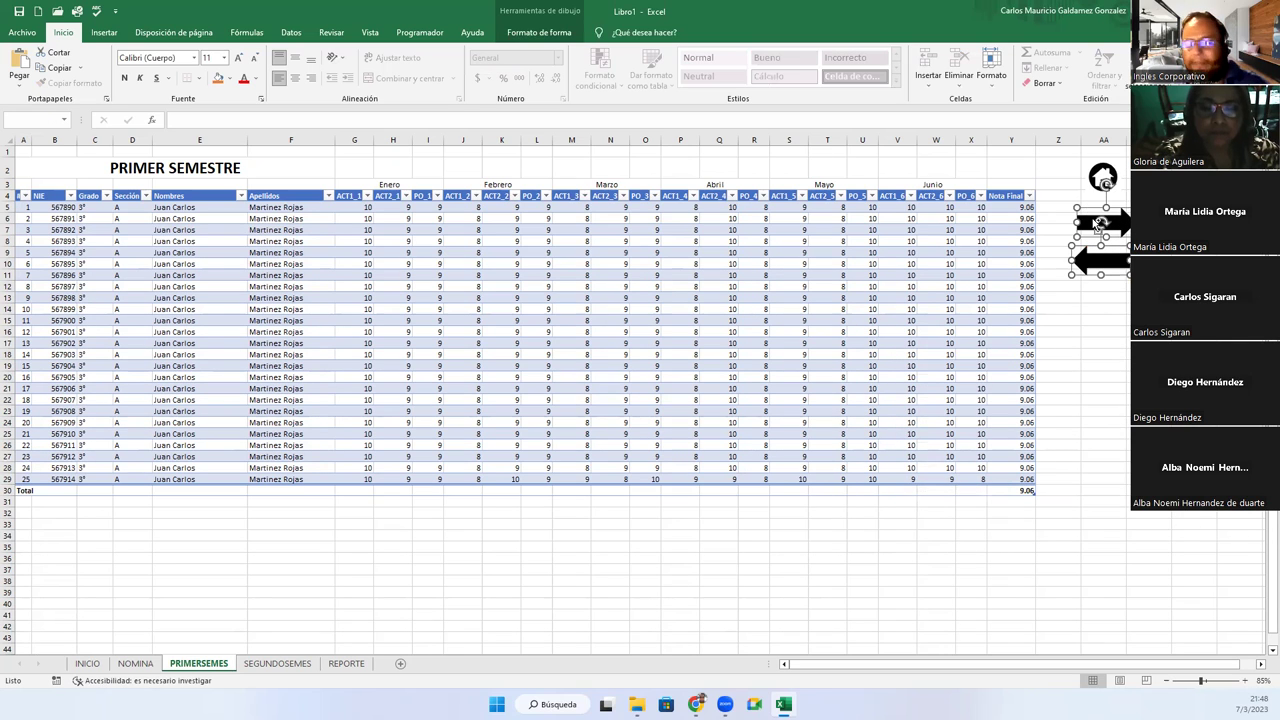
# Paste both arrows onto SEGUNDOSEMES and point the right arrow to REPORTE.
pyautogui.click(304, 665)
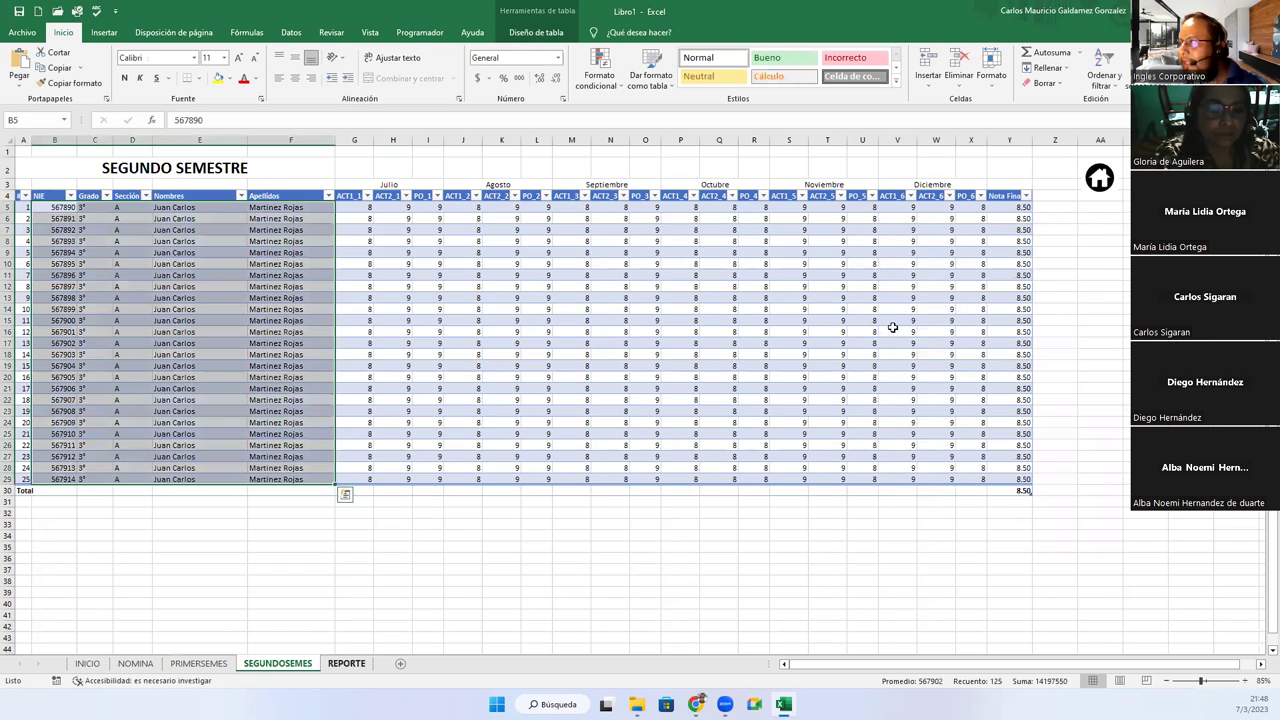
pyautogui.hotkey('ctrl', 'v')
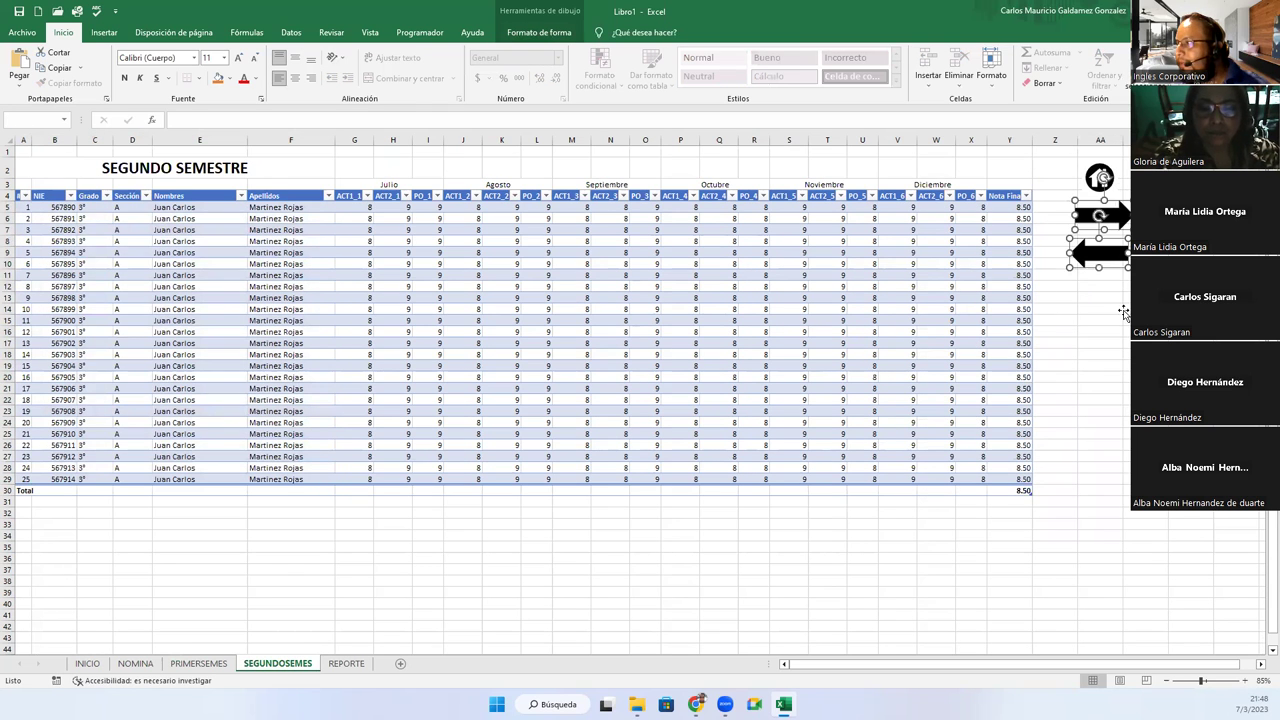
pyautogui.click(1095, 232)
pyautogui.rightClick(1103, 209)
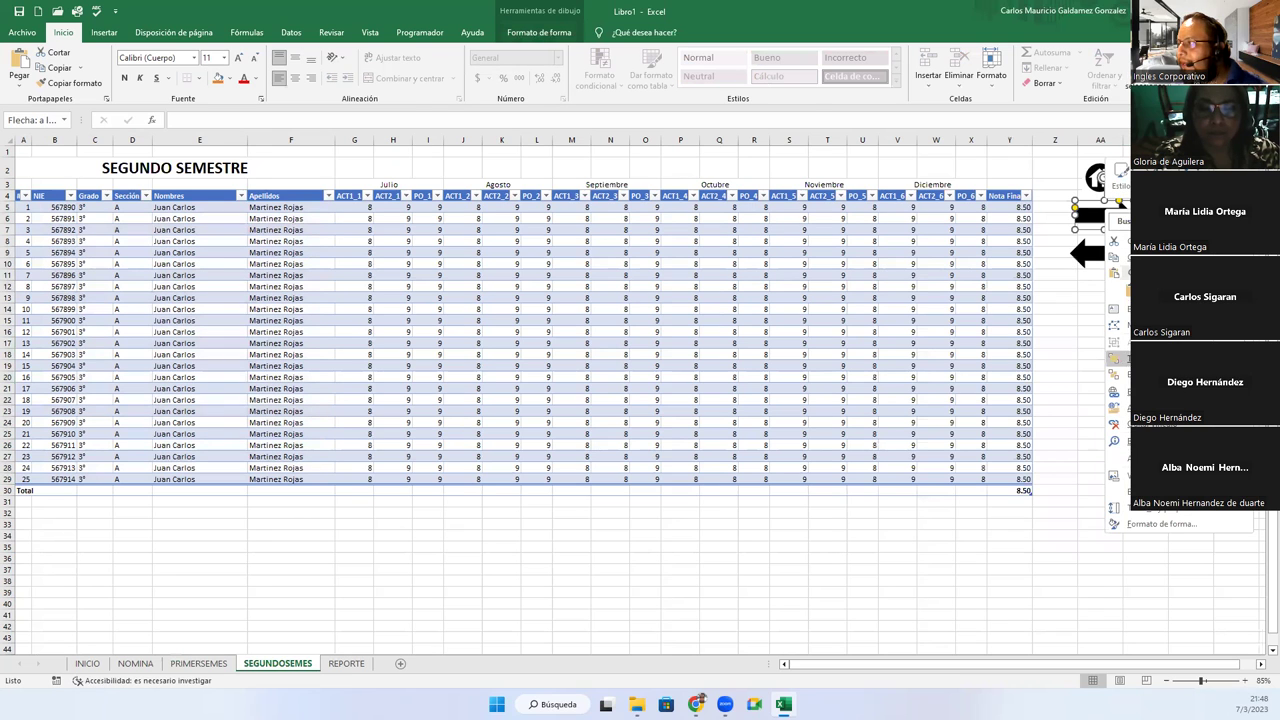
pyautogui.click(1115, 391)
pyautogui.click(938, 419)
pyautogui.press('Return')
# Point the SEGUNDOSEMES left arrow's hyperlink to the PRIMERSEMES sheet.
pyautogui.click(1103, 252)
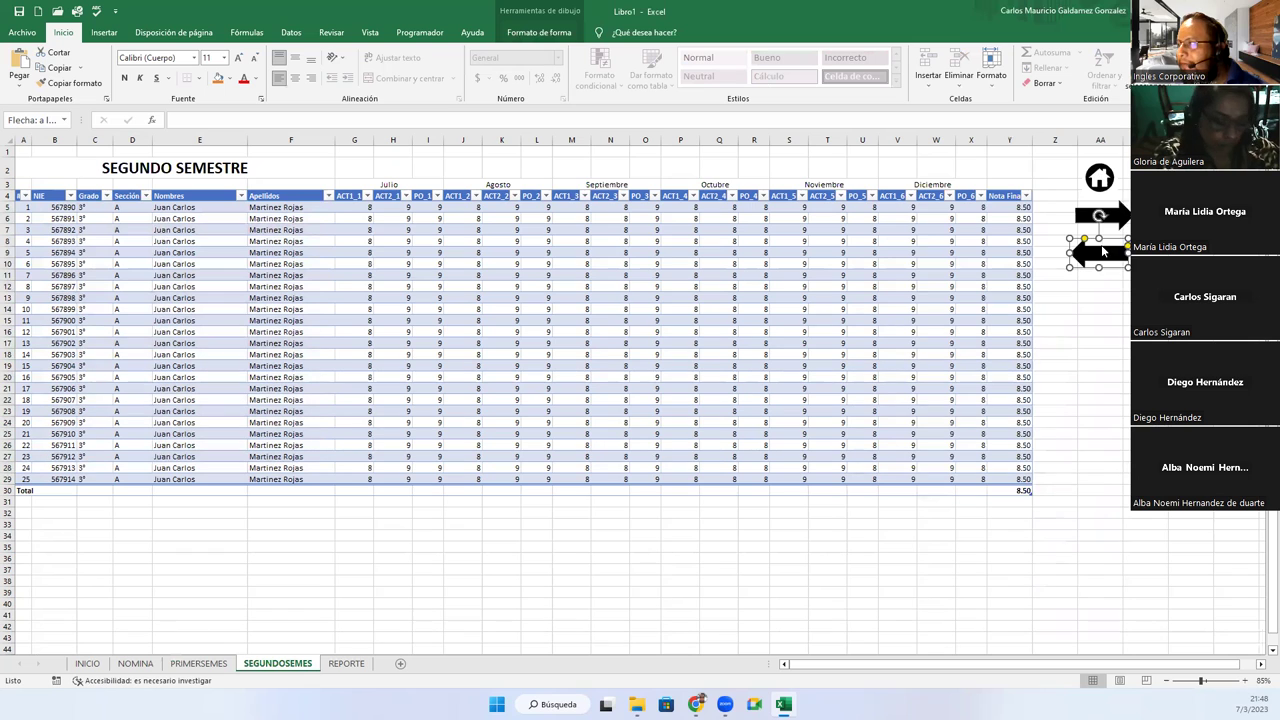
pyautogui.rightClick(1103, 252)
pyautogui.click(1112, 429)
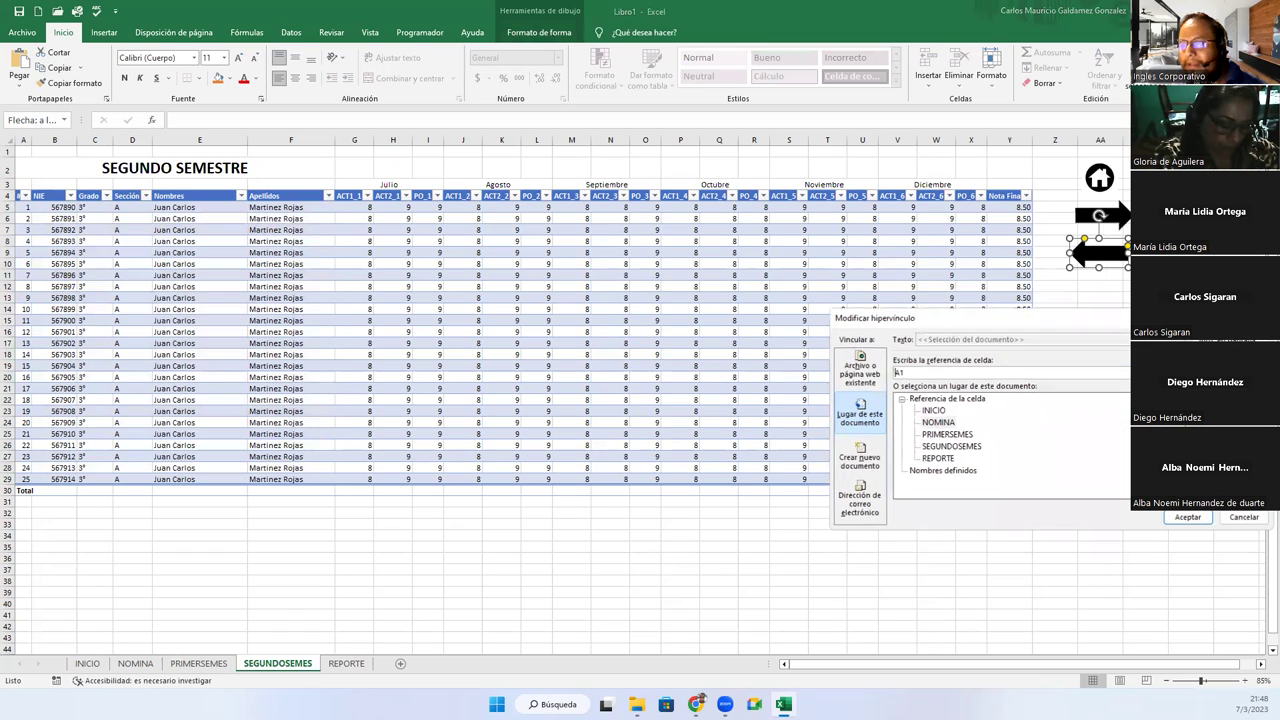
pyautogui.click(941, 437)
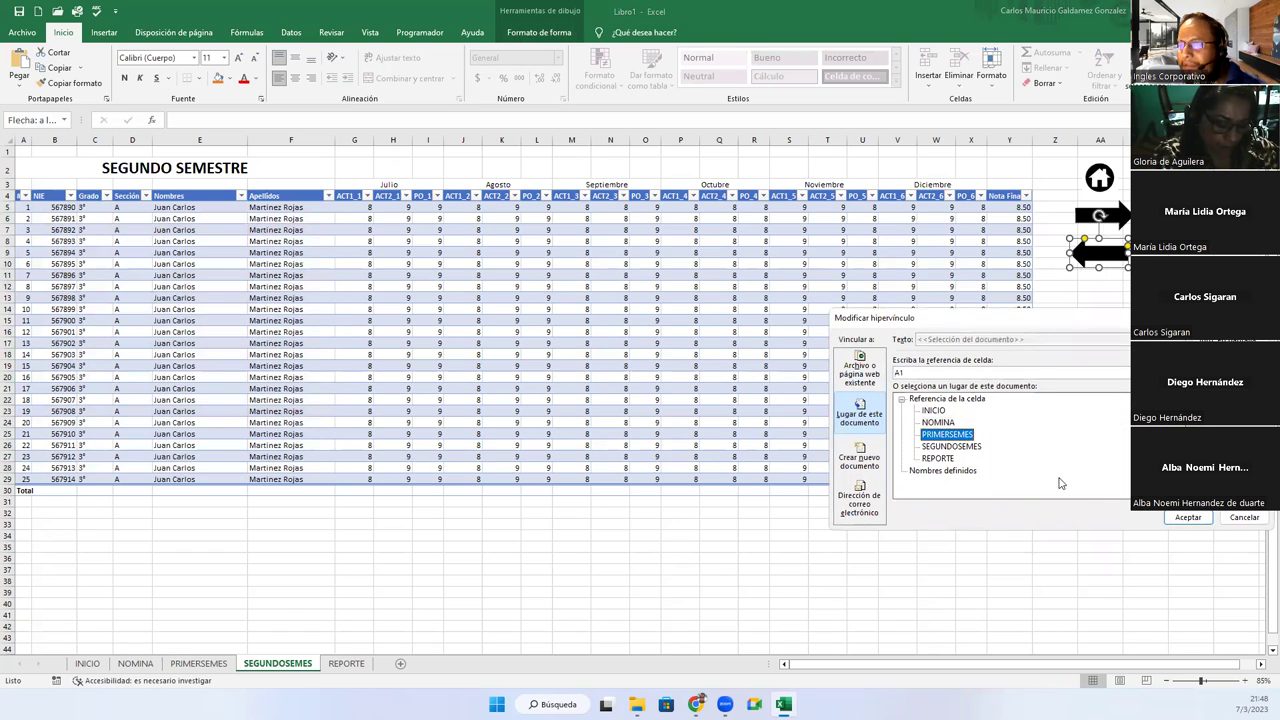
pyautogui.click(1187, 519)
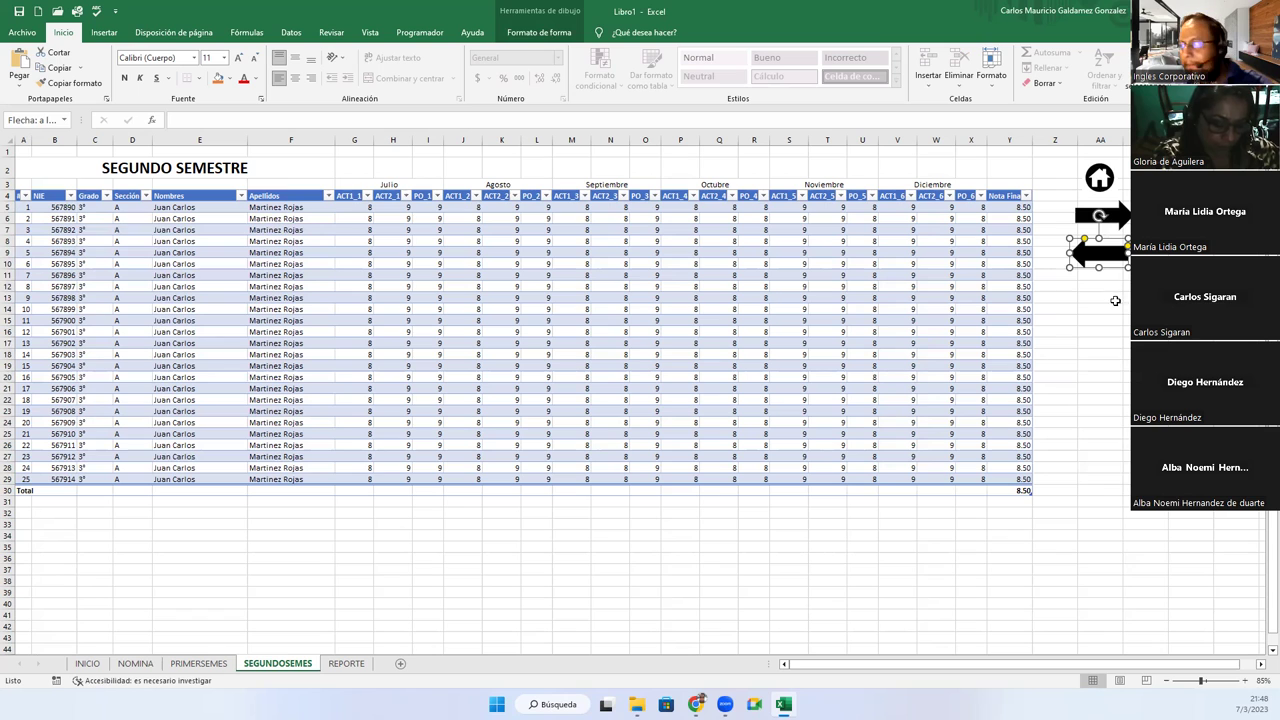
# Paste the left back arrow beside the REPORTE sheet's home icon.
pyautogui.rightClick(1113, 256)
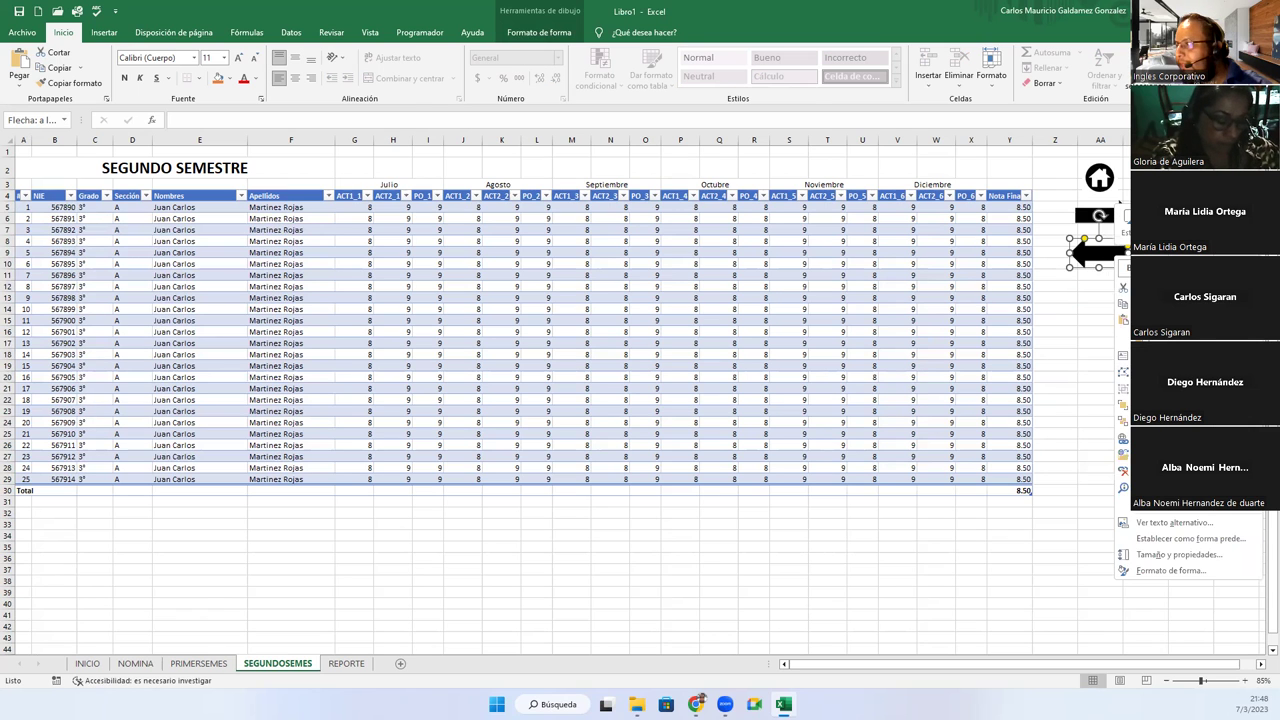
pyautogui.press('Escape')
pyautogui.click(345, 664)
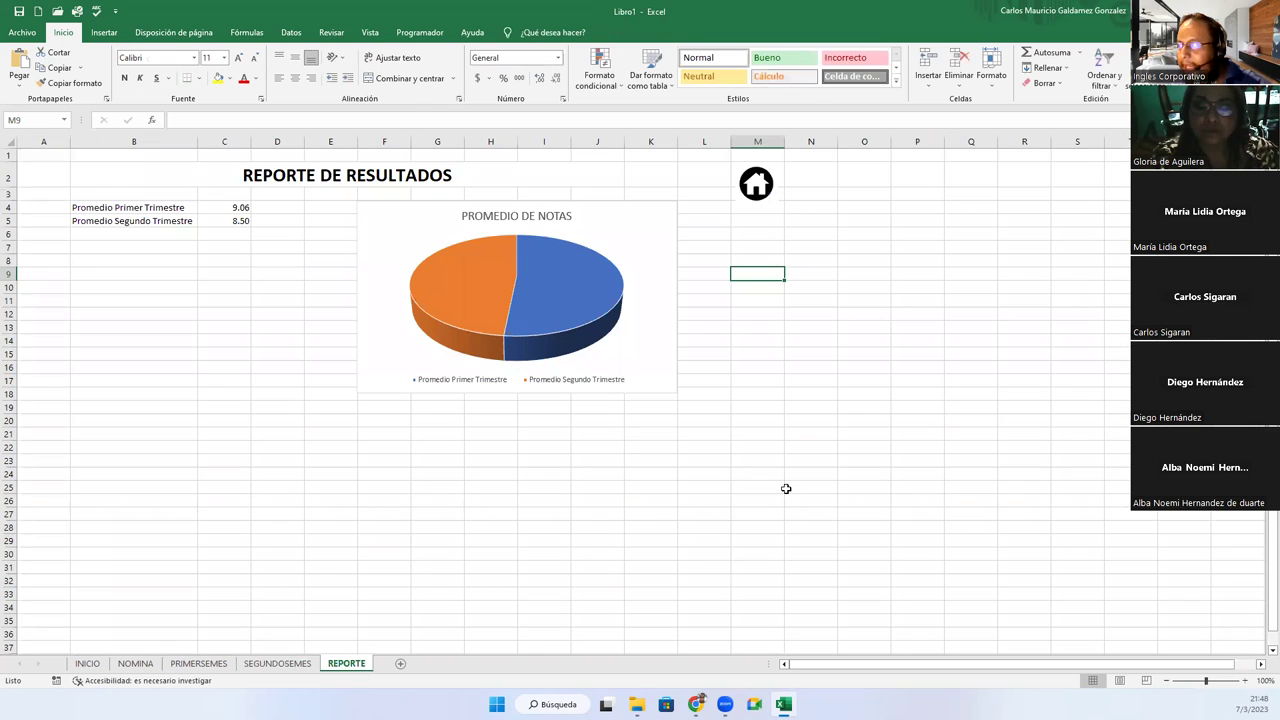
pyautogui.hotkey('ctrl', 'v')
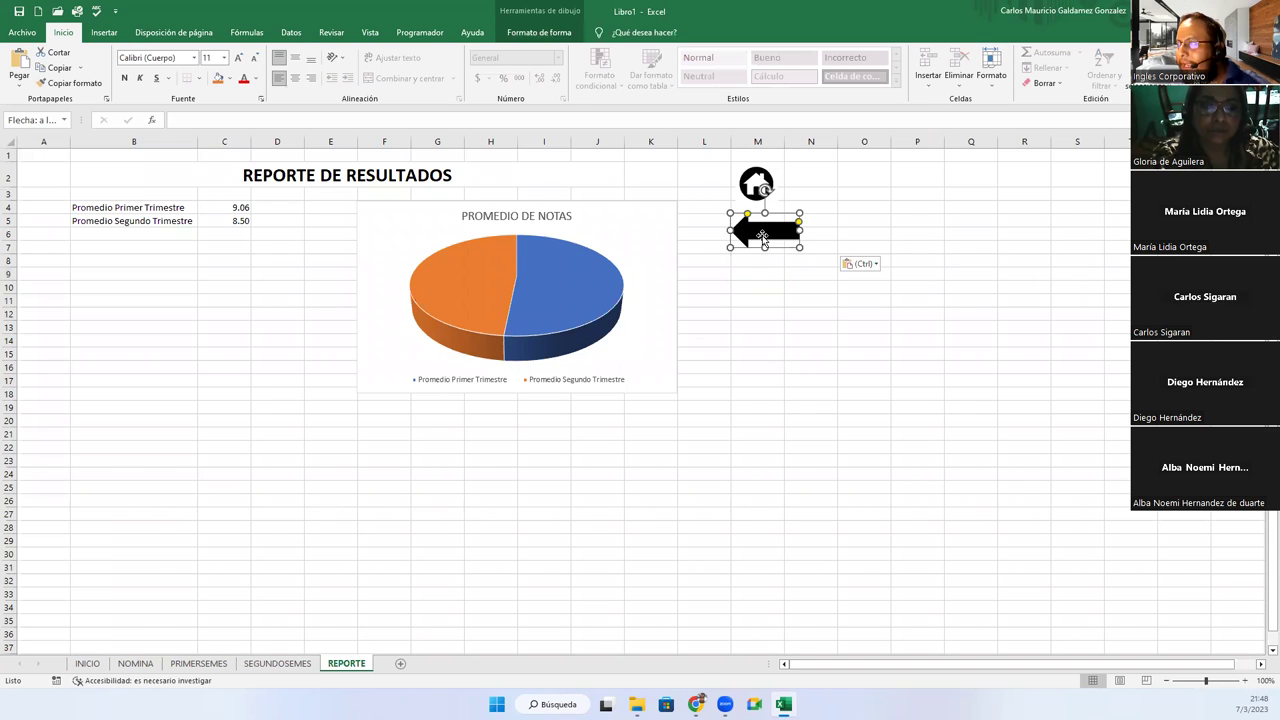
pyautogui.moveTo(762, 235); pyautogui.dragTo(750, 235)
# Check and confirm the REPORTE back arrow's link to the previous sheet.
pyautogui.click(750, 235)
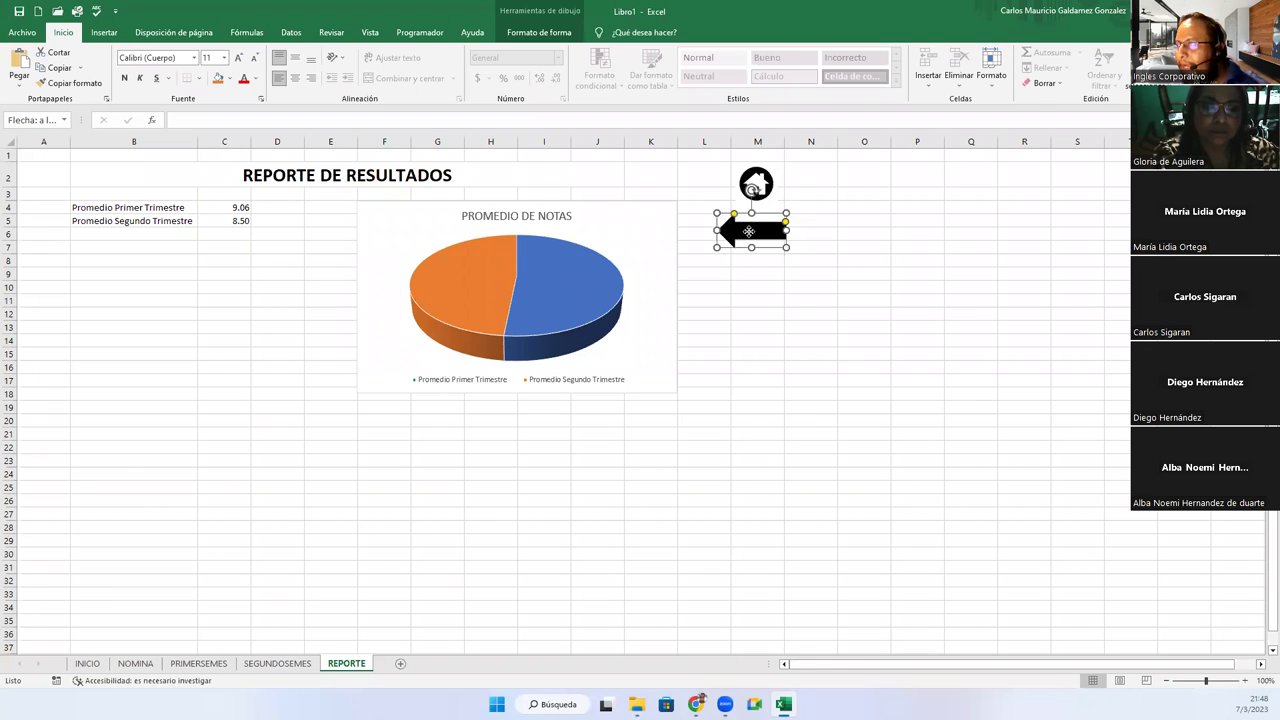
pyautogui.rightClick(750, 236)
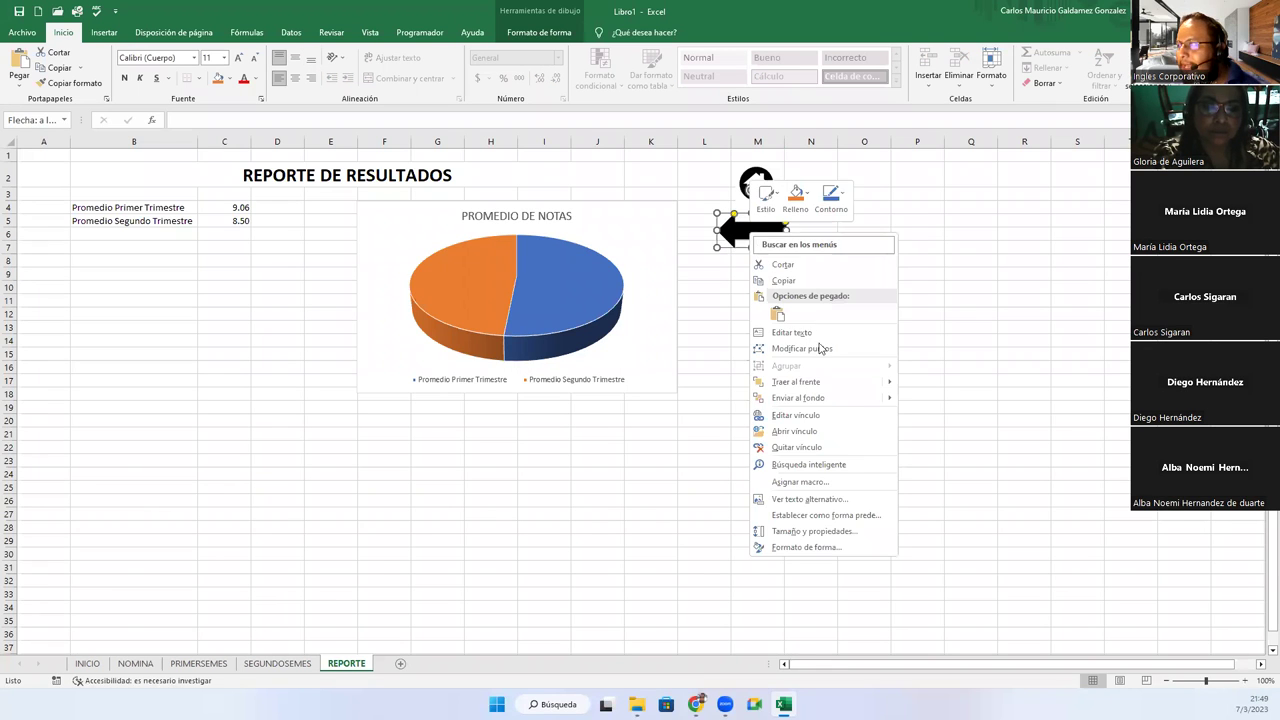
pyautogui.click(808, 413)
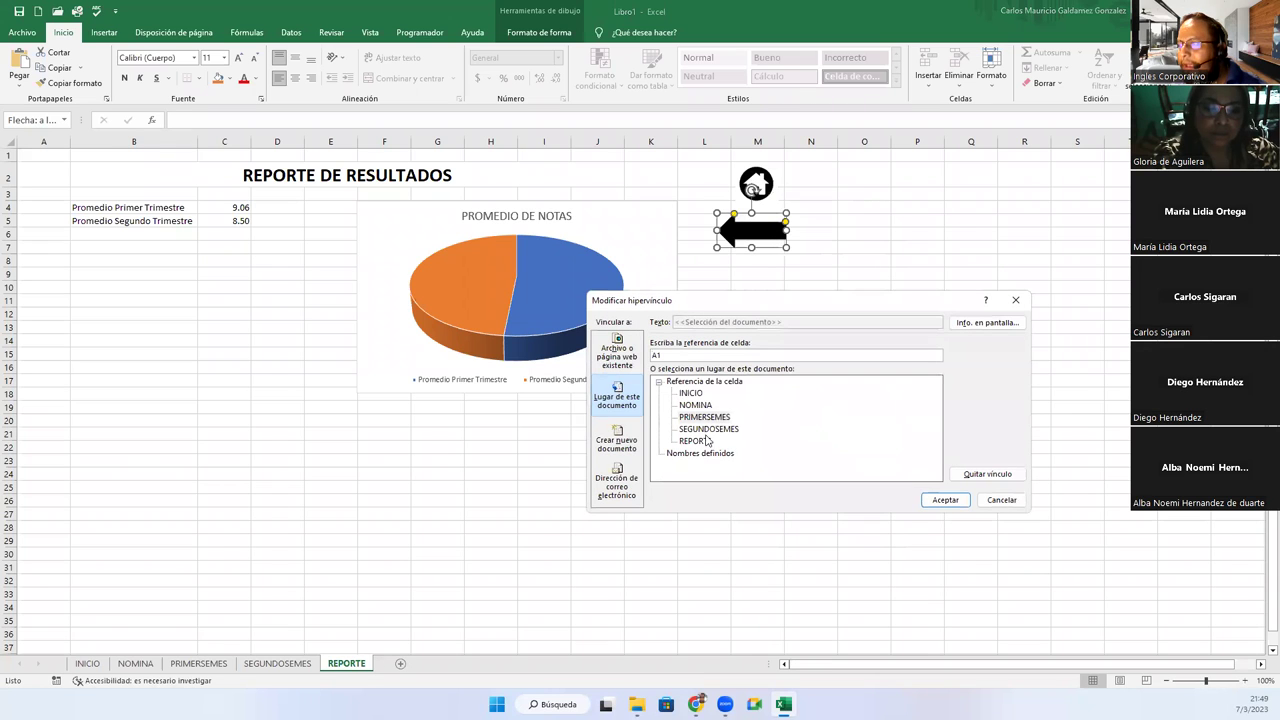
pyautogui.click(930, 500)
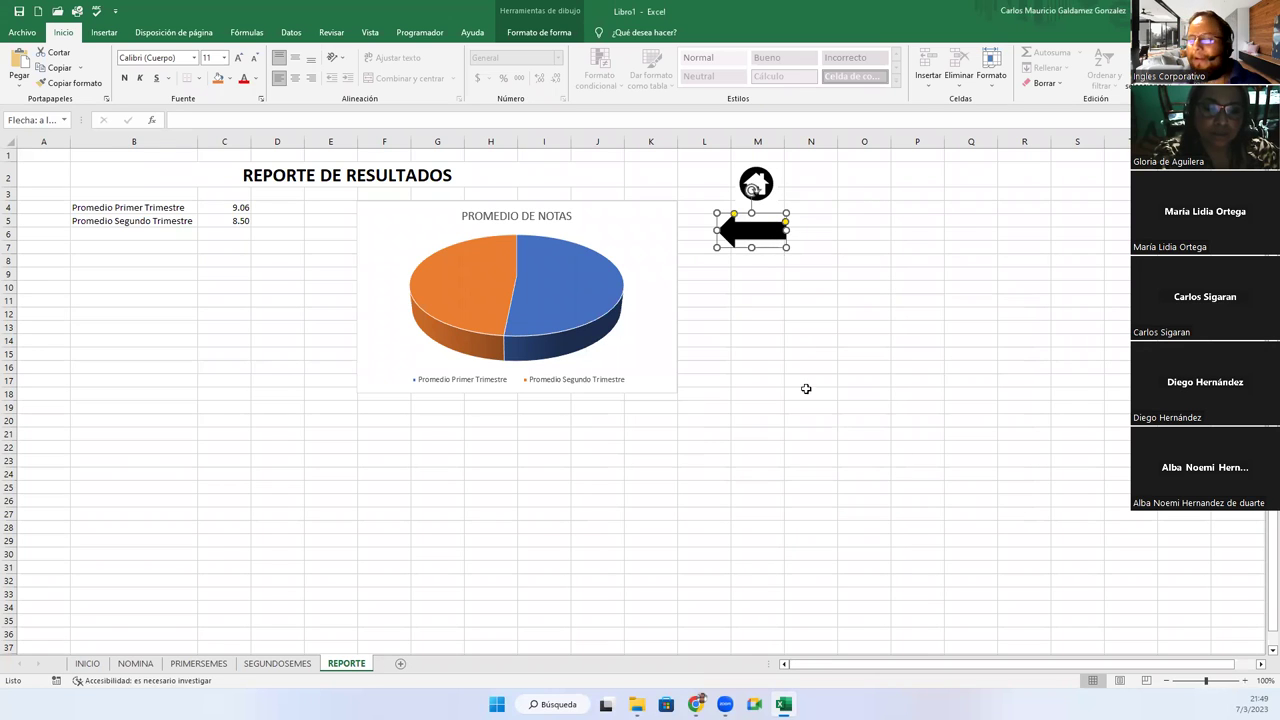
pyautogui.click(785, 352)
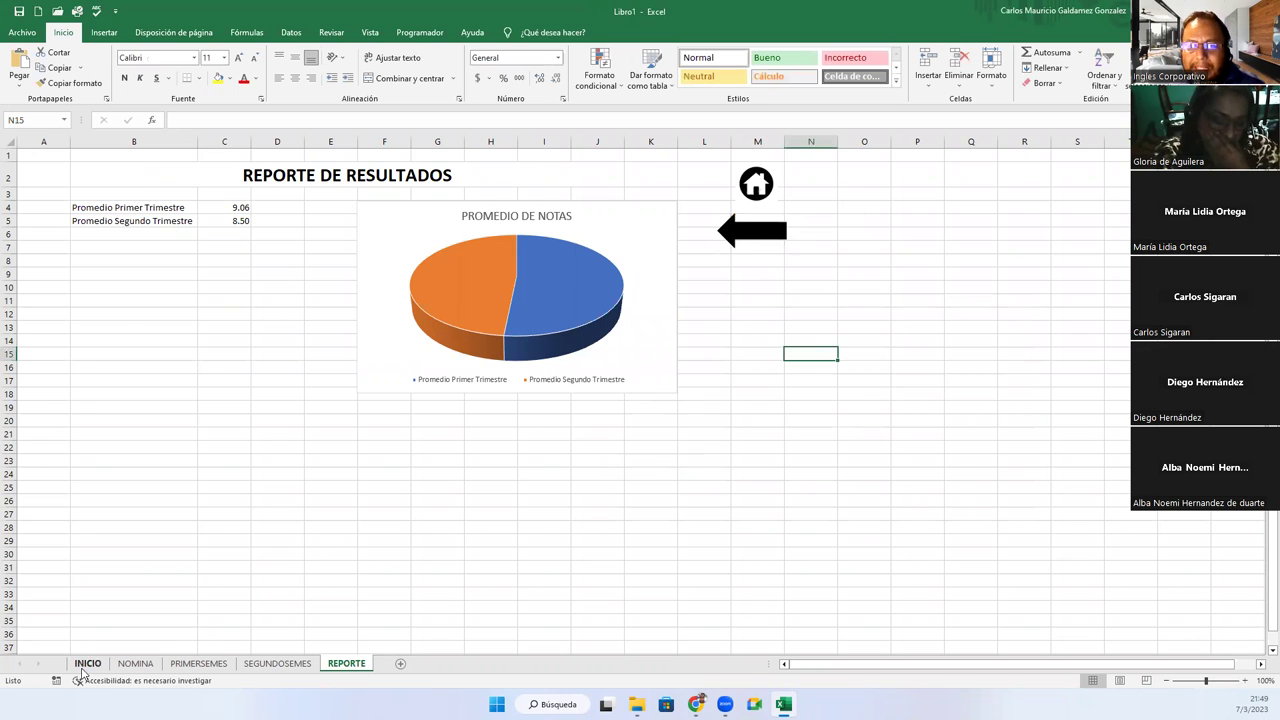
pyautogui.click(87, 663)
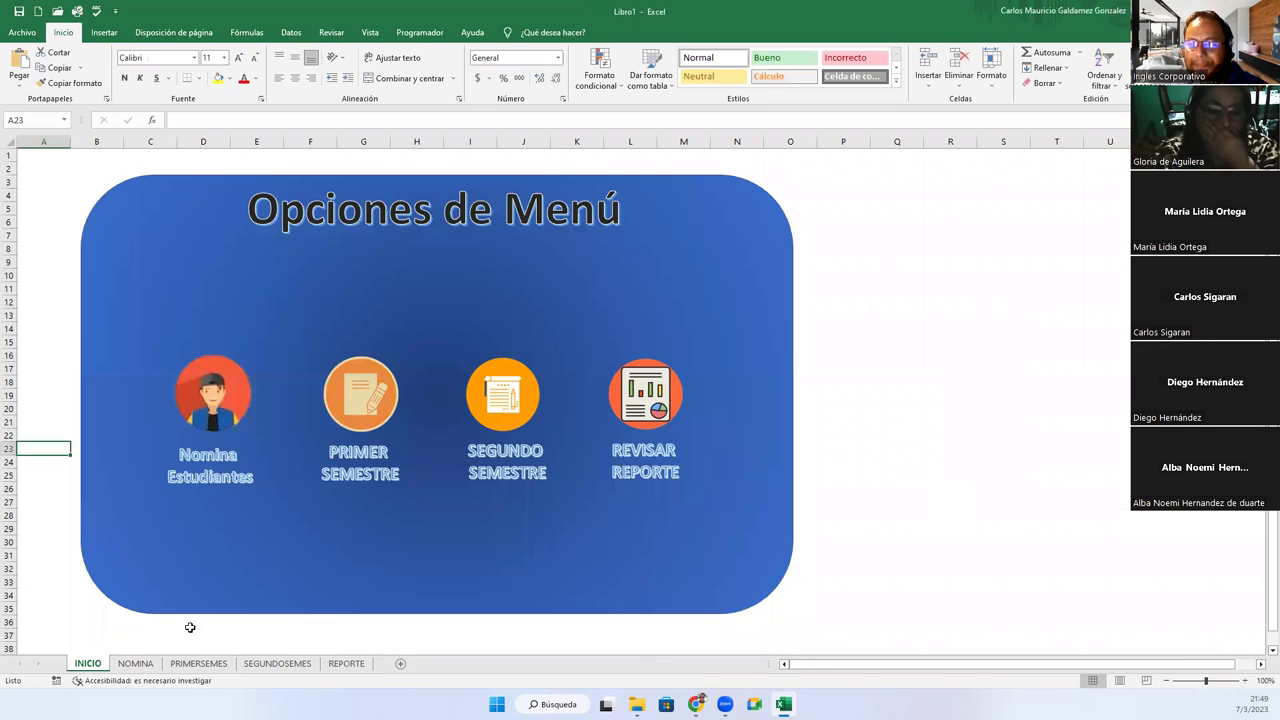
pyautogui.click(209, 399)
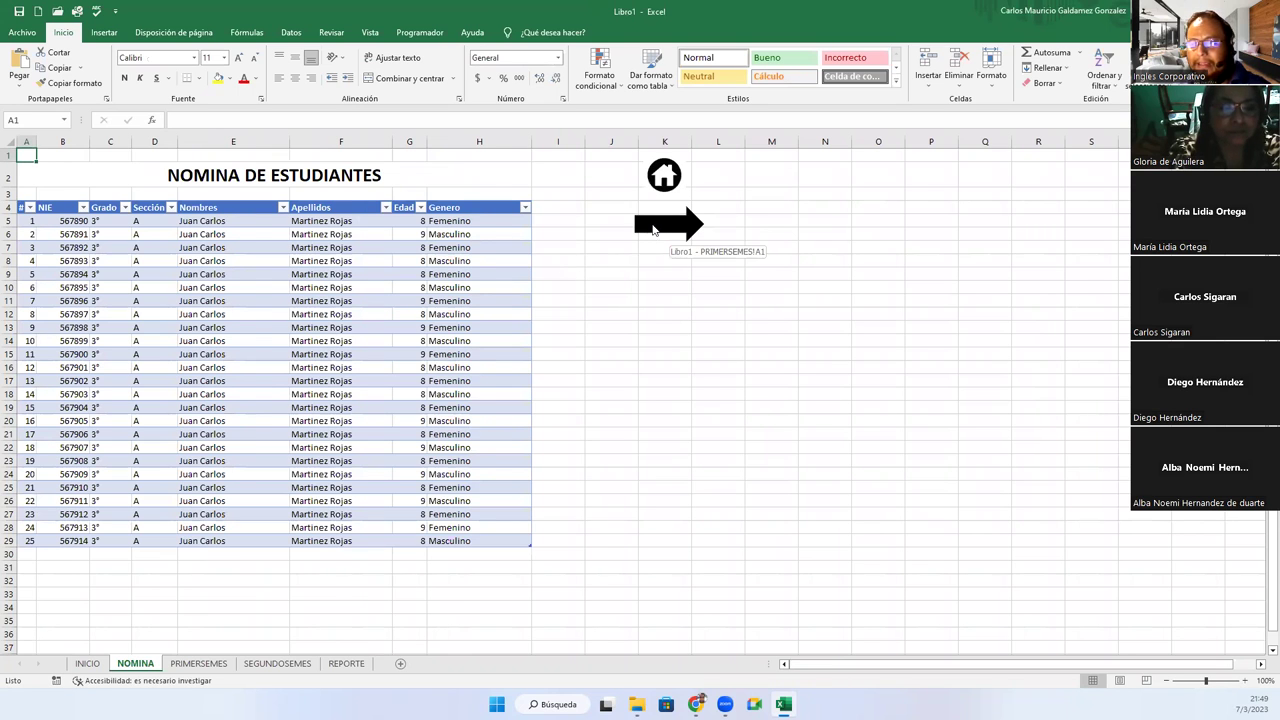
pyautogui.click(654, 230)
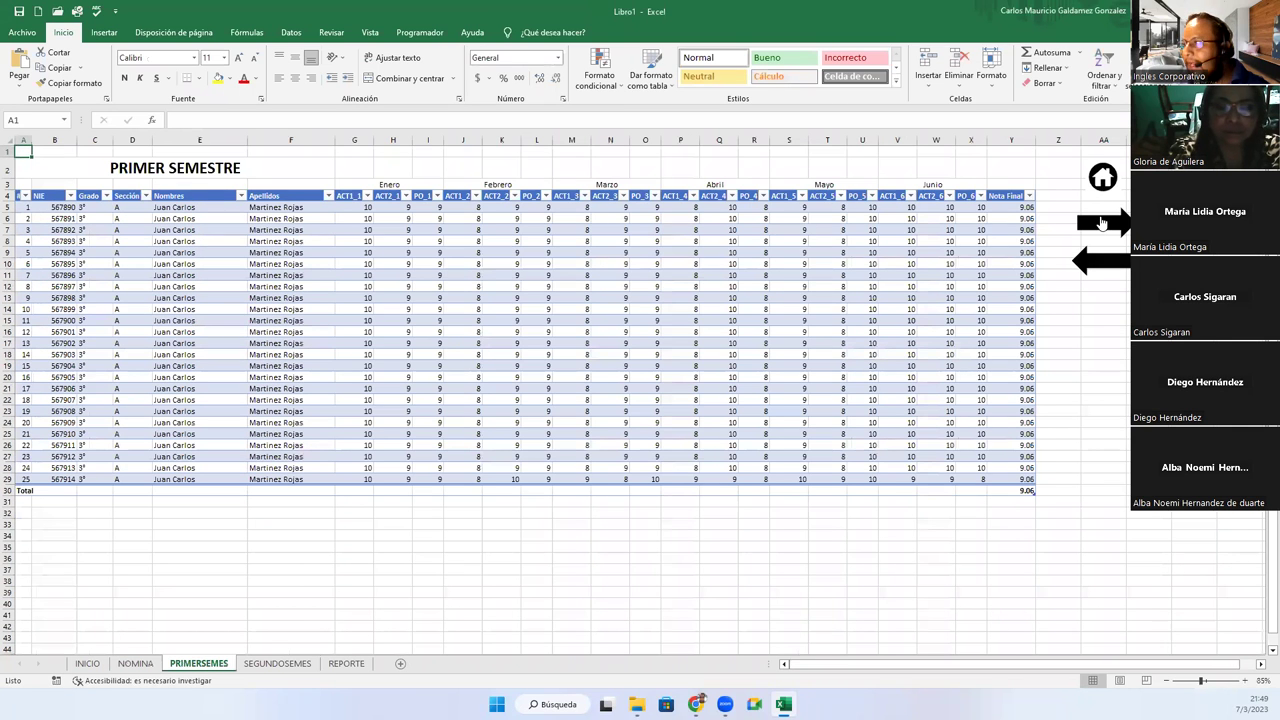
pyautogui.click(1103, 230)
pyautogui.click(1107, 238)
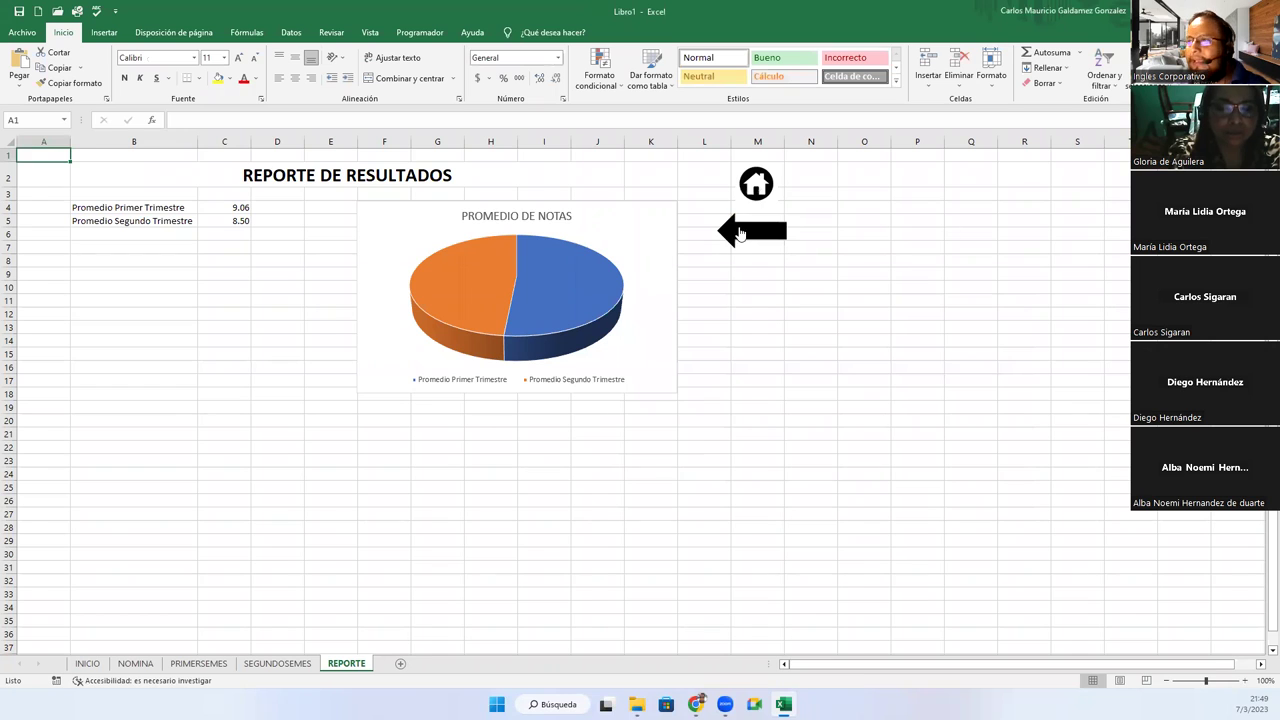
pyautogui.click(740, 233)
pyautogui.click(1072, 264)
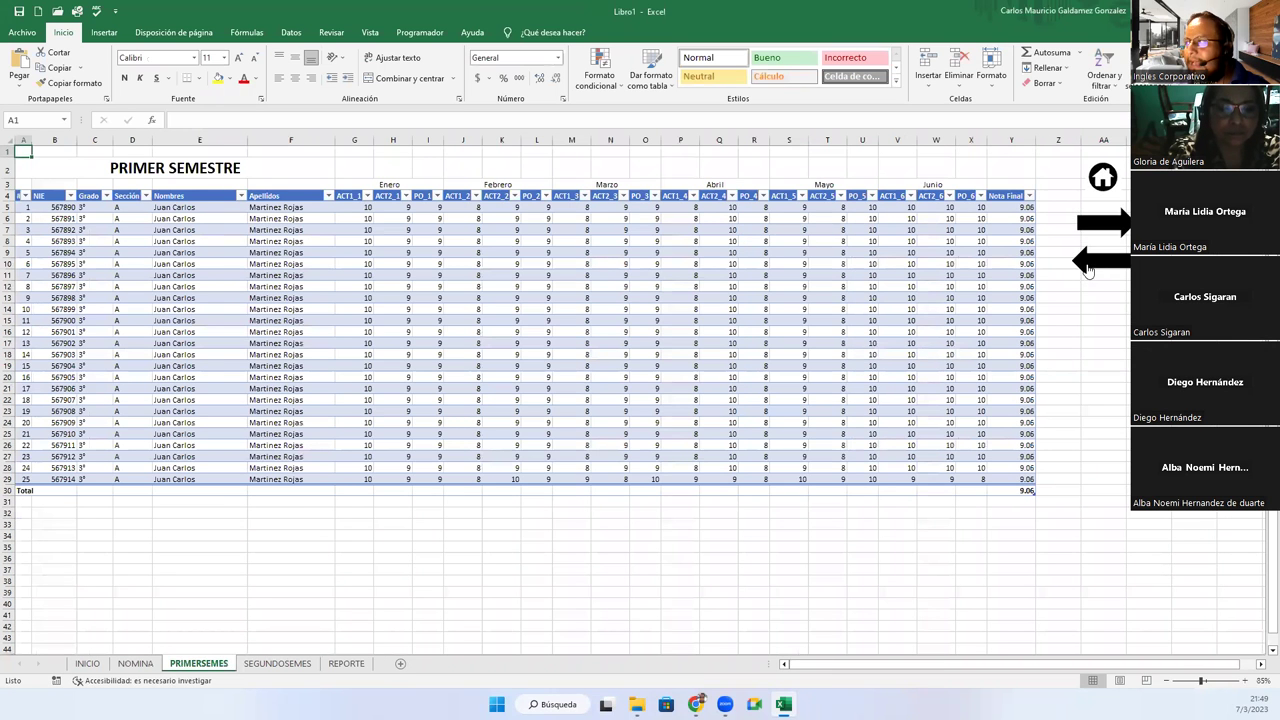
pyautogui.click(1090, 266)
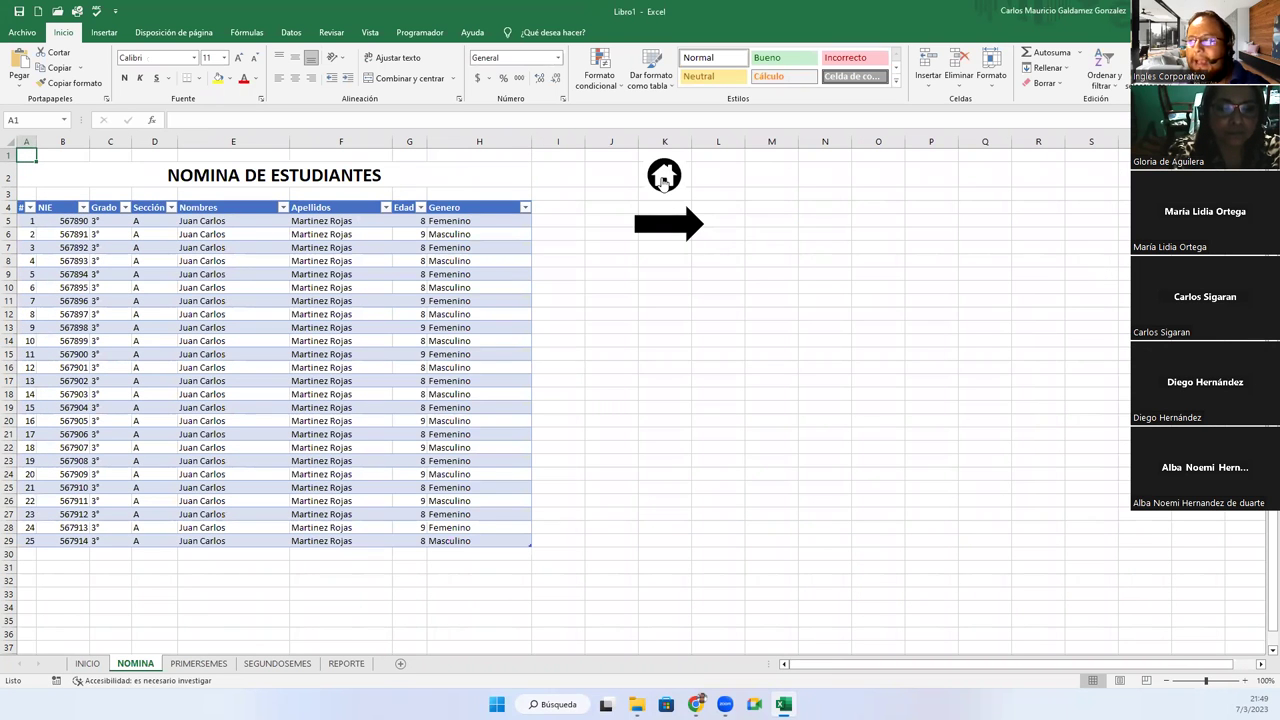
pyautogui.click(663, 178)
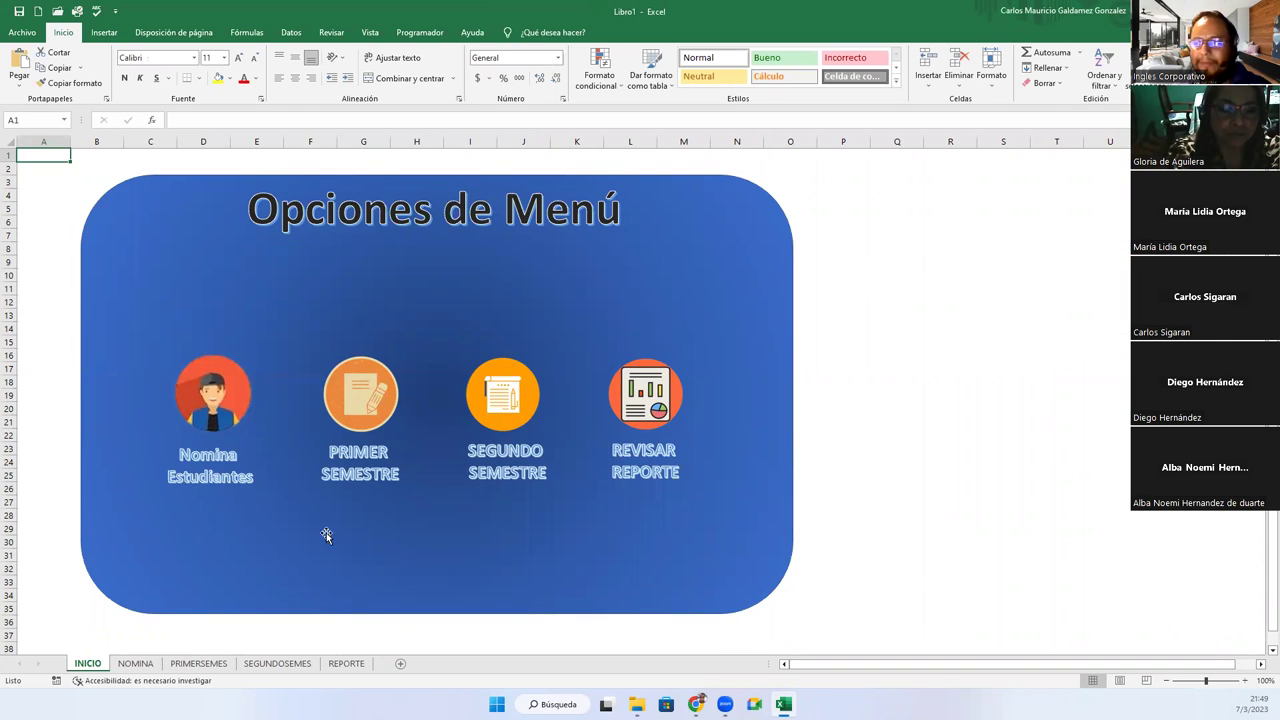
pyautogui.click(55, 353)
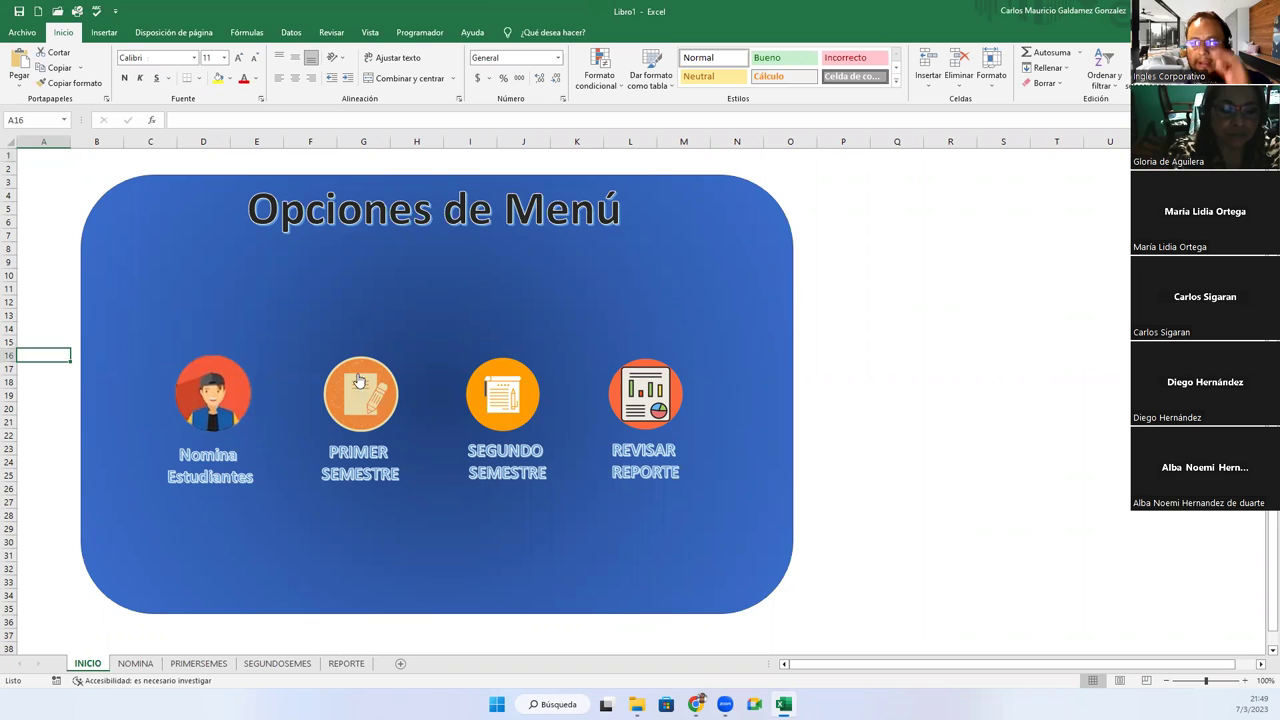
pyautogui.click(859, 231)
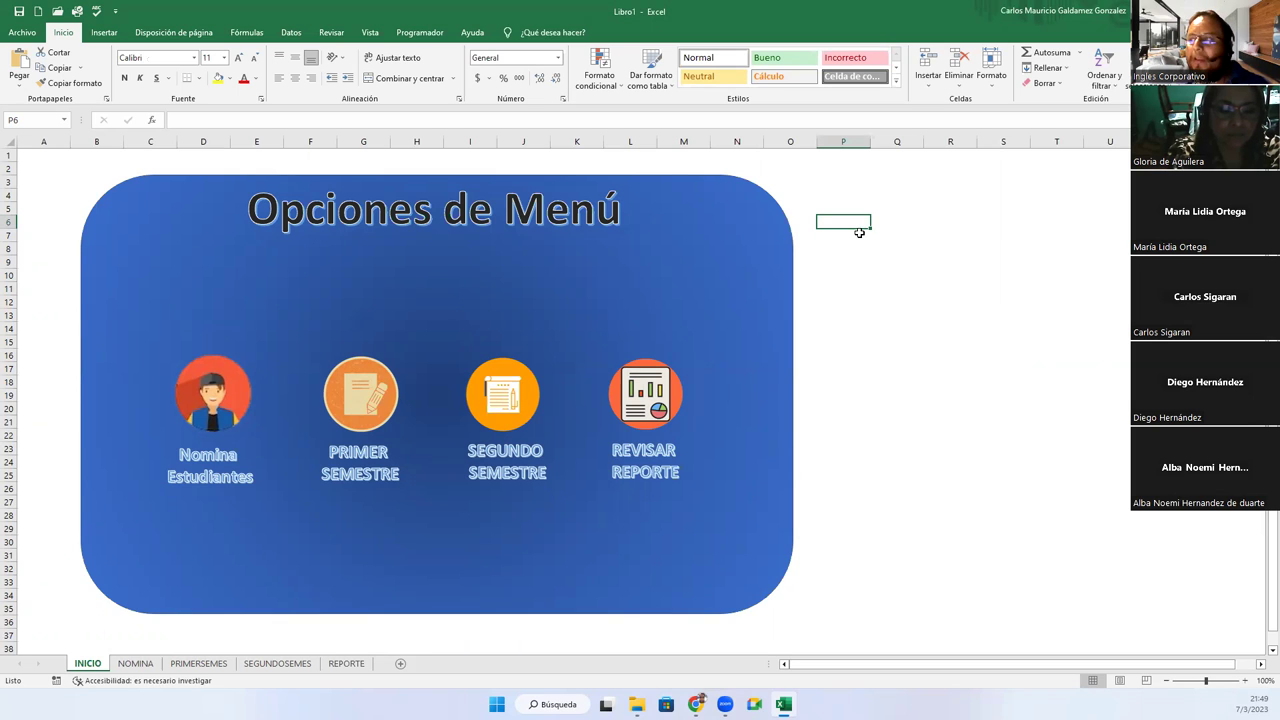
pyautogui.click(848, 244)
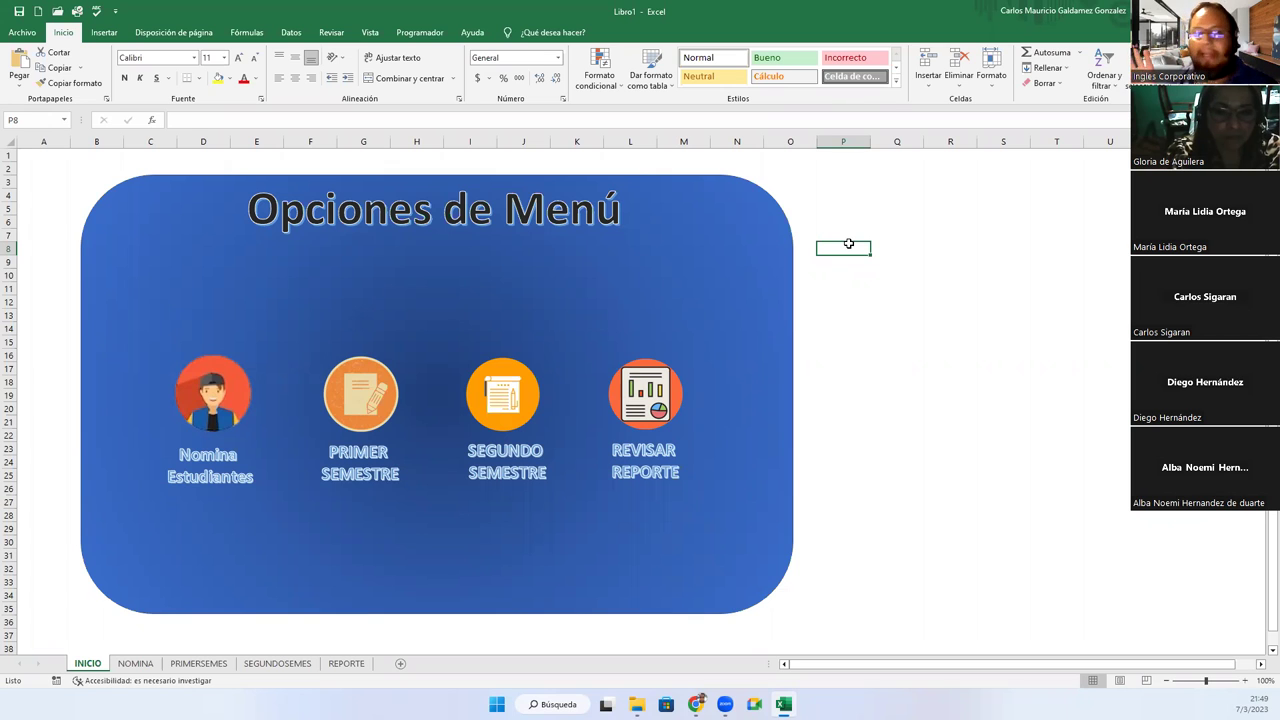
pyautogui.click(140, 665)
pyautogui.click(198, 665)
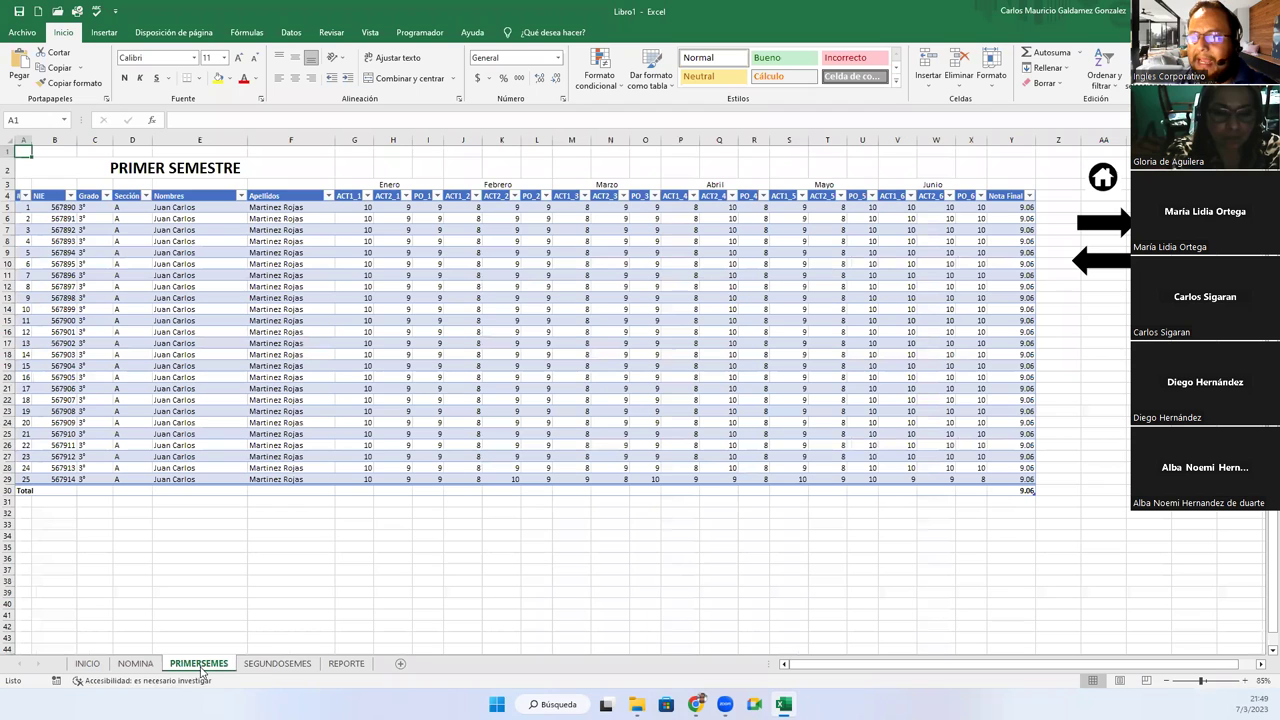
pyautogui.click(278, 666)
pyautogui.click(348, 666)
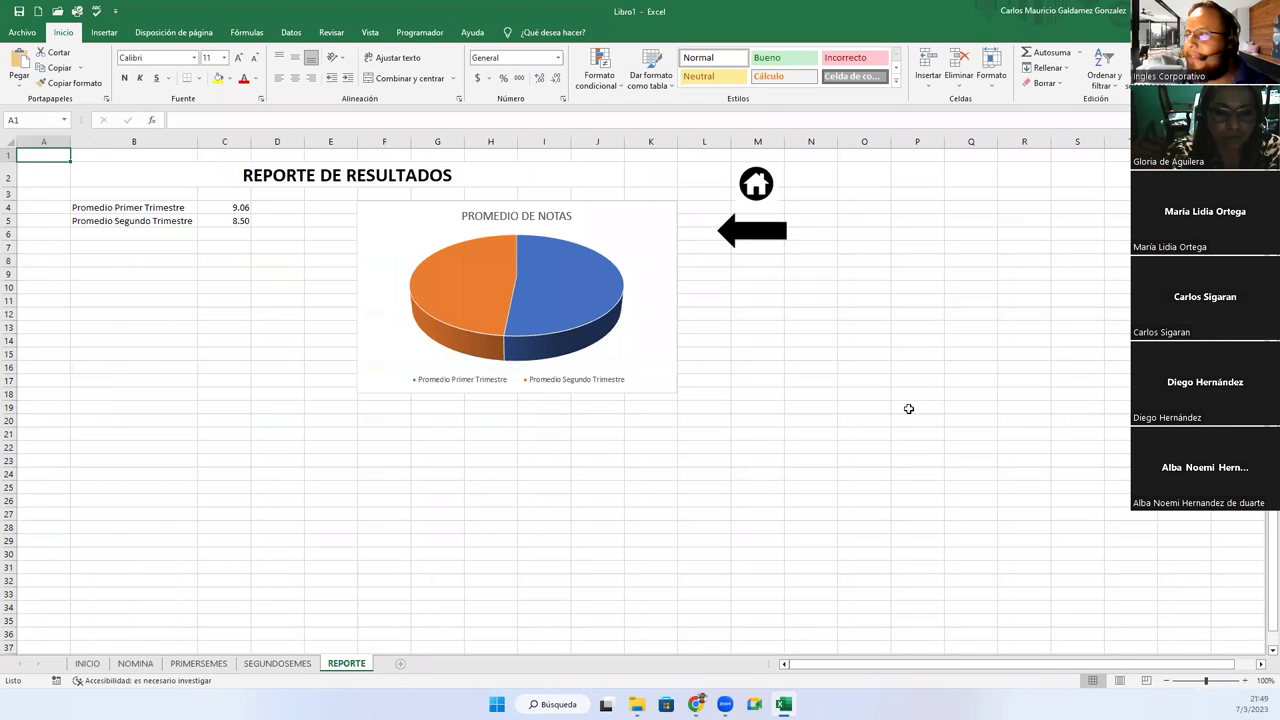
# Go to the INICIO sheet showing the Opciones de Menú panel with four linked icons.
pyautogui.click(80, 665)
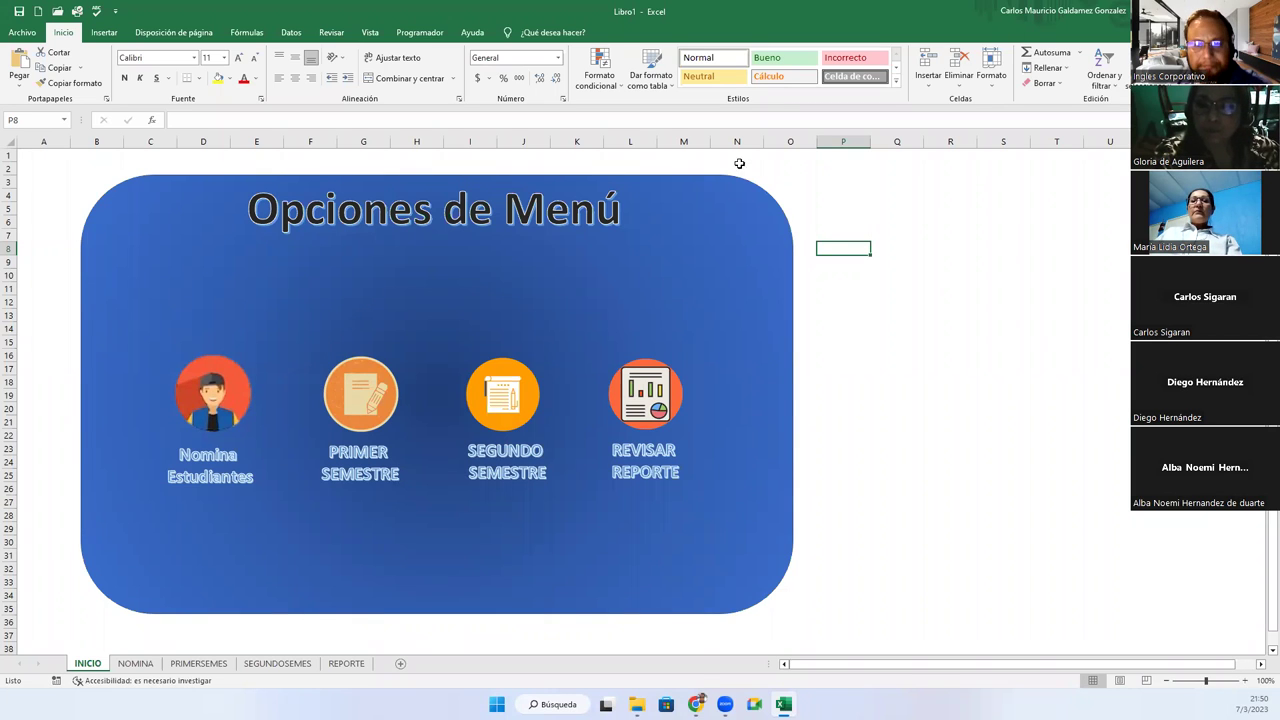
pyautogui.click(462, 326)
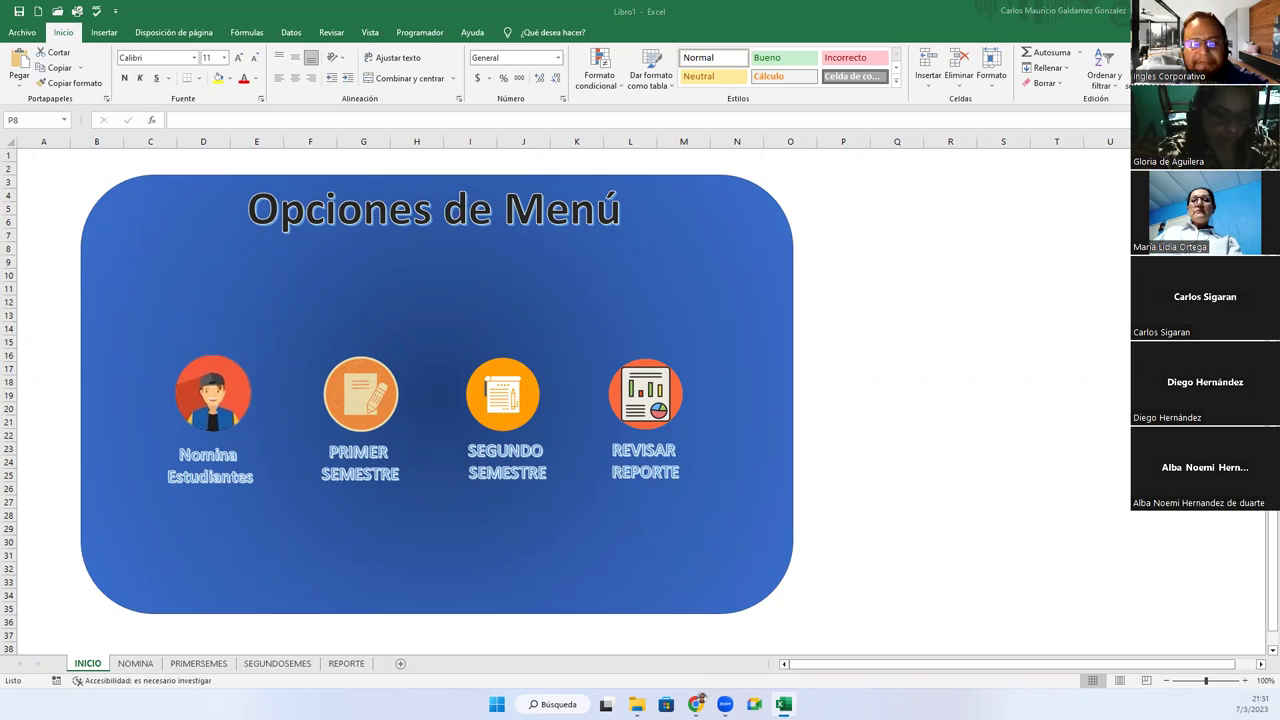
pyautogui.press('super+shift+s')
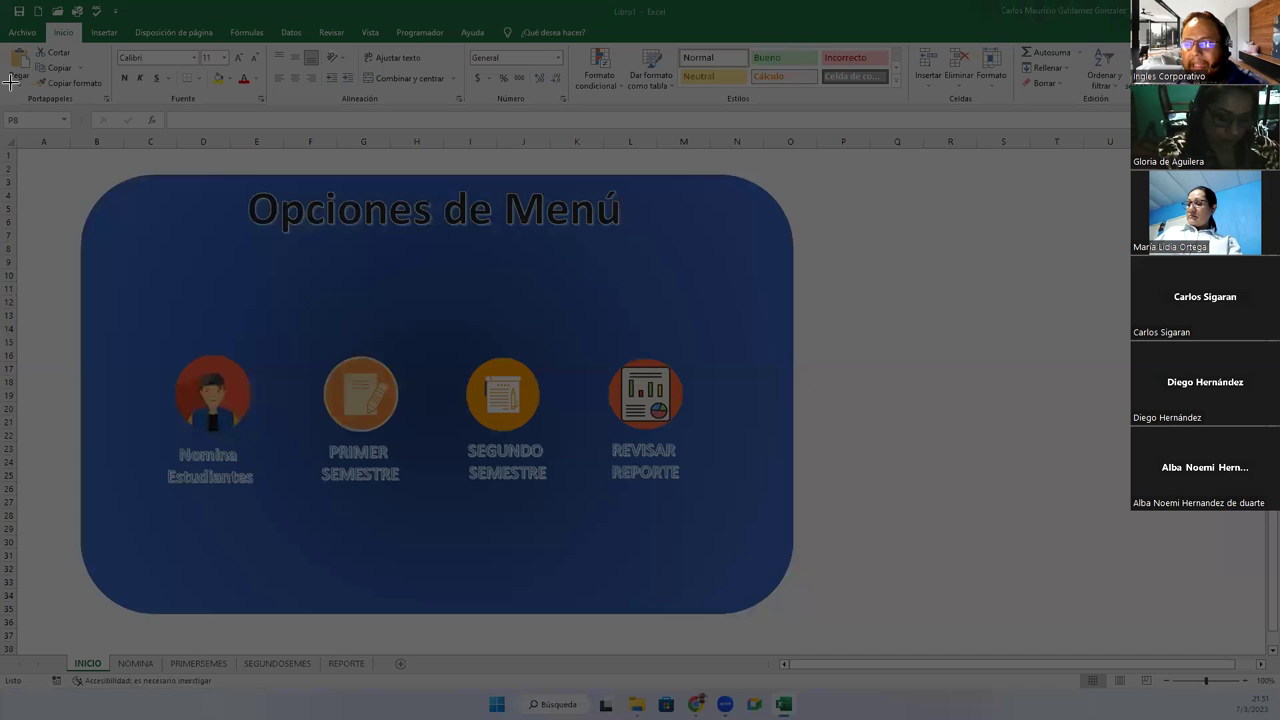
pyautogui.moveTo(3, 3); pyautogui.dragTo(1268, 690)
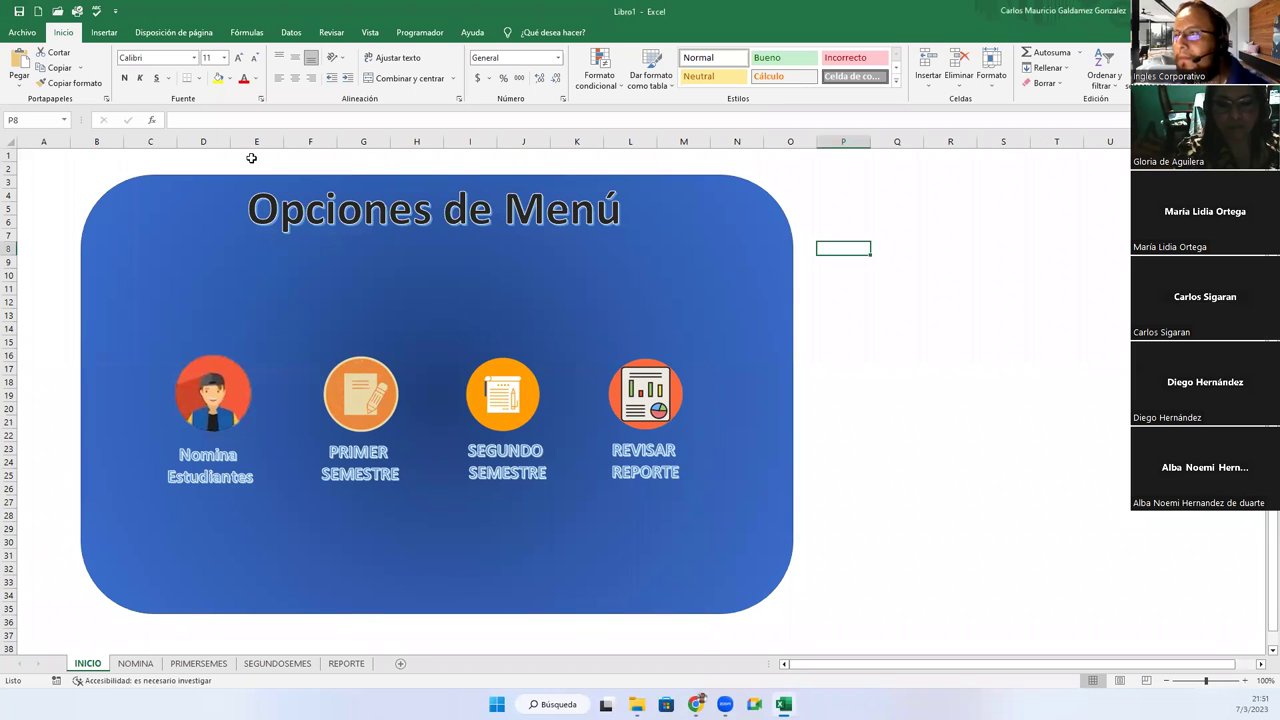
# Save the workbook in the Ejercicios folder with '_' appended to the Ejercicio 12 name.
pyautogui.click(15, 13)
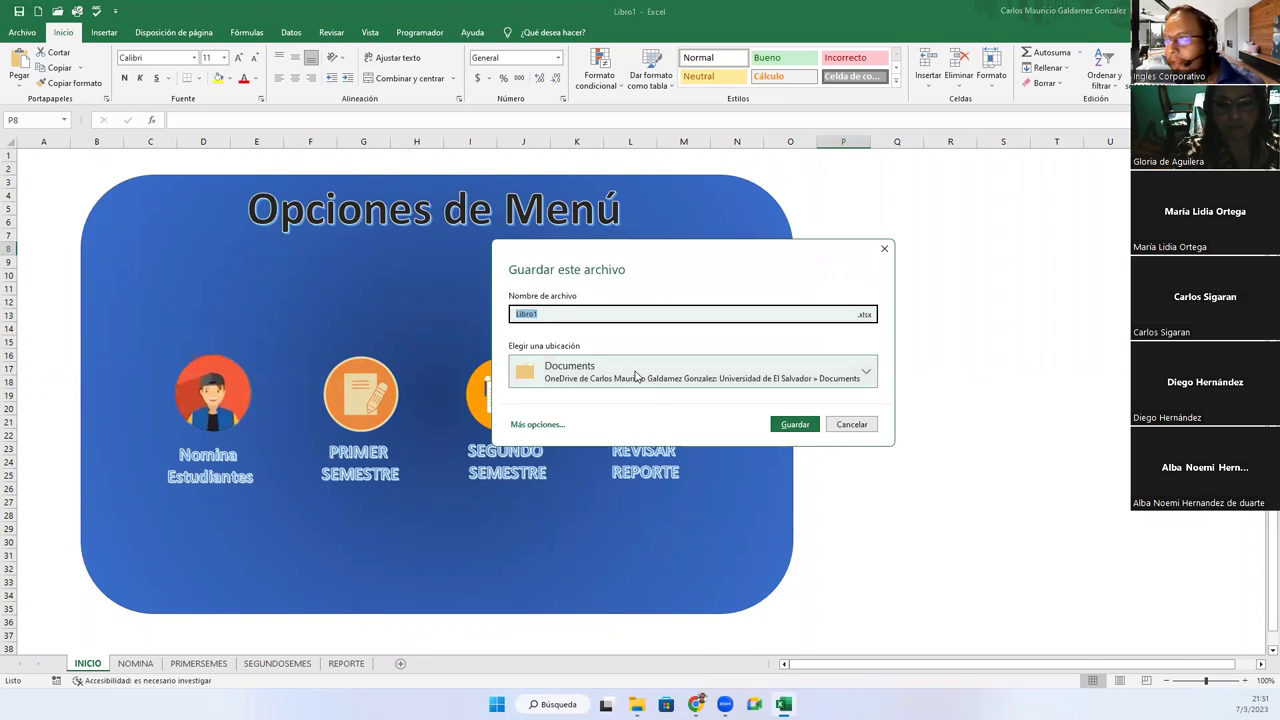
pyautogui.click(540, 424)
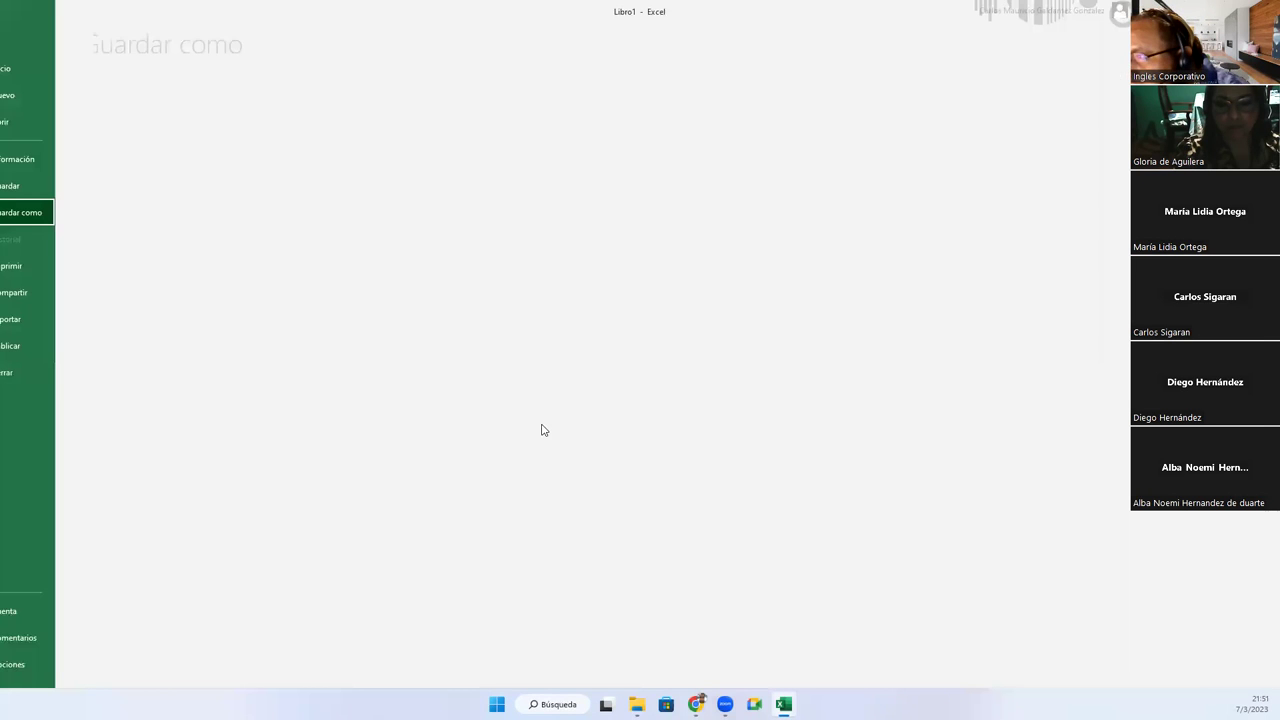
pyautogui.click(450, 168)
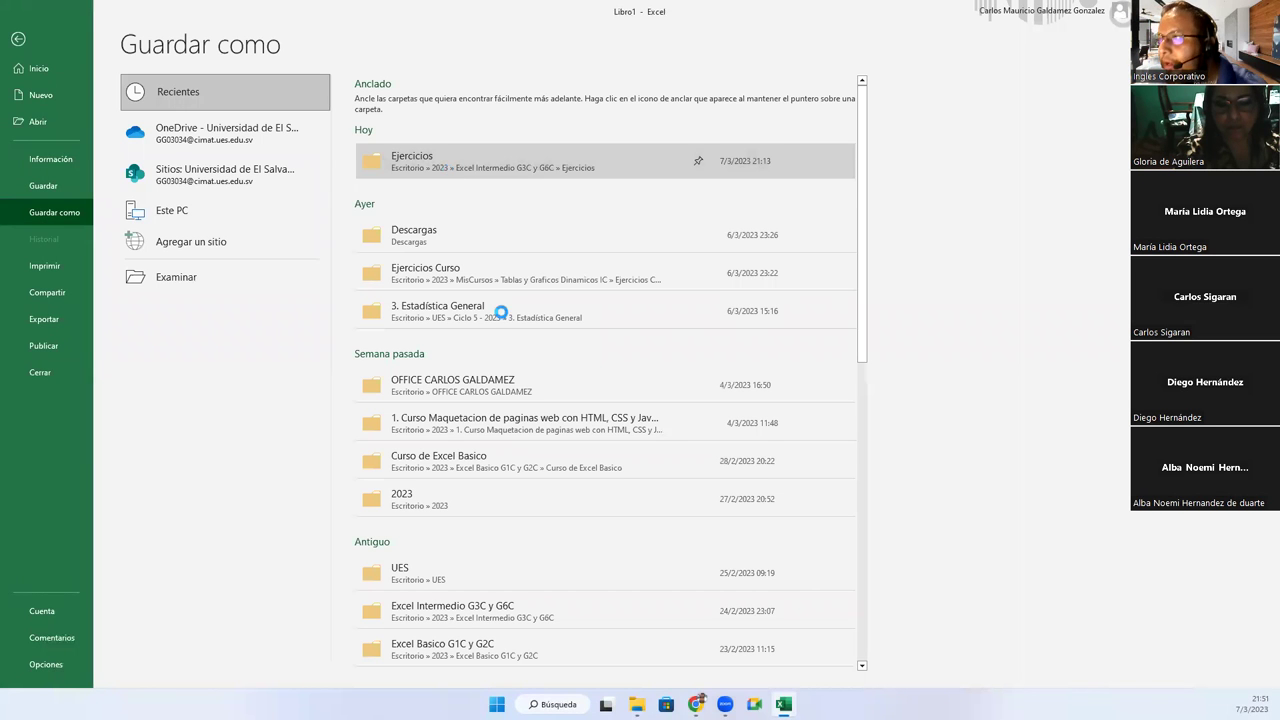
pyautogui.scroll(-5, 177, 194)
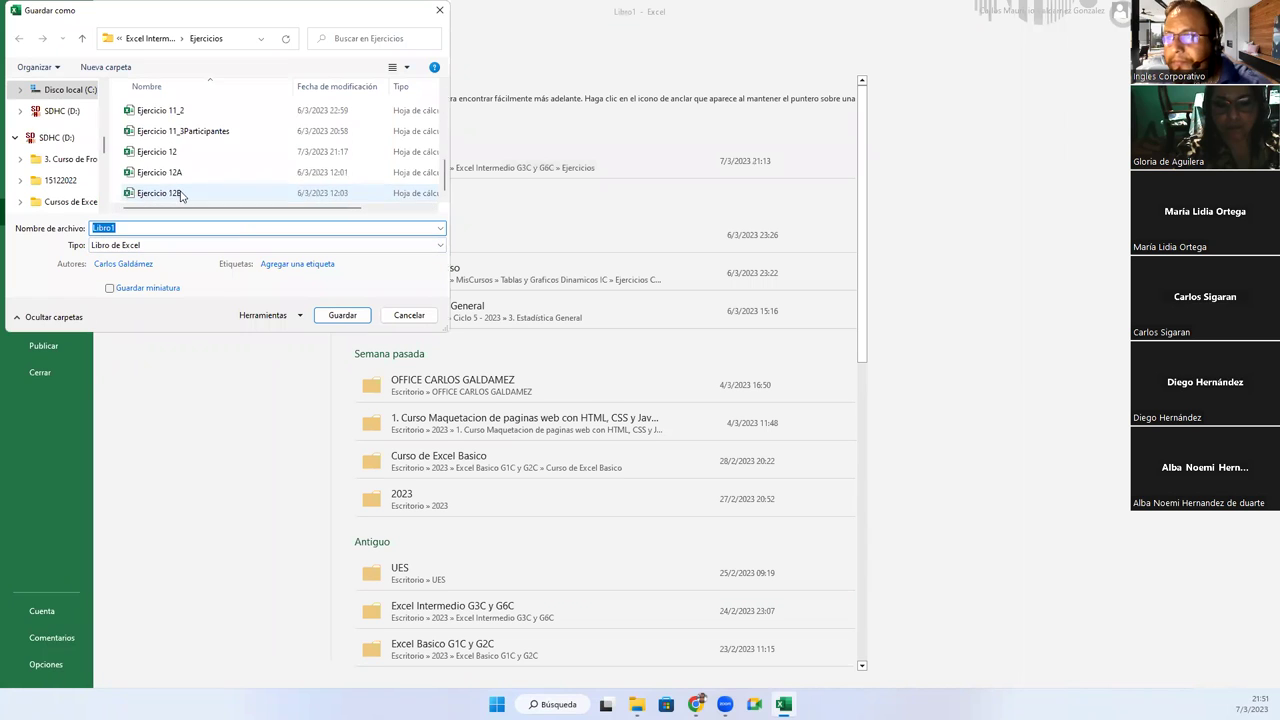
pyautogui.click(169, 155)
pyautogui.click(209, 231)
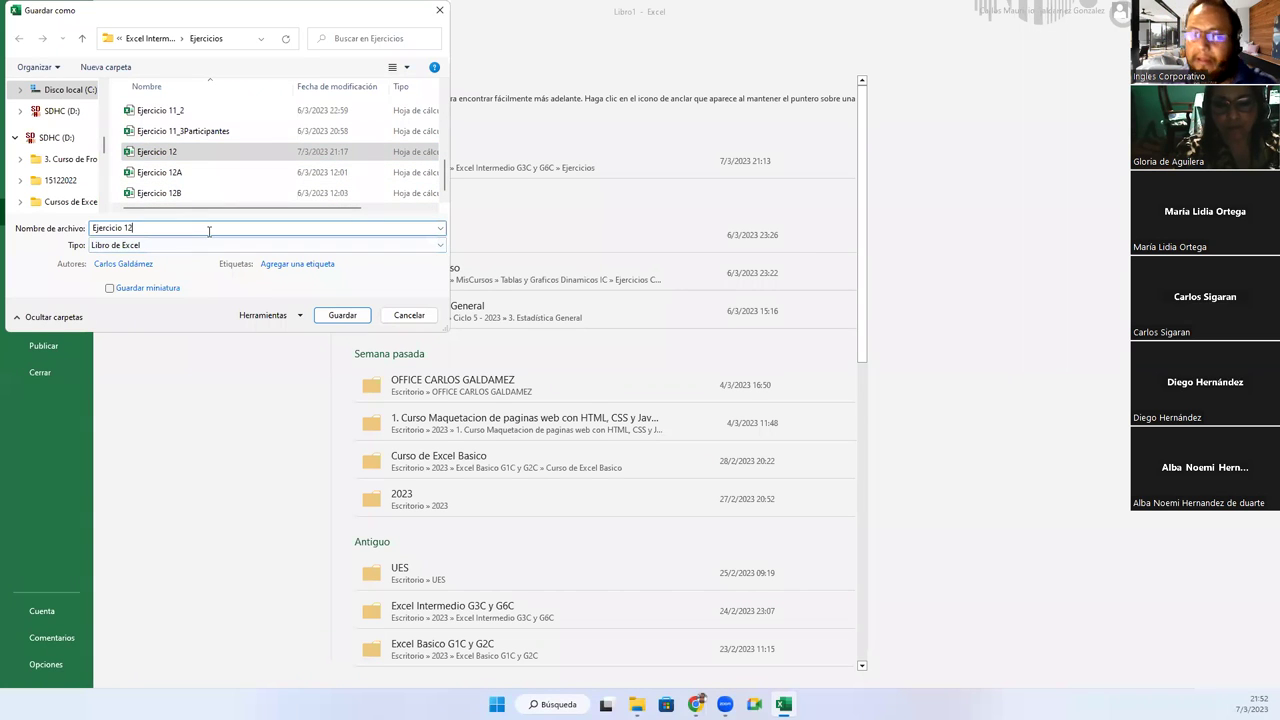
pyautogui.write('_t')
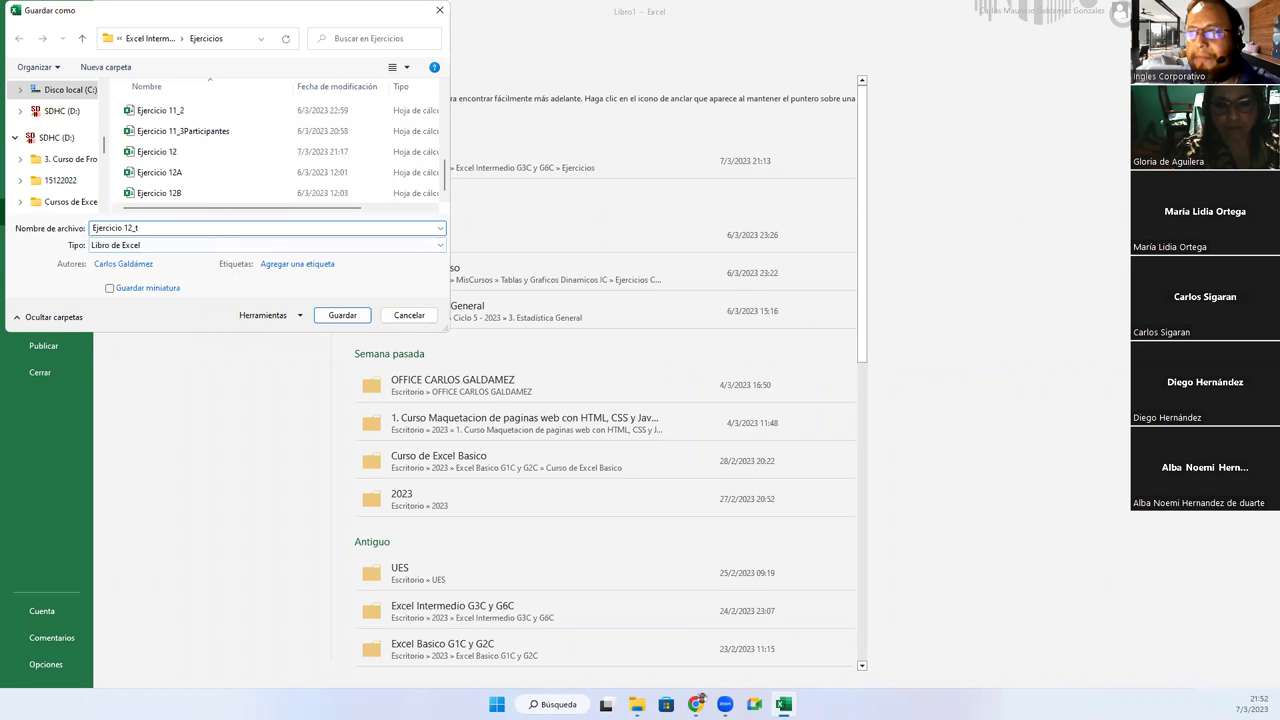
pyautogui.press('Return')
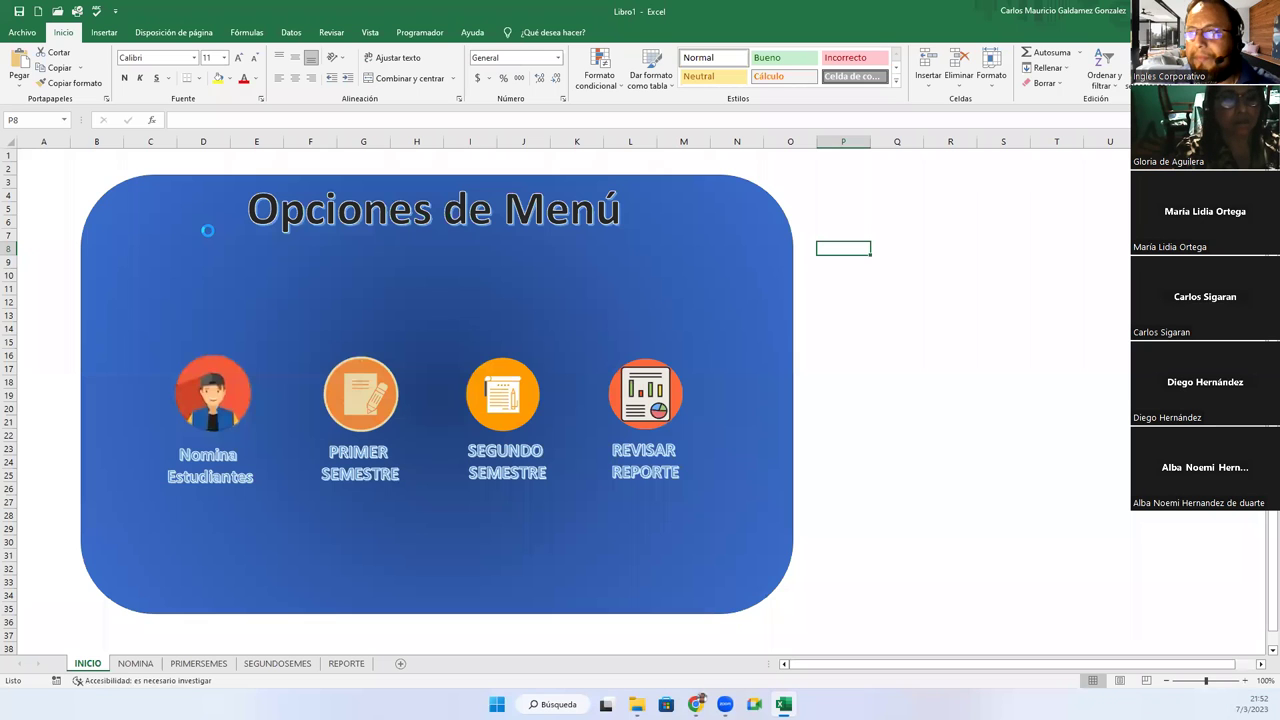
# Save a copy to Ejercicios, typing the file name toward Ejercicio 12_Participante.
pyautogui.click(29, 36)
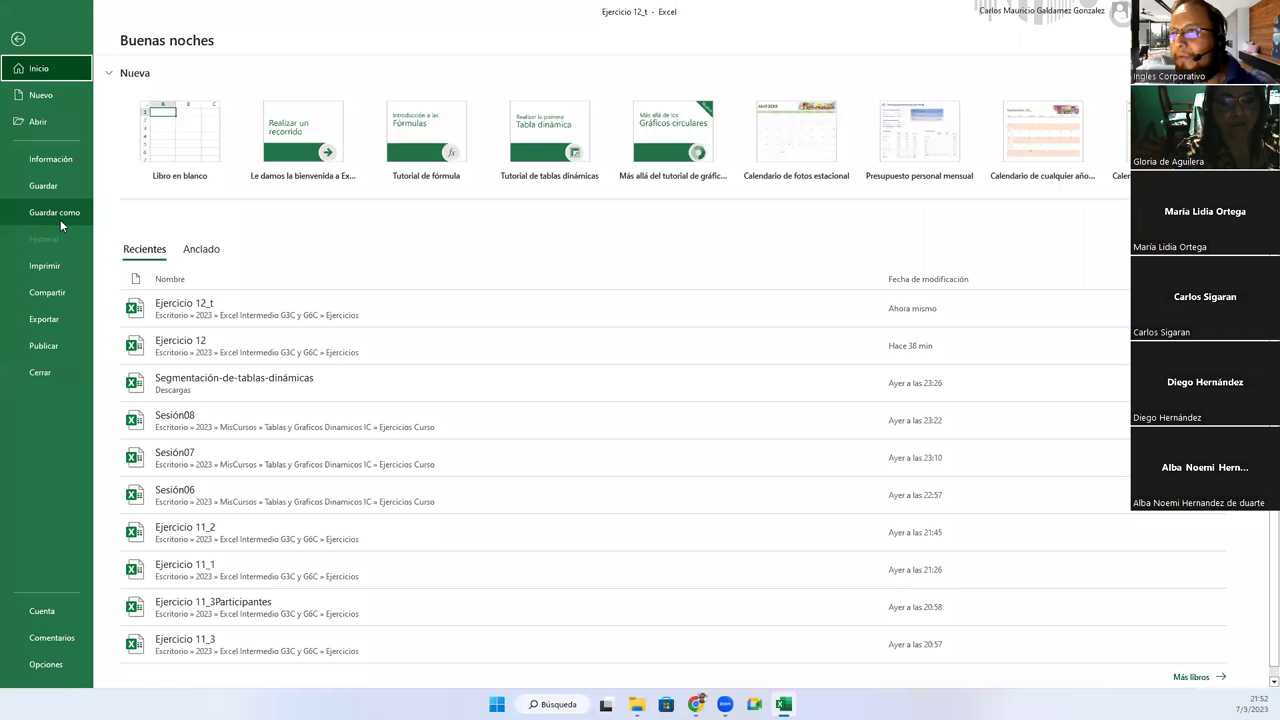
pyautogui.click(60, 219)
pyautogui.click(427, 171)
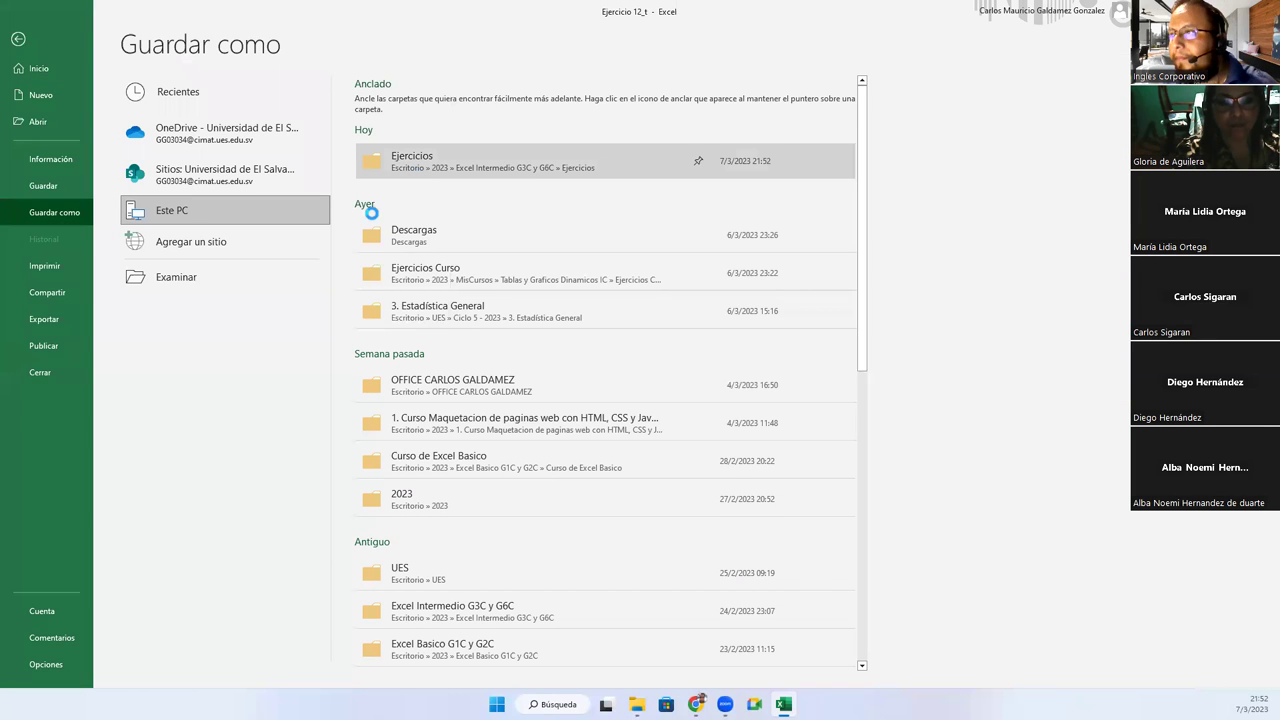
pyautogui.click(157, 229)
pyautogui.press('BackSpace')
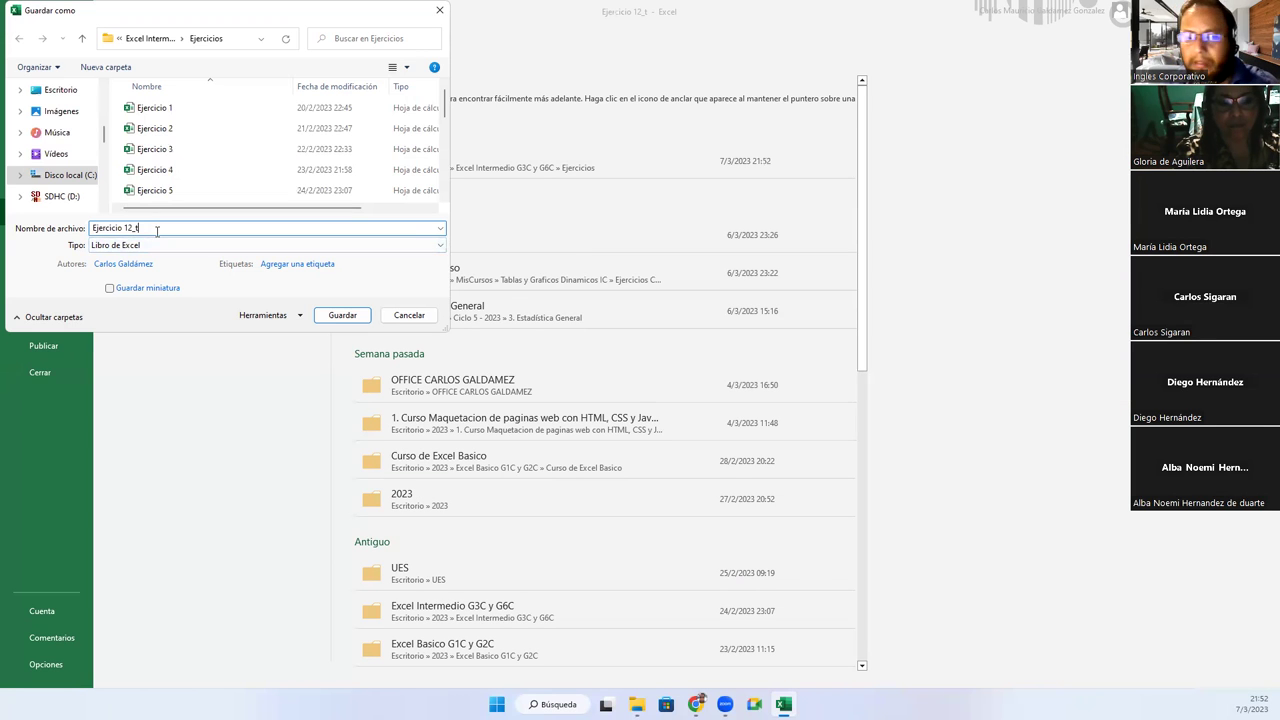
pyautogui.write('pAR')
pyautogui.press('BackSpace')
pyautogui.press('BackSpace')
pyautogui.press('BackSpace')
pyautogui.write('articipante')
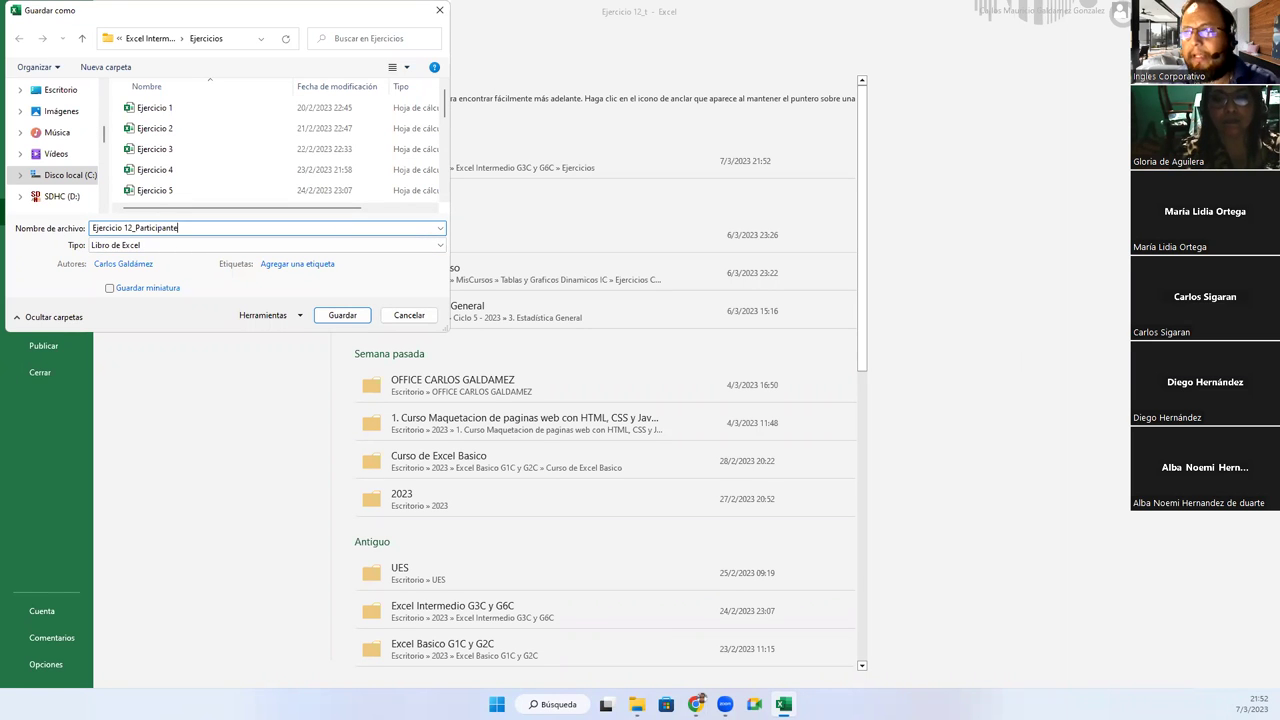
# Save as Ejercicio 12_Participante and remove the links from the four INICIO menu pictures.
pyautogui.press('Return')
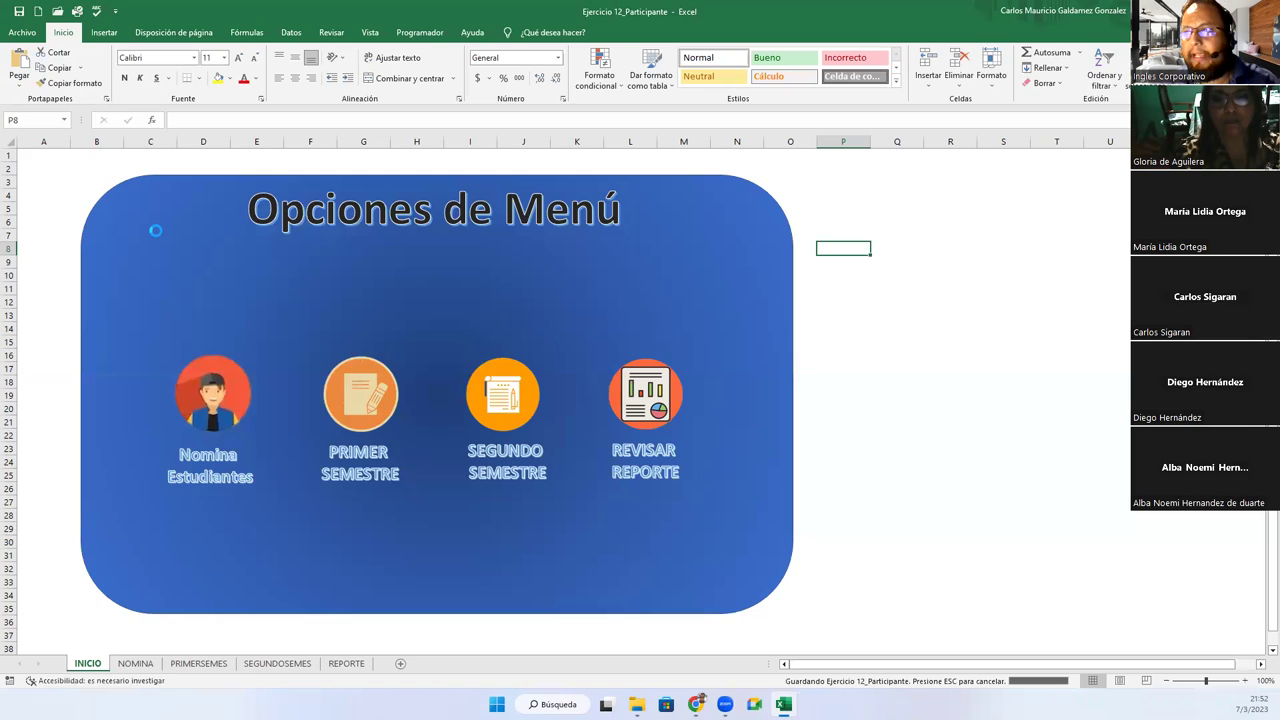
pyautogui.rightClick(212, 399)
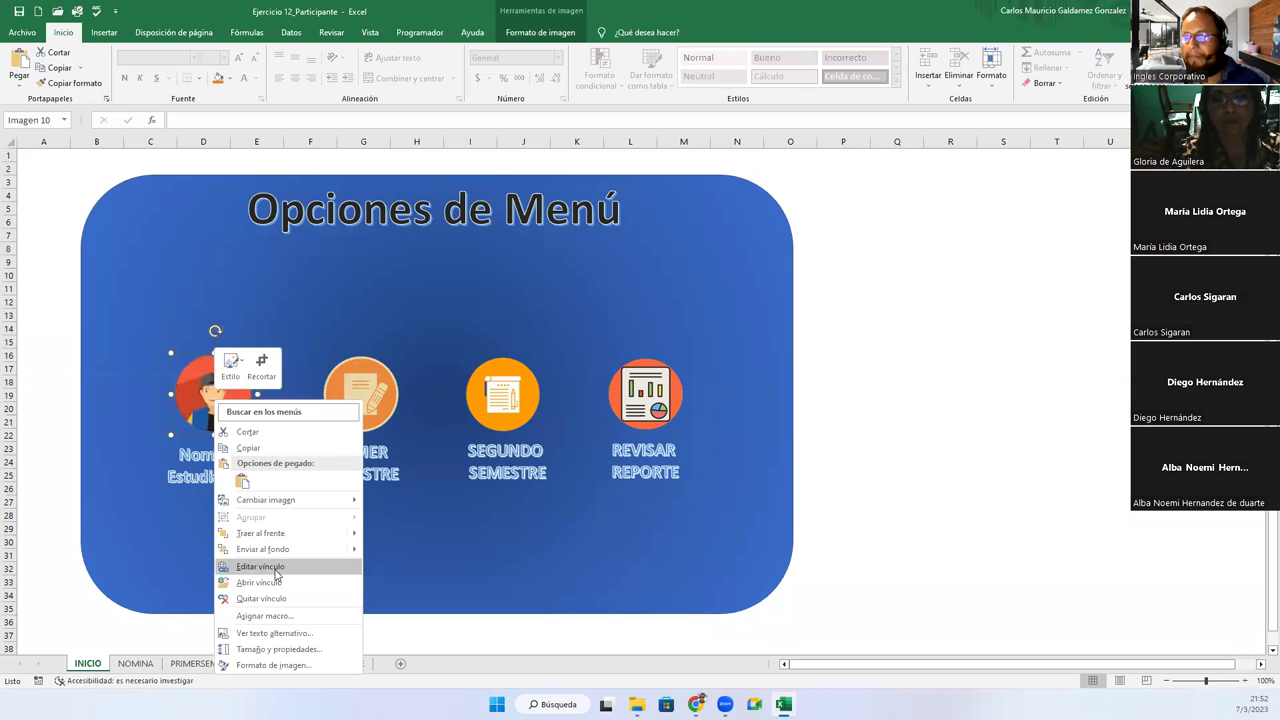
pyautogui.press('Escape')
pyautogui.rightClick(379, 397)
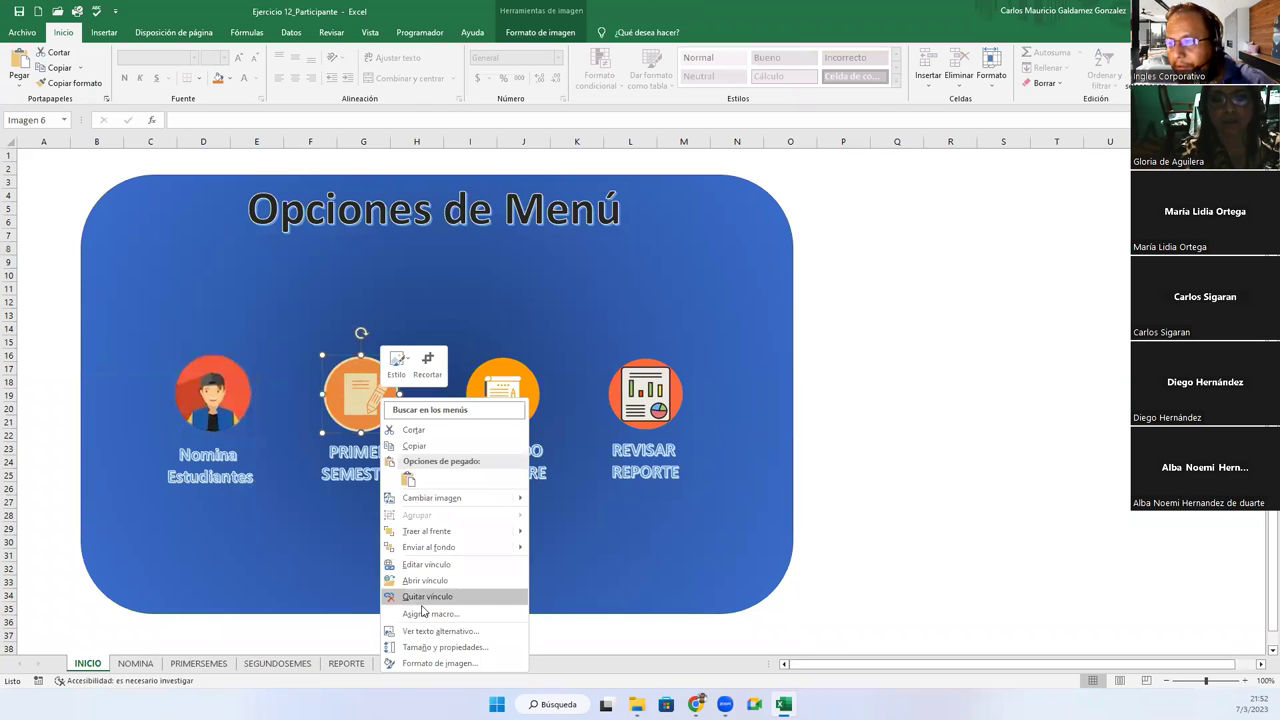
pyautogui.click(445, 598)
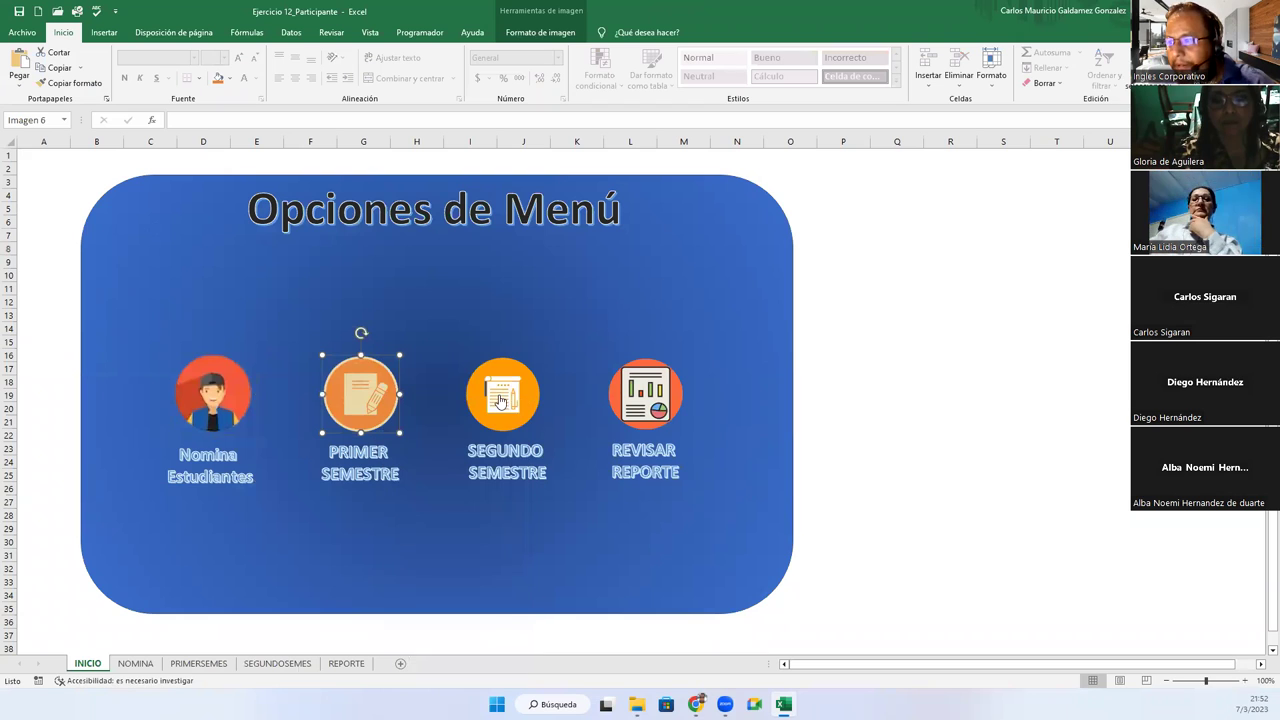
pyautogui.rightClick(500, 398)
pyautogui.click(541, 600)
pyautogui.rightClick(641, 388)
pyautogui.click(680, 584)
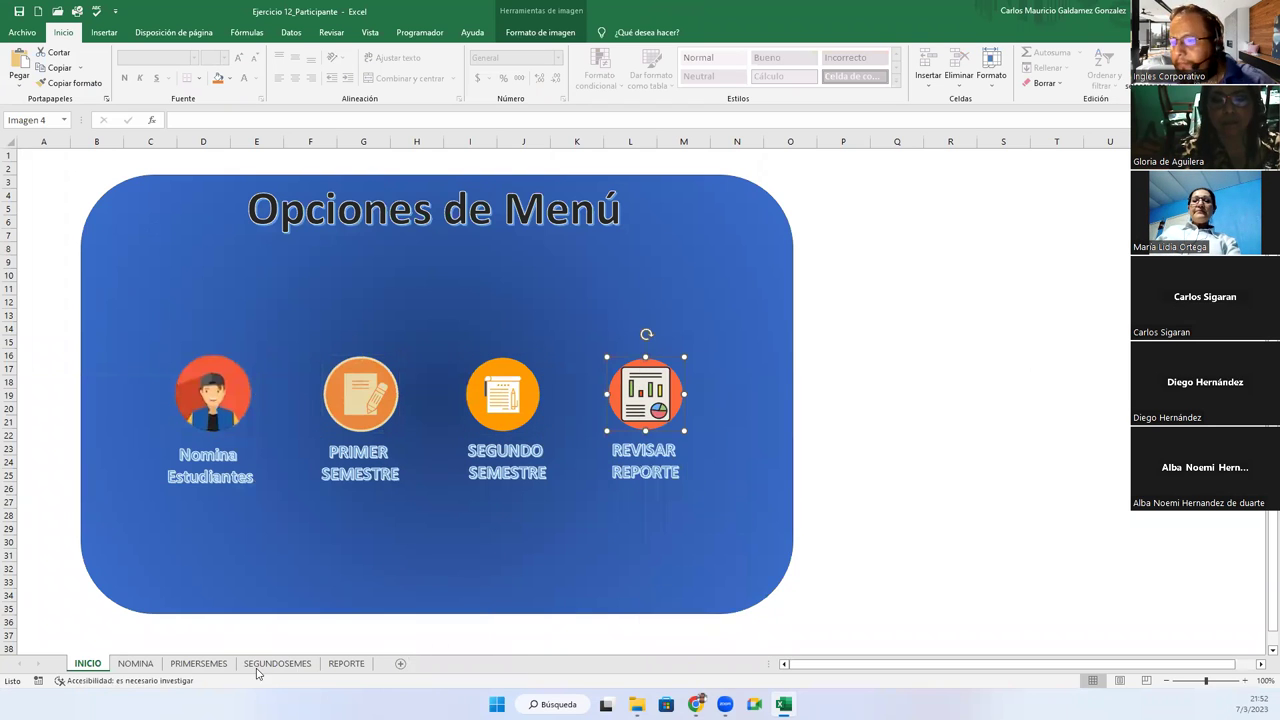
# On the NOMINA sheet, remove the links from the home icon and next-sheet arrow.
pyautogui.click(135, 663)
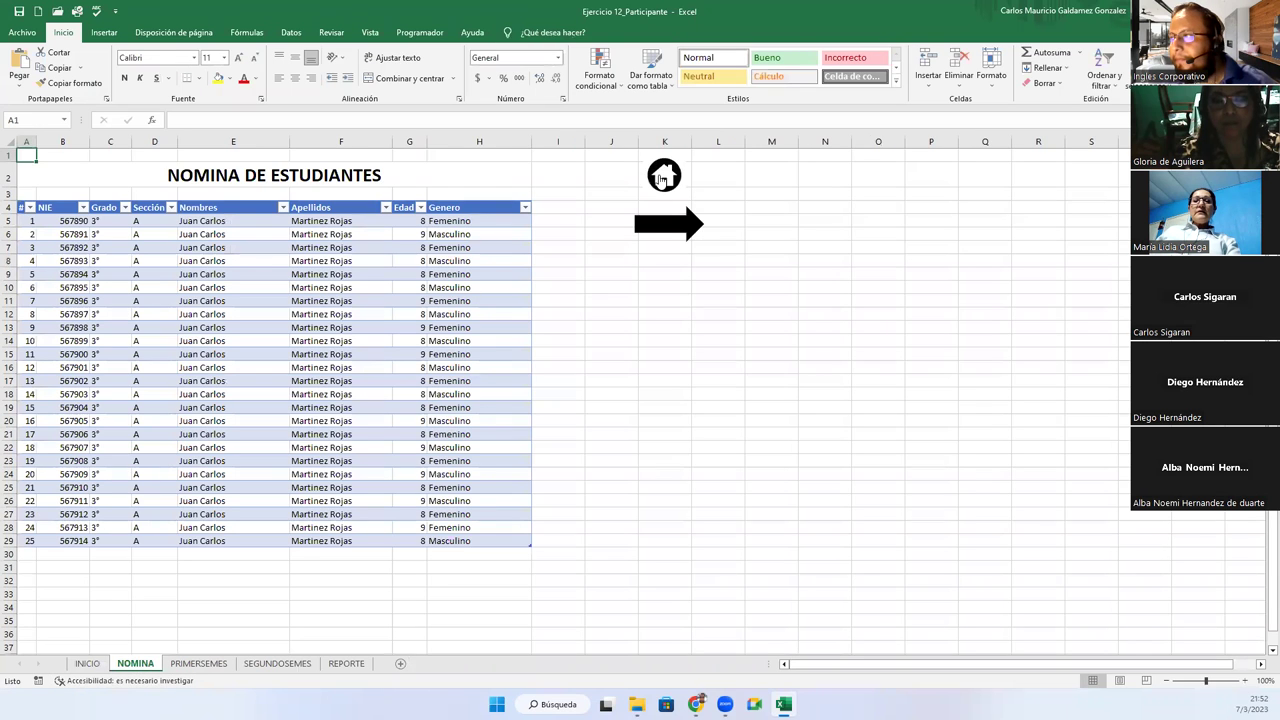
pyautogui.rightClick(662, 177)
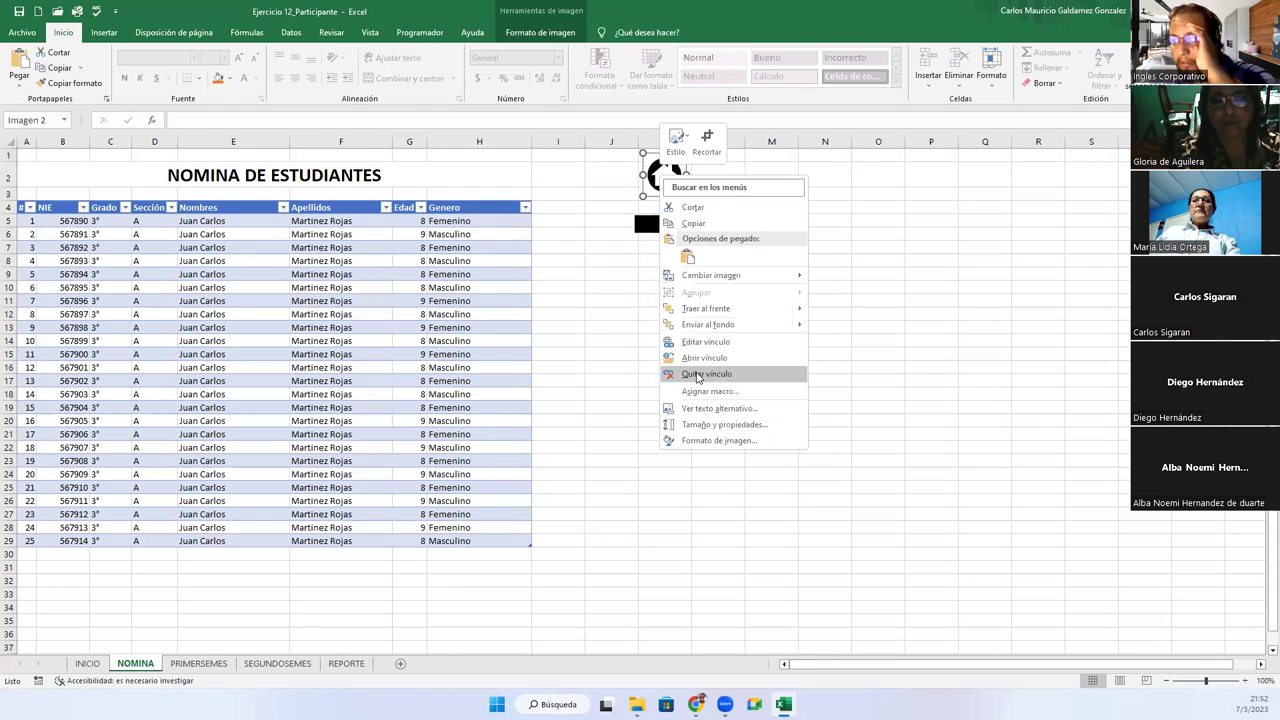
pyautogui.click(704, 374)
pyautogui.click(654, 232)
pyautogui.rightClick(654, 234)
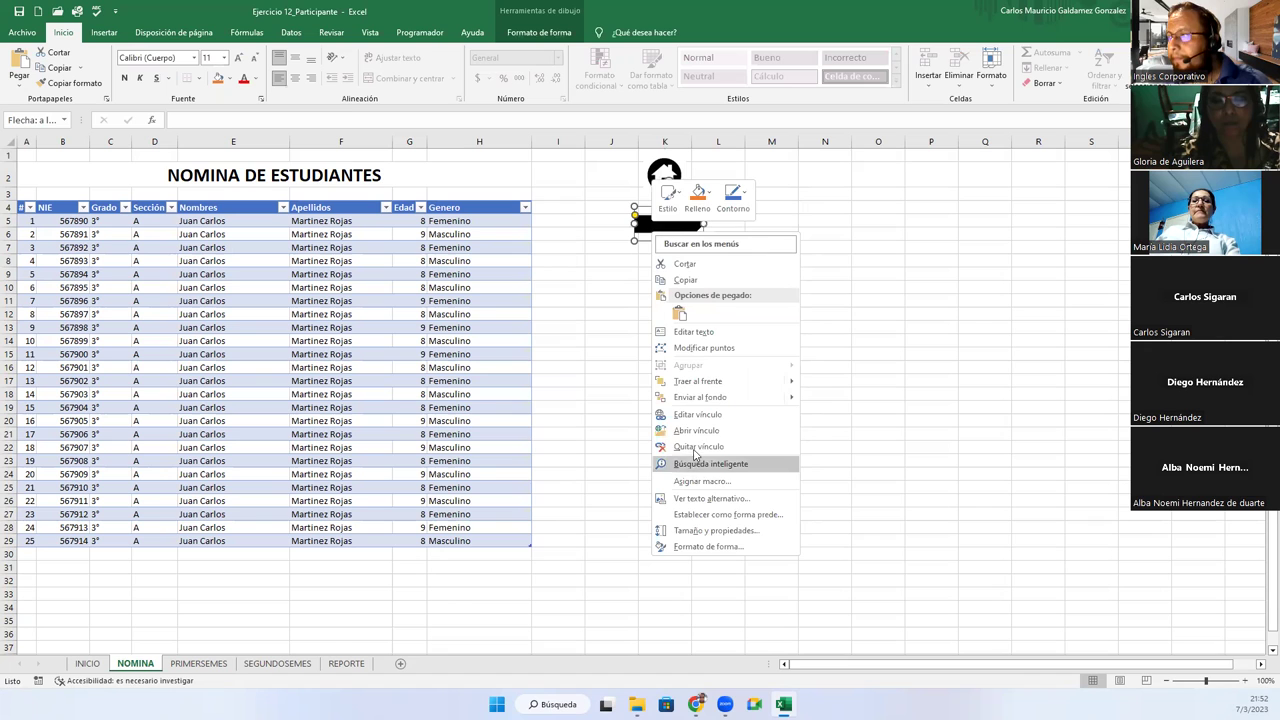
pyautogui.click(692, 447)
# Select the NOMINA student rows from row 5 down and delete their contents.
pyautogui.click(16, 221)
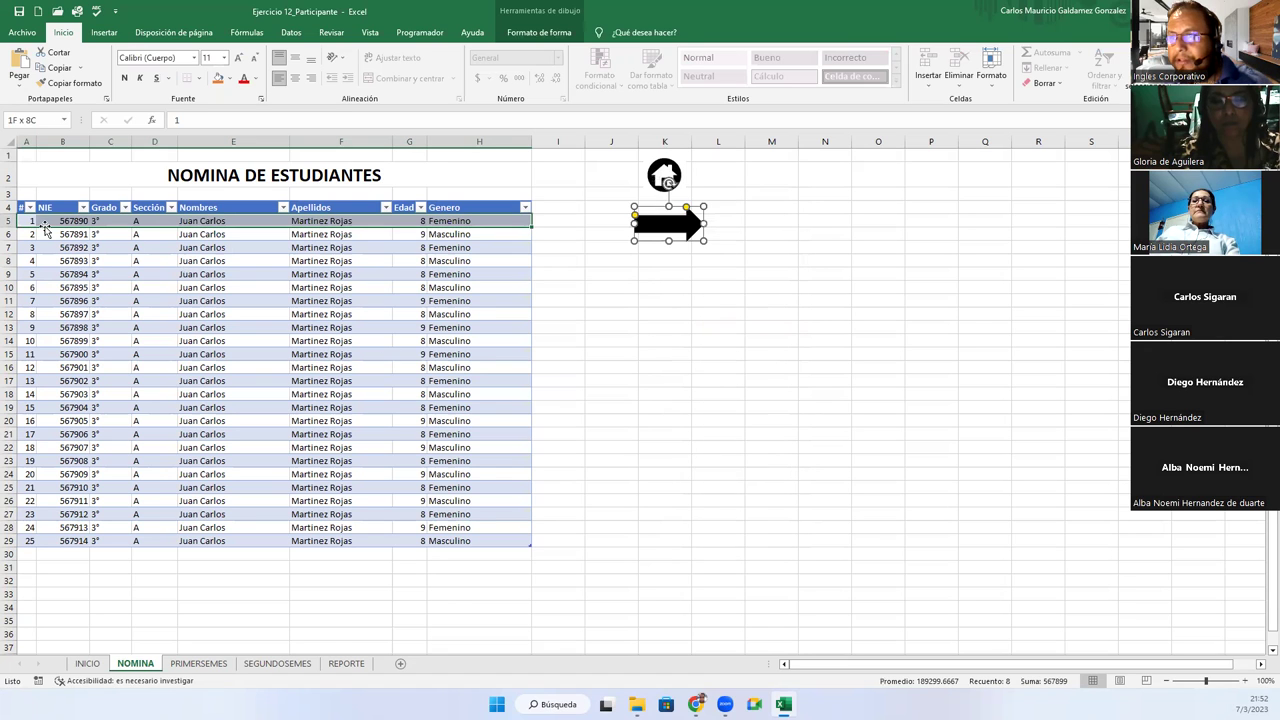
pyautogui.keyDown('shift'); pyautogui.click(471, 541); pyautogui.keyUp('shift')
pyautogui.press('Delete')
pyautogui.click(180, 668)
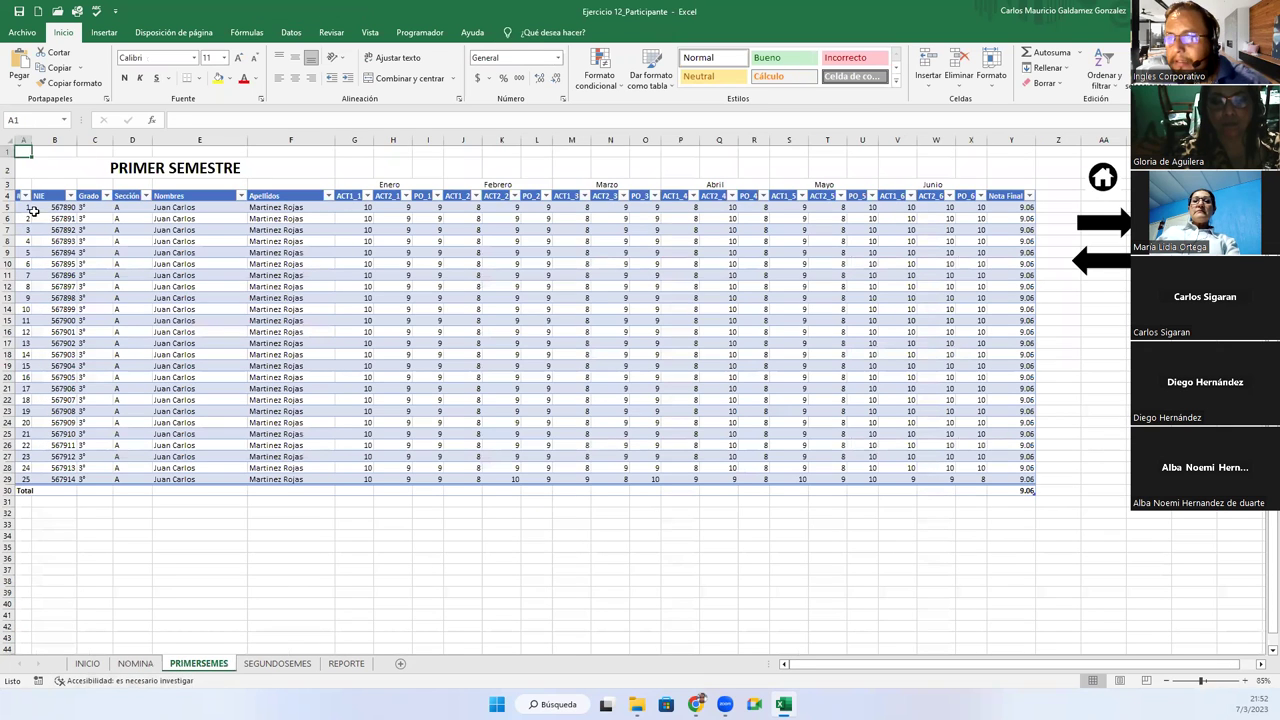
# Select and delete the PRIMERSEMES and SEGUNDOSEMES grade rows, then check the REPORTE sheet.
pyautogui.moveTo(23, 207)
pyautogui.mouseDown()
pyautogui.moveTo(834, 393)
pyautogui.moveTo(963, 488)
pyautogui.mouseUp()
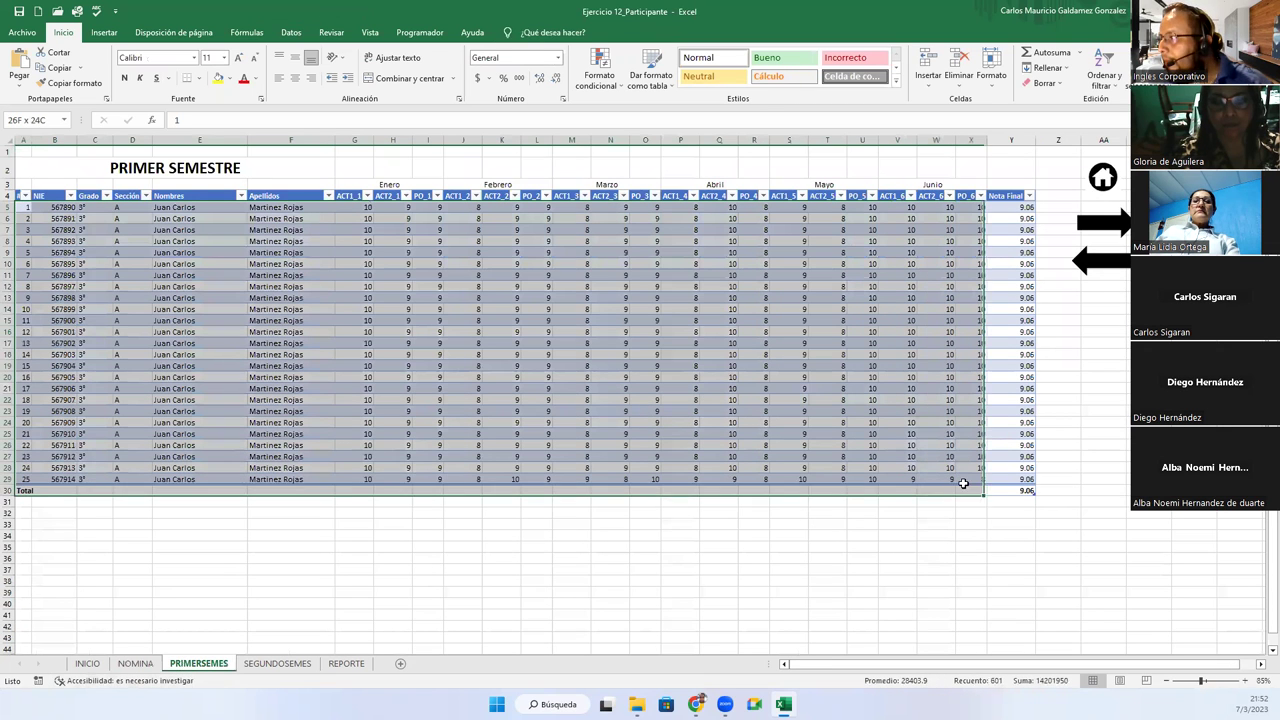
pyautogui.press('Delete')
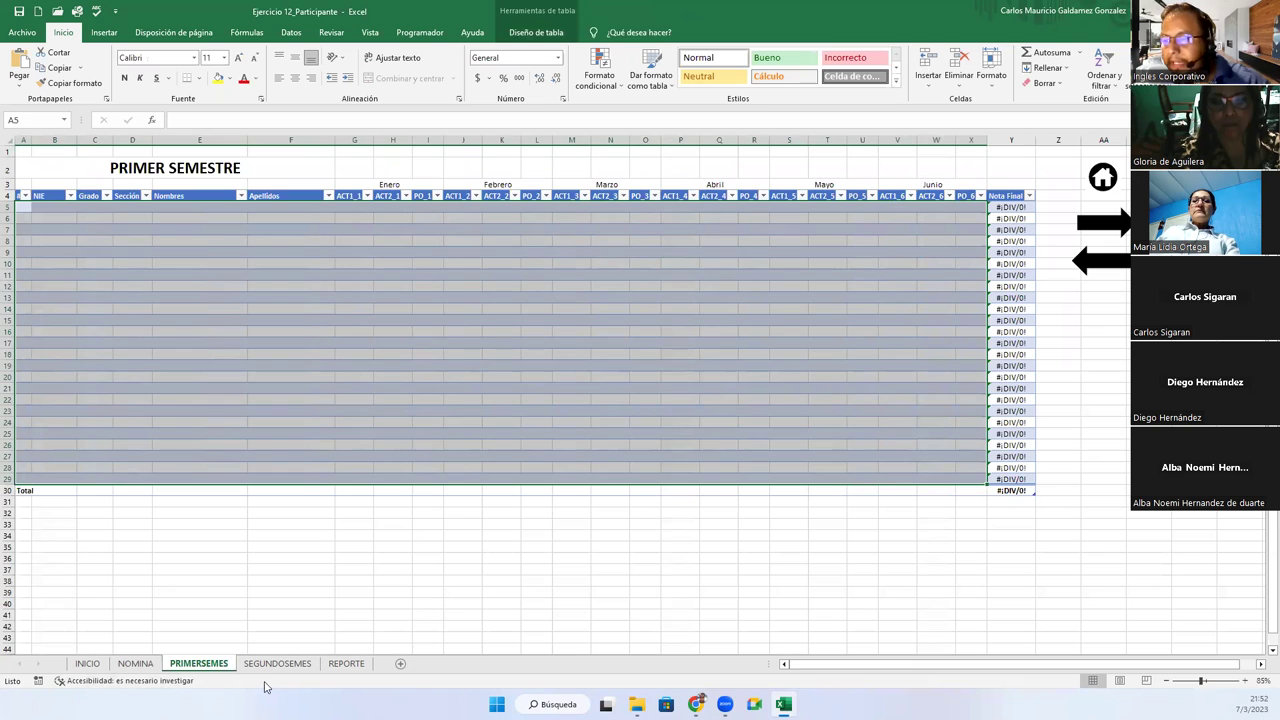
pyautogui.click(277, 663)
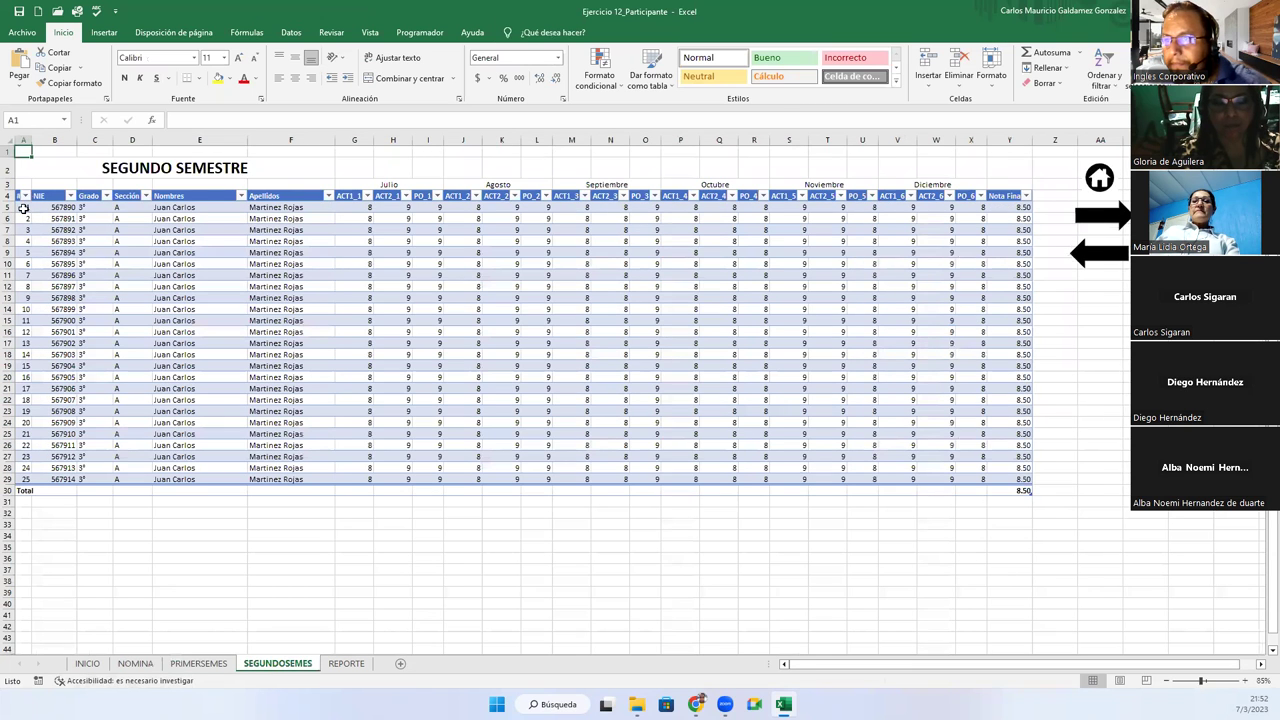
pyautogui.moveTo(23, 207); pyautogui.dragTo(982, 484)
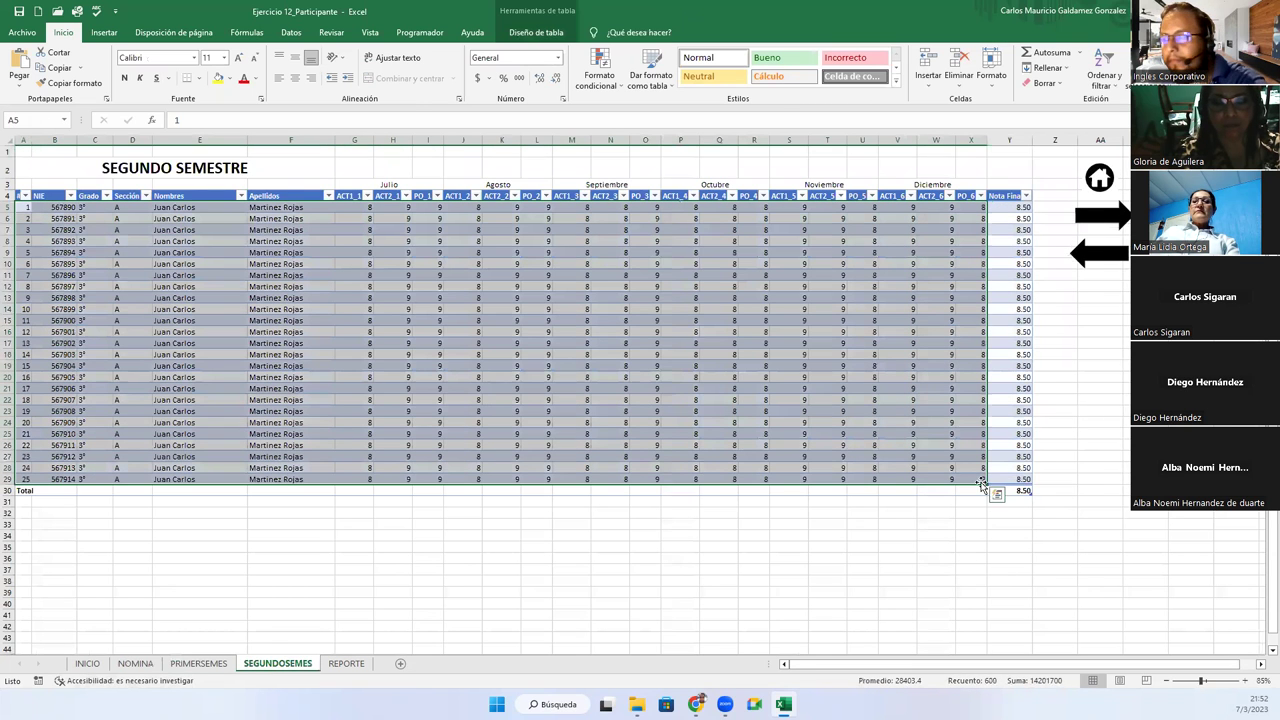
pyautogui.click(346, 663)
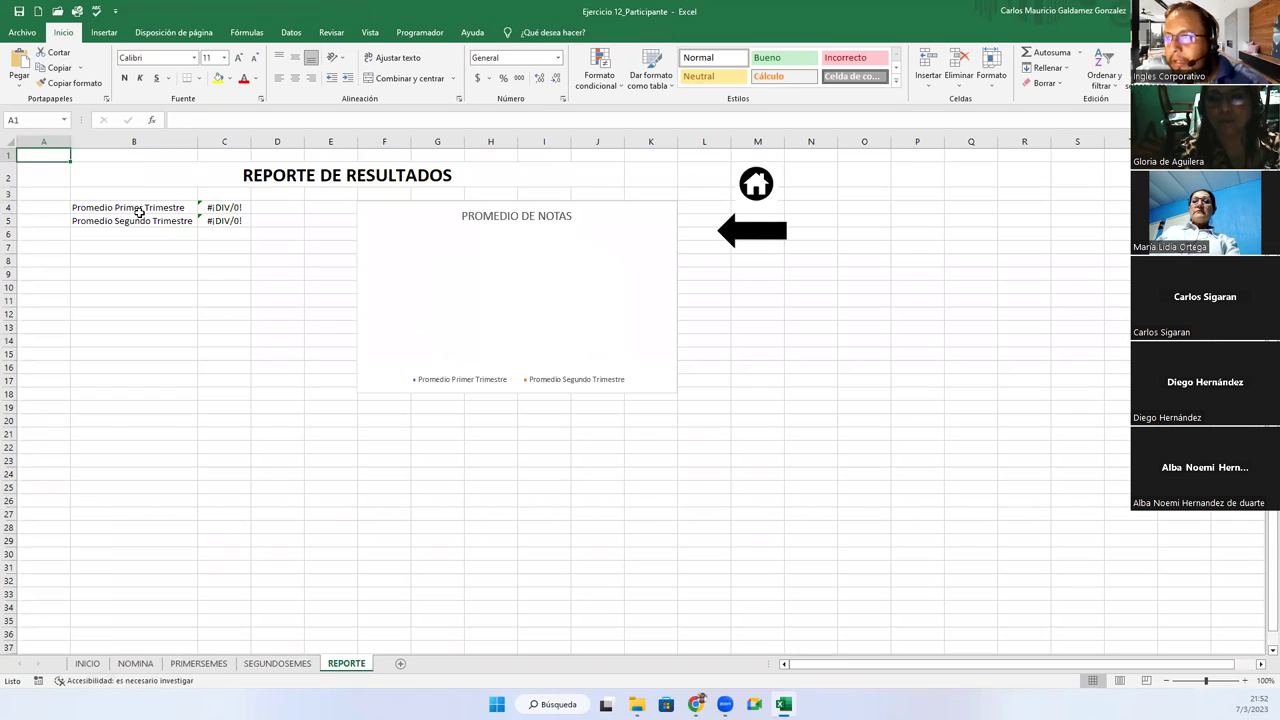
# Remove the links from the REPORTE home icon and back arrow, then return to INICIO.
pyautogui.rightClick(754, 196)
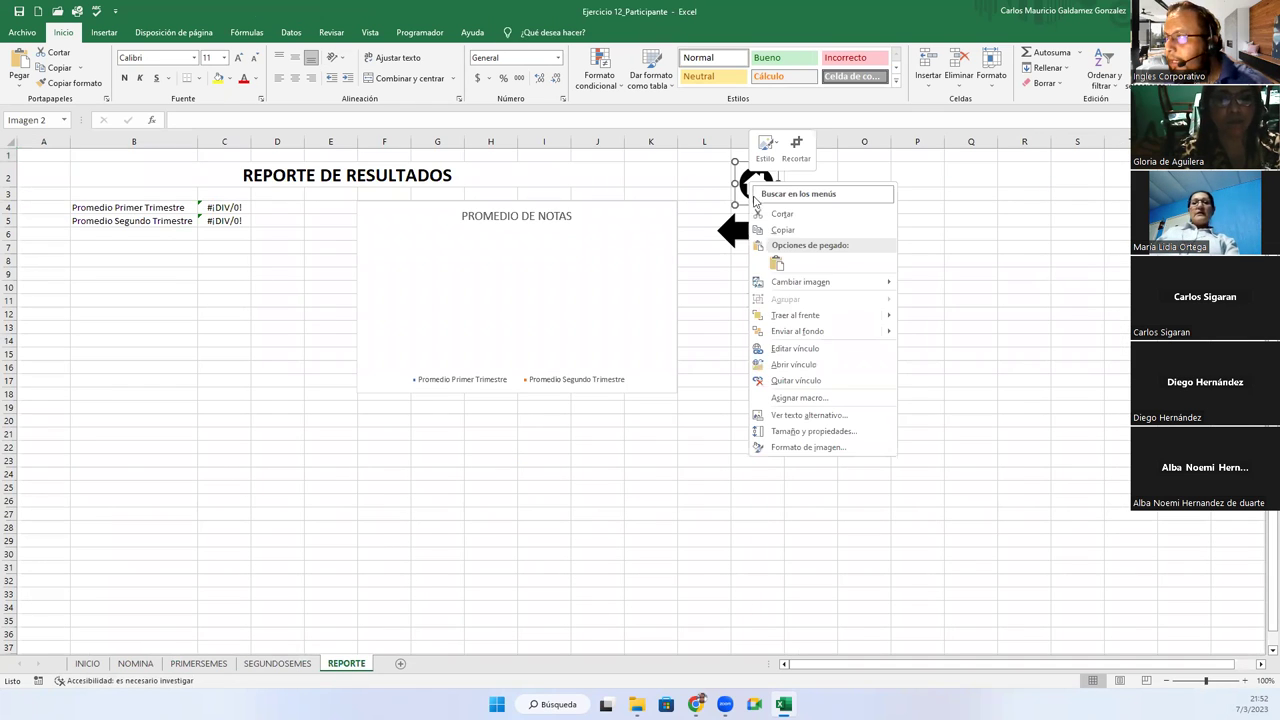
pyautogui.click(795, 380)
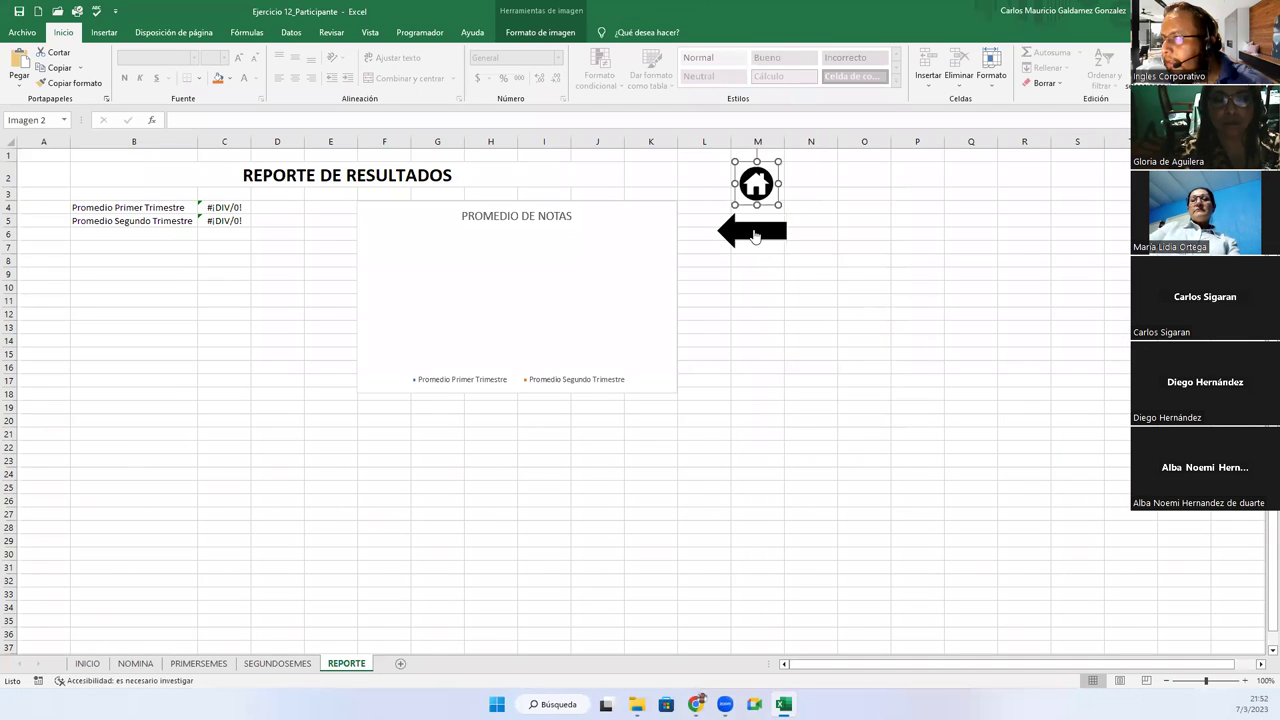
pyautogui.rightClick(755, 235)
pyautogui.click(785, 445)
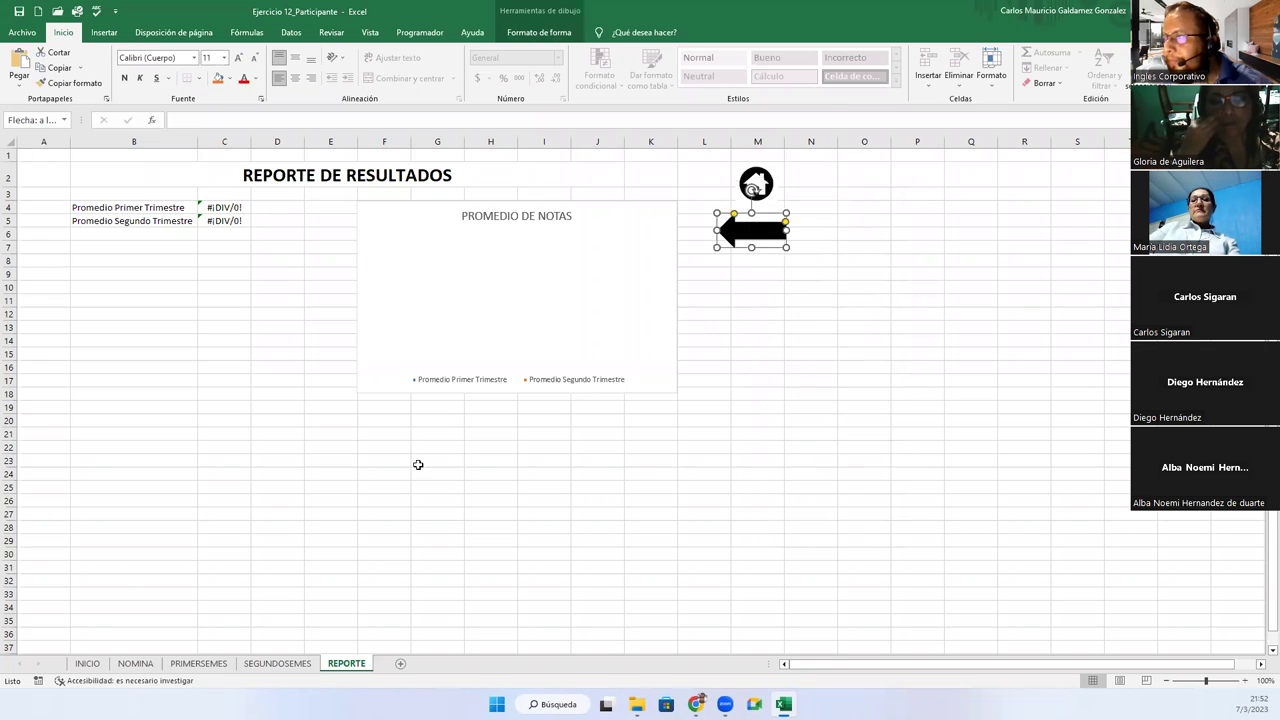
pyautogui.click(88, 664)
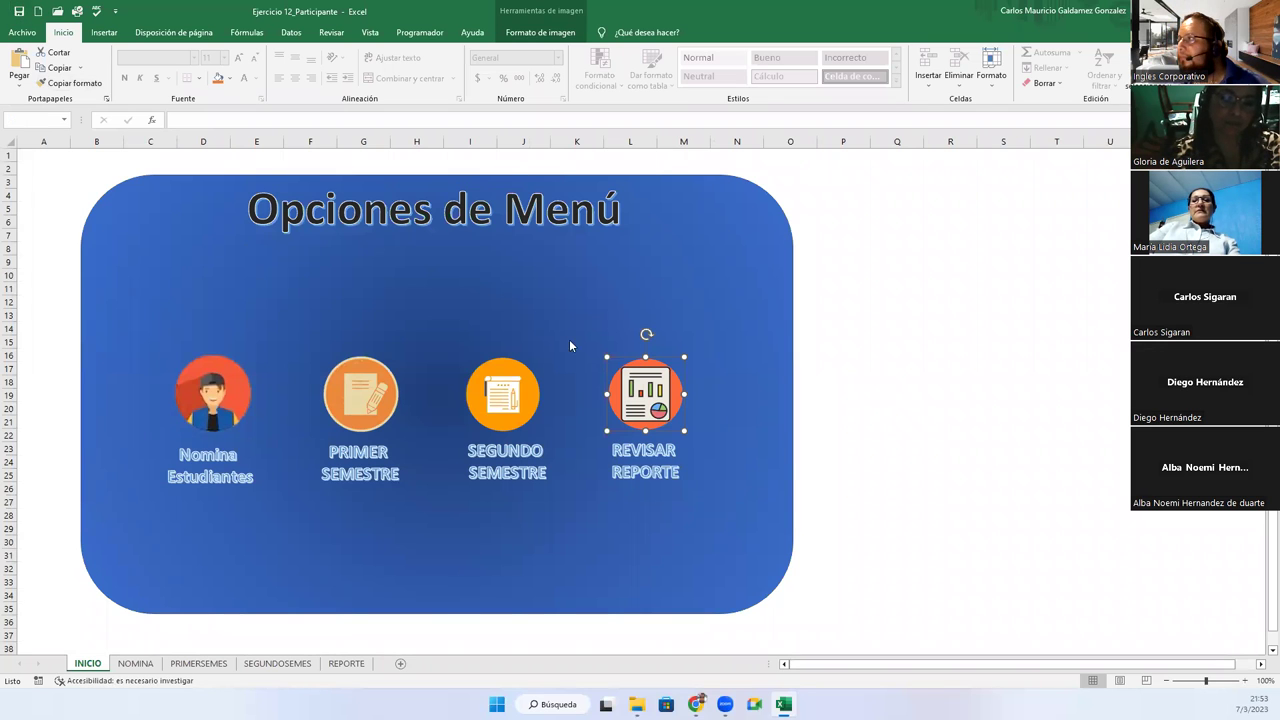
# Switch away from Excel with Alt+Tab.
pyautogui.hotkey('alt', 'Tab')
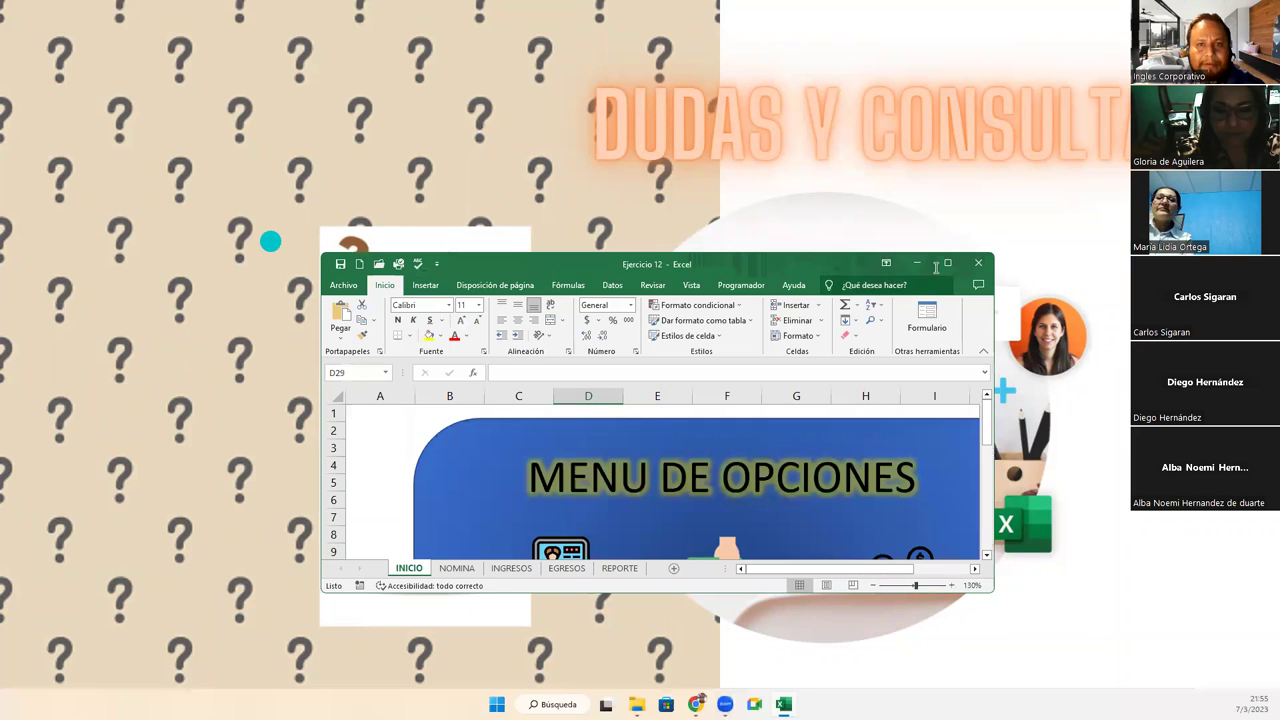
# Browse the NOMINA, INGRESOS, EGRESOS and REPORTE sheets, then open Ejercicio 12_t from Recent.
pyautogui.click(947, 263)
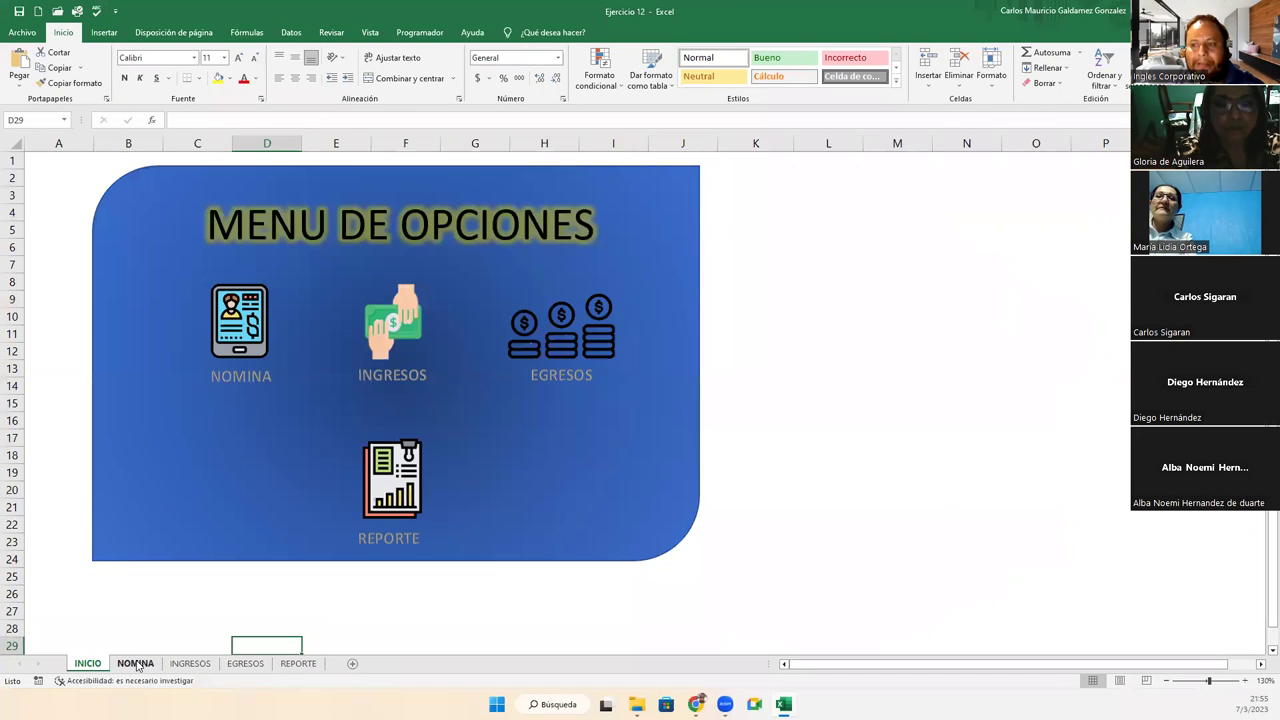
pyautogui.click(138, 664)
pyautogui.click(180, 667)
pyautogui.click(245, 665)
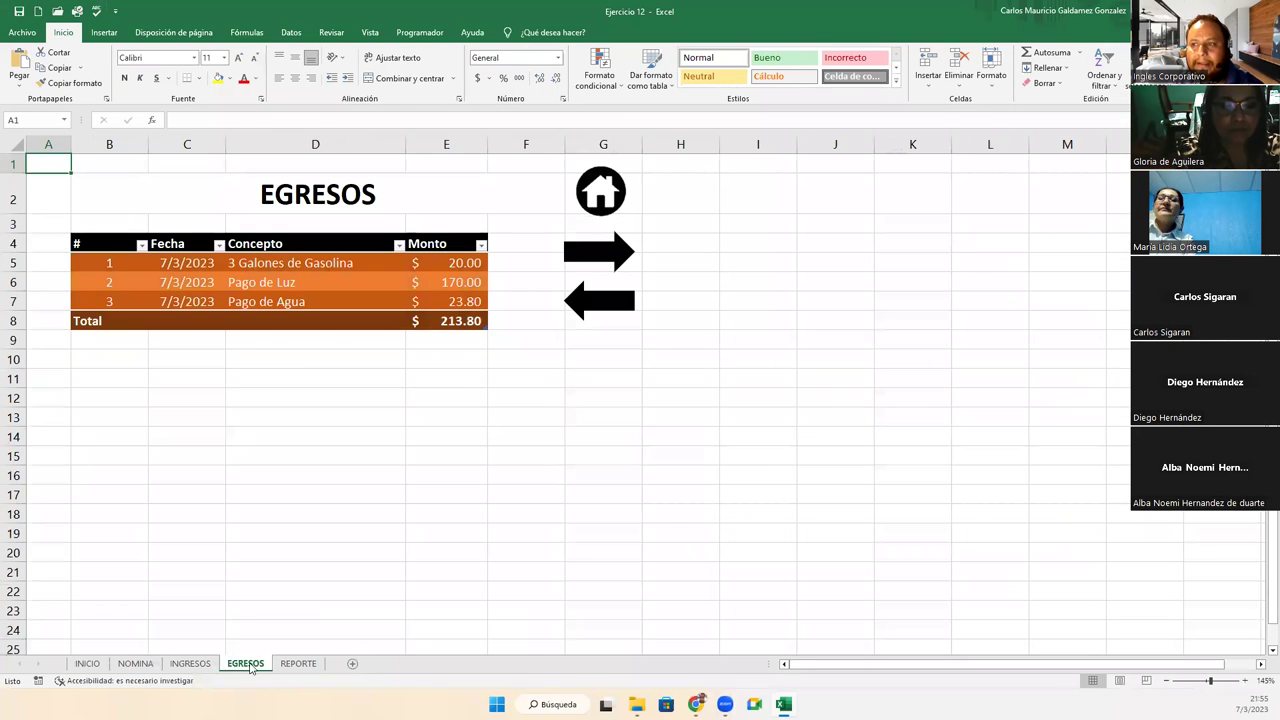
pyautogui.click(296, 664)
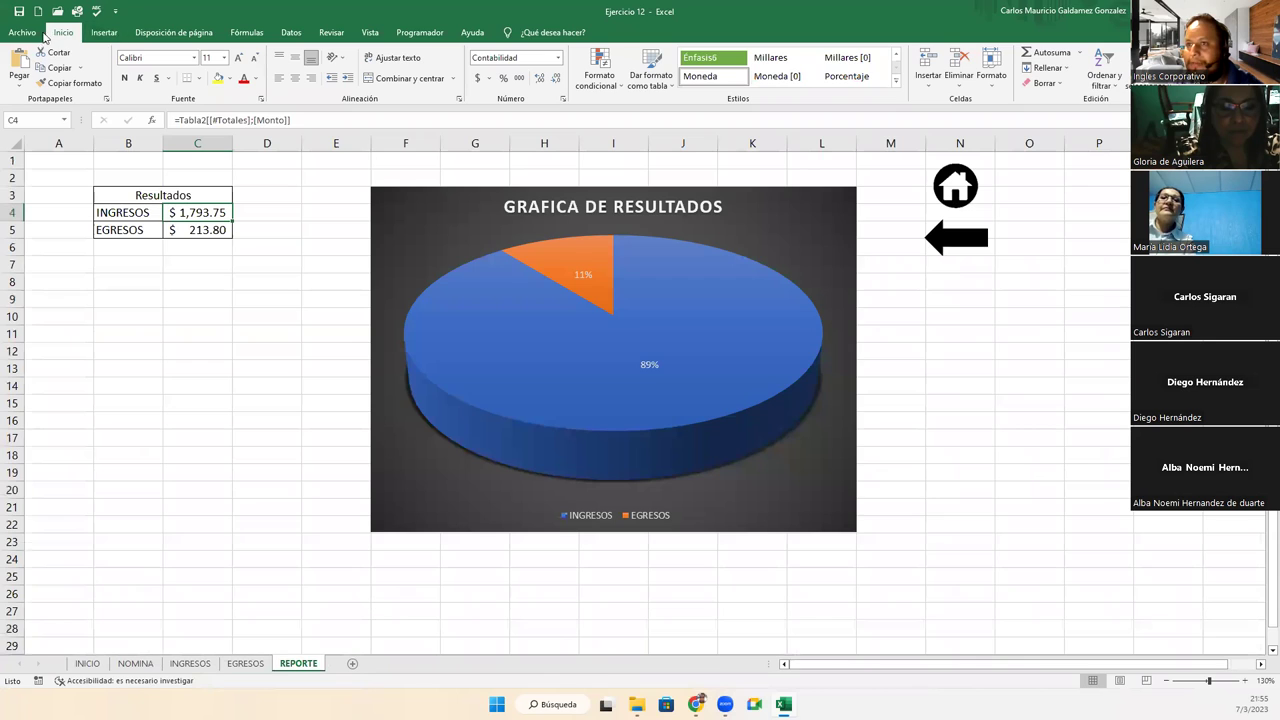
pyautogui.click(35, 33)
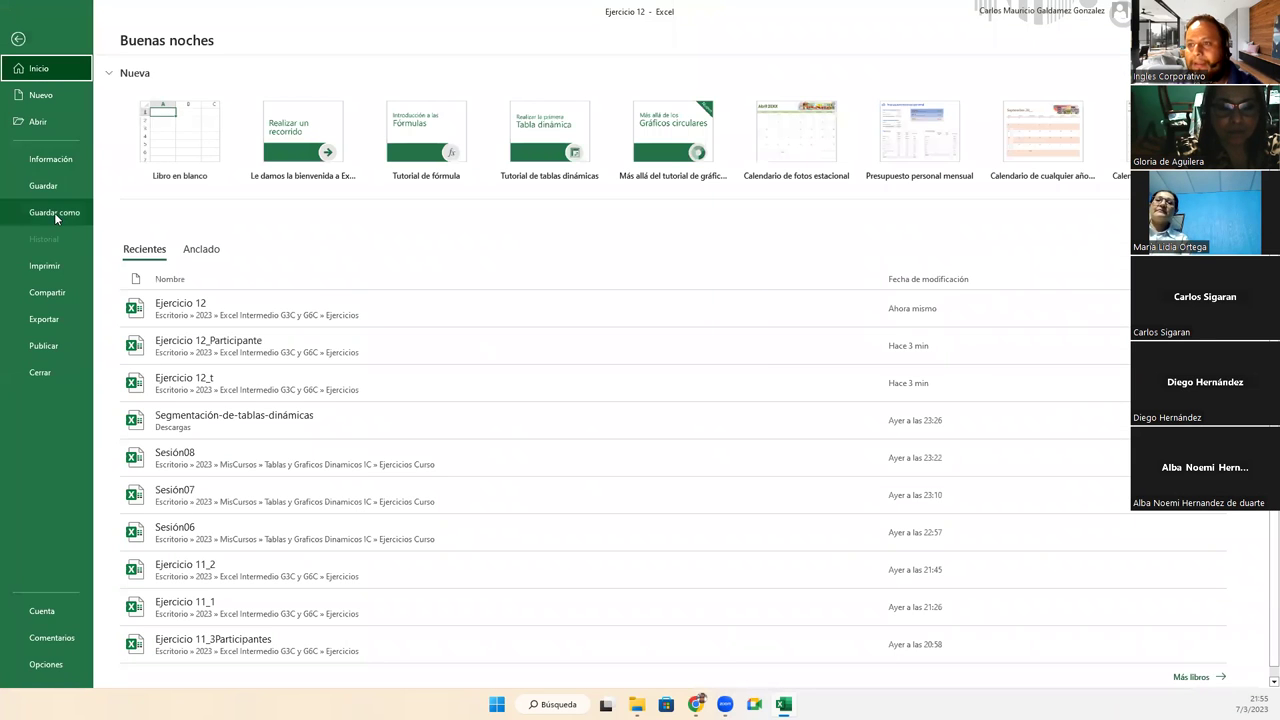
pyautogui.click(232, 386)
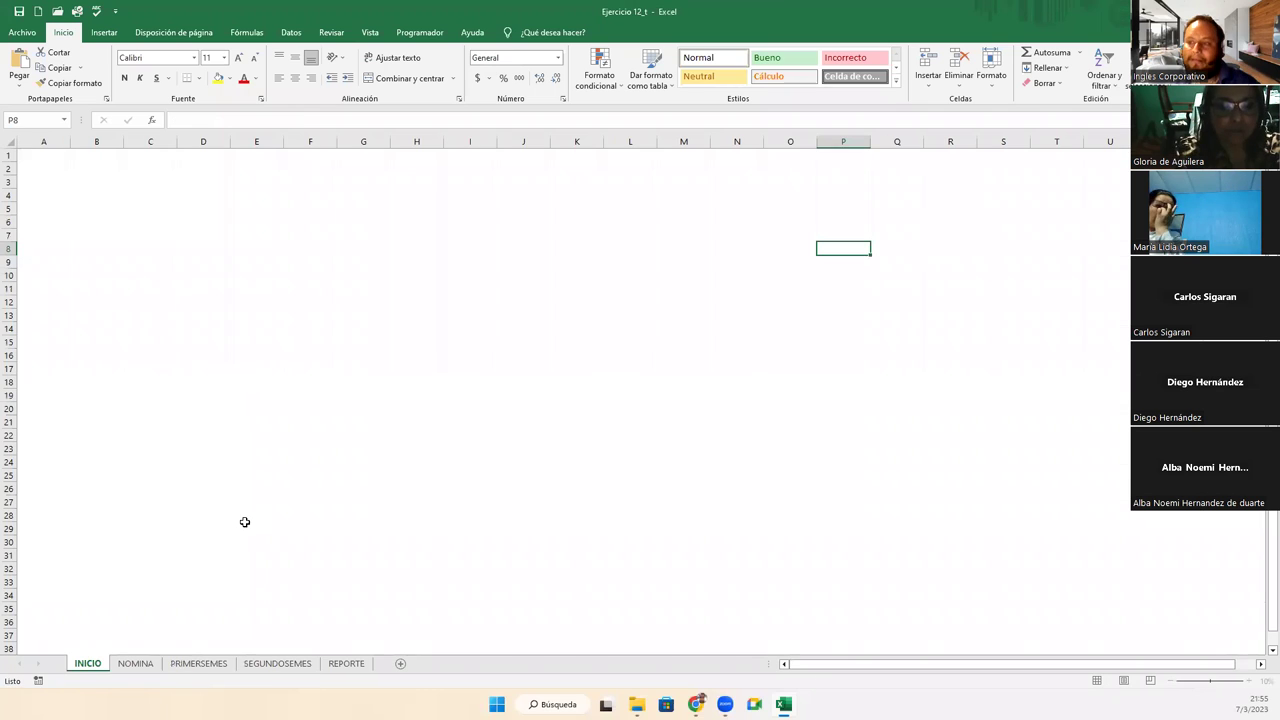
# Tour all five sheets, then view the Grado dropdown choices in NOMINA cell C5.
pyautogui.click(92, 665)
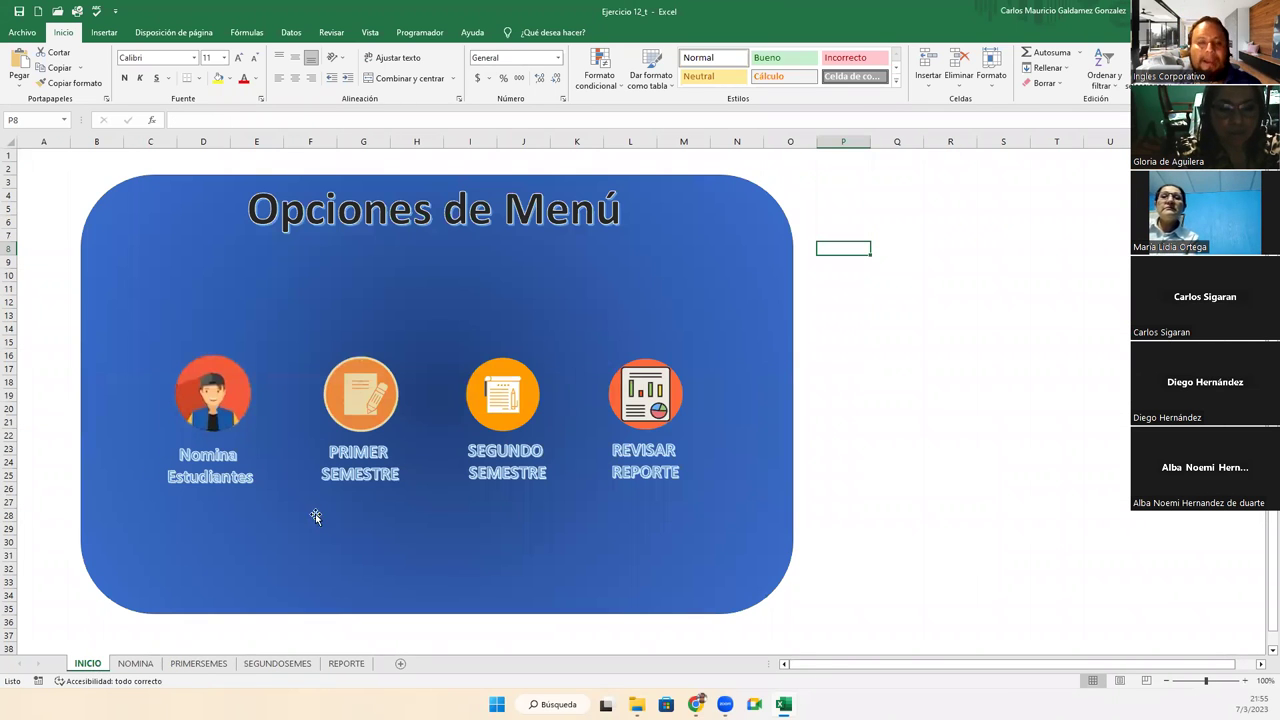
pyautogui.click(140, 665)
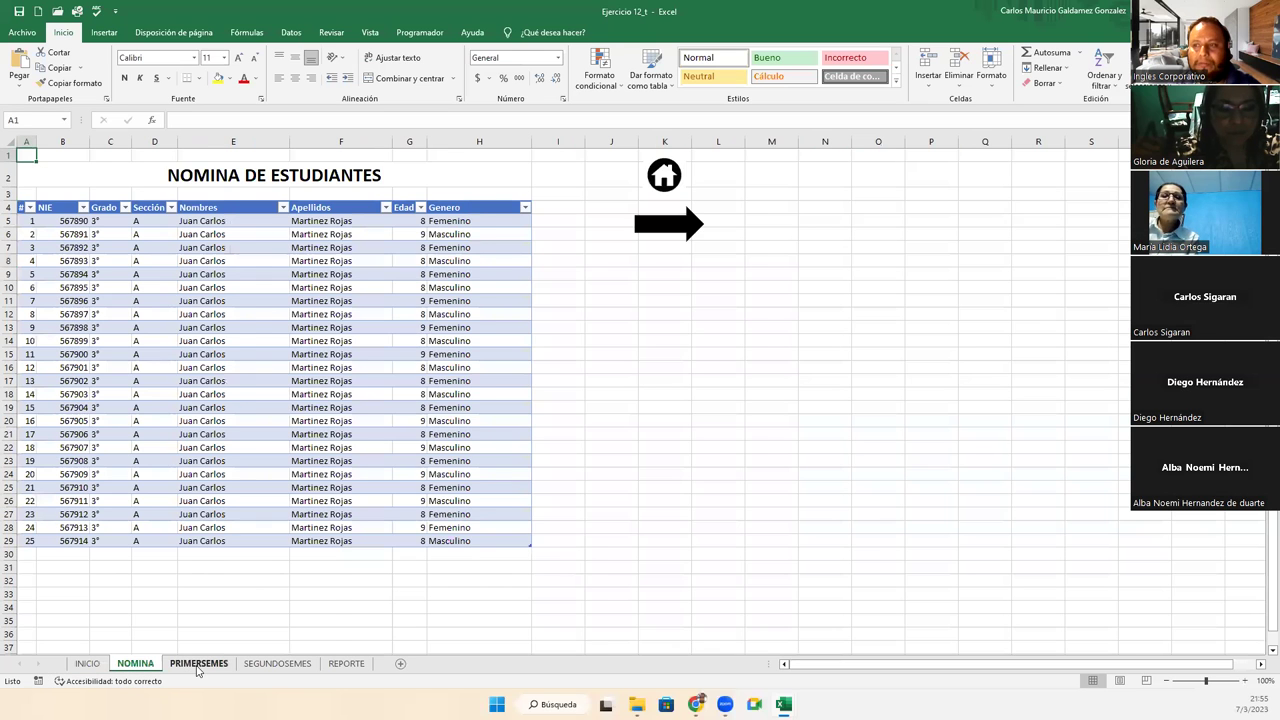
pyautogui.click(196, 665)
pyautogui.click(274, 665)
pyautogui.click(343, 665)
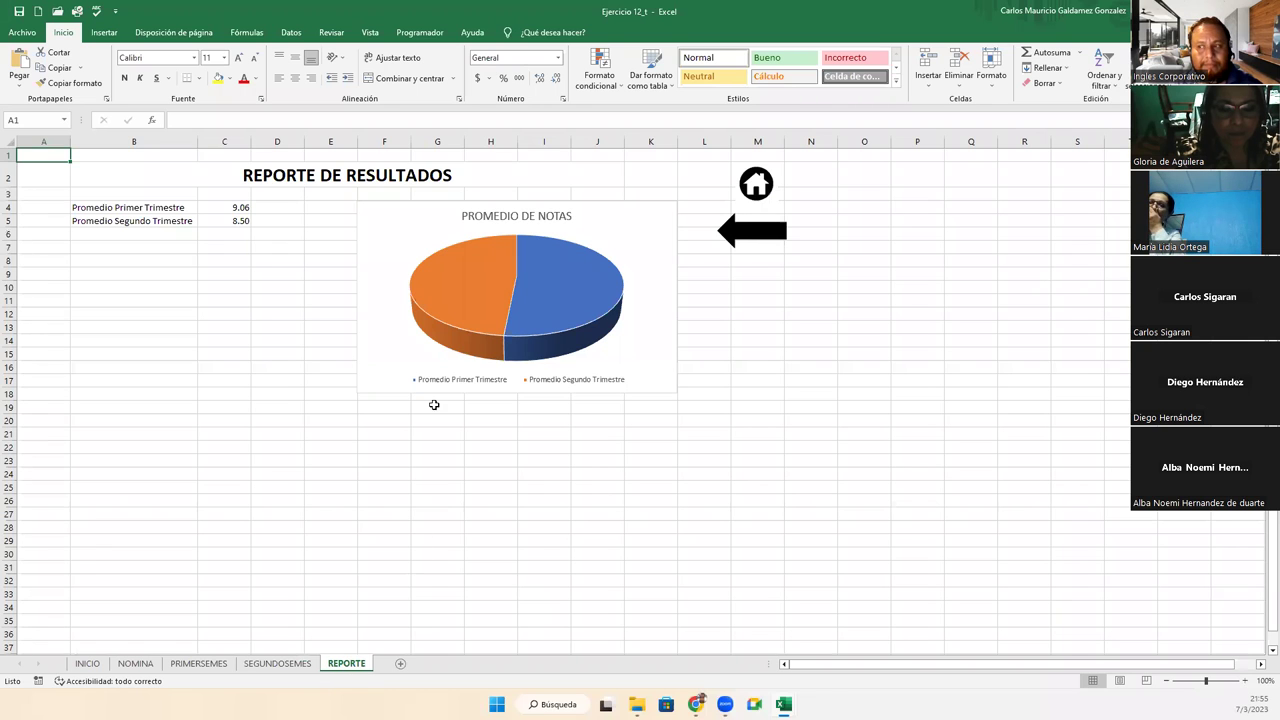
pyautogui.click(140, 665)
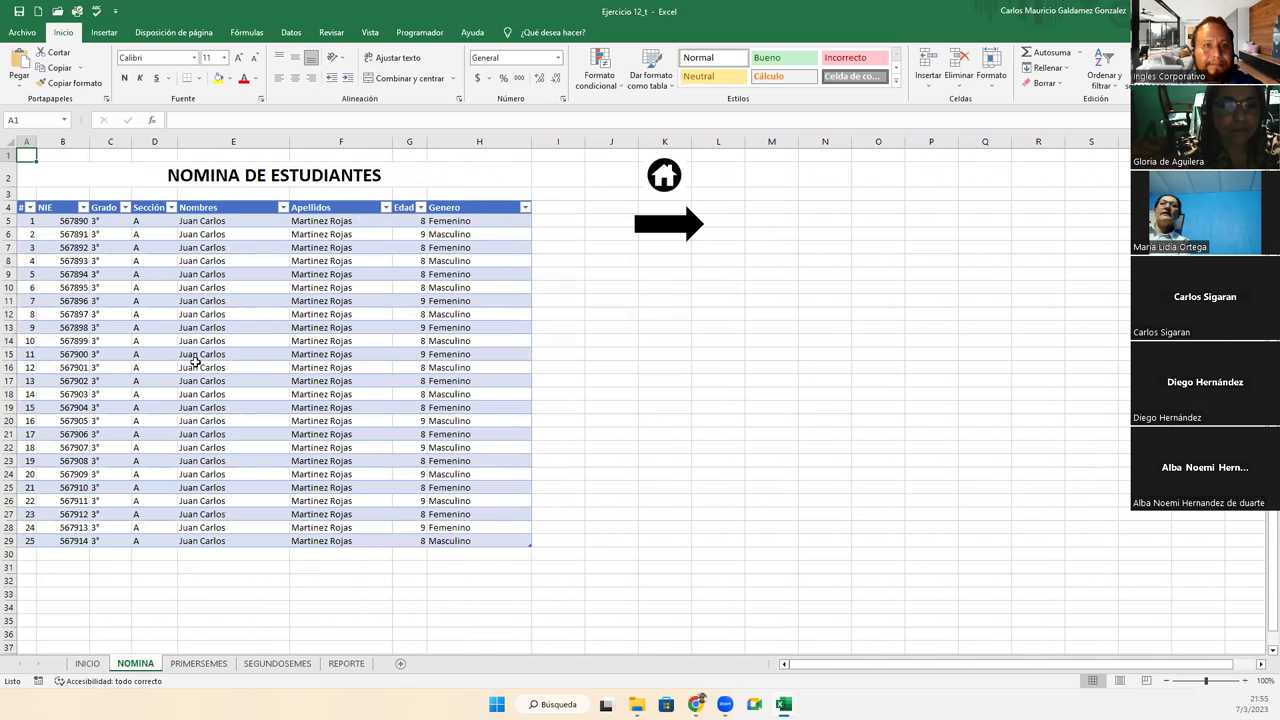
pyautogui.click(109, 220)
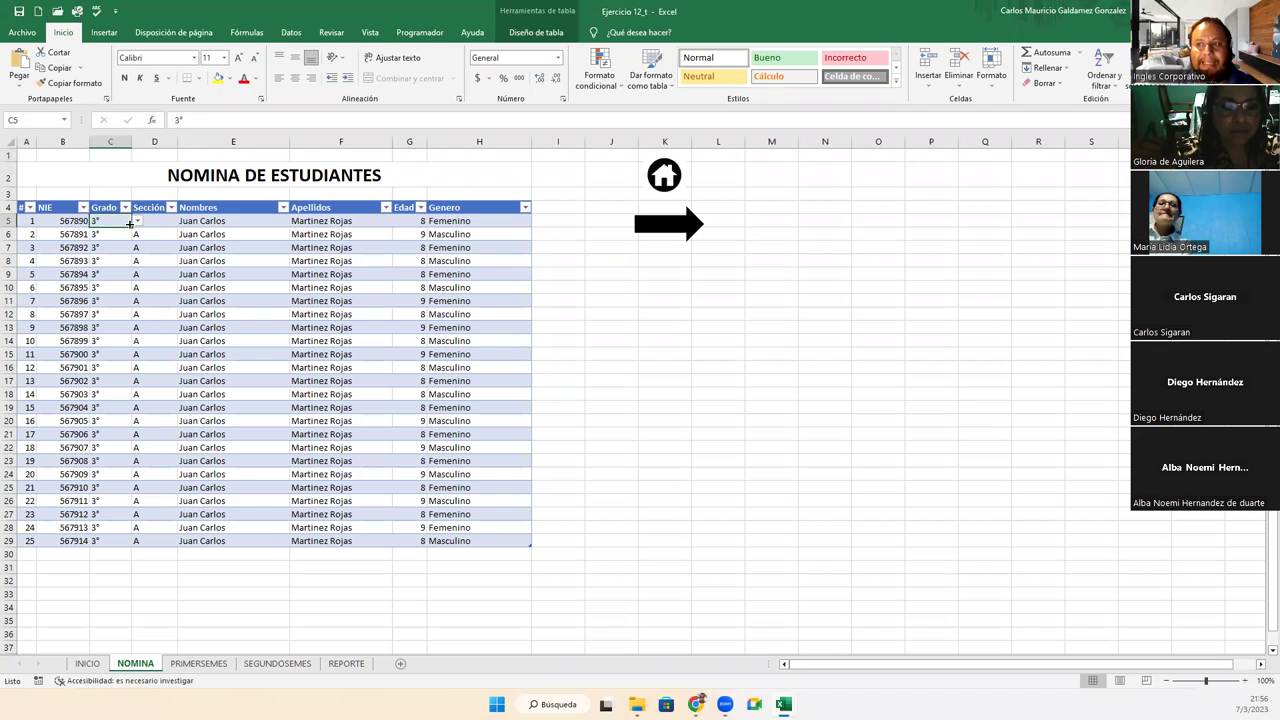
pyautogui.click(137, 221)
pyautogui.click(300, 425)
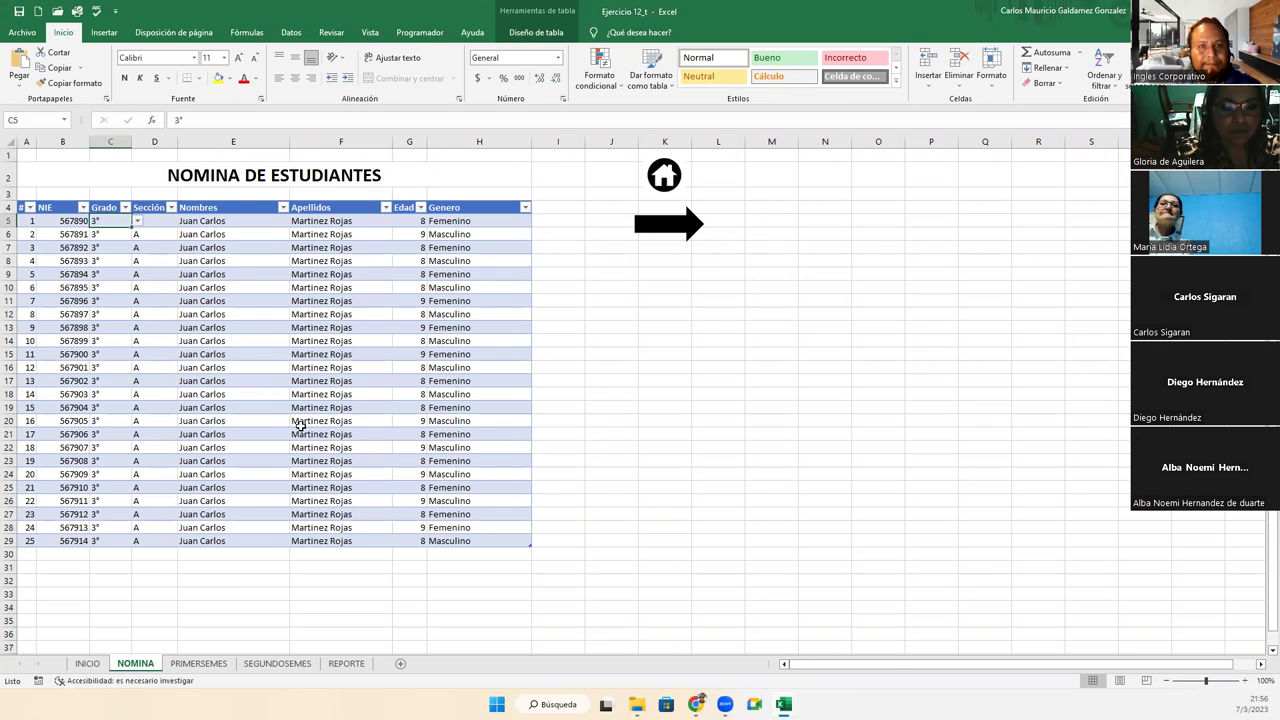
# Inspect the PRIMERSEMES Nota Final column, then select the REPORTE PROMEDIO DE NOTAS pie chart.
pyautogui.click(209, 664)
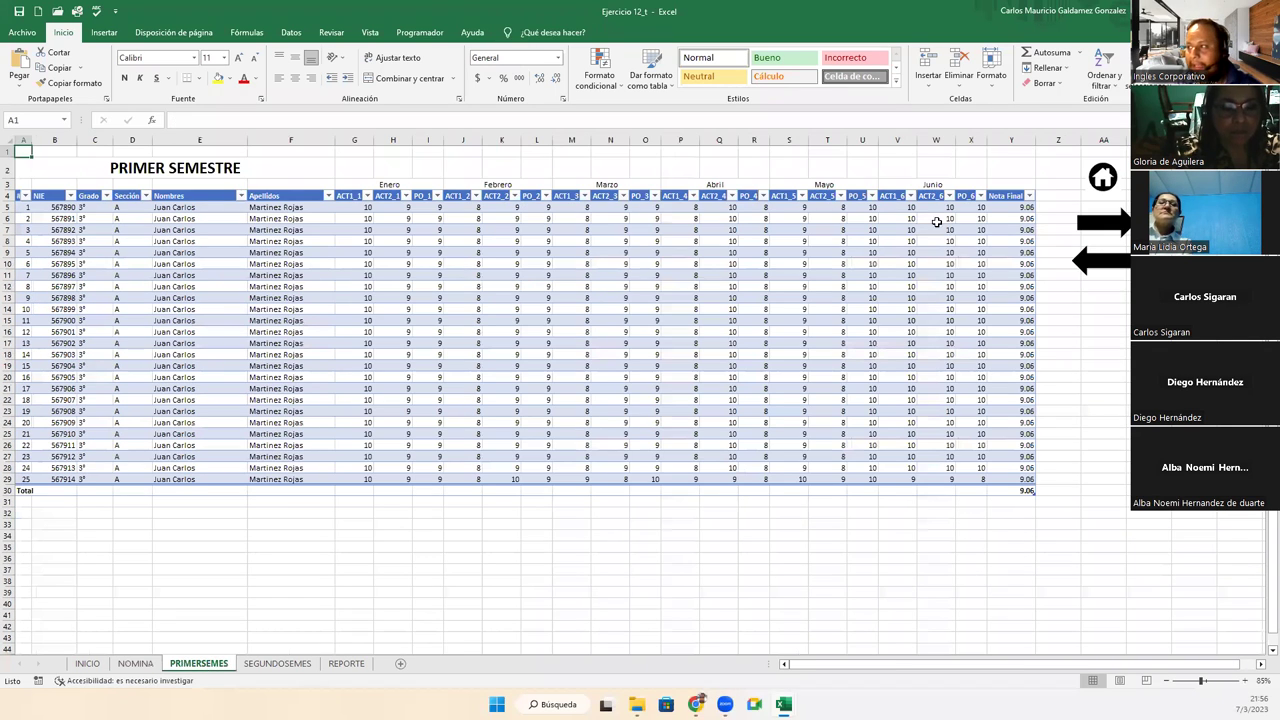
pyautogui.moveTo(1010, 207); pyautogui.dragTo(1020, 476)
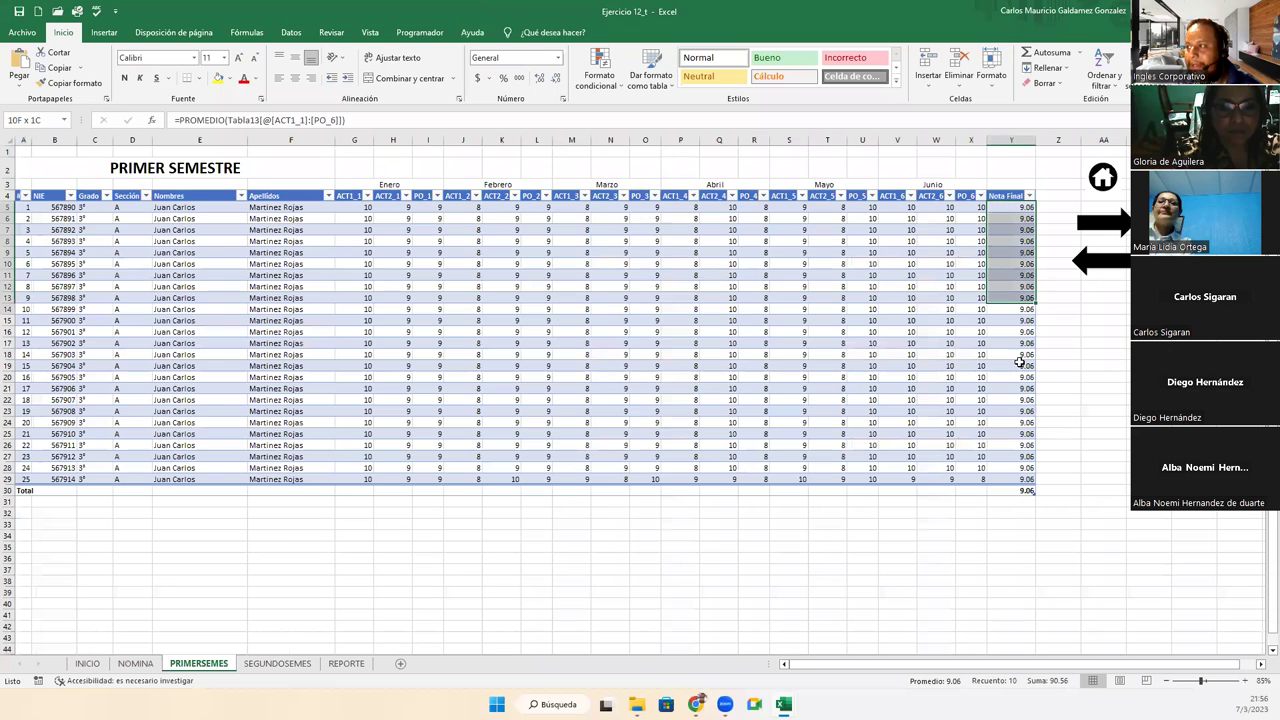
pyautogui.click(1020, 479)
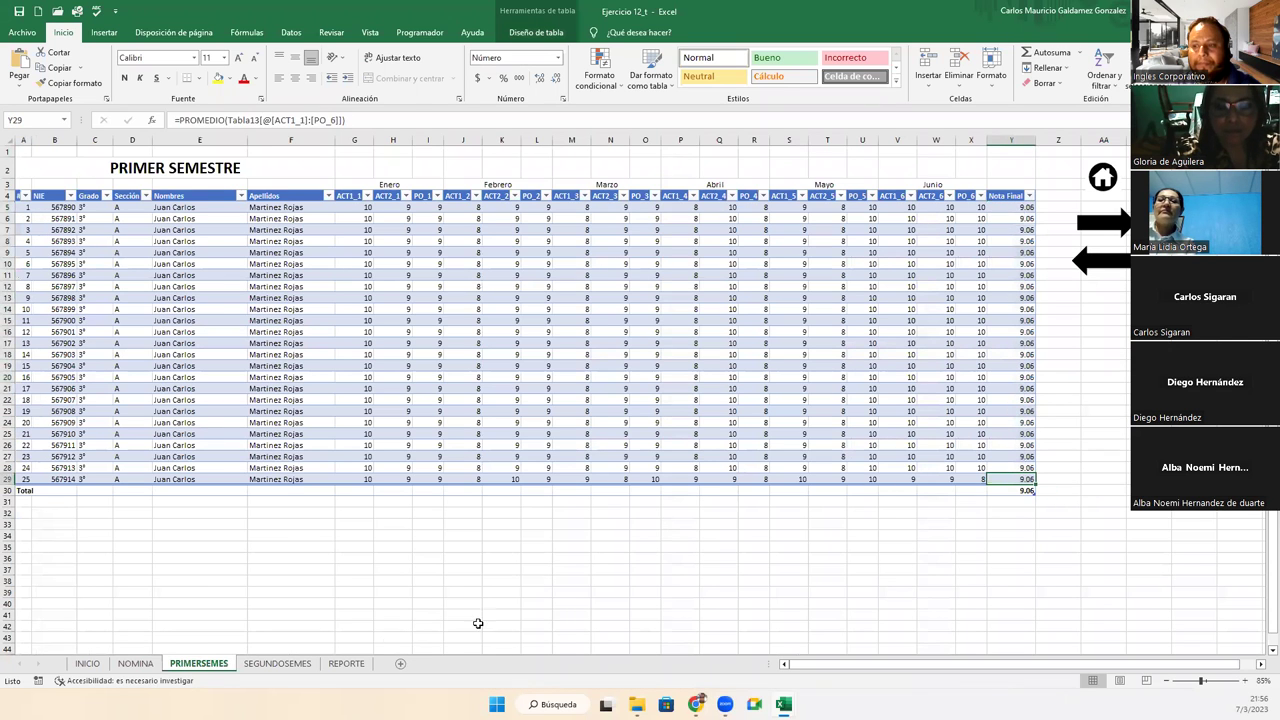
pyautogui.click(305, 665)
pyautogui.click(352, 665)
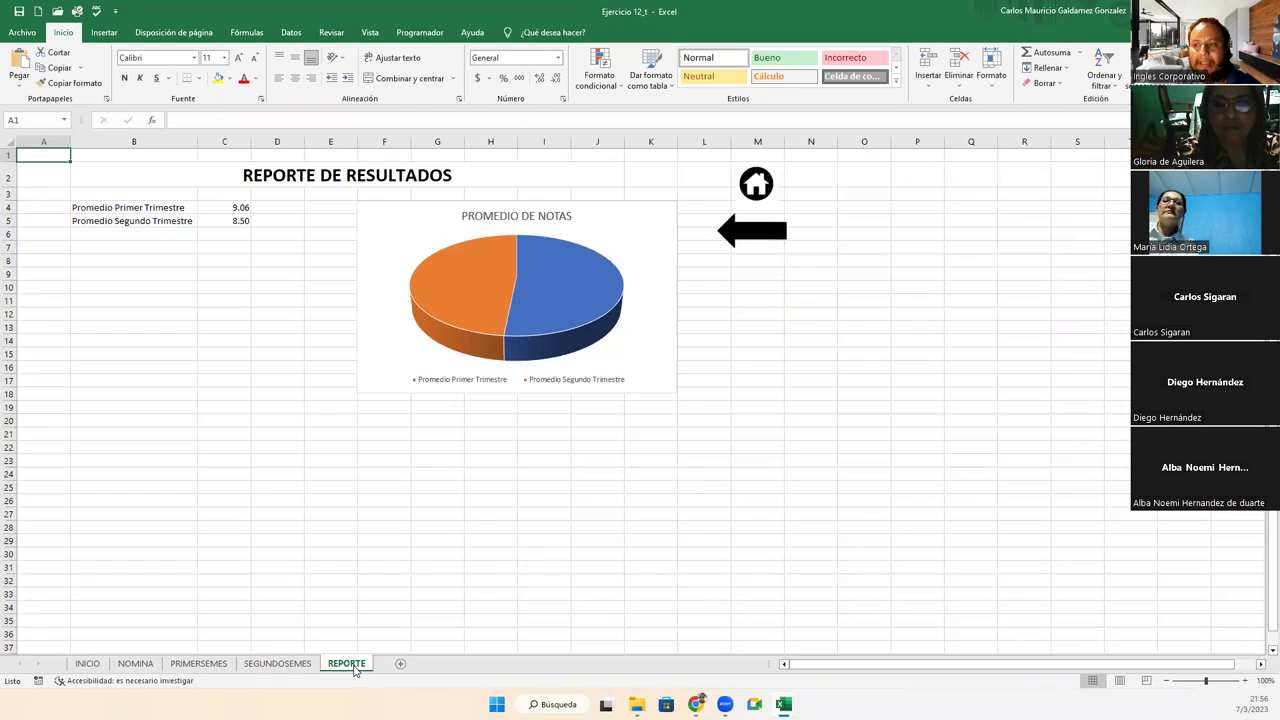
pyautogui.click(381, 244)
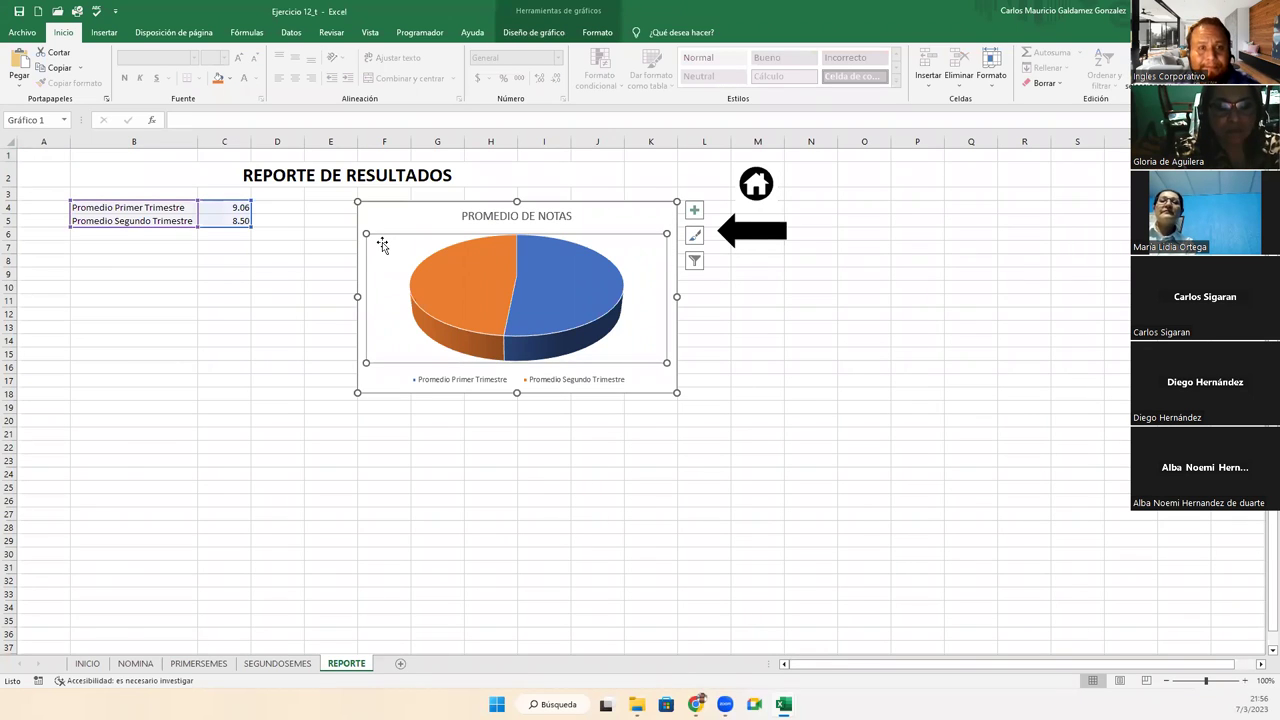
pyautogui.click(376, 217)
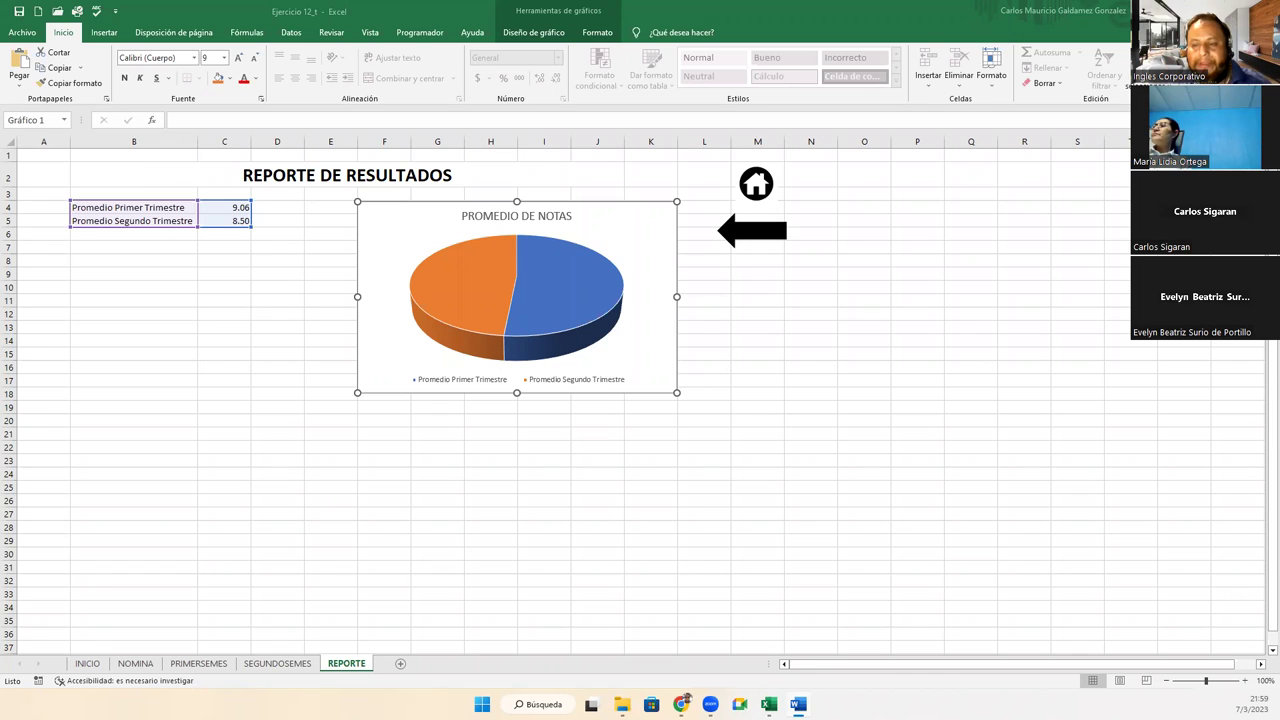
# Show the NOMINA, PRIMERSEMES, SEGUNDOSEMES and REPORTE sheets of Ejercicio 12_t, ending on INICIO.
pyautogui.click(143, 665)
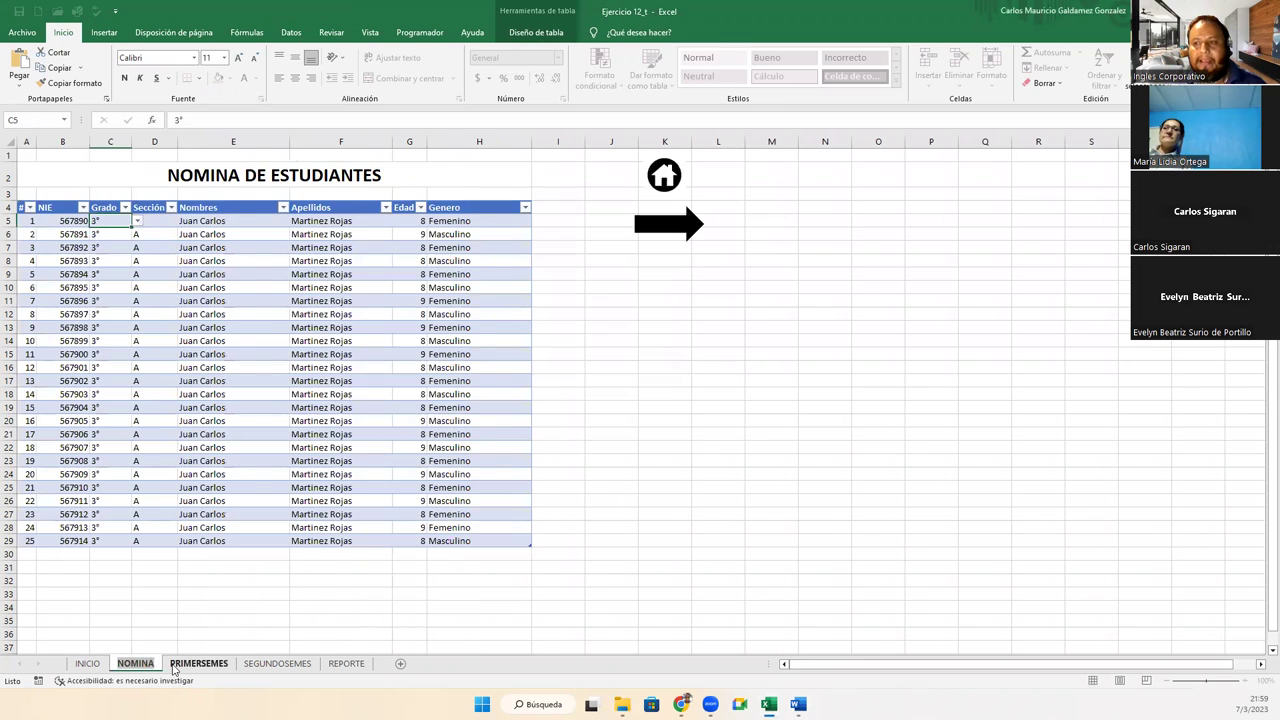
pyautogui.click(175, 665)
pyautogui.click(276, 664)
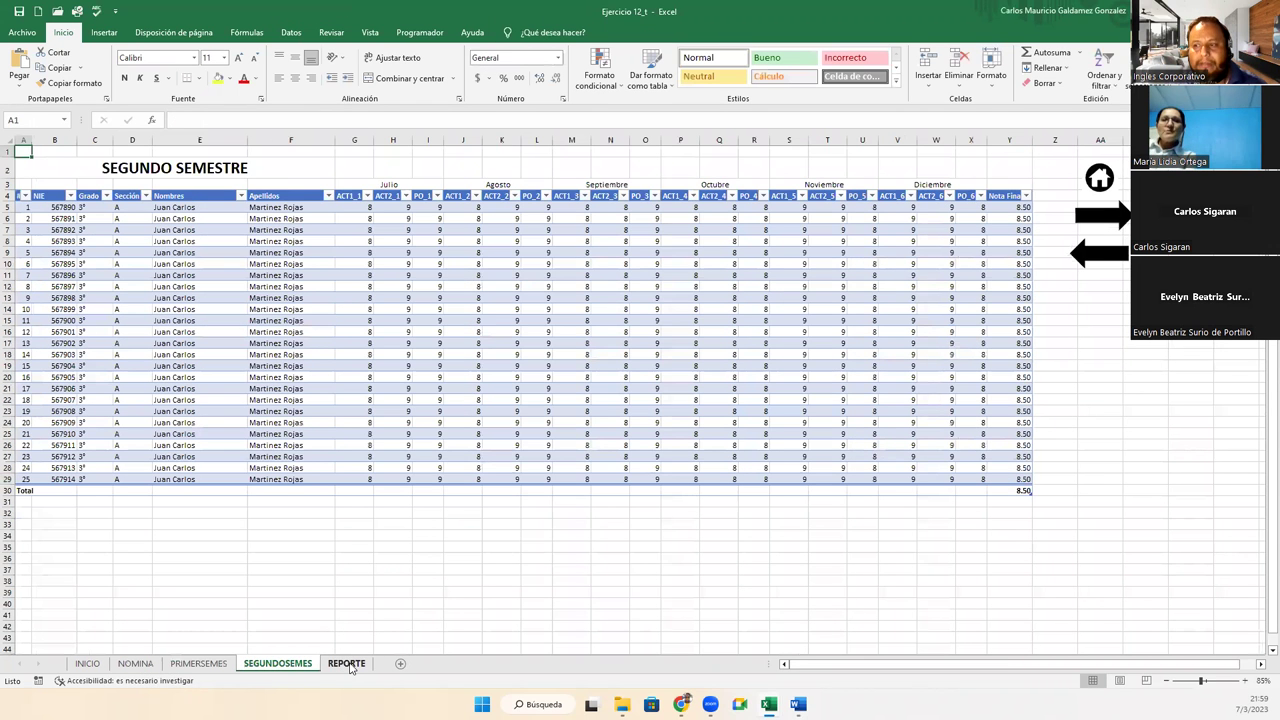
pyautogui.click(210, 665)
pyautogui.click(277, 664)
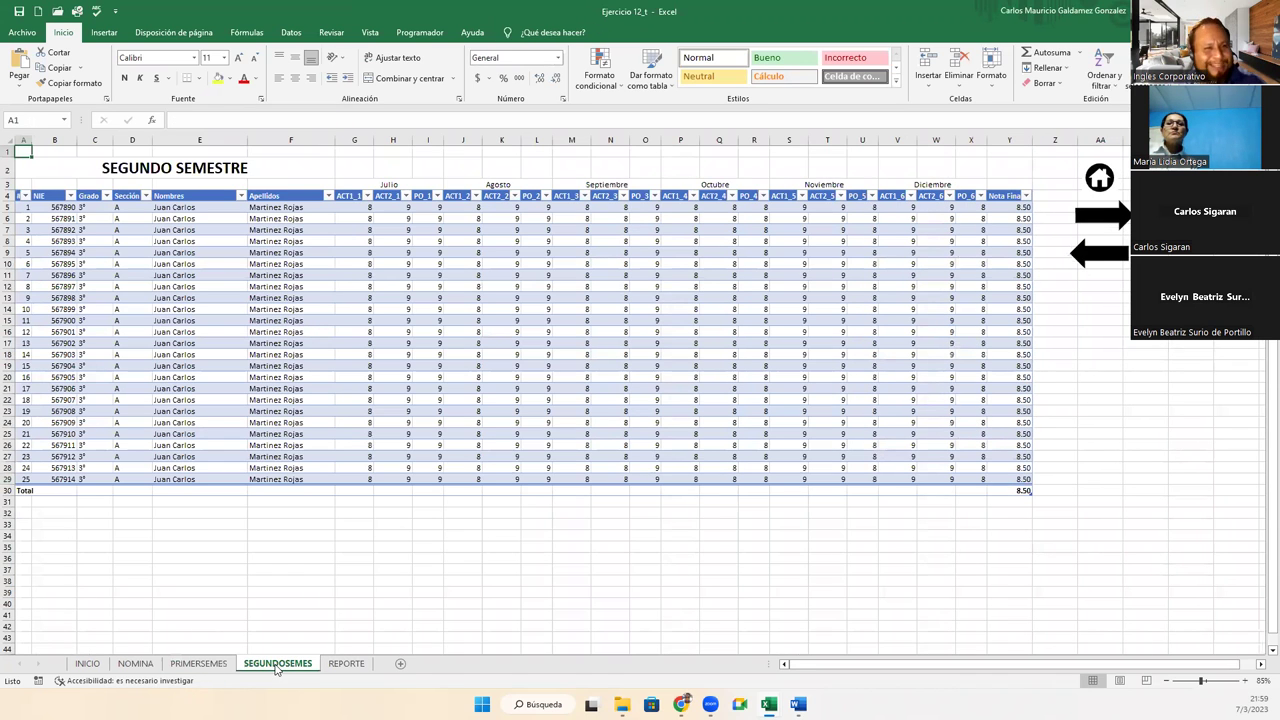
pyautogui.click(340, 665)
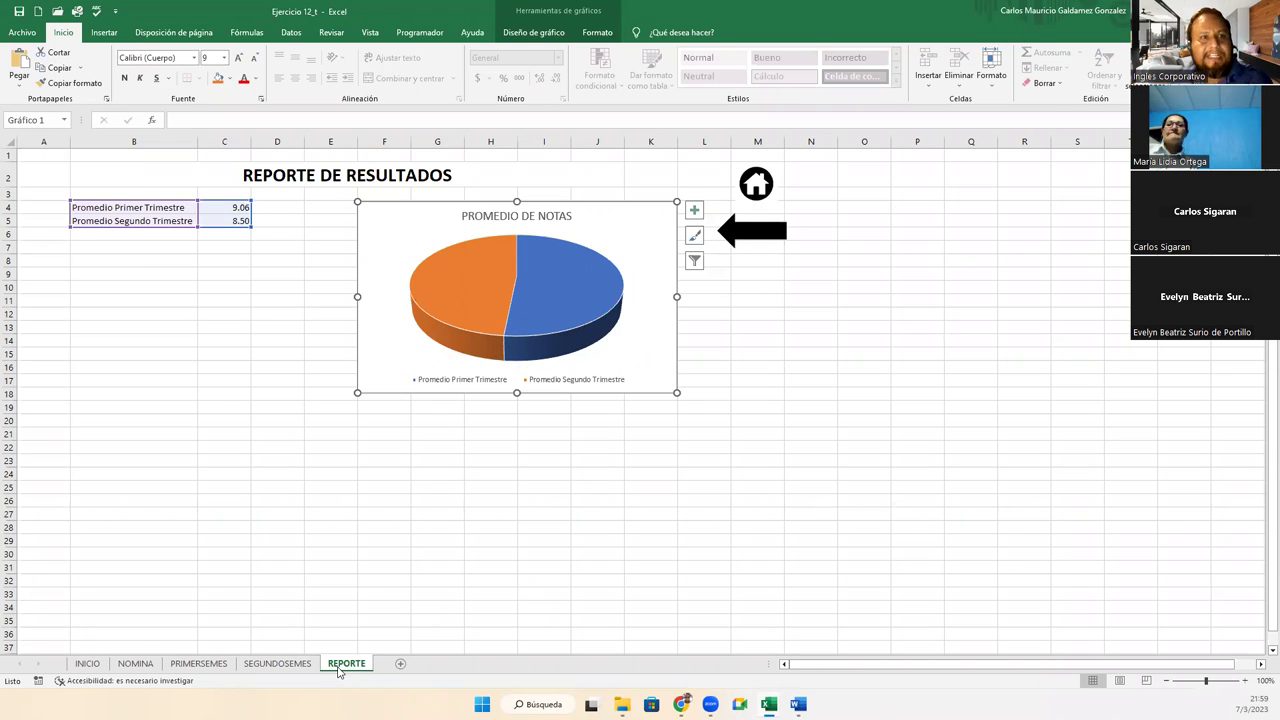
pyautogui.click(96, 667)
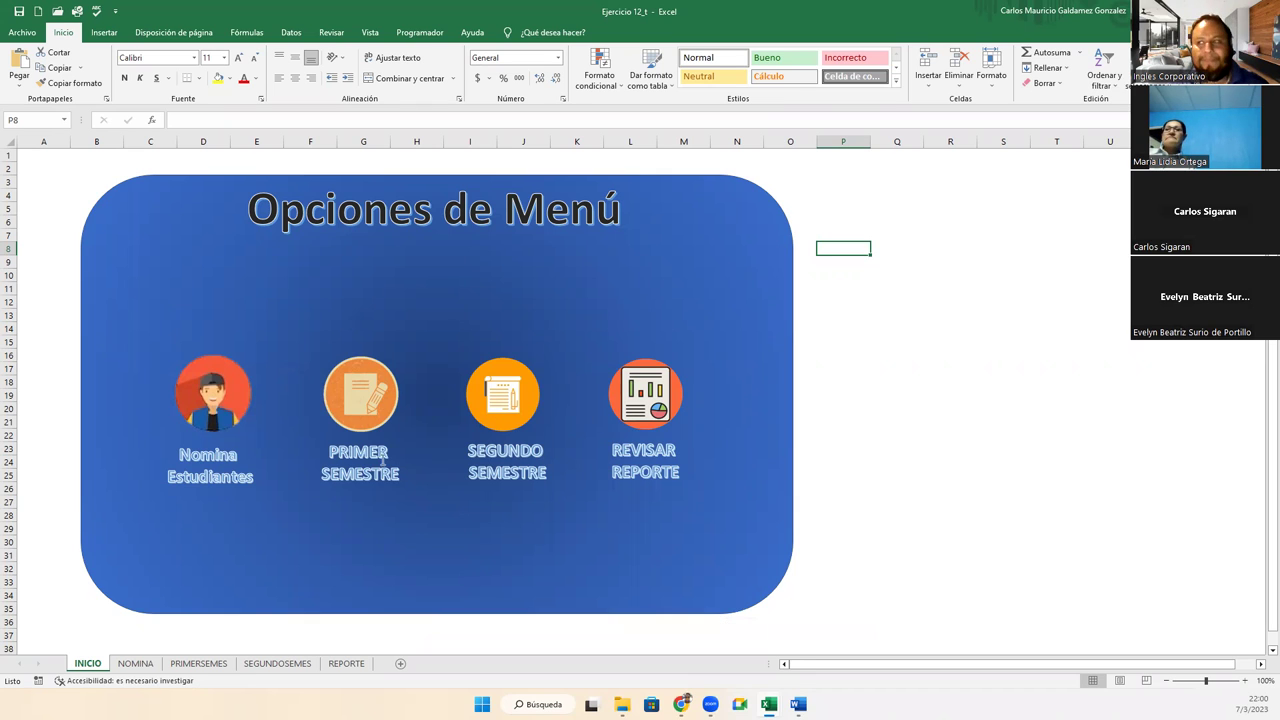
# Click two cells, then advance the presentation to the ¡Muchas gracias! closing slide.
pyautogui.click(845, 395)
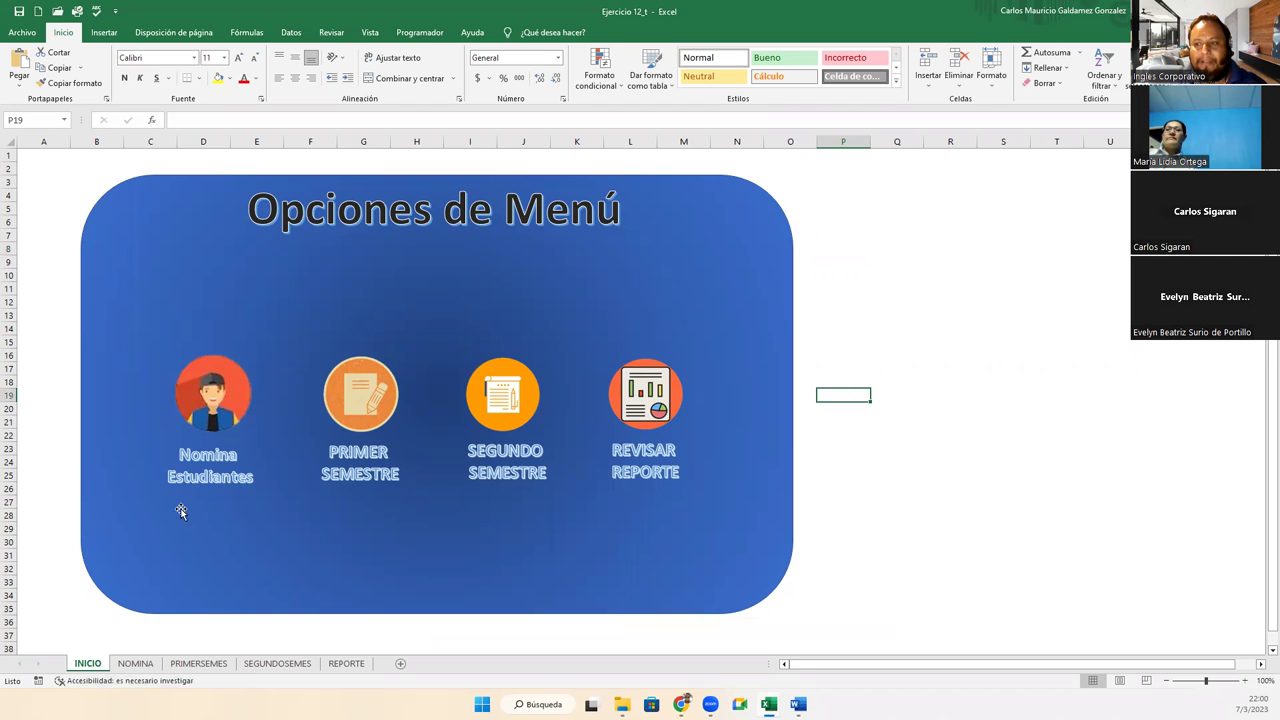
pyautogui.click(58, 393)
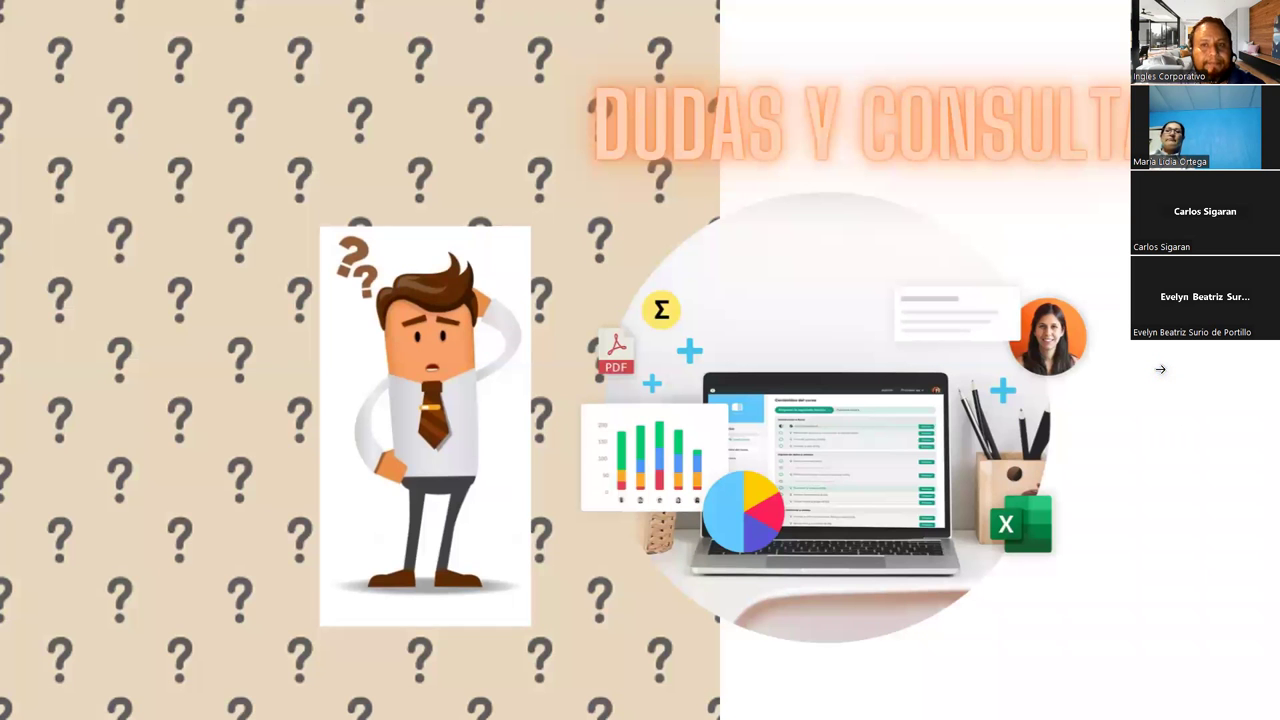
pyautogui.press('Right')
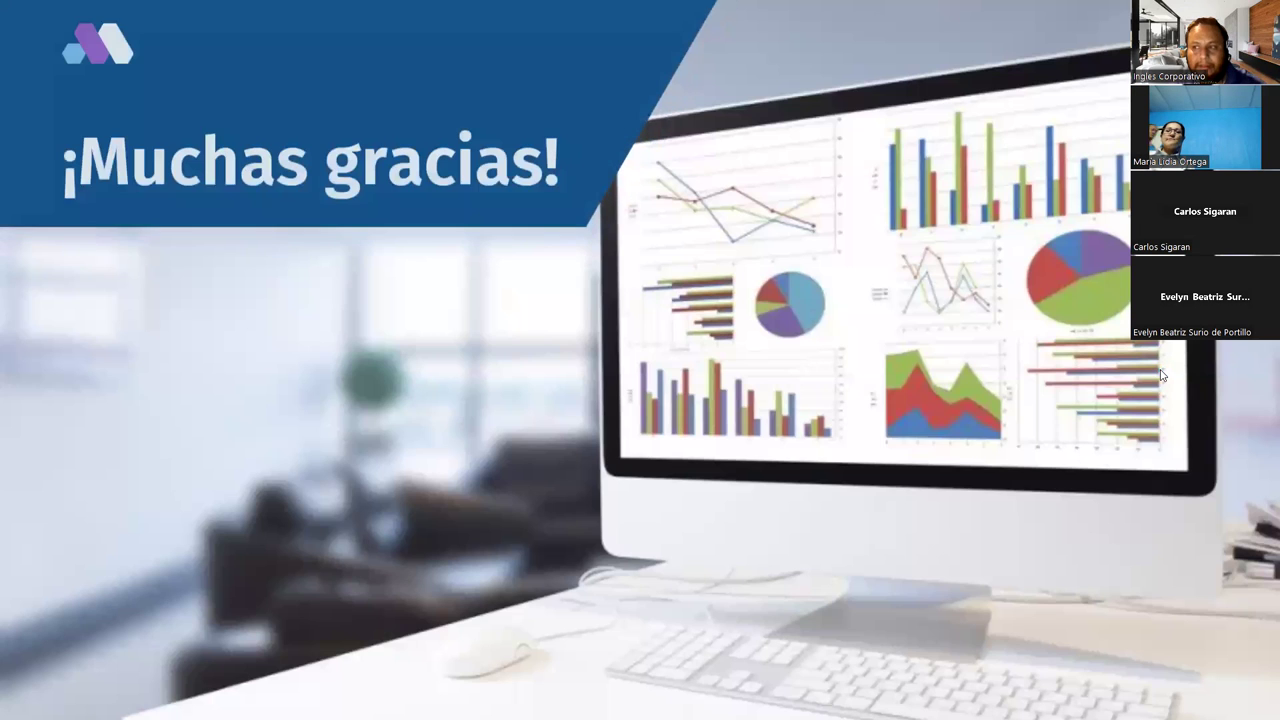